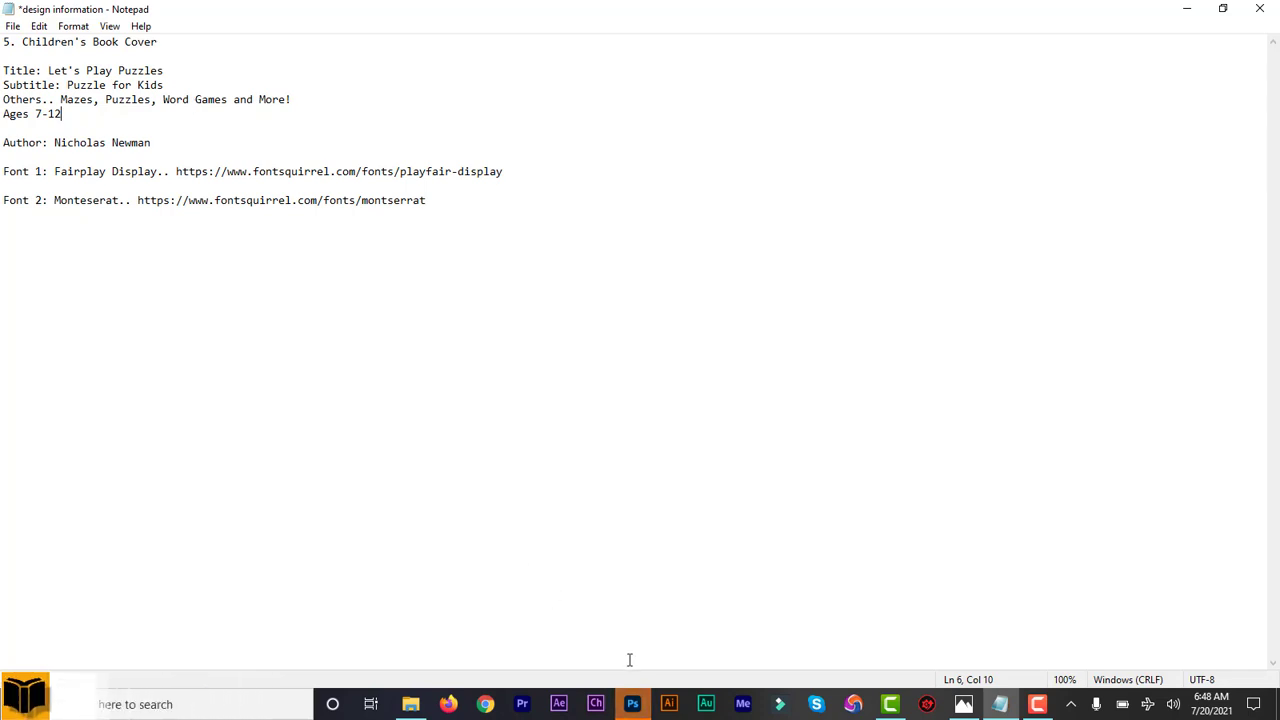
- Switch to Photoshop and set up a new document 2700 pixels wide and 11.5 inches high
left_click(633, 706)
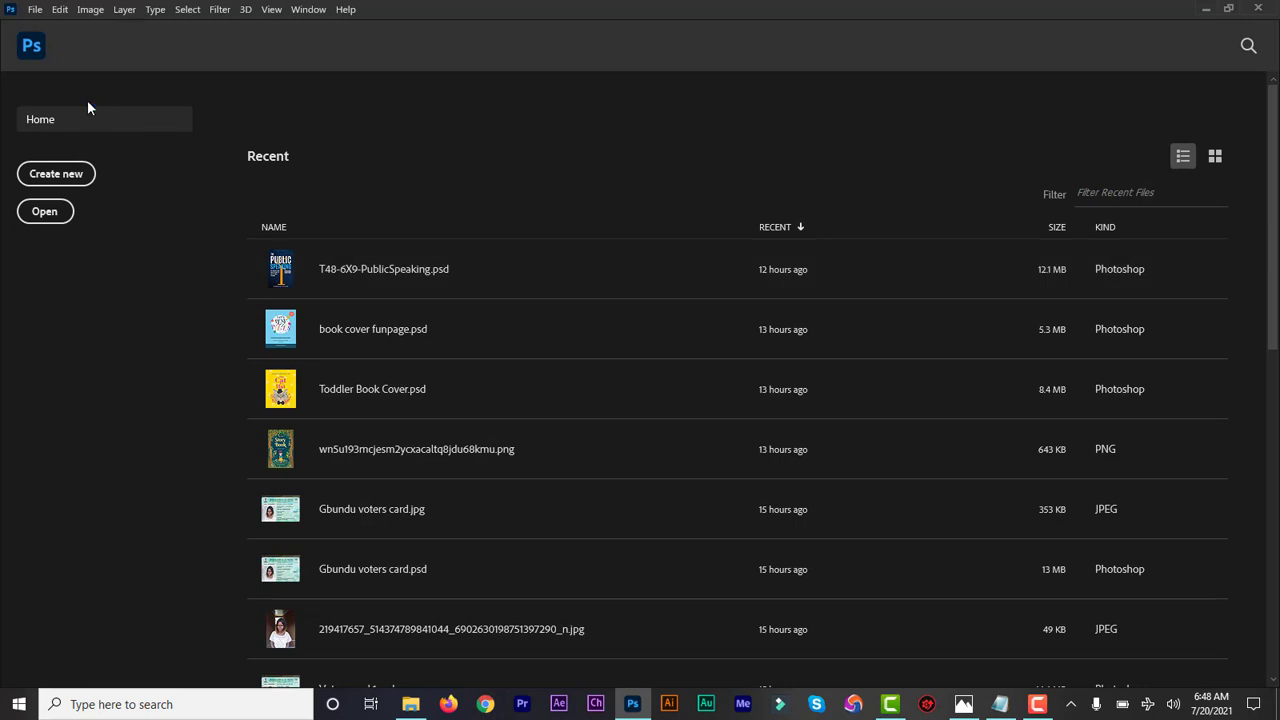
left_click(59, 181)
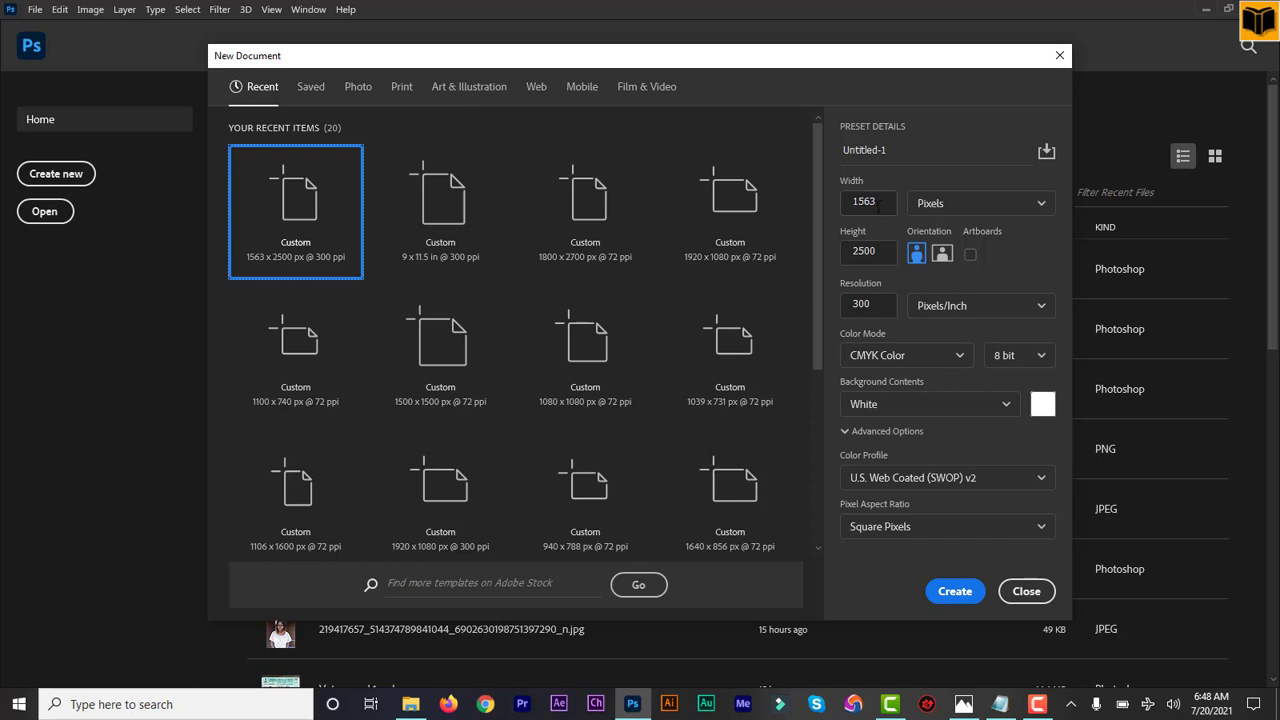
left_click_drag(880, 203, 838, 212)
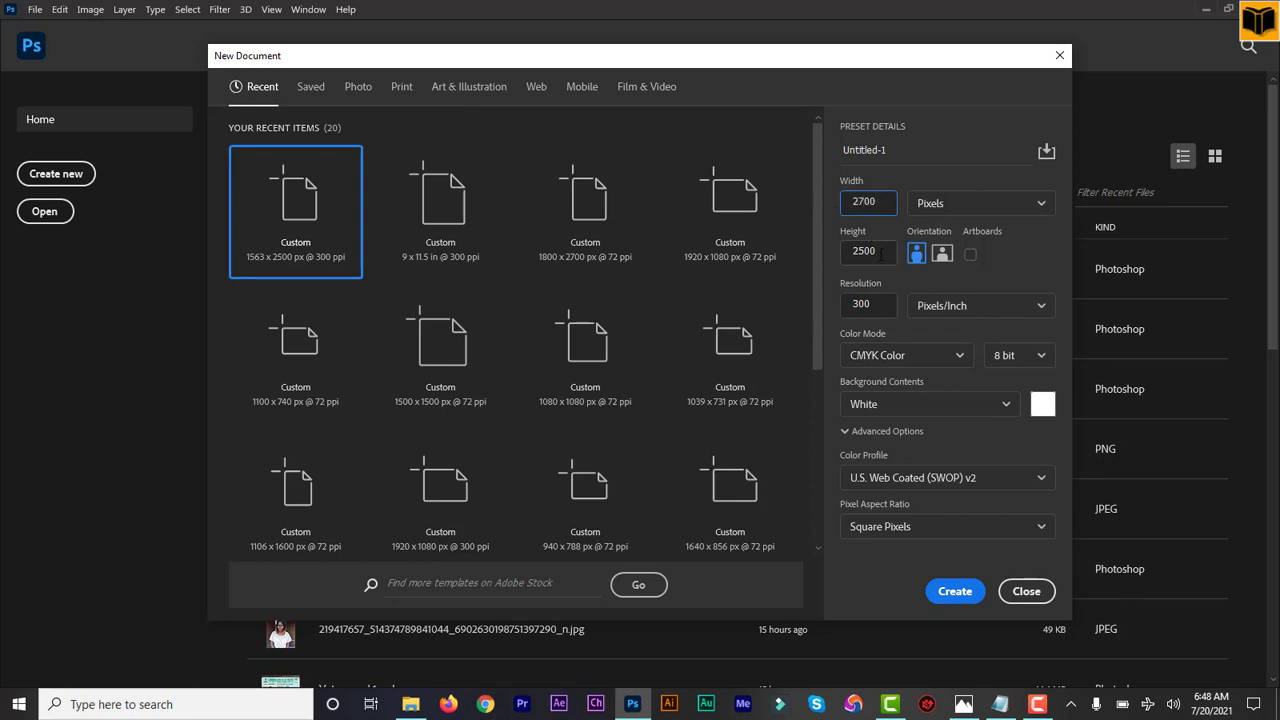
left_click_drag(880, 252, 852, 251)
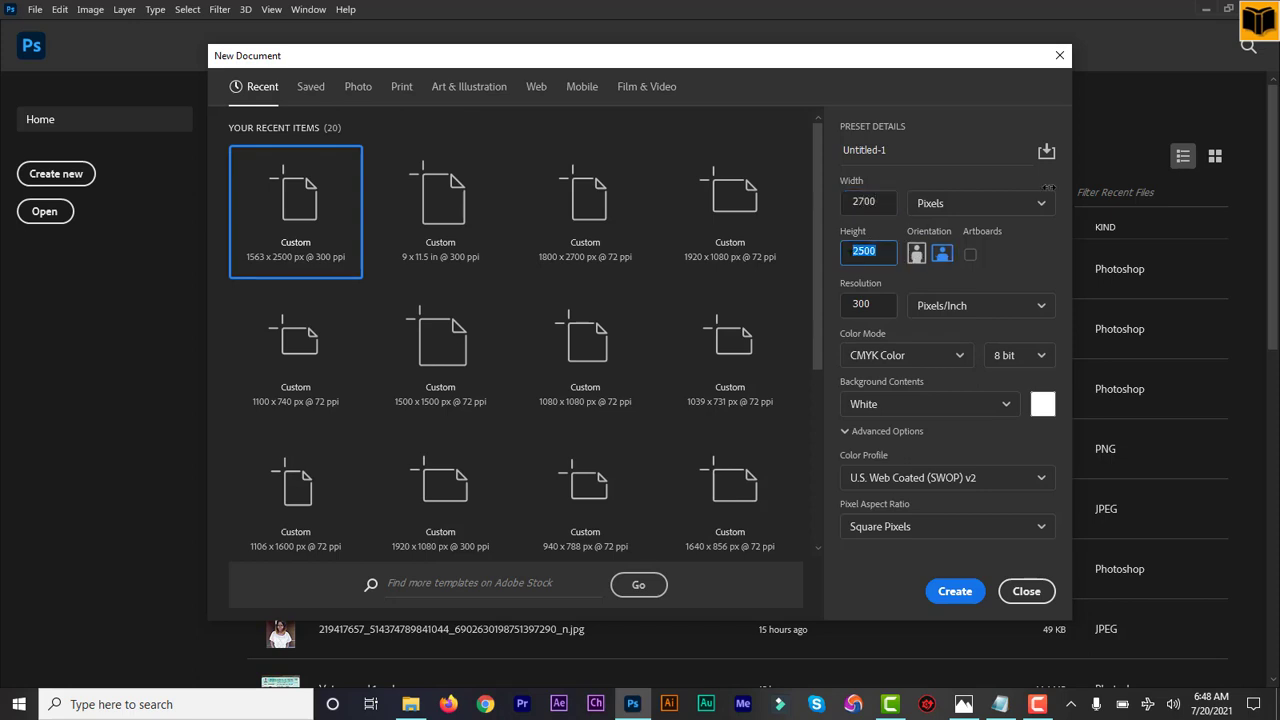
left_click(1038, 204)
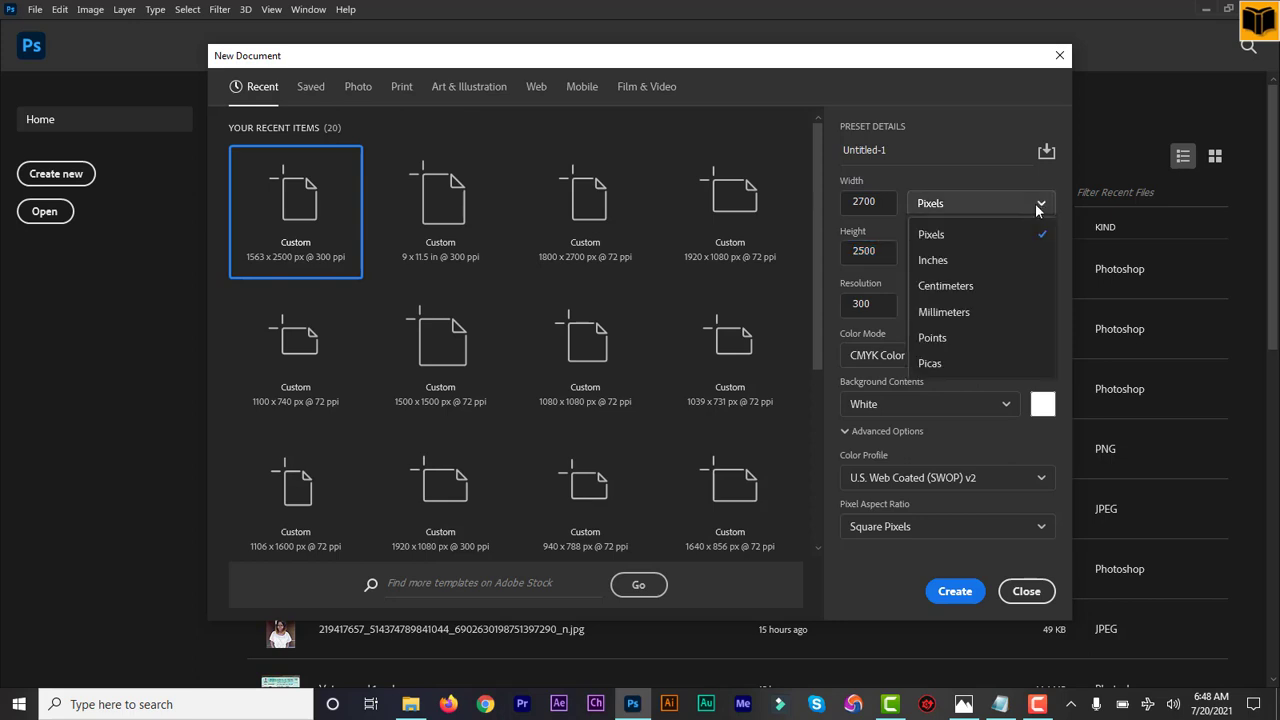
left_click(966, 262)
left_click_drag(883, 253, 837, 254)
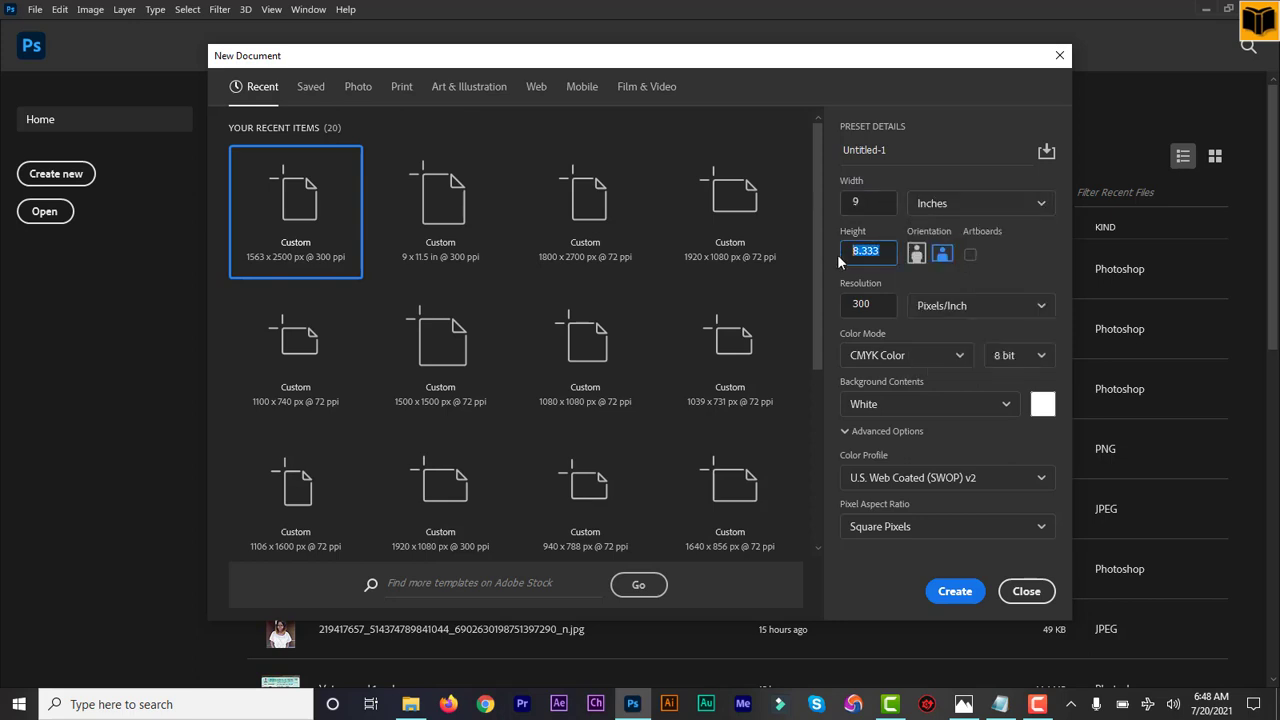
type("11.5")
- Check the size in pixels, set the units back to inches and create the 9 x 11.5 inch CMYK document
left_click(1019, 205)
left_click(960, 235)
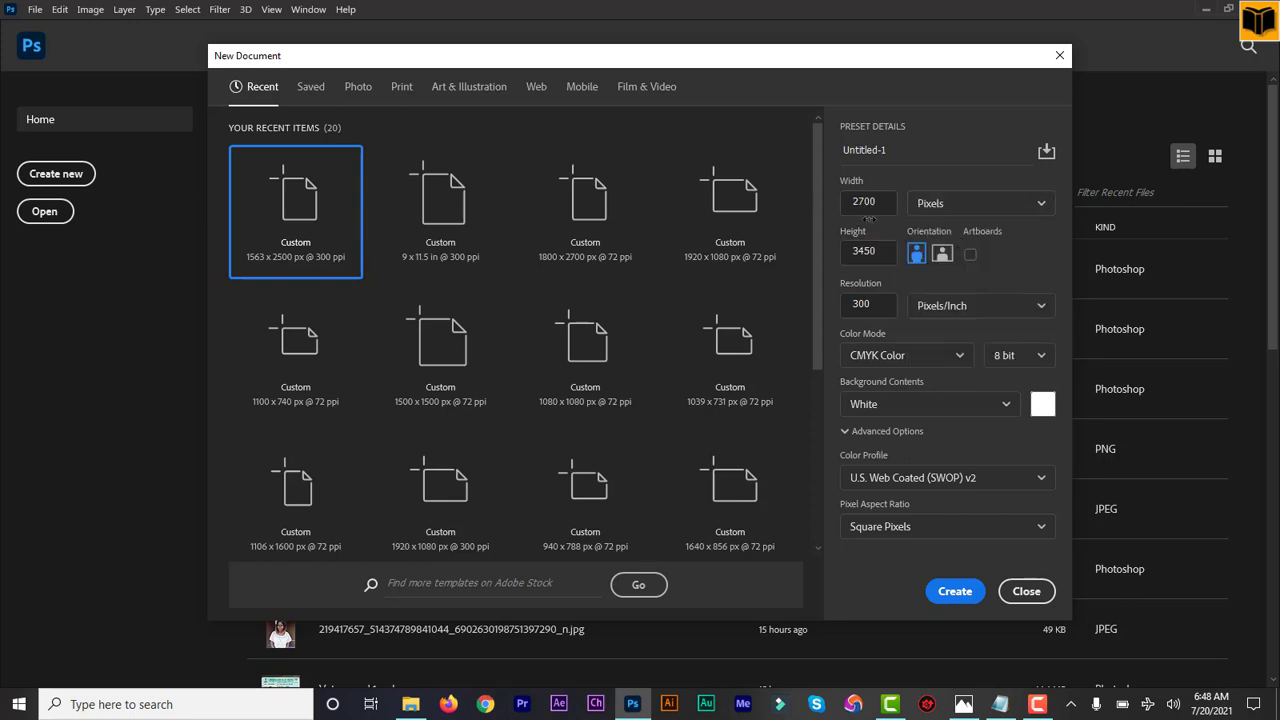
left_click(1012, 208)
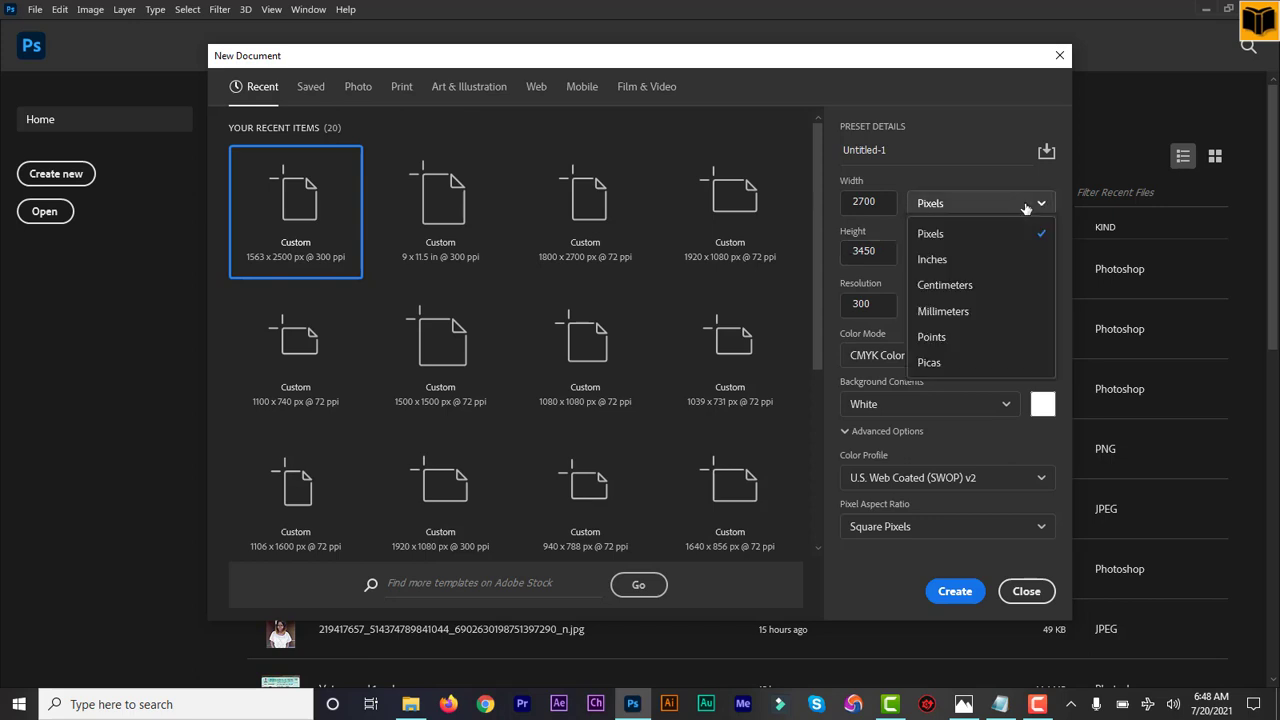
left_click(985, 261)
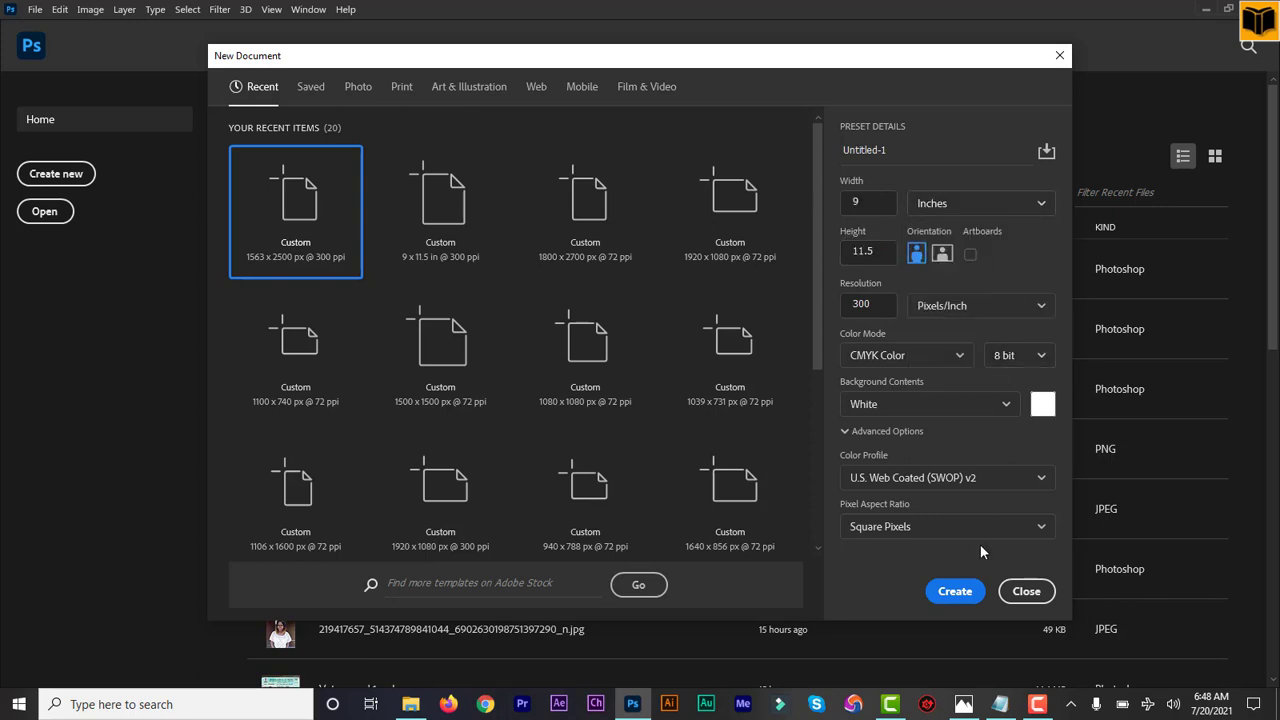
left_click(953, 594)
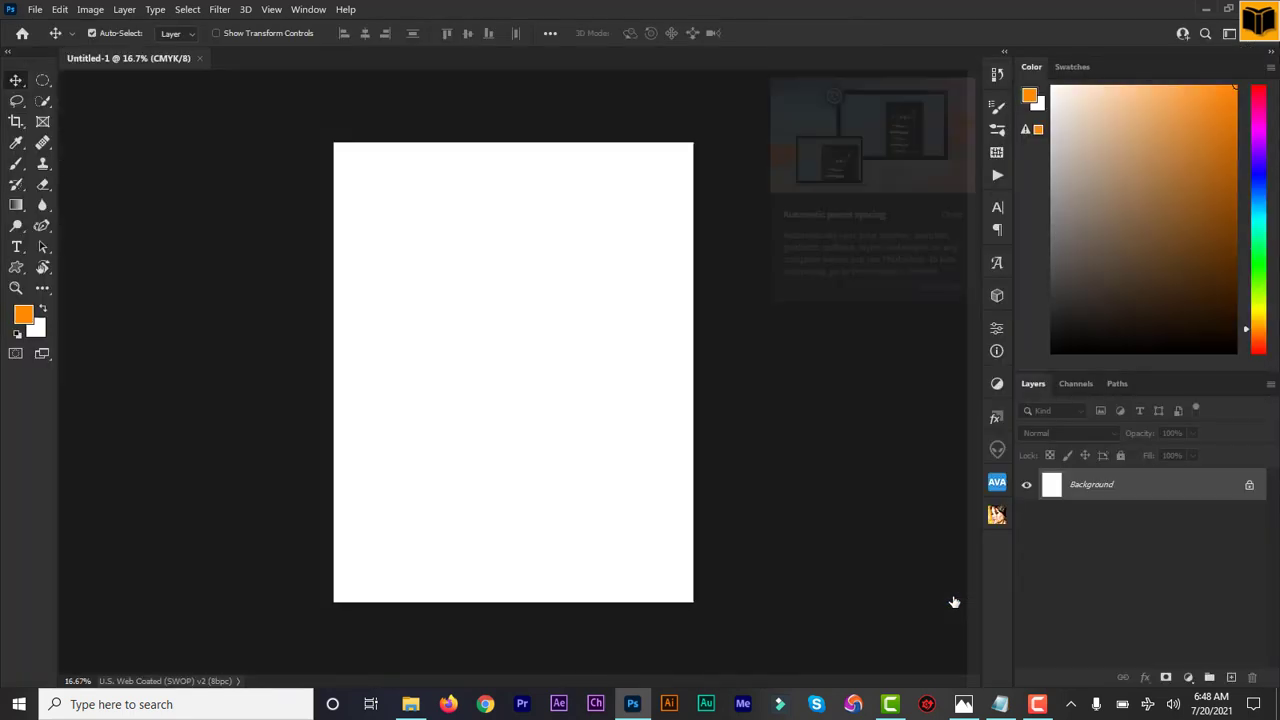
left_click(952, 214)
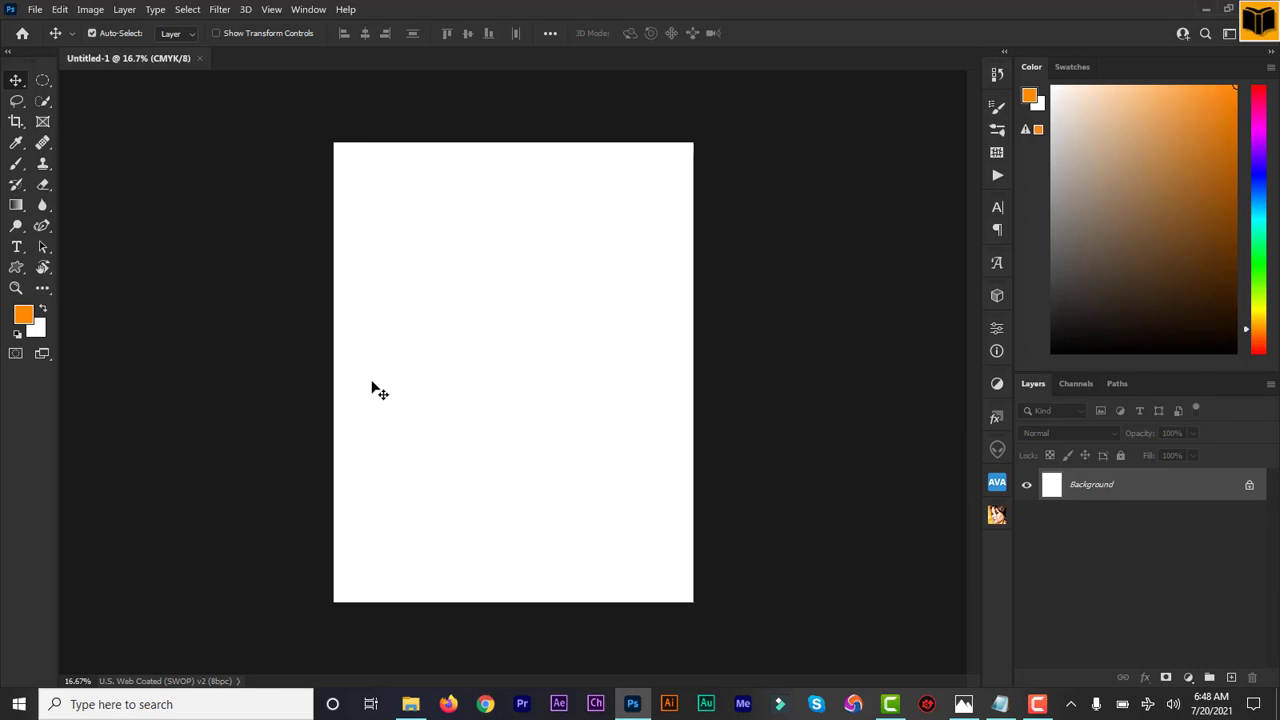
- Draw an orange rectangle about 2718 x 3474 px covering the whole canvas
key("u")
left_click_drag(334, 143, 695, 601)
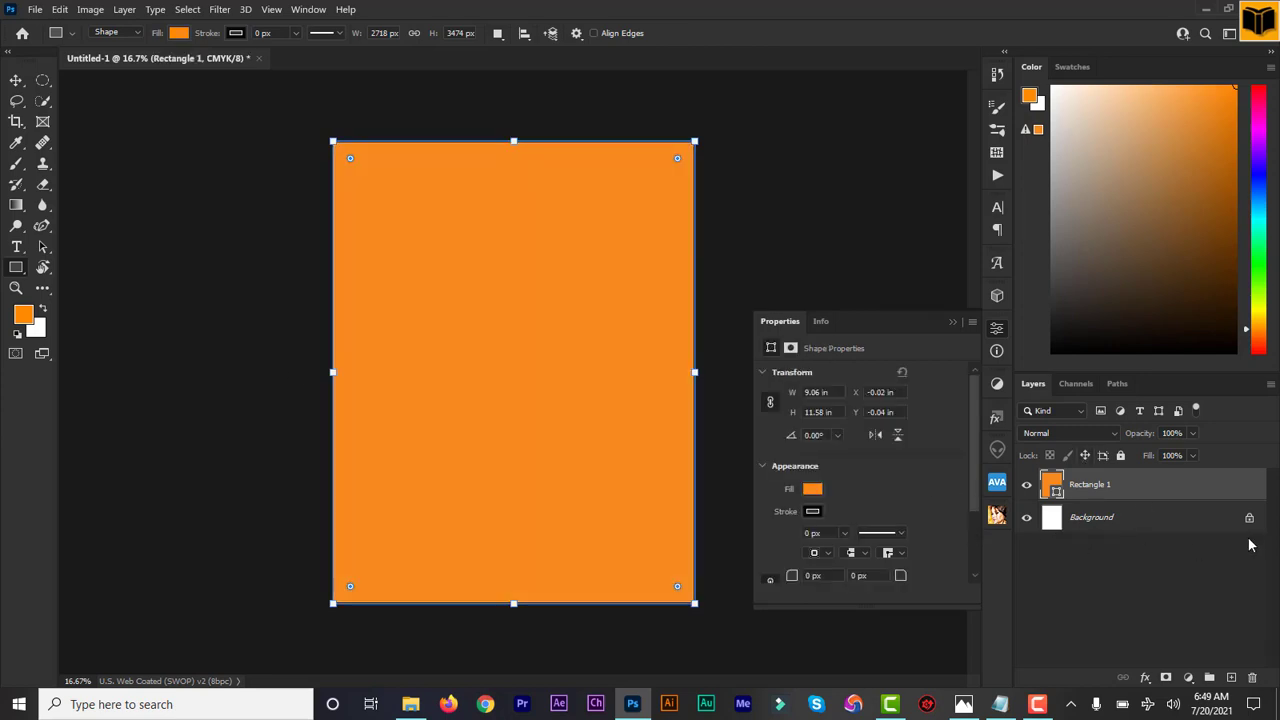
left_click(952, 321)
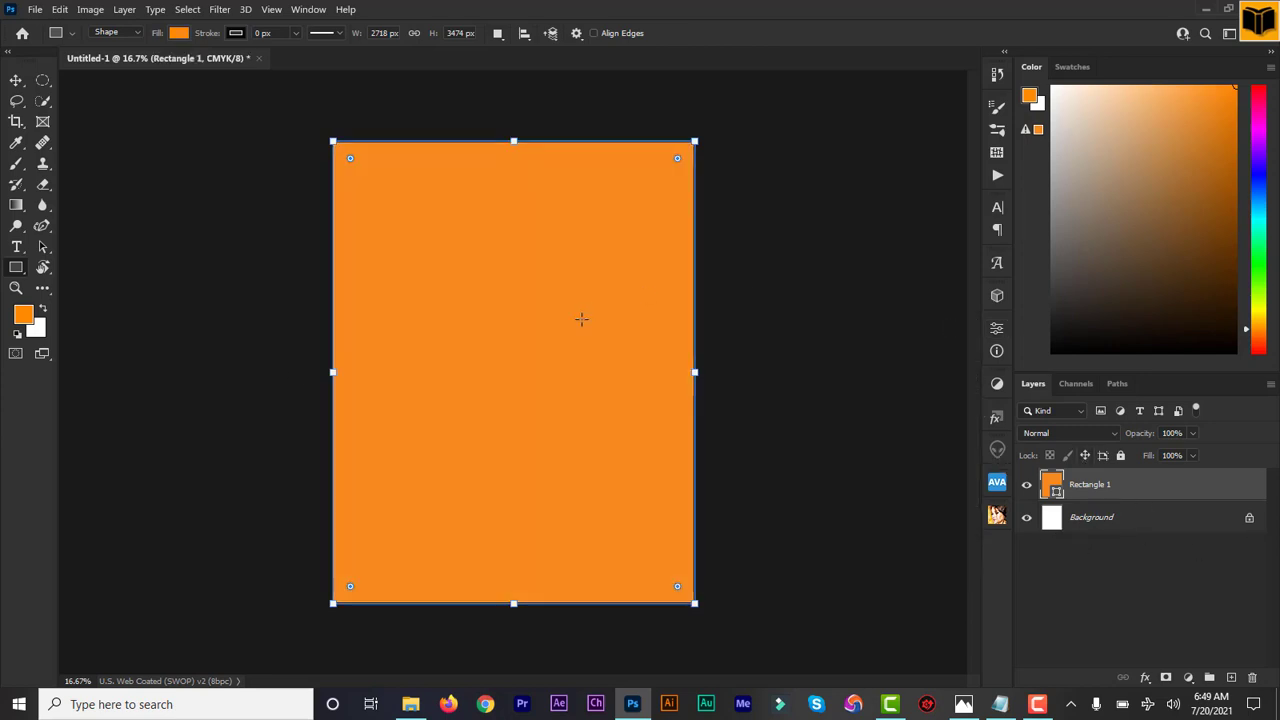
left_click(16, 81)
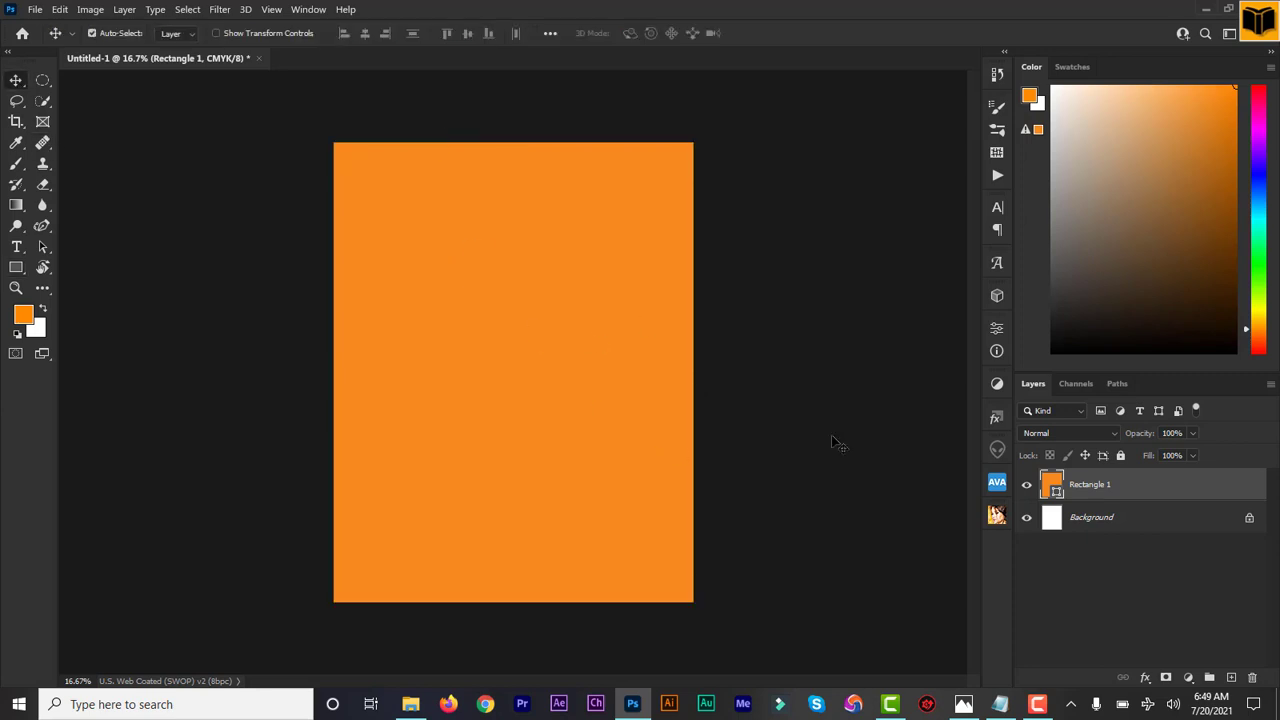
- Change the fill colour of the full-page rectangle to light blue 76d0ee
double_click(1051, 487)
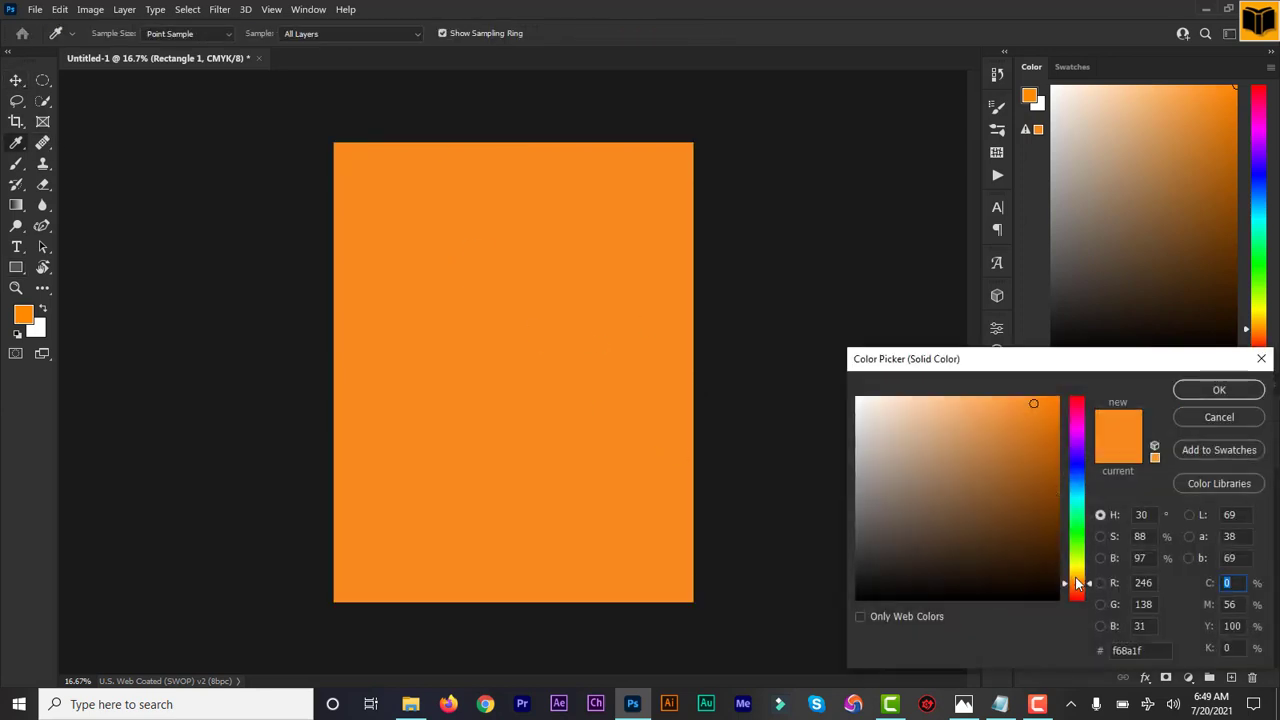
left_click_drag(1079, 540, 1077, 508)
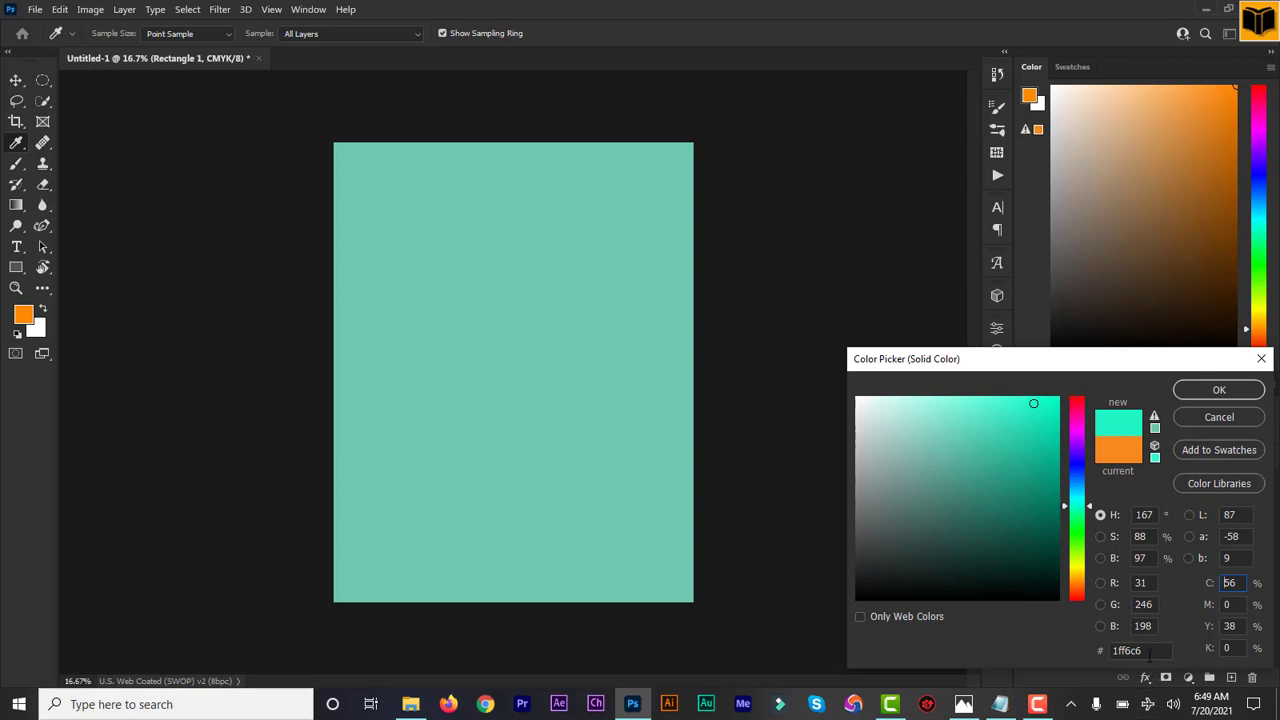
left_click_drag(1149, 651, 1062, 648)
type("7")
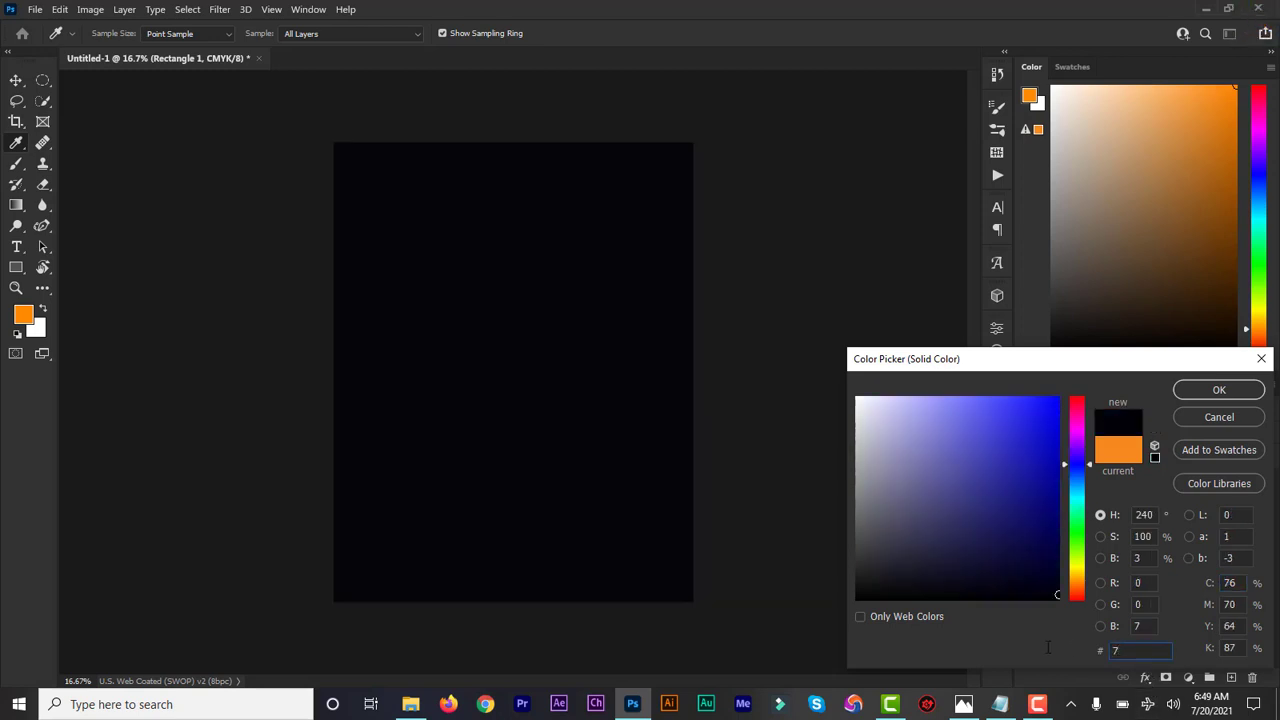
type("6d")
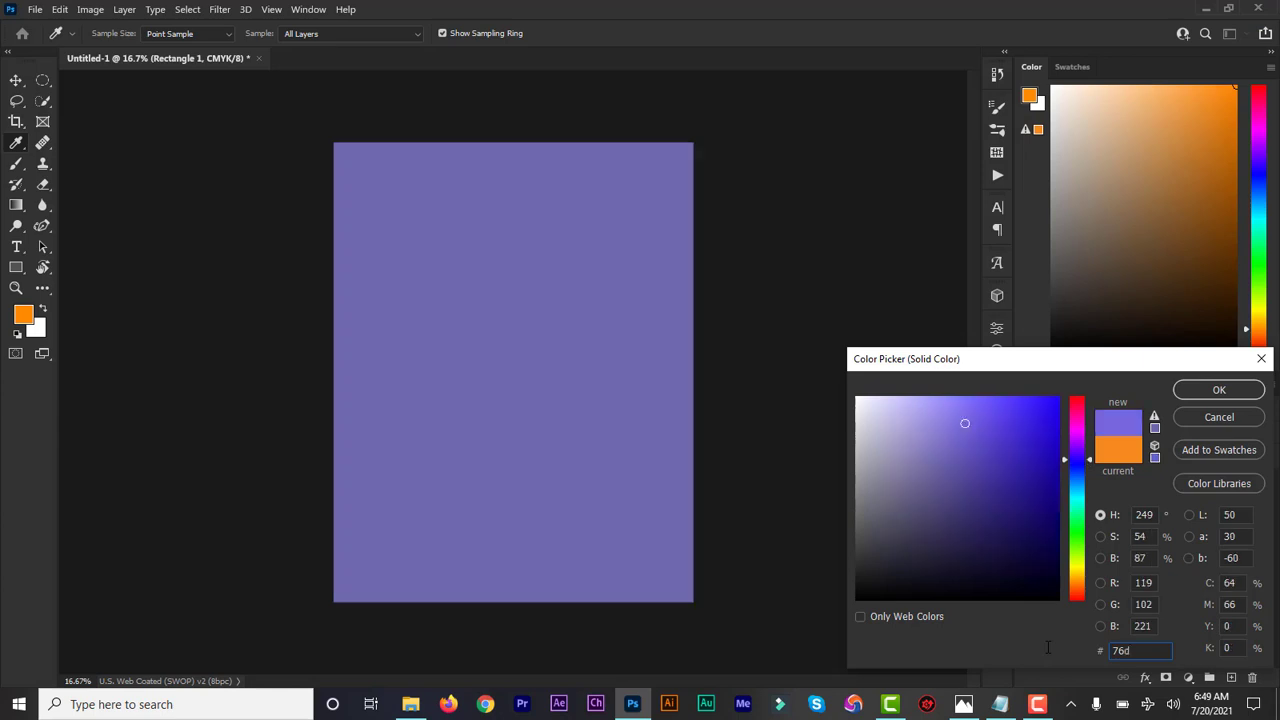
type("0ee")
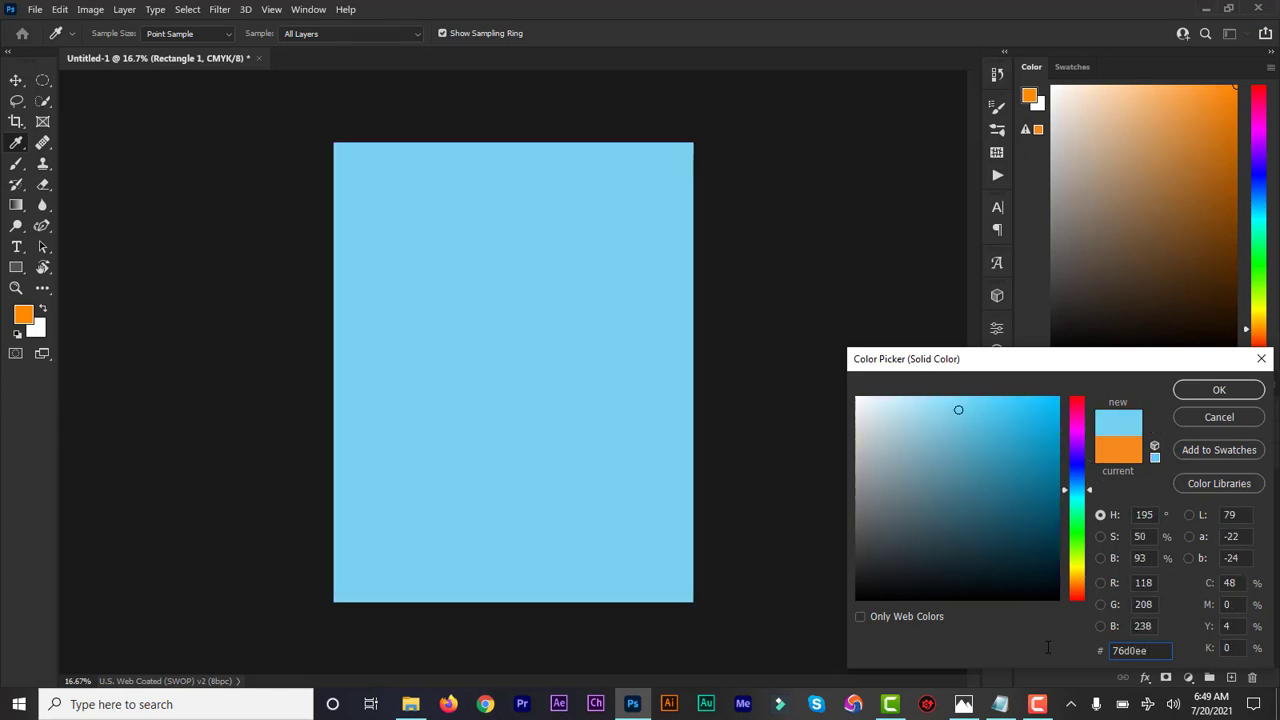
left_click(1215, 390)
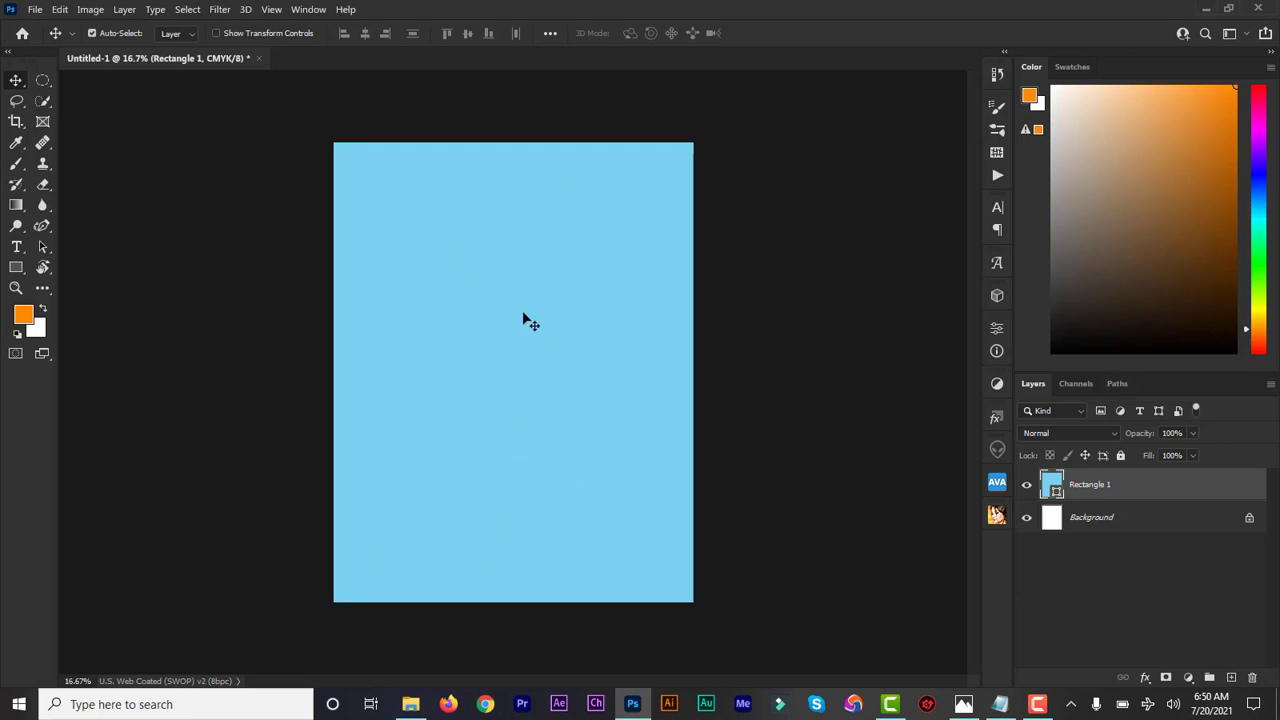
- Draw a circle about 1440 px in diameter in the upper-left part of the cover with the Ellipse tool
left_click(17, 273)
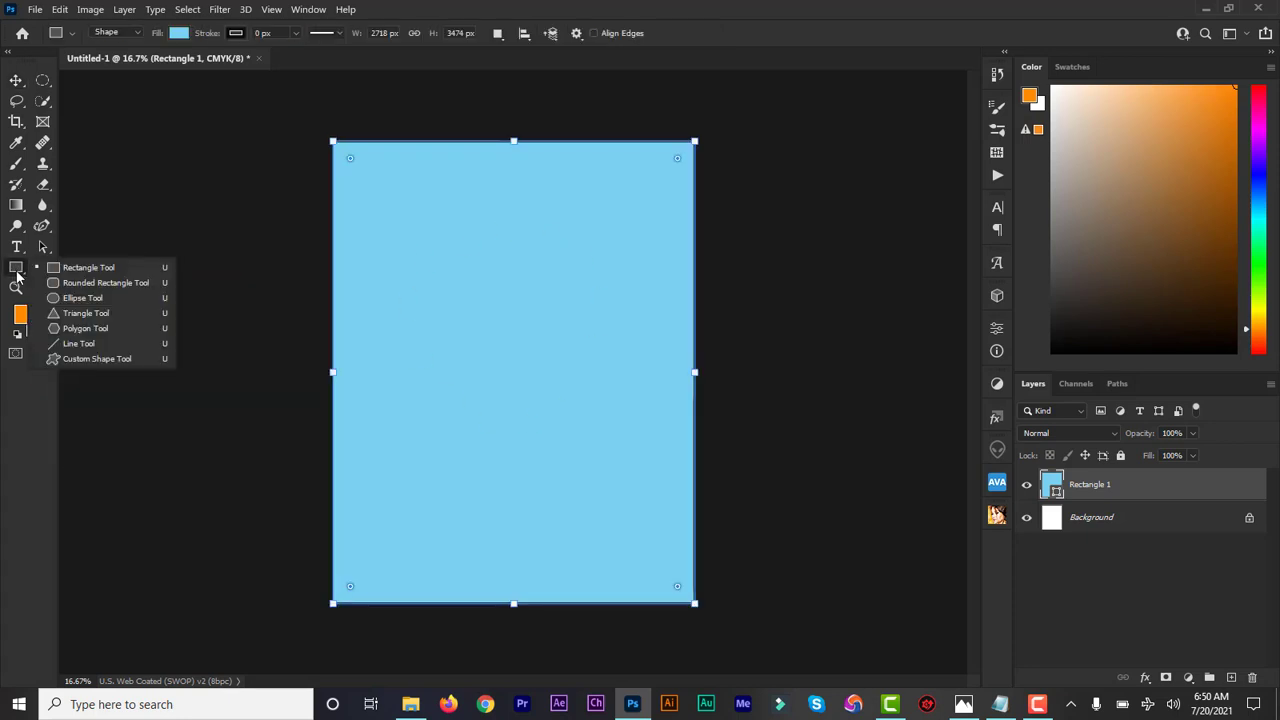
left_click(83, 298)
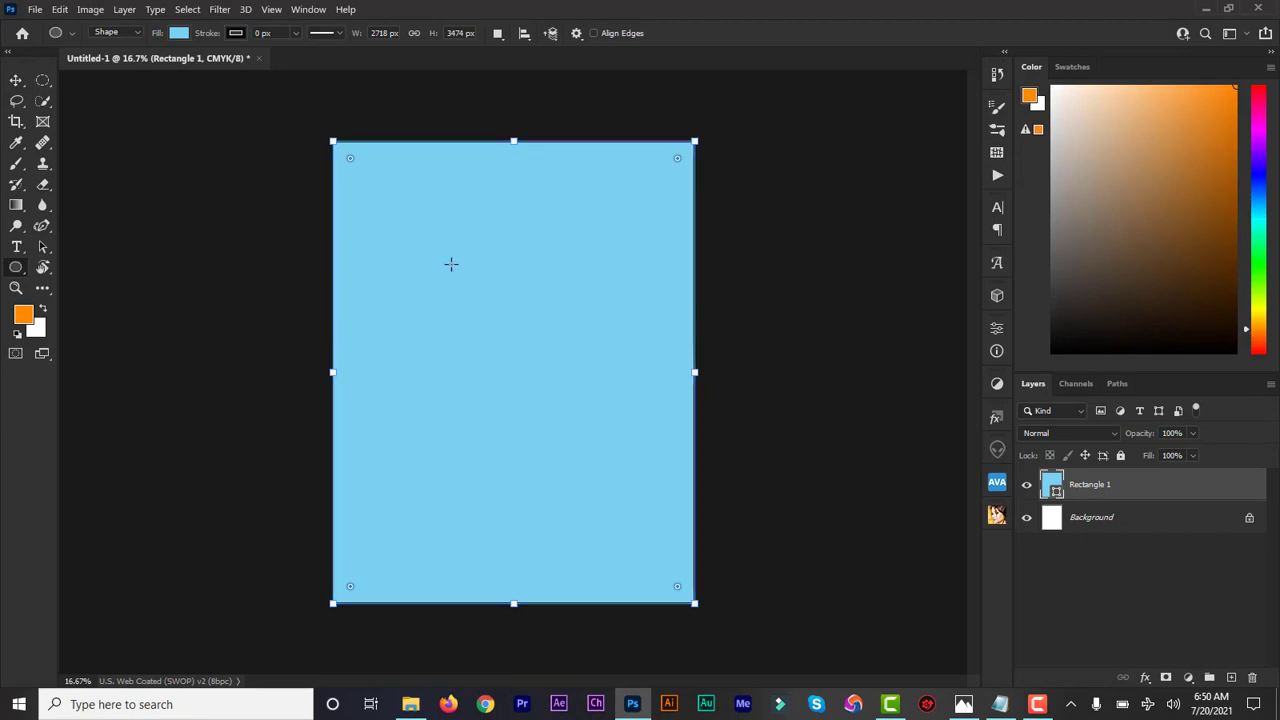
key("Return")
left_click_drag(446, 267, 551, 363)
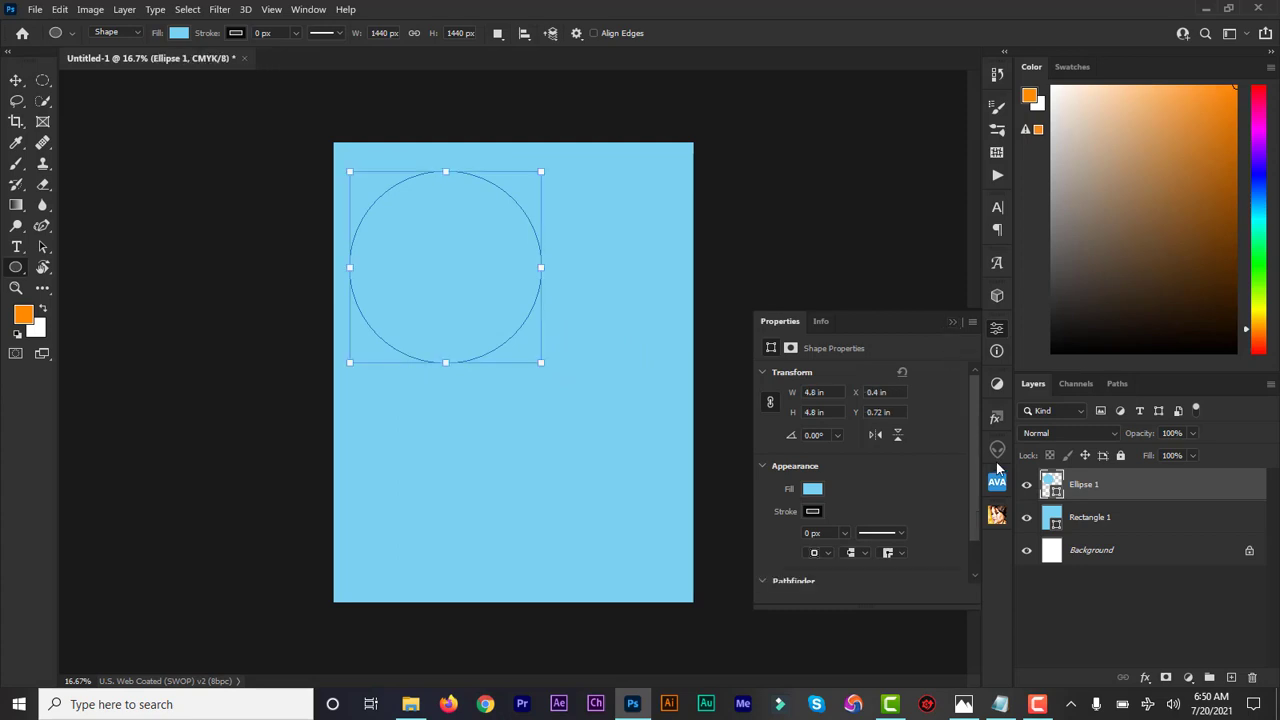
- Change the circle's fill colour to white ffffff
double_click(1051, 487)
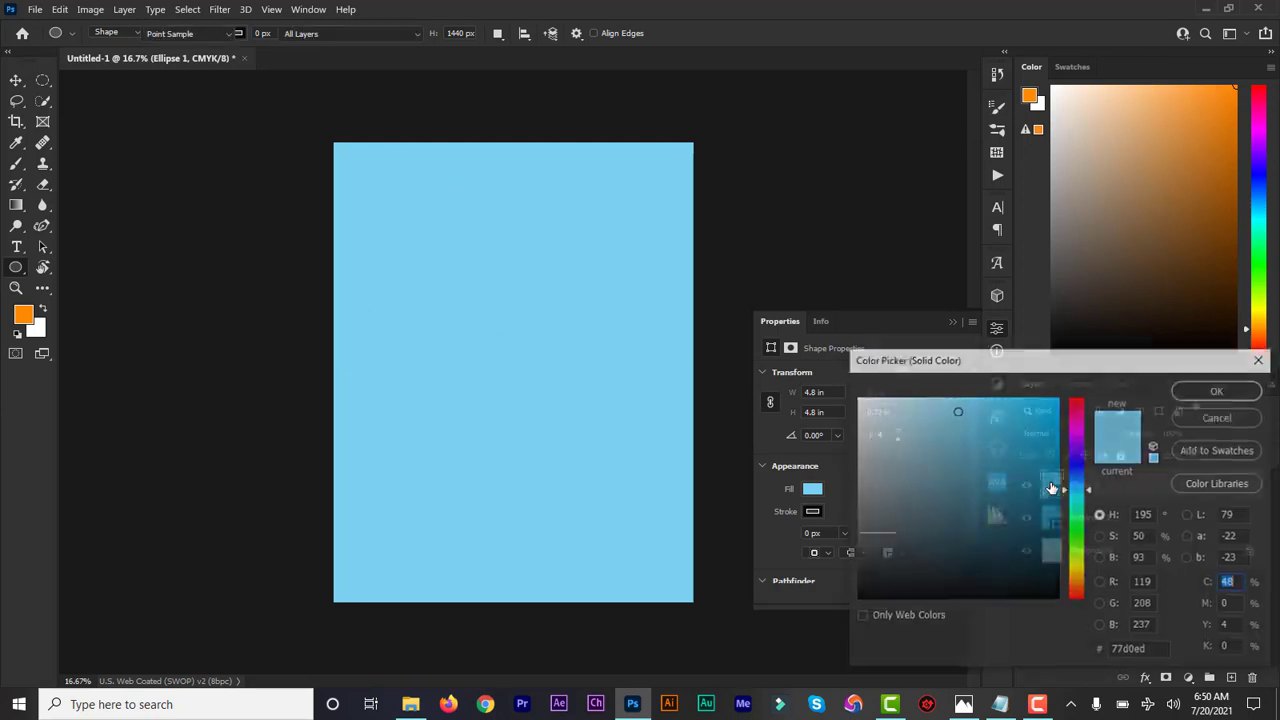
left_click(864, 418)
left_click_drag(847, 393, 856, 397)
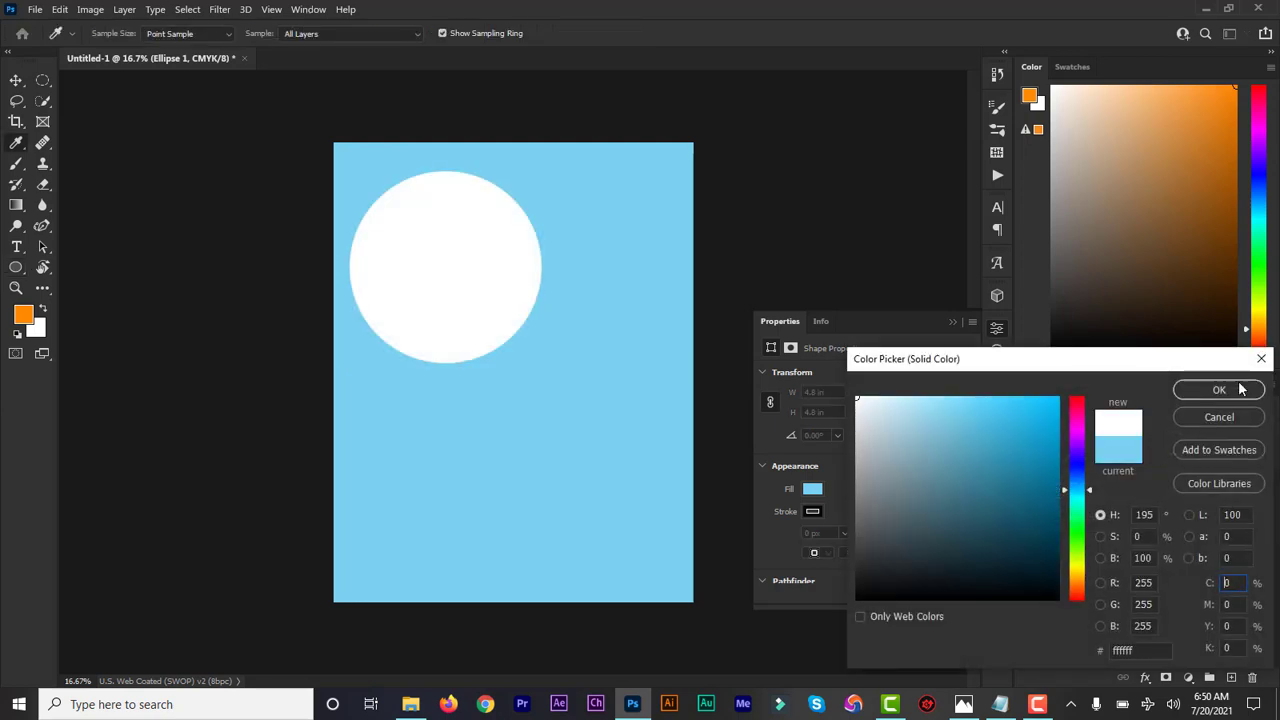
left_click(1218, 391)
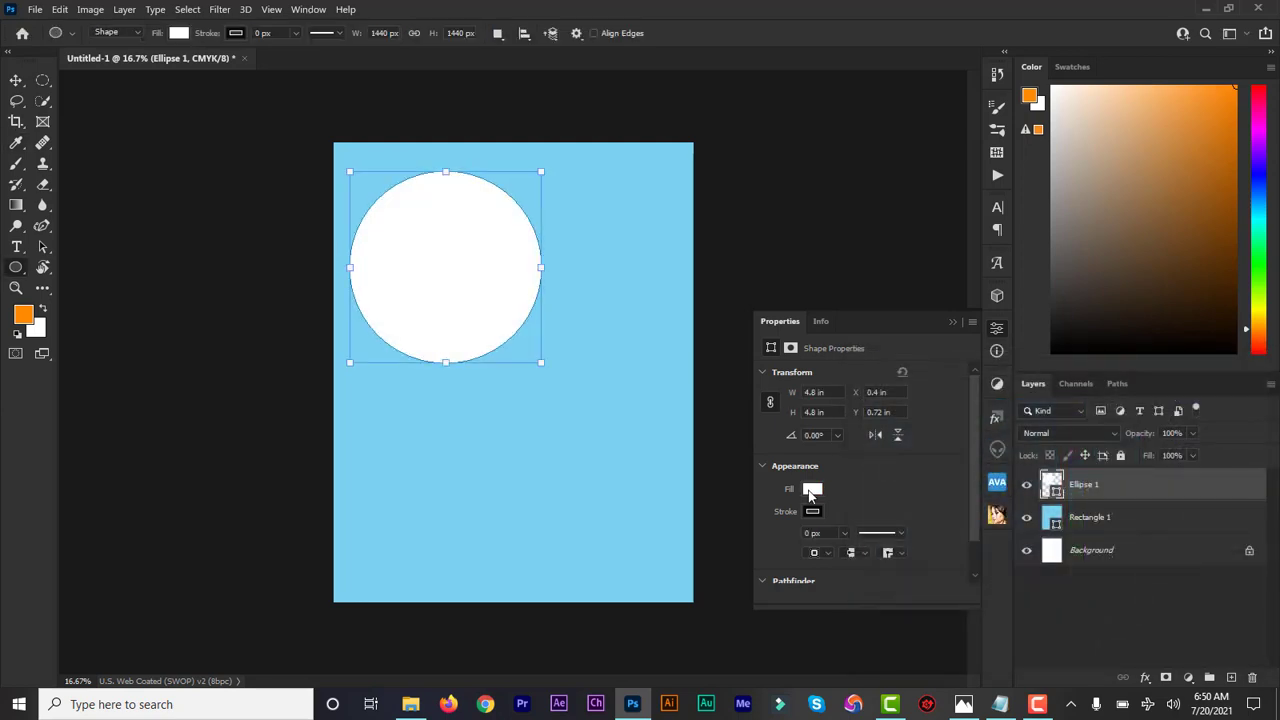
left_click(811, 490)
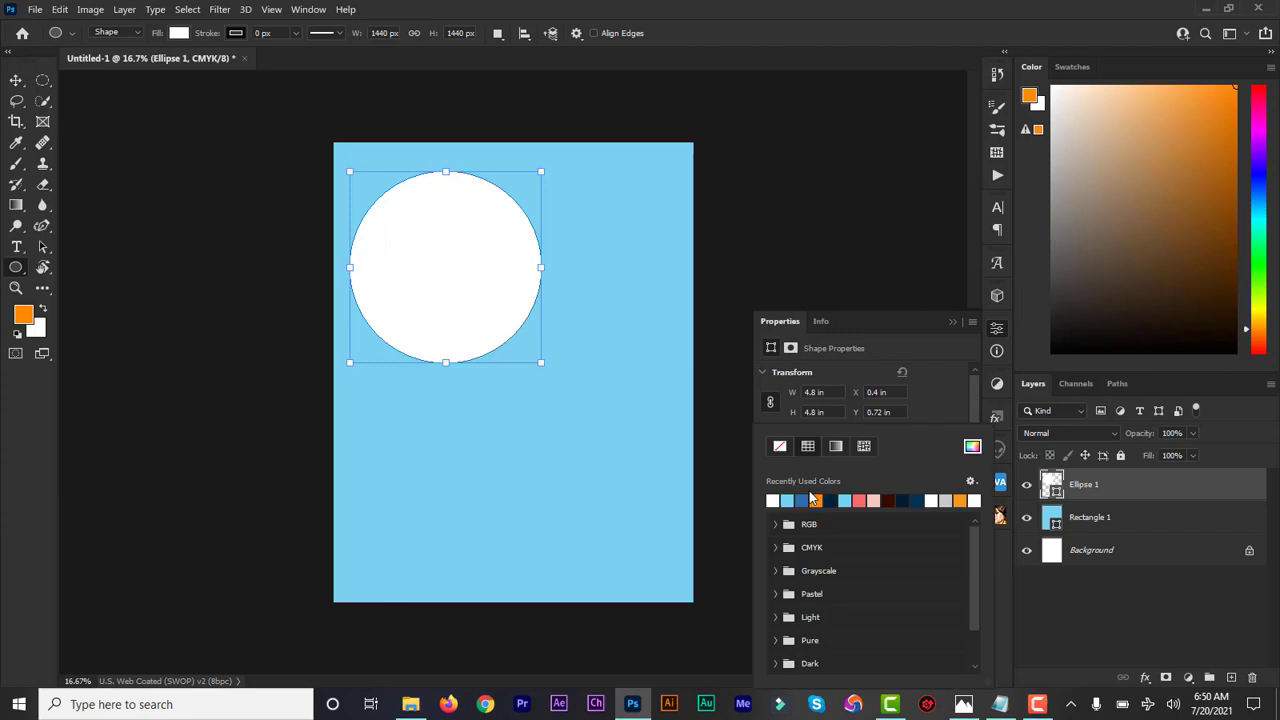
left_click(953, 323)
left_click(953, 323)
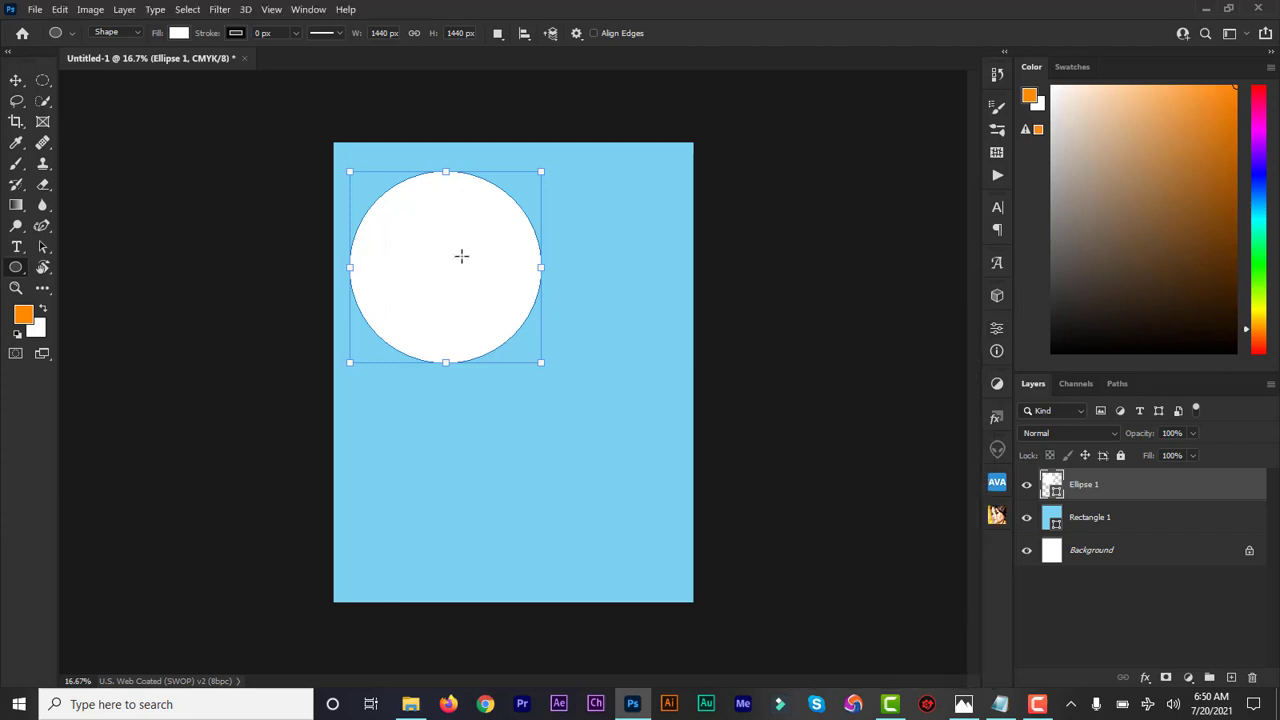
- Move the white circle to the middle of the cover's upper half and centre it horizontally with the blue rectangle
left_click(16, 81)
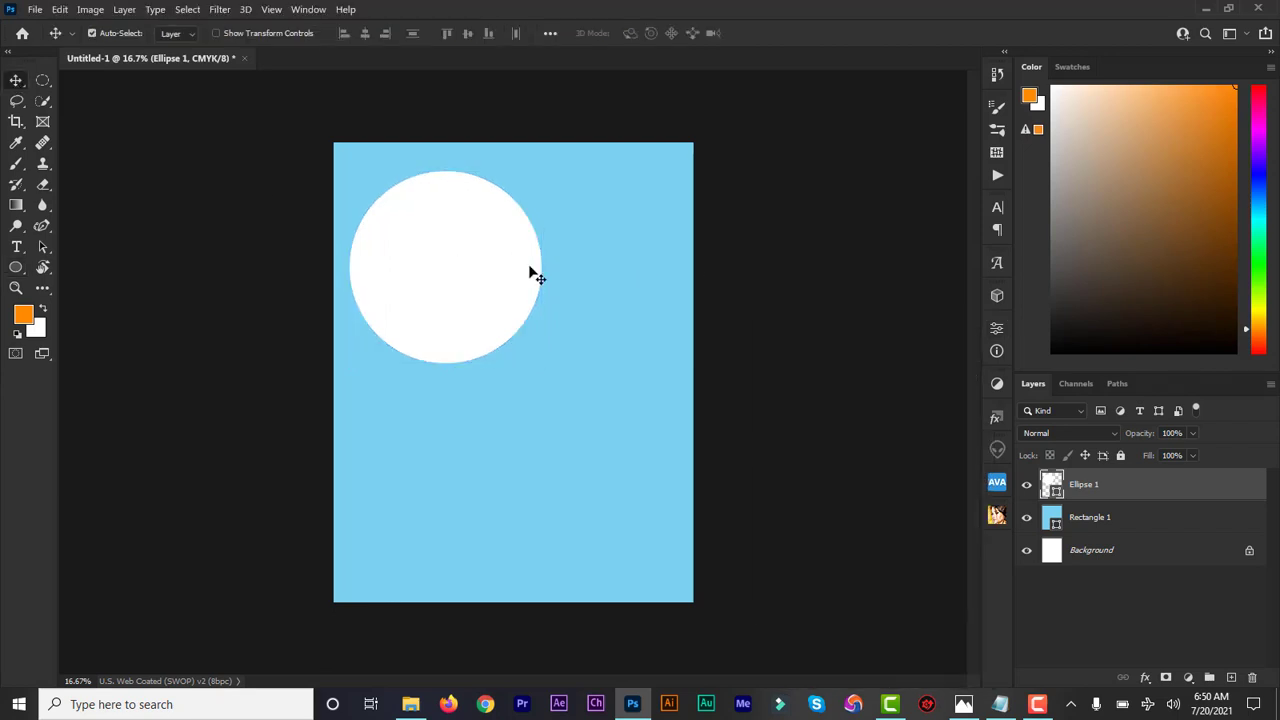
left_click_drag(429, 251, 497, 297)
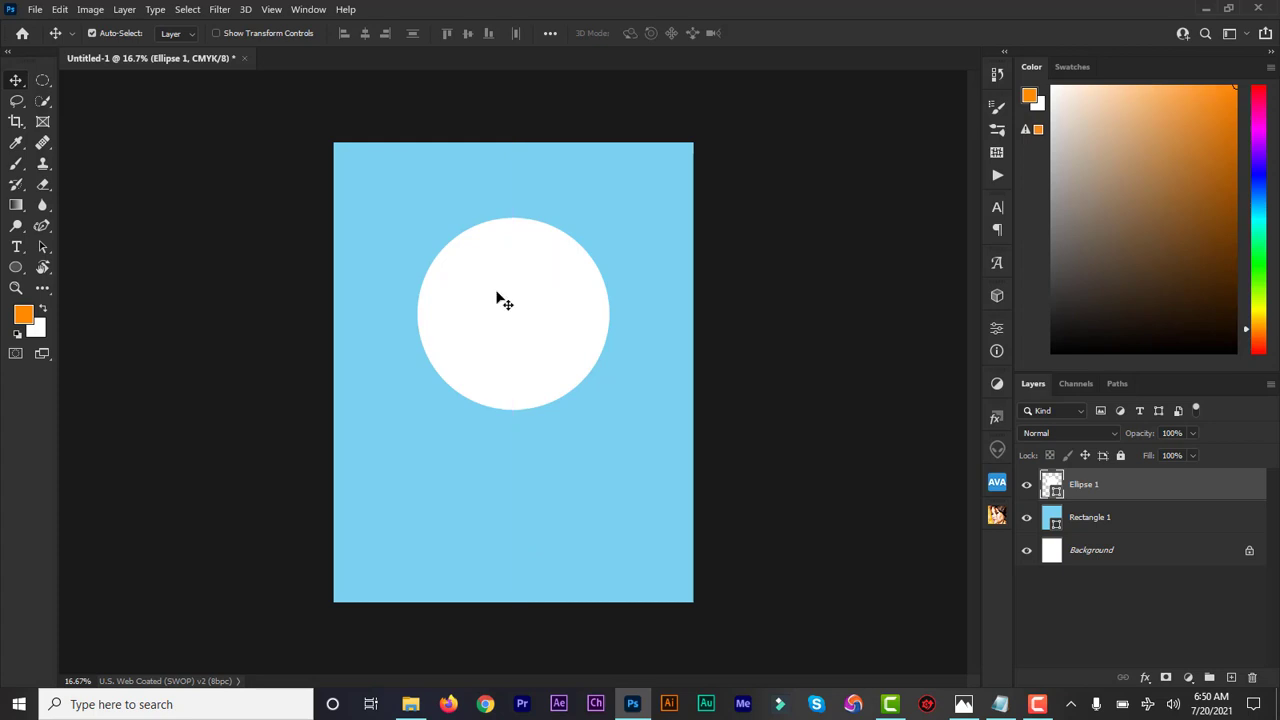
left_click(1088, 524, "shift")
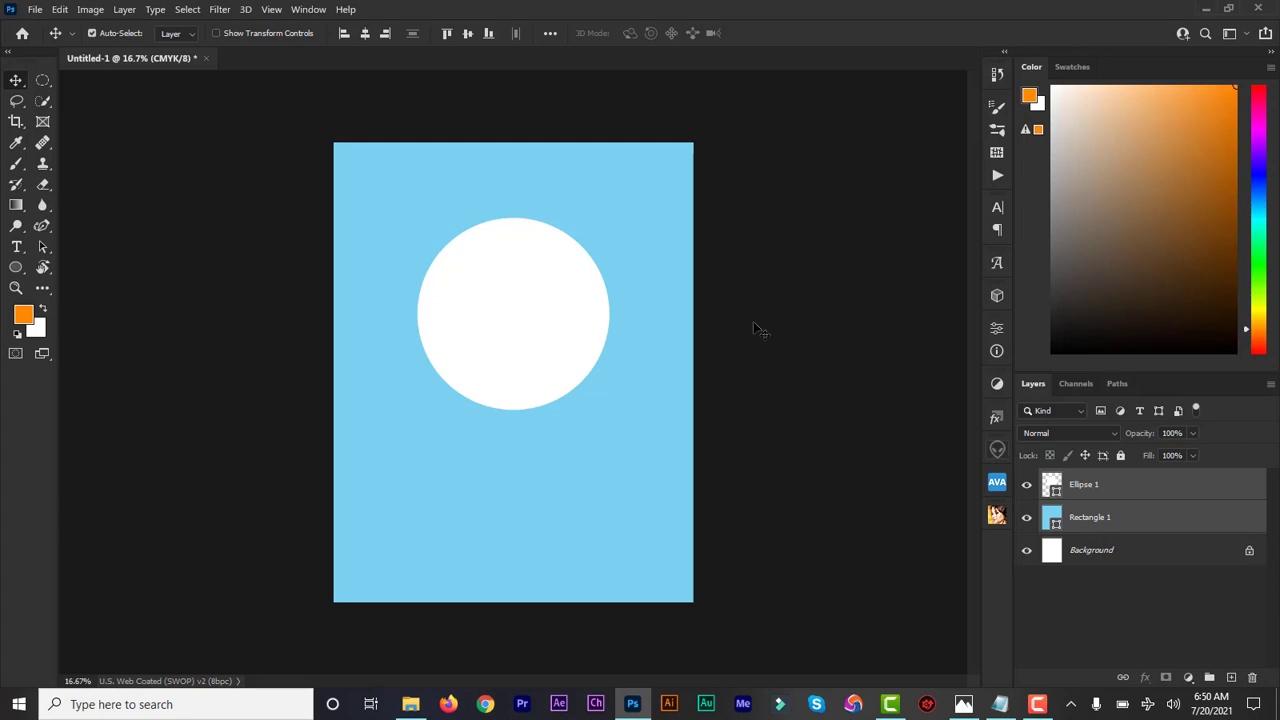
left_click(364, 33)
left_click(715, 312)
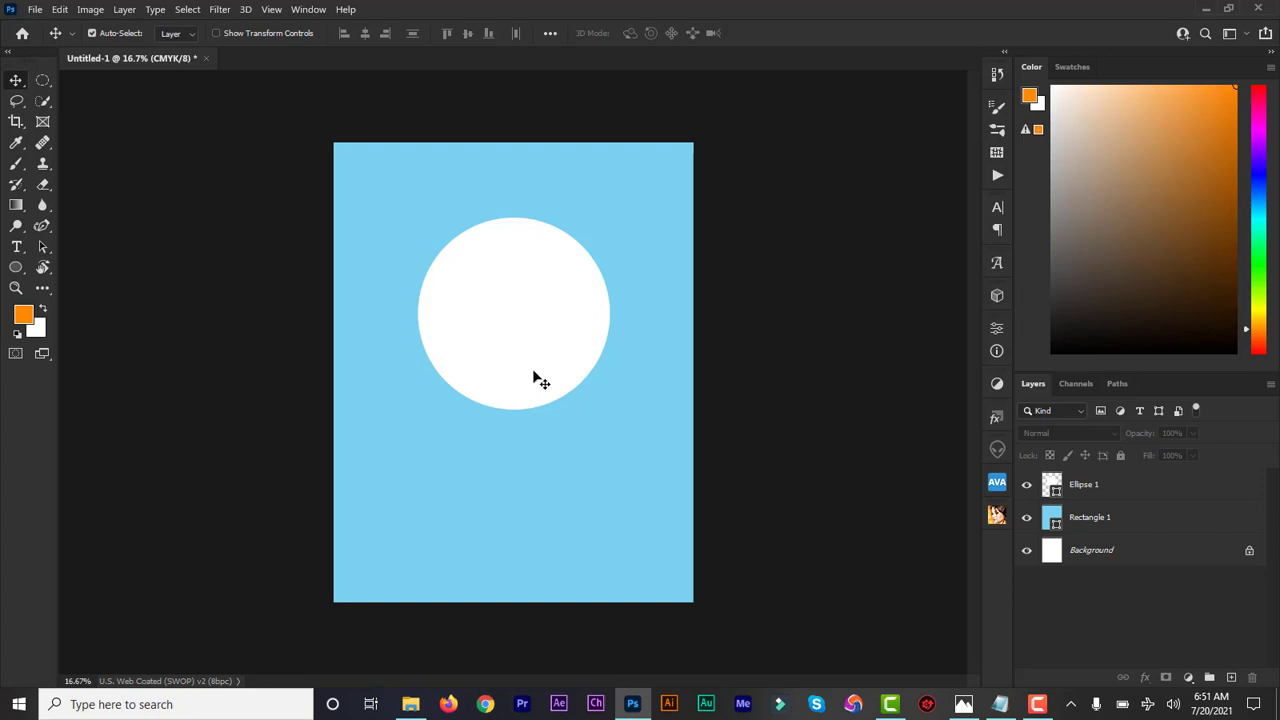
- Duplicate the white circle's layer and enlarge the copy from its centre to about 111.67%
left_click(1101, 495)
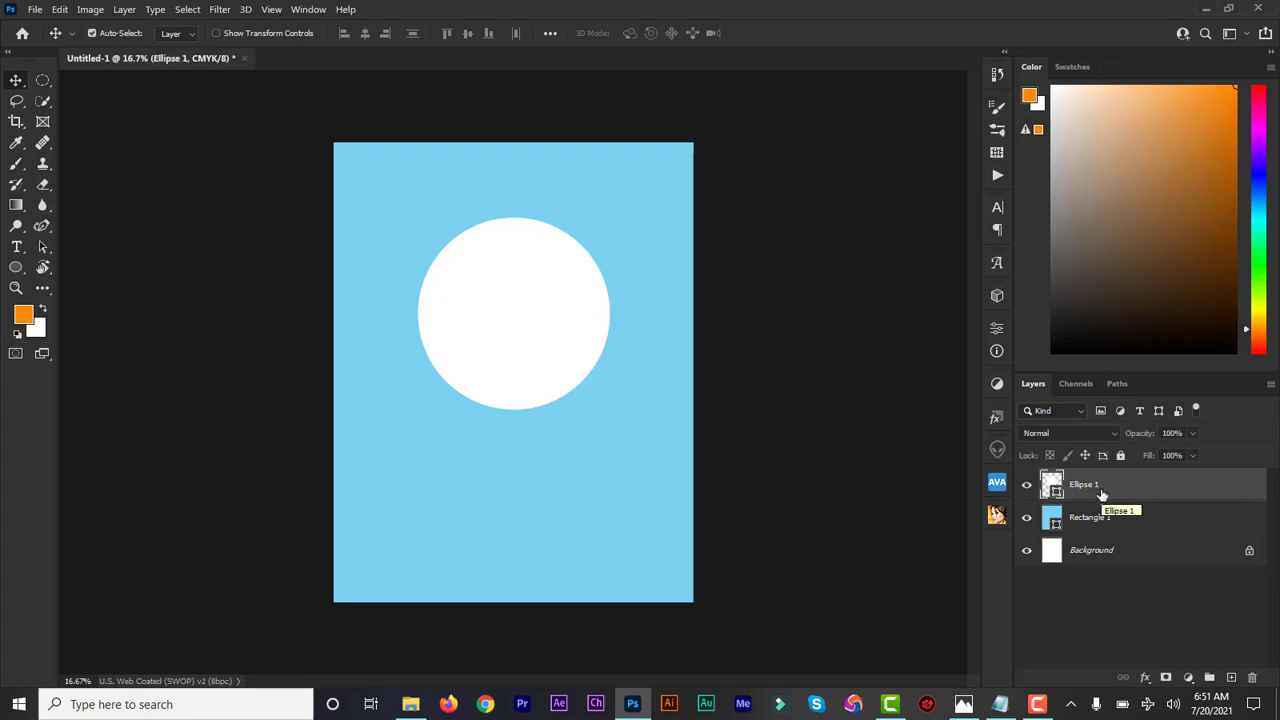
key("ctrl+j")
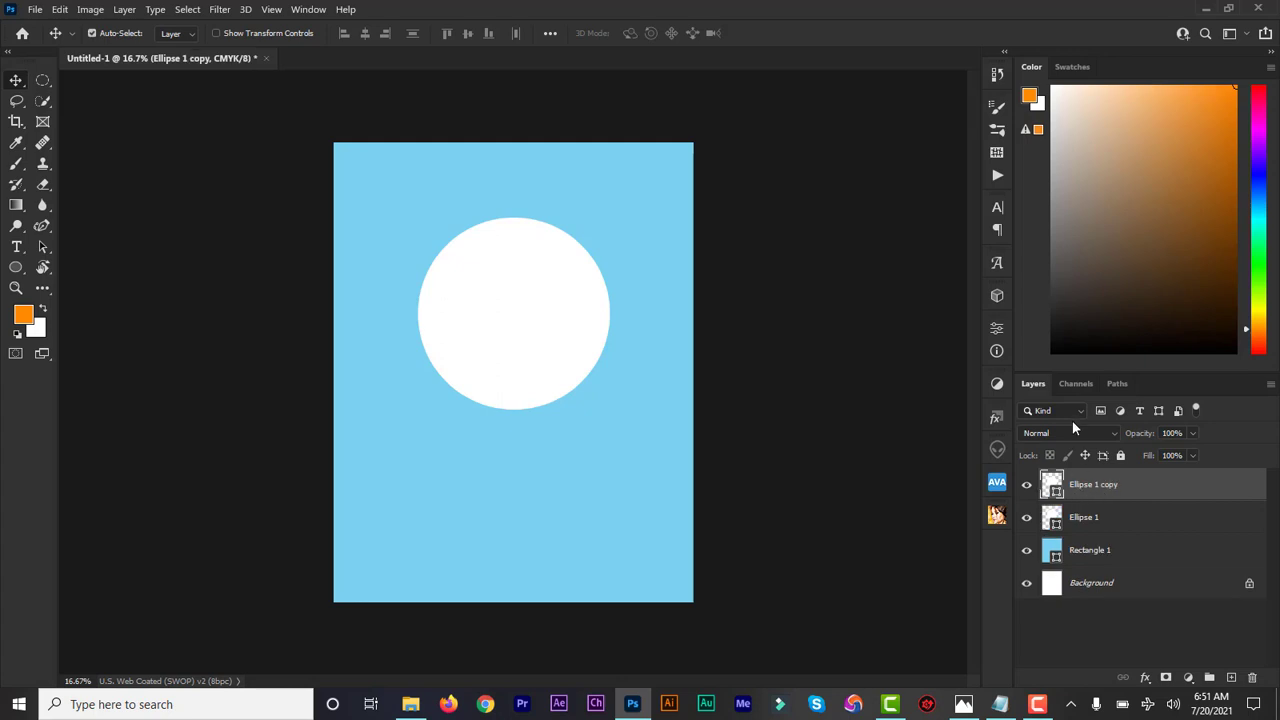
key("ctrl+t")
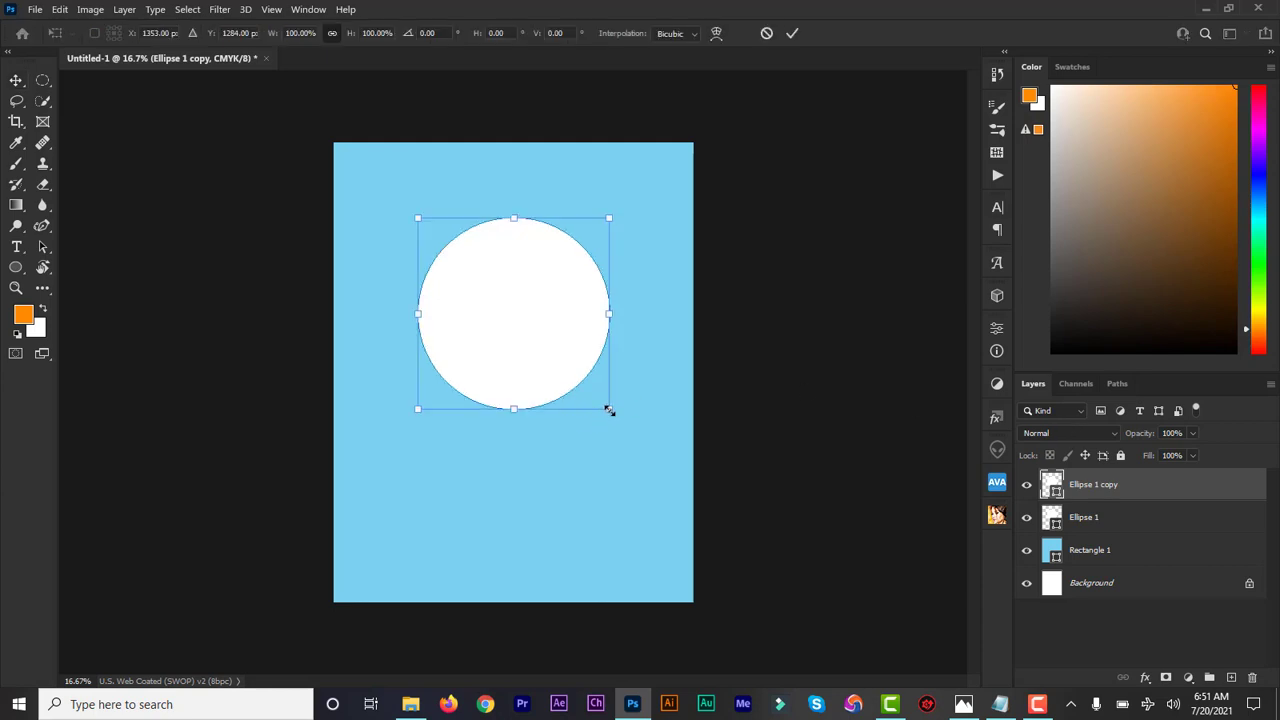
left_click_drag(609, 410, 620, 421)
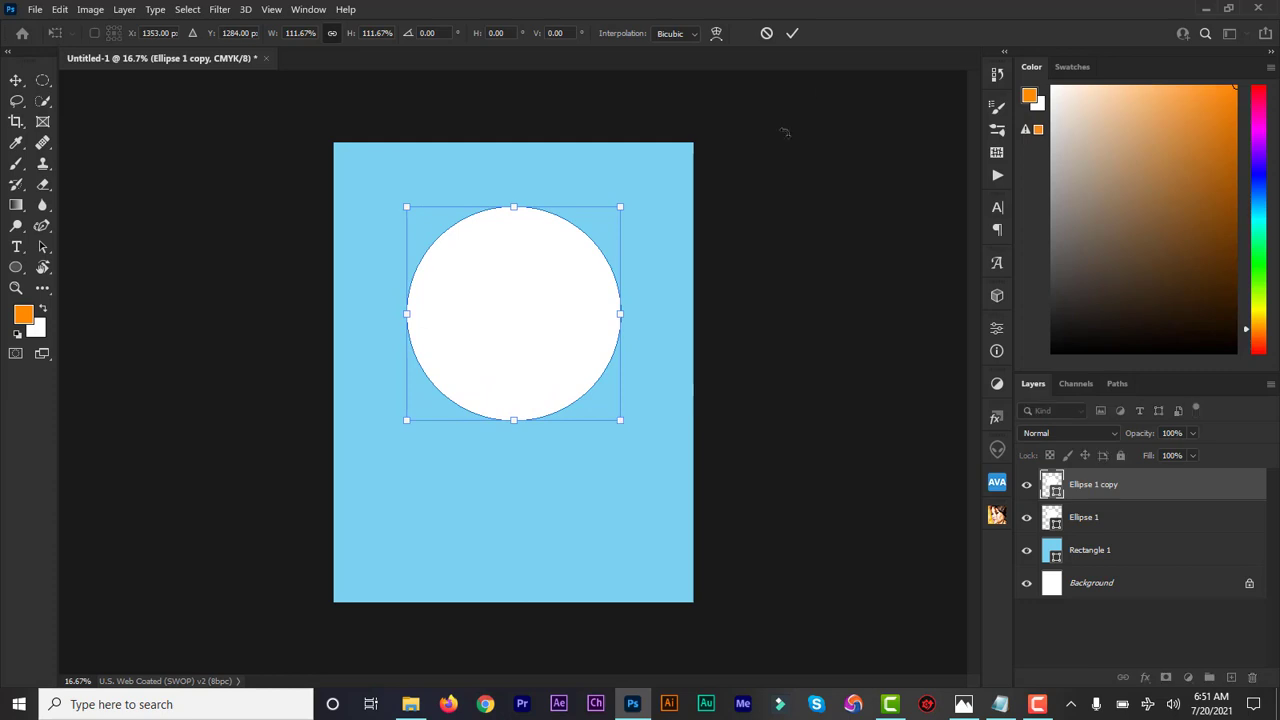
left_click(795, 36)
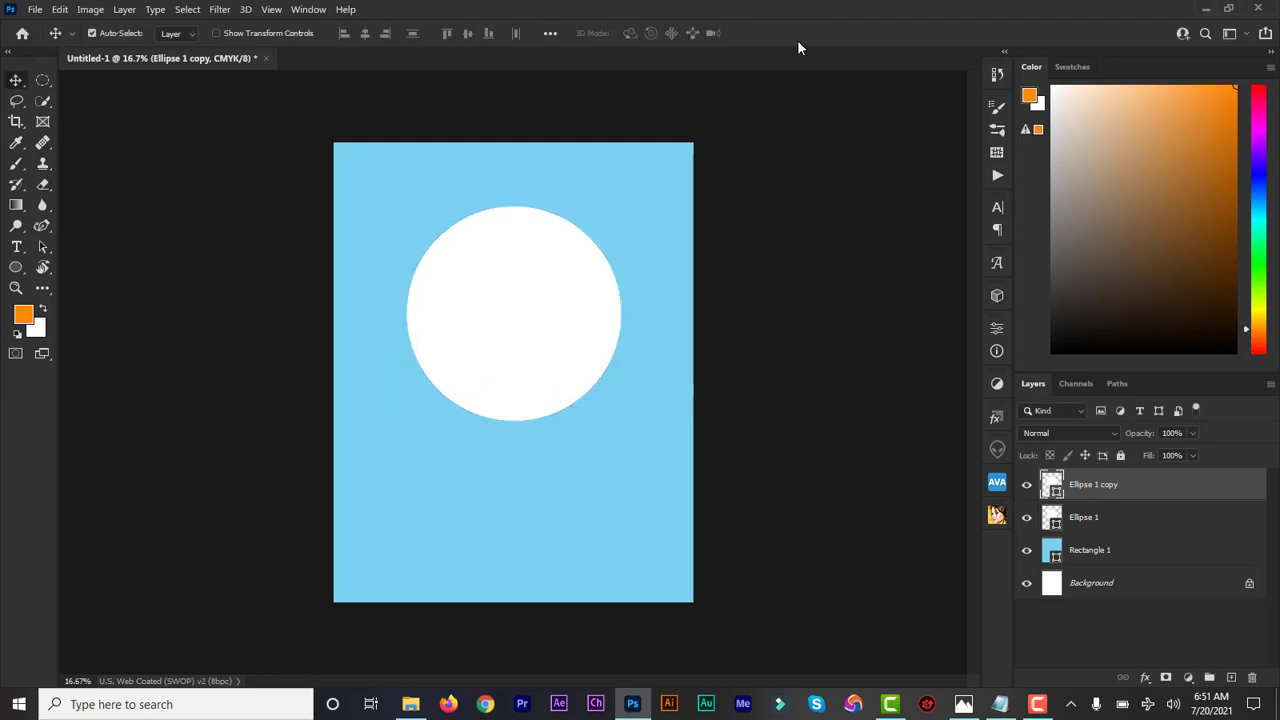
- Set the enlarged circle's fill opacity to 0% and give it a 4 px inside stroke in white ffffff
left_click(1192, 457)
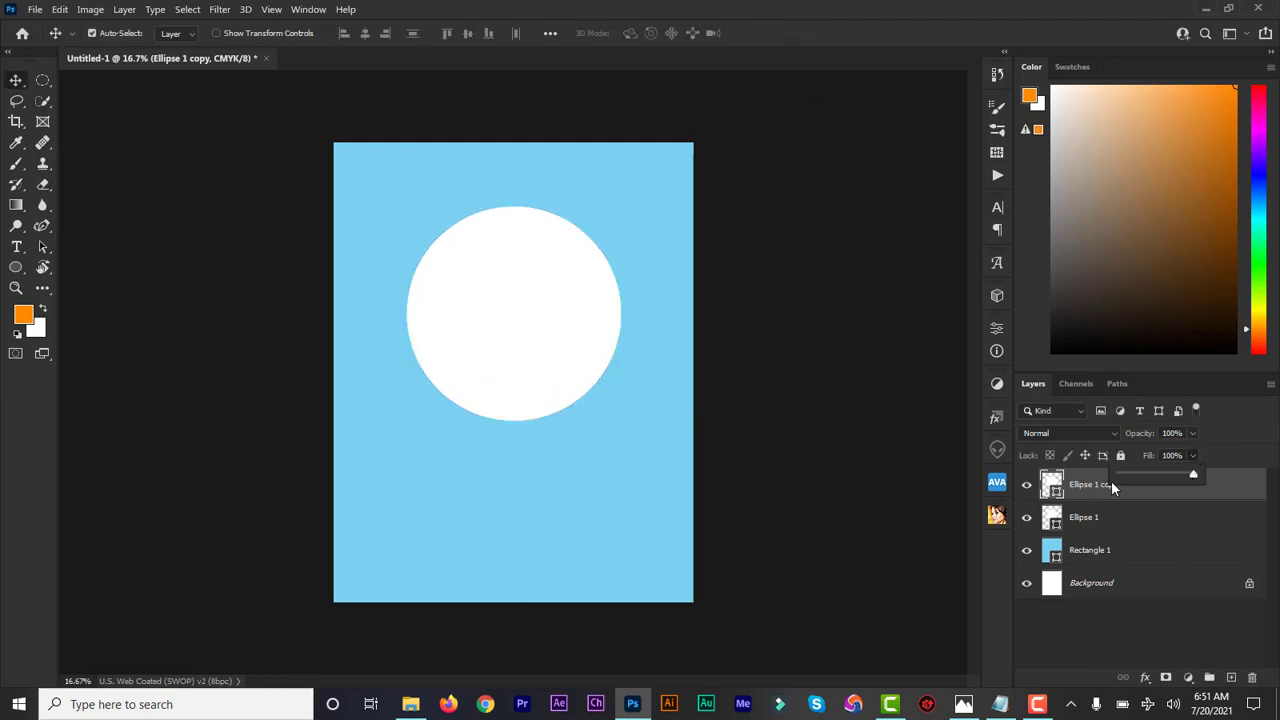
left_click_drag(1190, 470, 1115, 477)
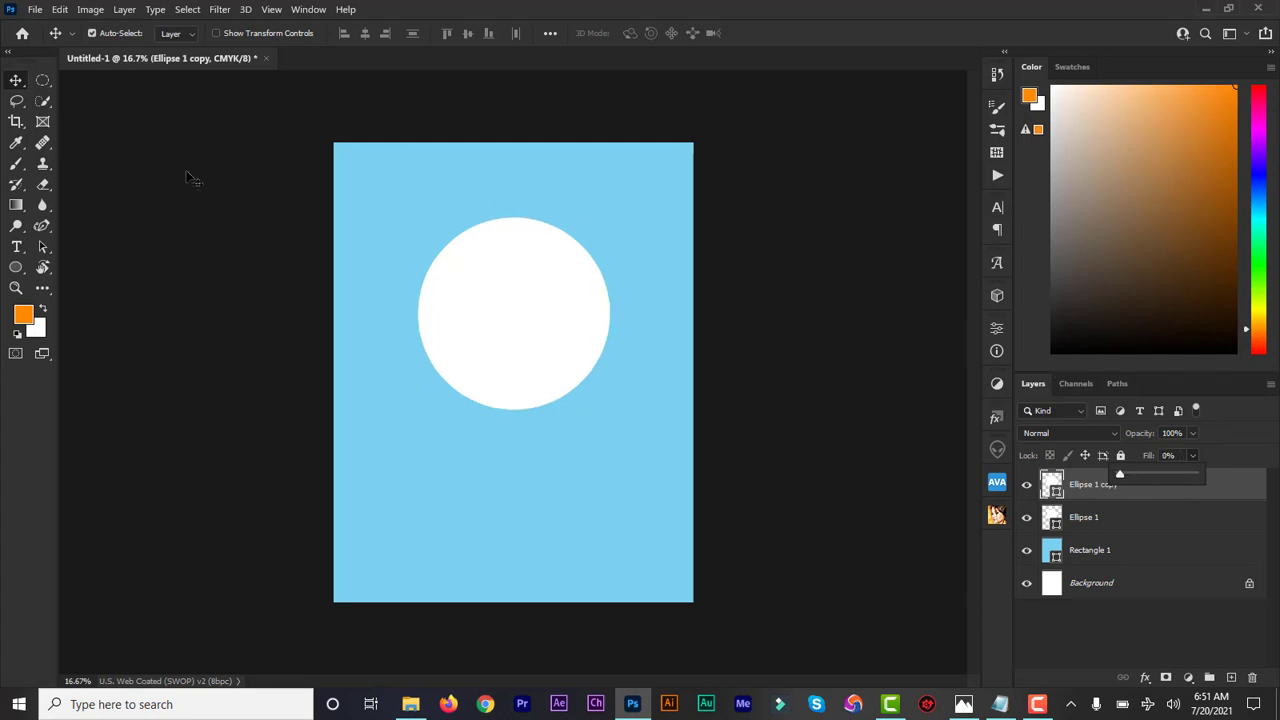
left_click(1146, 680)
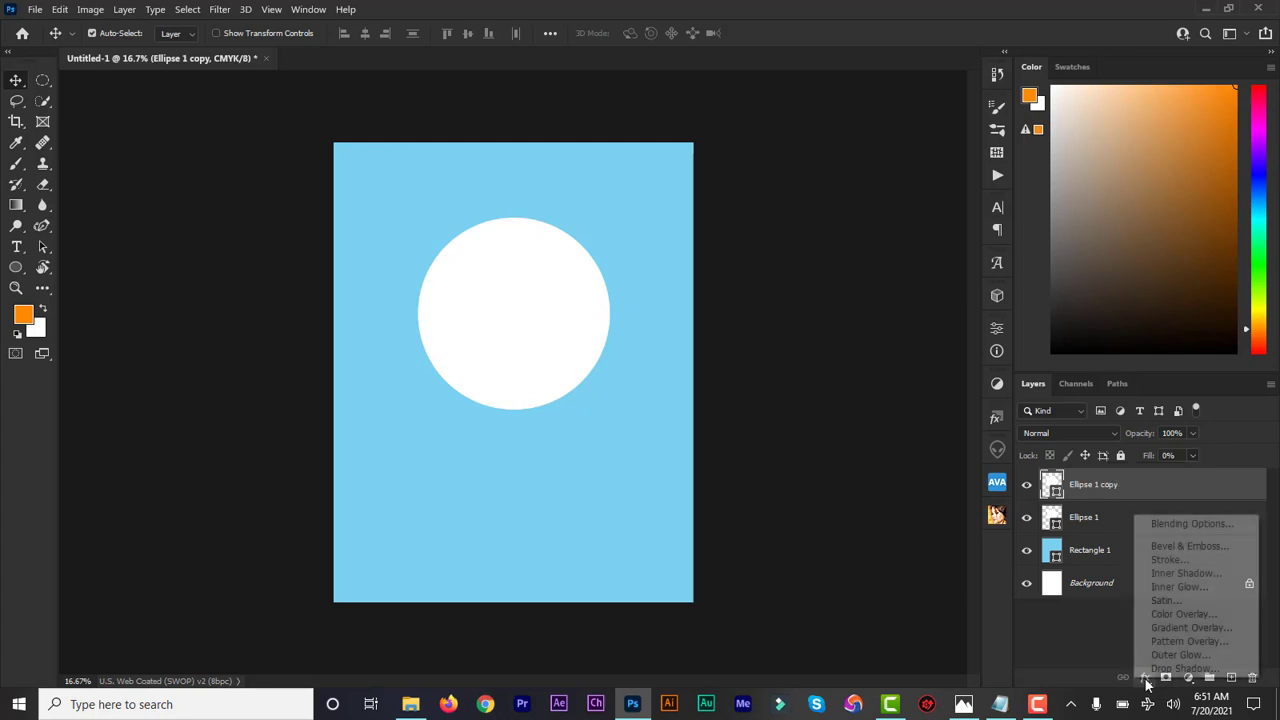
left_click(1185, 563)
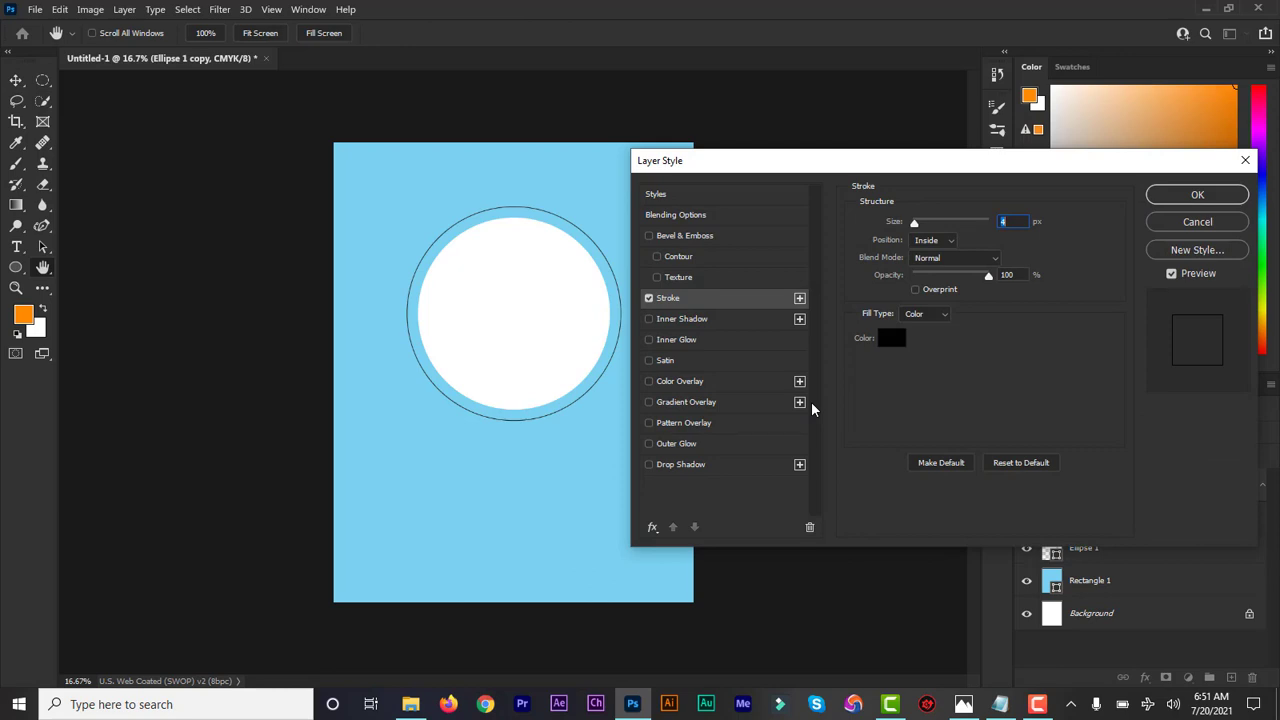
left_click(891, 341)
left_click(544, 300)
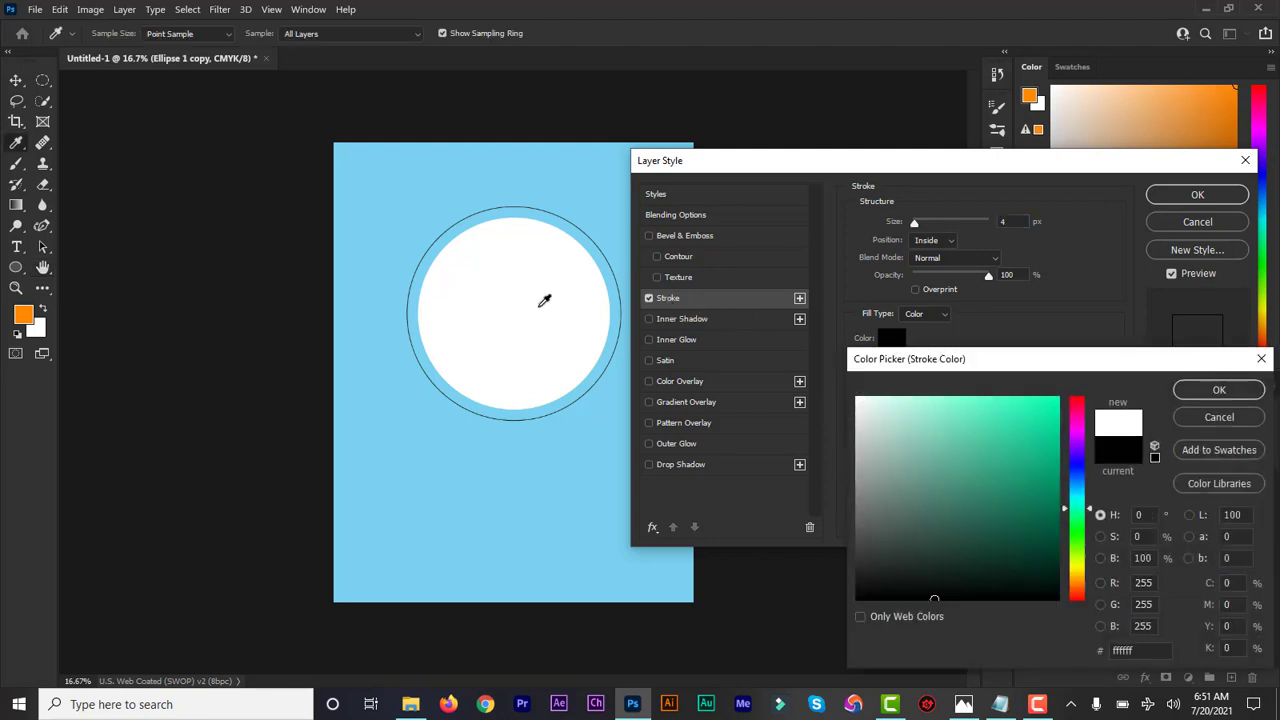
left_click(1220, 392)
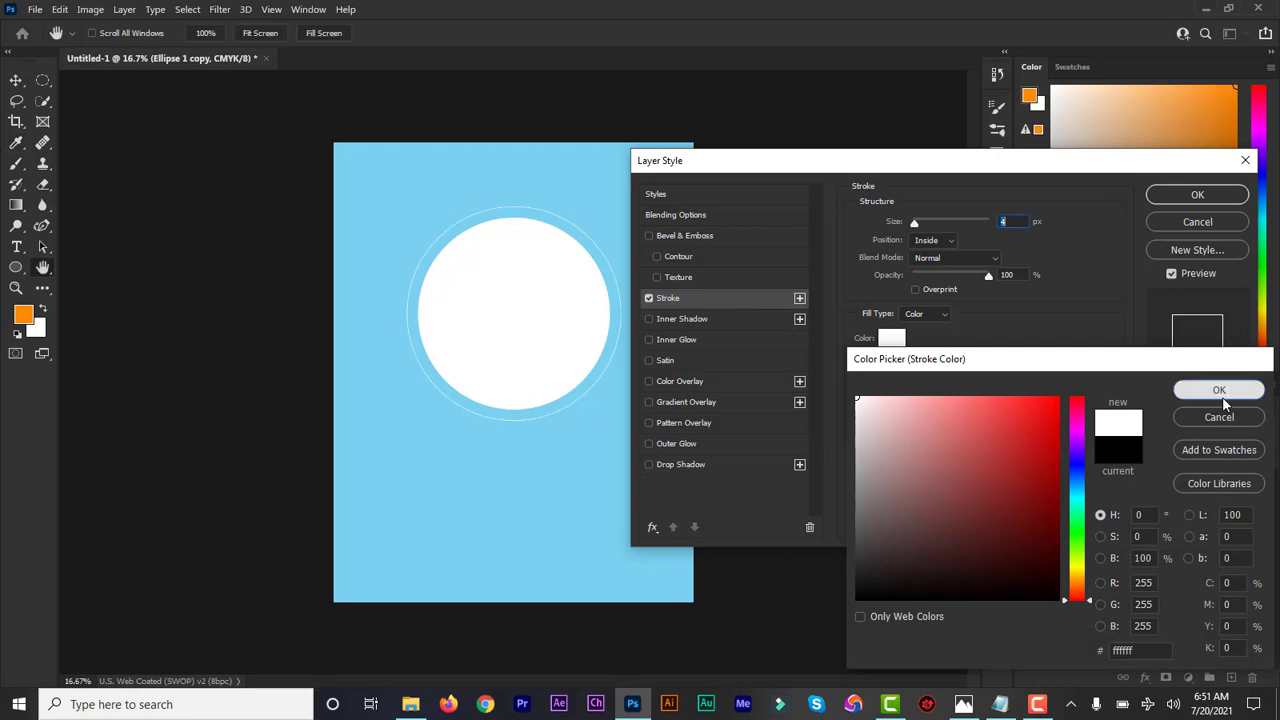
left_click(1197, 195)
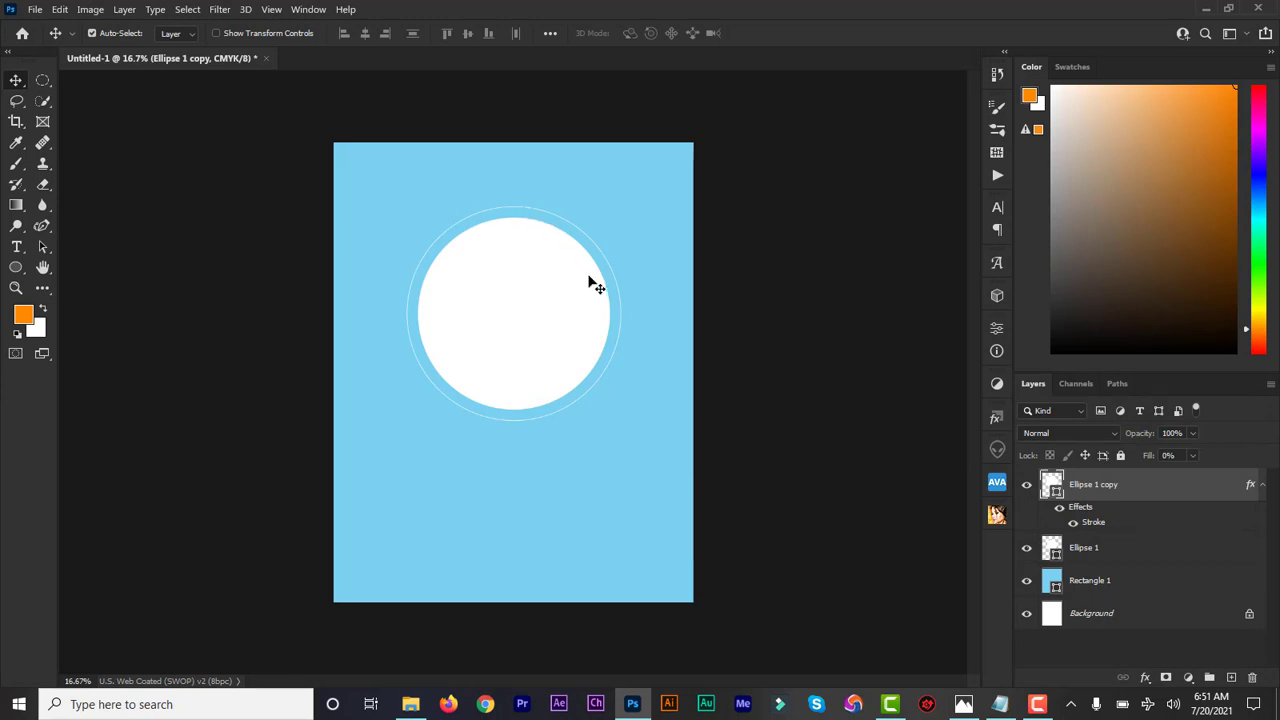
- Consult the cover text in the Notepad design notes, and choose the horizontal puzzle piece for the Custom Shape tool in Photoshop
left_click(999, 705)
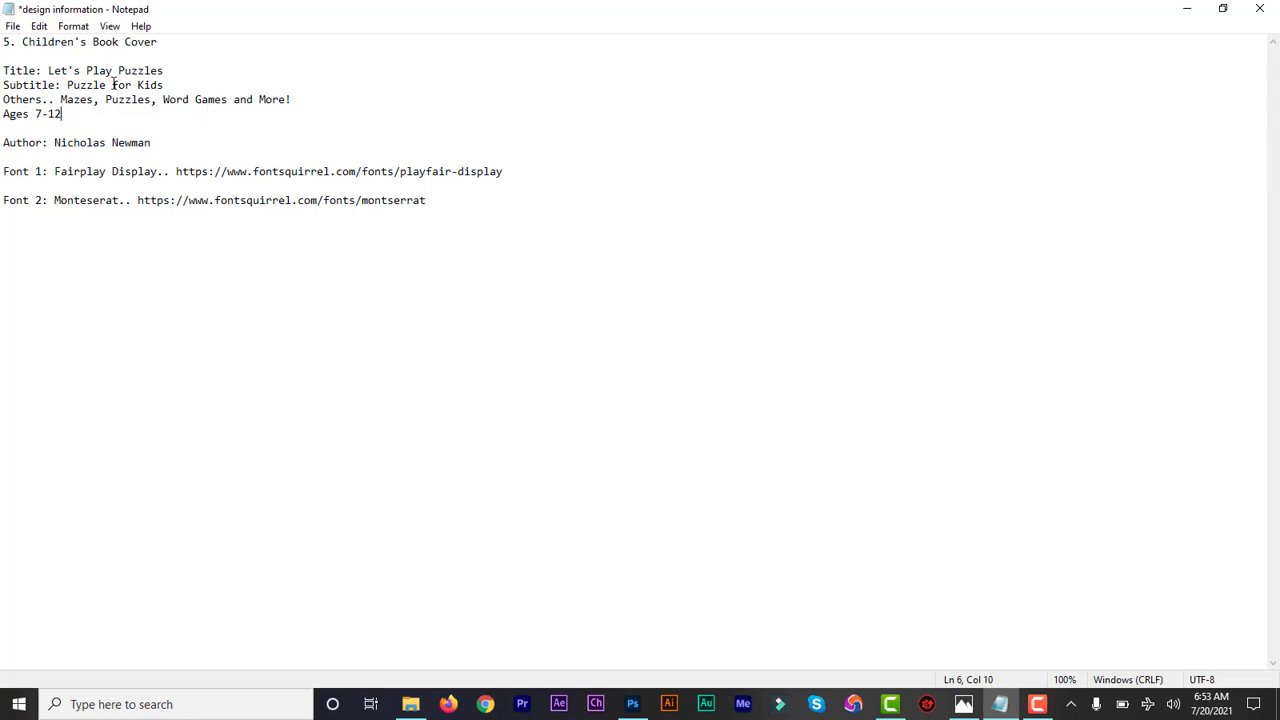
left_click(1187, 8)
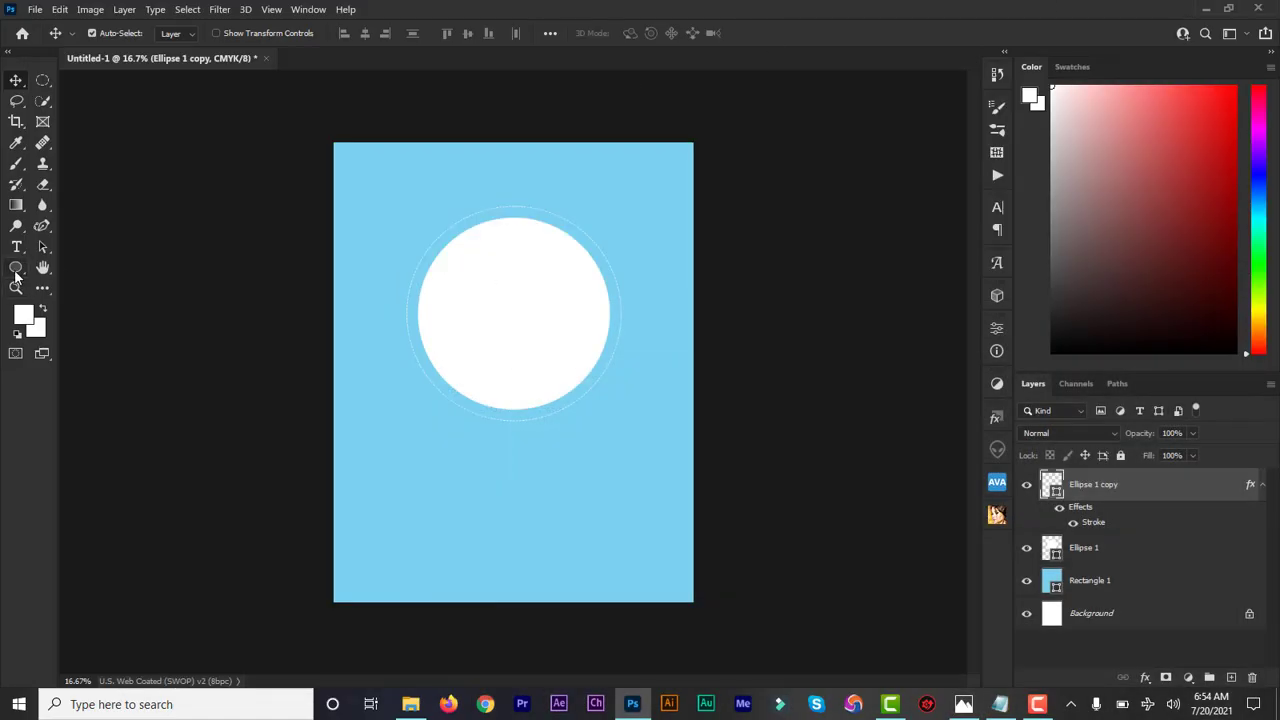
left_click(15, 272)
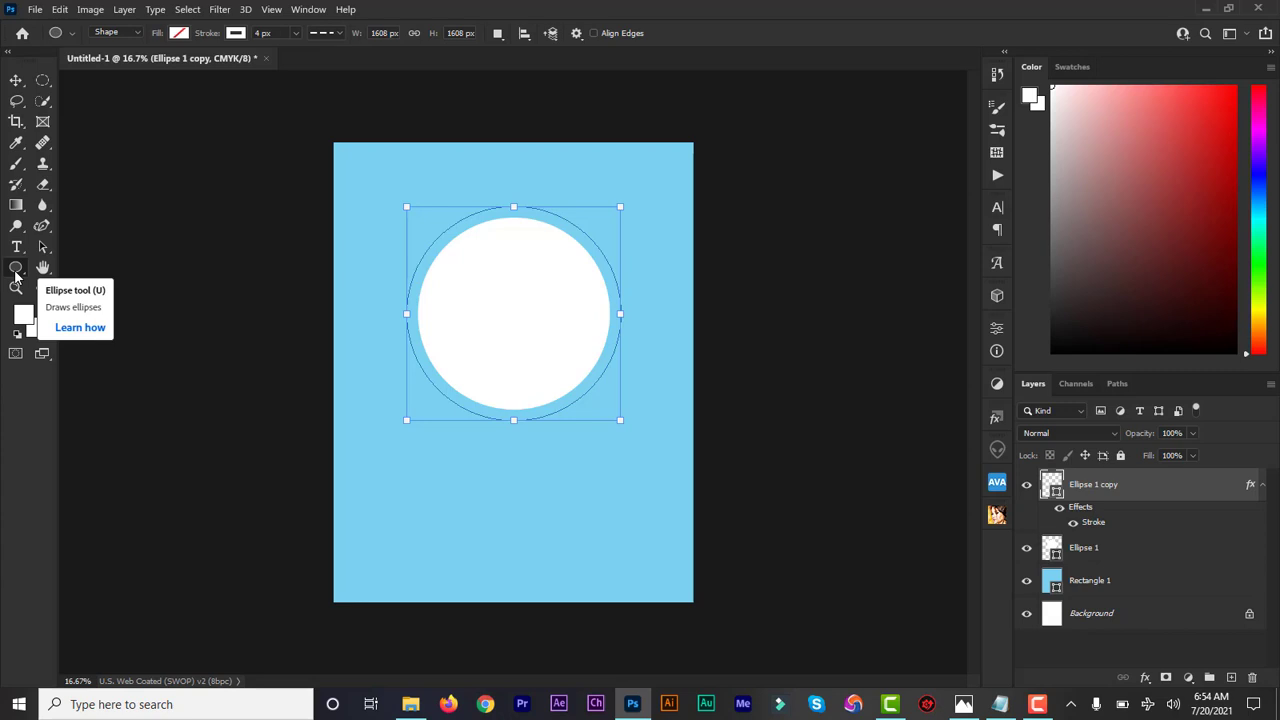
right_click(15, 272)
left_click(85, 360)
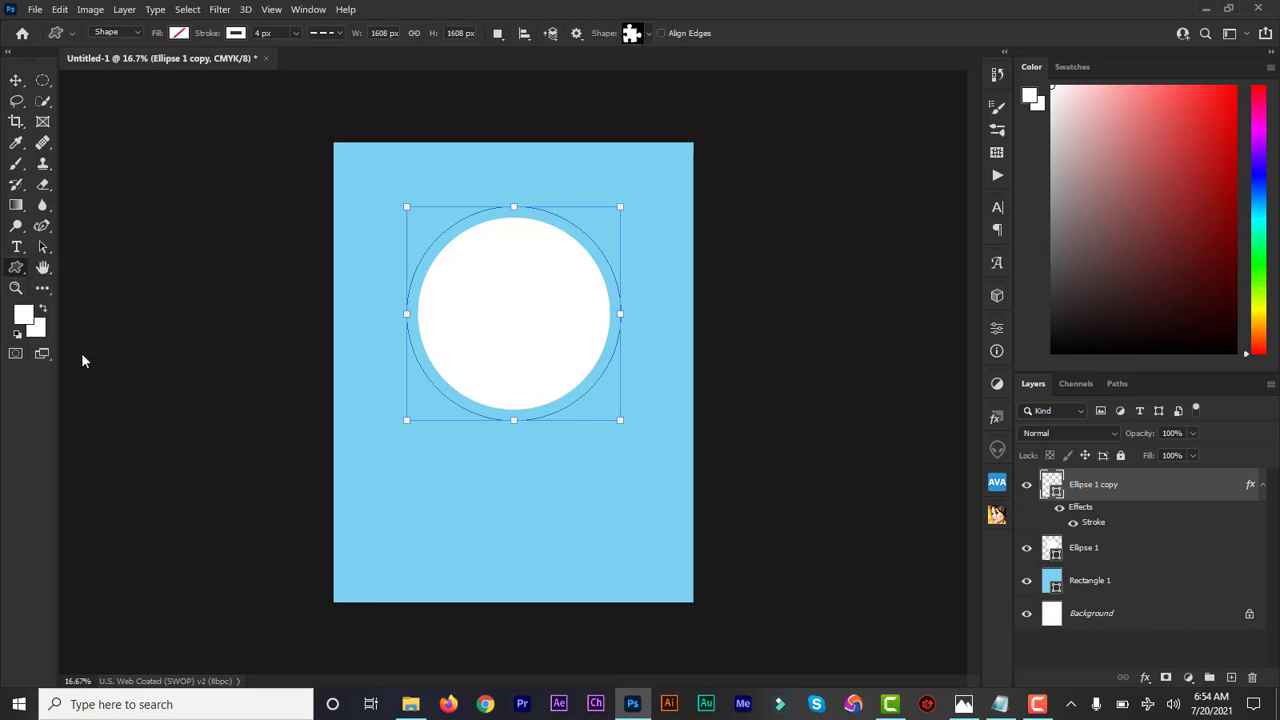
left_click(647, 34)
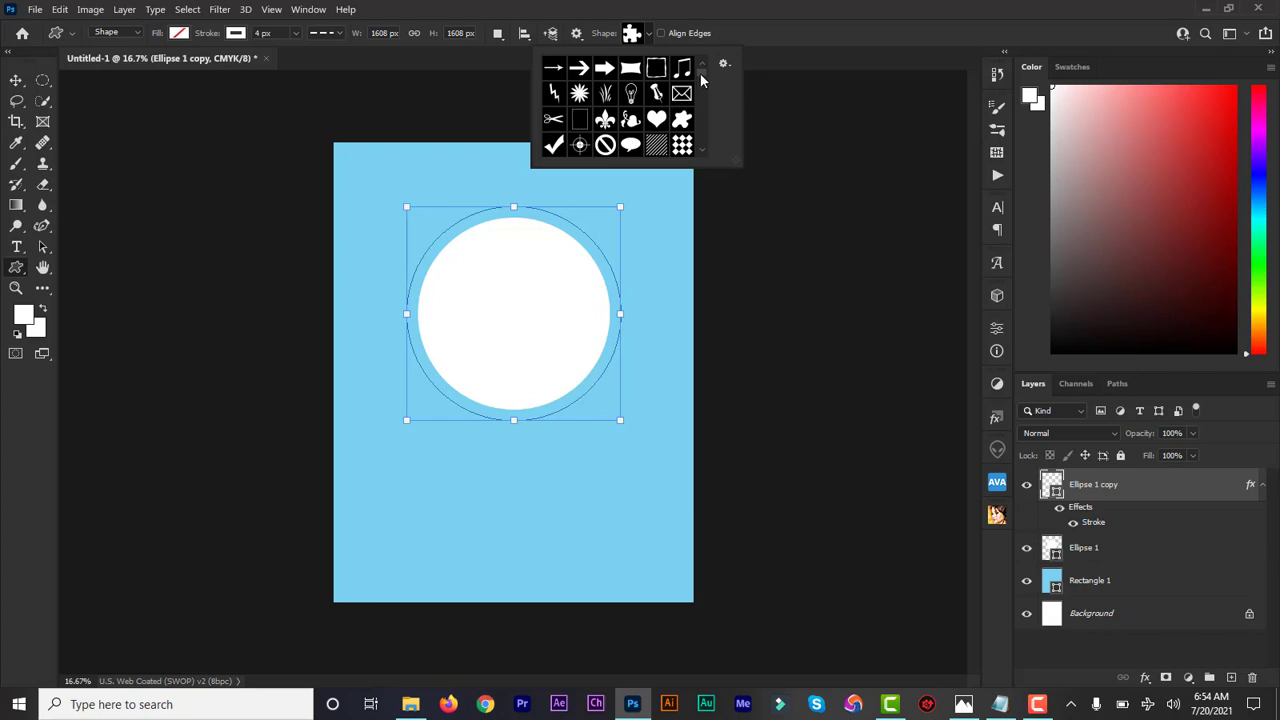
left_click_drag(700, 77, 702, 116)
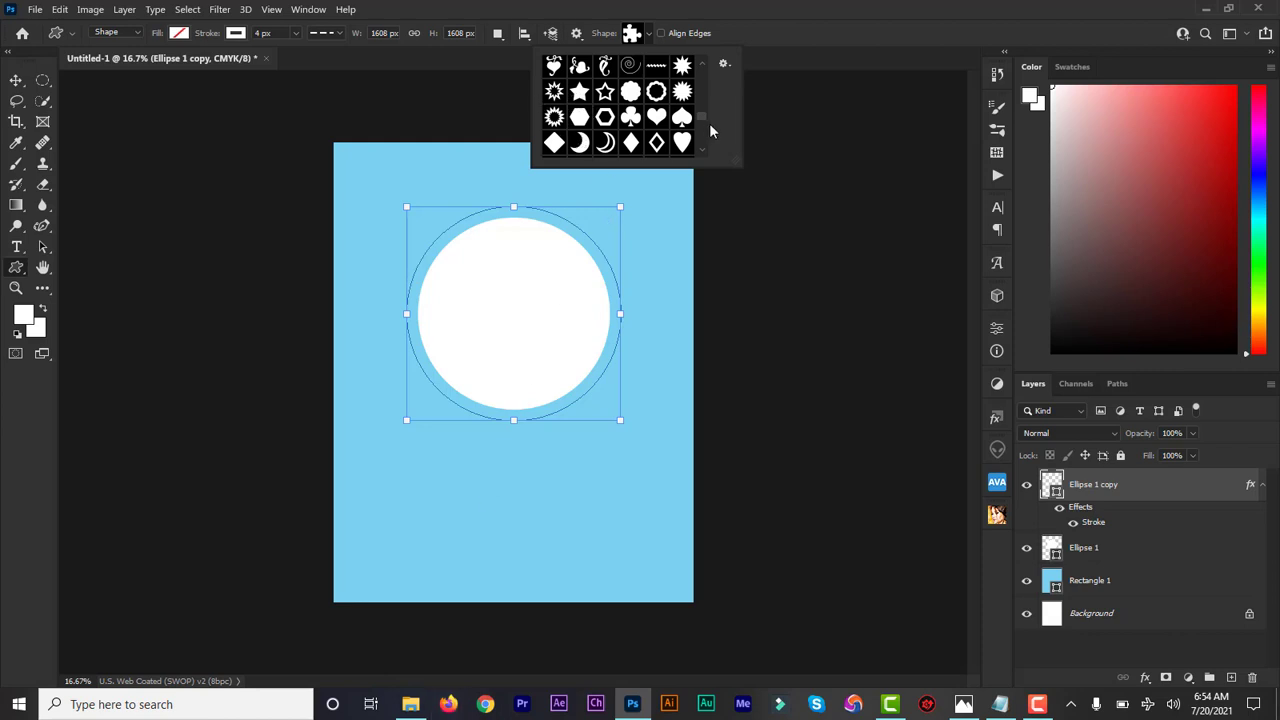
scroll(701, 120, "down", 6)
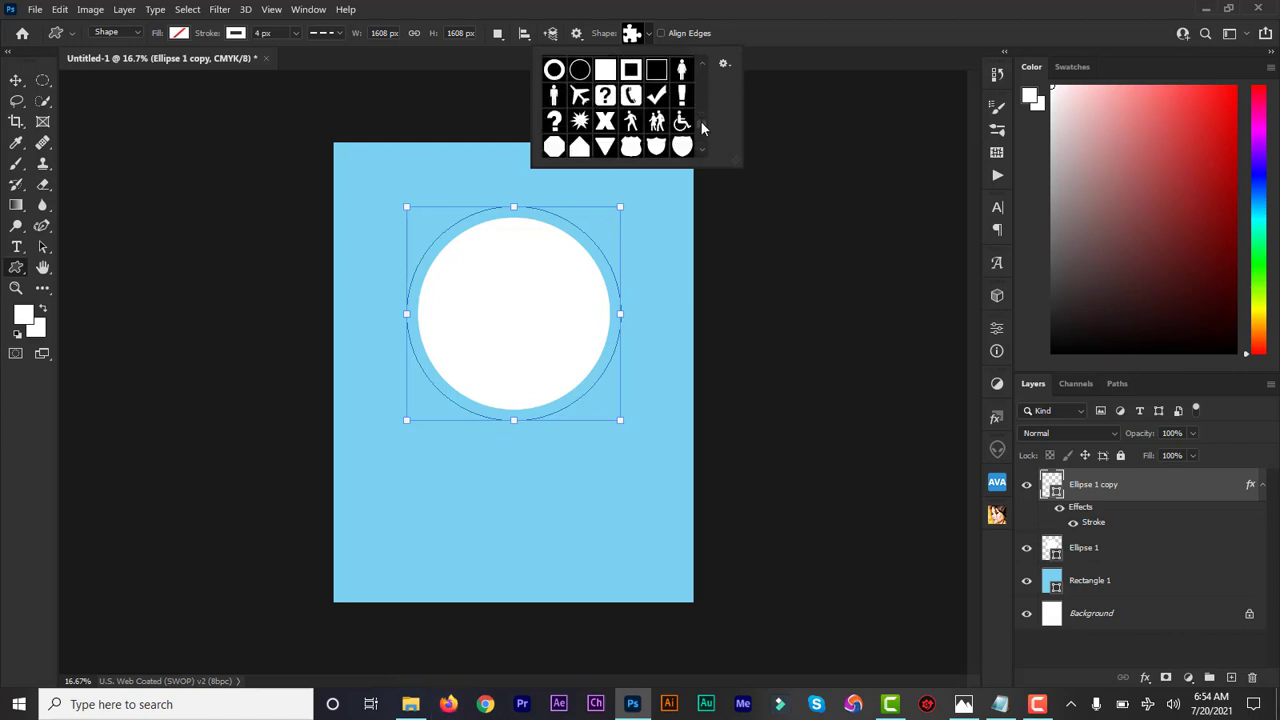
scroll(701, 120, "up", 8)
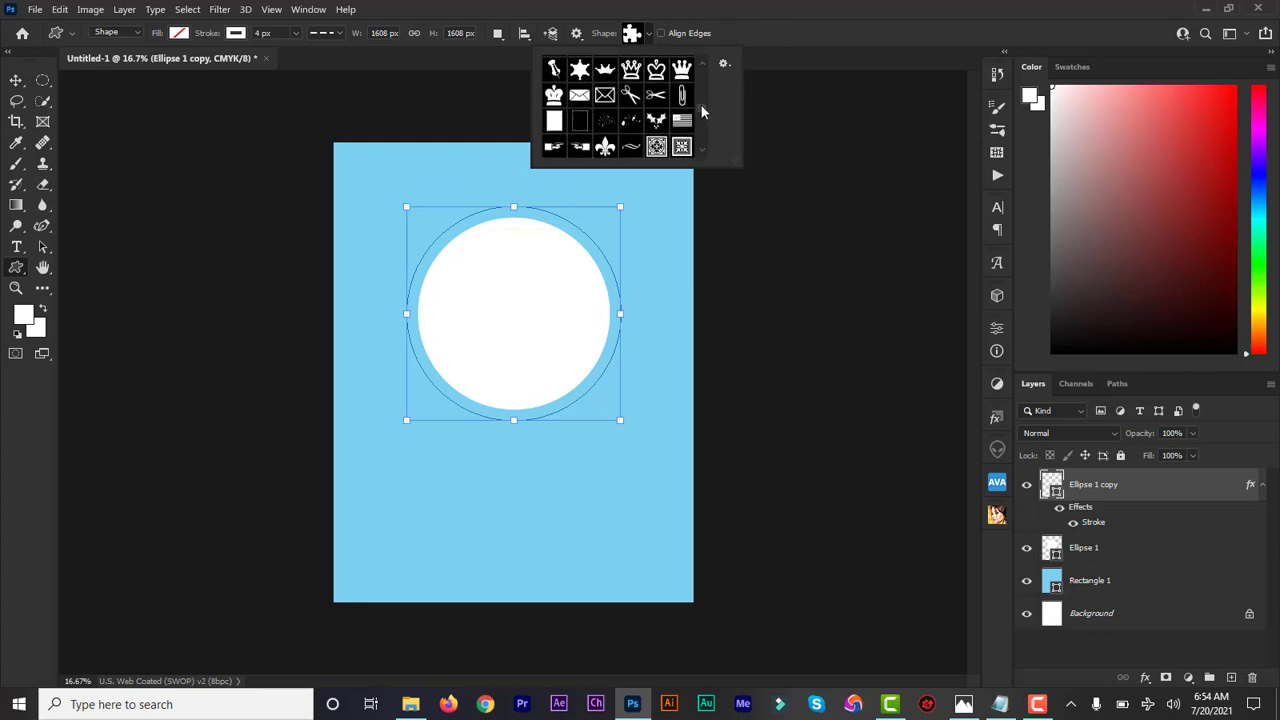
scroll(701, 98, "down", 2)
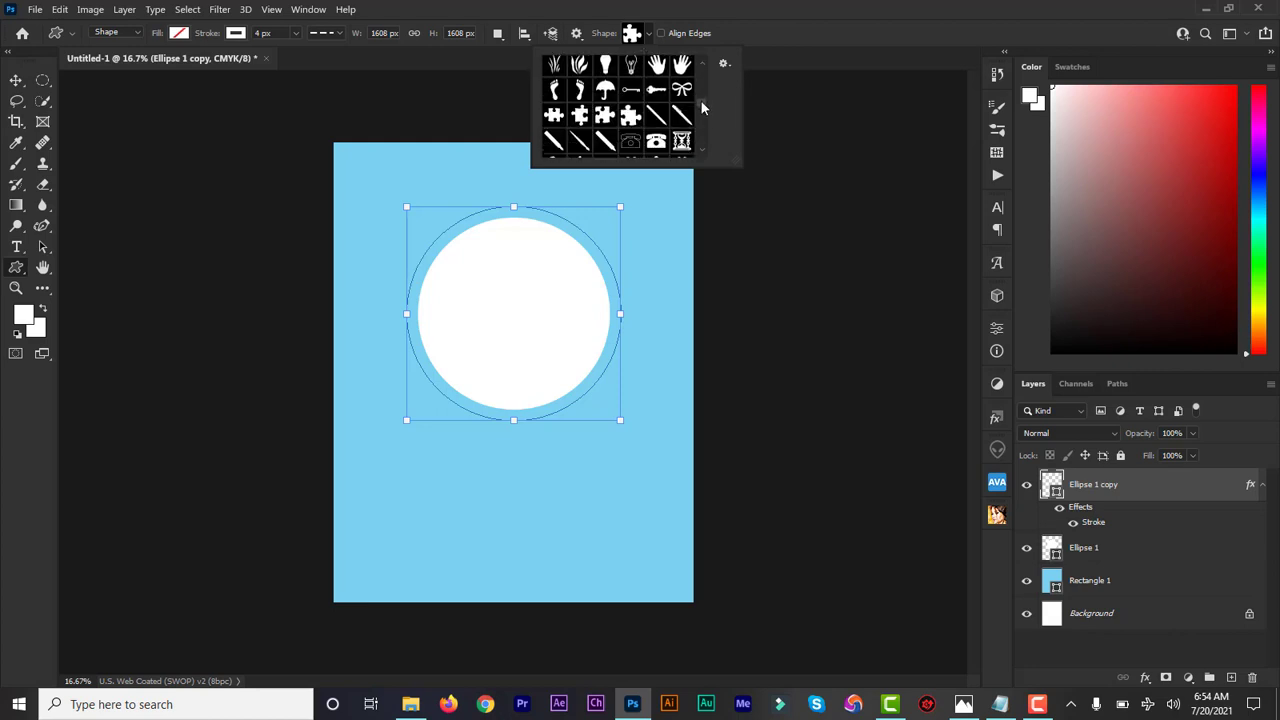
left_click(553, 117)
left_click(370, 248)
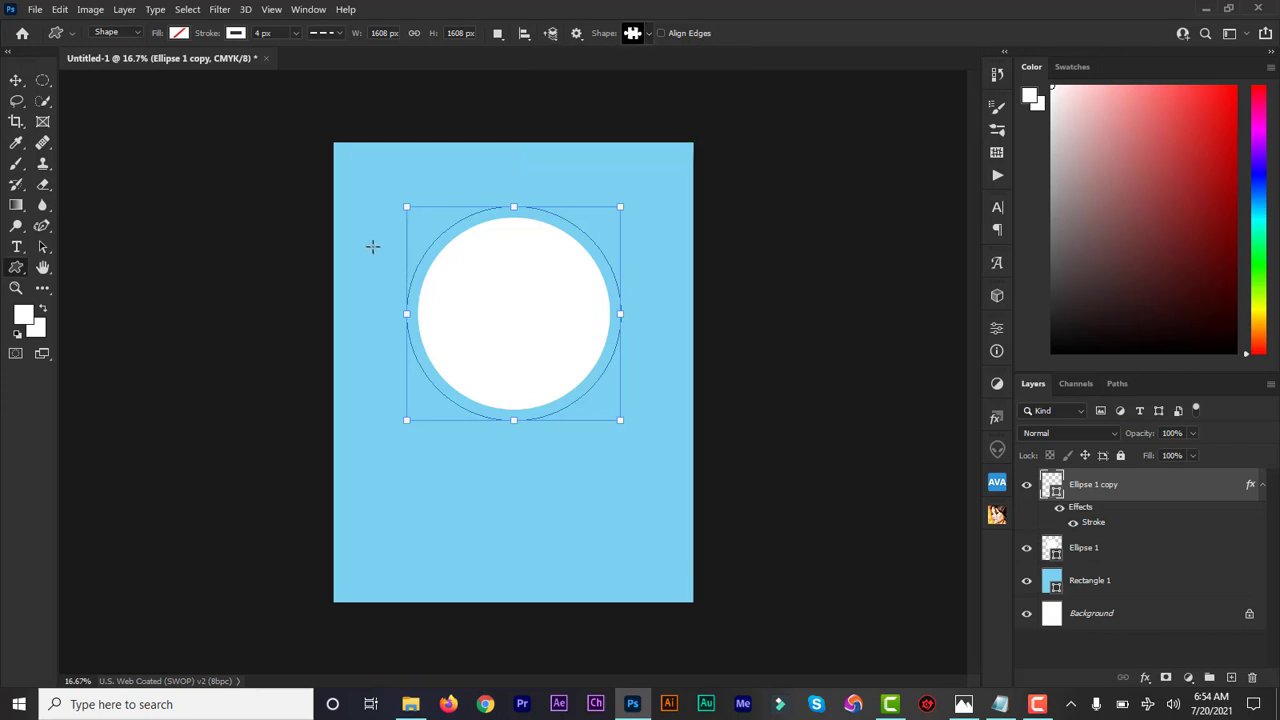
key("Return")
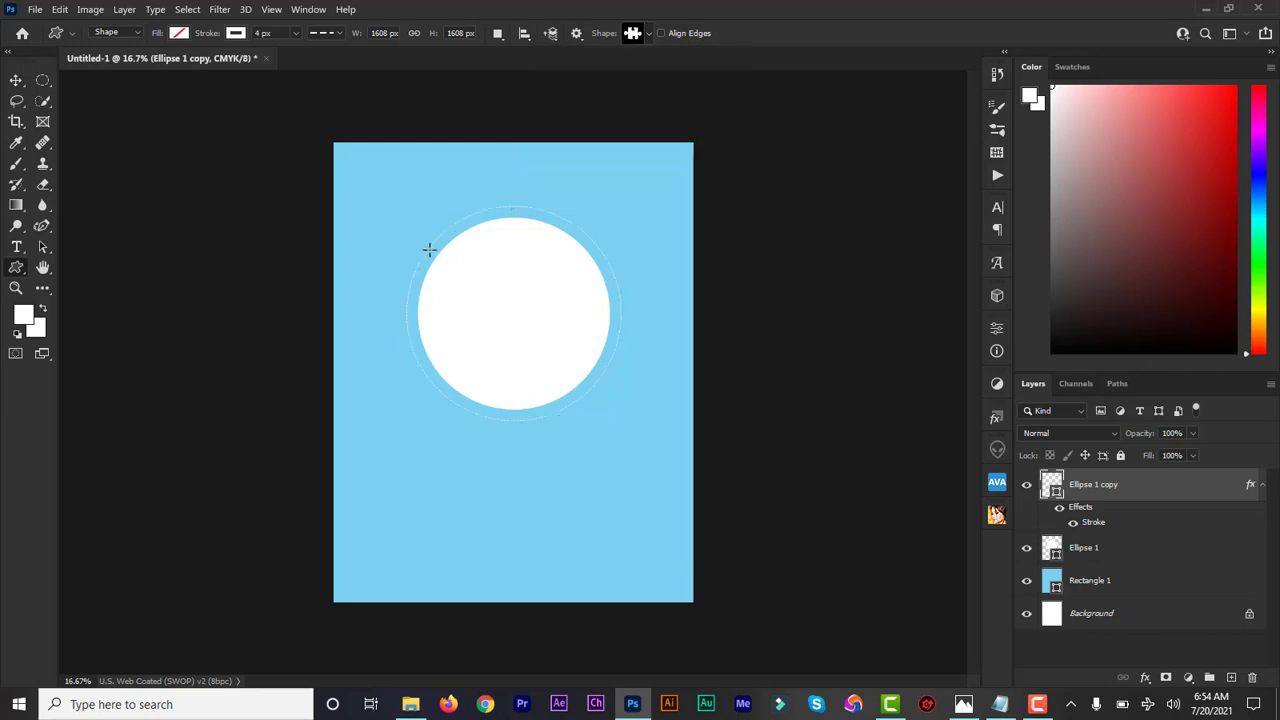
- Draw a puzzle piece about 306 by 201 px and rotate it about -48.8° over the white circle's upper-left edge
left_click_drag(429, 249, 469, 282)
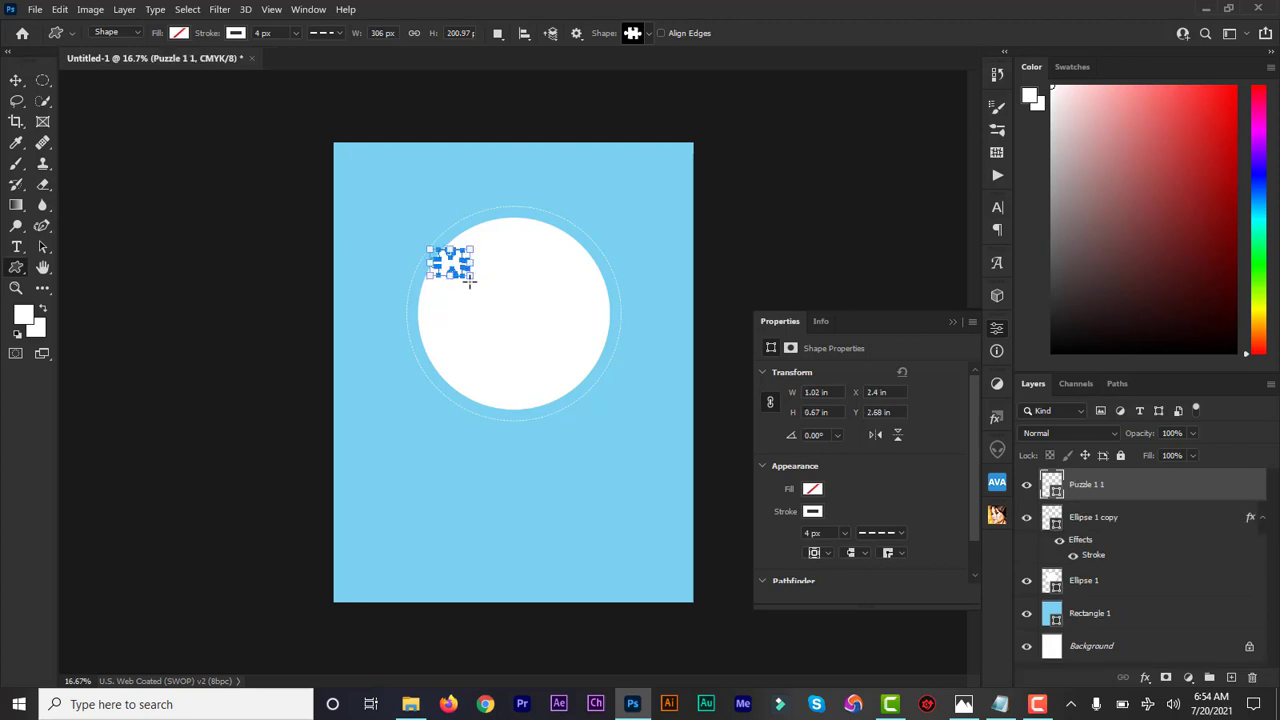
key("ctrl+t")
left_click_drag(490, 277, 442, 252)
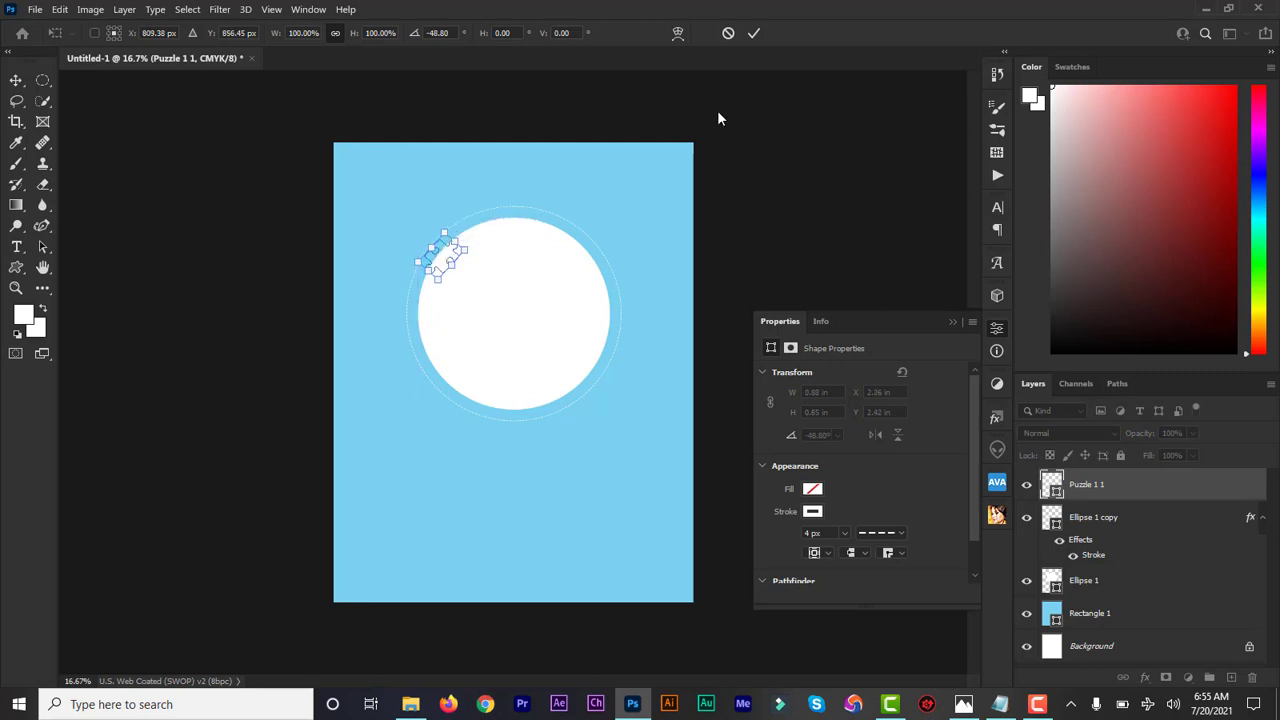
left_click(754, 33)
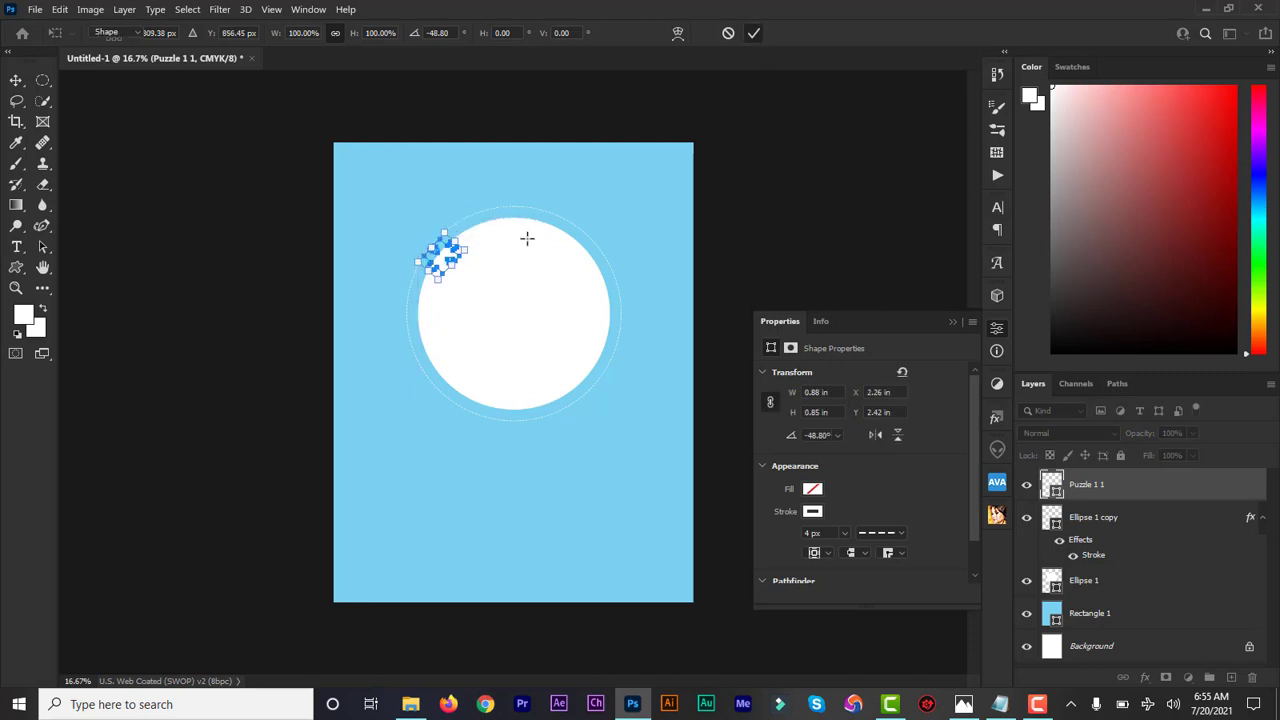
left_click(950, 322)
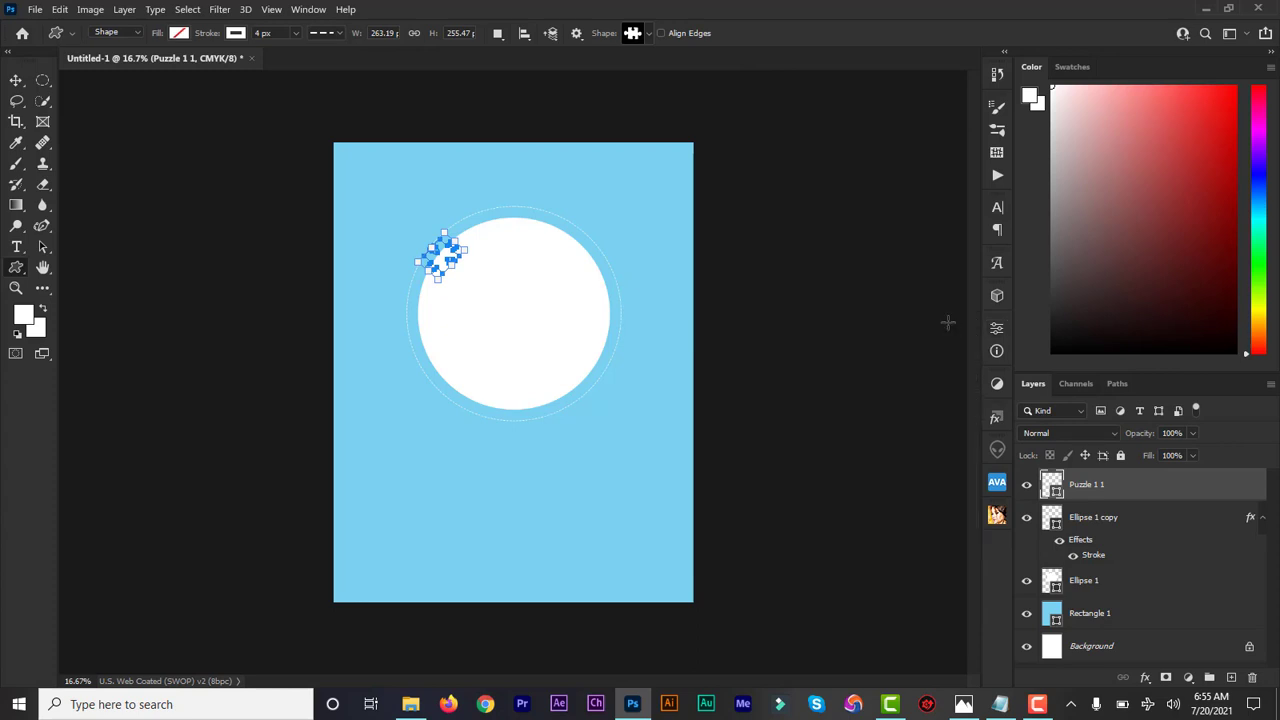
- Try to change the puzzle piece's colour to red e01c1c
double_click(1052, 485)
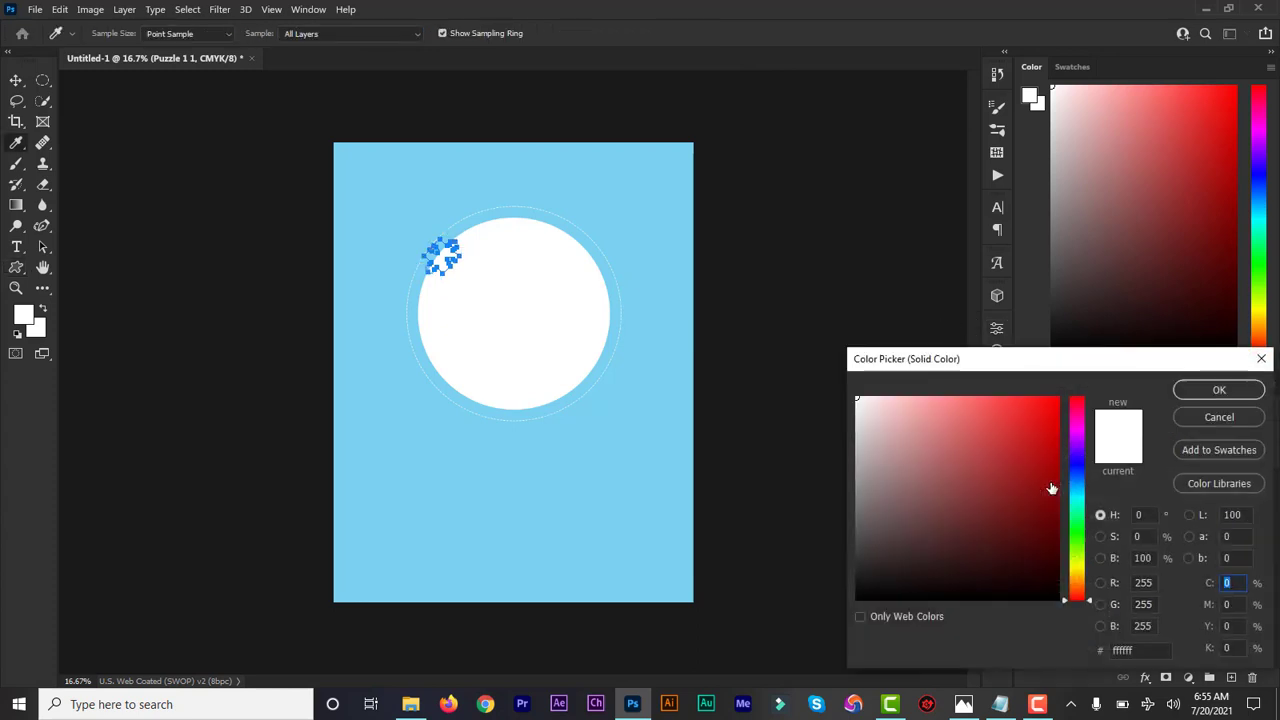
left_click(1034, 421)
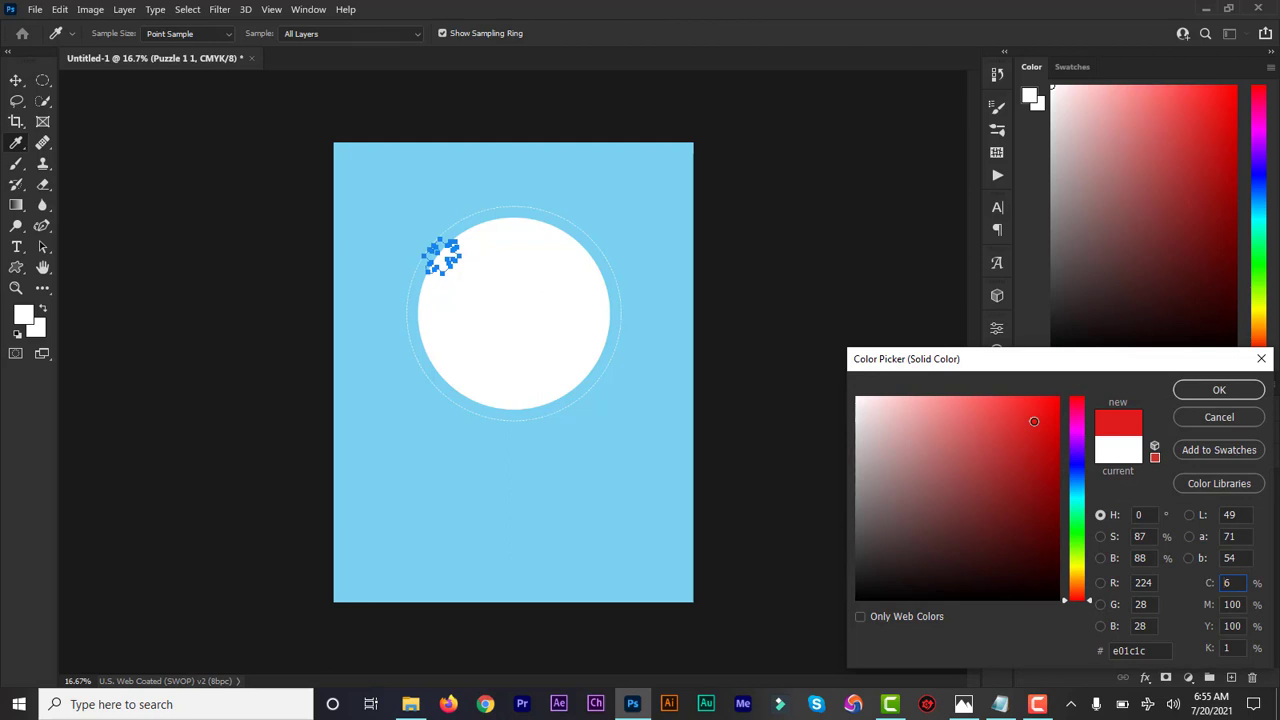
left_click(1201, 390)
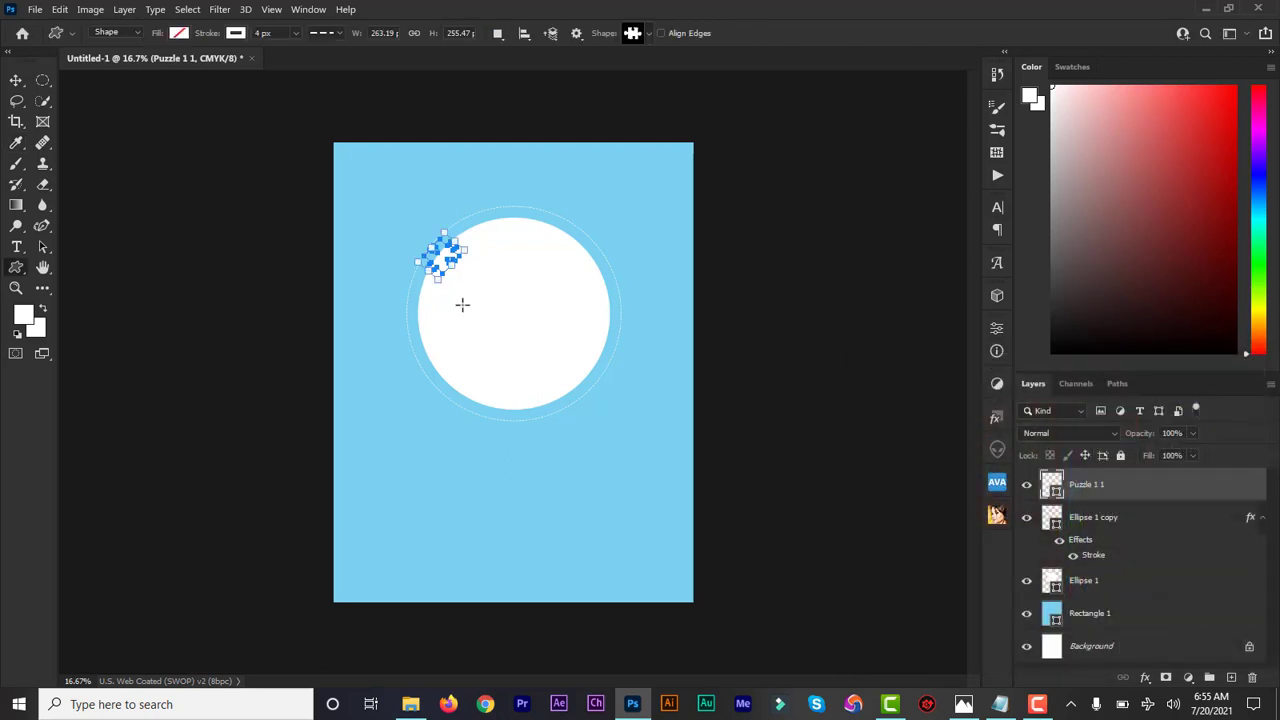
left_click(17, 81)
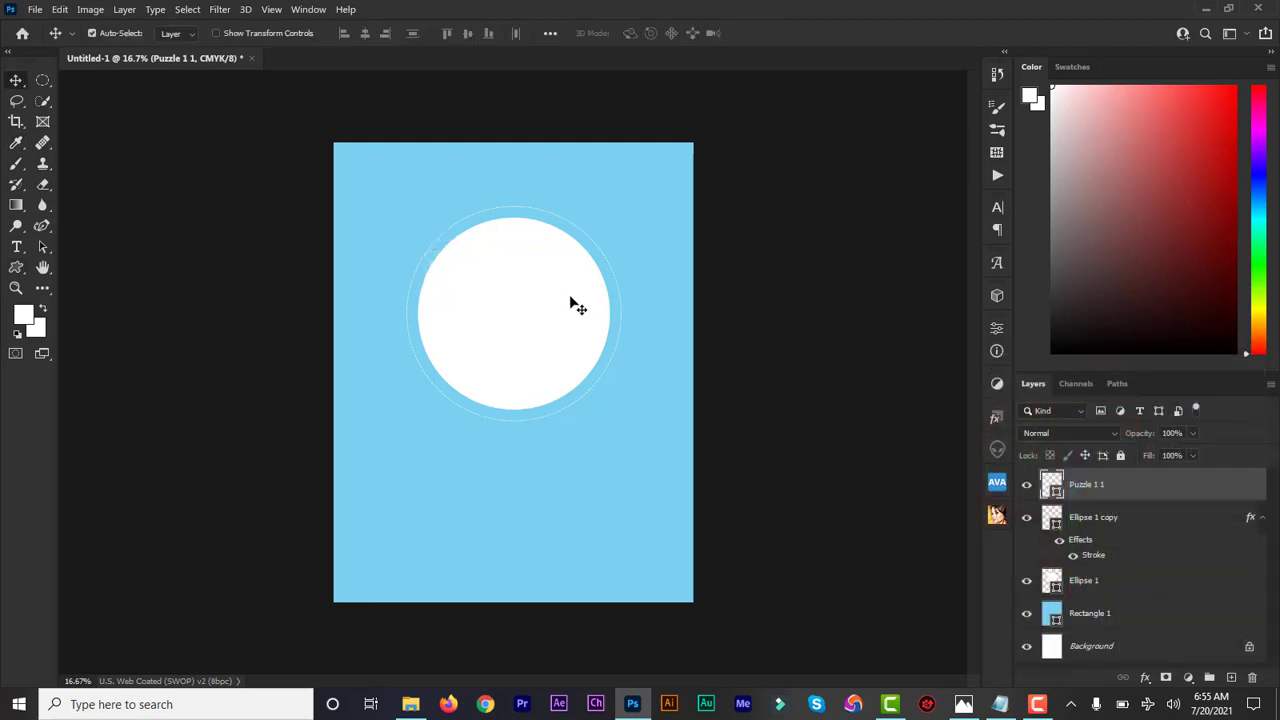
left_click(1027, 487)
left_click(1028, 487)
double_click(1052, 484)
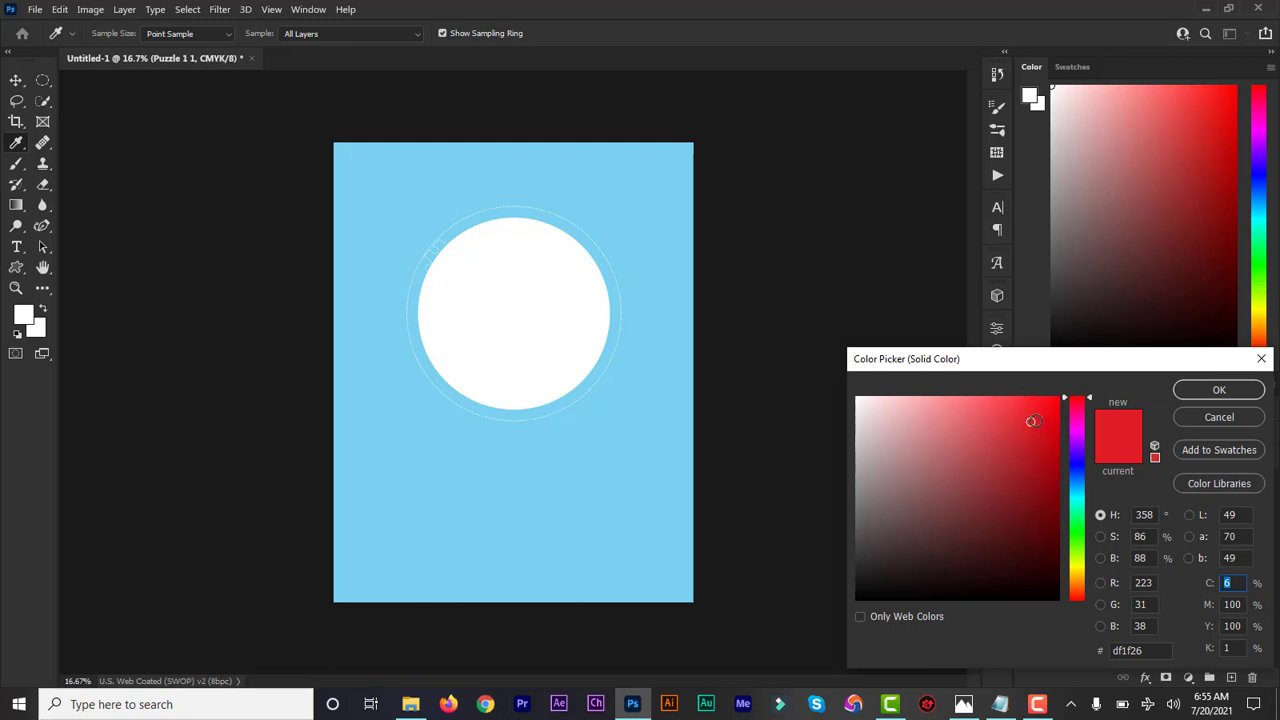
left_click(1211, 392)
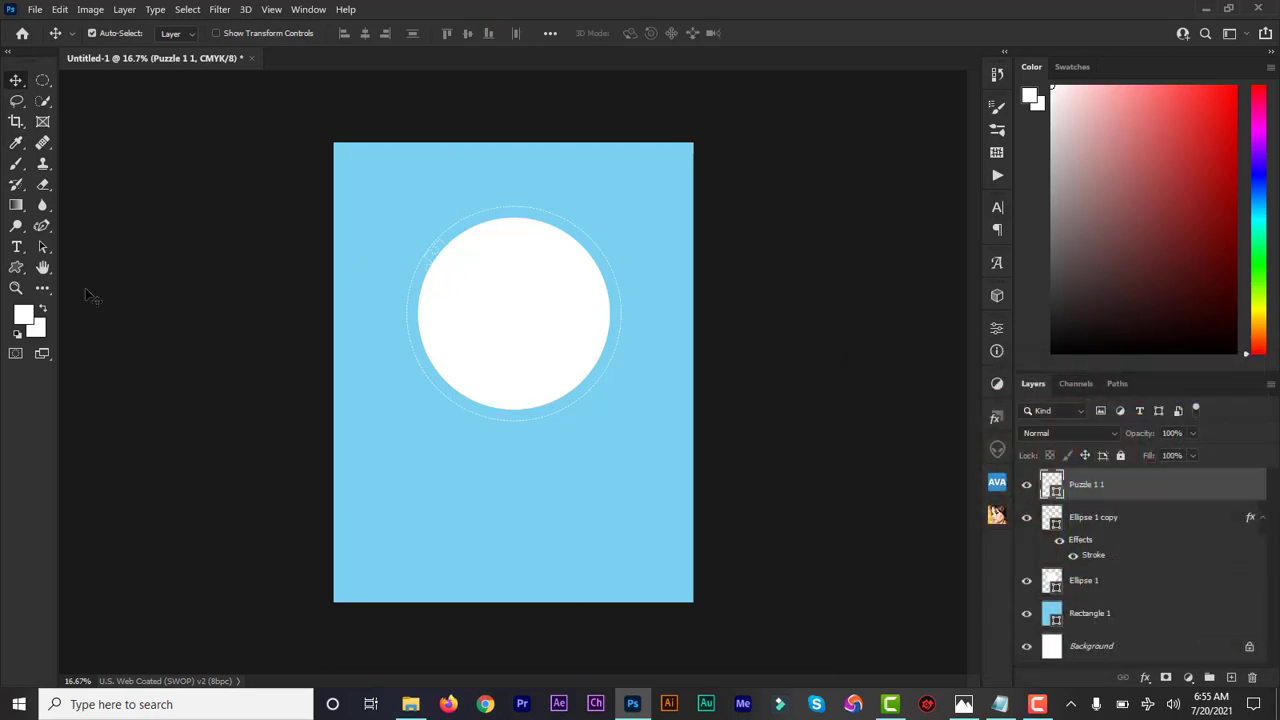
- Fill the puzzle piece on the circle's upper-left edge with the recently used red and remove its stroke
left_click(16, 268)
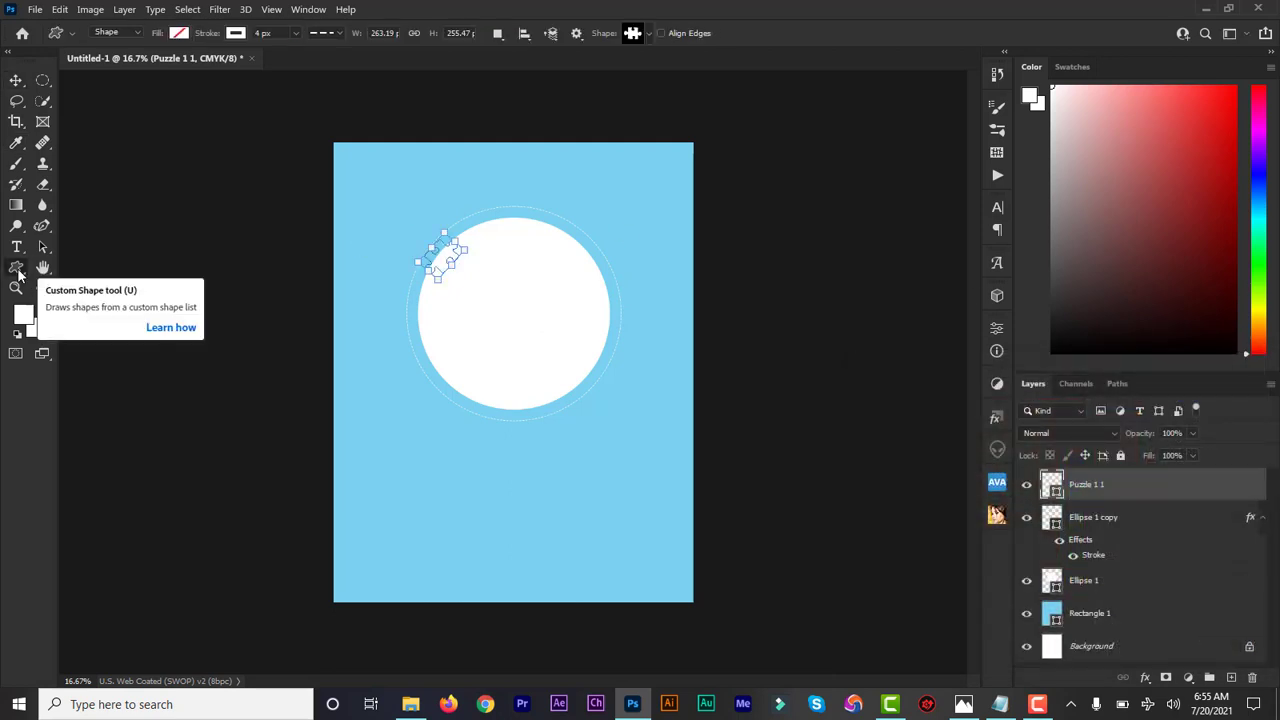
left_click(180, 35)
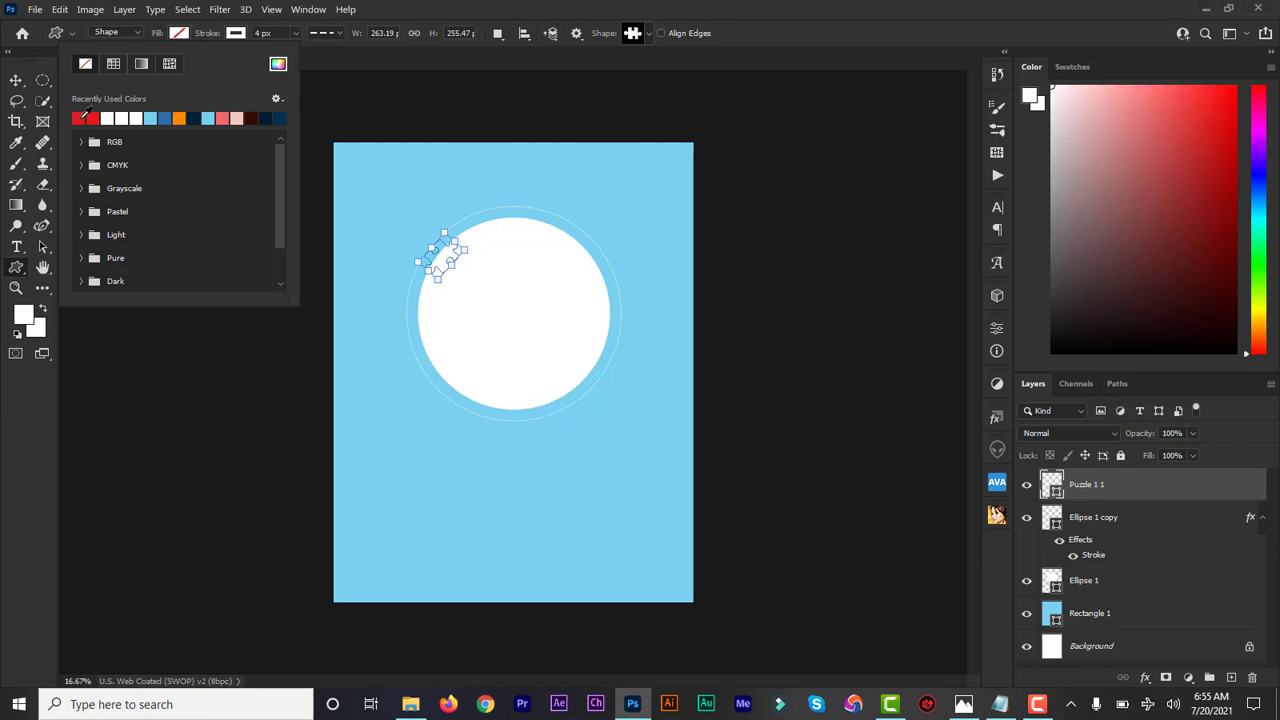
left_click(86, 115)
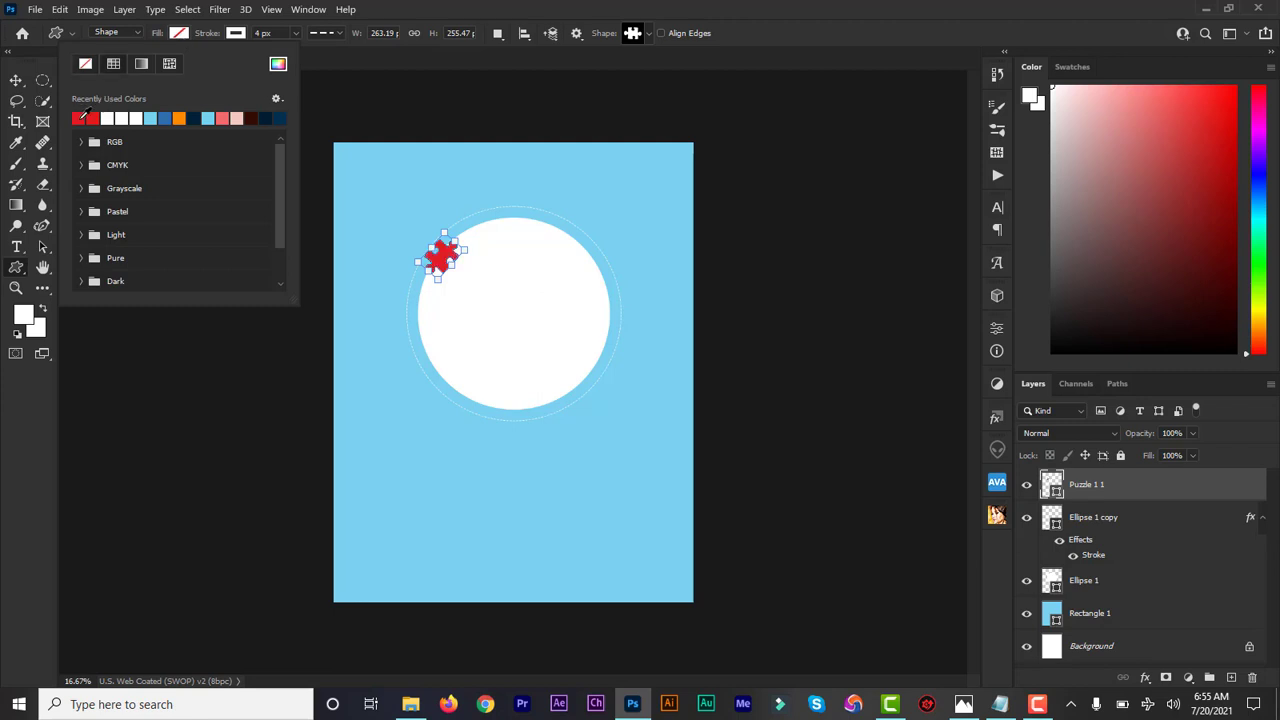
left_click(237, 35)
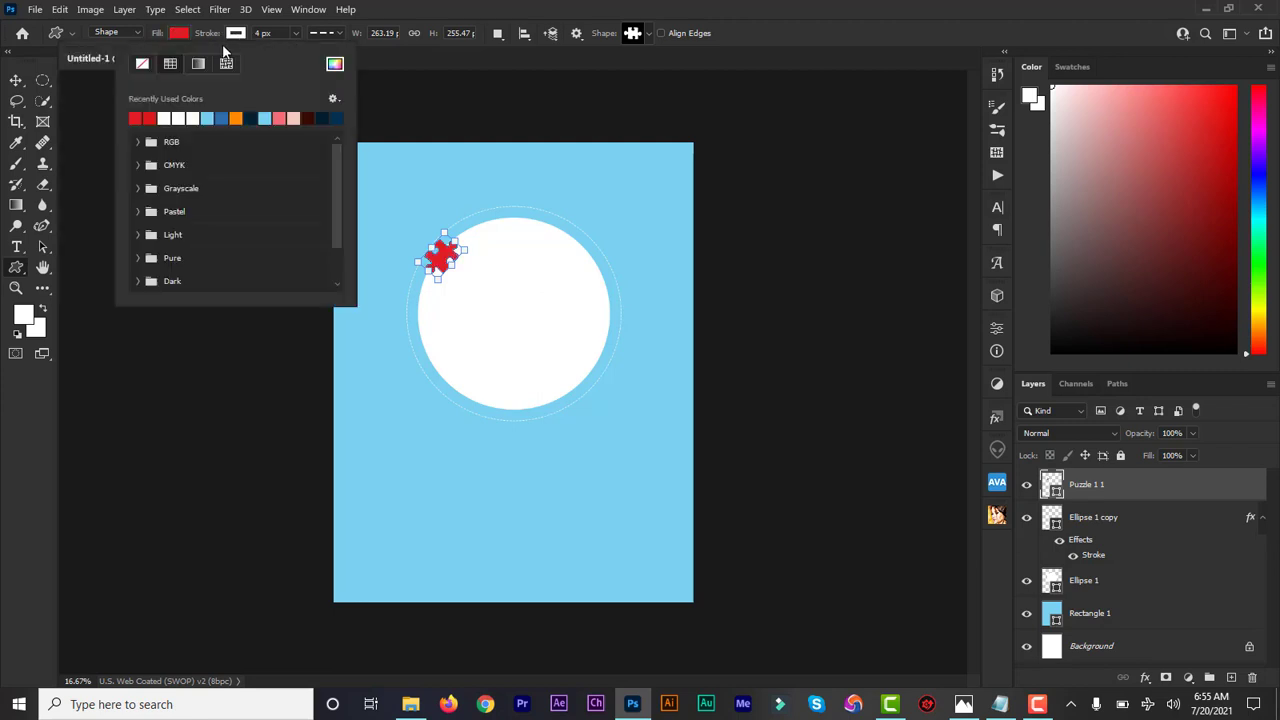
left_click(1086, 499)
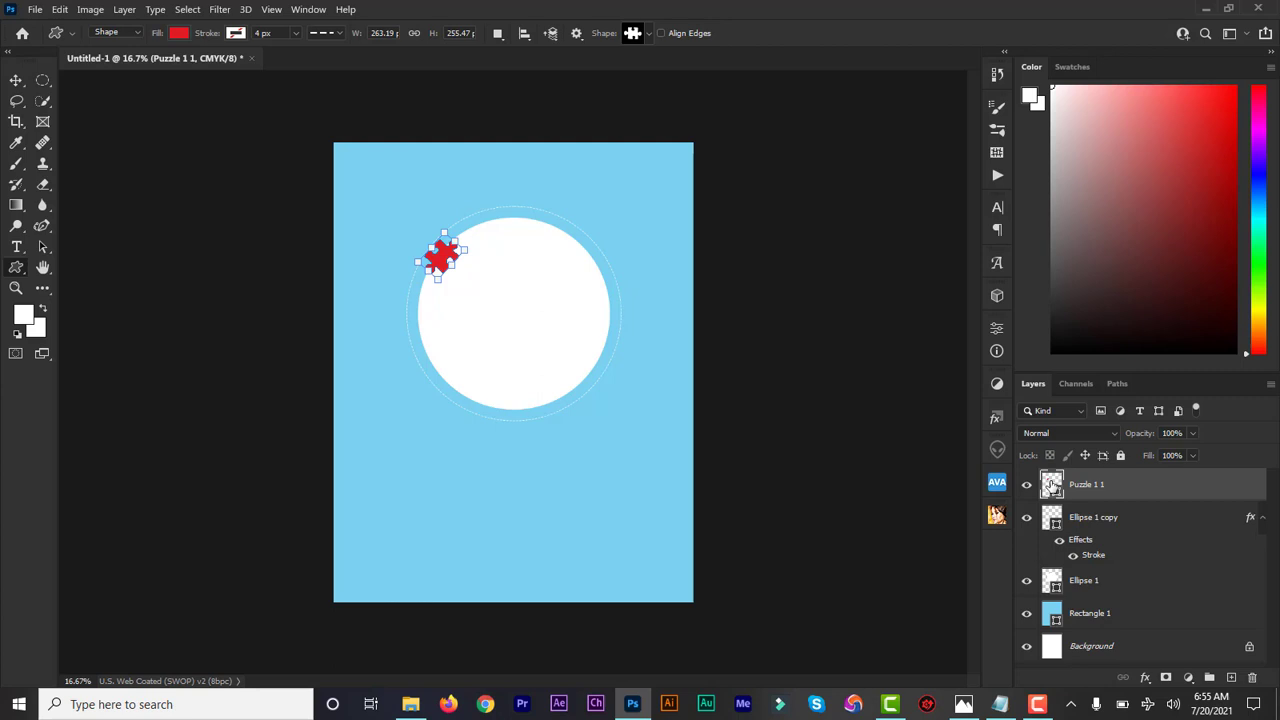
- Change the upper-left puzzle piece's fill colour to magenta df1fd8
double_click(1051, 485)
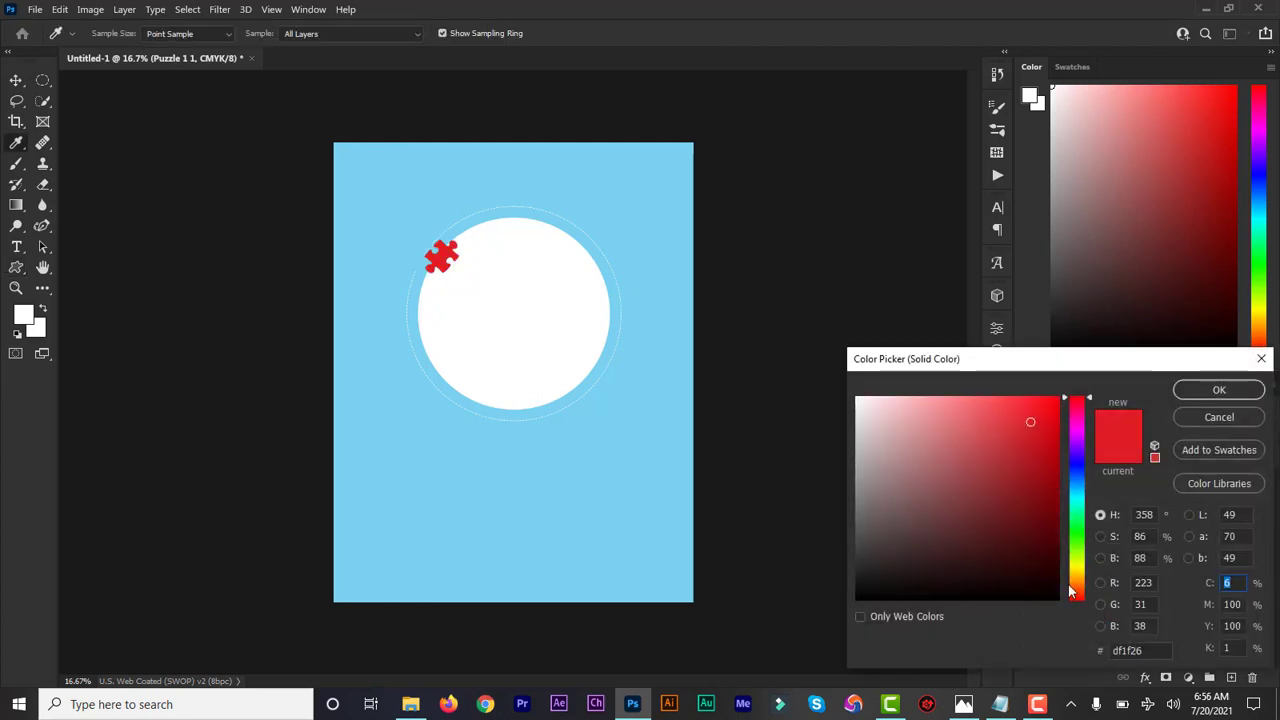
left_click(1076, 434)
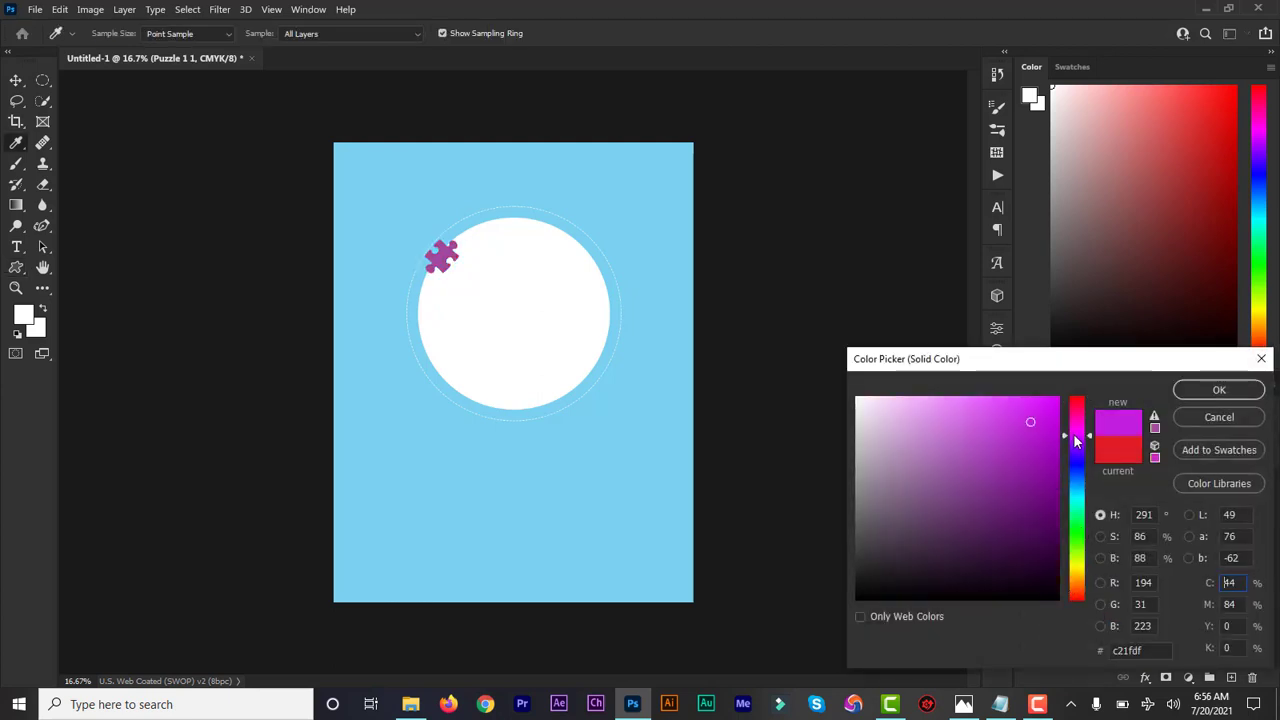
left_click_drag(1077, 438, 1076, 433)
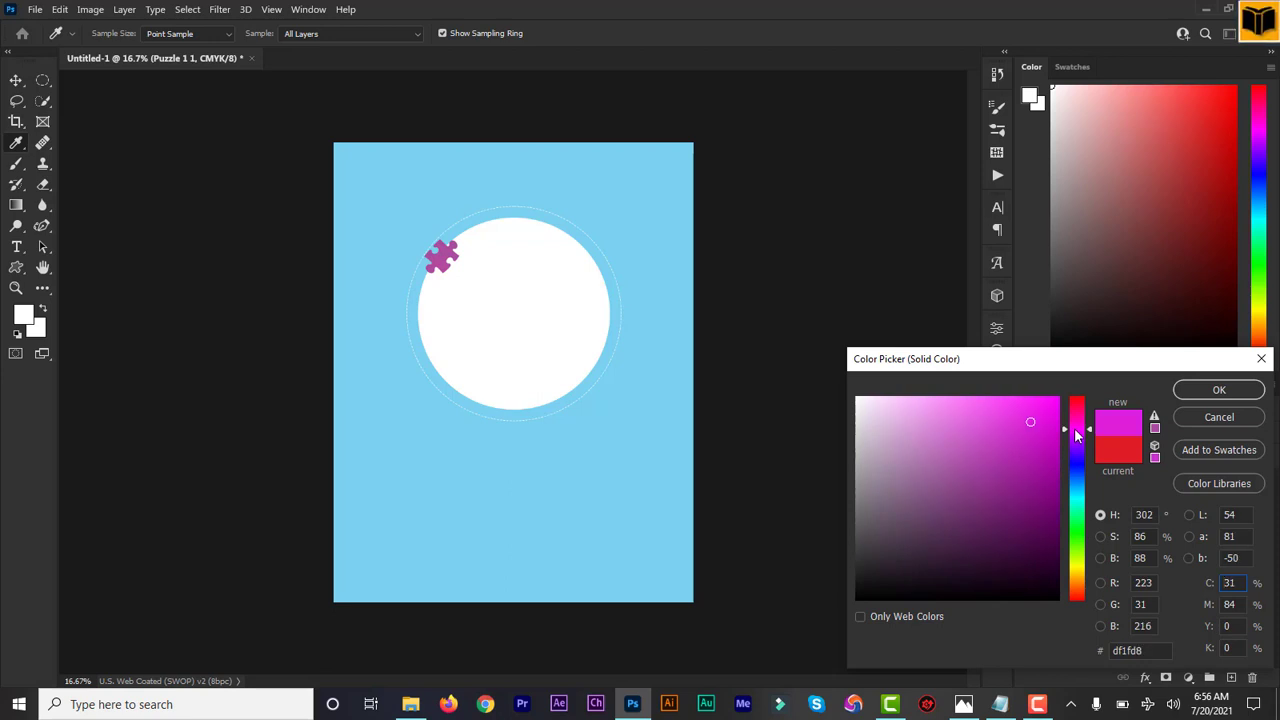
left_click(1232, 390)
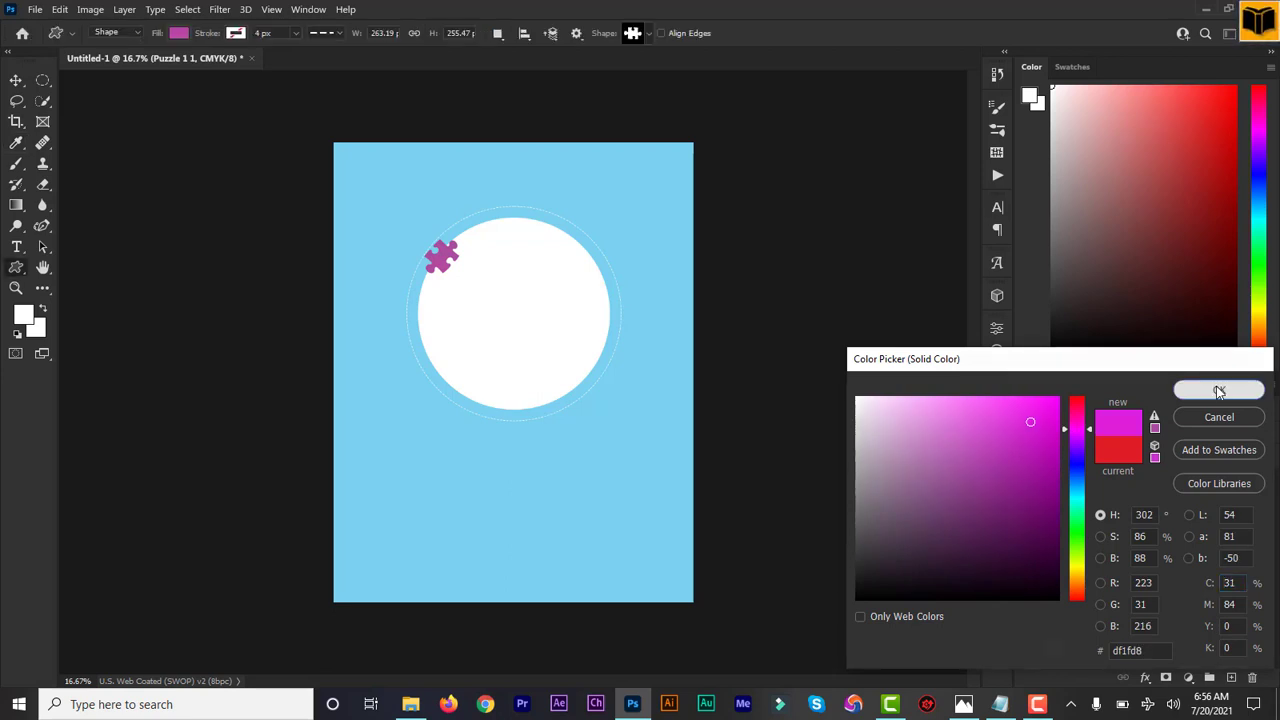
- Draw the vertical puzzle piece shape over the circle's upper-right edge and scale it to about 196 by 247 px
left_click(648, 34)
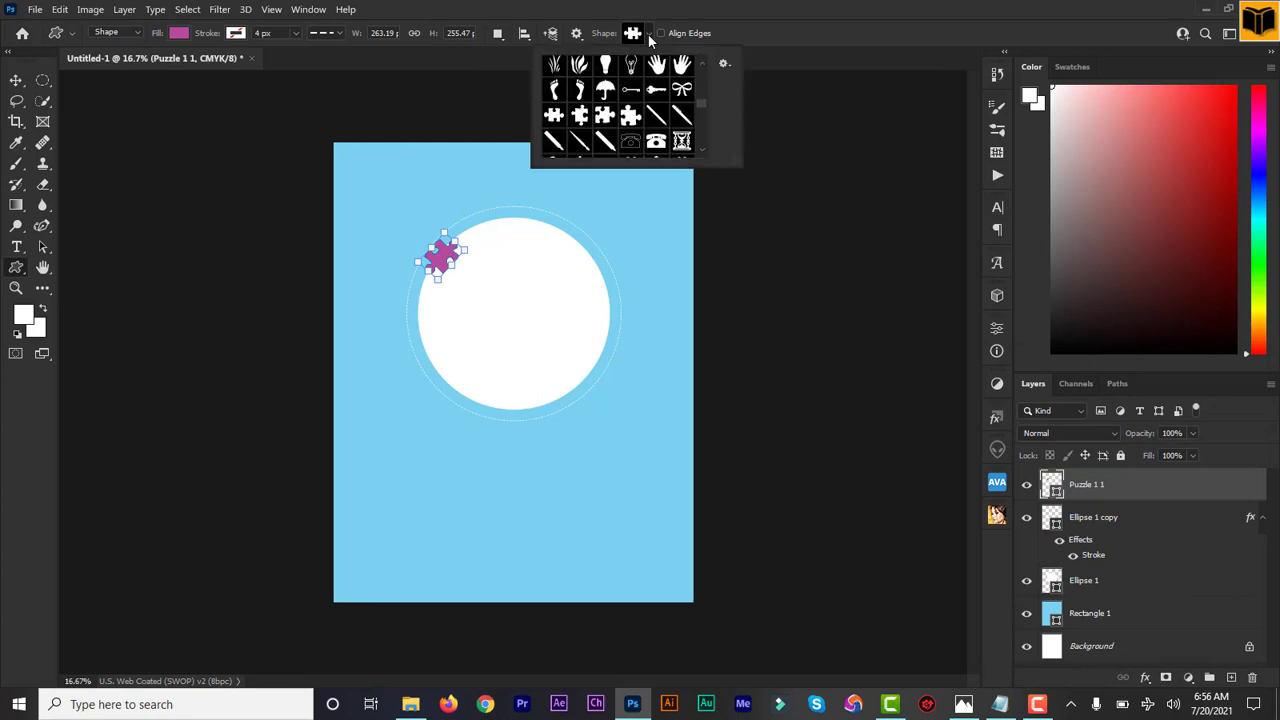
left_click(580, 116)
left_click(582, 242)
left_click_drag(582, 242, 614, 289)
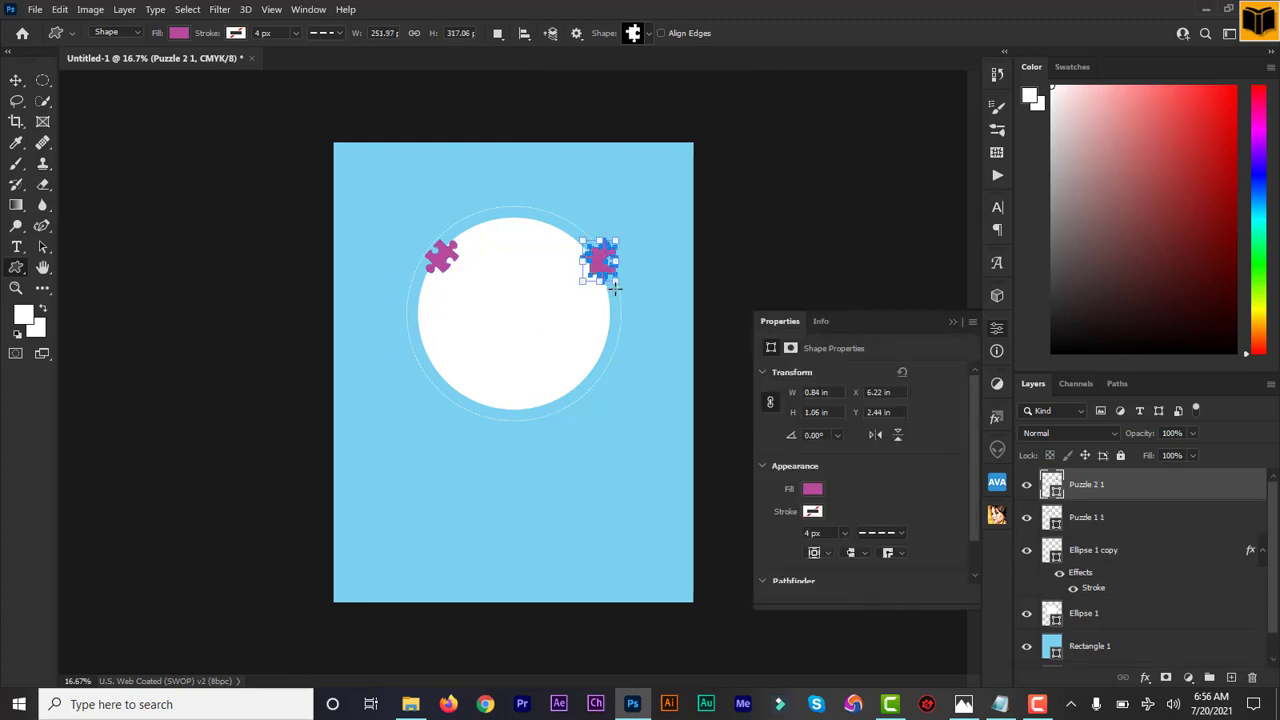
left_click_drag(616, 283, 603, 272)
- Fill the upper-right puzzle piece with the recently used orange
left_click(812, 490)
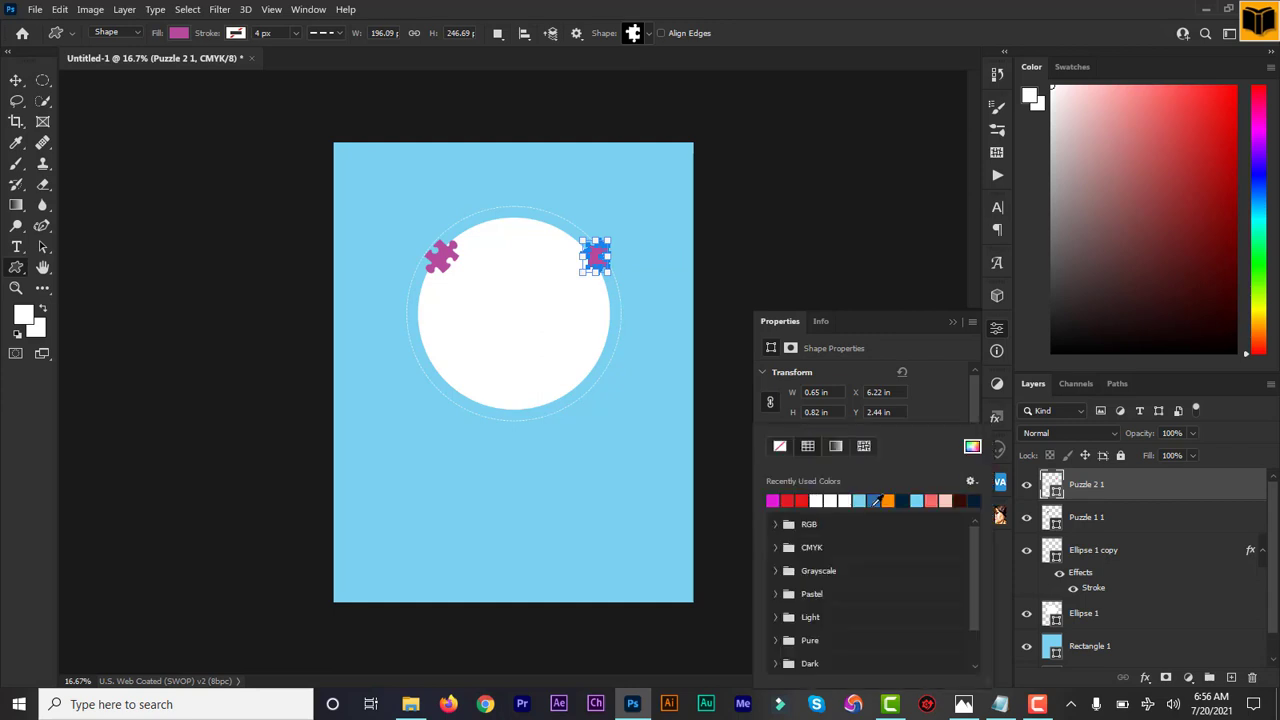
left_click(889, 499)
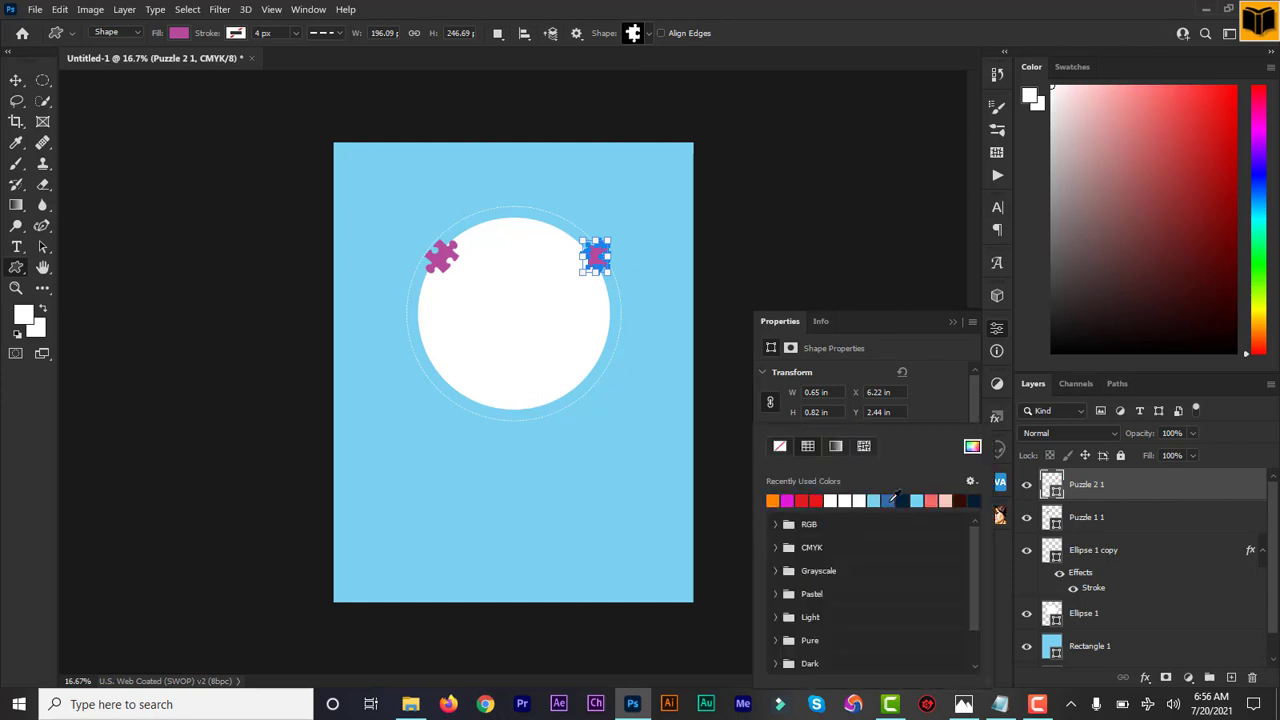
left_click(16, 81)
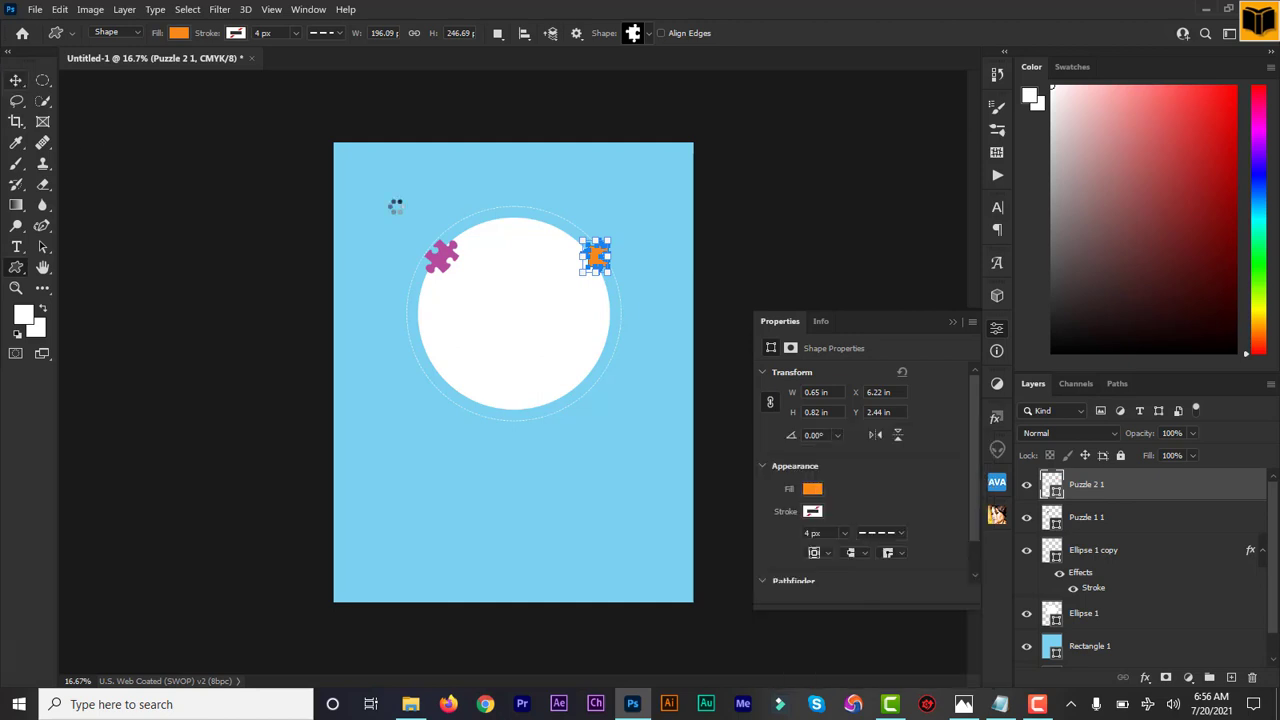
left_click(955, 321)
left_click(955, 321)
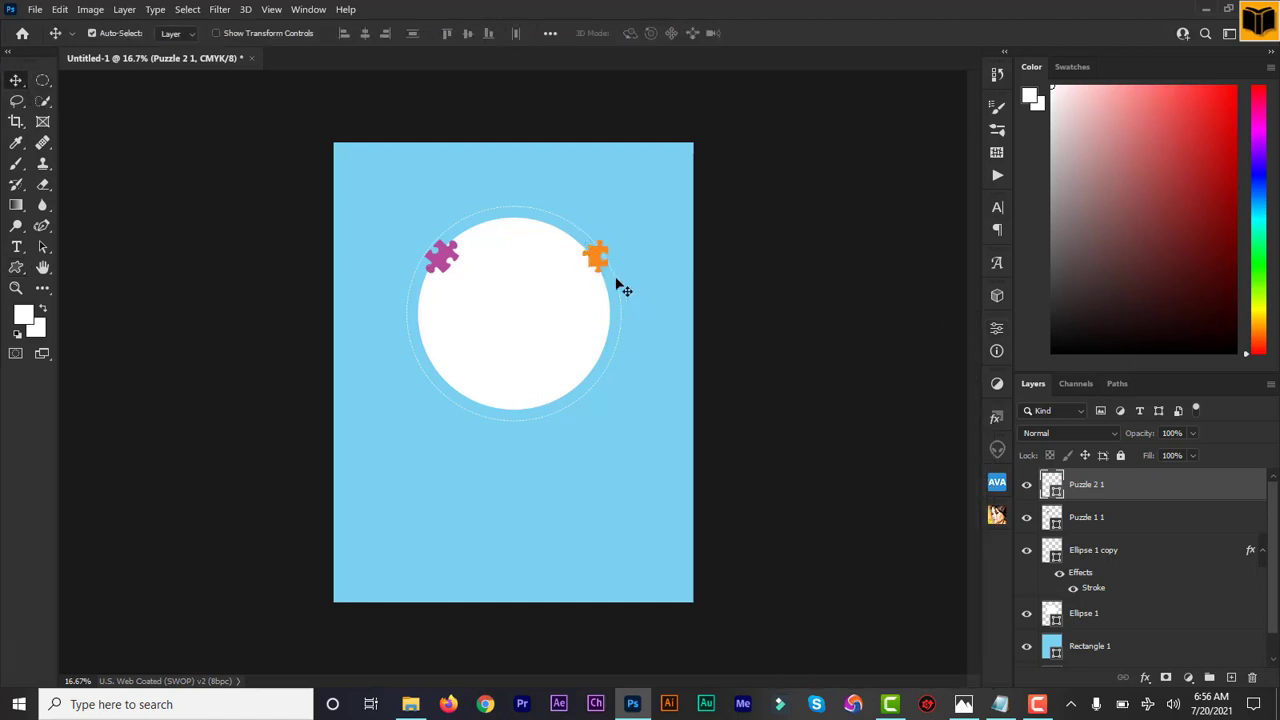
- Rotate the orange puzzle piece about -34.6° and place it over the white circle's upper-right edge
key("ctrl+t")
left_click_drag(629, 272, 589, 263)
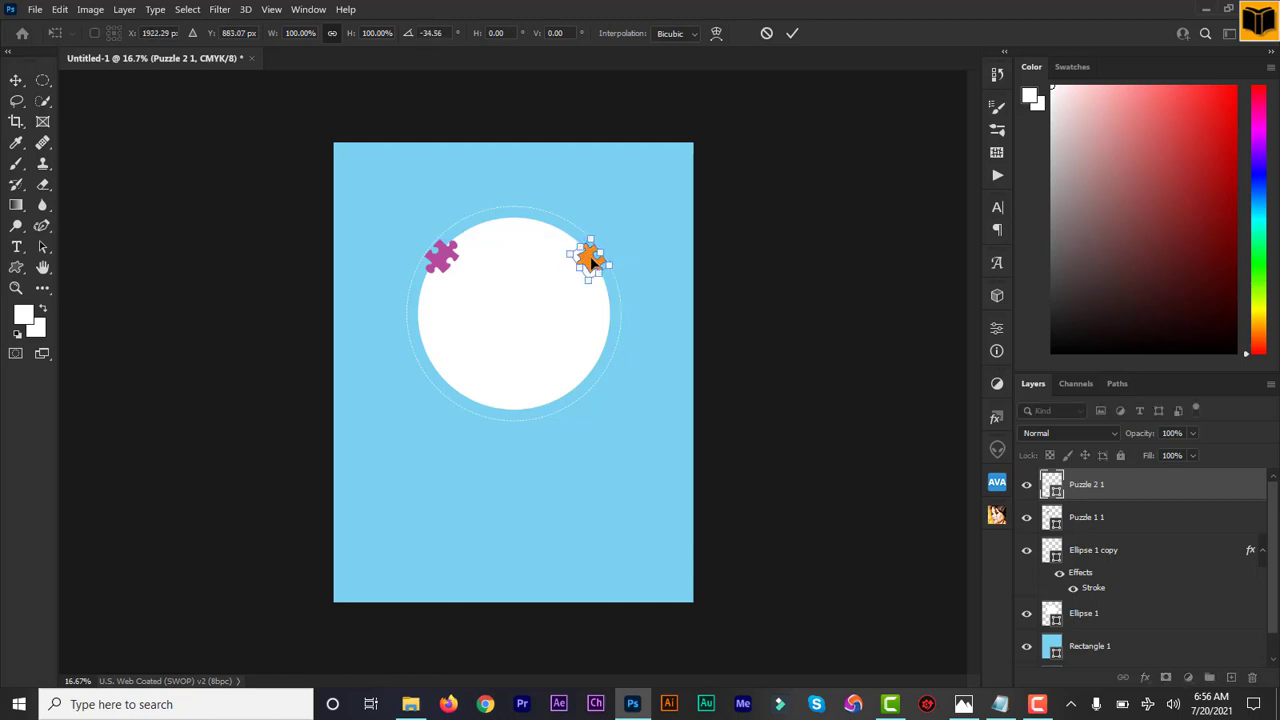
left_click(792, 34)
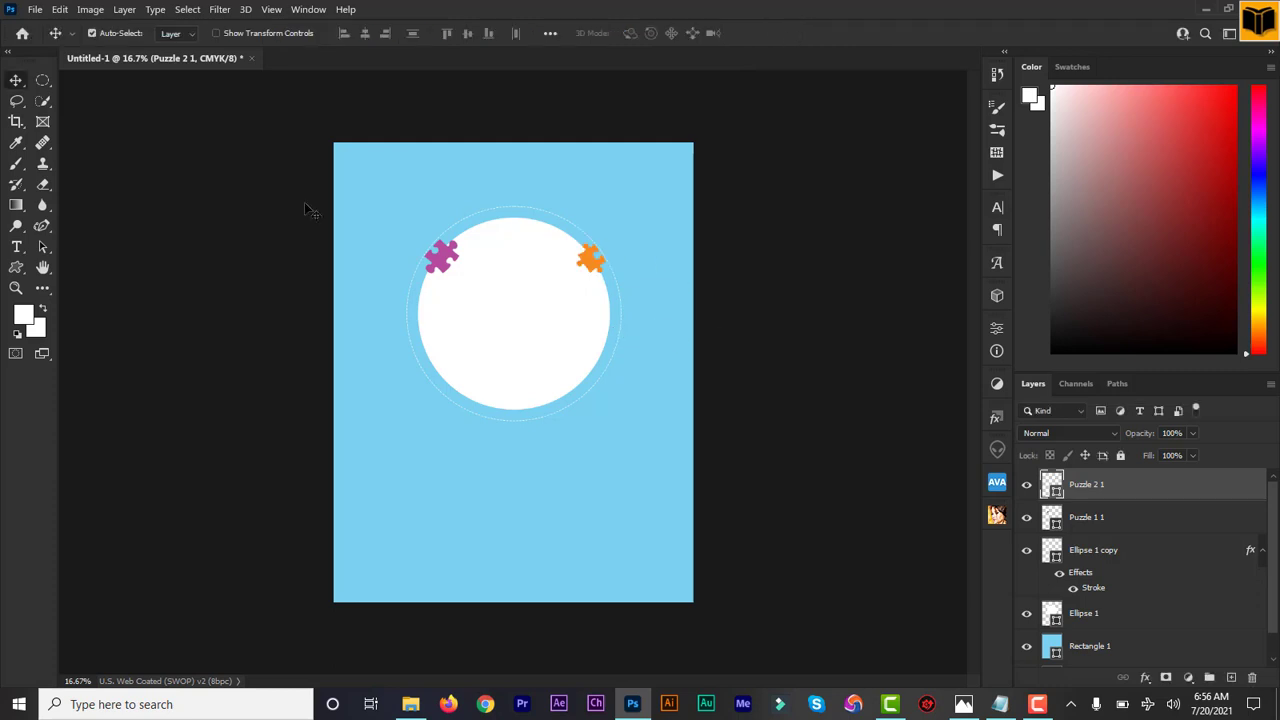
- Draw the third puzzle piece shape, about 234 by 189 px, over the white circle's lower-left edge
left_click(17, 270)
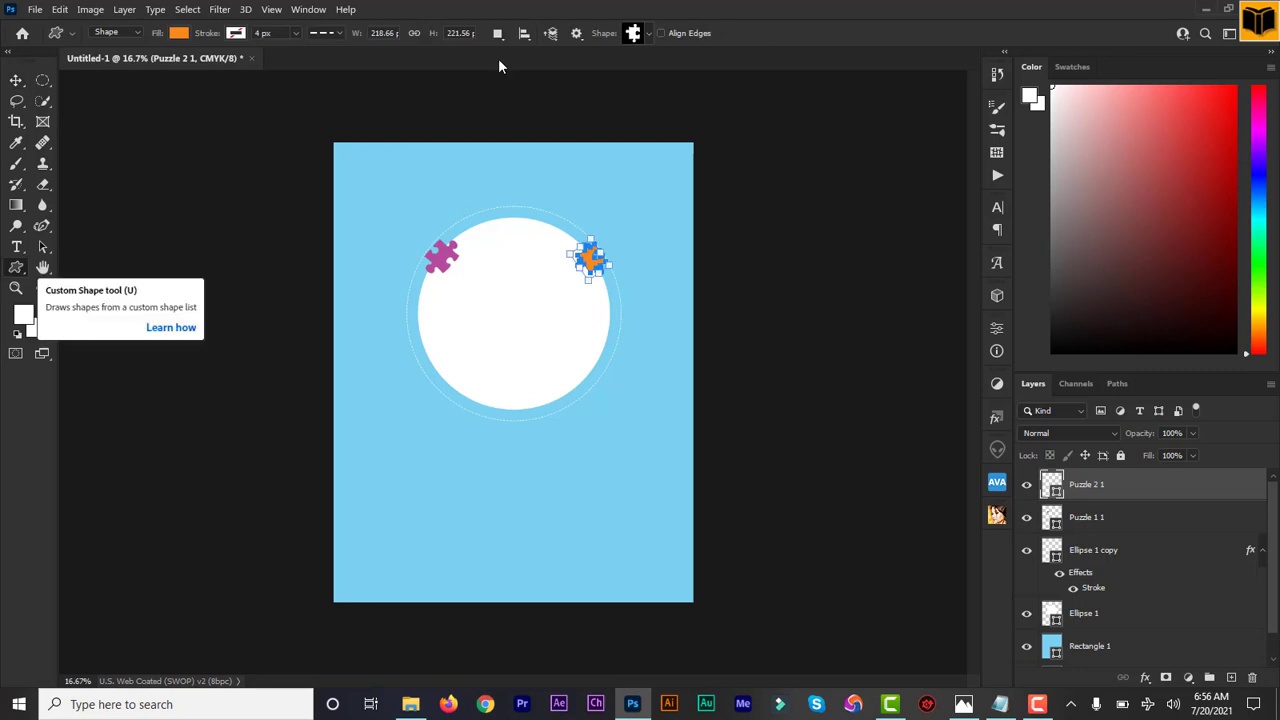
left_click(647, 35)
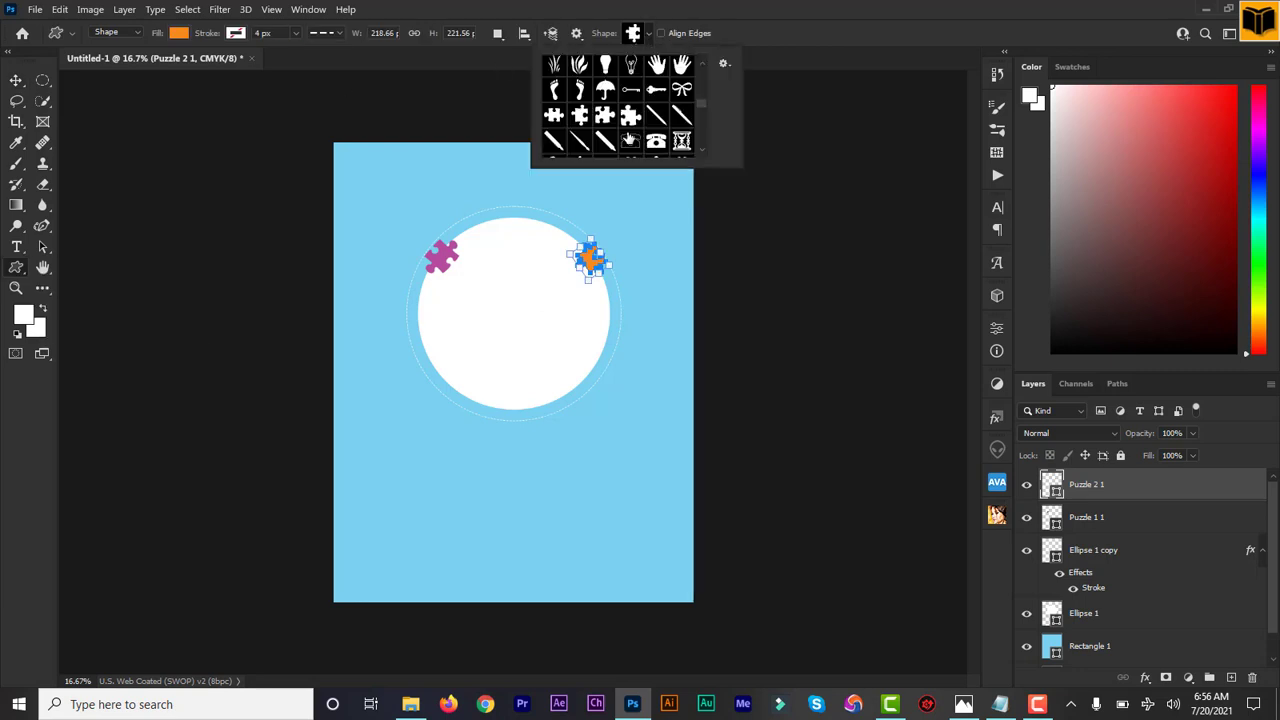
left_click(605, 115)
left_click_drag(464, 395, 491, 424)
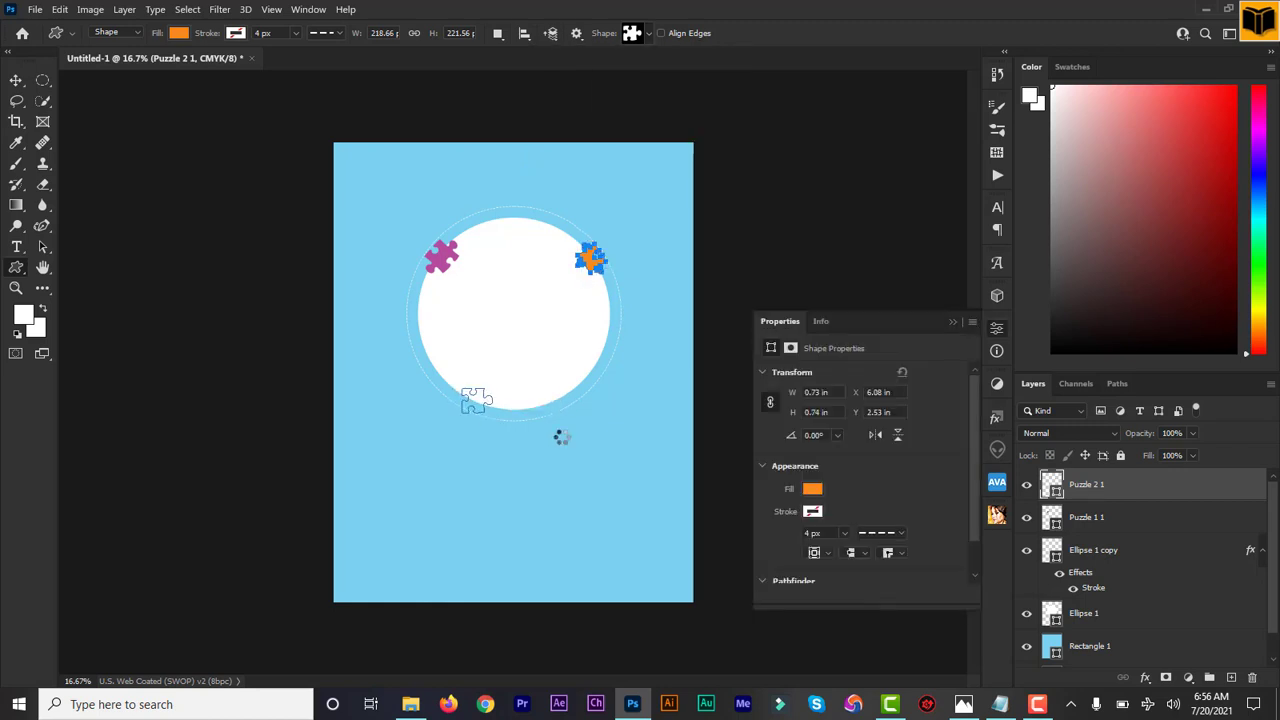
- Set the lower-left puzzle piece's fill colour to coral f26b6c
left_click(812, 489)
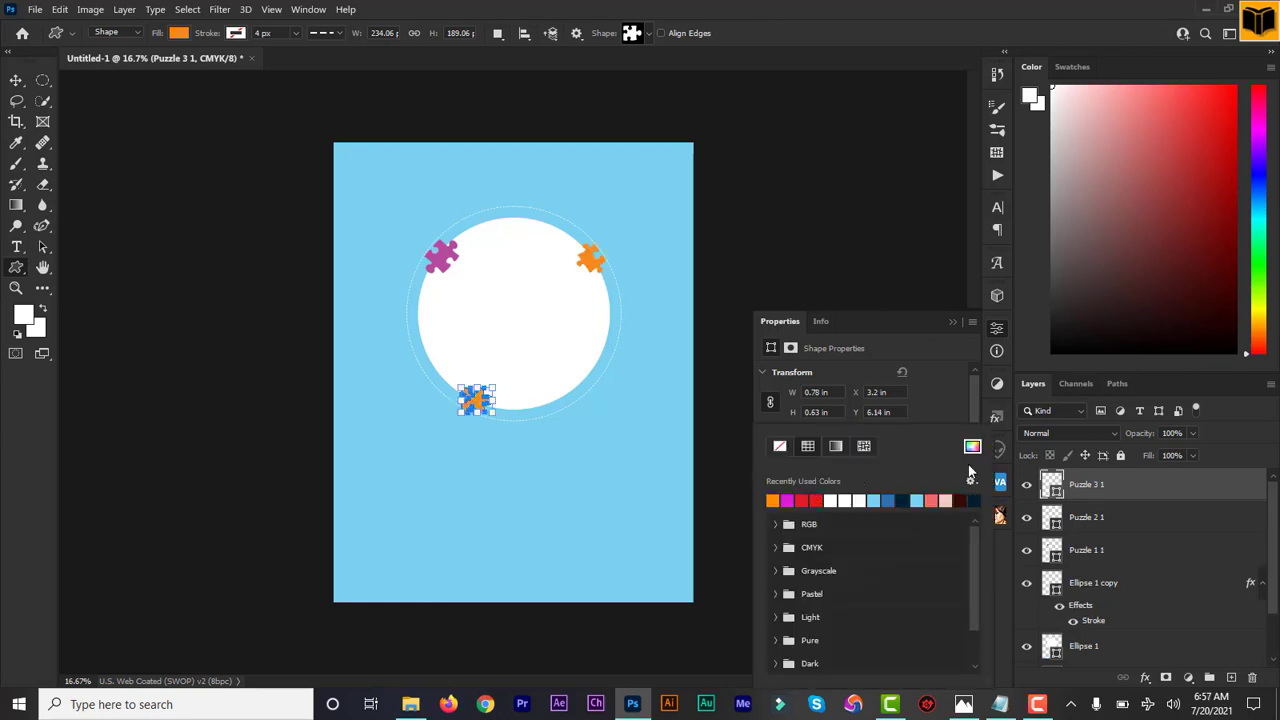
double_click(972, 448)
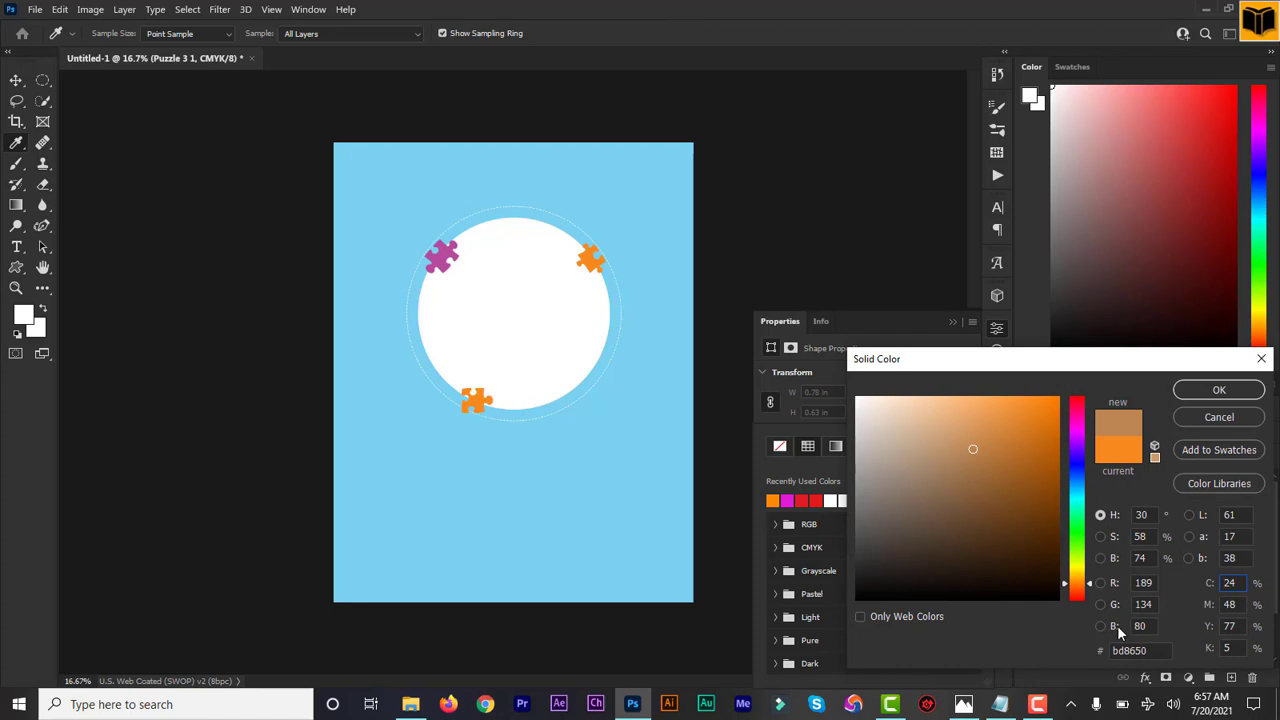
left_click(1154, 650)
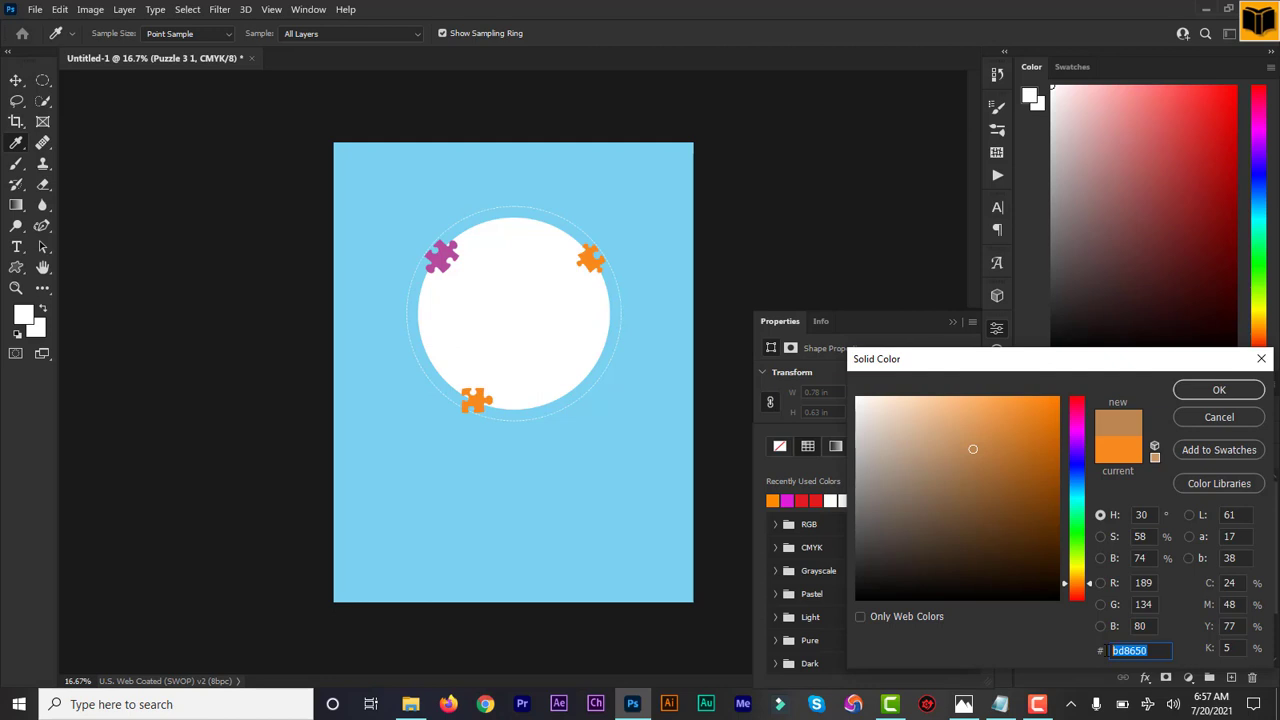
type("f2")
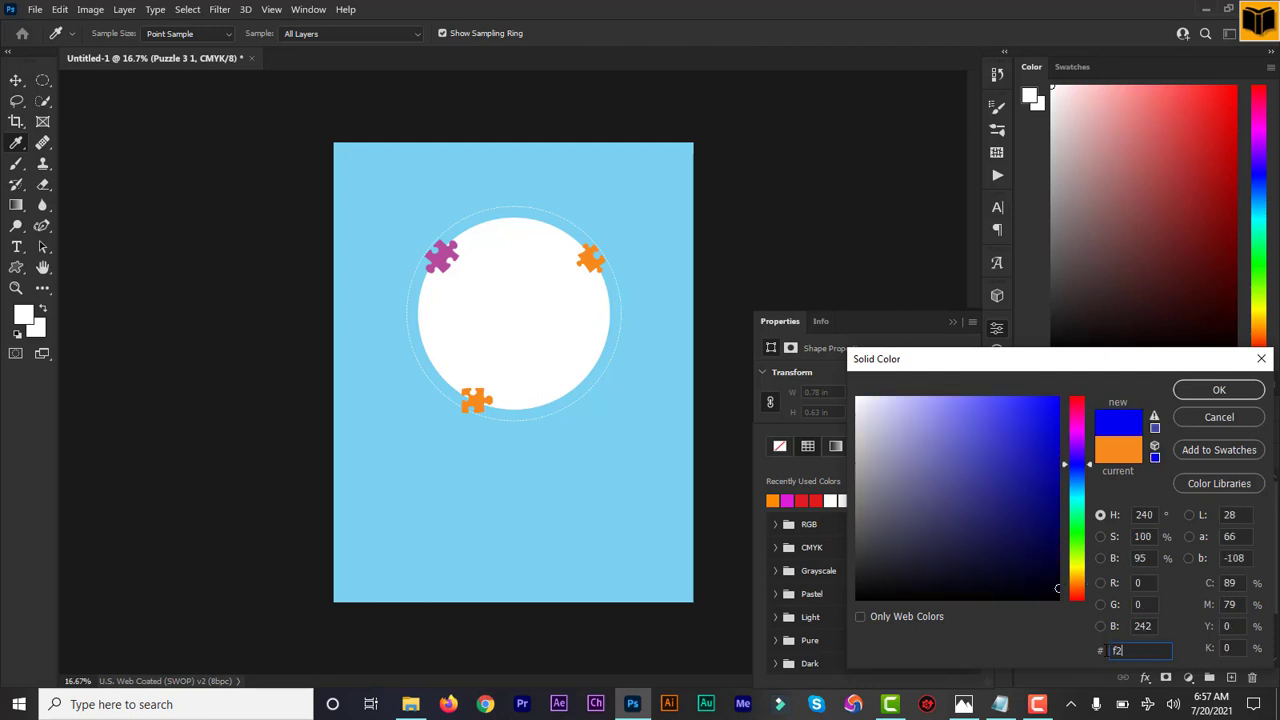
type("b")
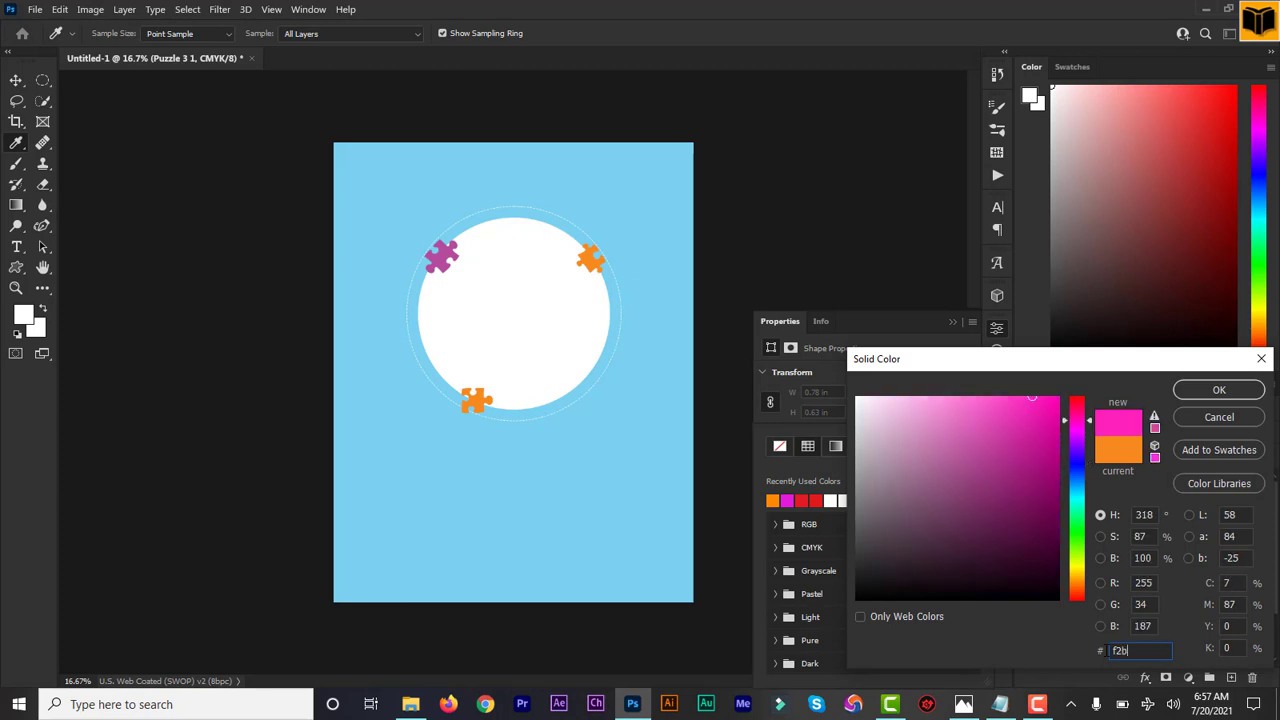
type("6")
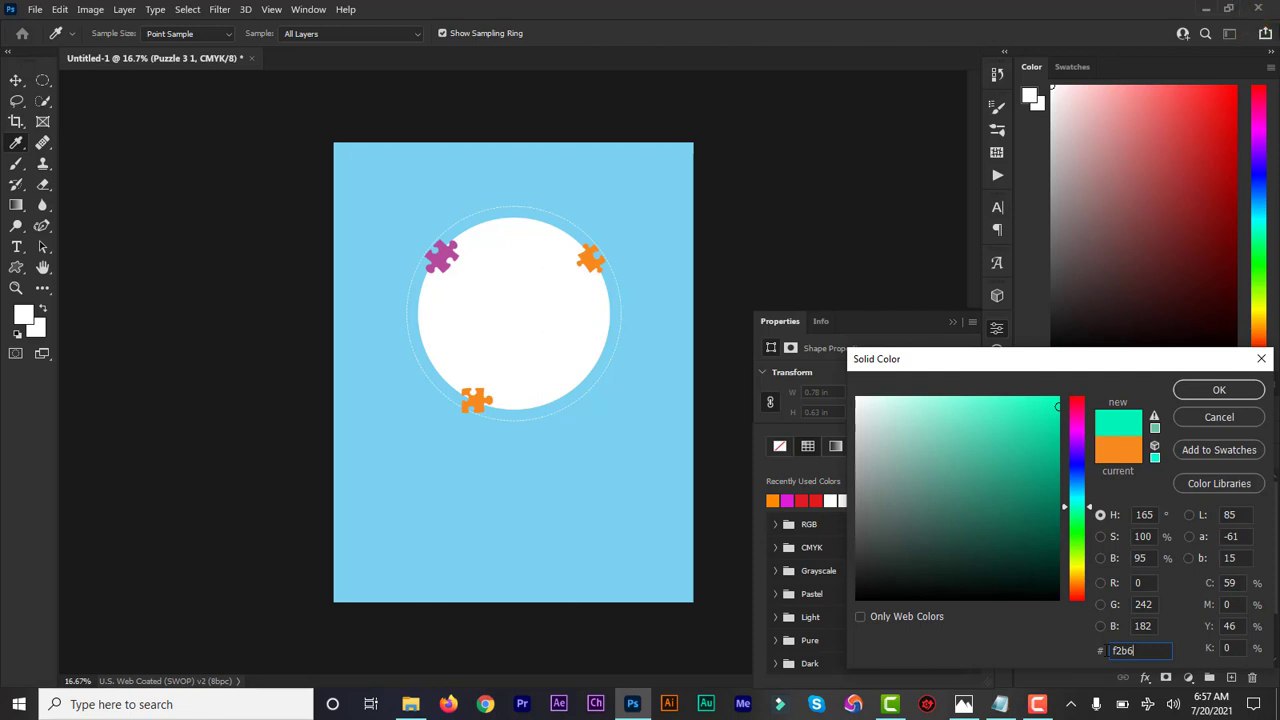
key("BackSpace")
key("BackSpace")
type("6b")
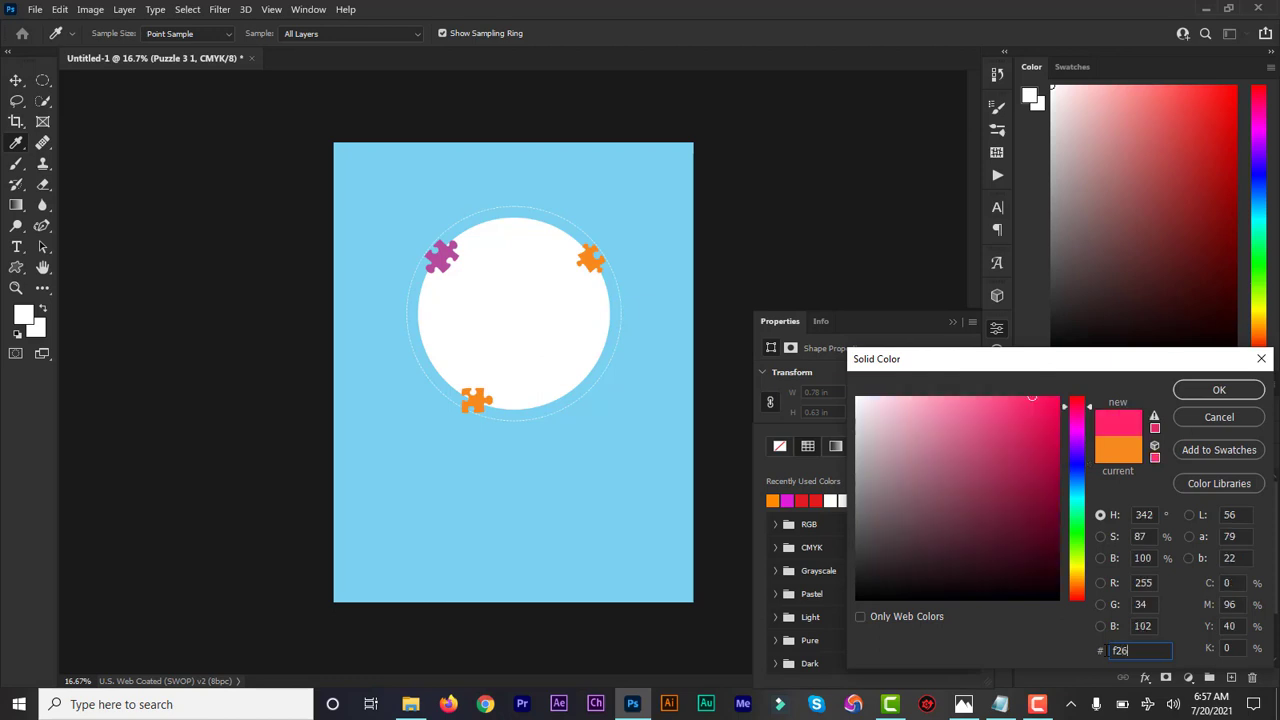
type("6c")
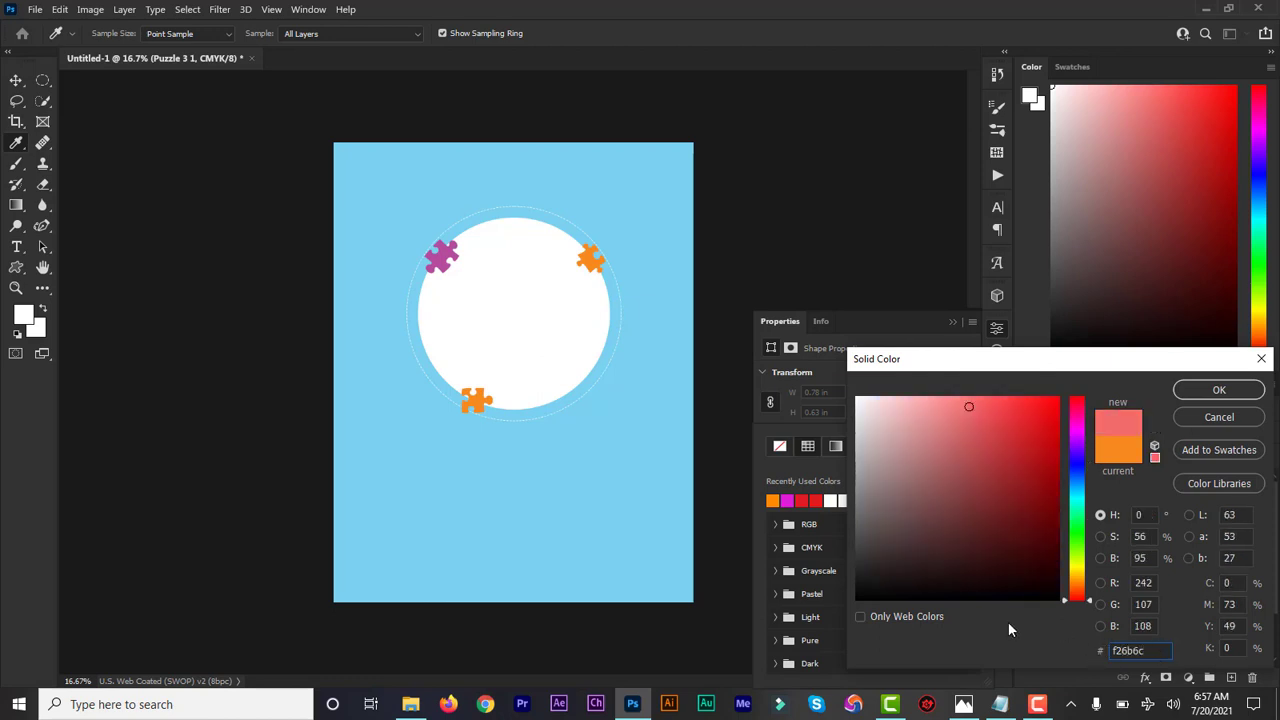
left_click(1205, 390)
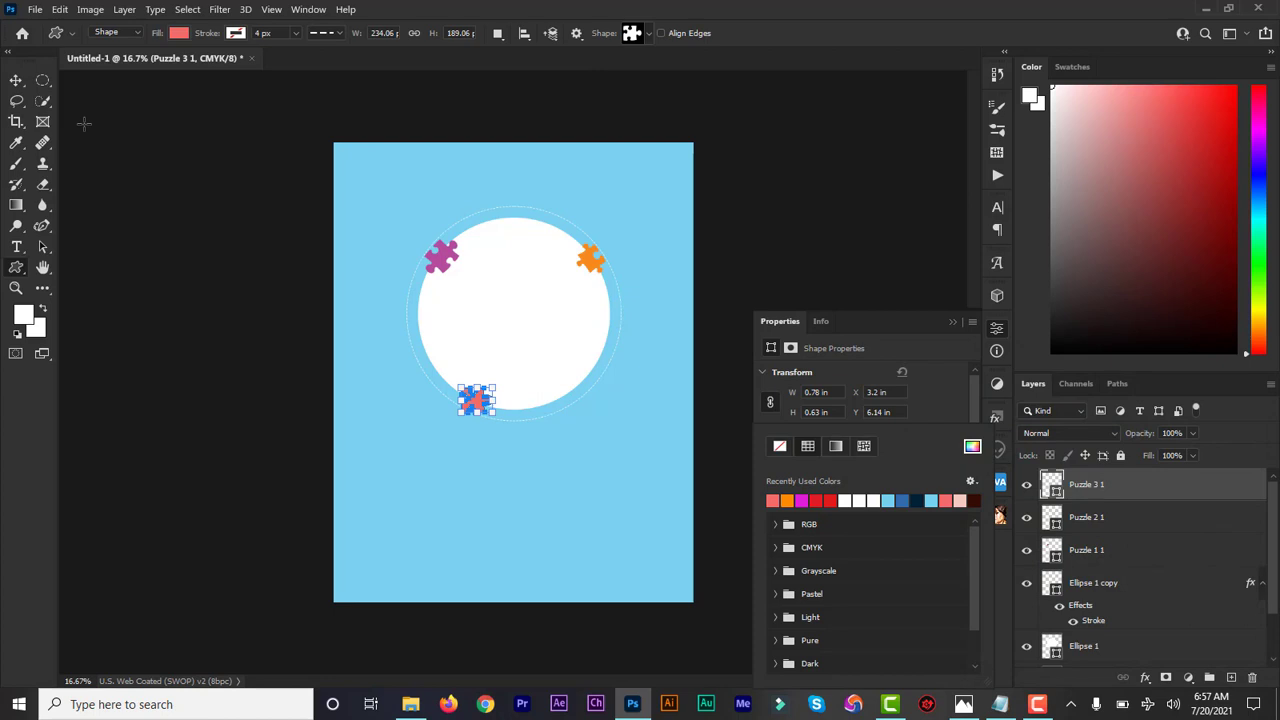
left_click(954, 322)
- Draw the fourth puzzle piece shape, about 192 by 192 px, over the white circle's lower-right edge
left_click(647, 34)
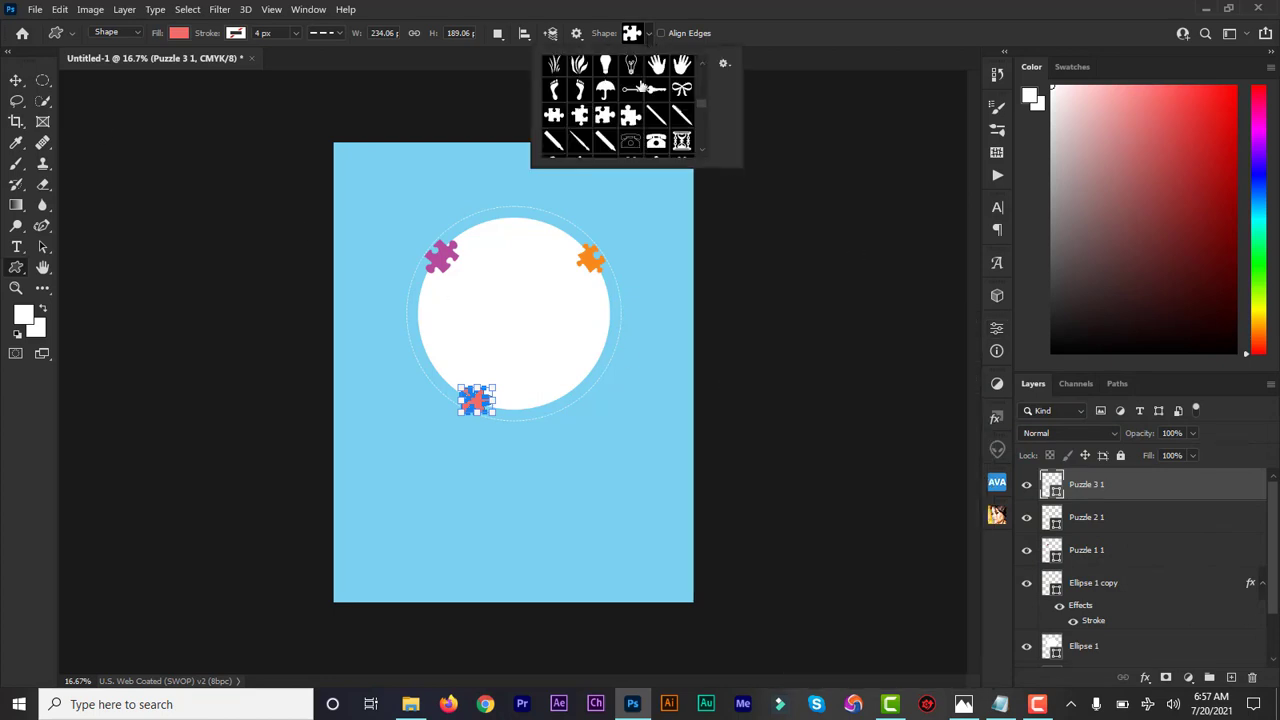
left_click(630, 115)
mouse_move(593, 341)
left_mouse_down()
mouse_move(620, 367)
mouse_move(607, 357)
left_mouse_up()
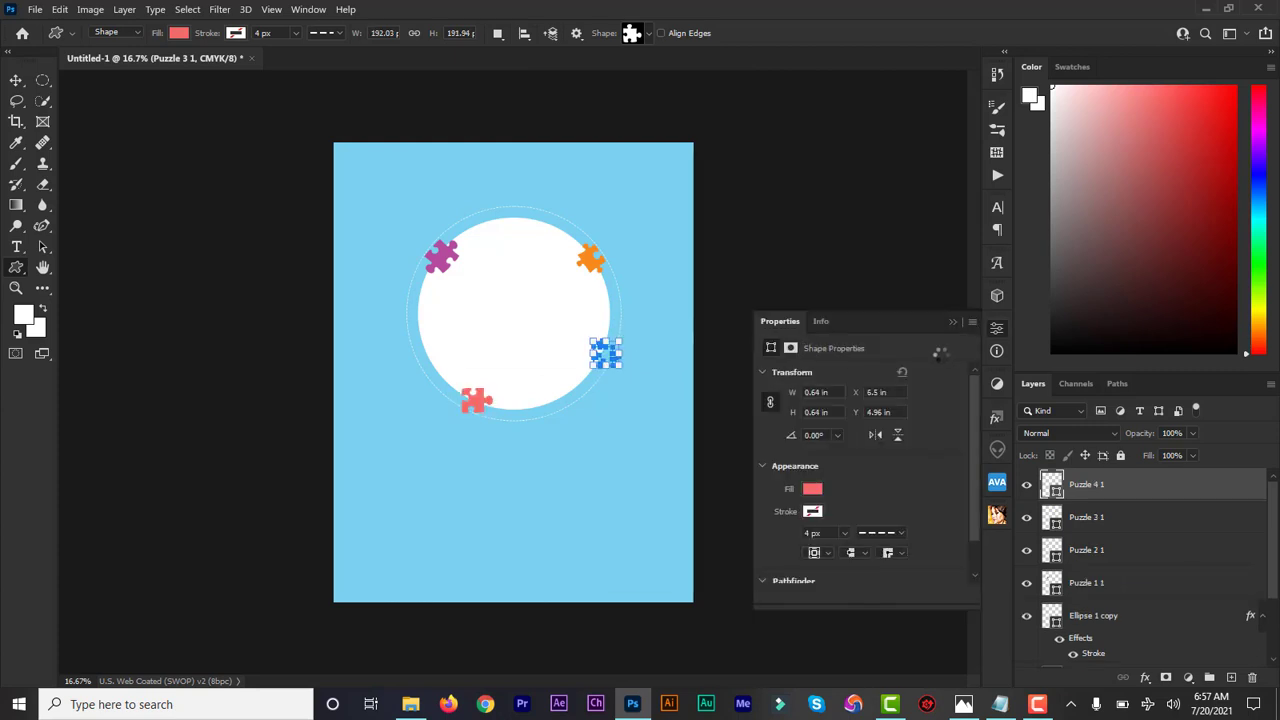
- Set the lower-right puzzle piece's fill colour to dark green 0f6817
left_click(811, 490)
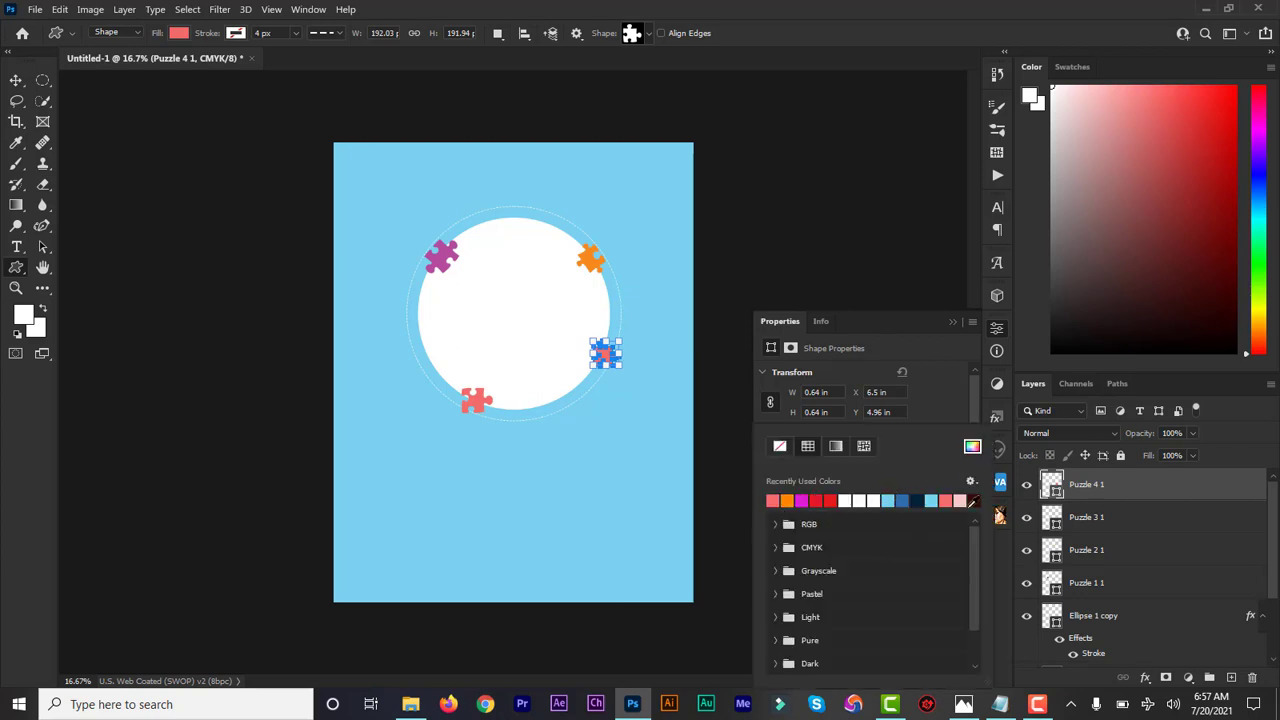
left_click(972, 448)
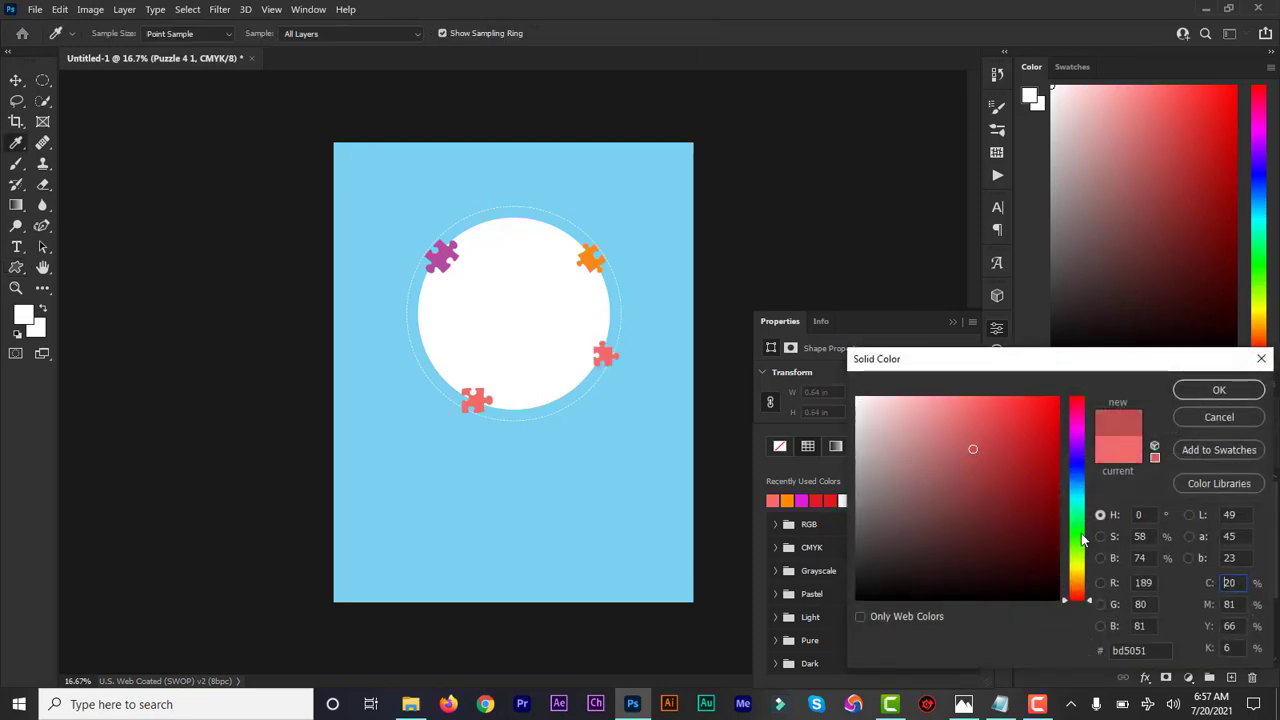
left_click(1078, 530)
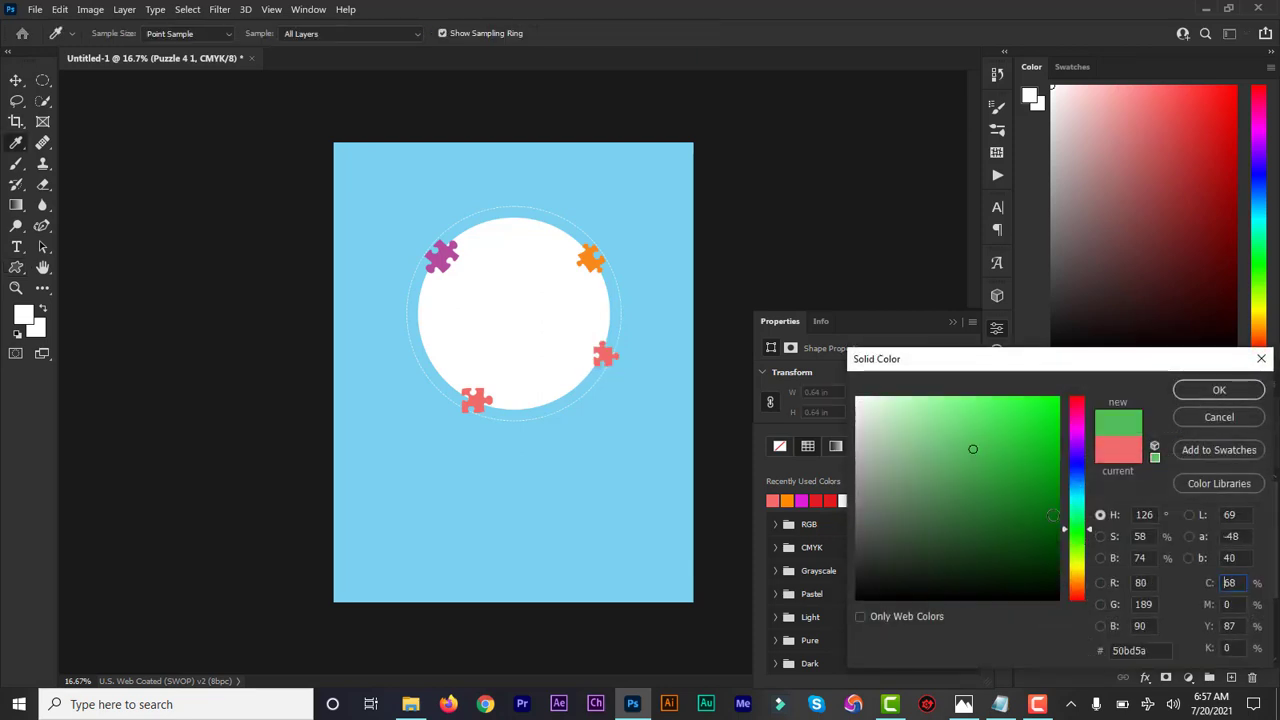
left_click_drag(1053, 515, 1030, 517)
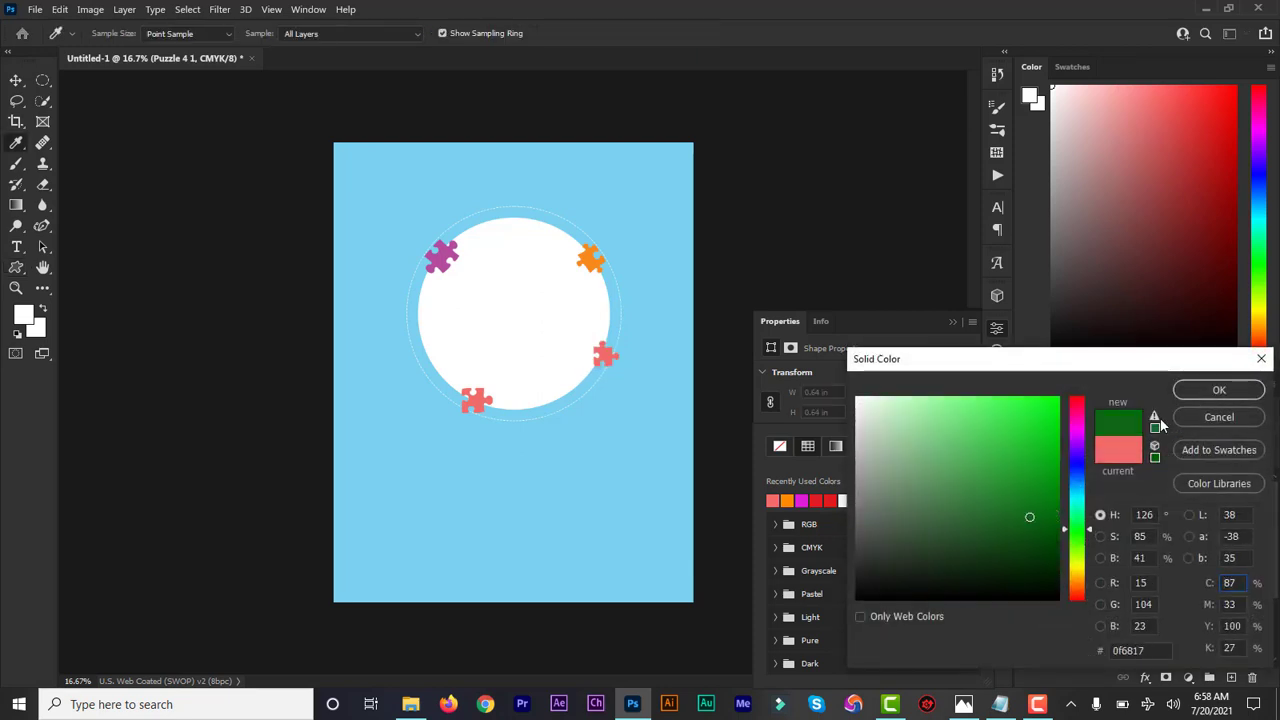
left_click(1192, 388)
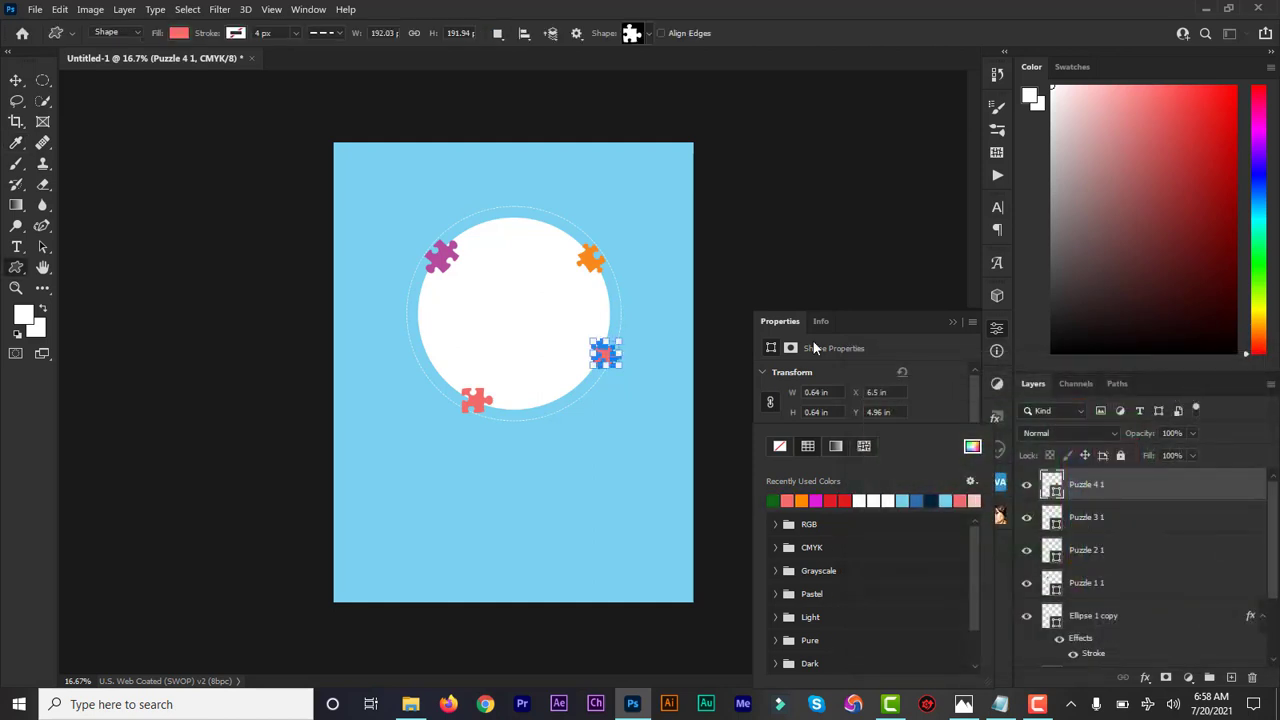
left_click(953, 320)
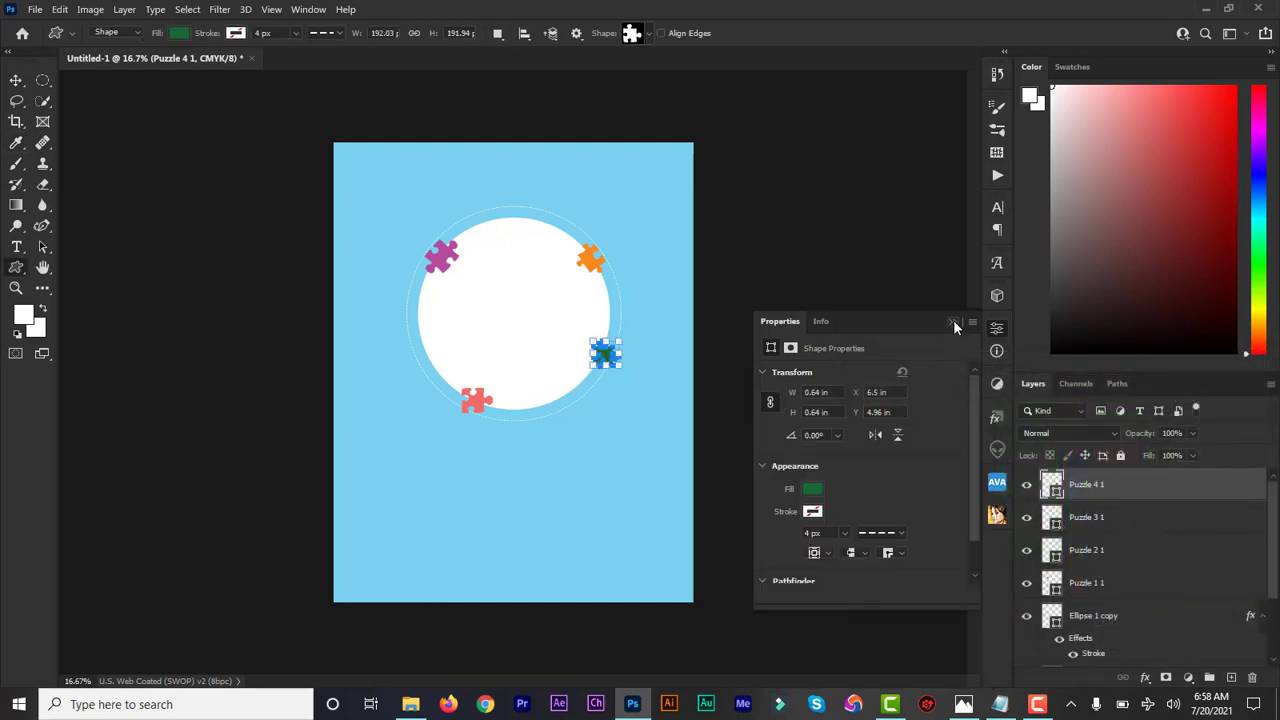
left_click(953, 321)
- Rotate the green puzzle piece about -125.75° and nudge it over the white circle's lower-right edge
left_click(16, 81)
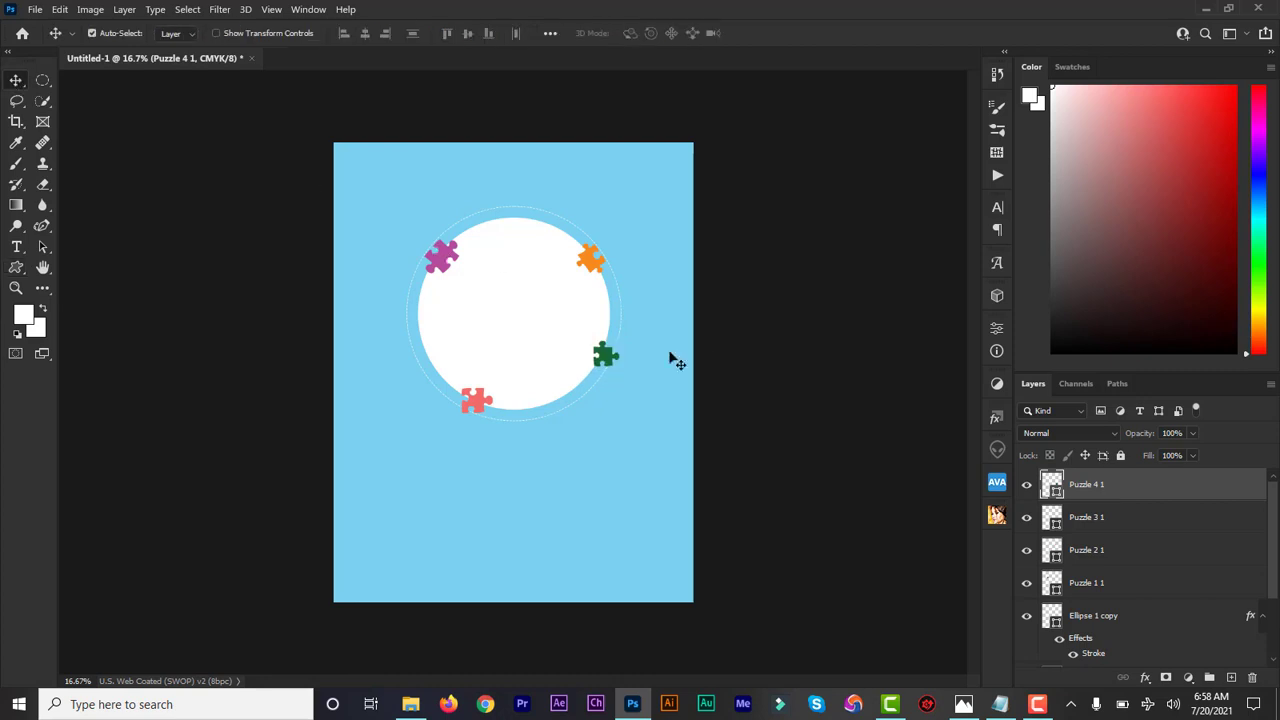
left_click_drag(608, 362, 561, 314)
key("ctrl+t")
left_click(755, 35)
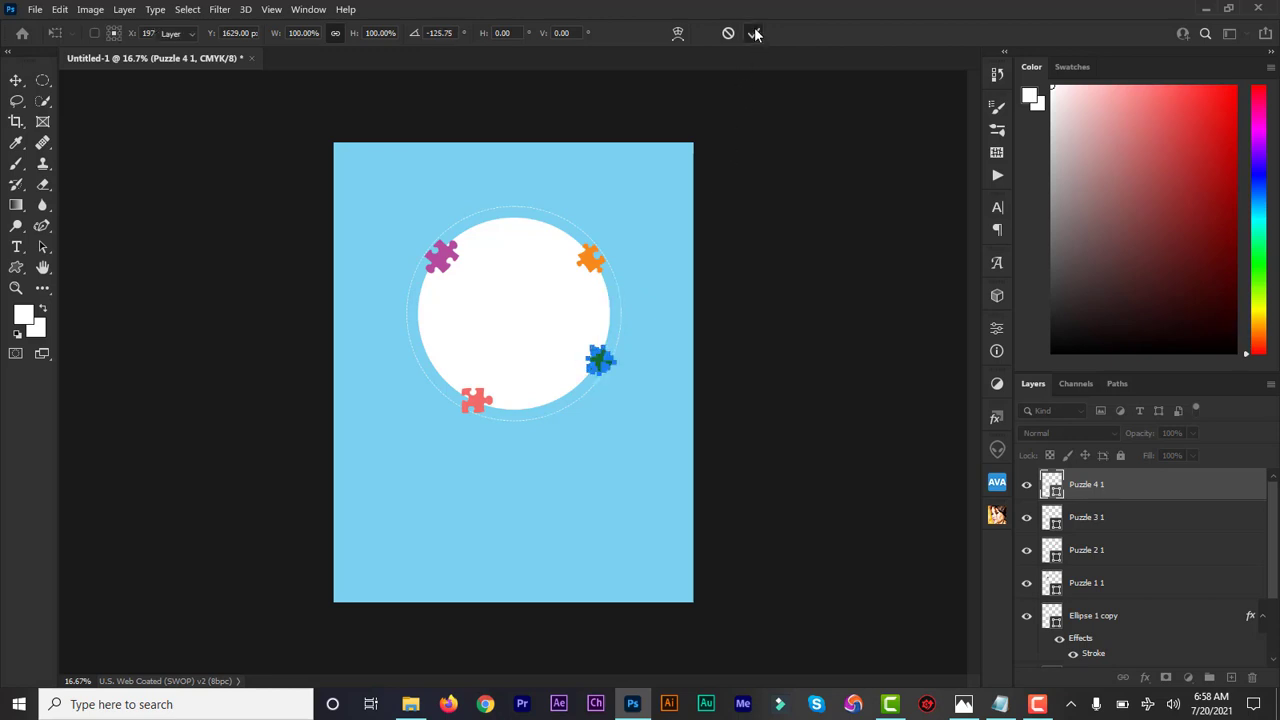
left_click(686, 341)
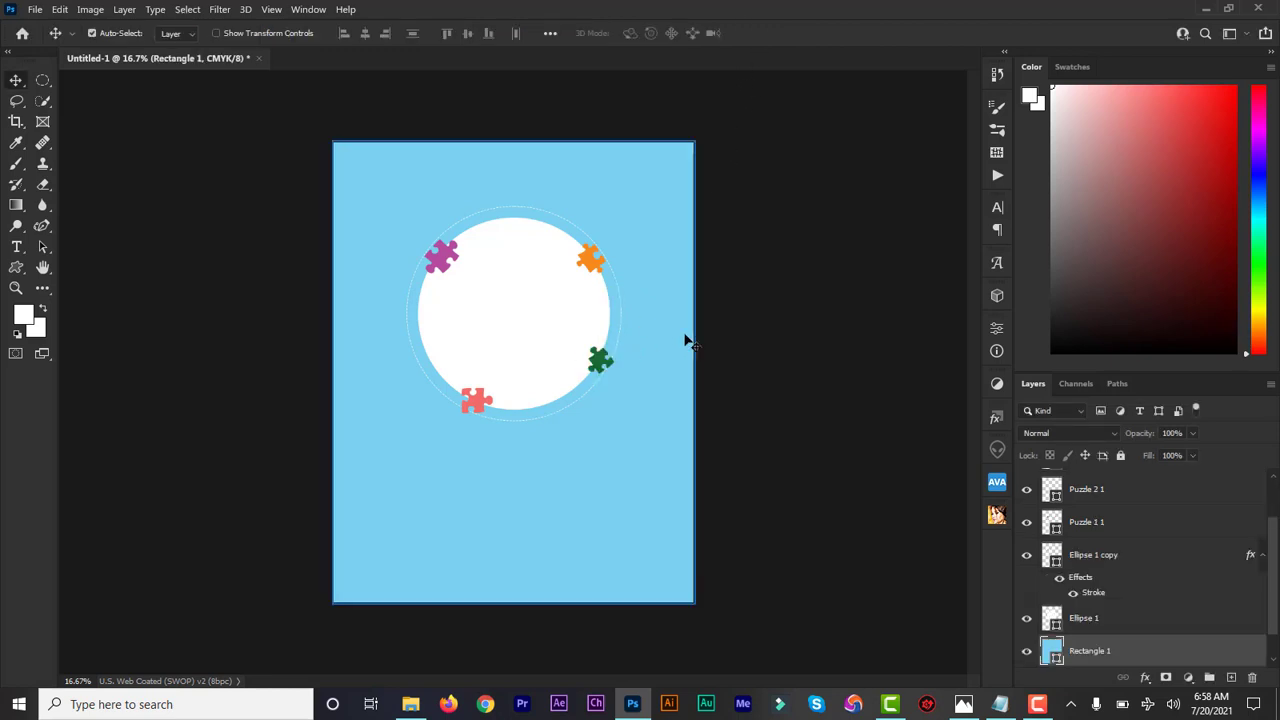
left_click_drag(609, 363, 600, 362)
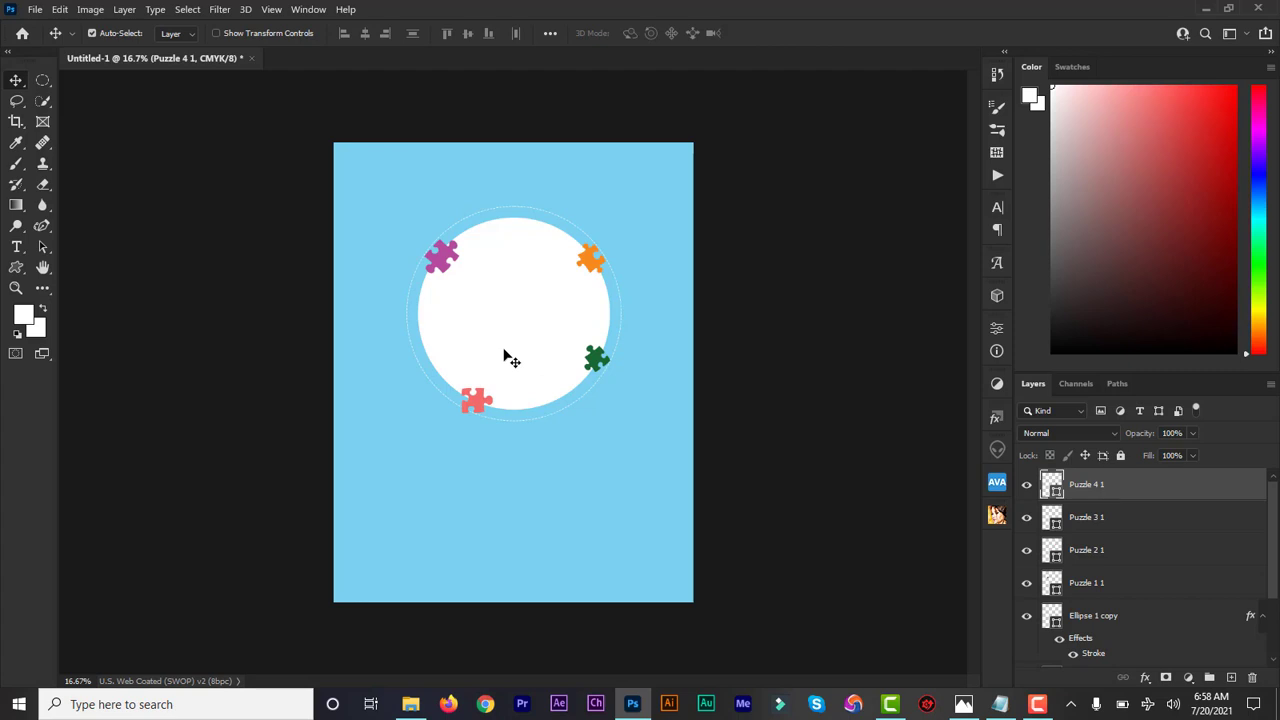
- Draw a small triangle shape, about 135 by 117 px, on the blue background left of the white circle
left_click(15, 270)
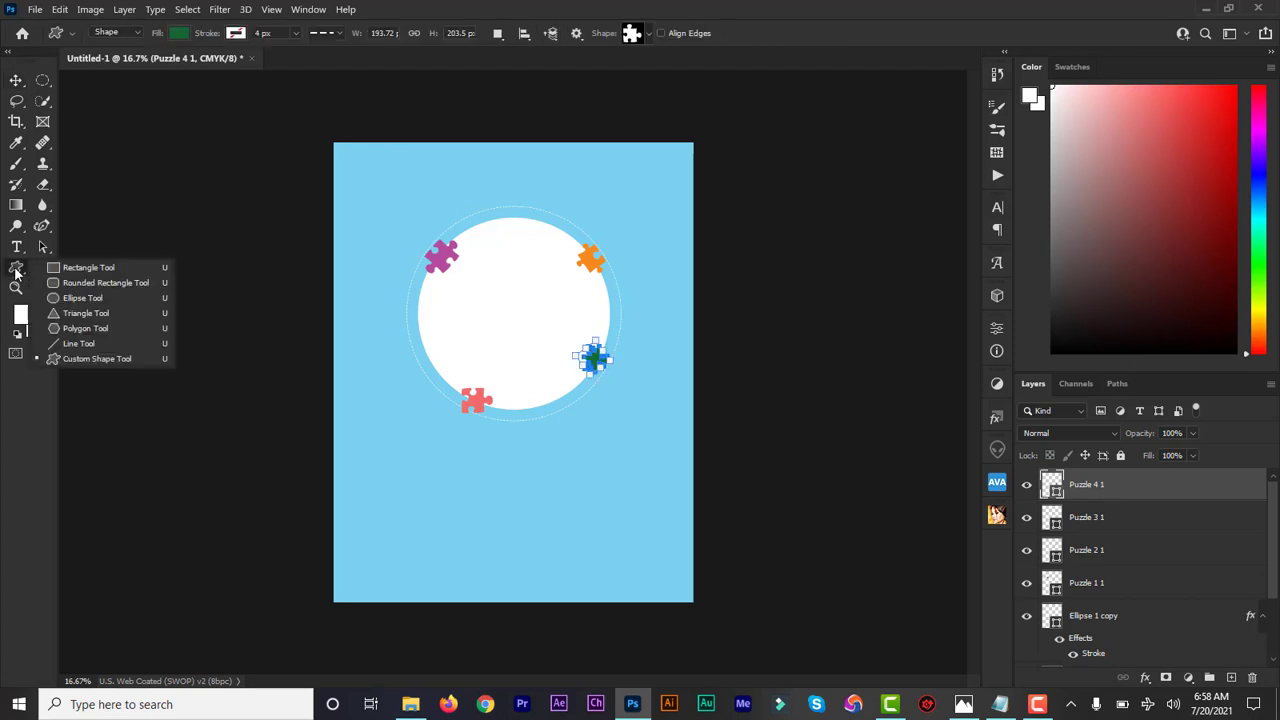
left_click(77, 311)
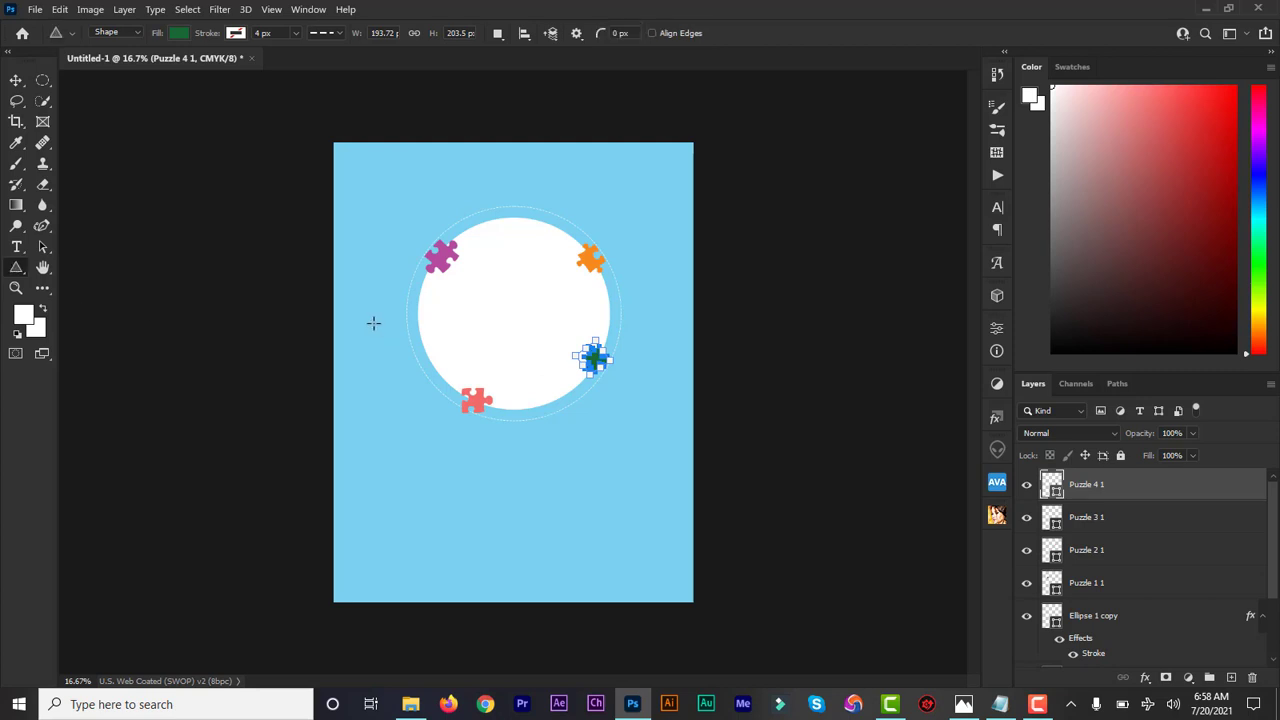
left_click_drag(373, 322, 395, 371)
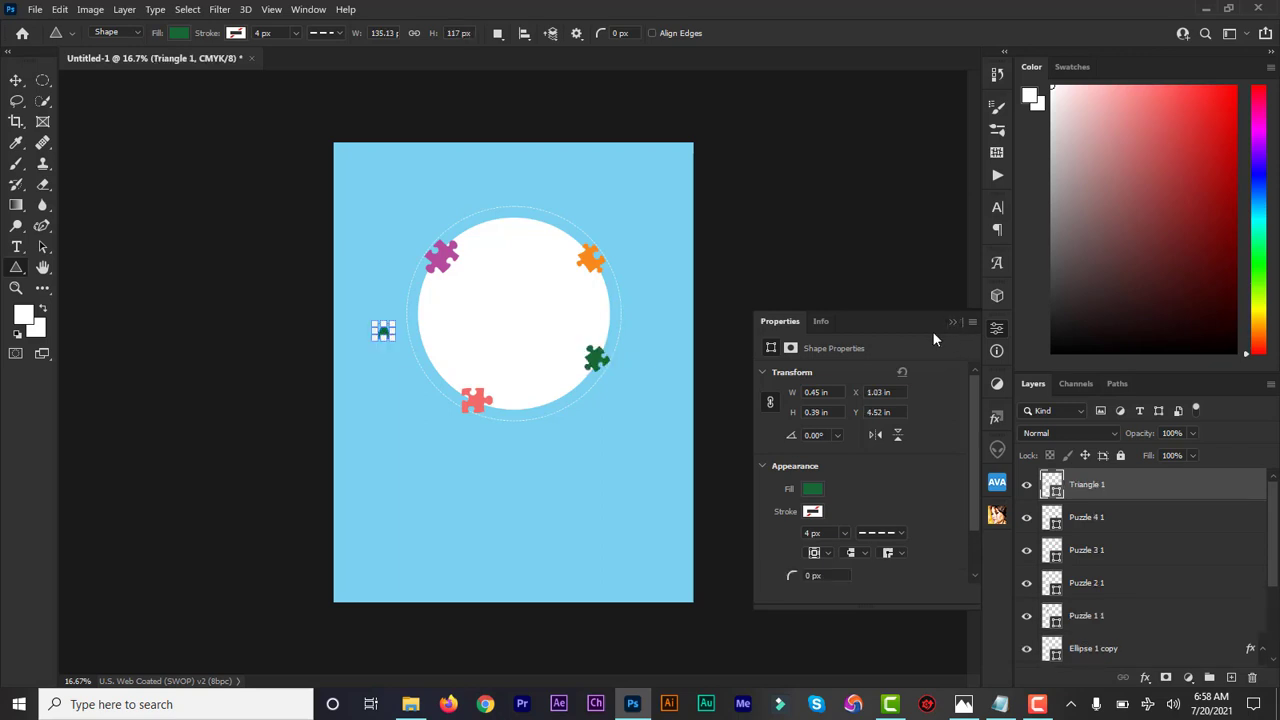
- Set the triangle's fill colour to a darker shade of the cover's background blue
left_click(812, 491)
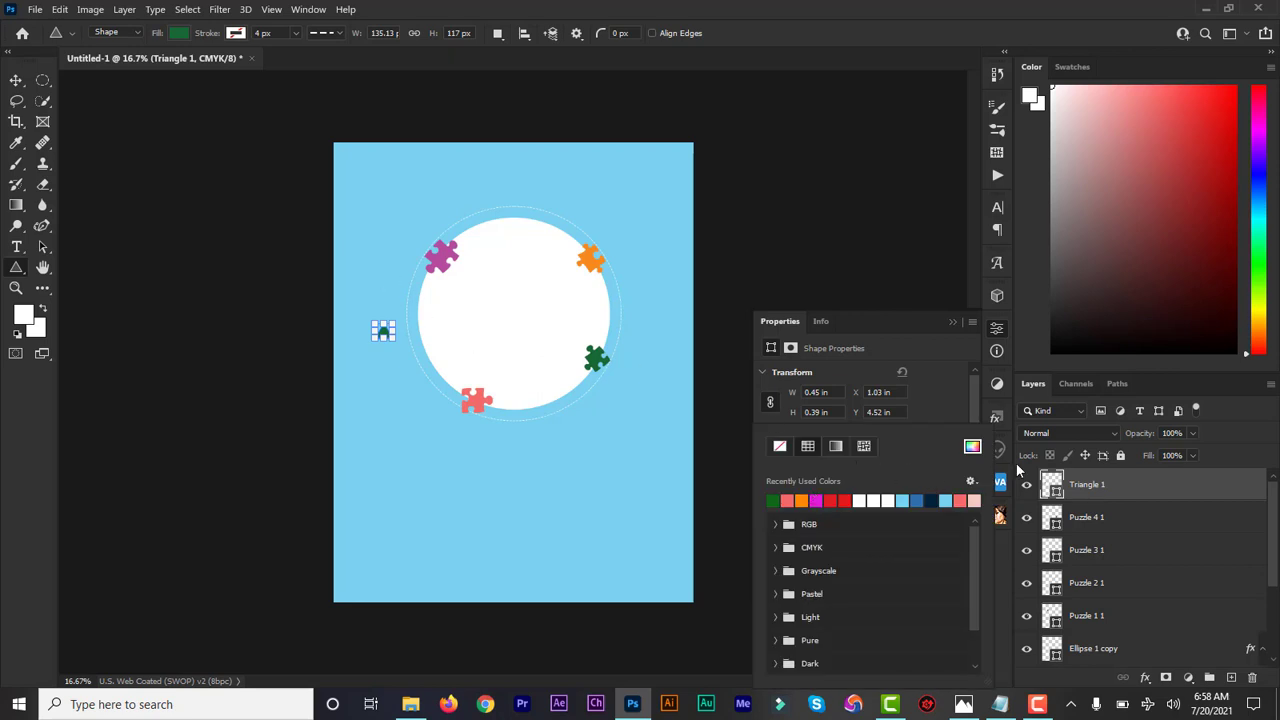
left_click(972, 447)
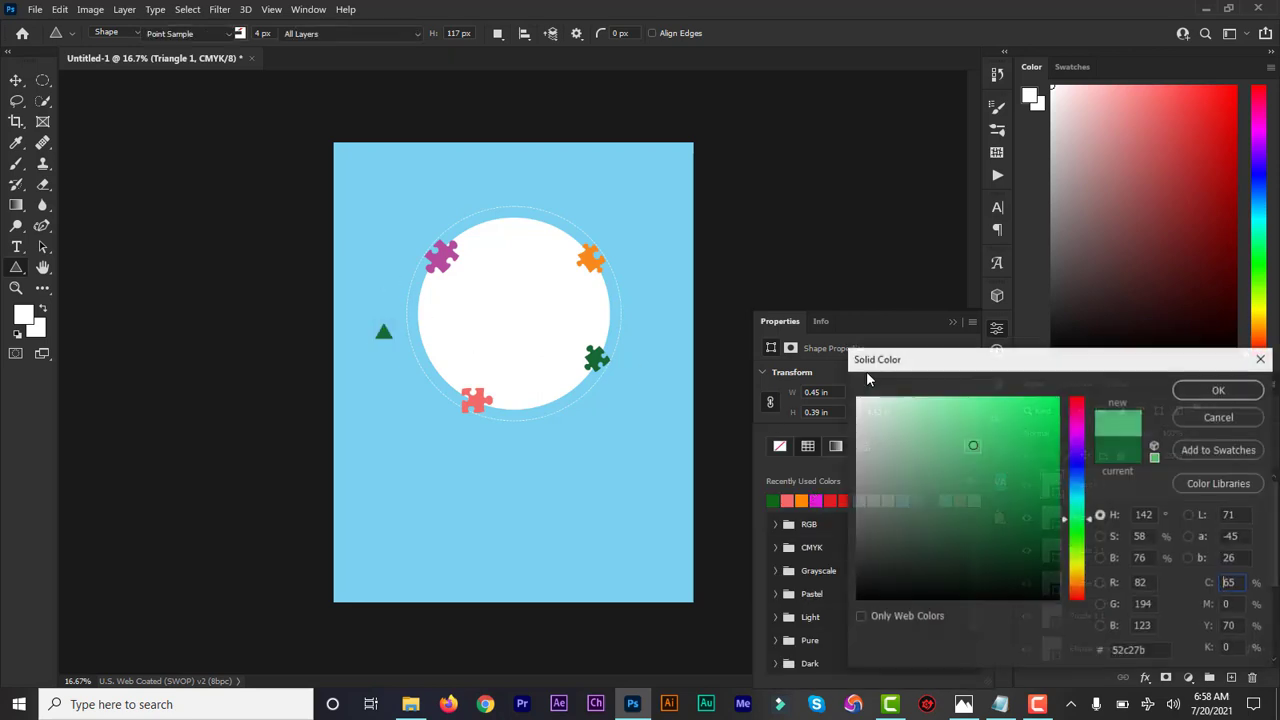
left_click(615, 218)
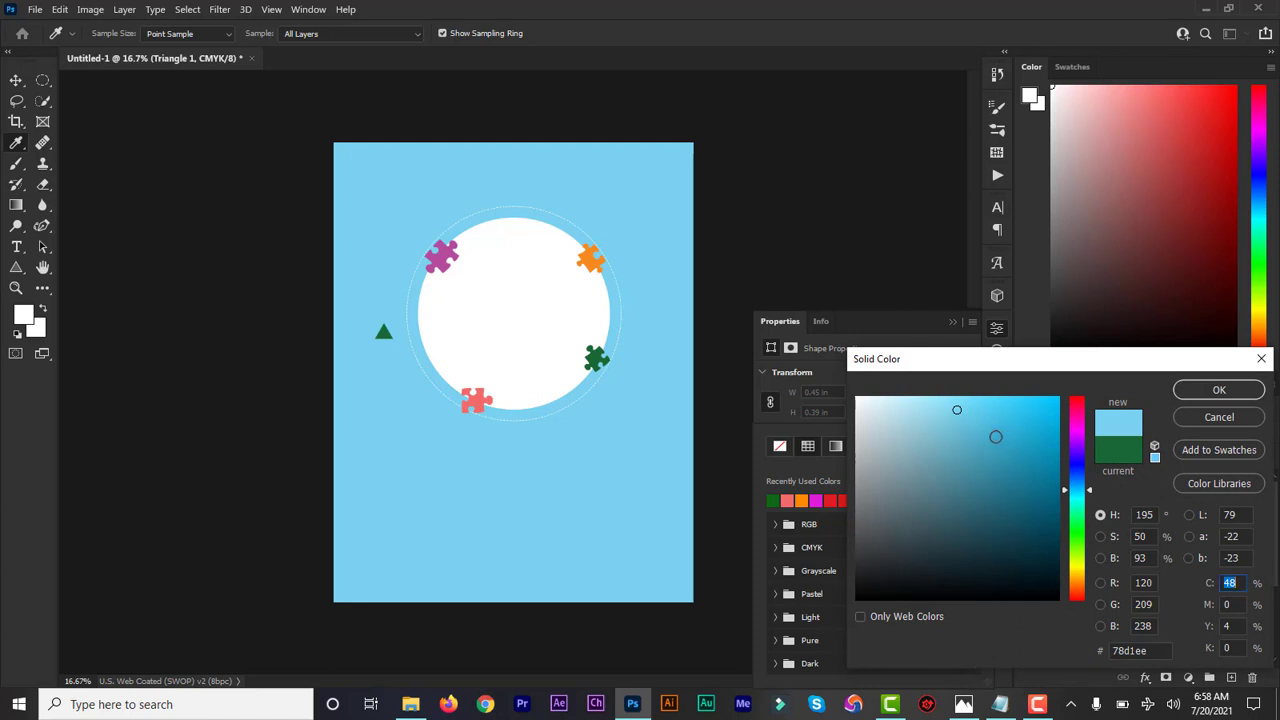
left_click(1215, 390)
left_click(952, 321)
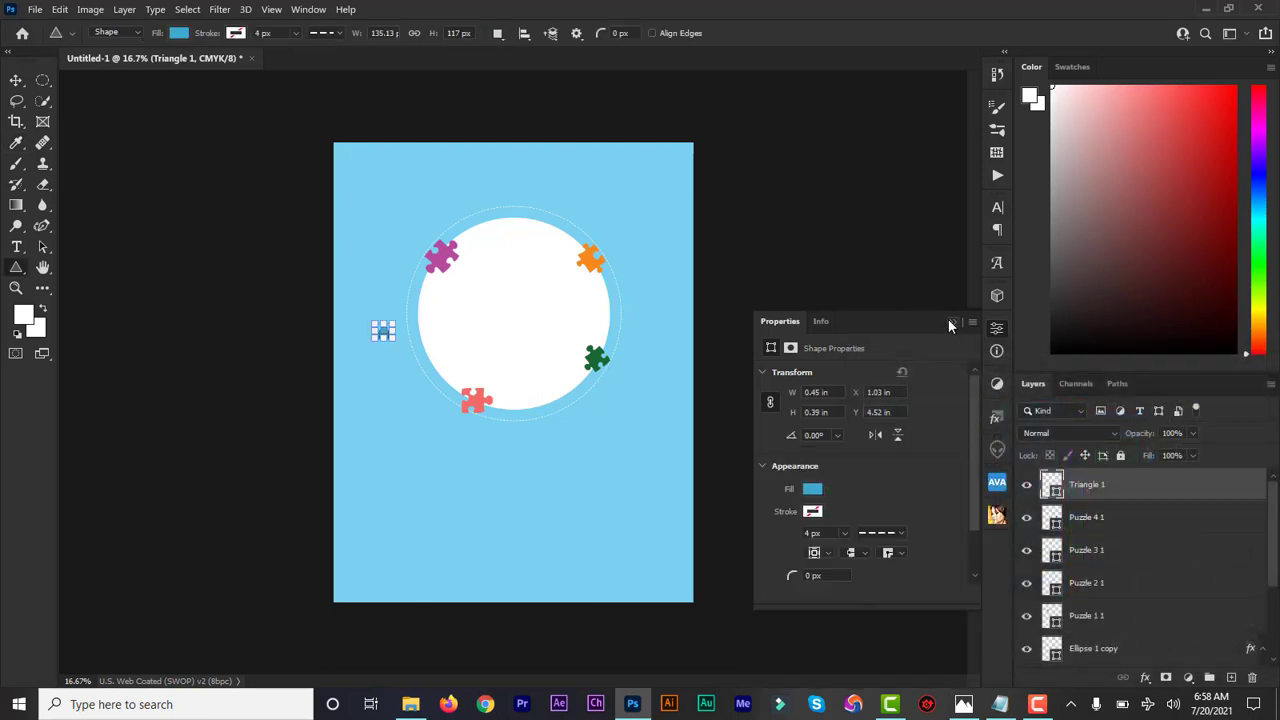
left_click(952, 321)
- Move the blue triangle onto the white circle's top edge and place duplicates on its lower-right and lower-left edges
left_click(15, 80)
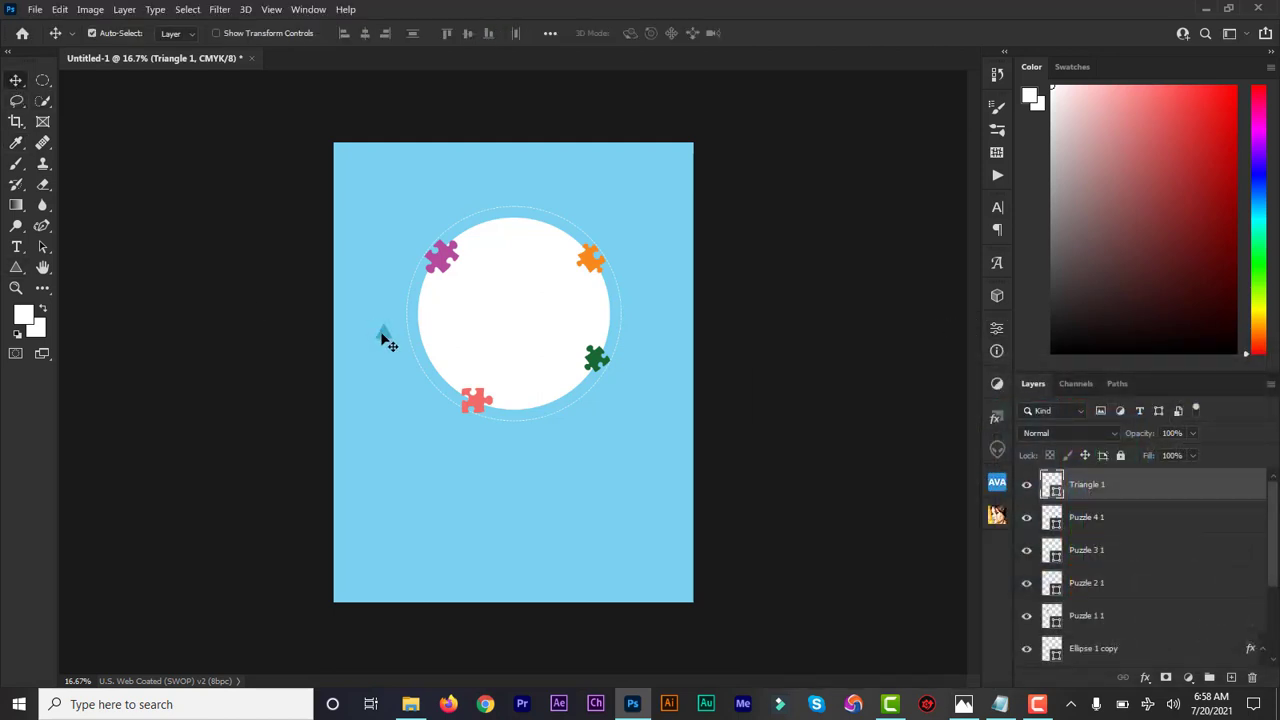
left_click_drag(383, 335, 503, 224)
key("ctrl+j")
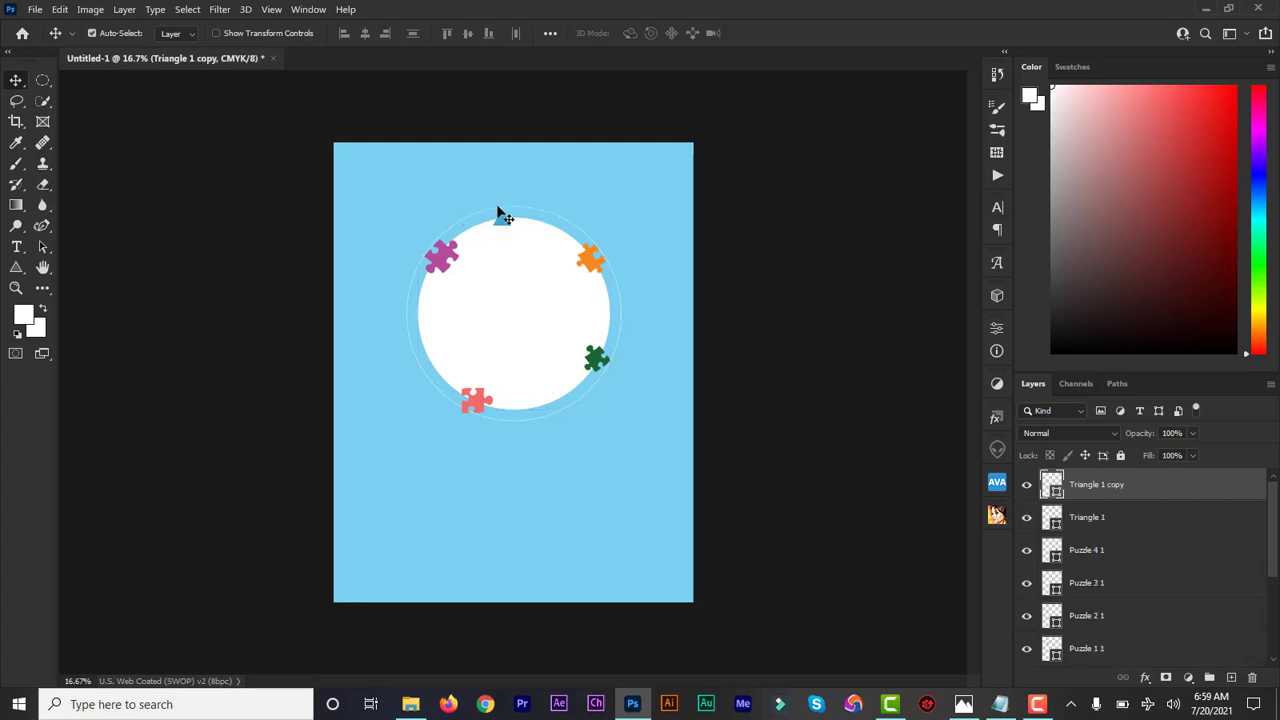
left_click_drag(505, 256, 546, 403)
key("ctrl+j")
left_click_drag(546, 404, 423, 351)
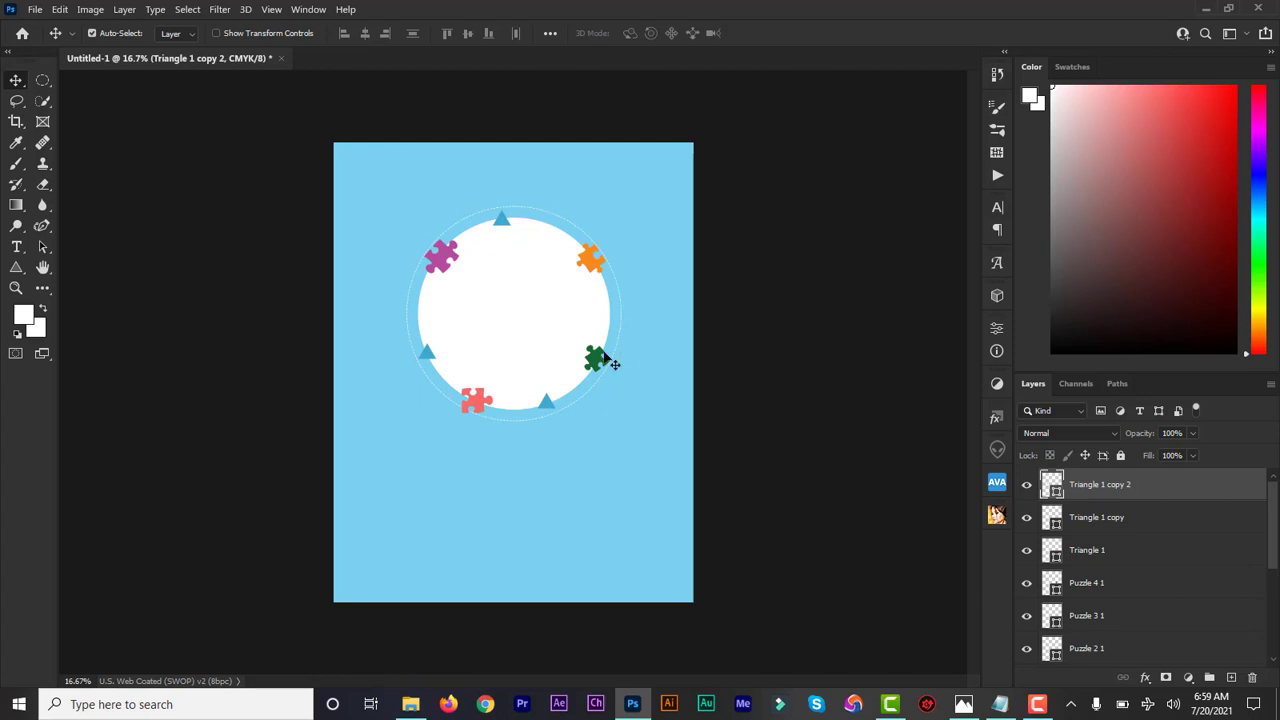
- Draw a Lightning custom shape, about 84 by 180 px, inside the white circle near its right edge
left_click(16, 268)
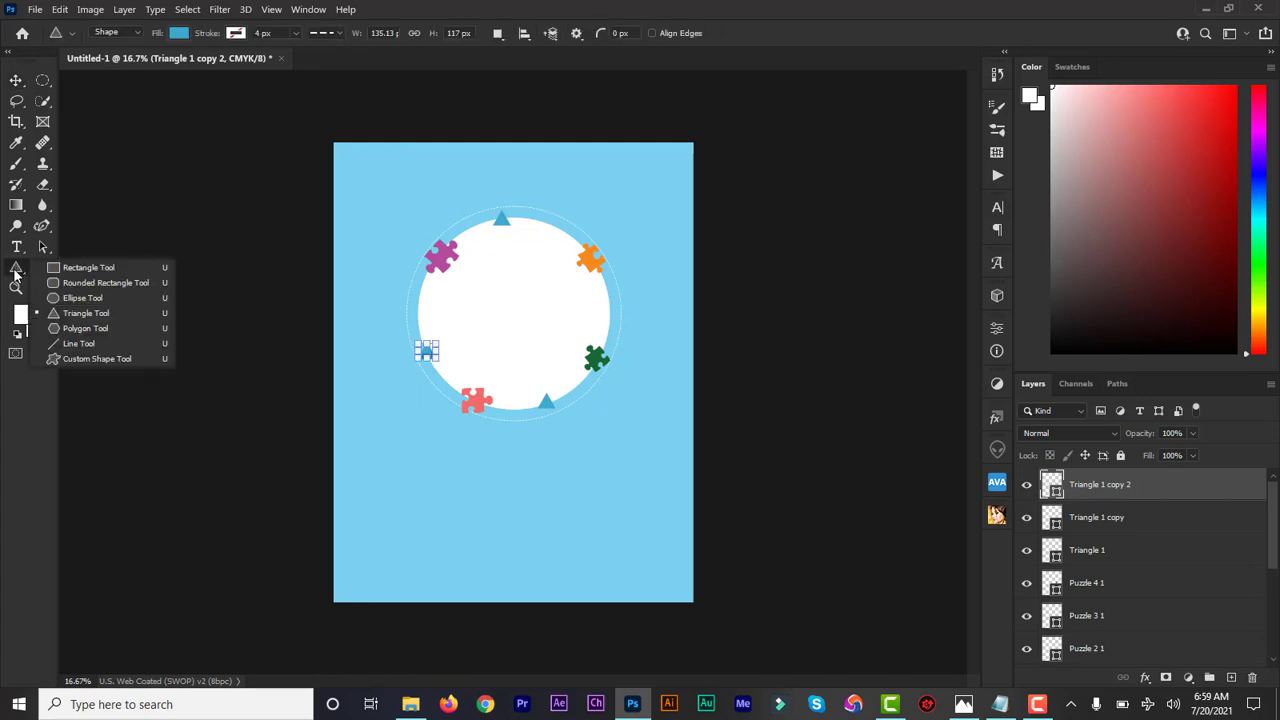
left_click(80, 344)
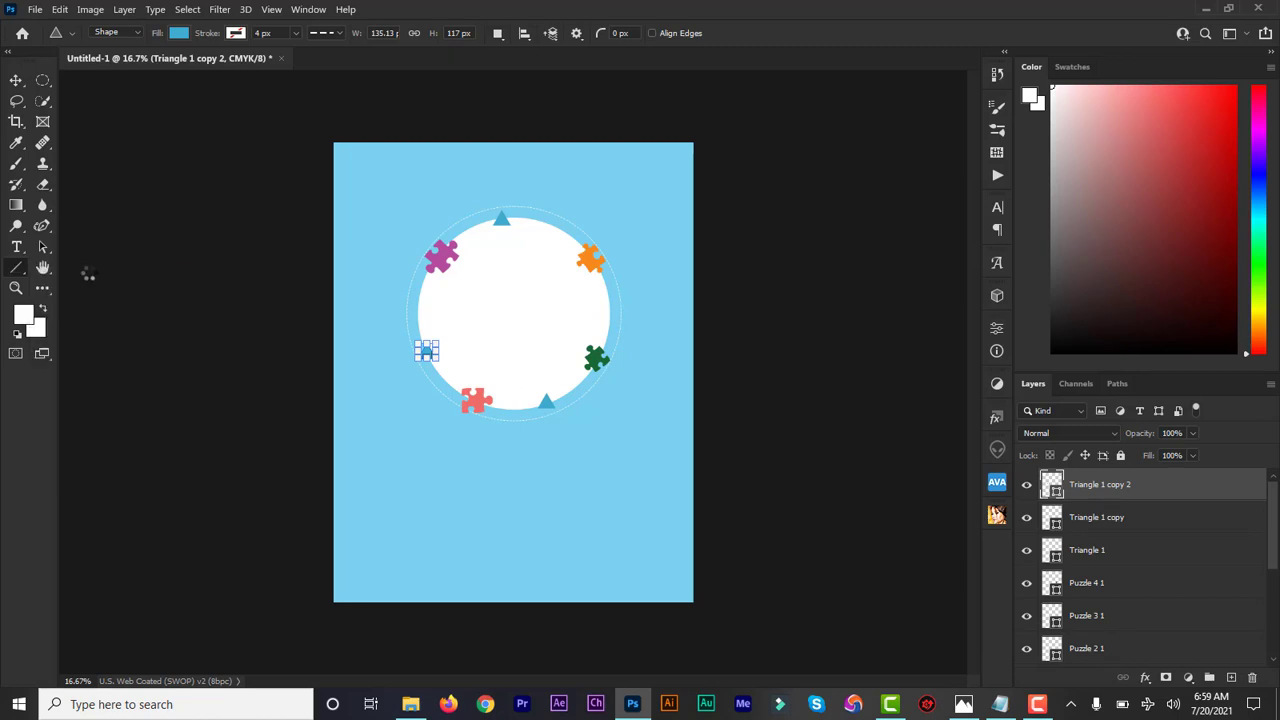
left_click(27, 273)
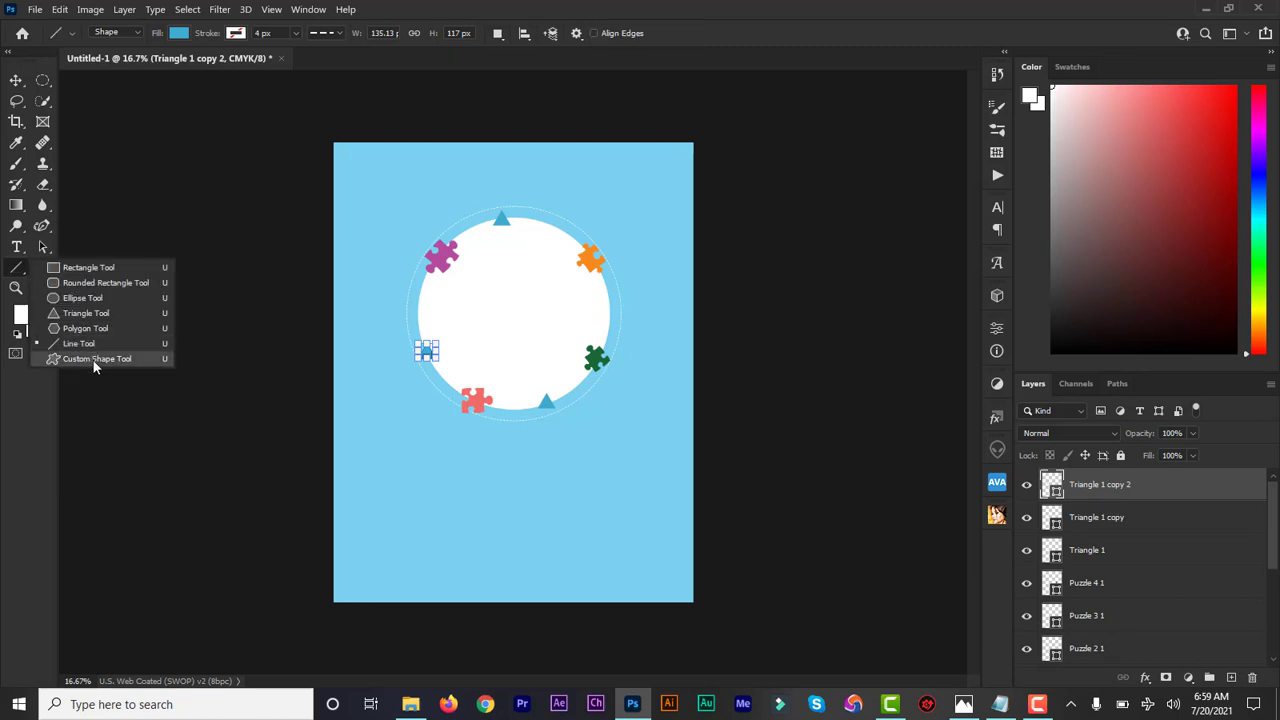
left_click(92, 360)
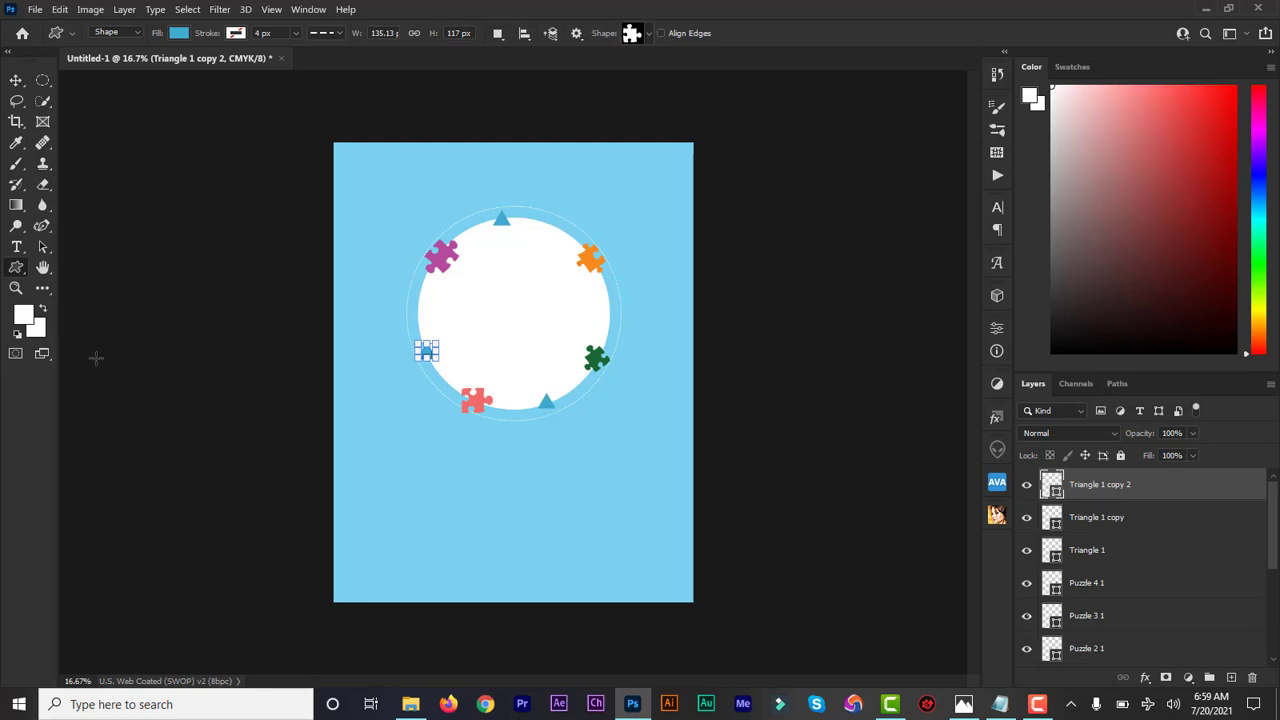
left_click(648, 35)
left_click(630, 107)
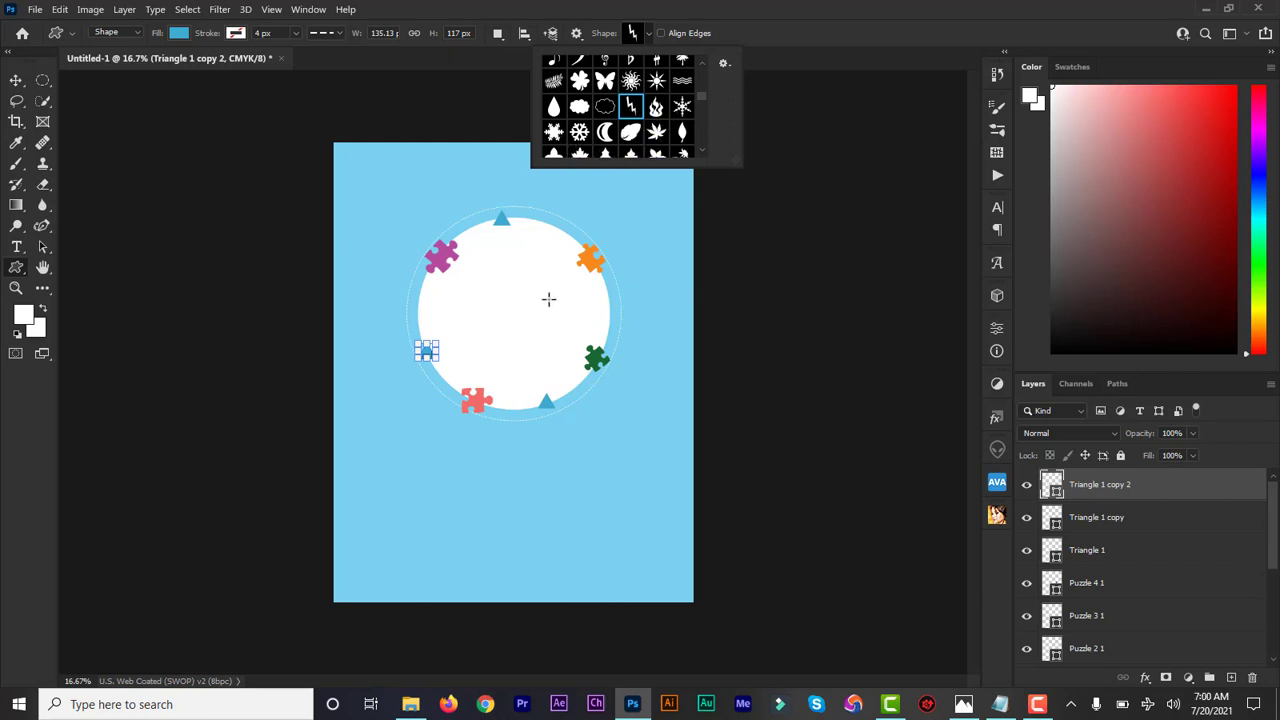
left_click(580, 302)
left_click_drag(580, 303, 590, 327)
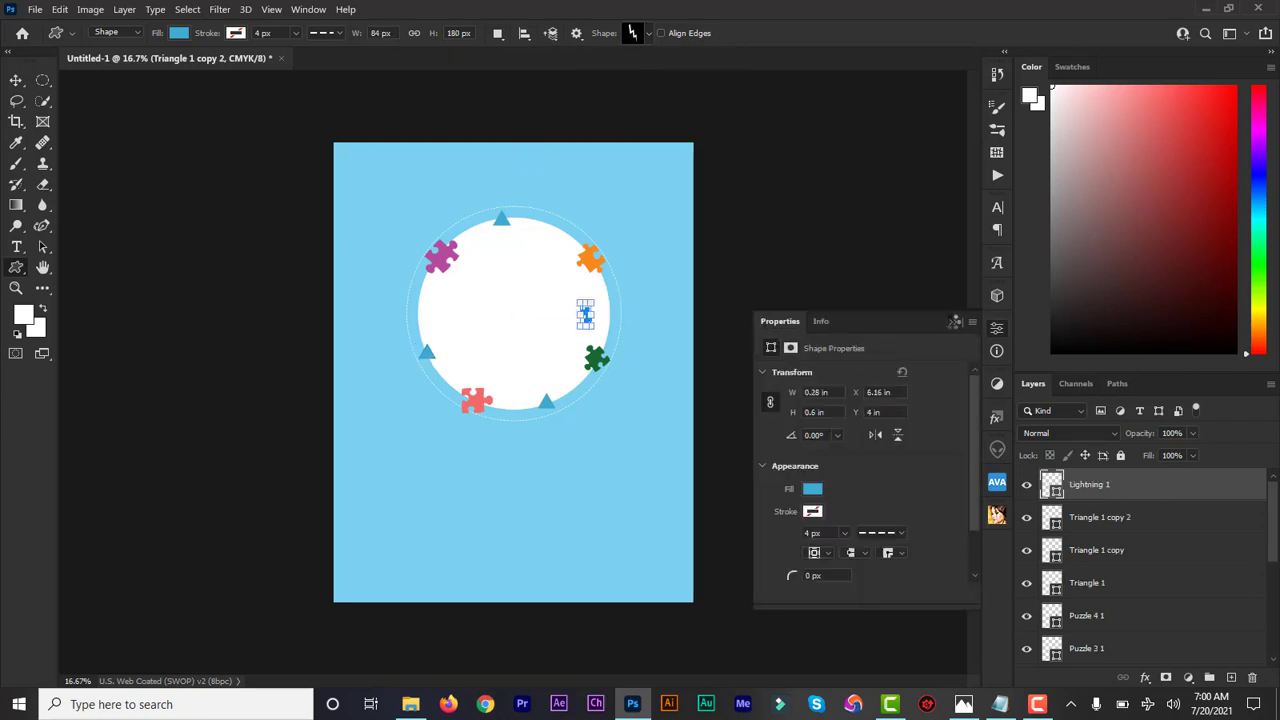
left_click(952, 322)
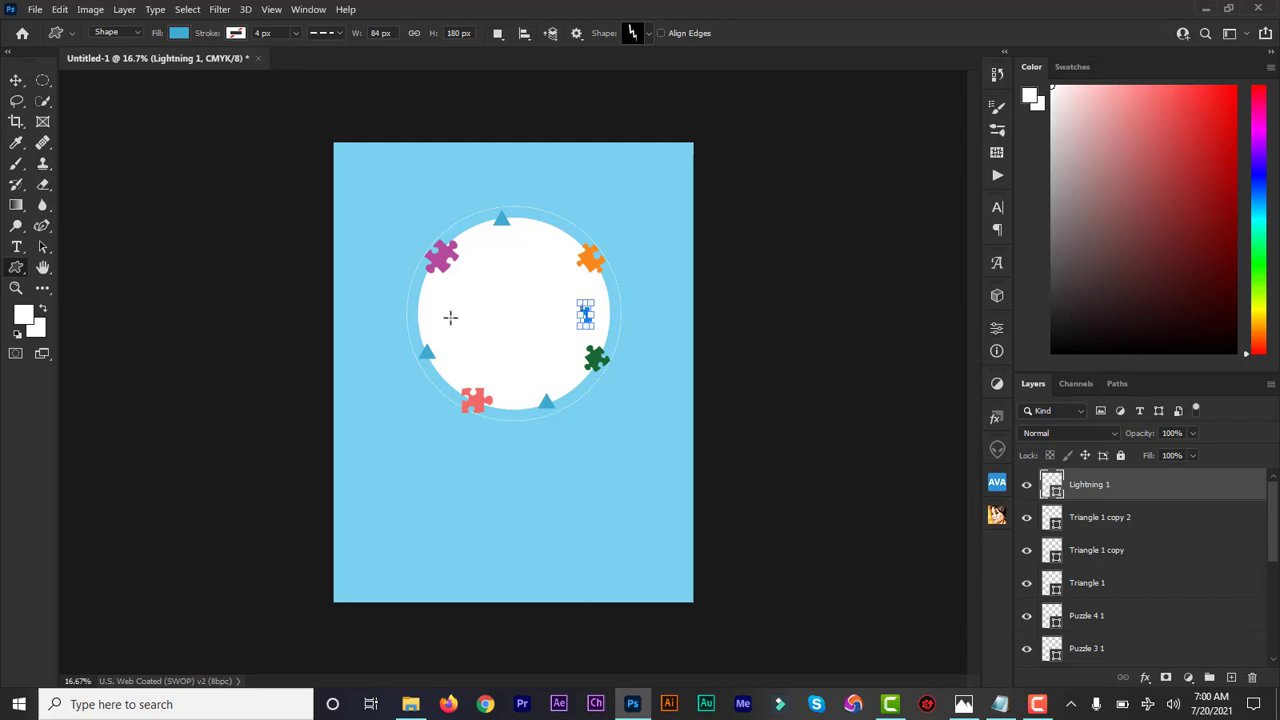
- Draw a second Lightning shape, about 78 by 167 px, inside the white circle near its left edge
left_click_drag(450, 317, 457, 344)
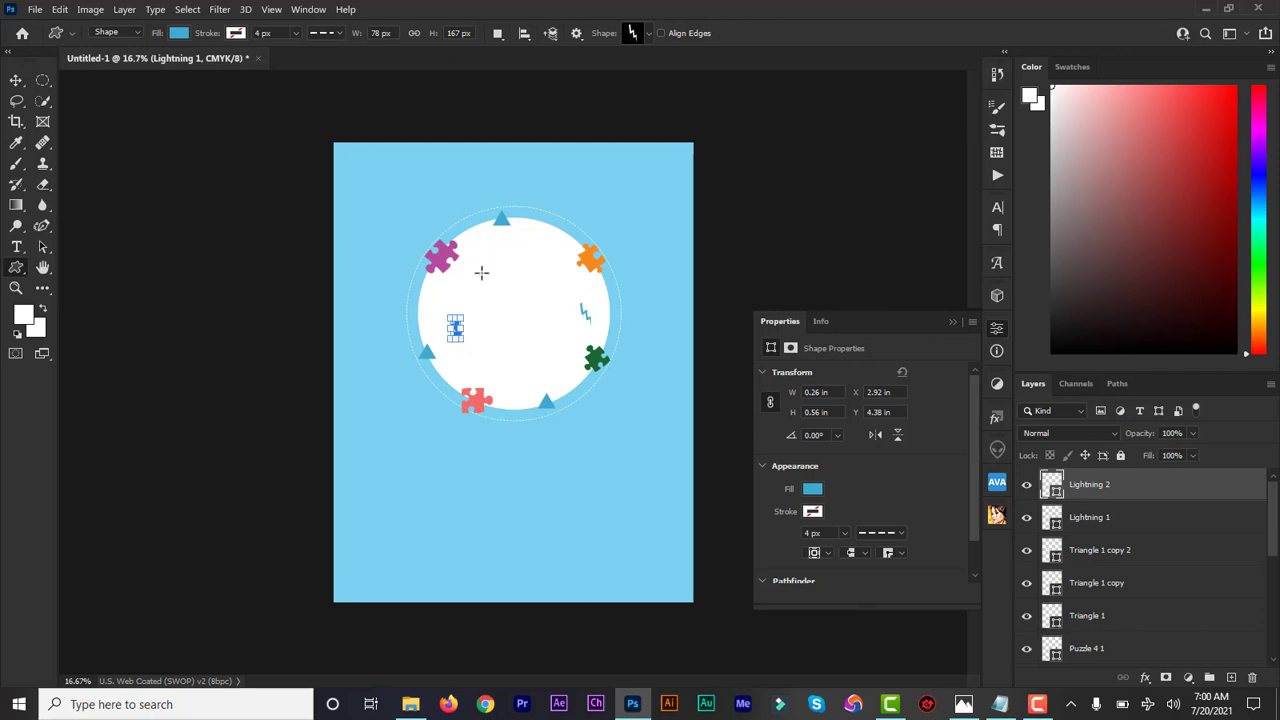
left_click(952, 322)
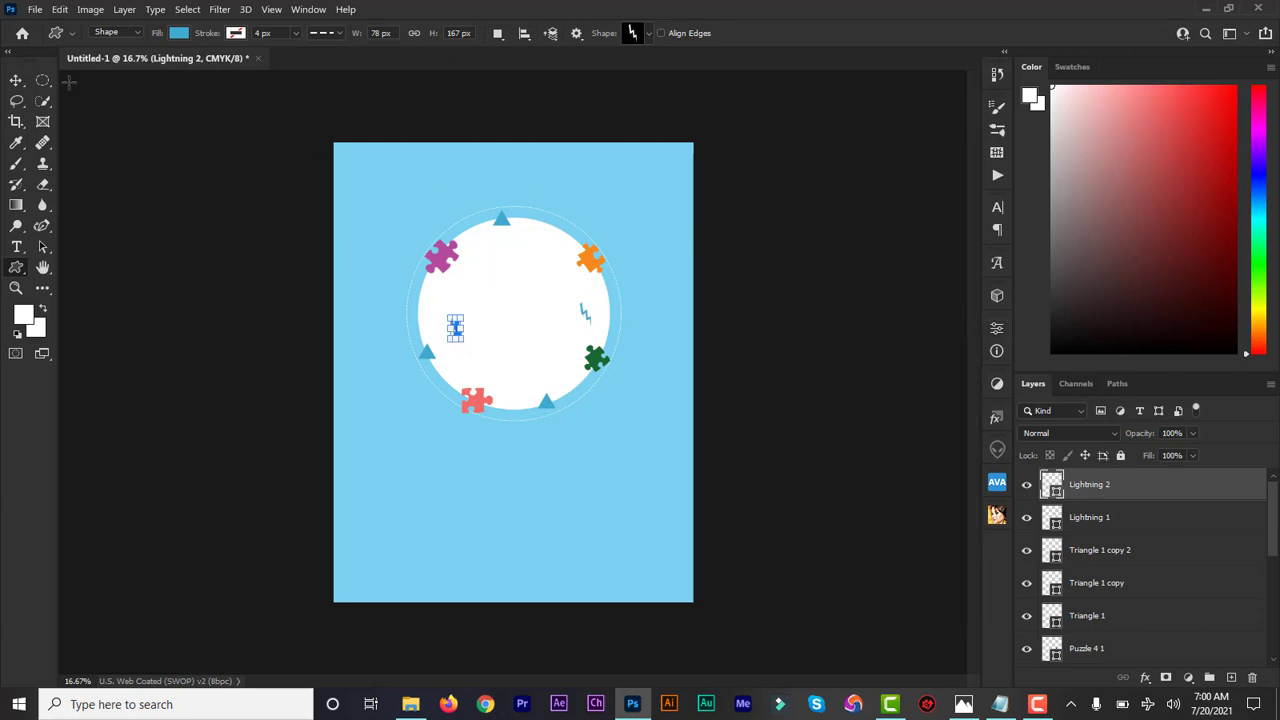
left_click(17, 83)
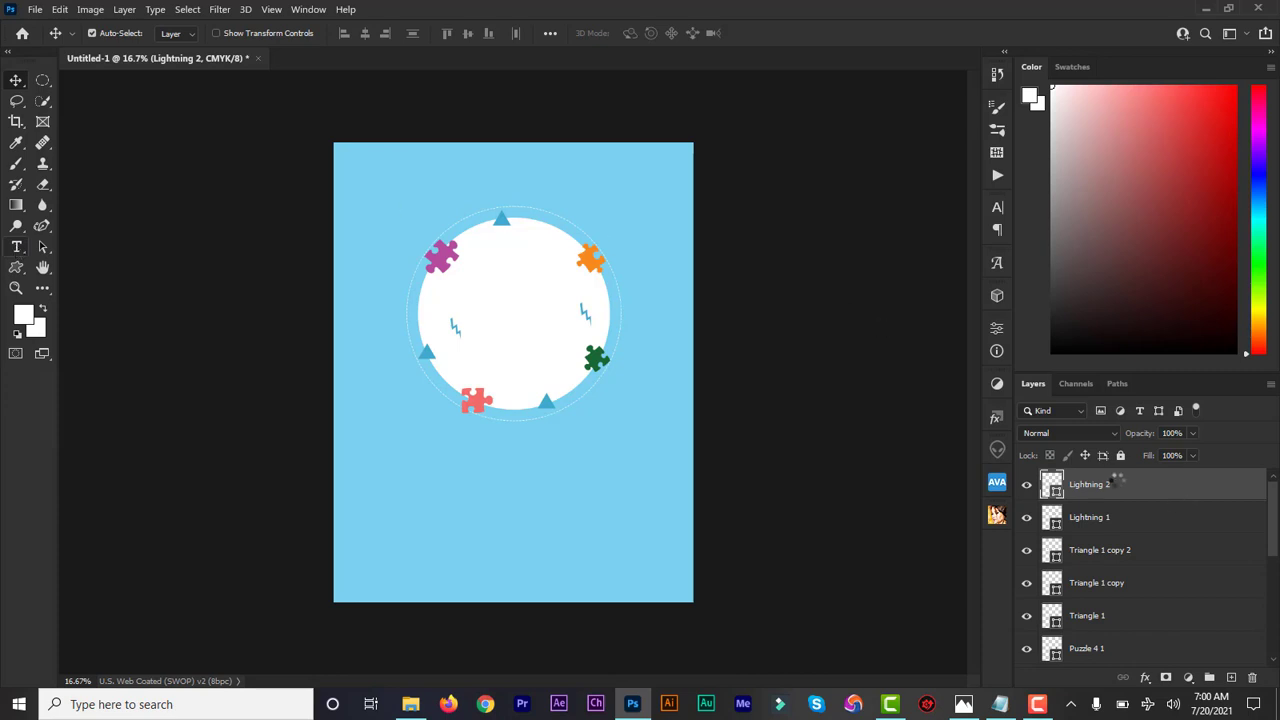
- Group all the lightning, triangle and puzzle piece layers into a group named "shapes"
left_click(1111, 485)
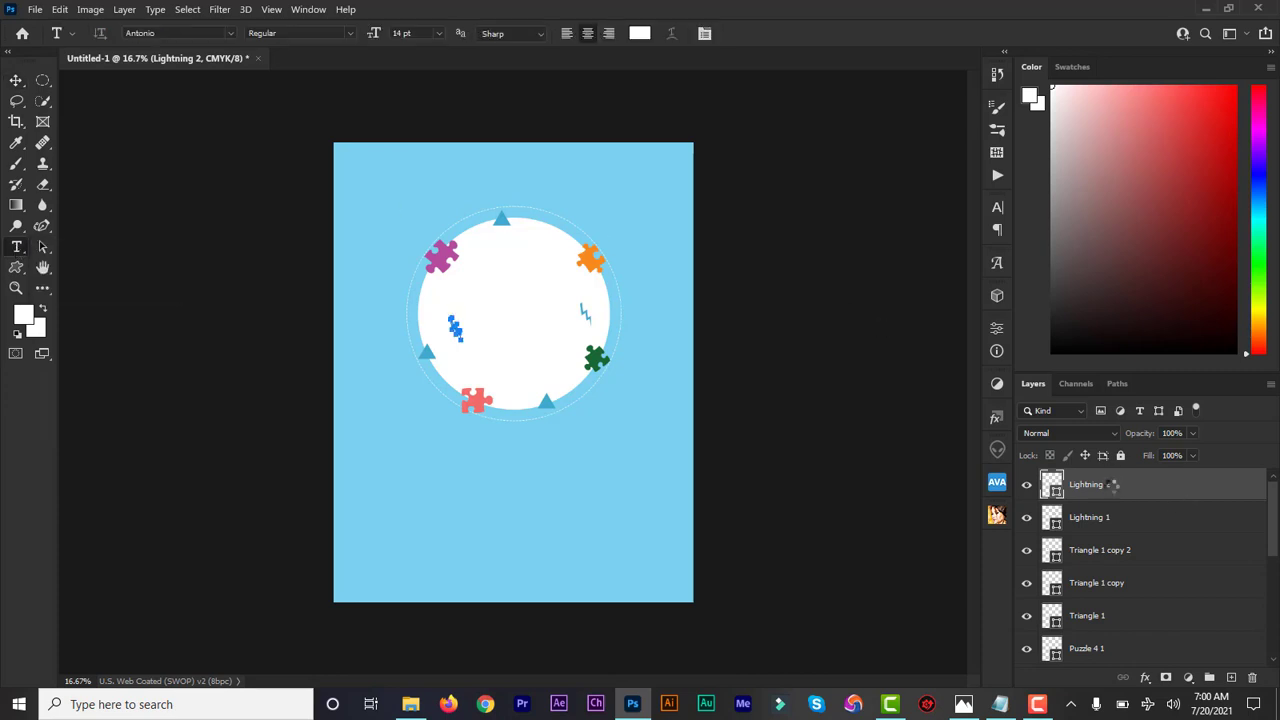
left_click_drag(1272, 542, 1276, 630)
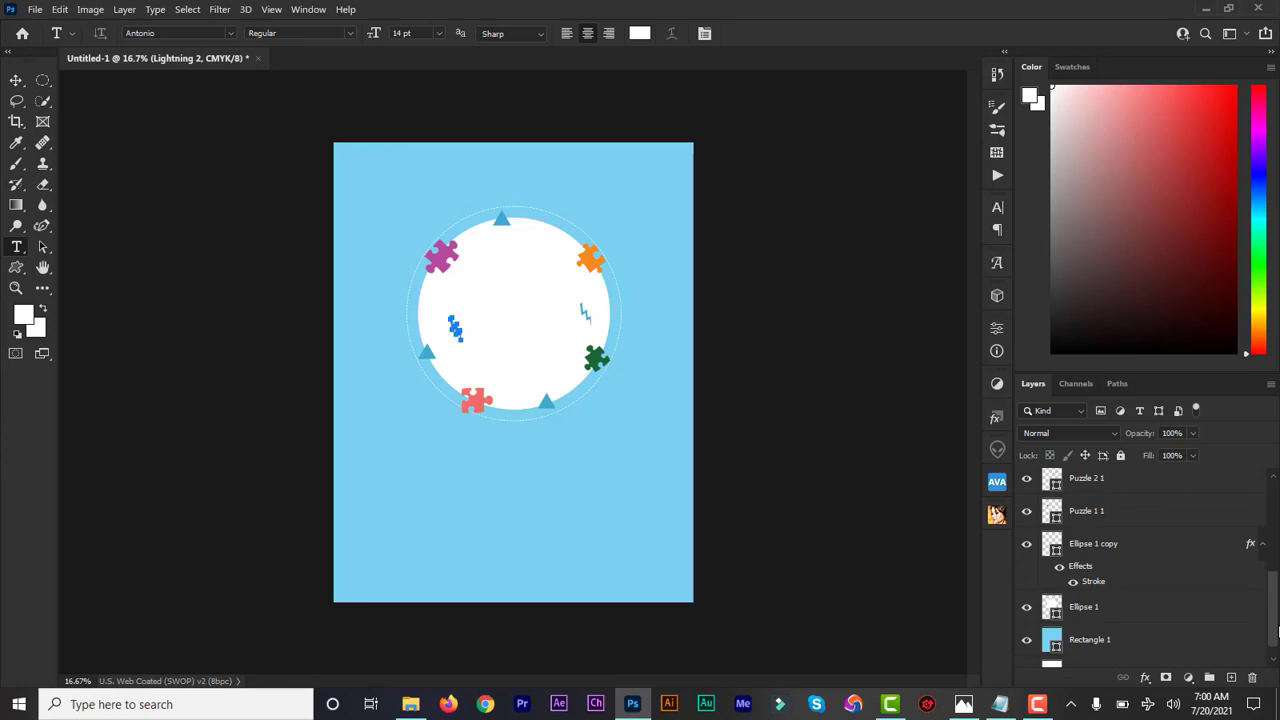
left_click(1102, 514, "shift")
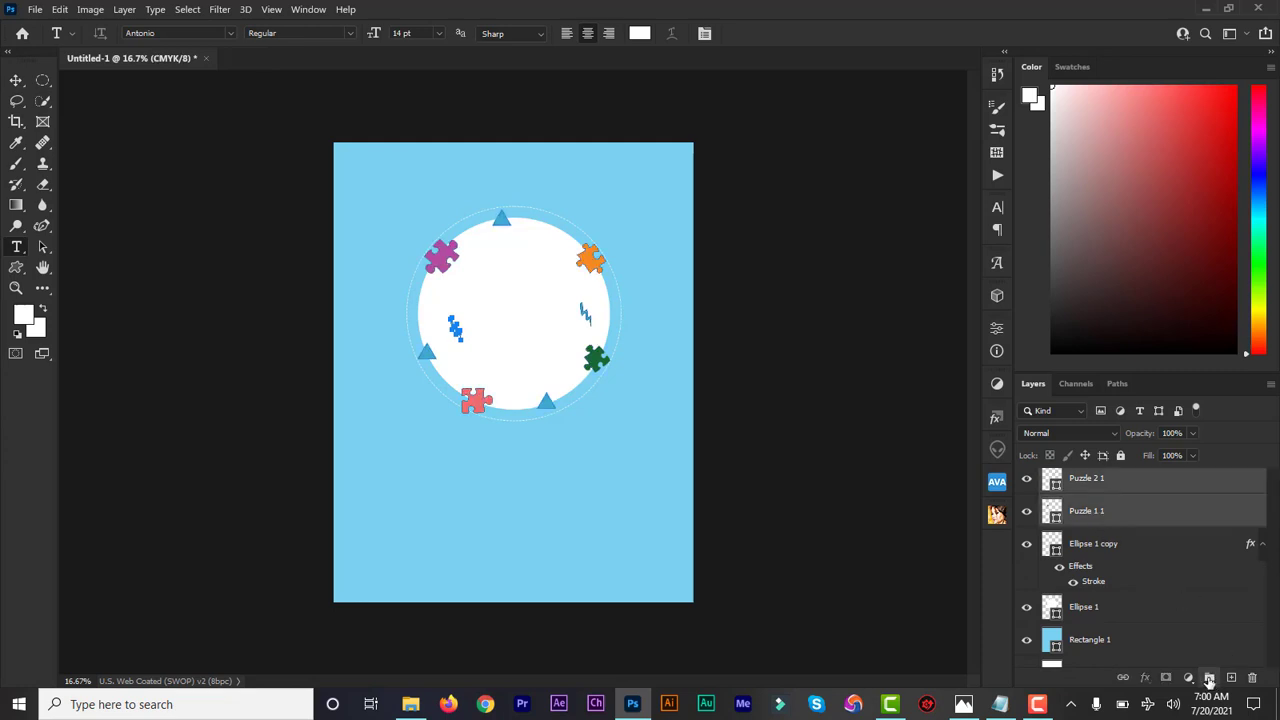
left_click(1208, 678)
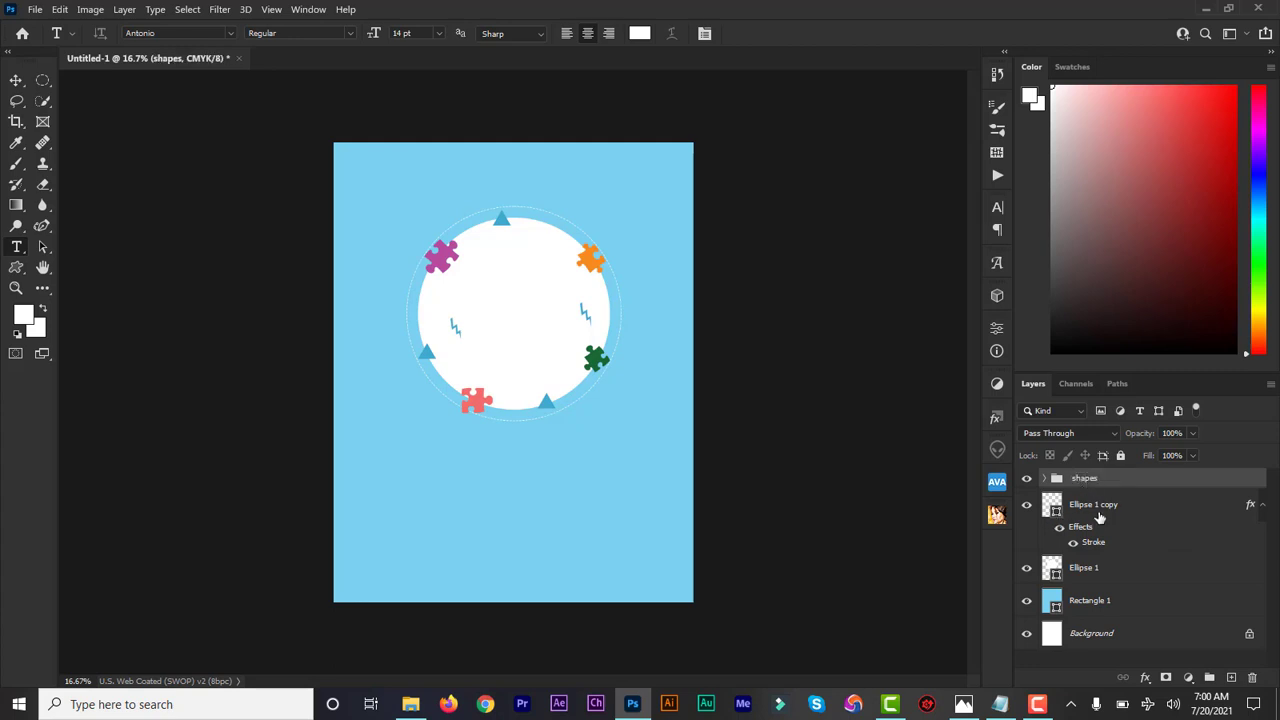
- Add a text layer reading "Let's" above the shapes group, in the upper-left part of the white circle
left_click(1097, 510)
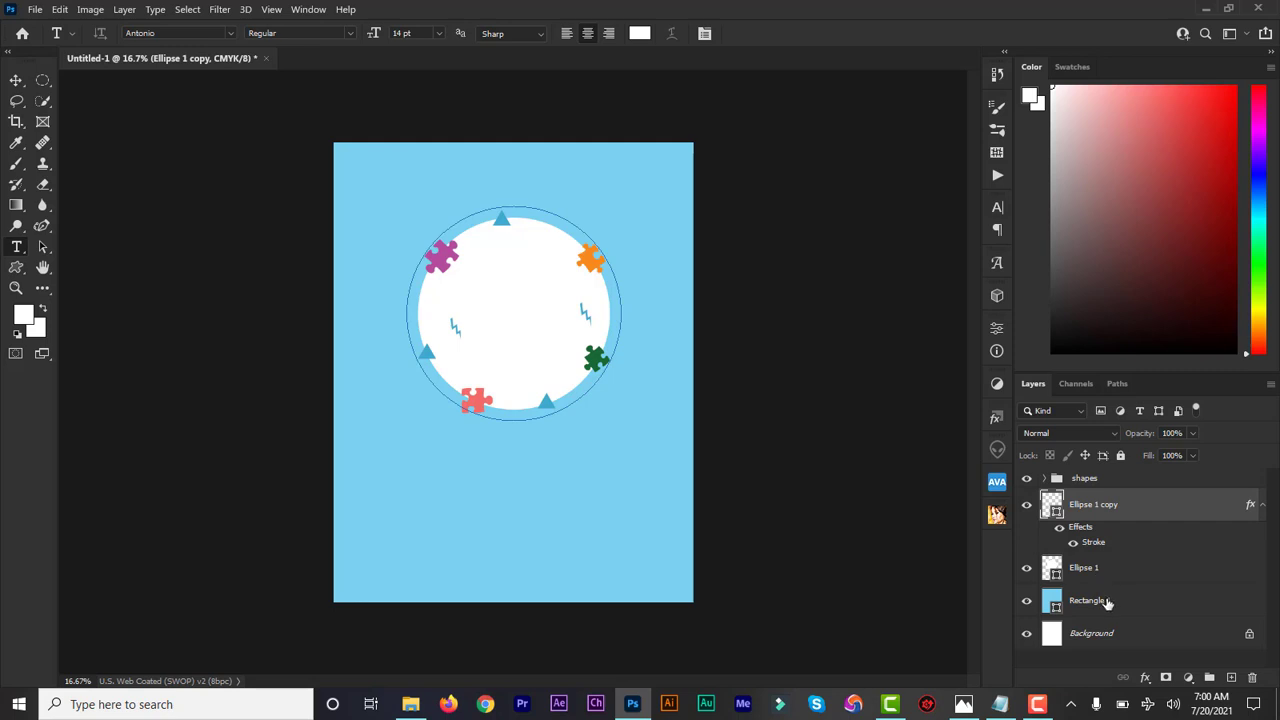
left_click(1085, 482)
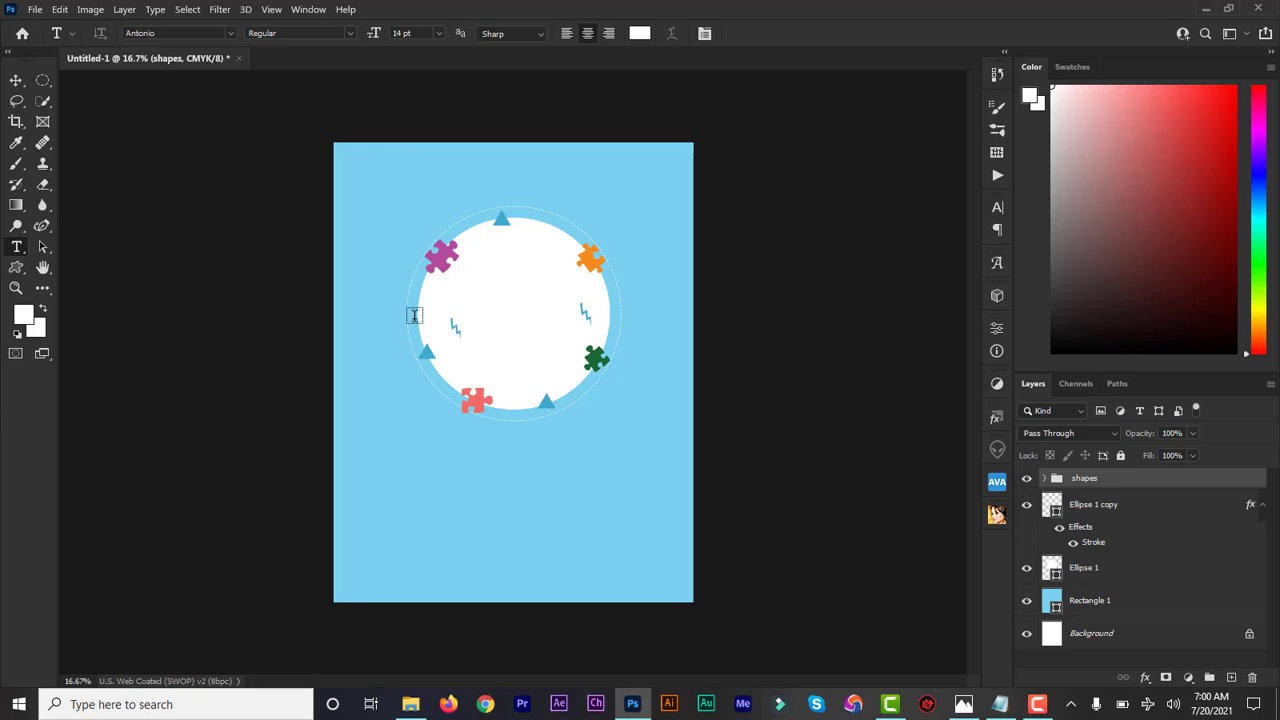
key("Return")
left_click(477, 258)
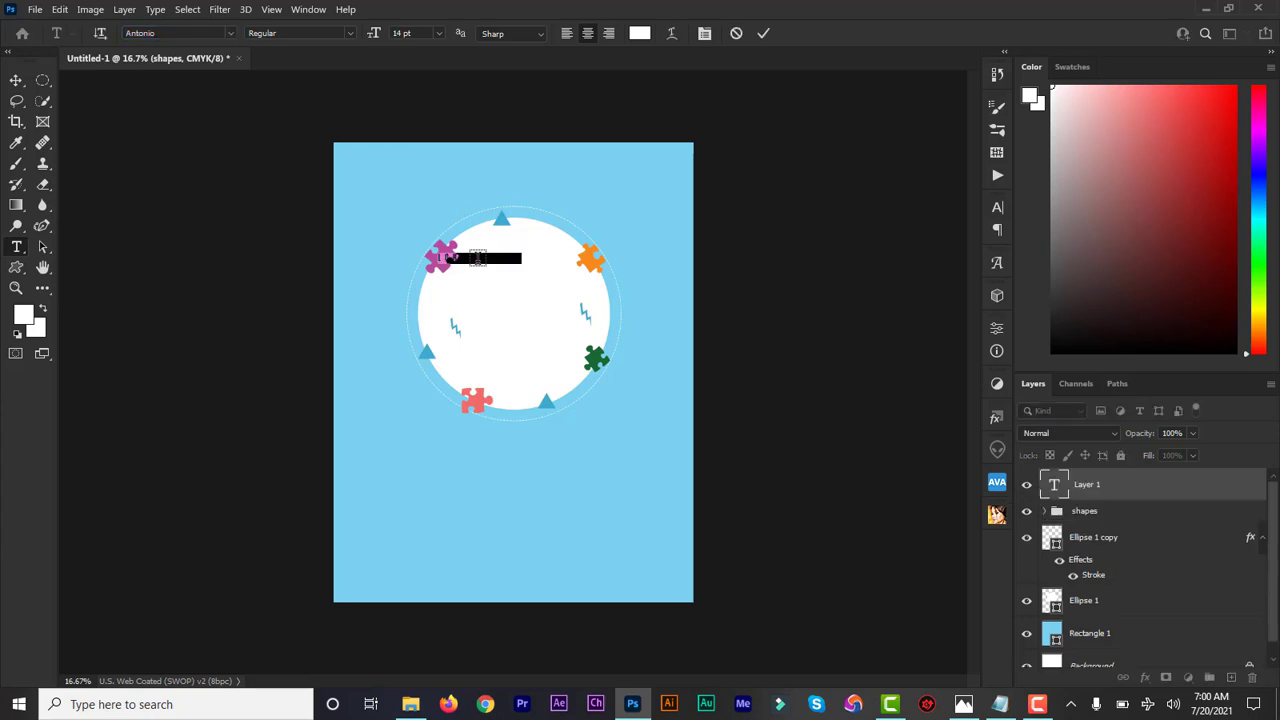
key("BackSpace")
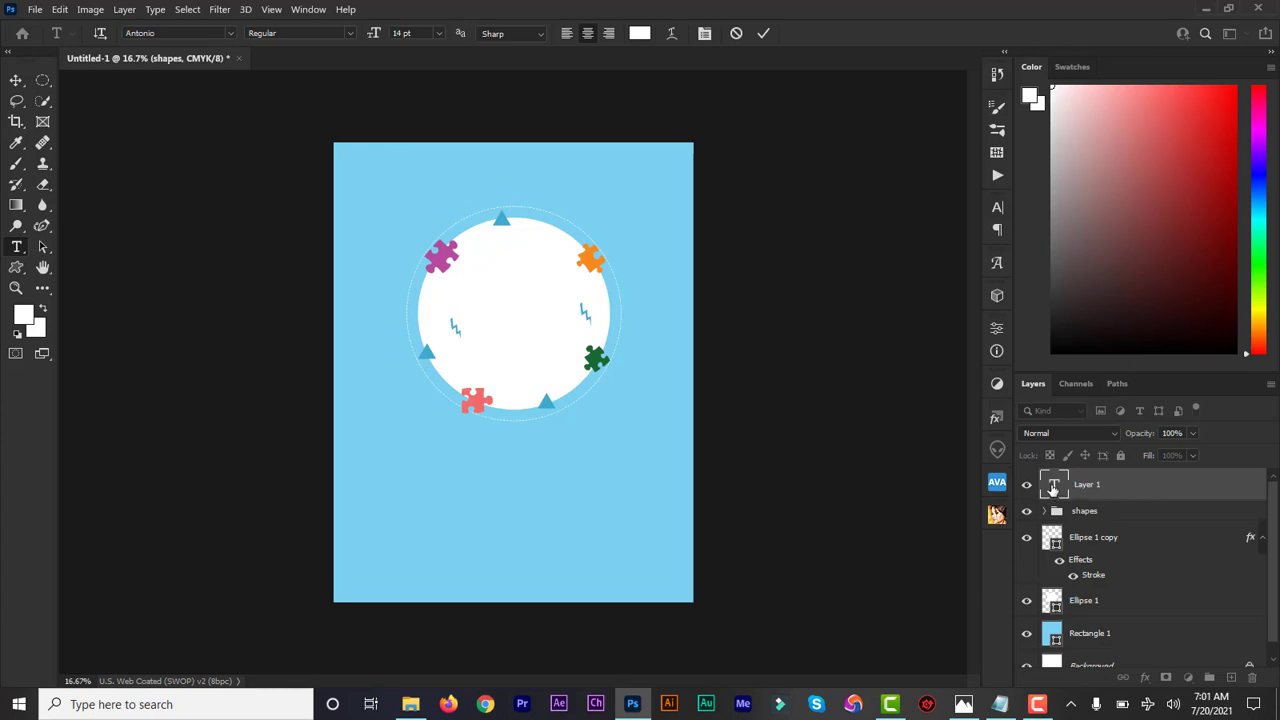
type("Let's")
- Set the colour of the "Let's" text to dark blue 14384c
key("ctrl+a")
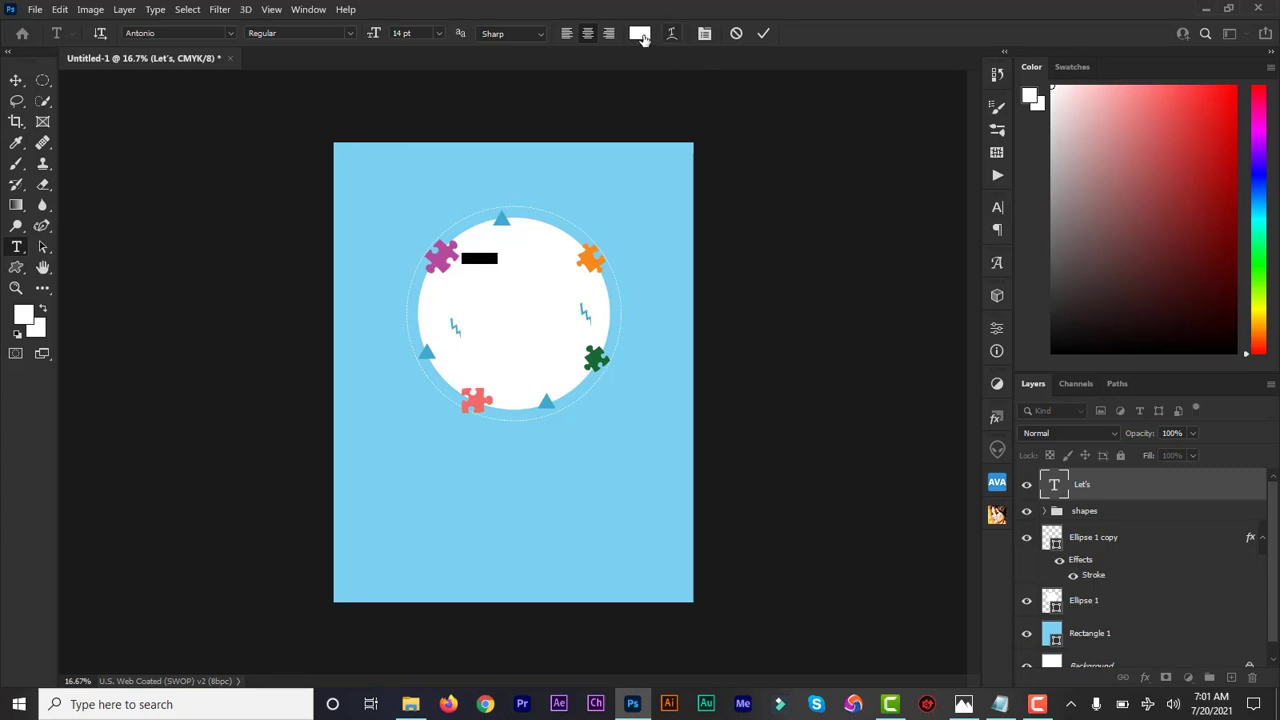
left_click(640, 34)
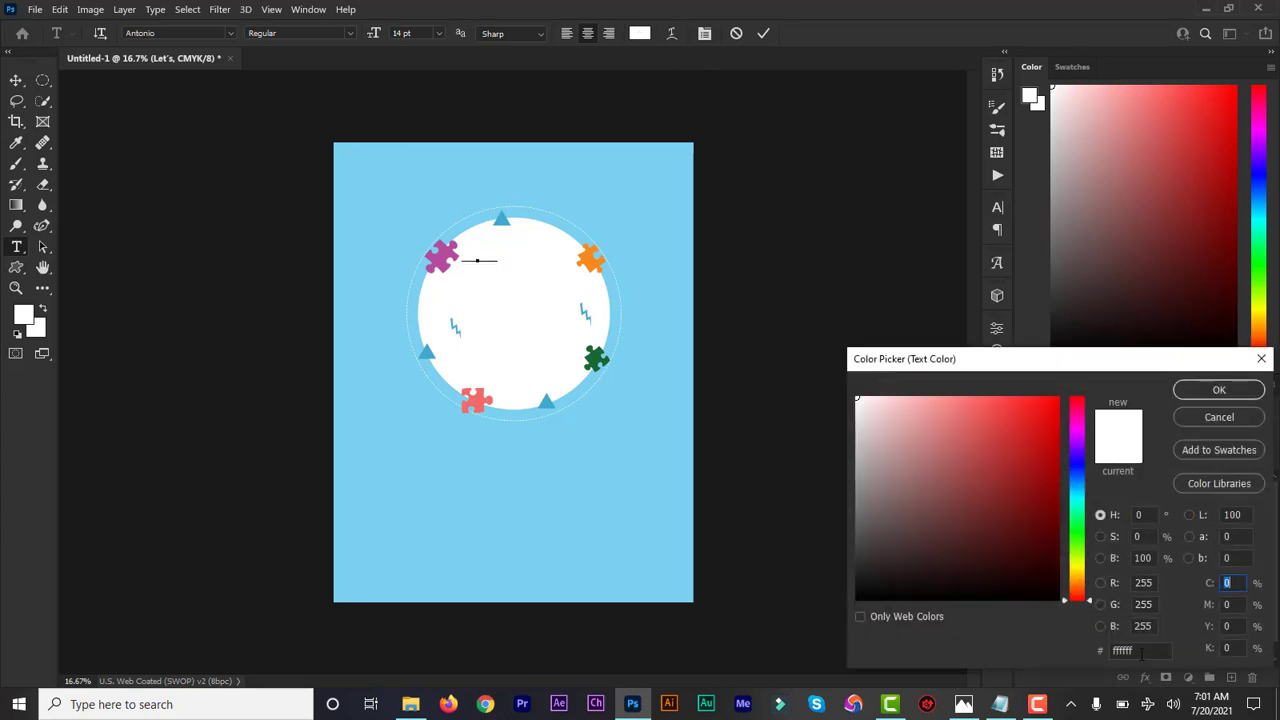
left_click_drag(1122, 651, 1106, 651)
type("14")
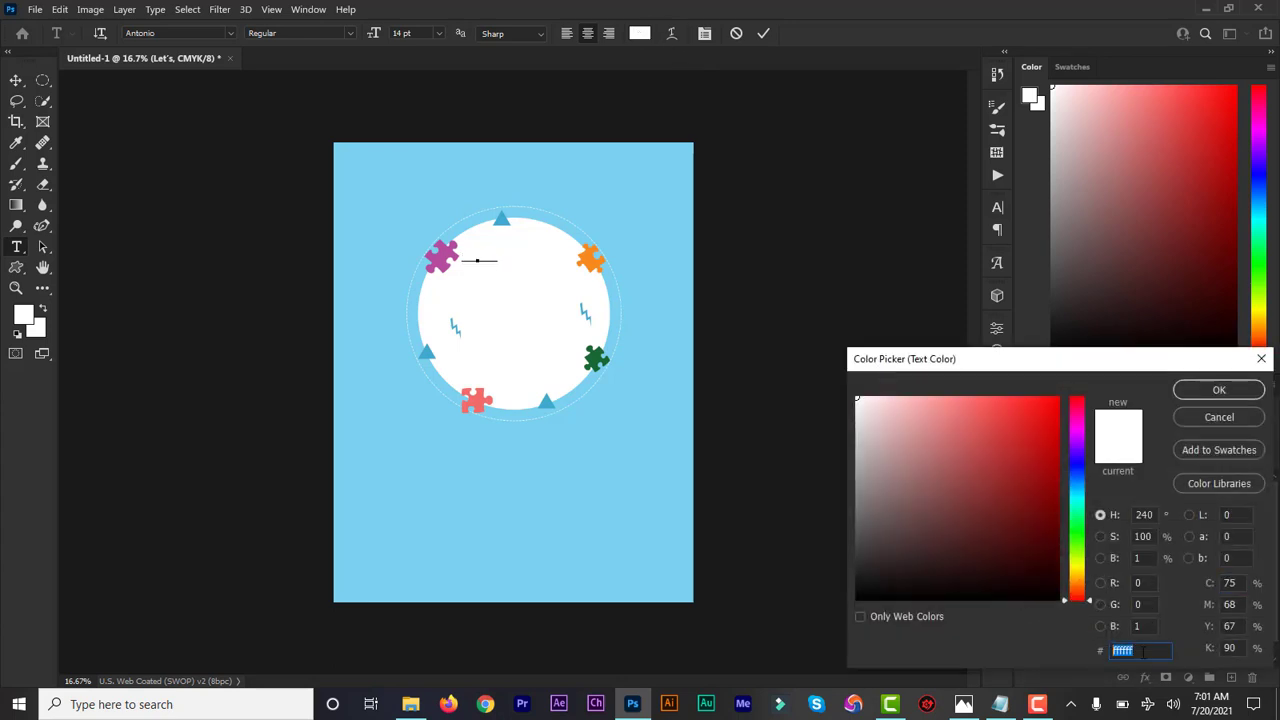
type("3")
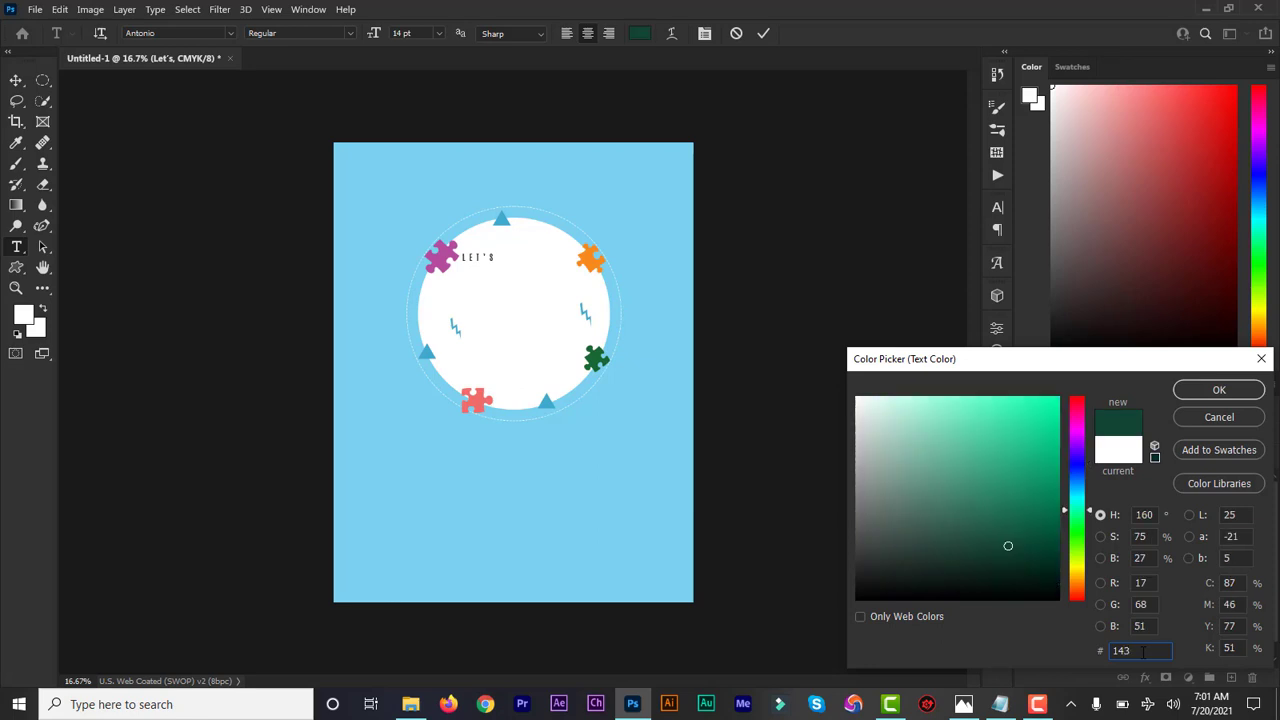
type("84c")
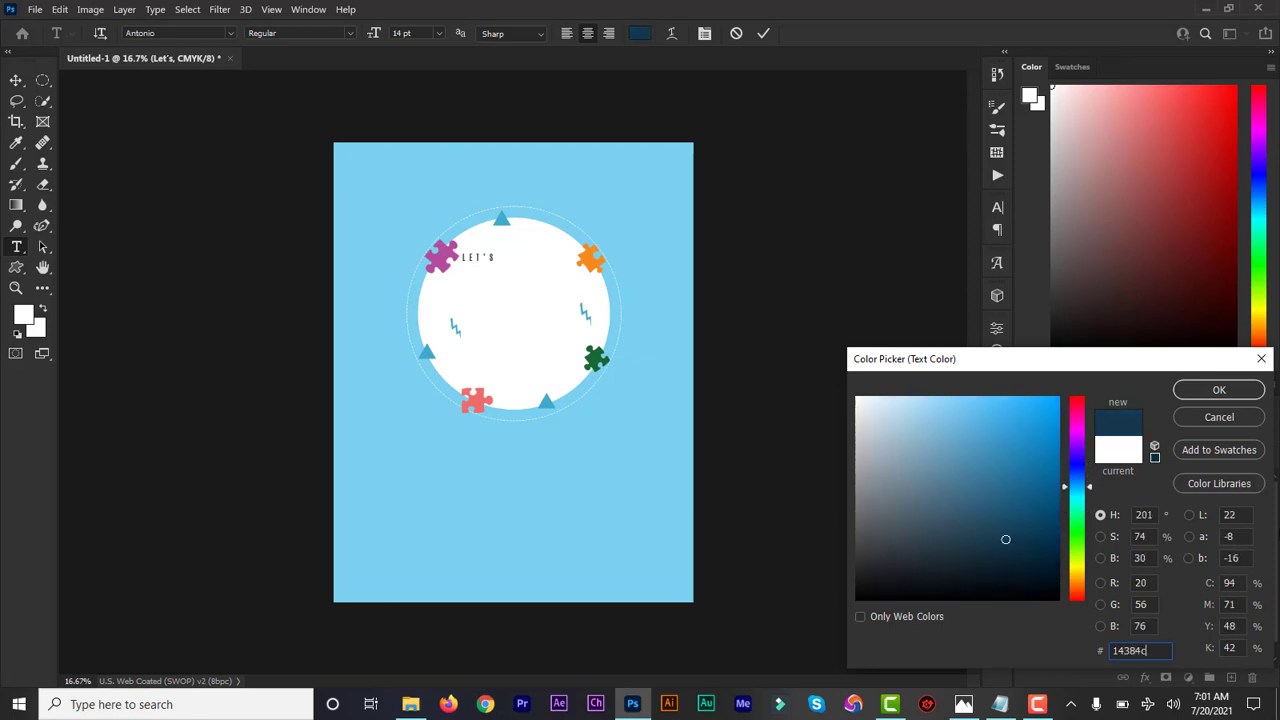
left_click(1217, 391)
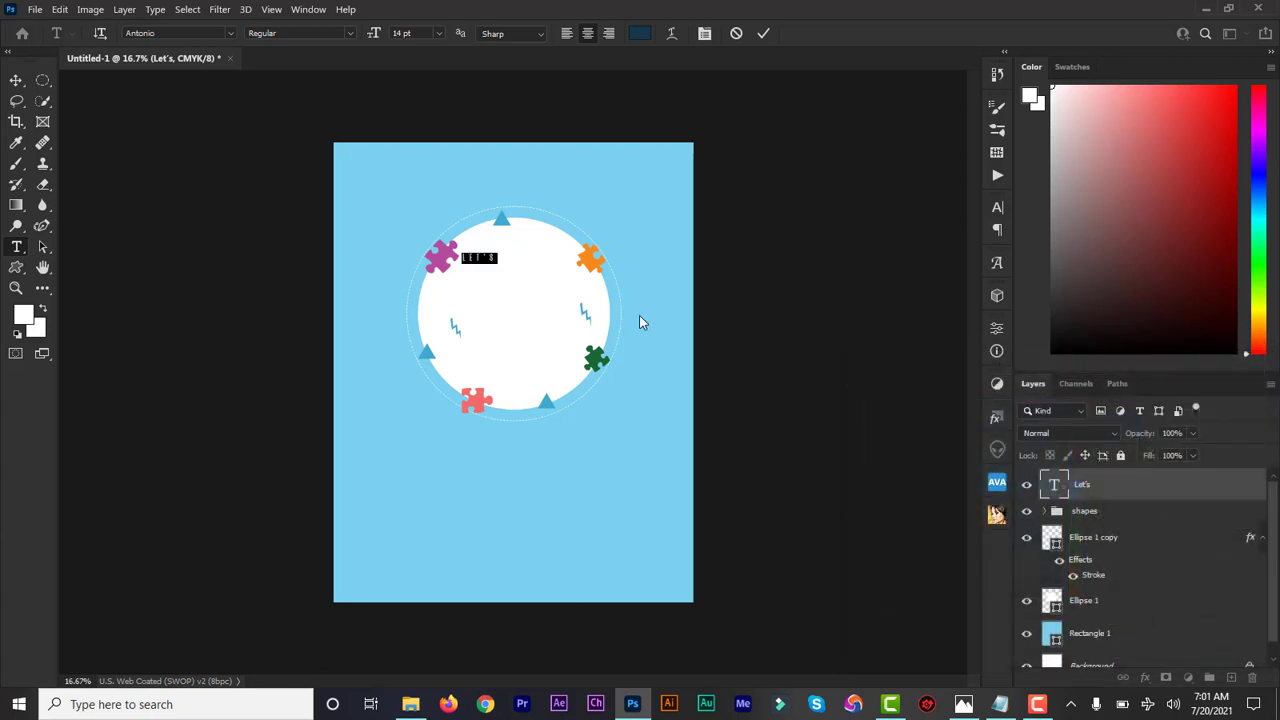
- Change the "Let's" text to the Playfair Display Regular font and enlarge it to 70 pt
double_click(1055, 487)
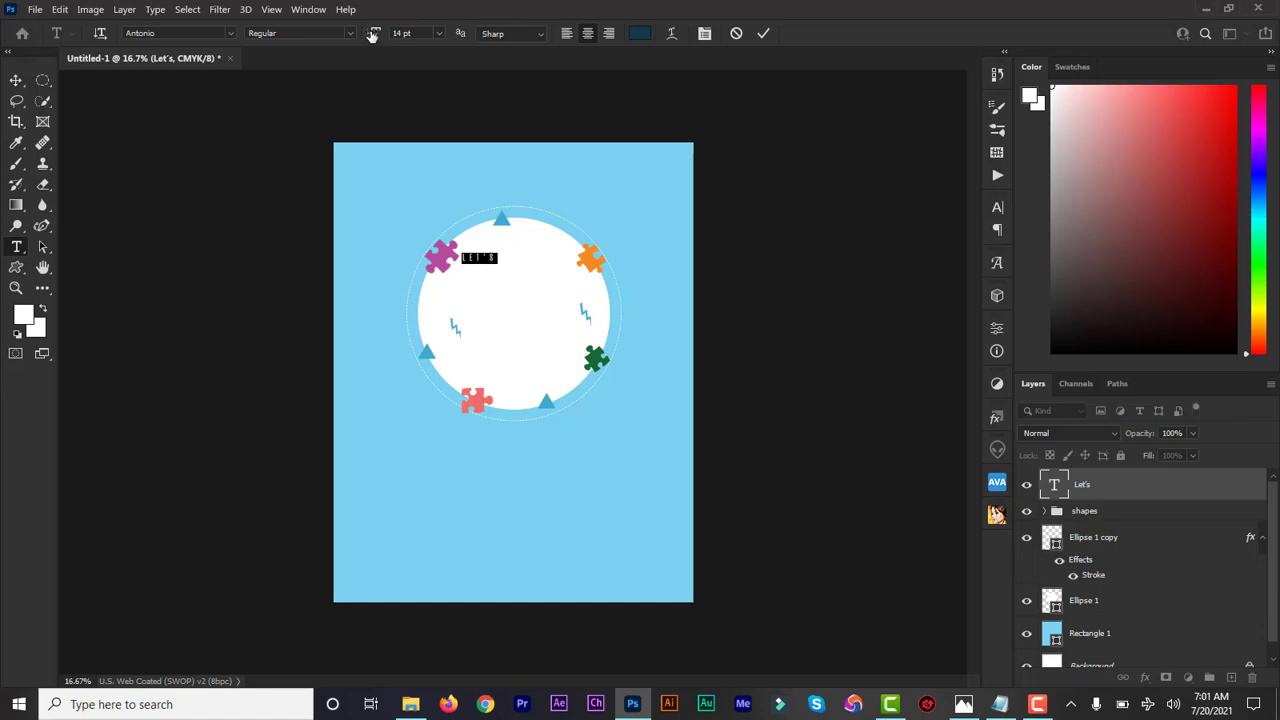
left_click(166, 33)
type("playfa")
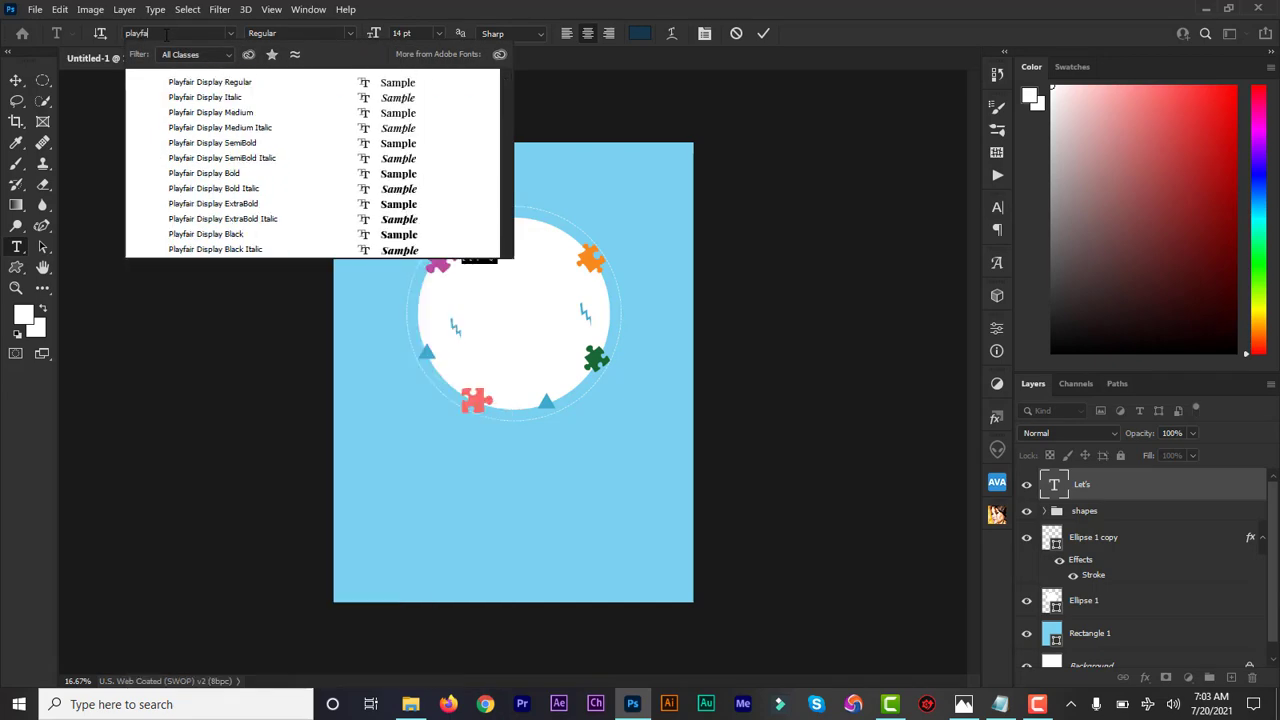
left_click(244, 84)
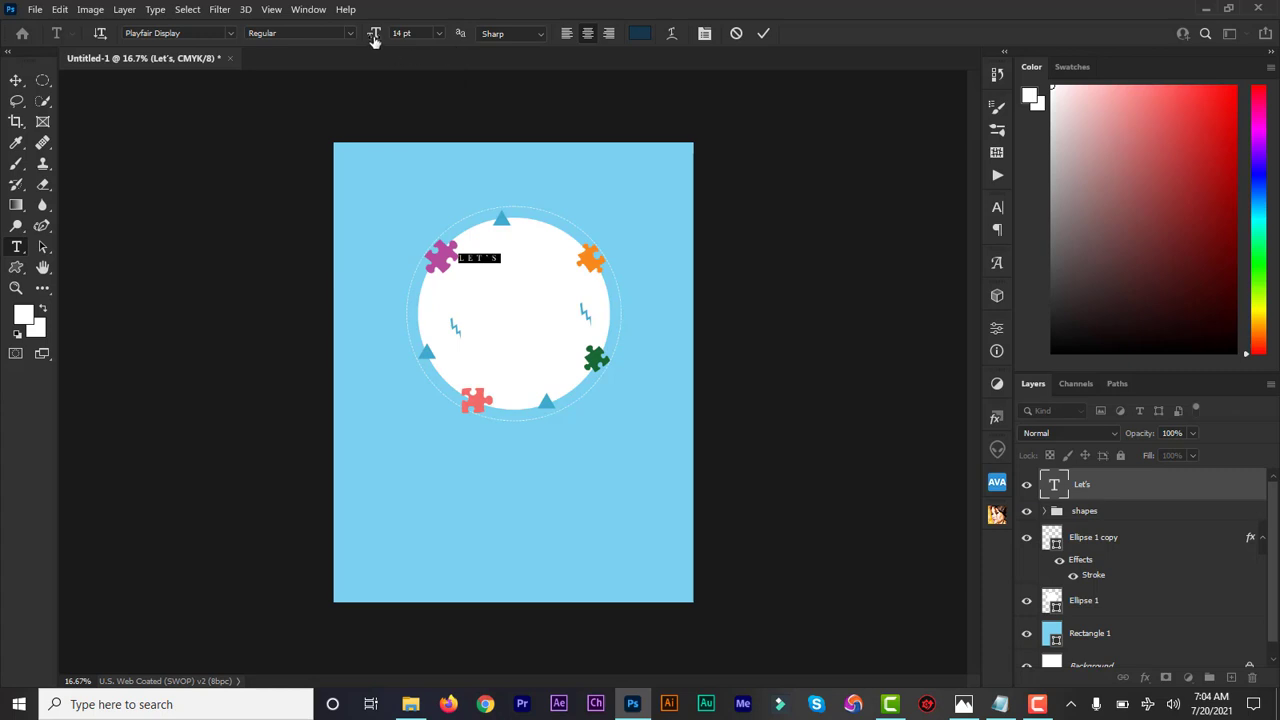
left_click_drag(378, 35, 419, 41)
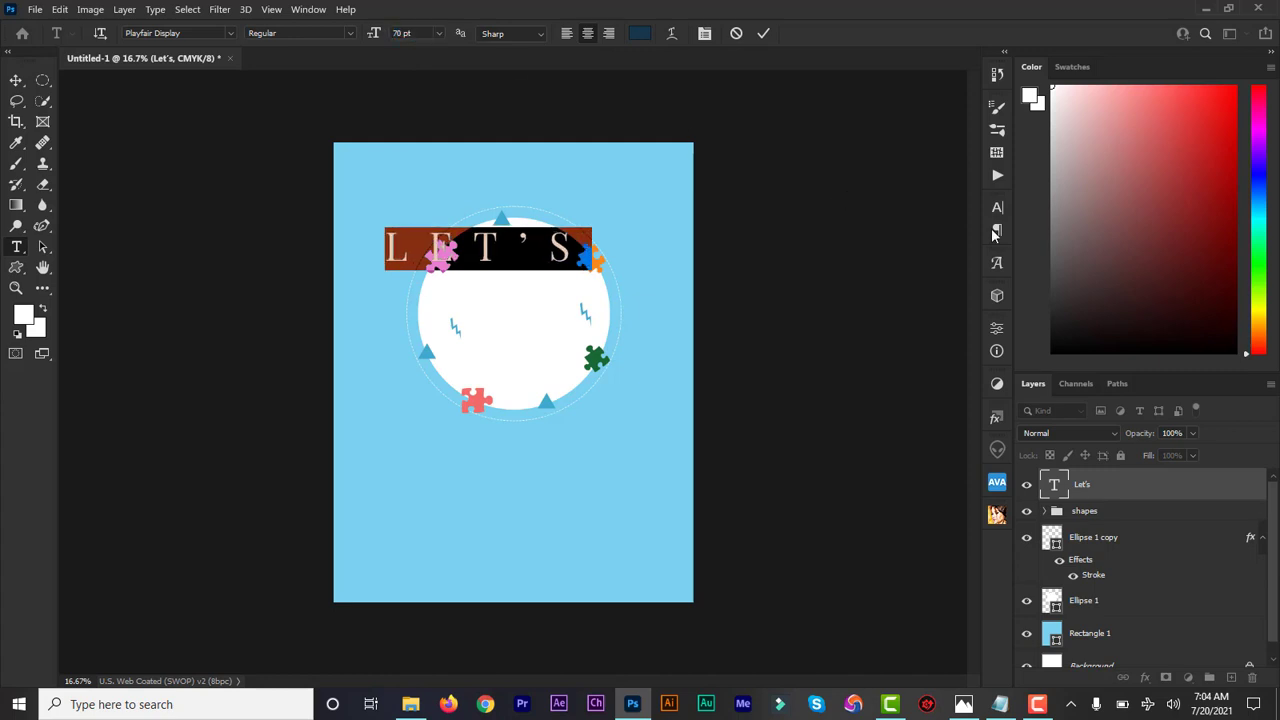
- Set the tracking of the "Let's" text to 0 and turn off All Caps
left_click(996, 210)
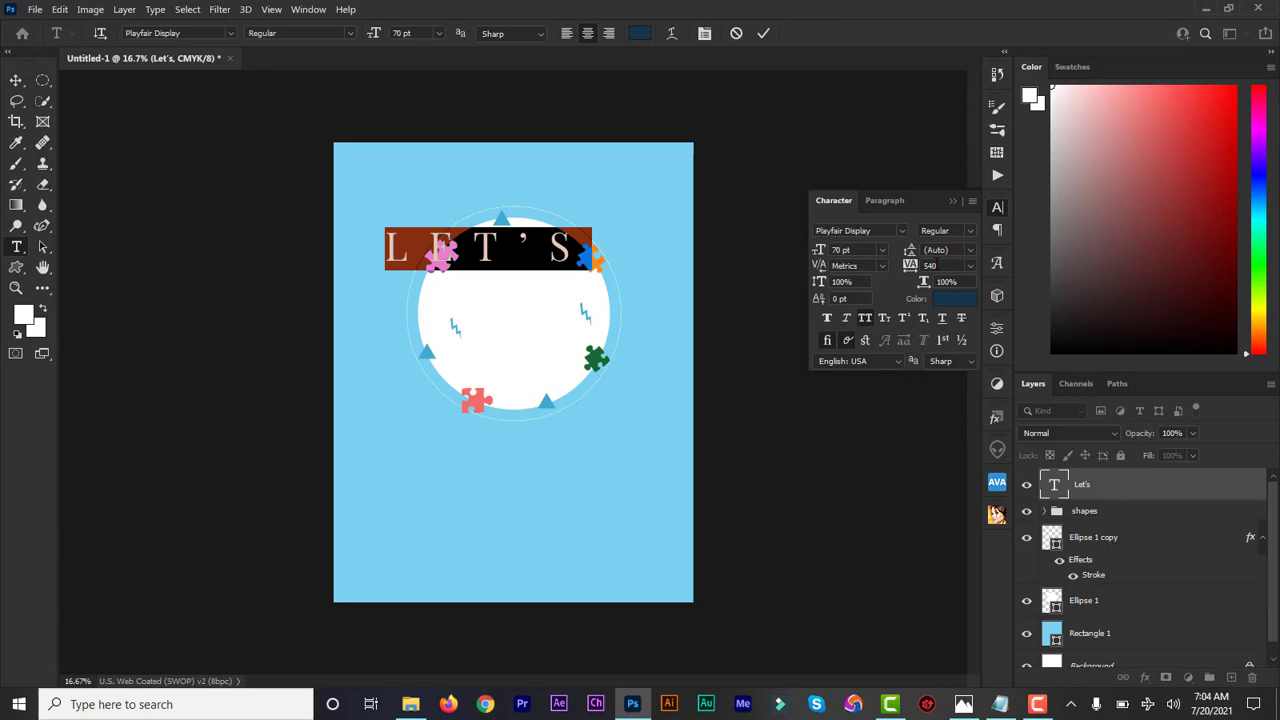
left_click_drag(912, 266, 917, 268)
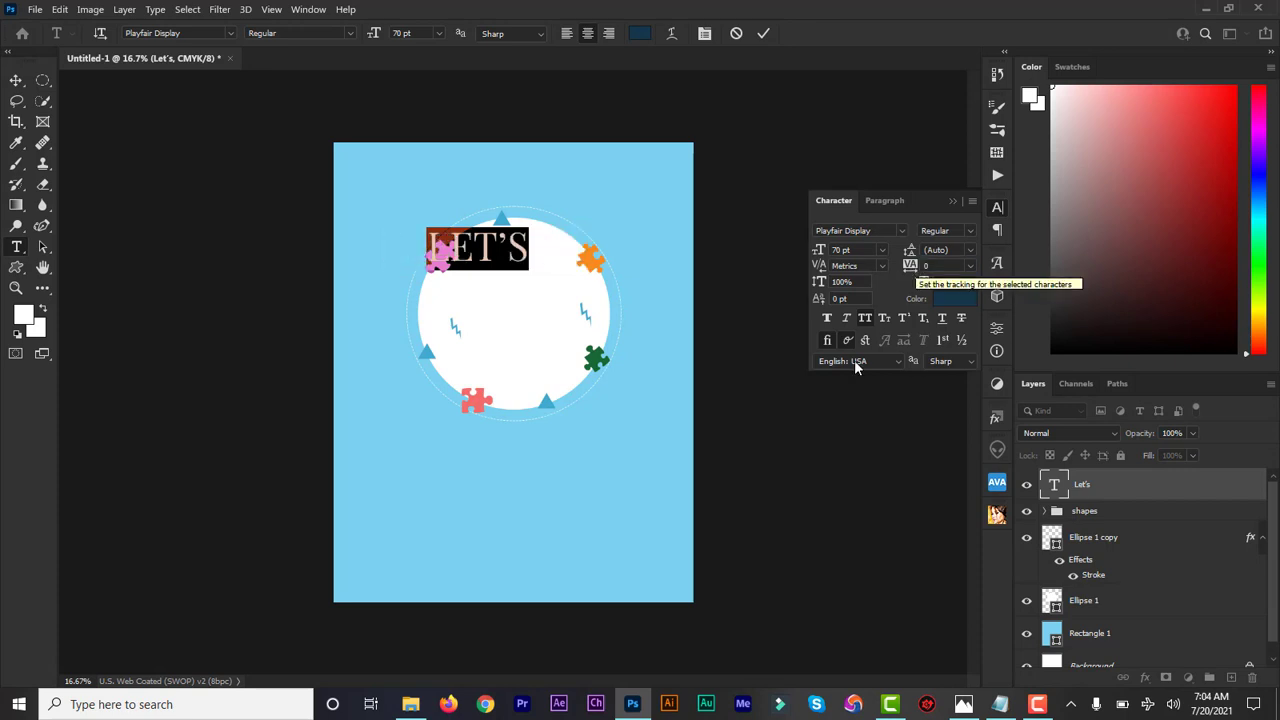
left_click(864, 320)
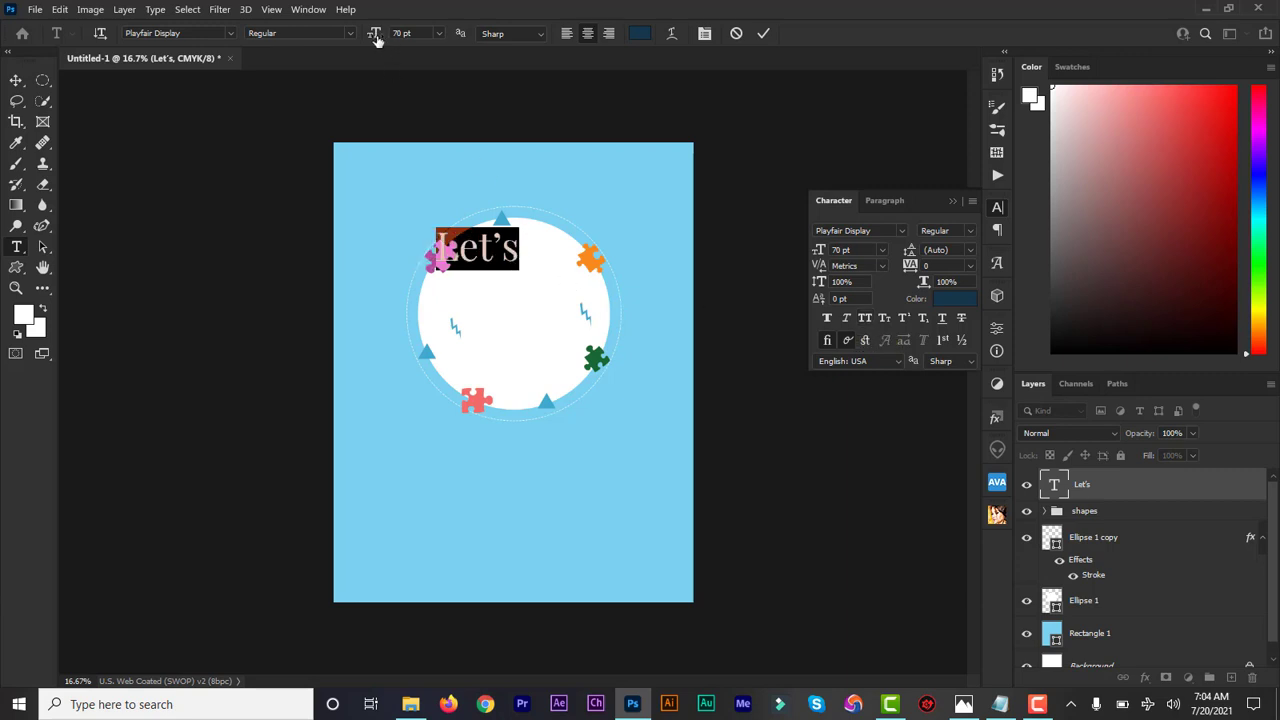
- Enlarge "Let's" to 73 pt and centre it near the top of the white circle, between the two upper puzzle pieces
left_click_drag(374, 40, 376, 40)
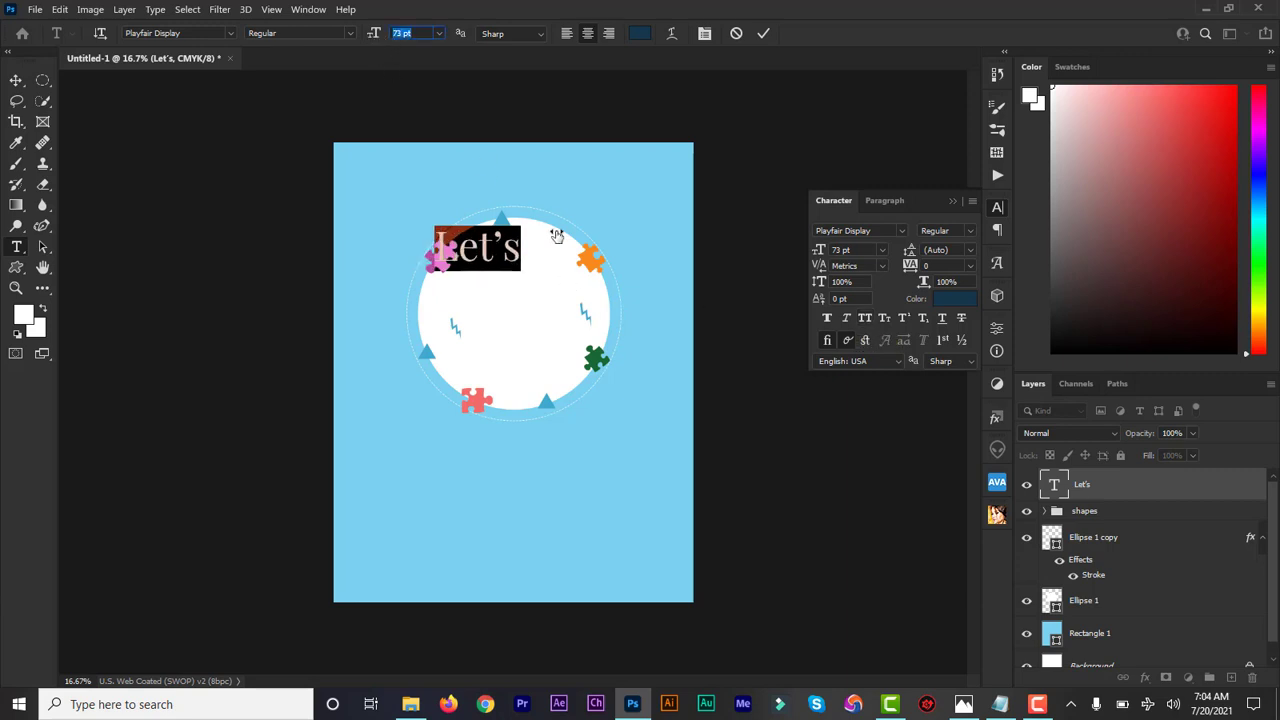
left_click_drag(551, 236, 591, 254)
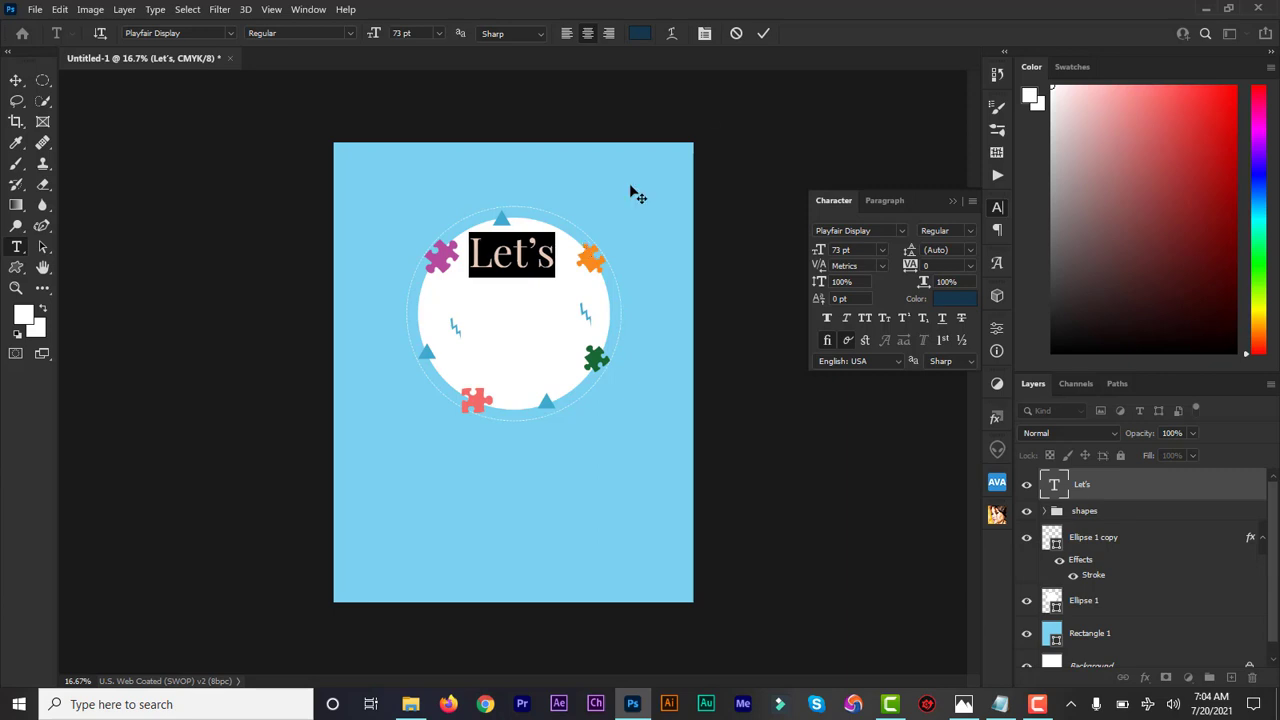
left_click(763, 33)
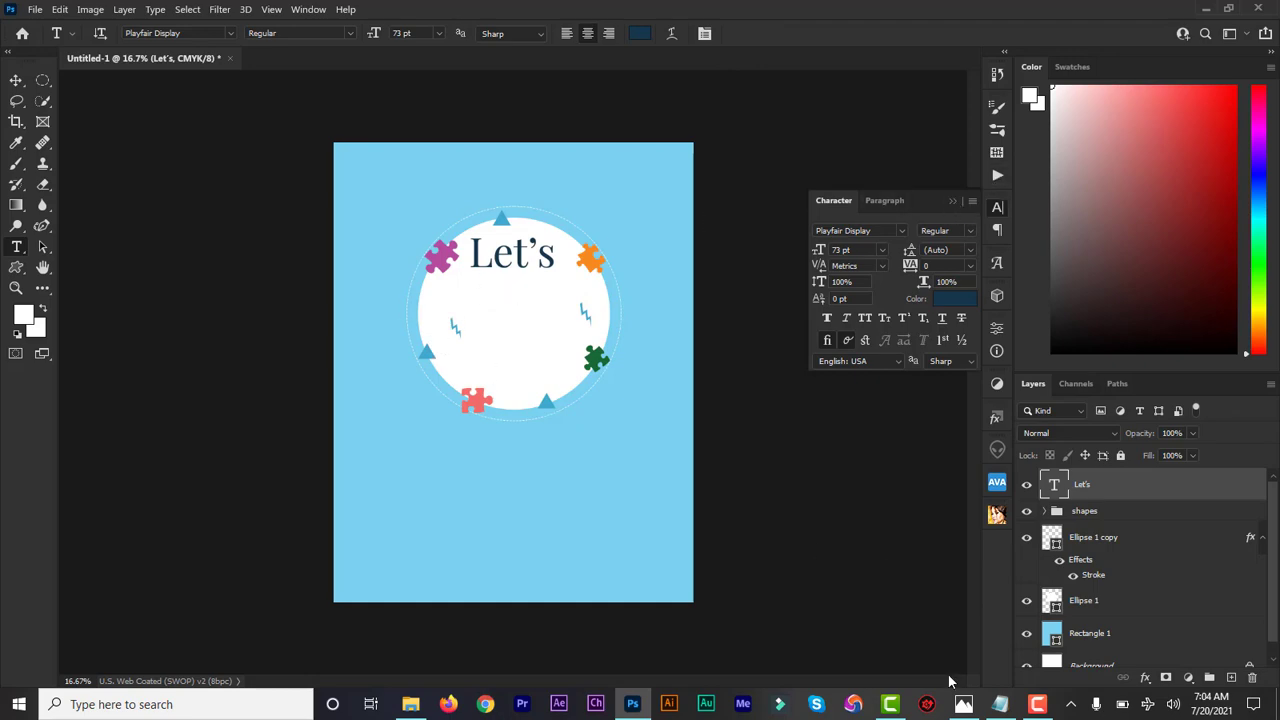
- Check the title wording in the Notepad design notes and add a separate letter "P" at 109 pt below "Let's"
left_click(1000, 704)
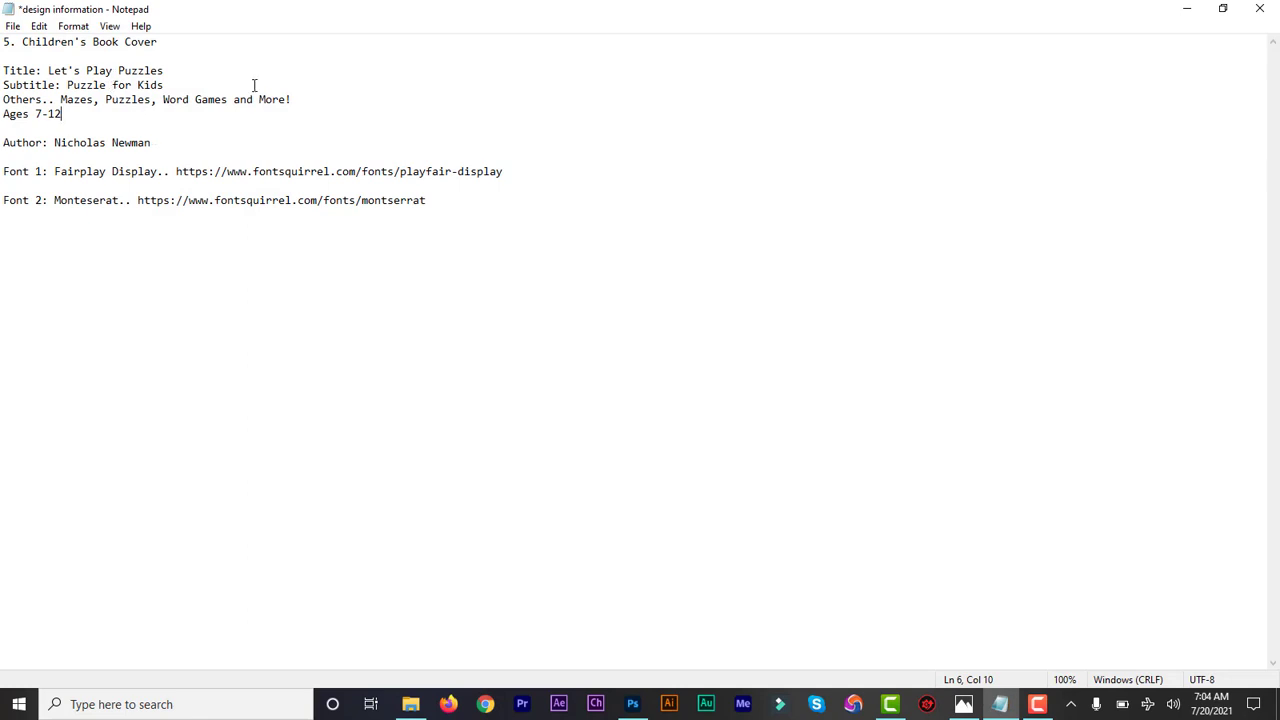
left_click(1186, 12)
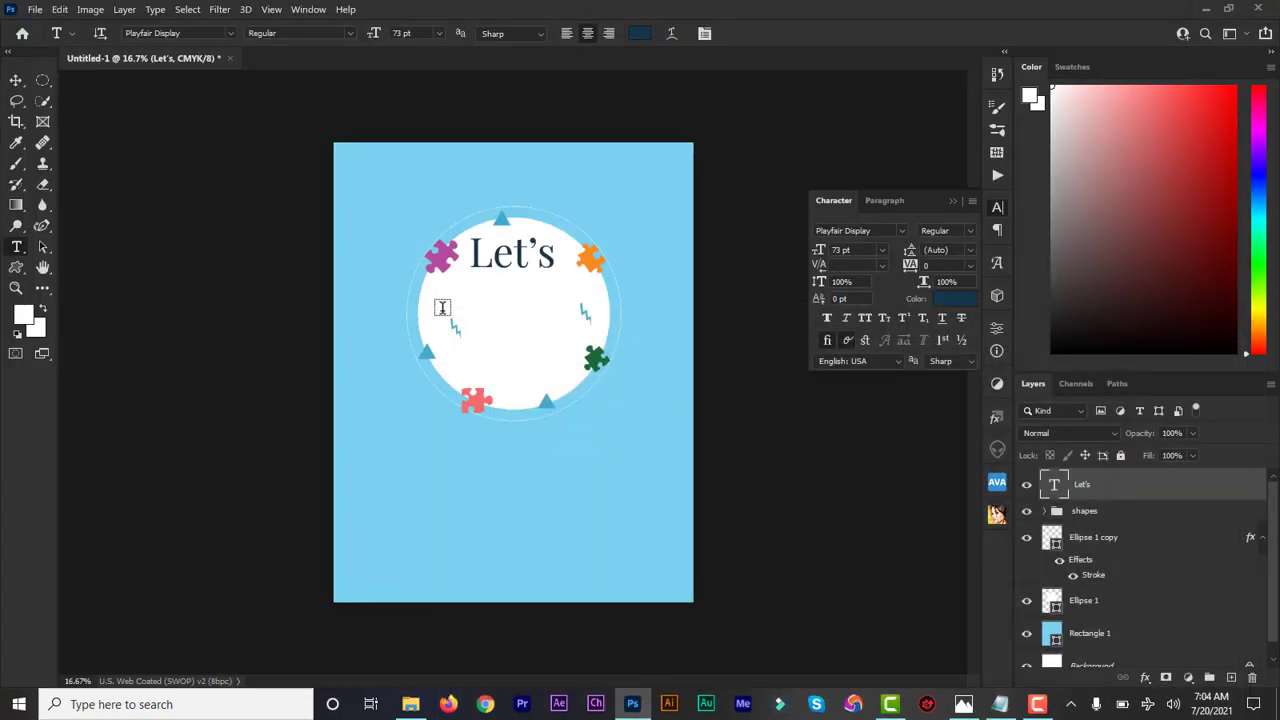
left_click(442, 307)
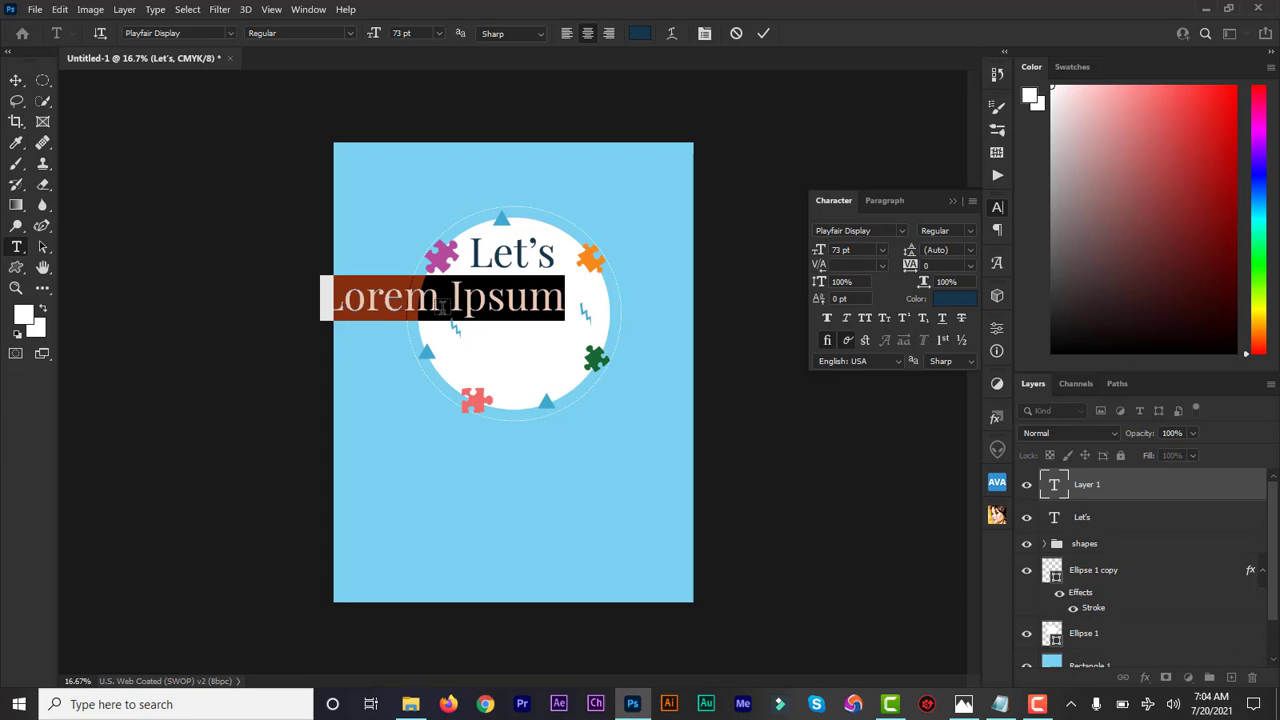
type("P")
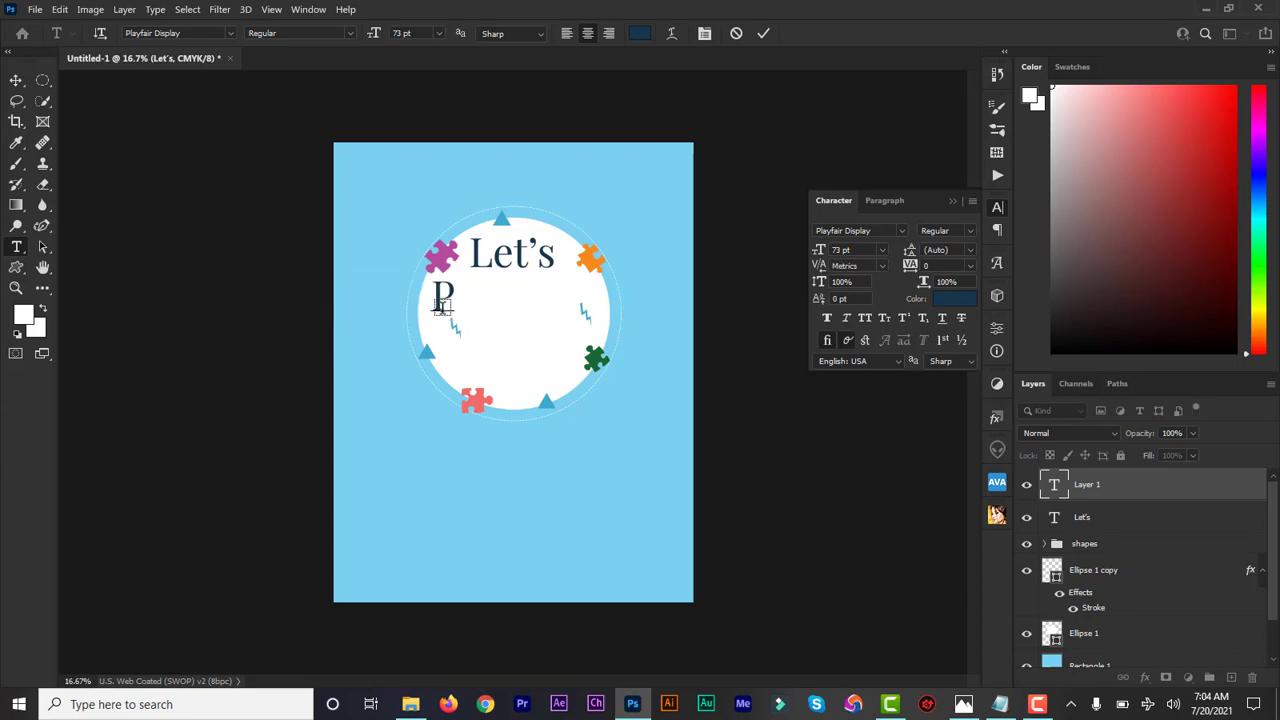
double_click(1052, 487)
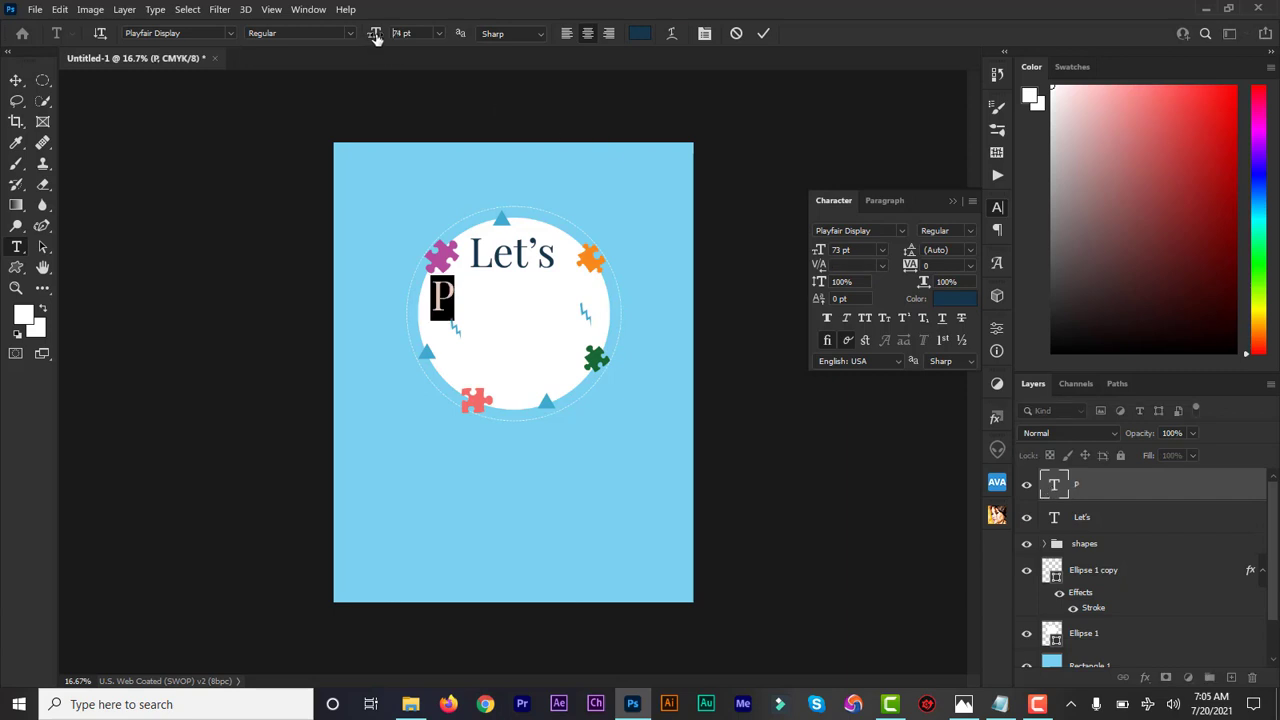
left_click_drag(375, 35, 401, 37)
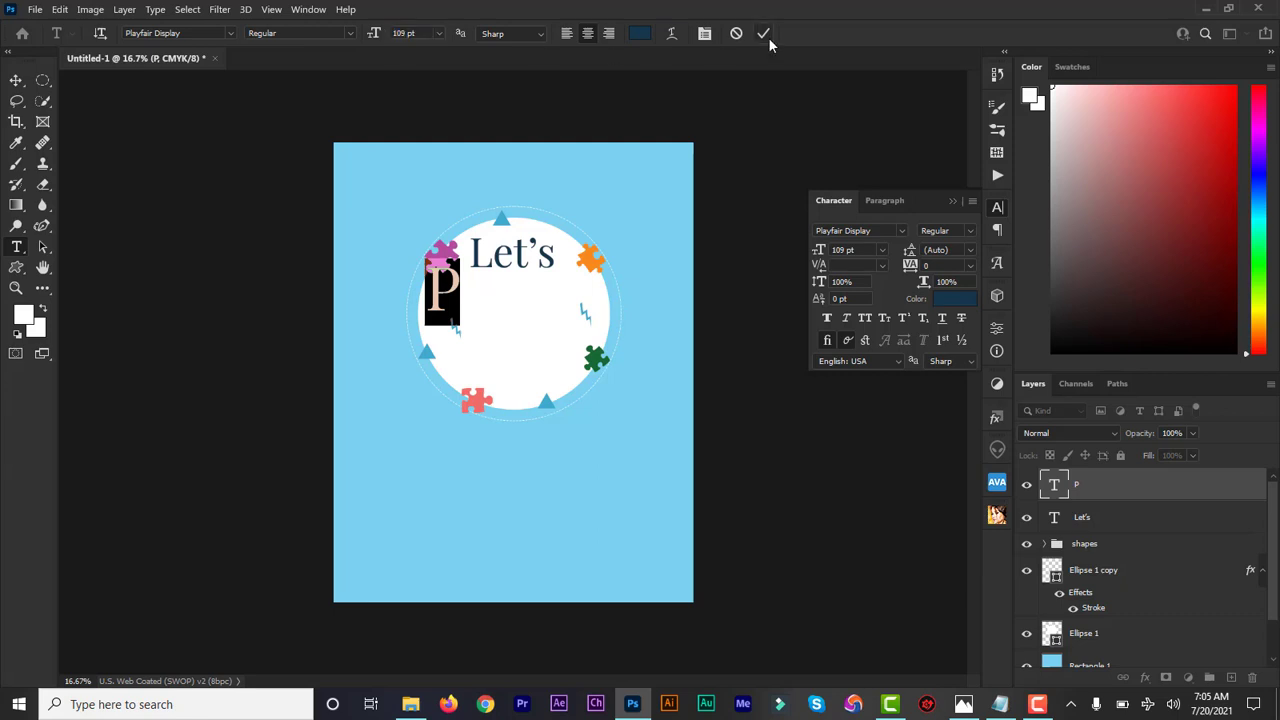
left_click(953, 202)
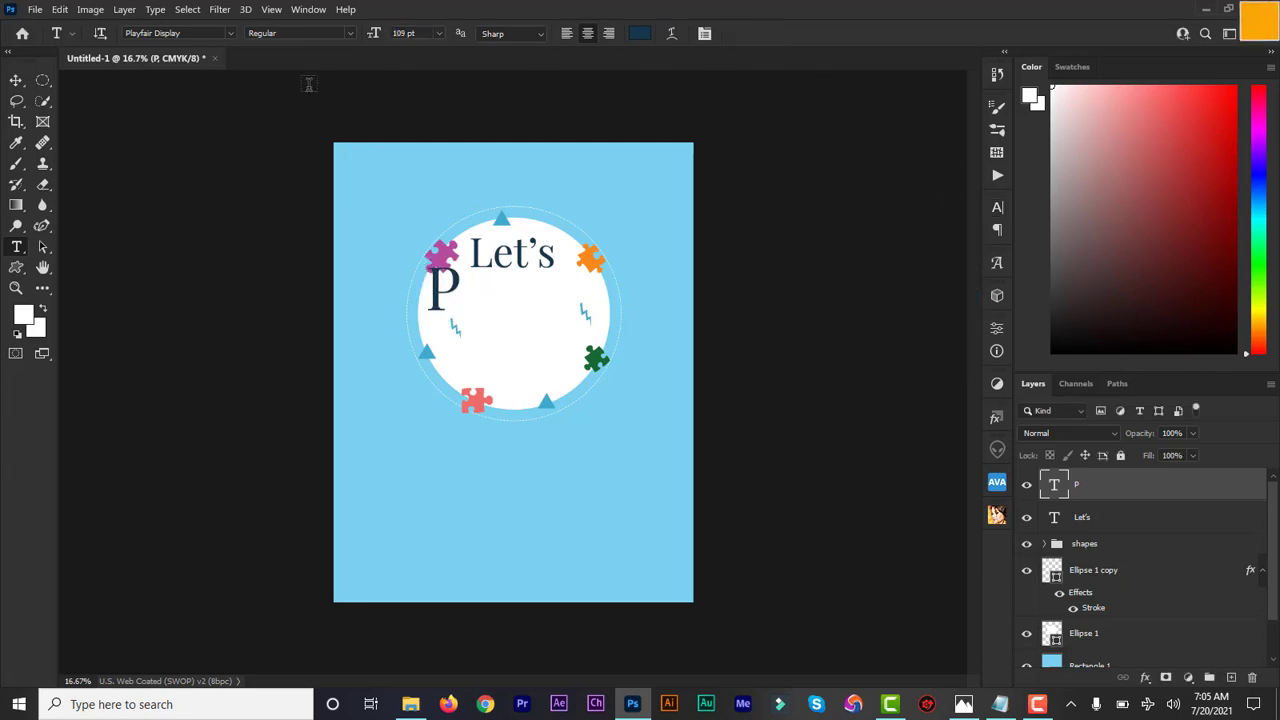
- Move the "P" right and down to just below the start of "Let's" and tilt it slightly counterclockwise
left_click(16, 80)
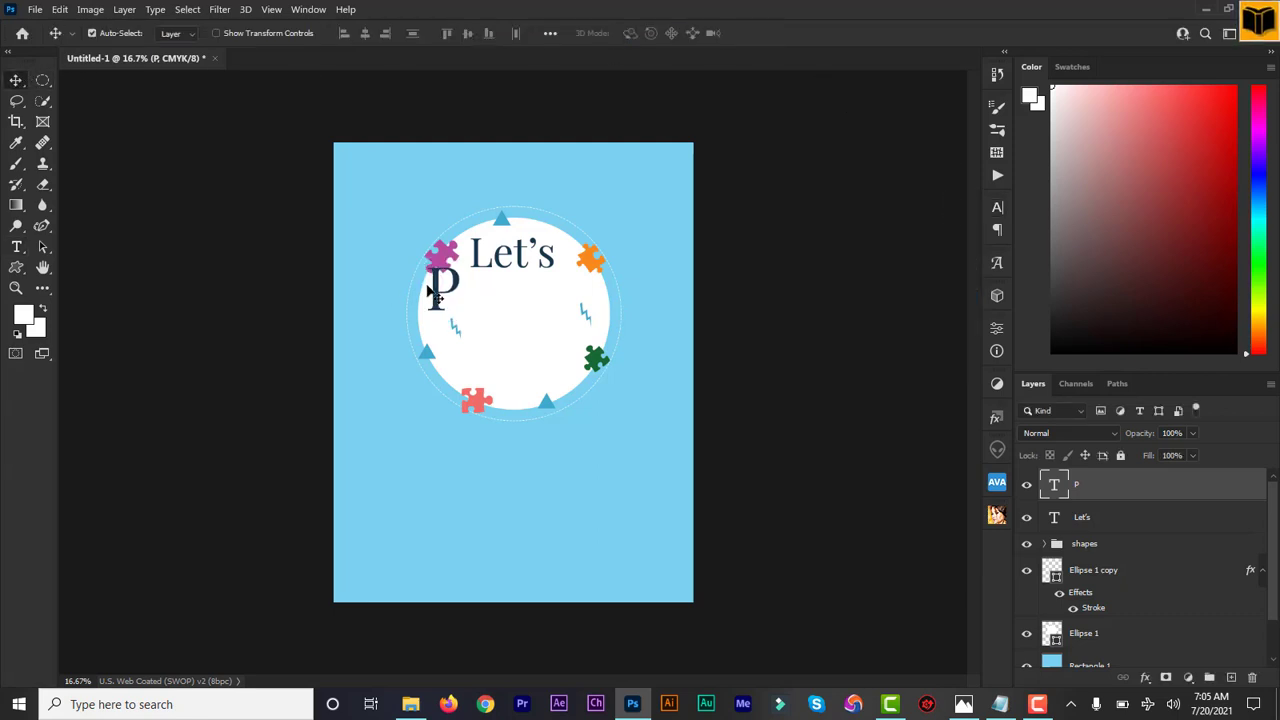
left_click_drag(443, 302, 506, 333)
key("ctrl+t")
left_click(793, 34)
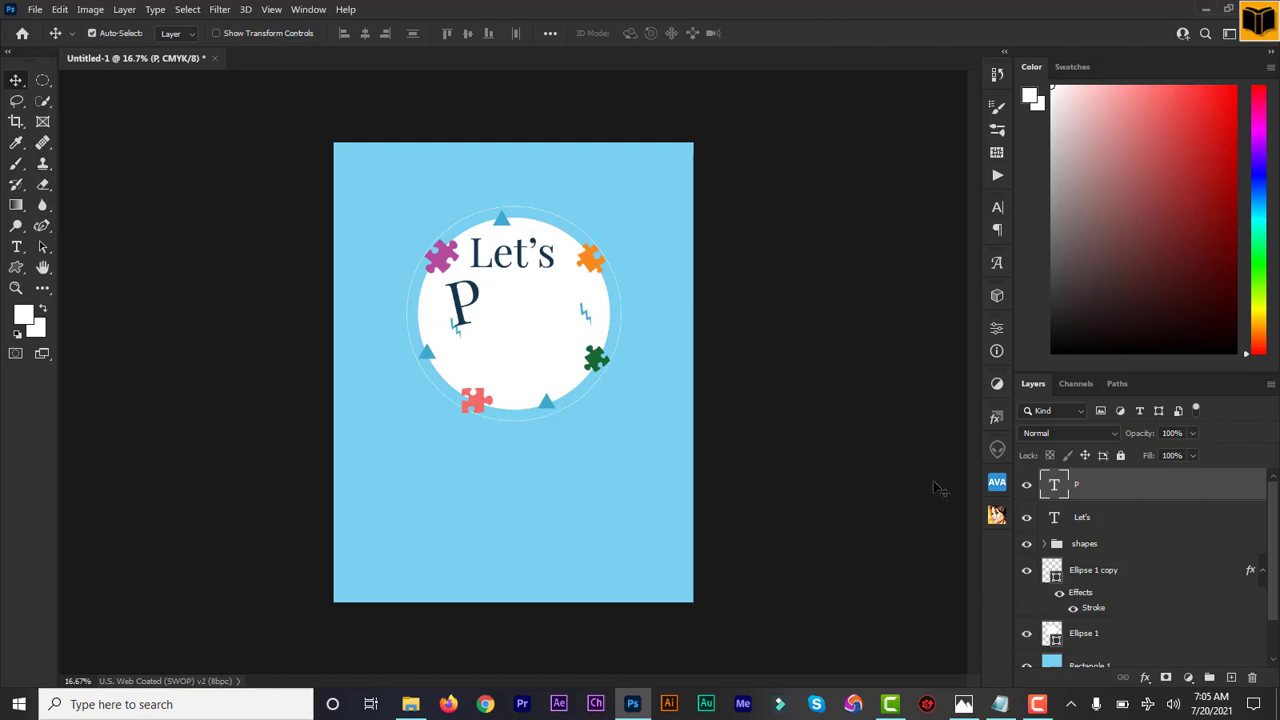
- Add separate letters "L", "A" and "Y" at 109 pt after the tilted "P" inside the white circle
left_click(16, 246)
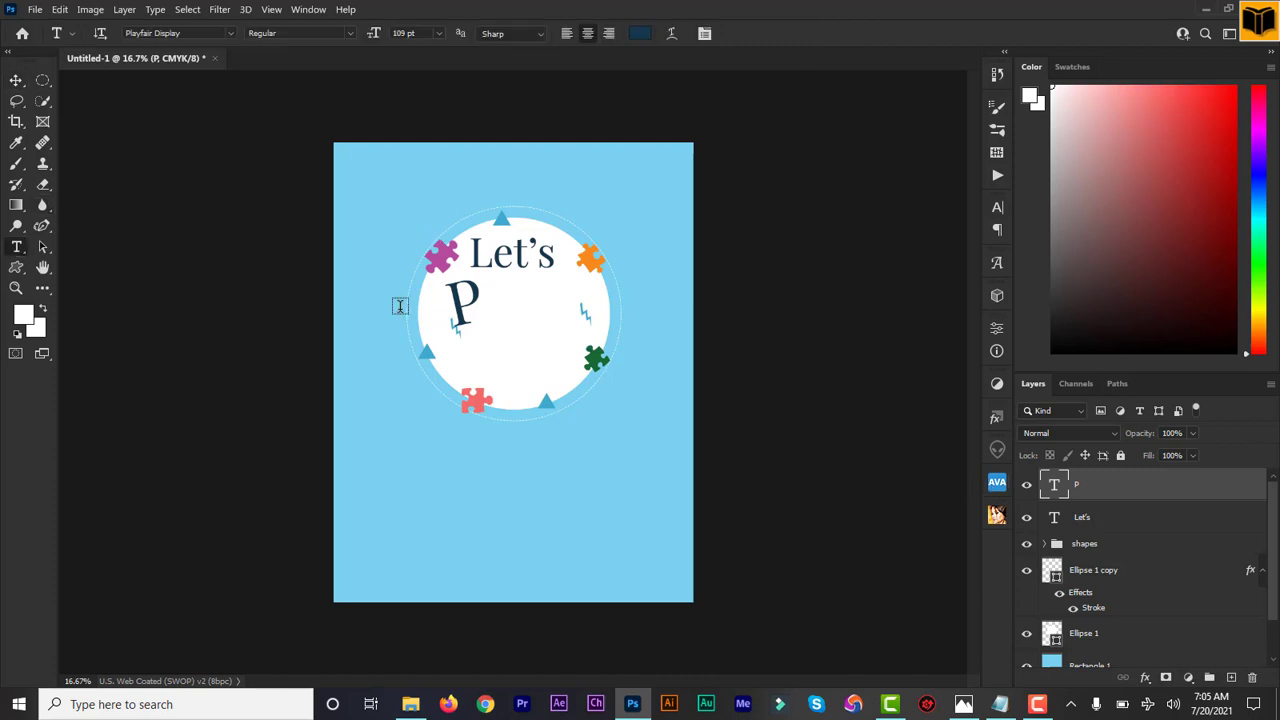
left_click(491, 300)
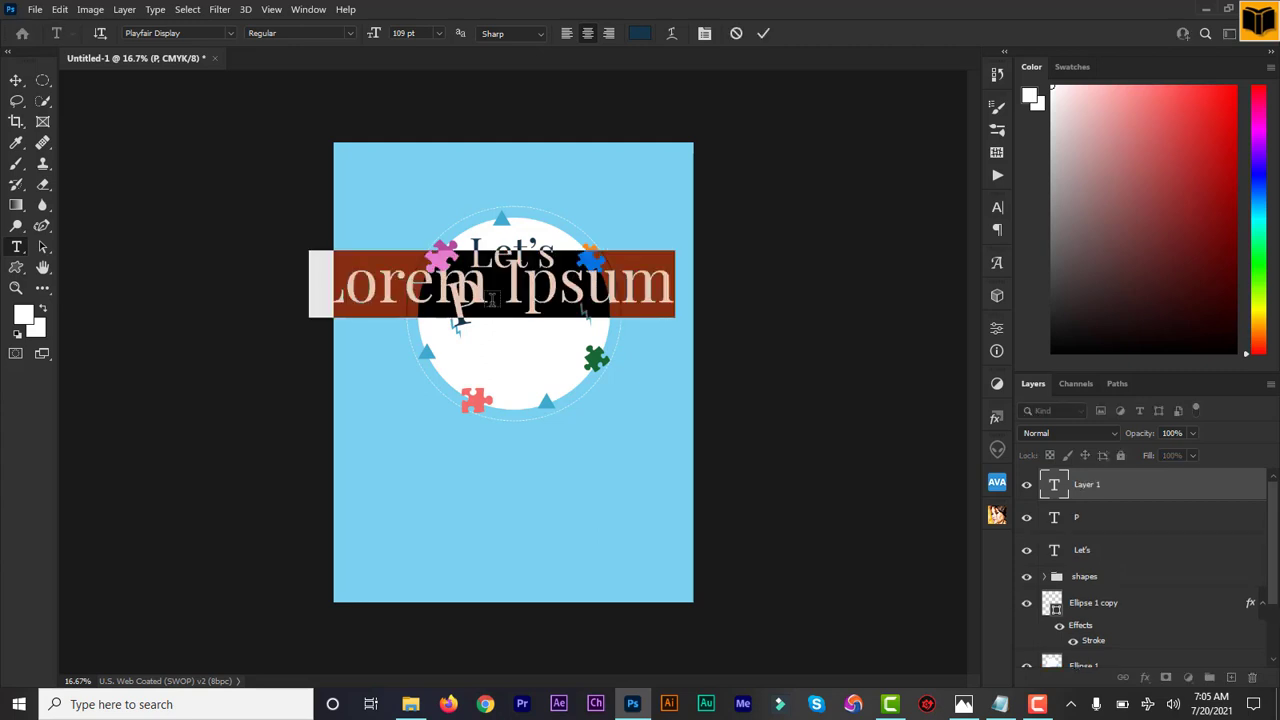
type("L")
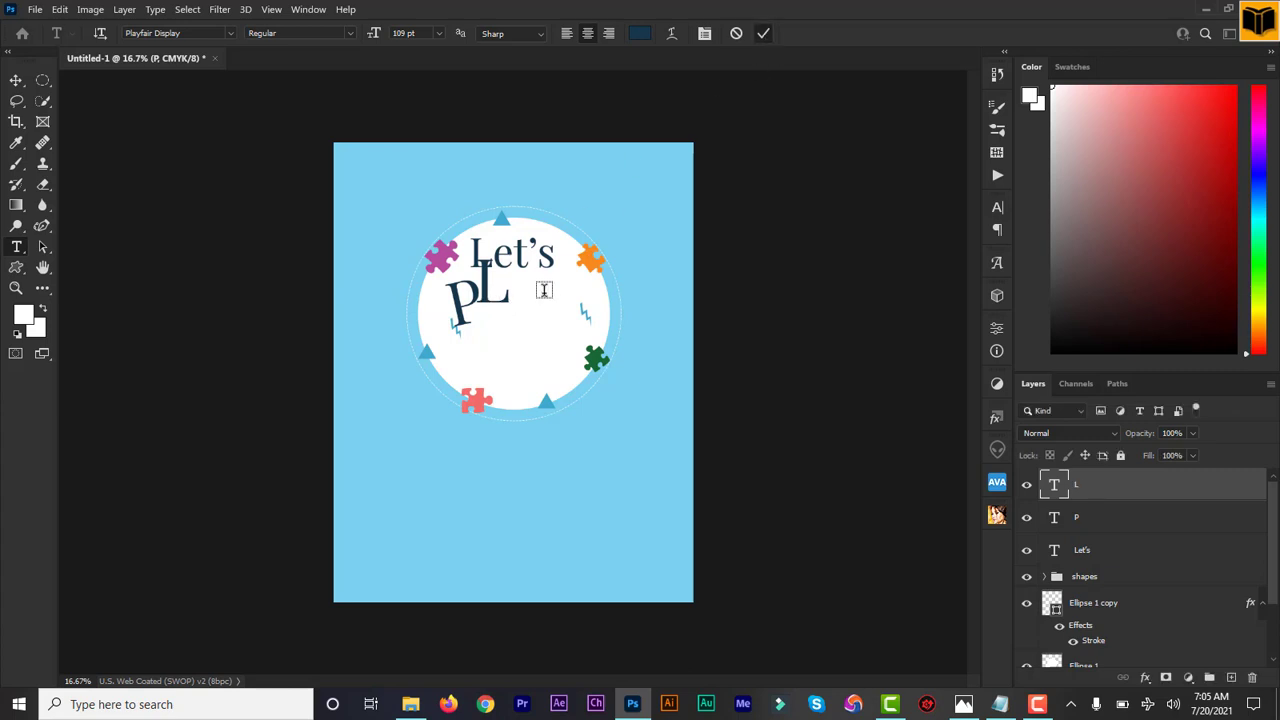
left_click(534, 290)
left_click(534, 290)
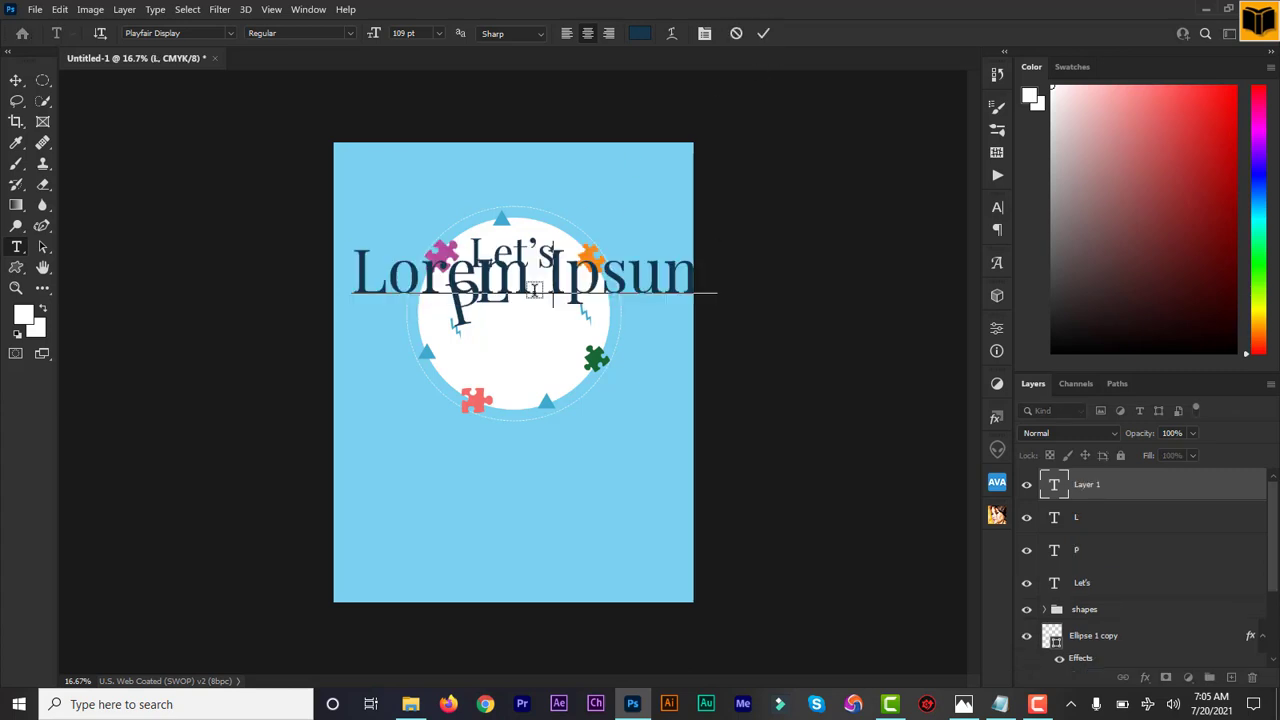
type("A")
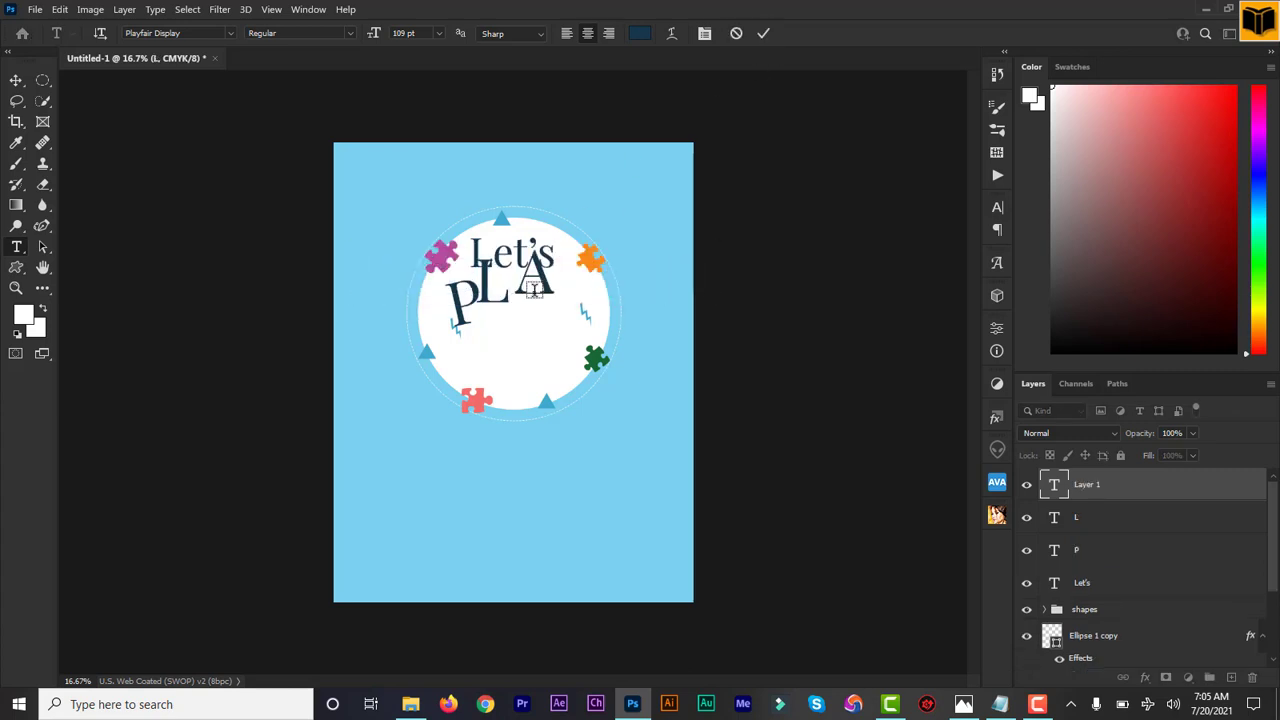
left_click(763, 34)
left_click(570, 286)
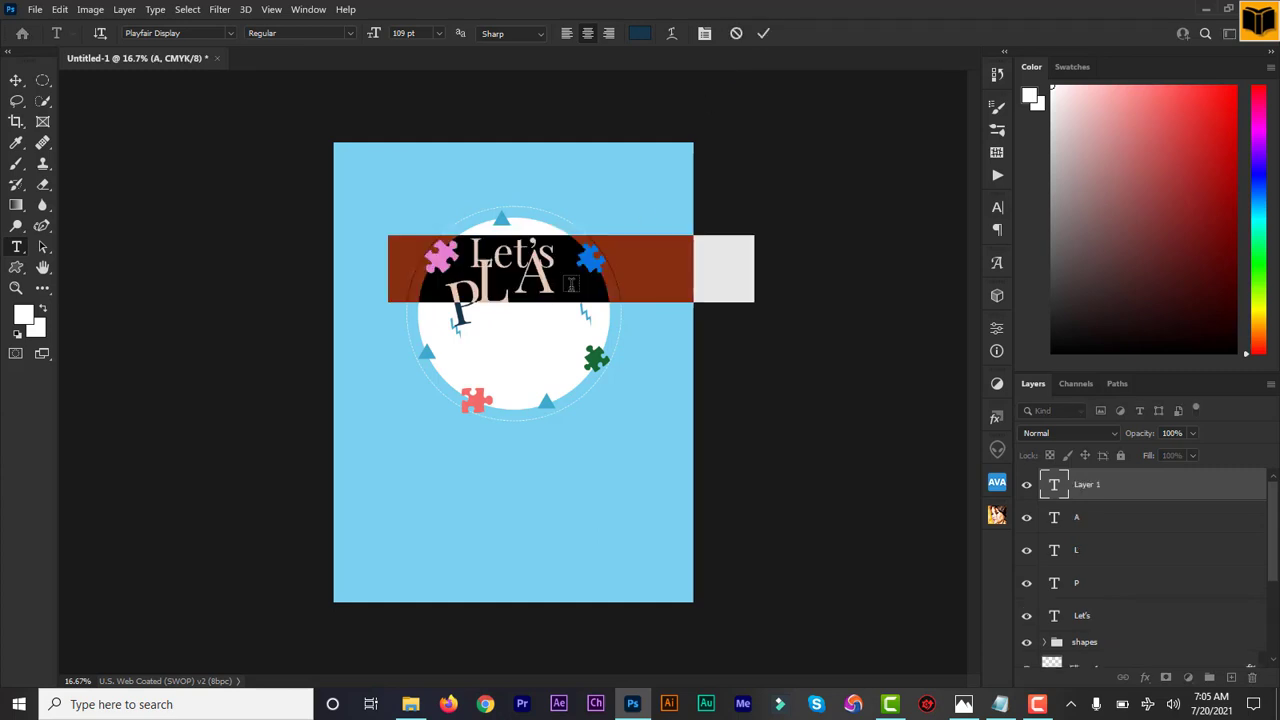
type("Y")
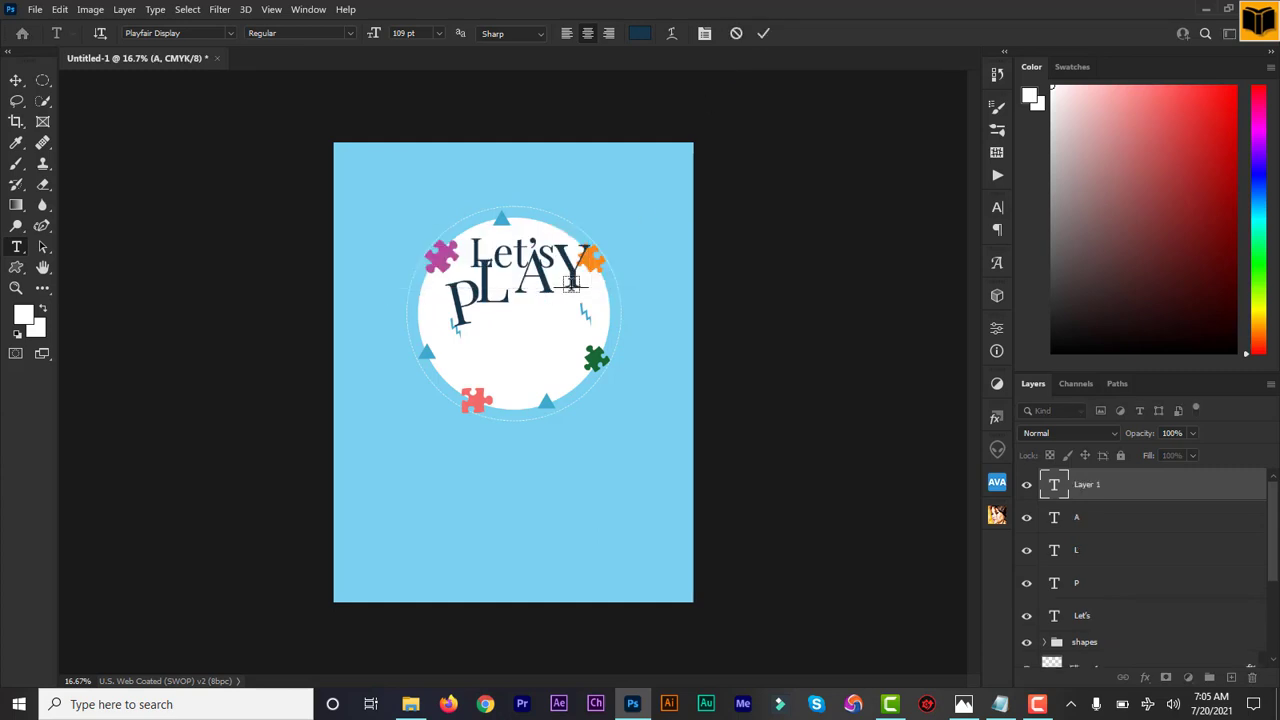
left_click(764, 34)
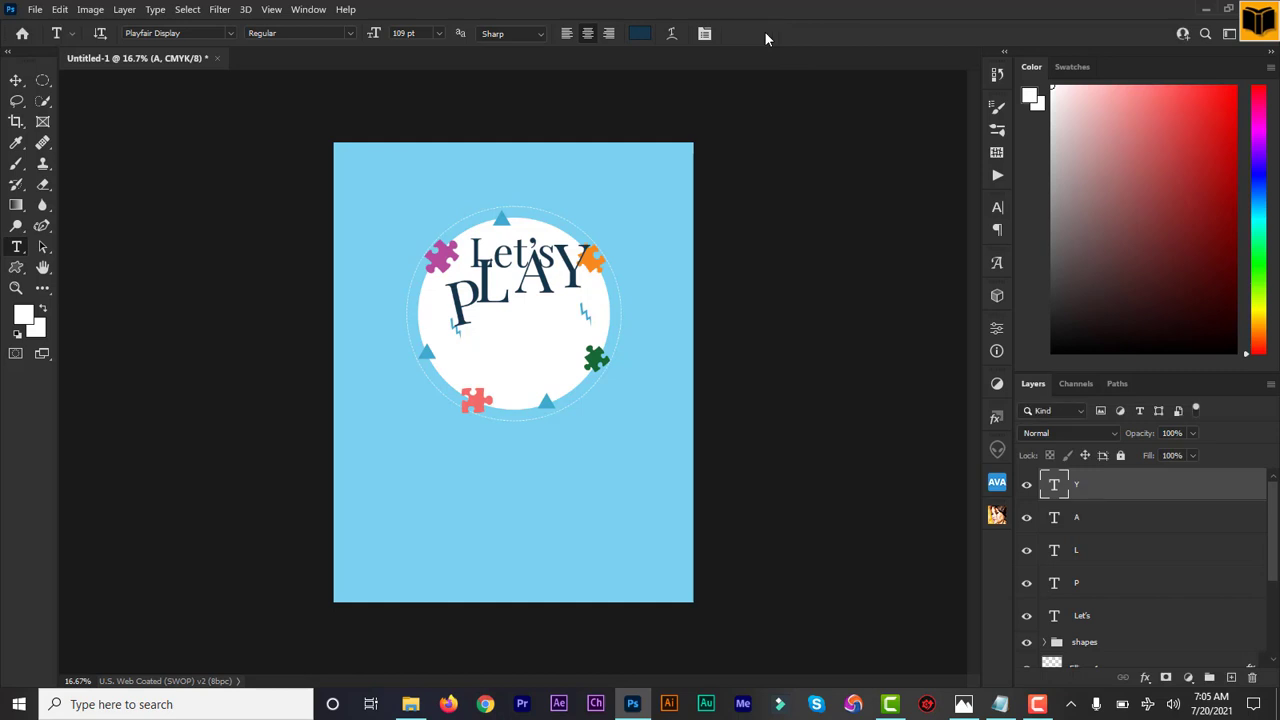
left_click(1054, 551)
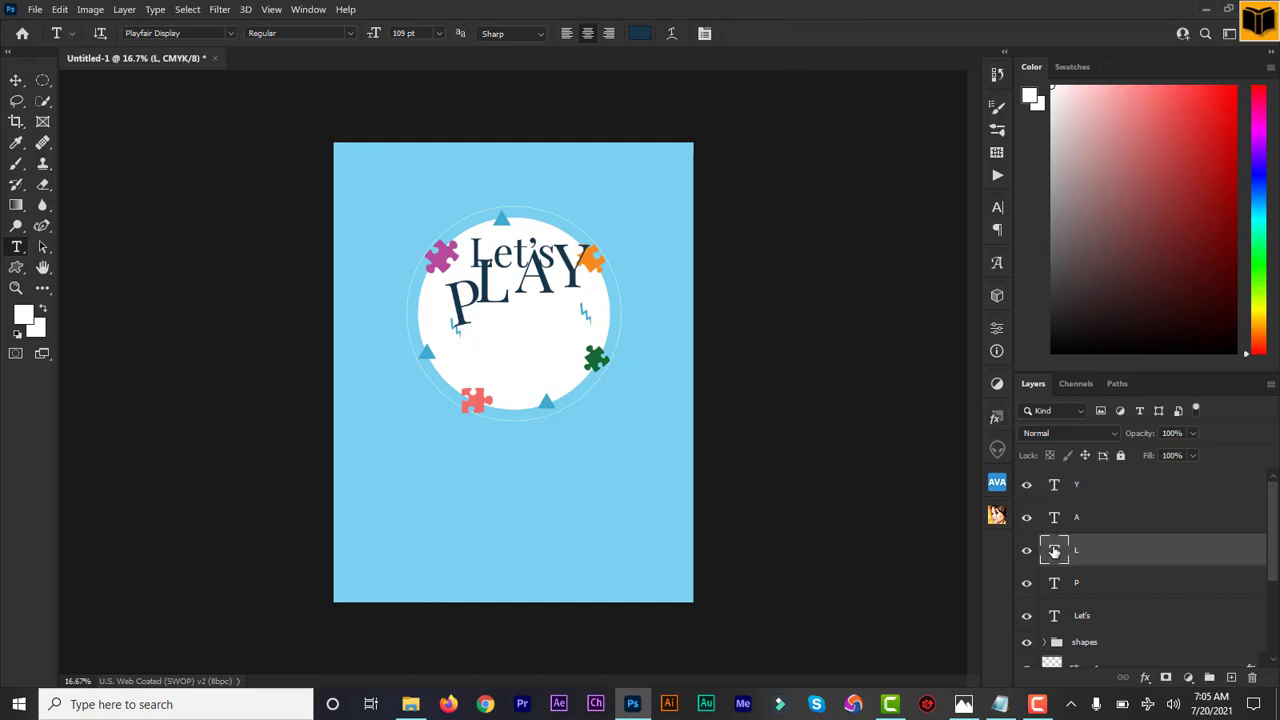
left_click(501, 360, "ctrl")
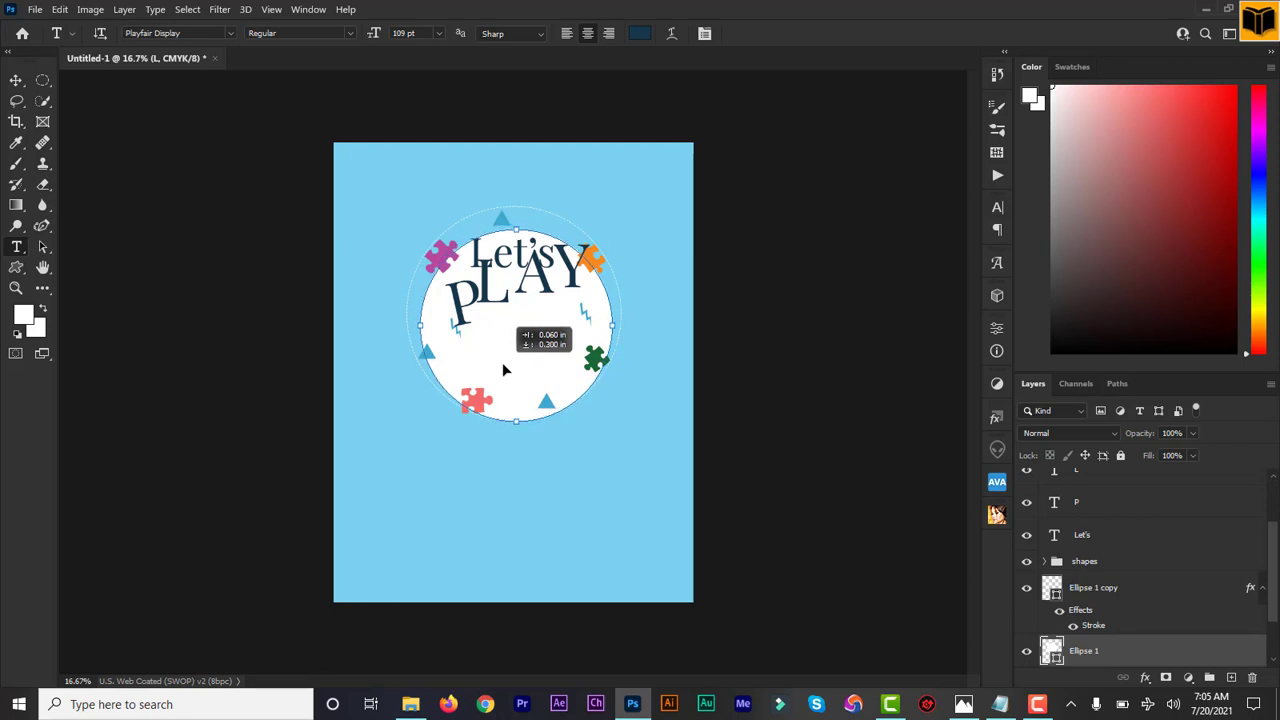
key("ctrl+z")
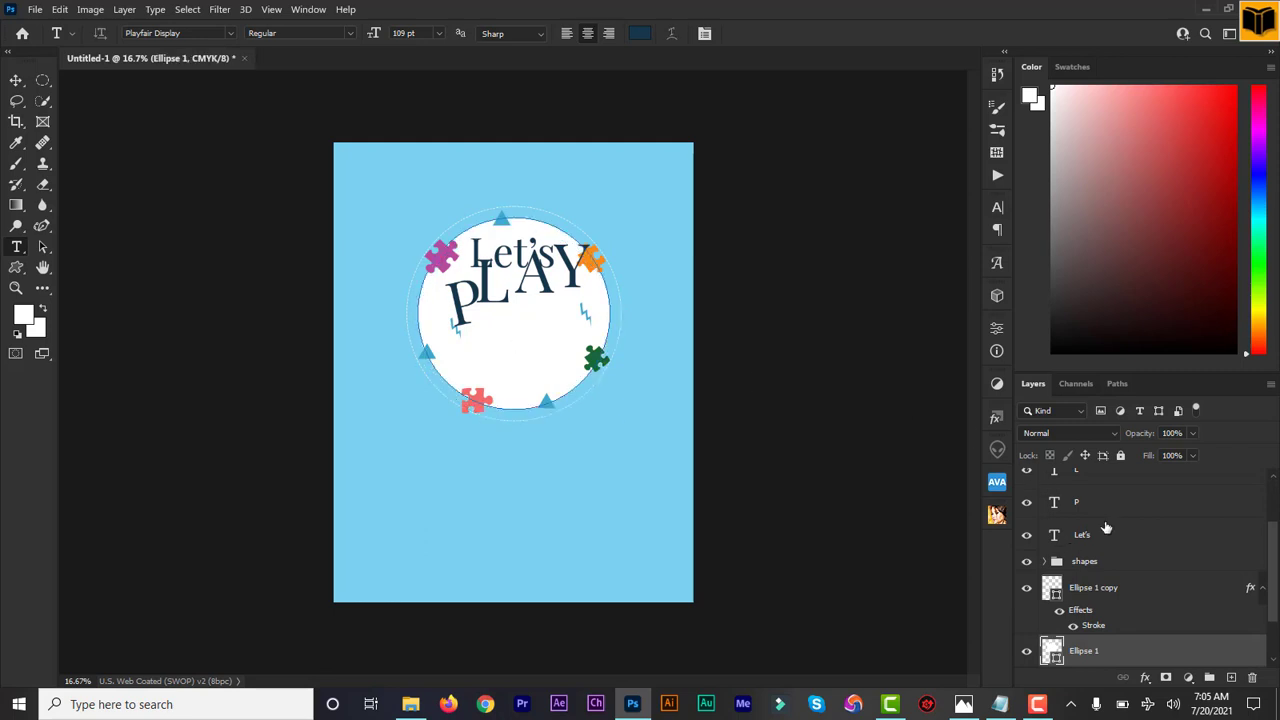
- Tilt the letter "L" about 6.7° clockwise and lower it beside the "P" below "Let's"
scroll(1275, 580, "up", 2)
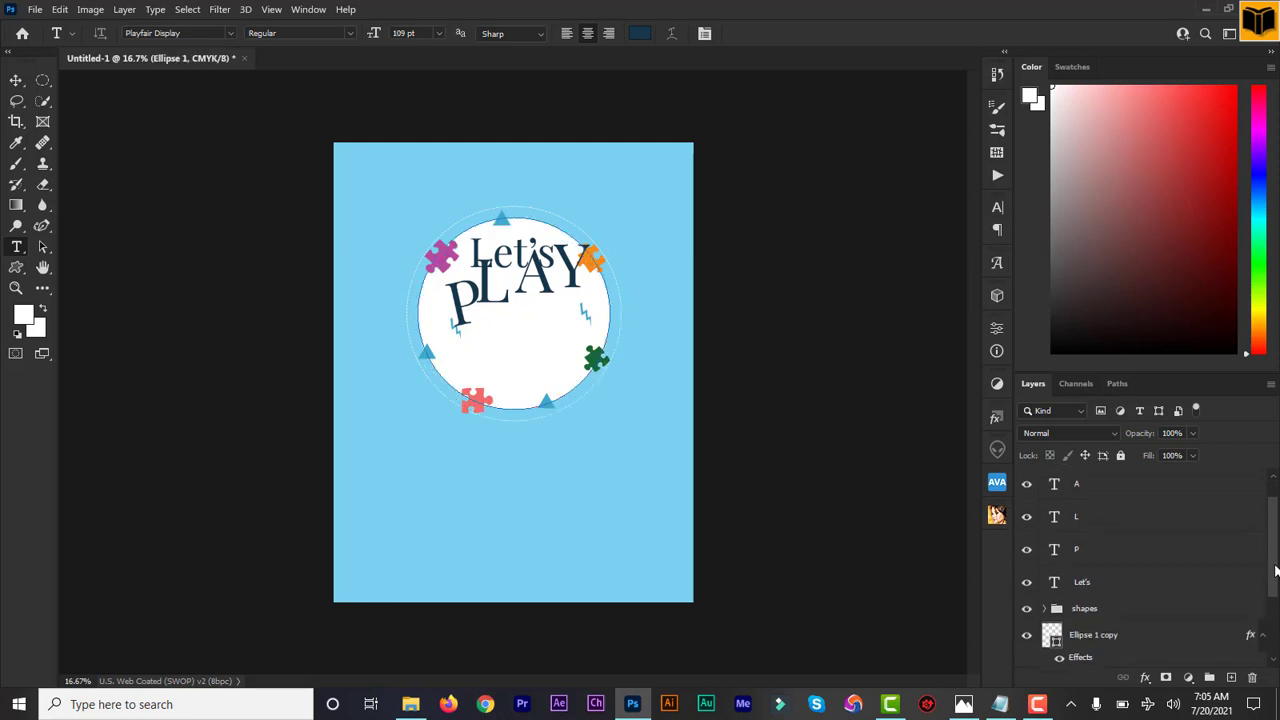
left_click(1078, 528)
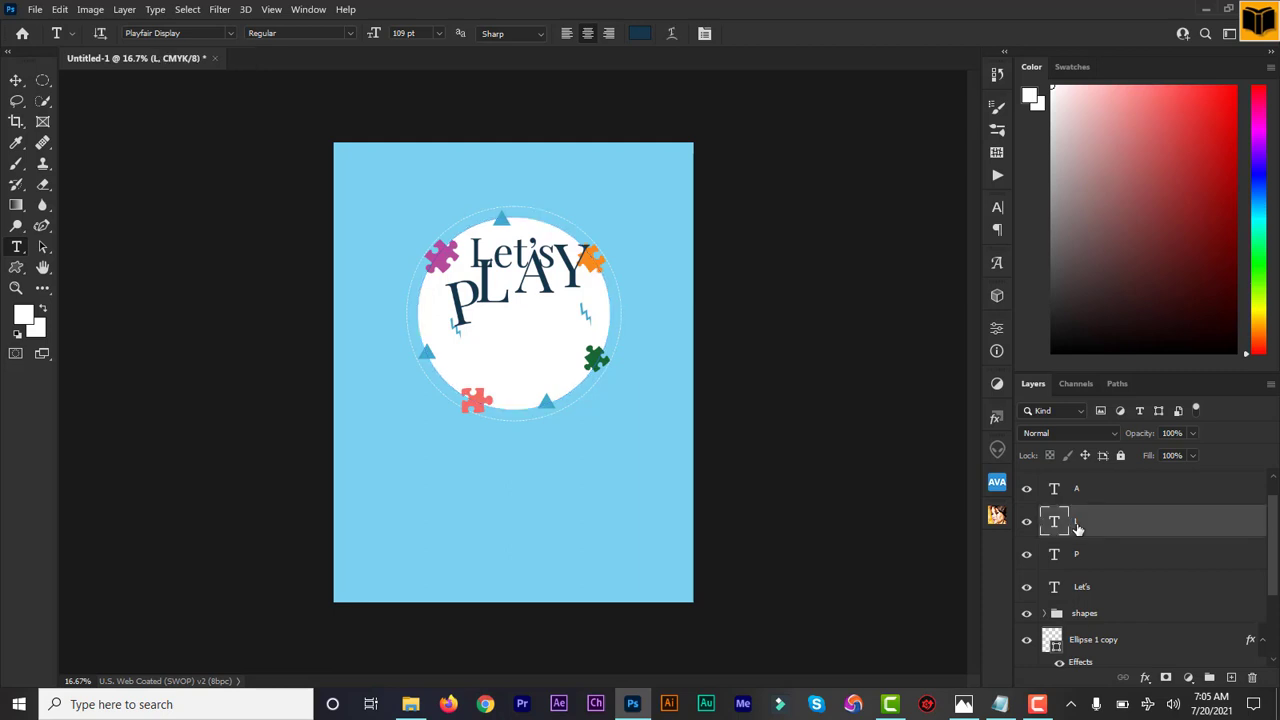
key("ctrl+t")
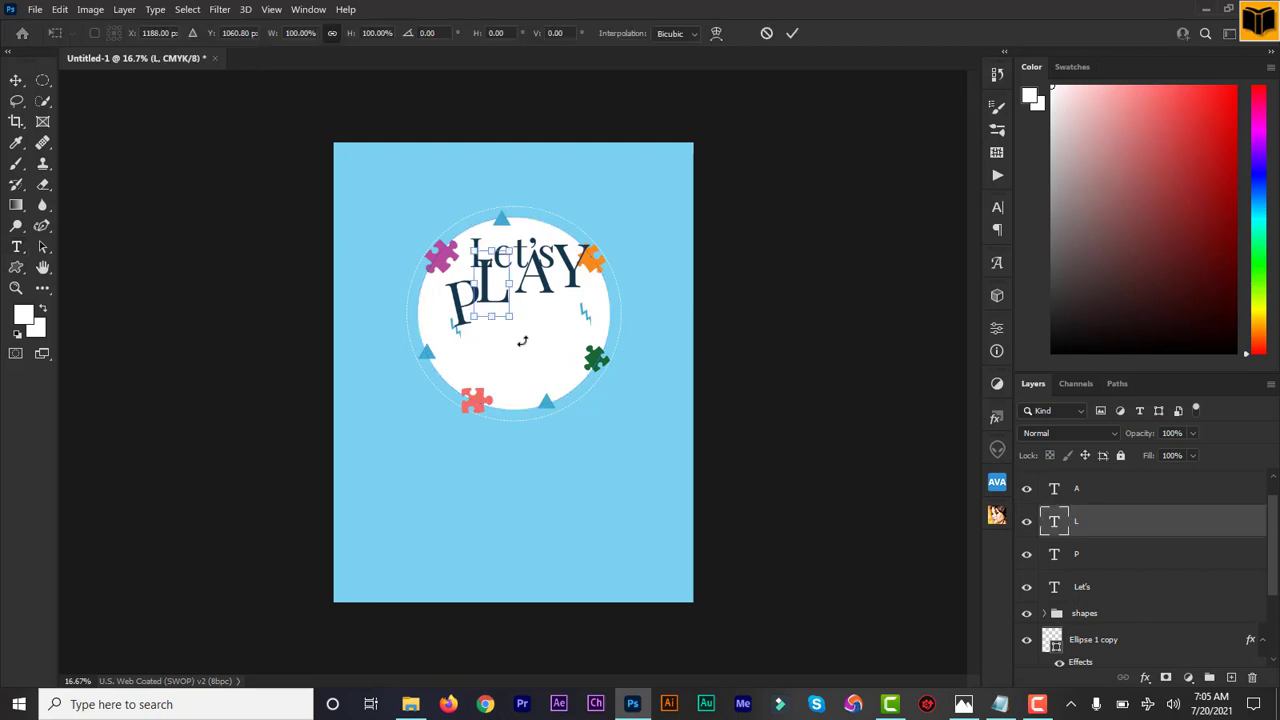
left_click_drag(516, 343, 504, 318)
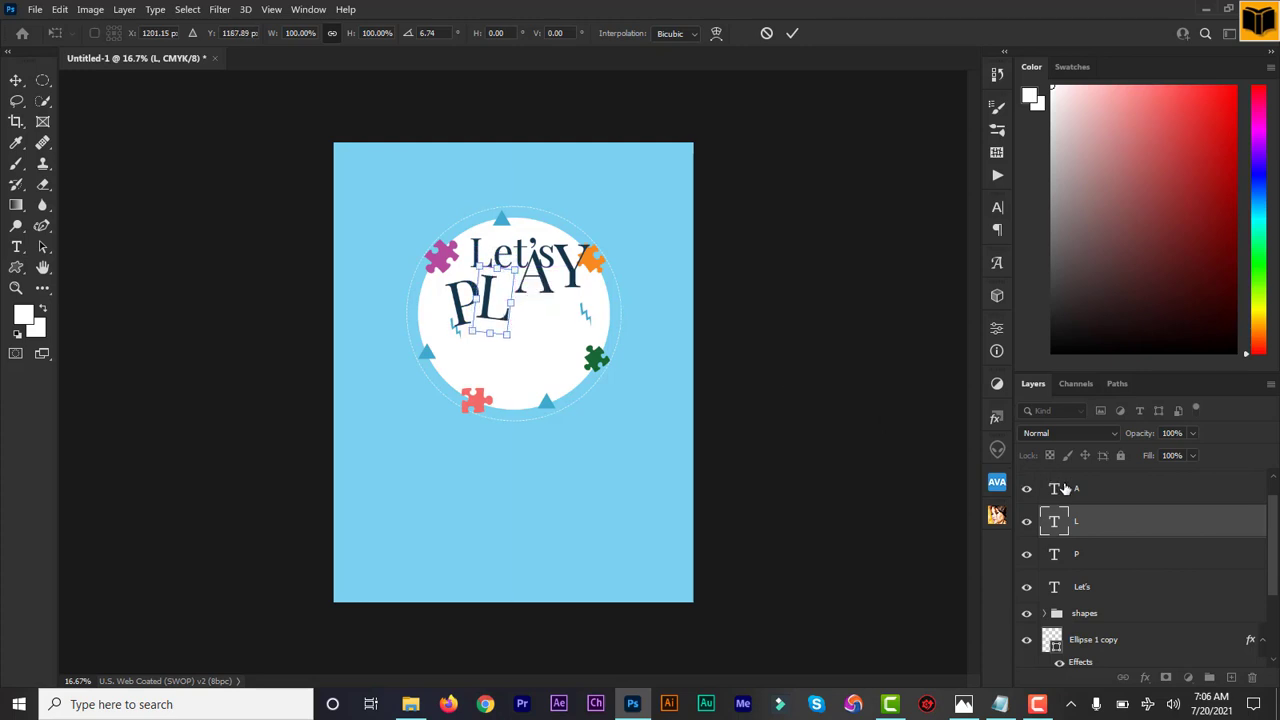
left_click(790, 32)
key("t")
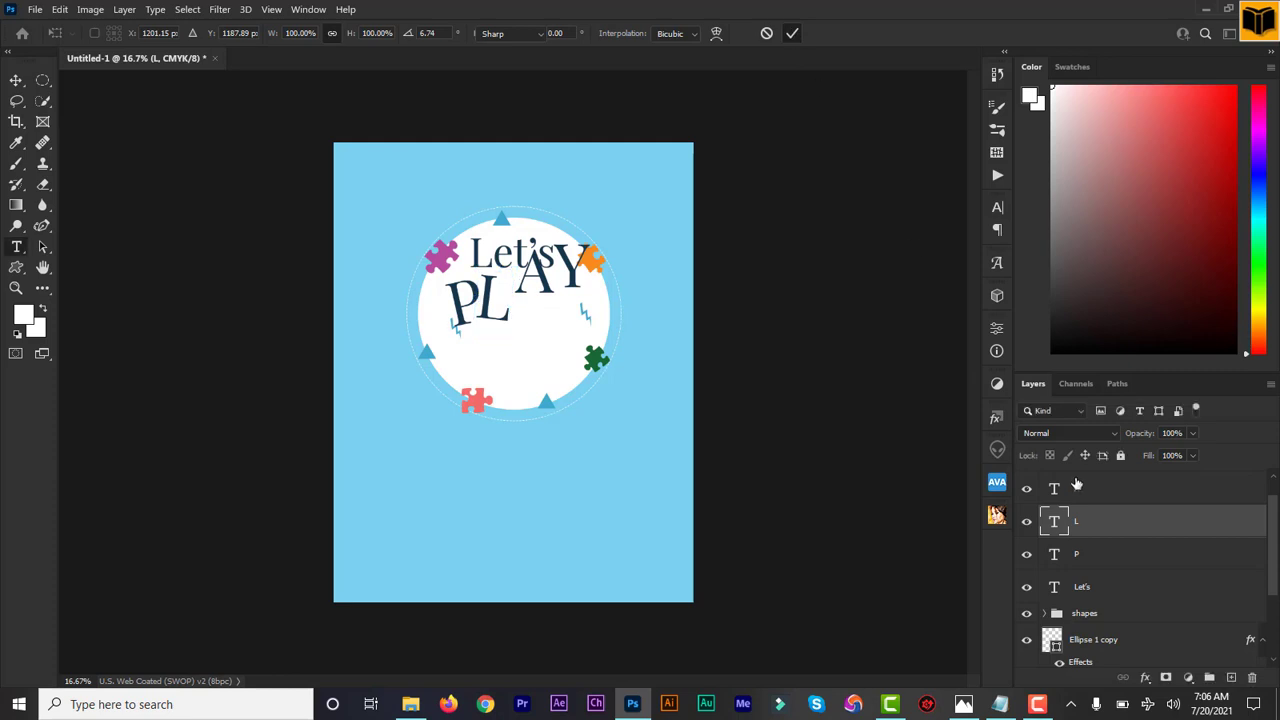
- Reduce the letter "A" to 97 pt and move it down beside the "L"
double_click(1056, 489)
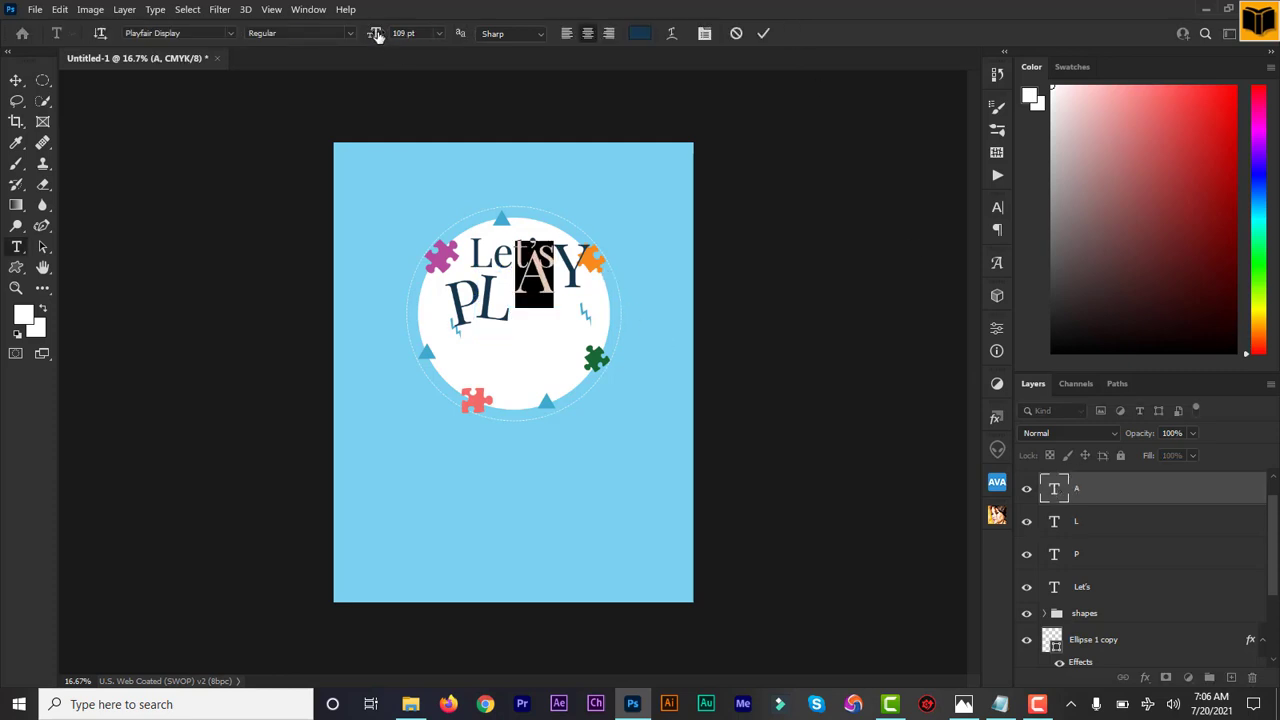
left_click_drag(377, 35, 367, 36)
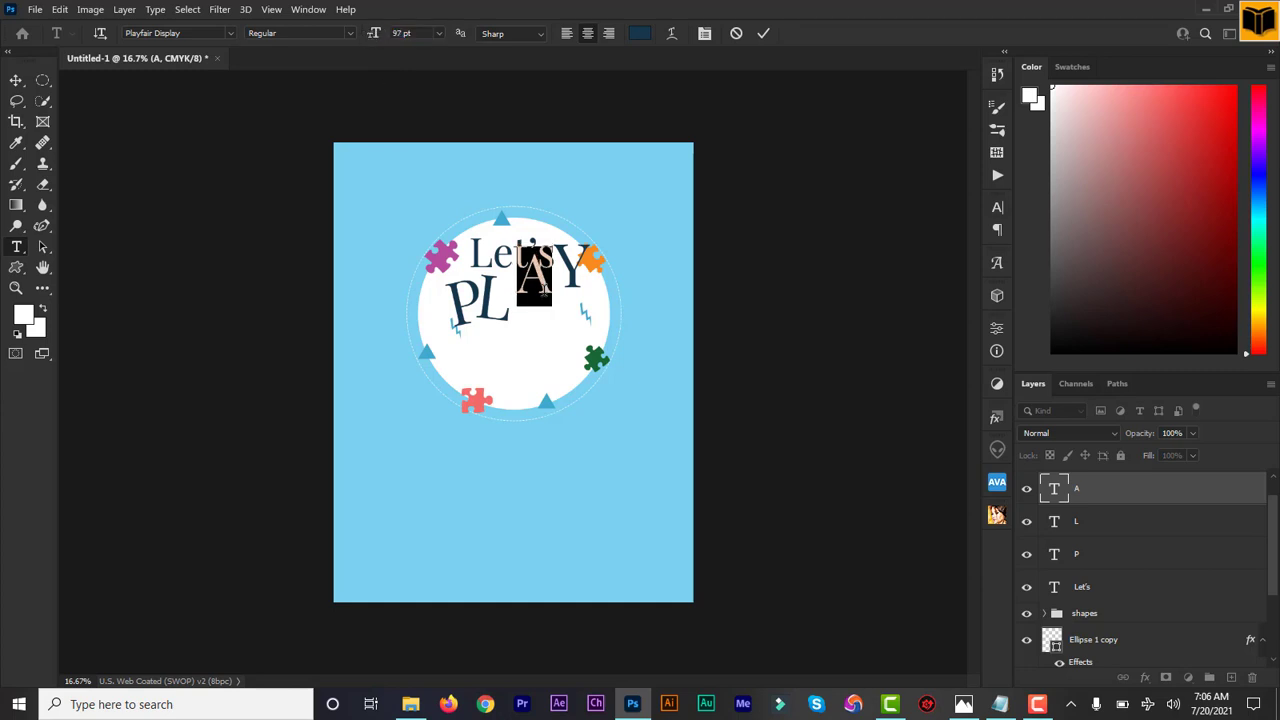
left_click_drag(614, 338, 615, 361)
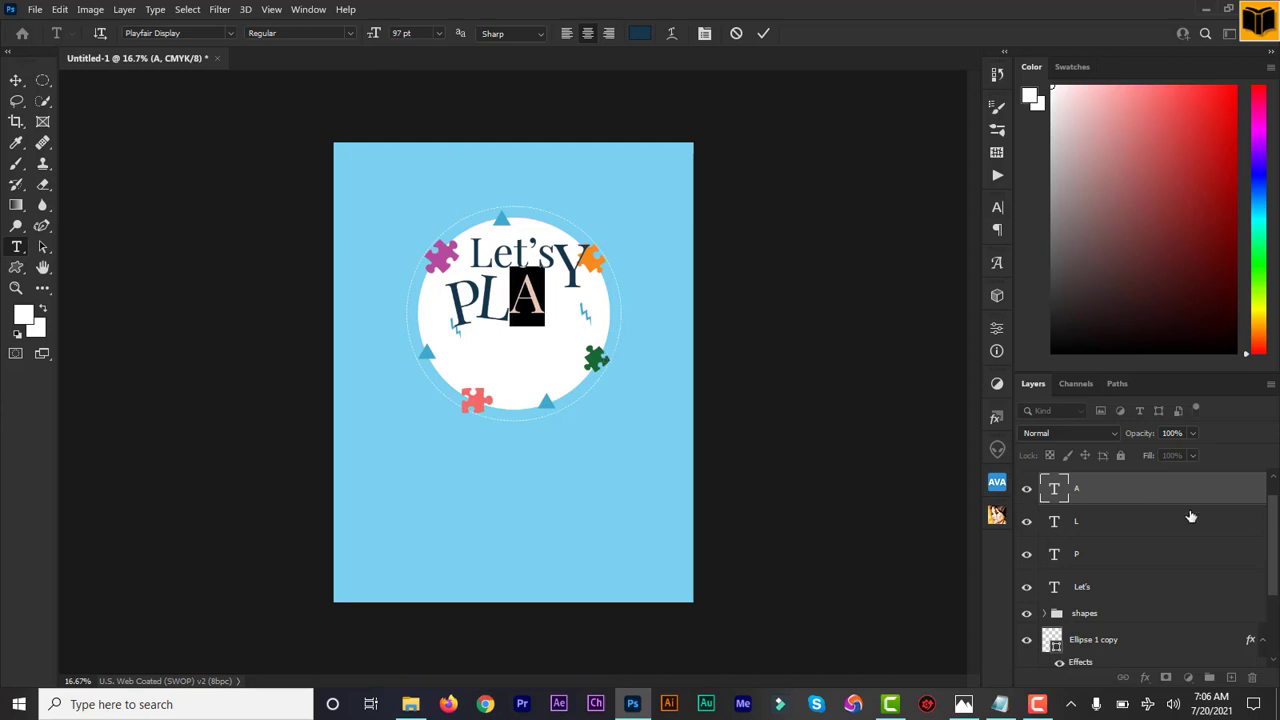
- Enlarge the letter "Y" to 115 pt
scroll(1270, 557, "up", 1)
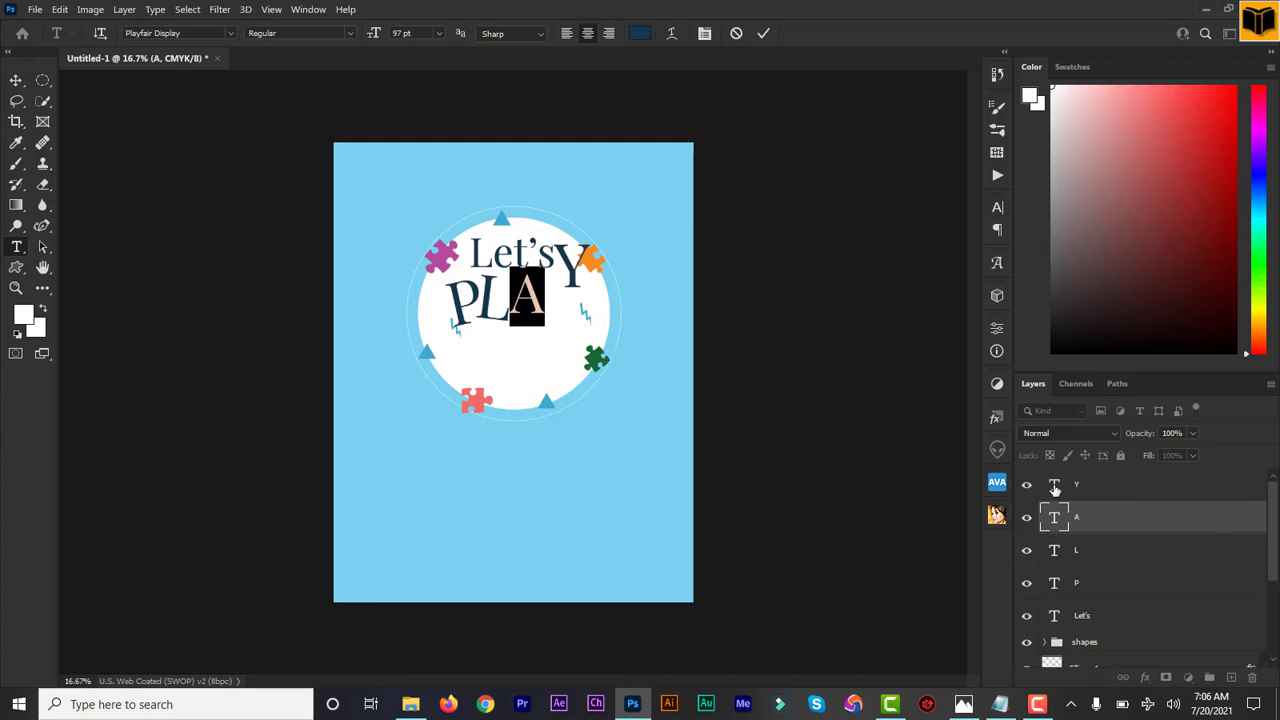
double_click(1055, 488)
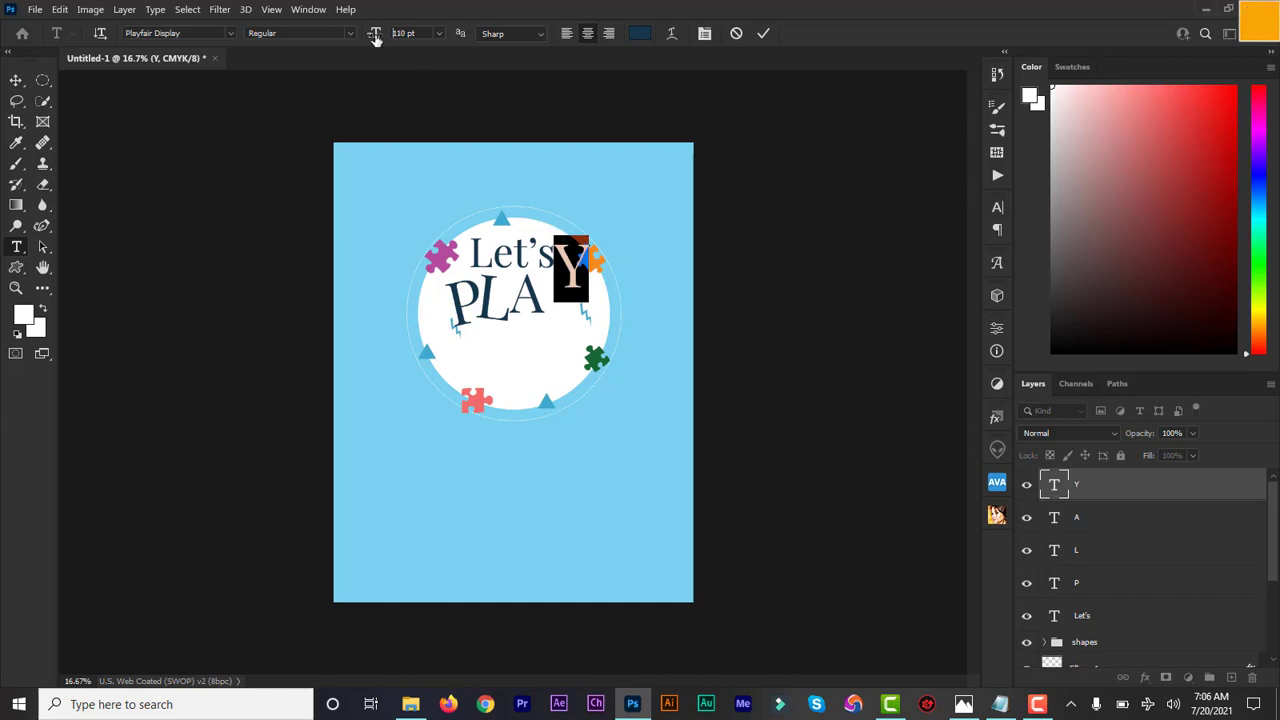
left_click_drag(379, 40, 385, 40)
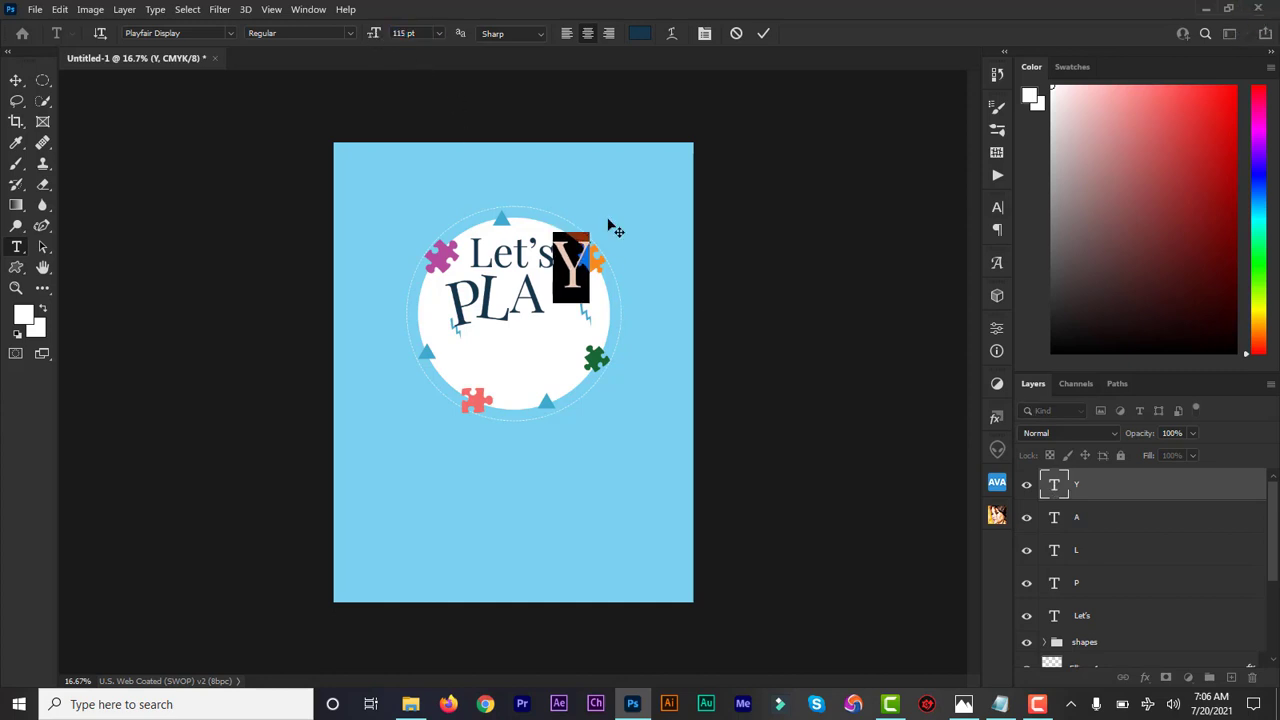
key("ctrl+t")
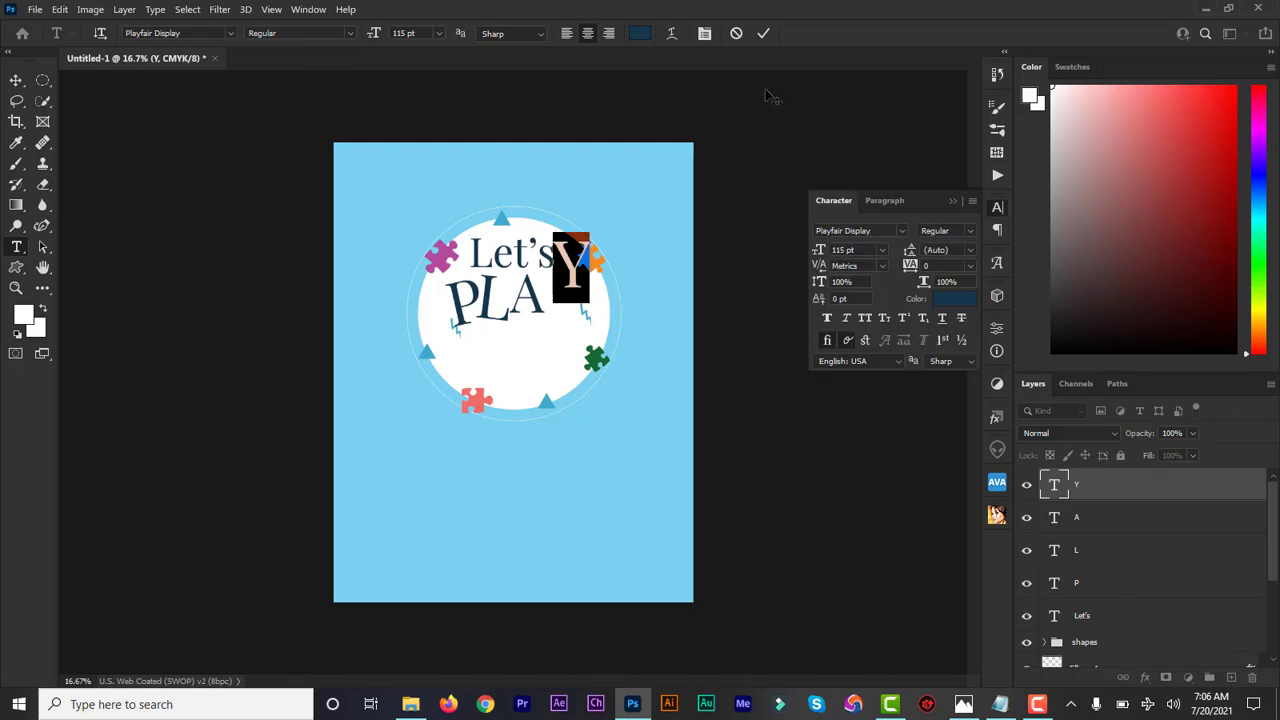
left_click(763, 34)
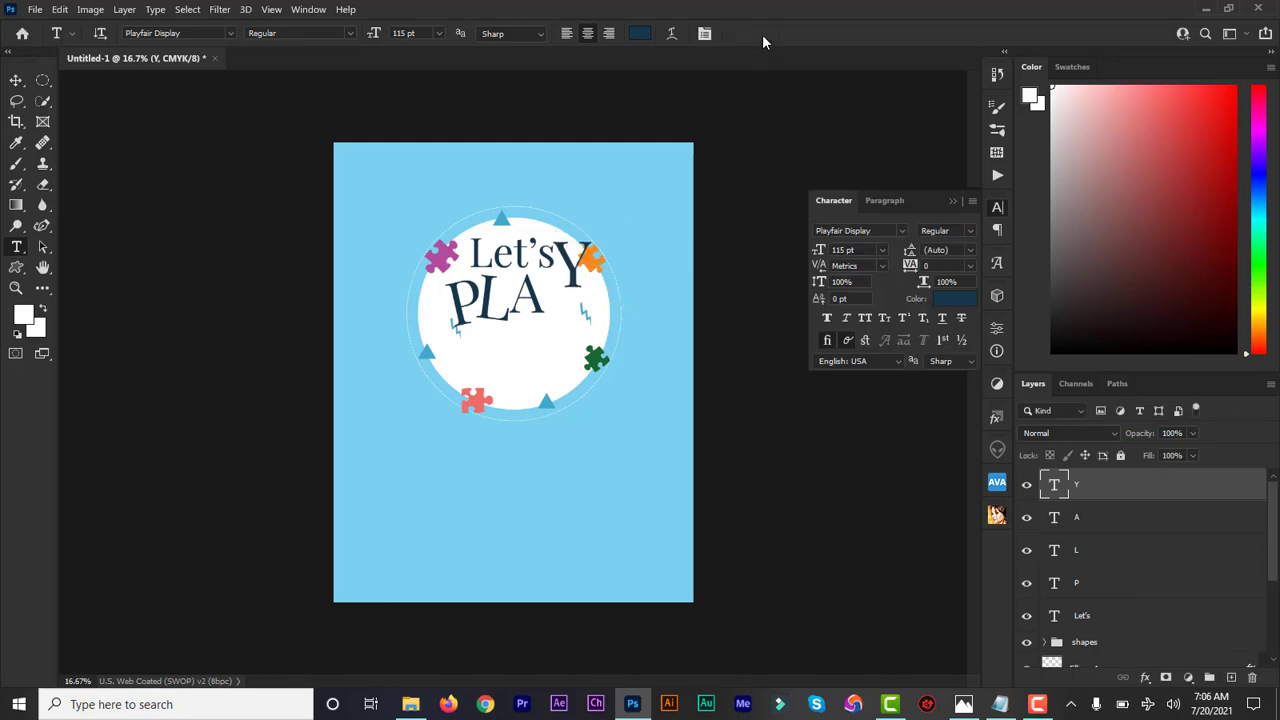
- Tilt the letter "Y" about 15.8° clockwise and place it right after the "A" to complete the word "PLAY"
key("ctrl+t")
left_click_drag(671, 357, 706, 335)
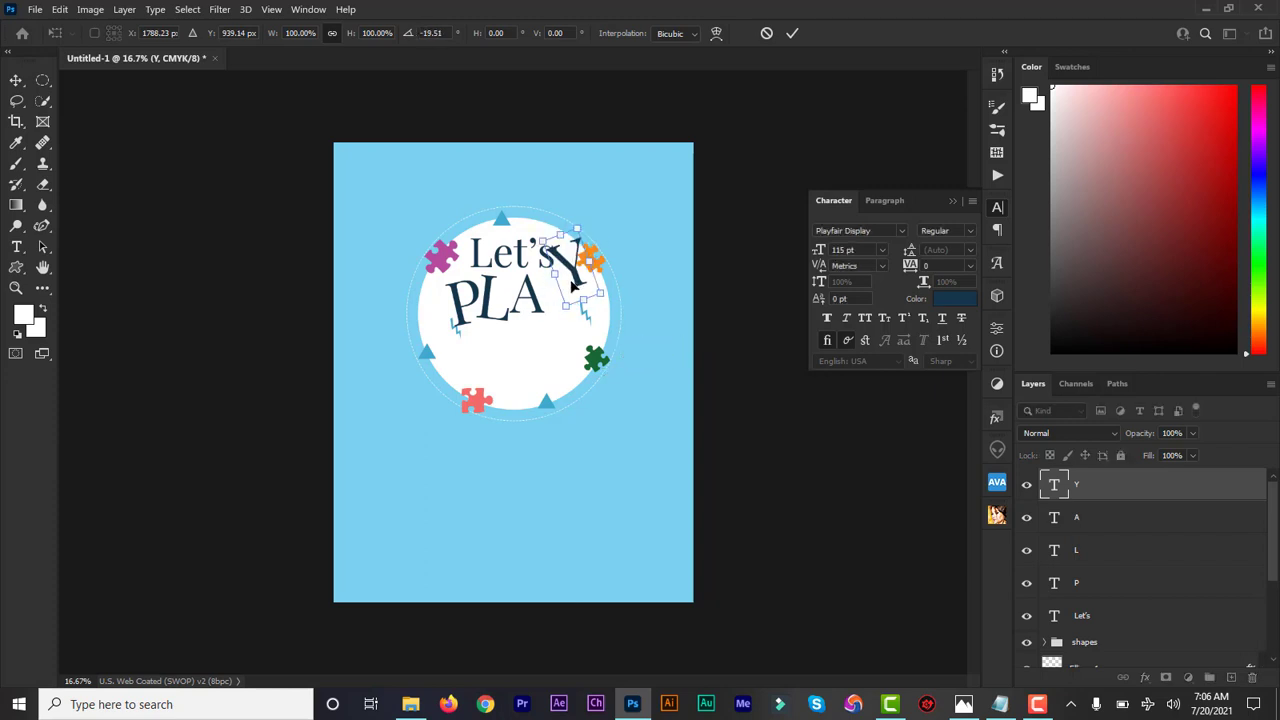
left_click_drag(572, 286, 561, 315)
left_click_drag(563, 313, 558, 320)
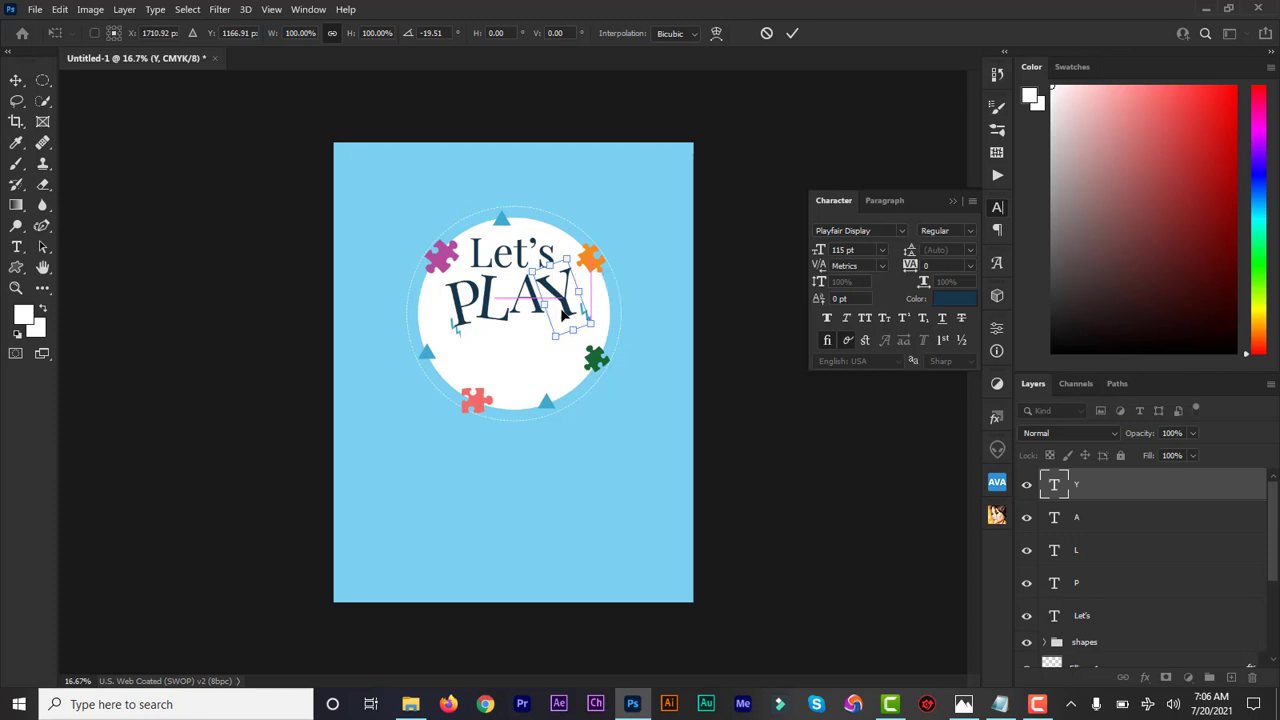
left_click_drag(634, 328, 603, 355)
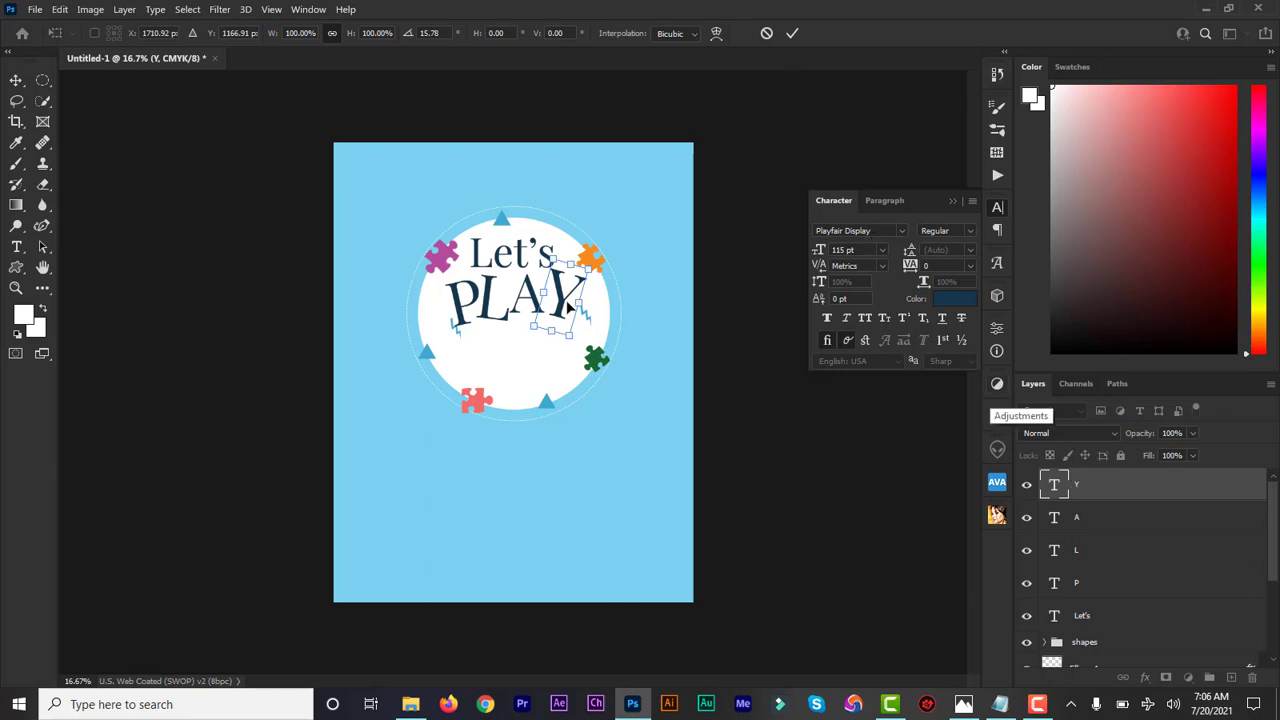
left_click_drag(566, 300, 568, 311)
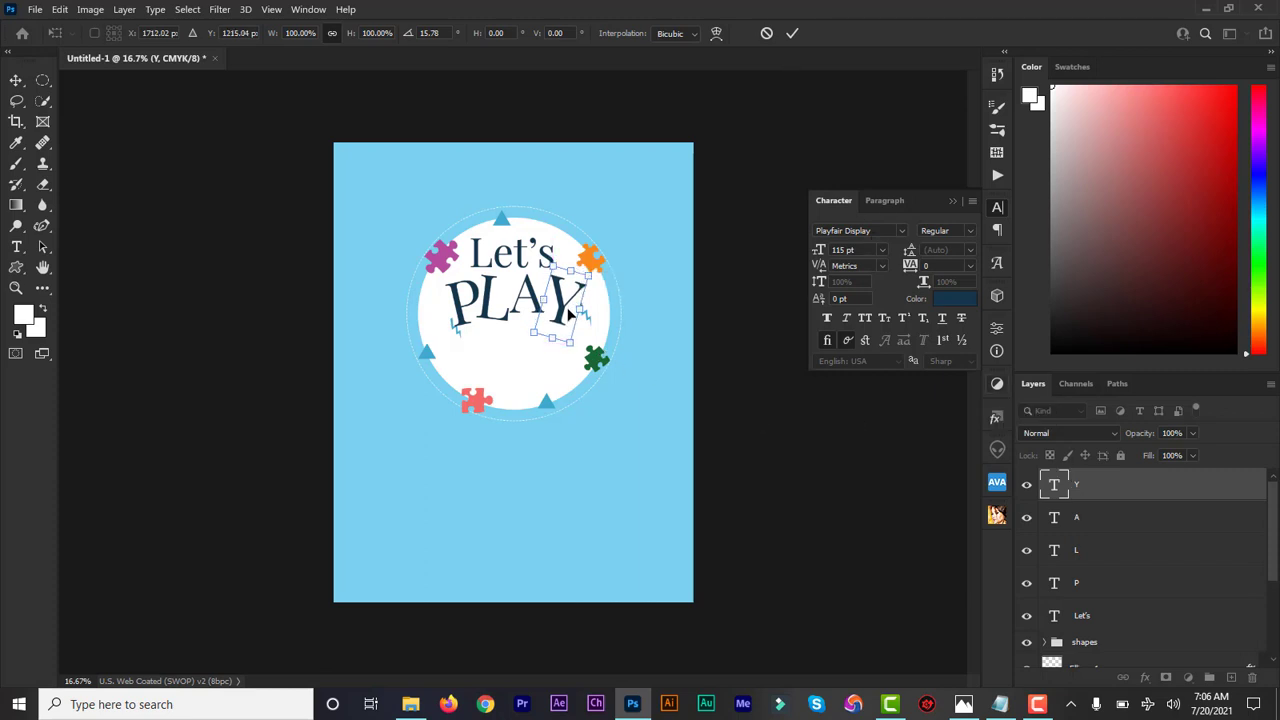
left_click(792, 33)
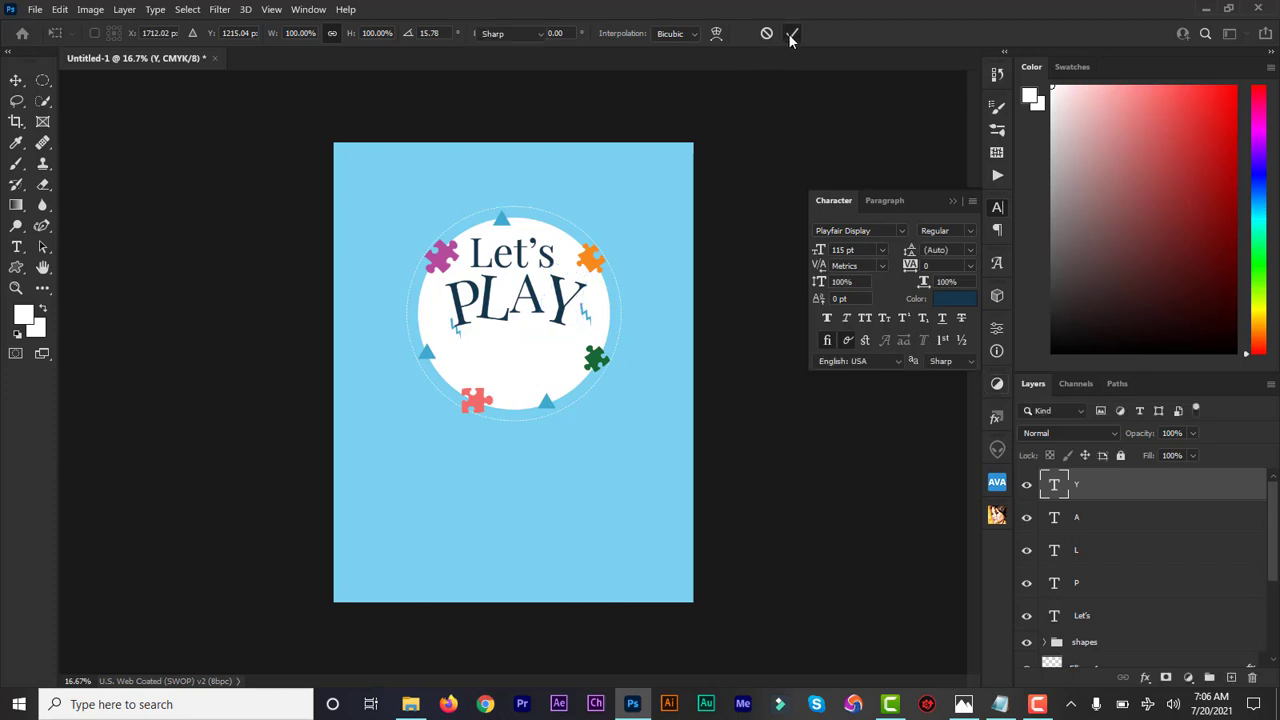
- Nudge the "P" of "PLAY" slightly left and up for even letter spacing
left_click(1076, 588)
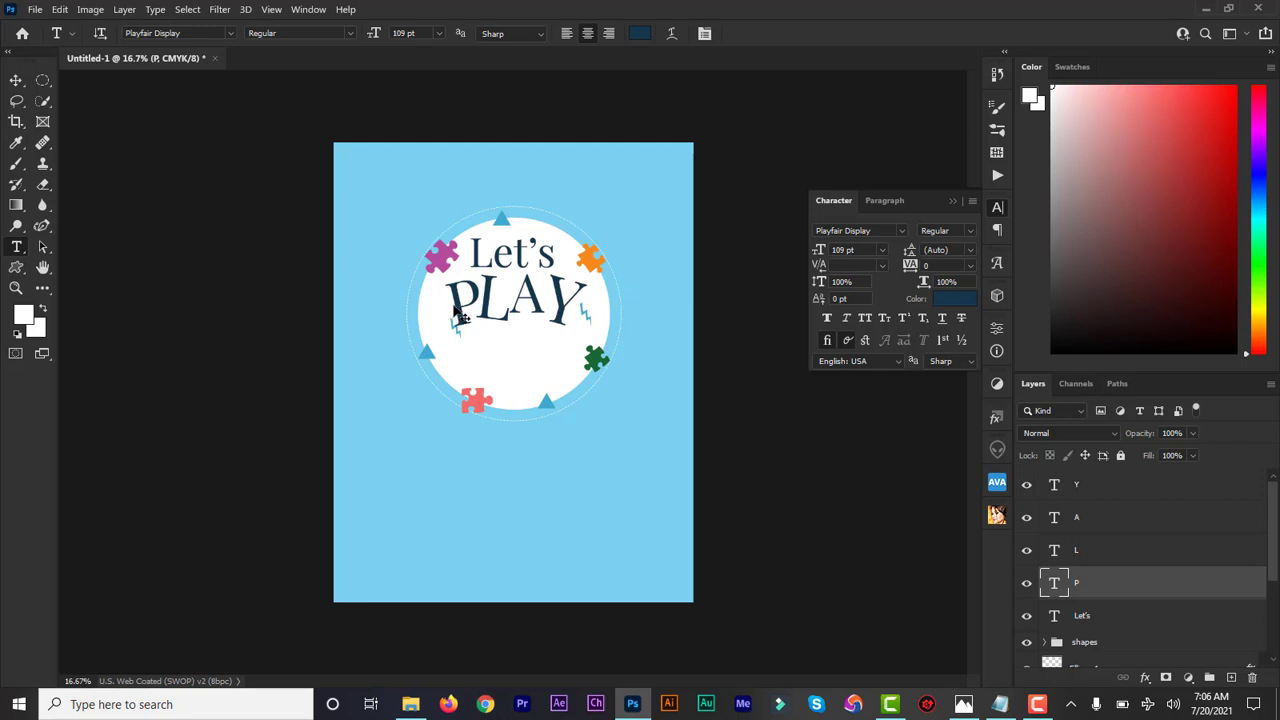
left_click_drag(455, 310, 453, 303)
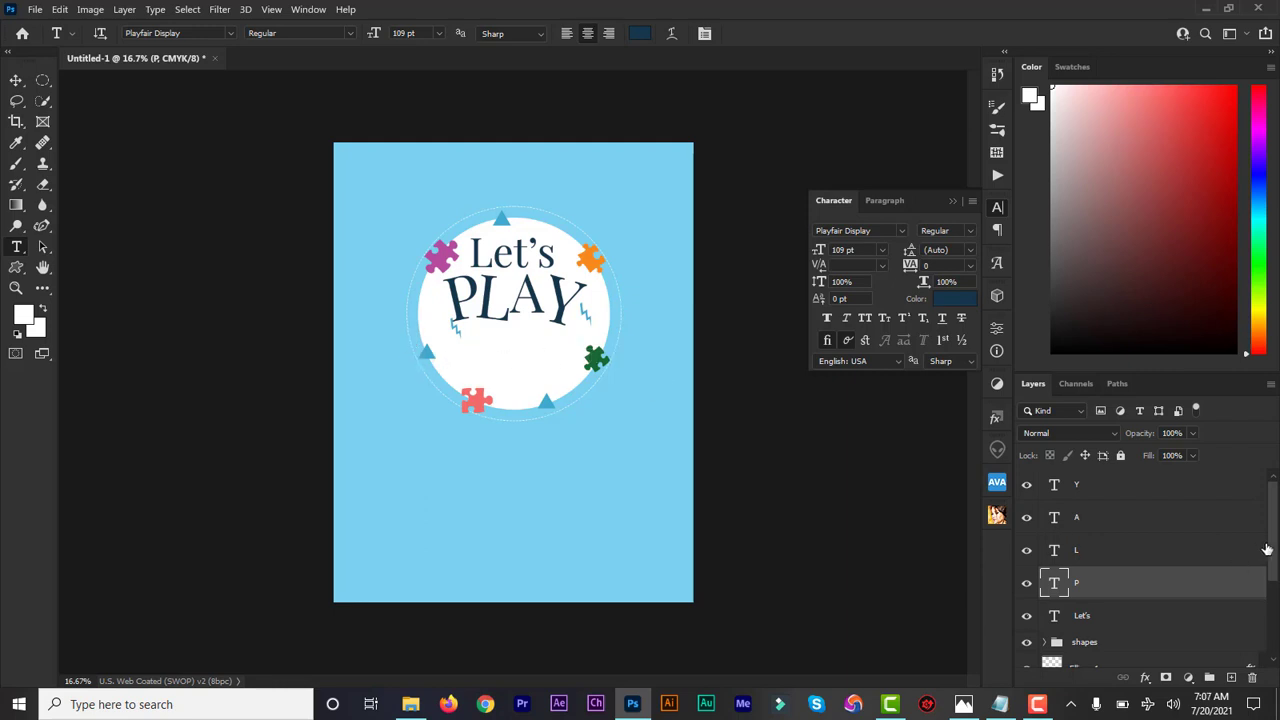
- Add a separate letter "P" at 115 pt below the start of "PLAY", near the circle's left triangle
left_click(1110, 488)
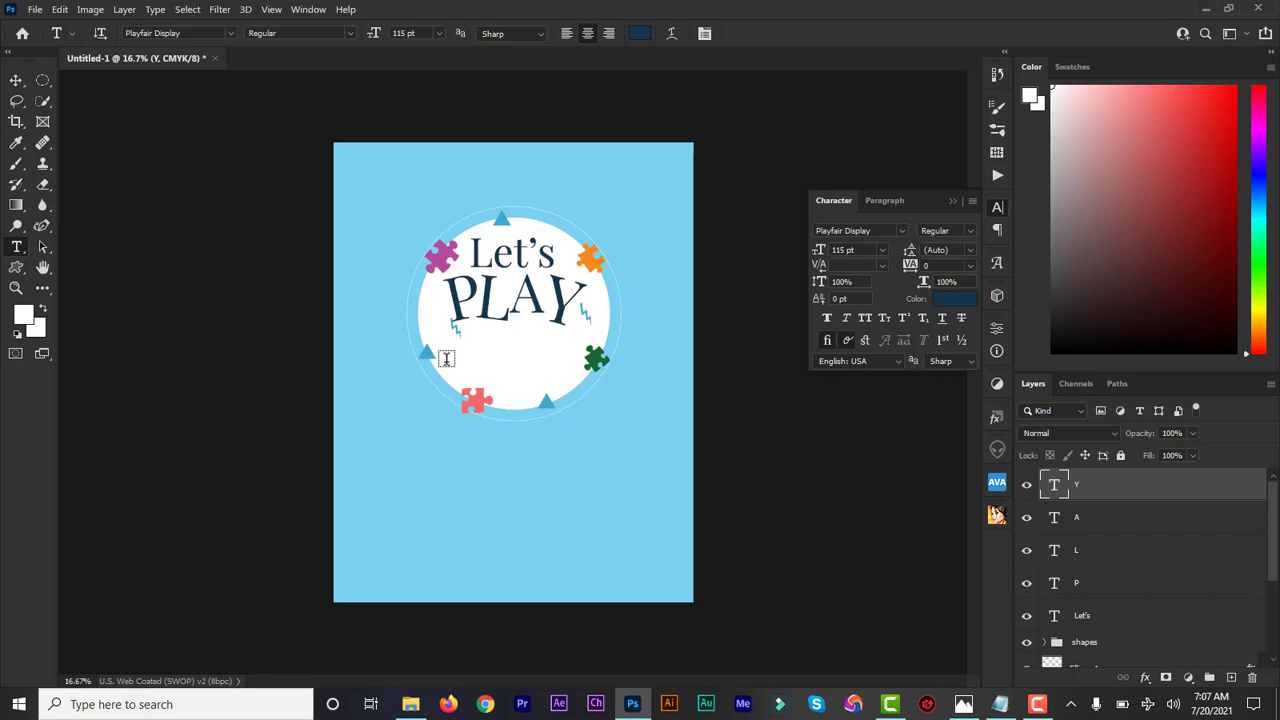
left_click(446, 358)
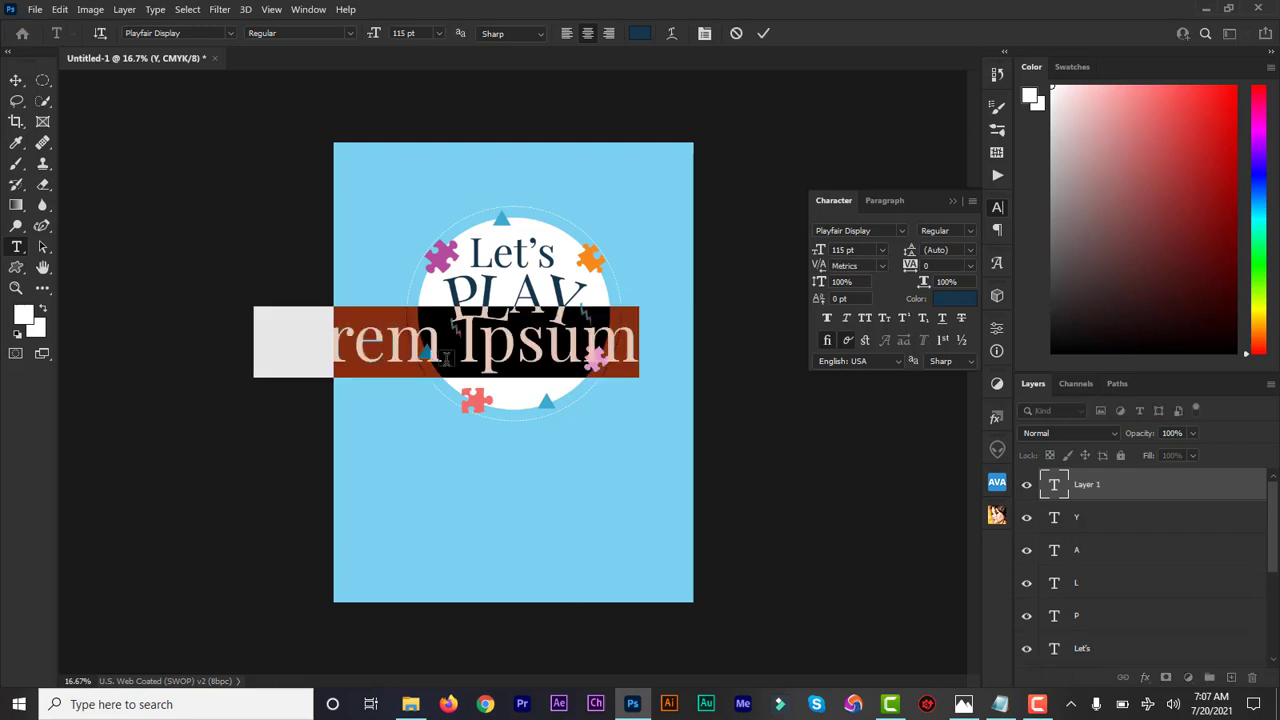
type("P")
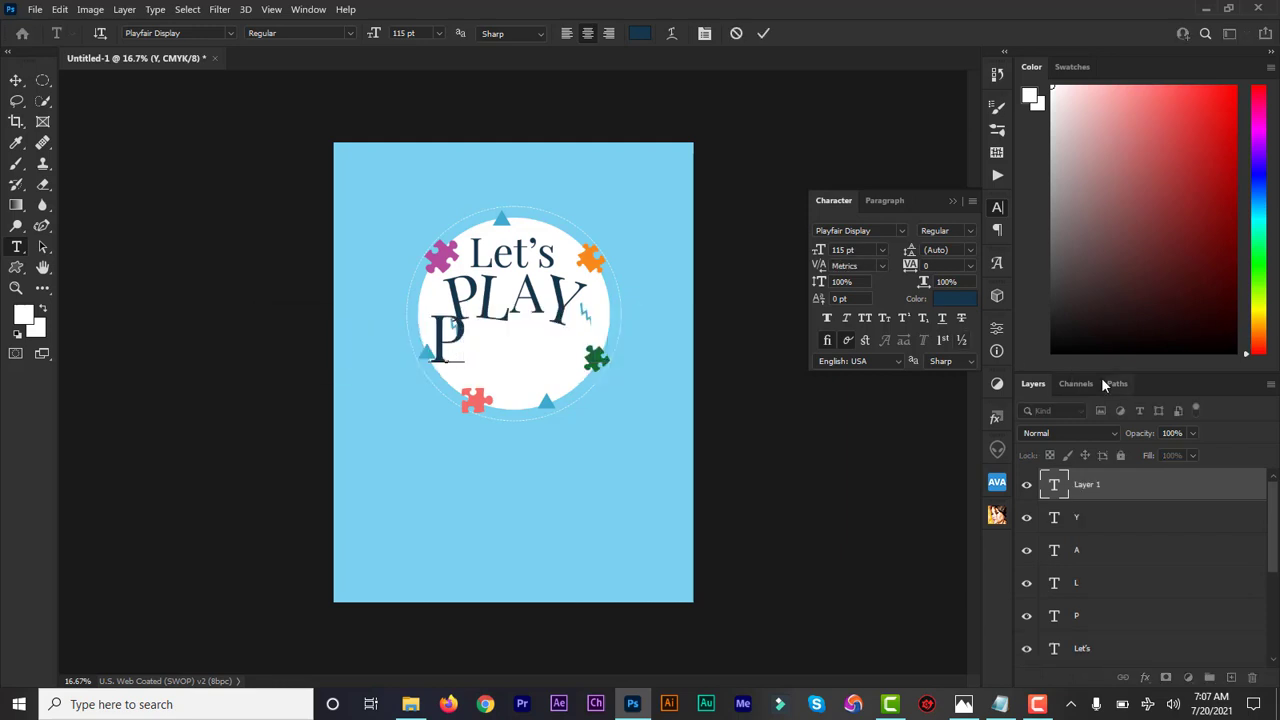
left_click(1052, 487)
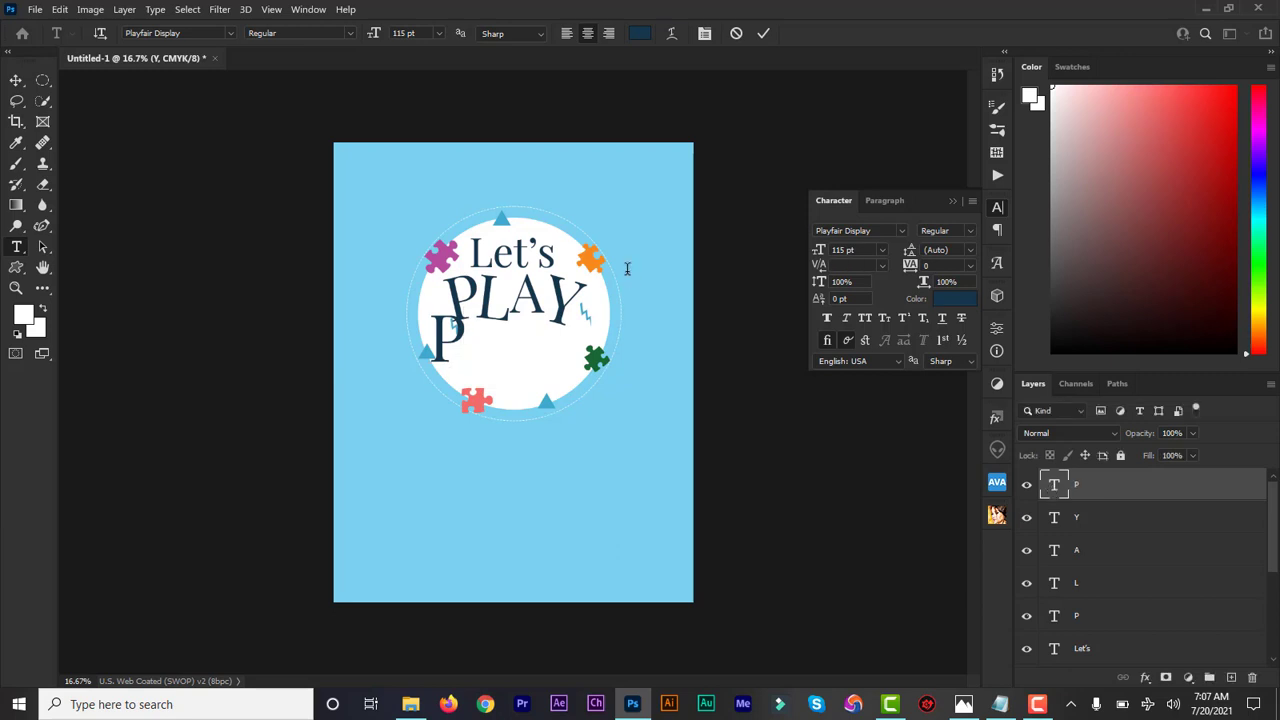
- Enlarge the separate letter "P" below "PLAY" to 139 pt
double_click(1052, 487)
left_click_drag(372, 36, 388, 38)
left_click_drag(388, 38, 391, 38)
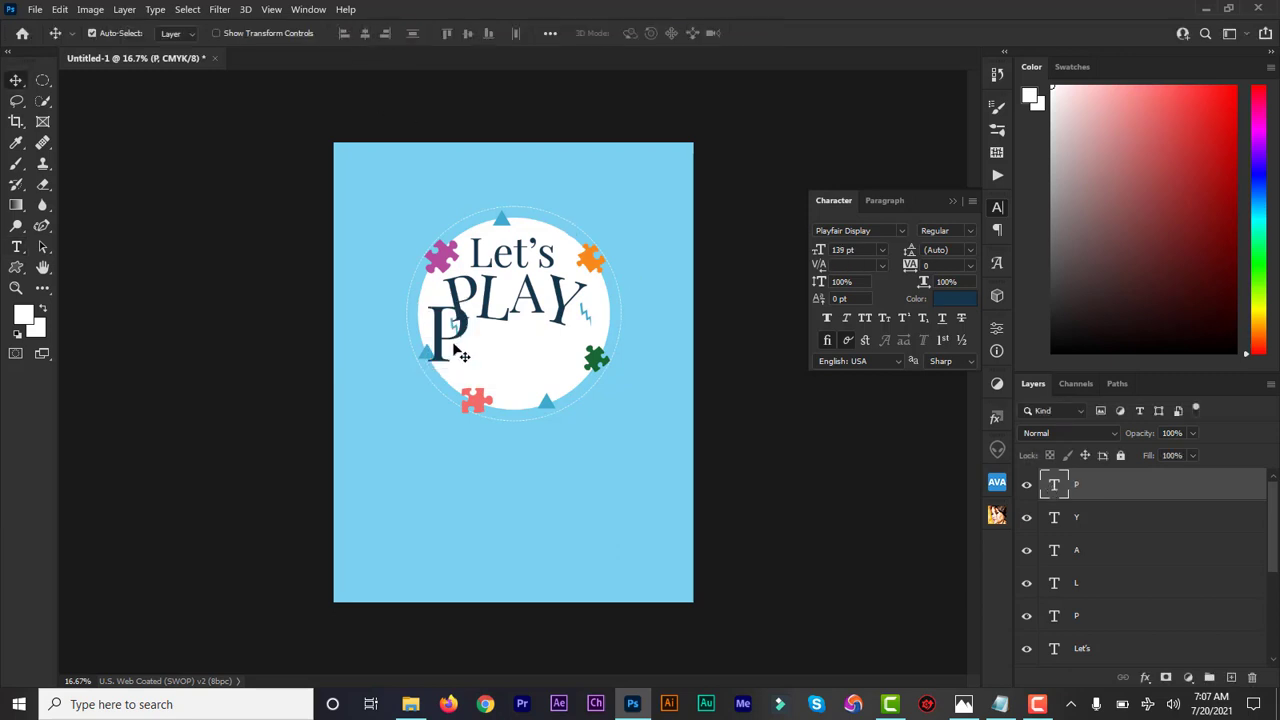
- Tilt the 139 pt "P" about 28.9° counter-clockwise and place it between the circle's left triangle and the start of "PLAY"
left_click_drag(437, 345, 457, 365)
key("ctrl+t")
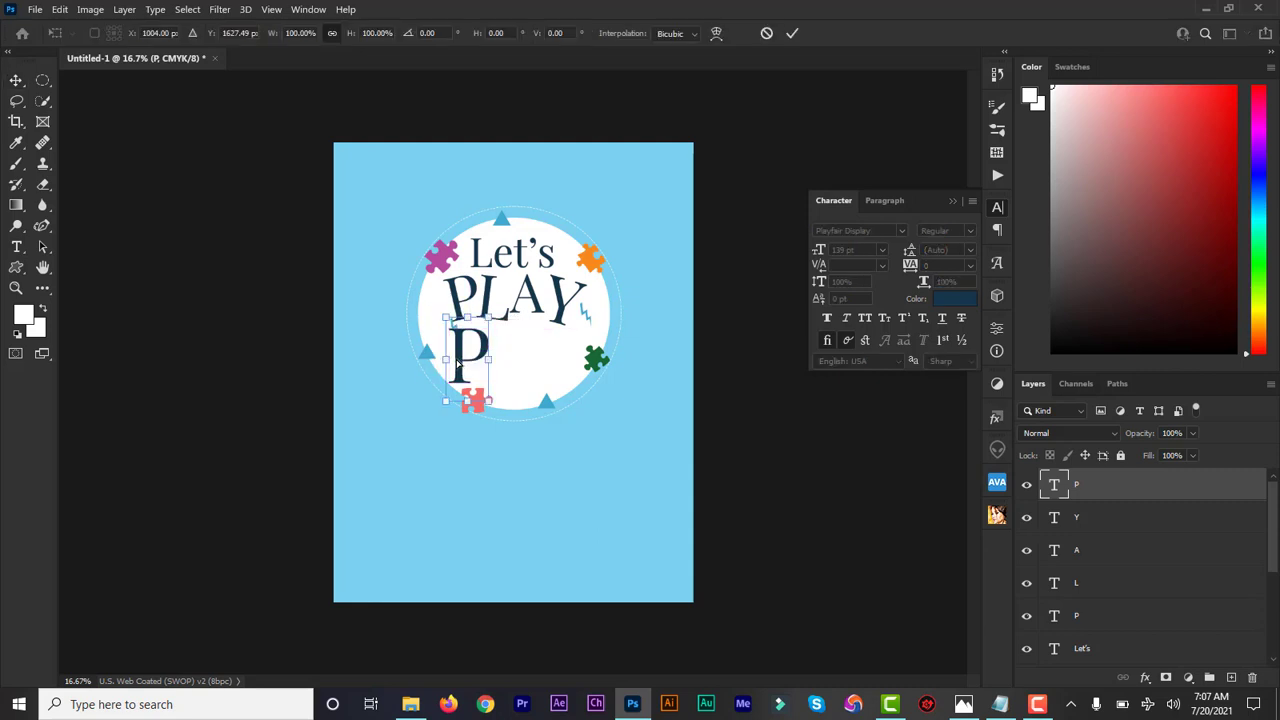
left_click_drag(497, 418, 458, 371)
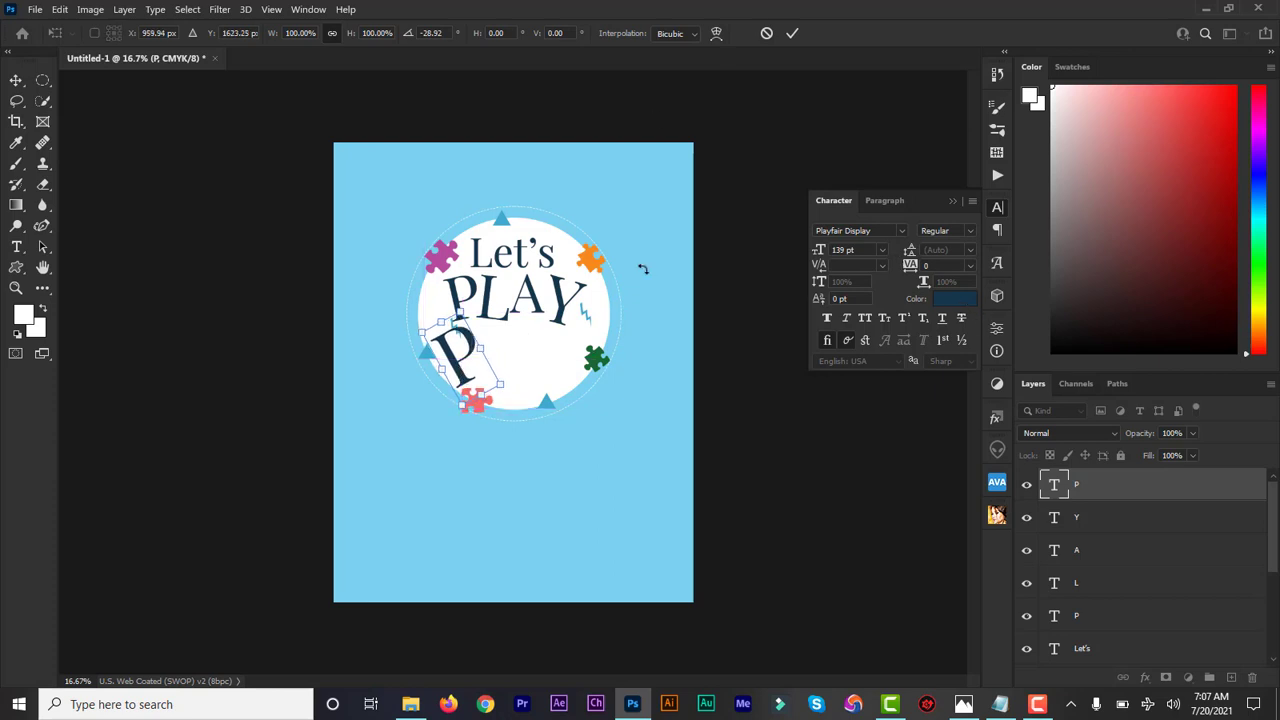
left_click(793, 34)
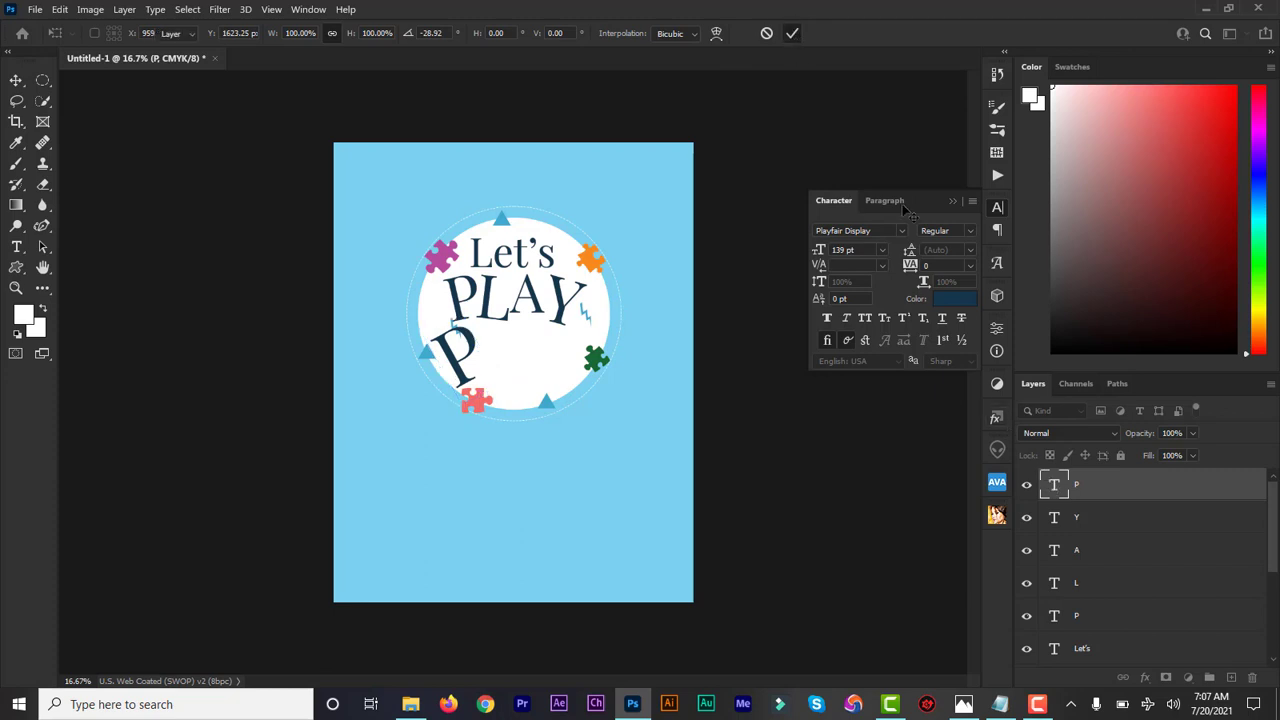
- Recolor the large tilted "P" with the purple #b34c9c sampled from the purple puzzle piece
double_click(1053, 487)
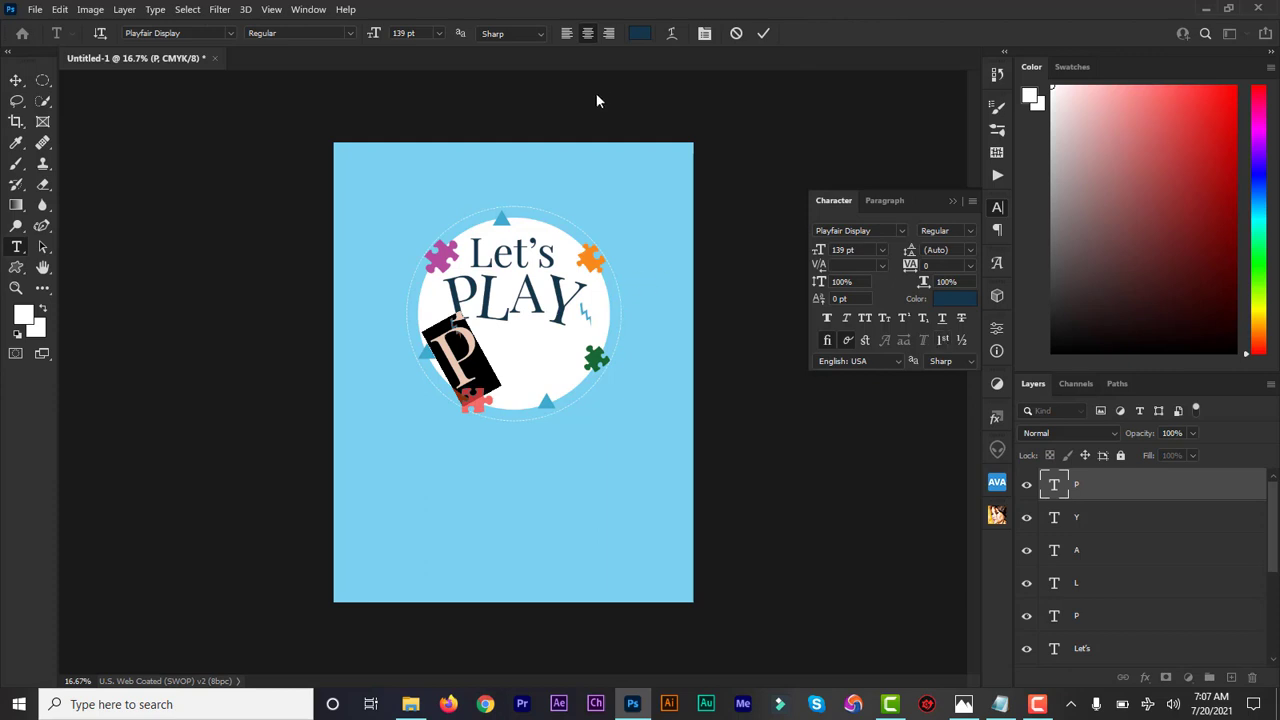
left_click(640, 34)
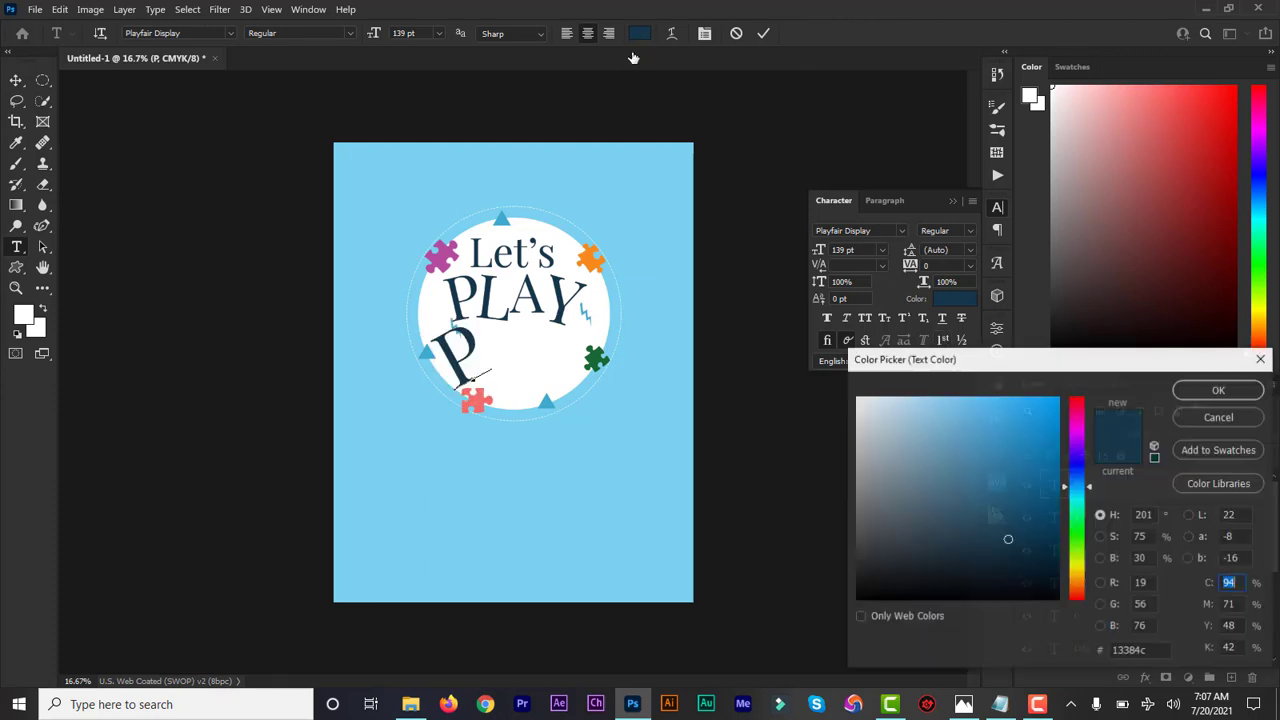
left_click(442, 258)
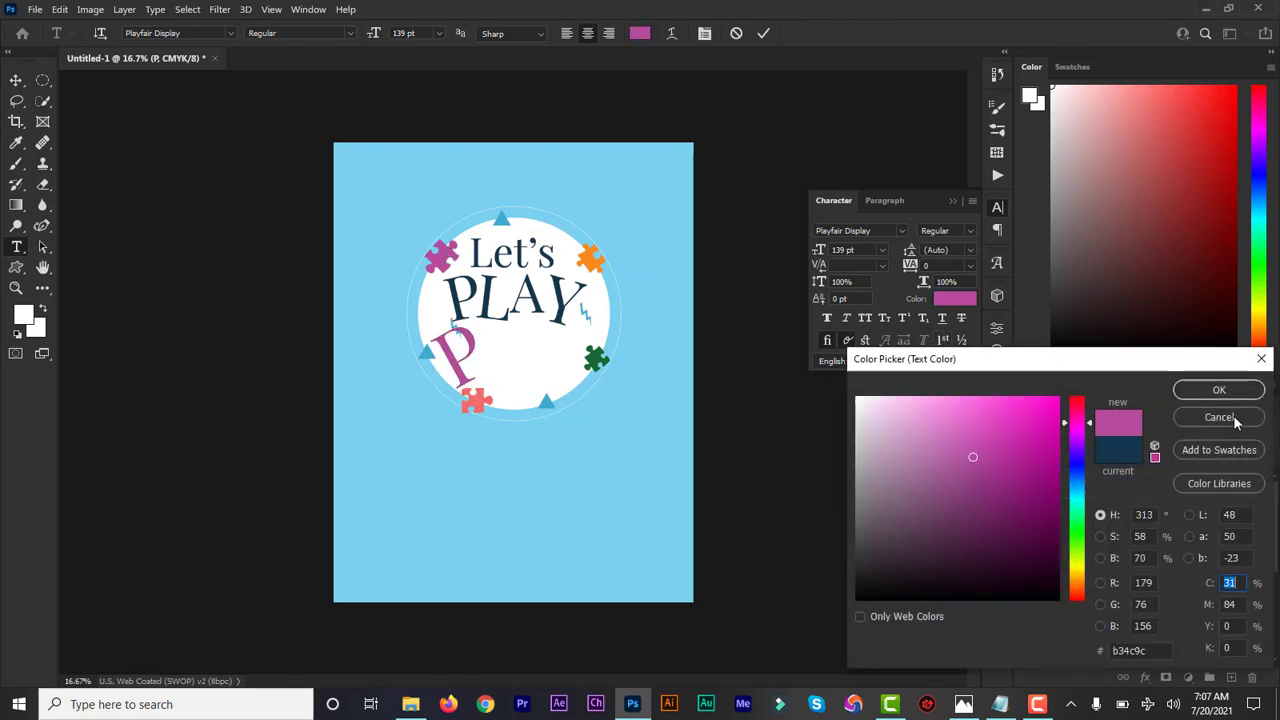
left_click(1218, 391)
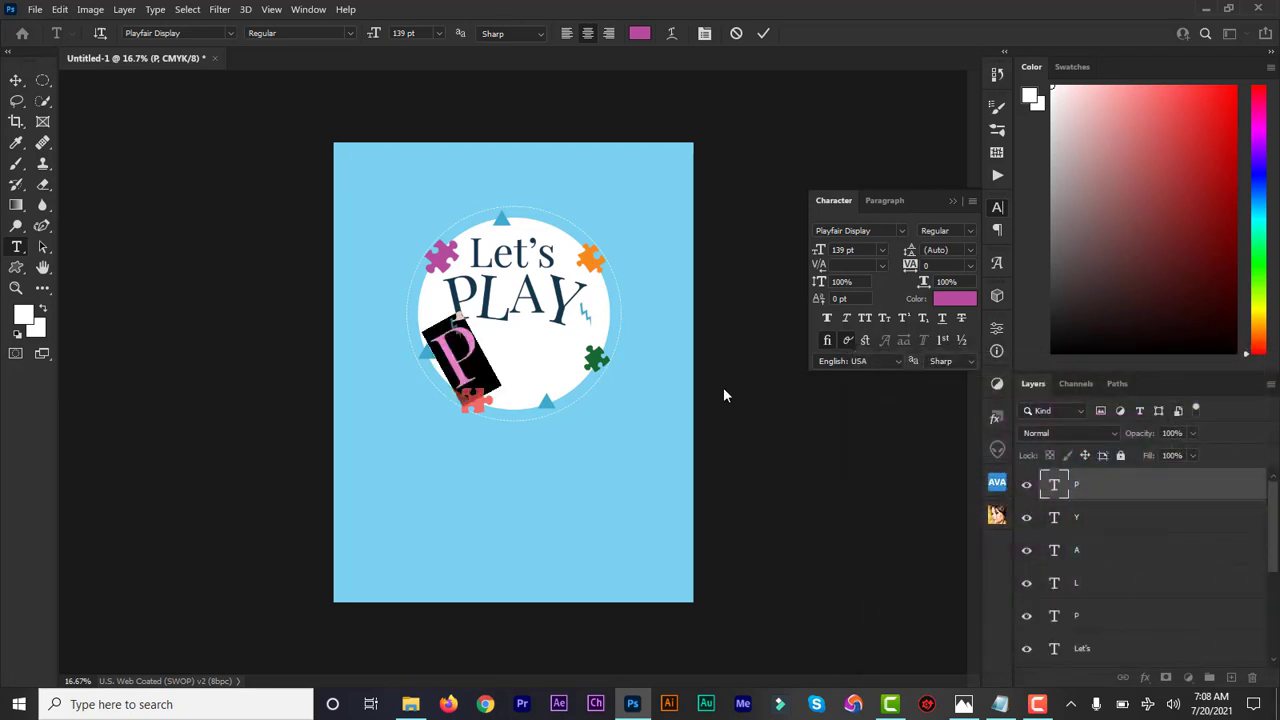
left_click(952, 200)
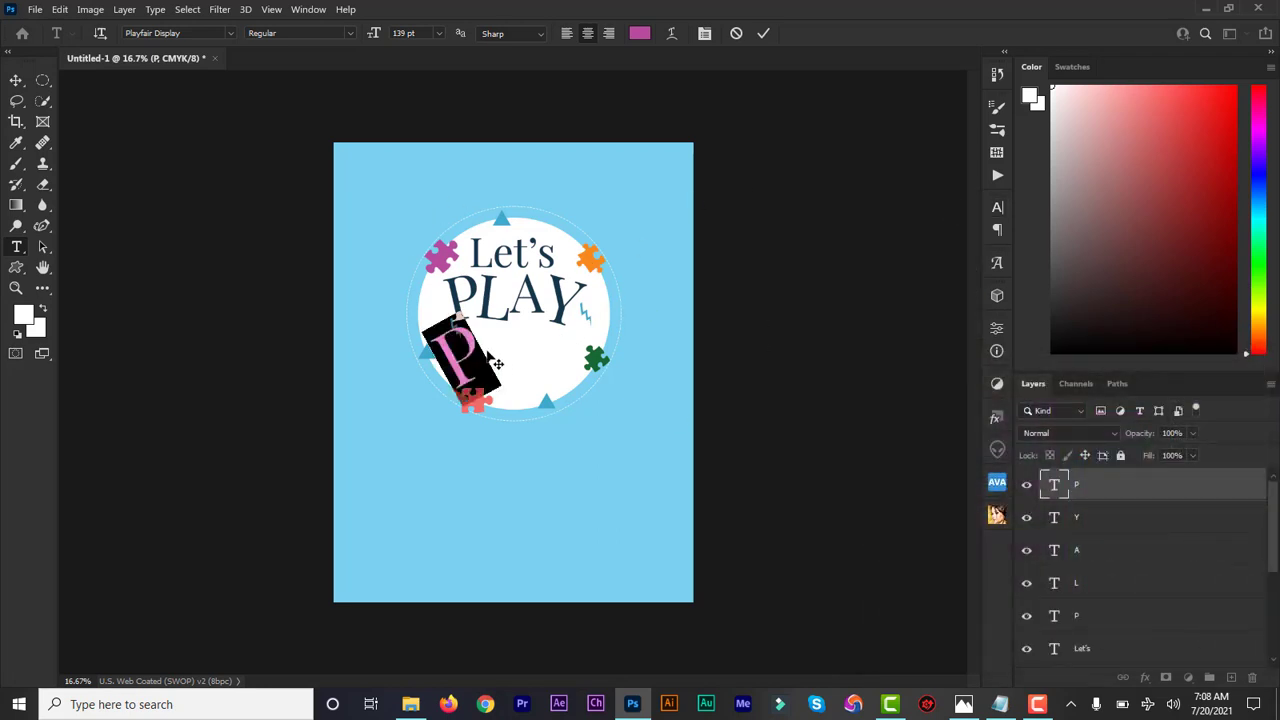
left_click(763, 33)
key("v")
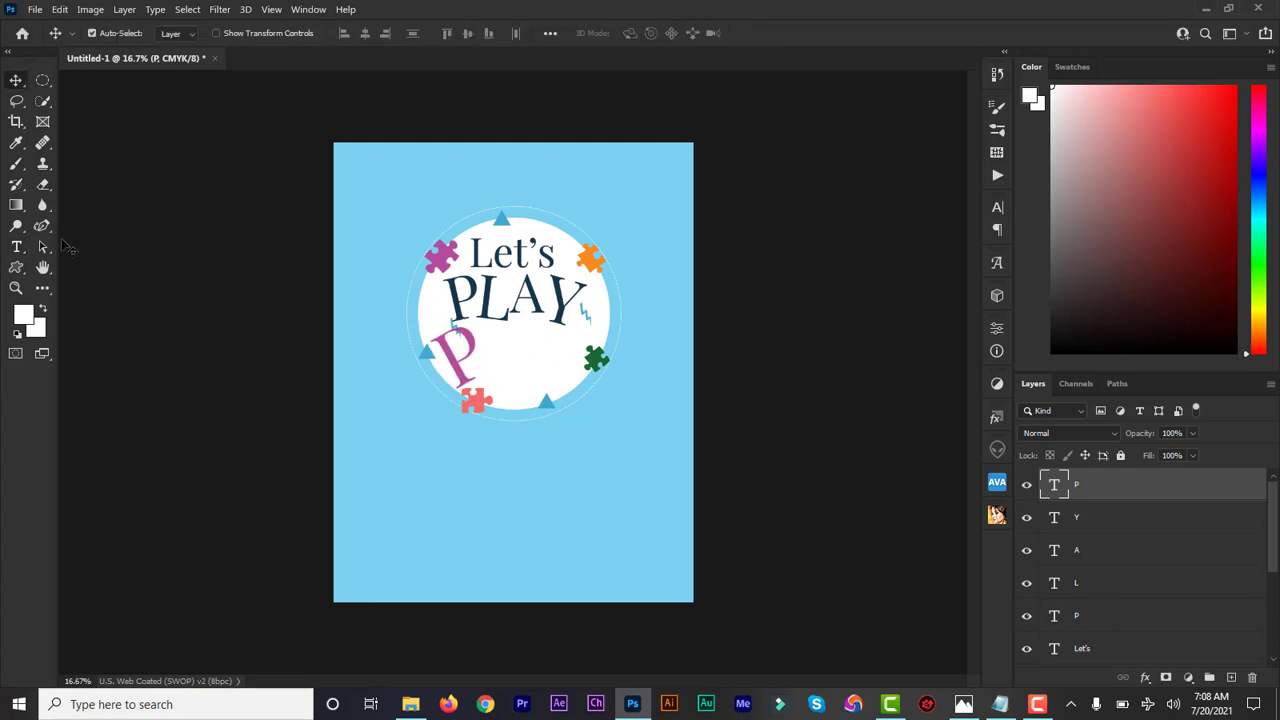
- Add a separate purple capital "U" at 139 pt just after the tilted "P"
left_click(16, 247)
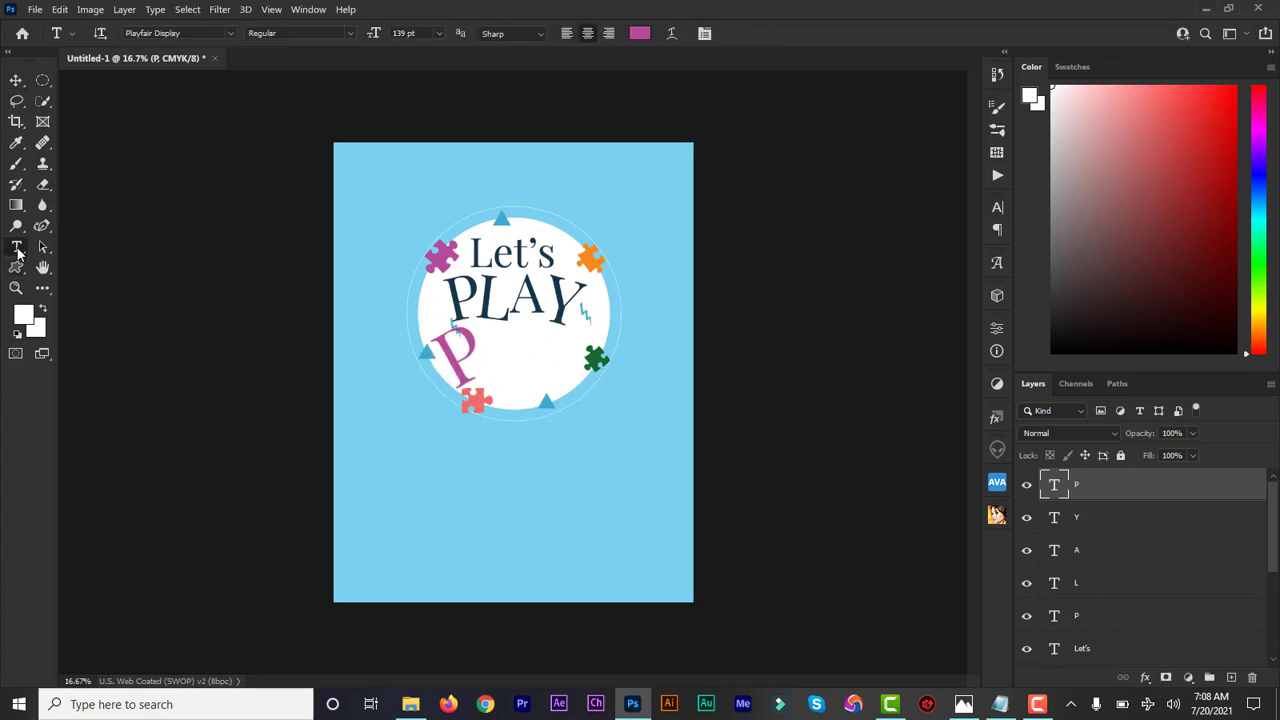
left_click(488, 357)
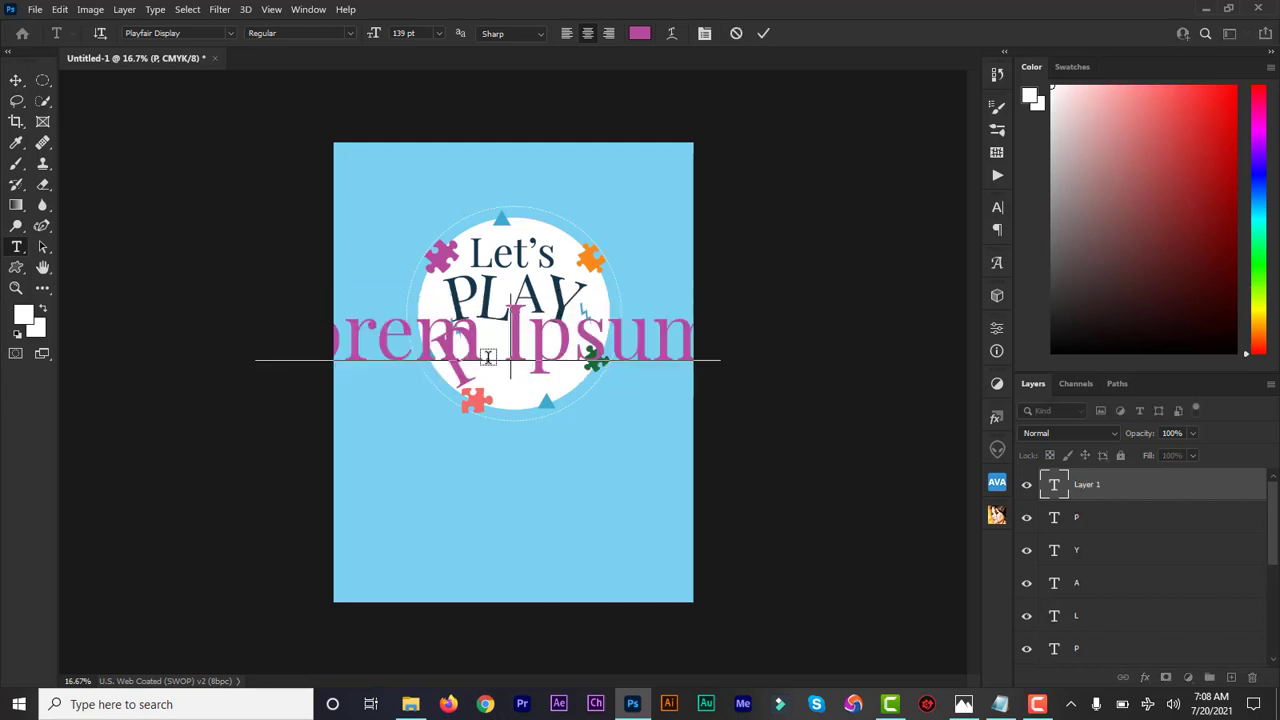
type("U")
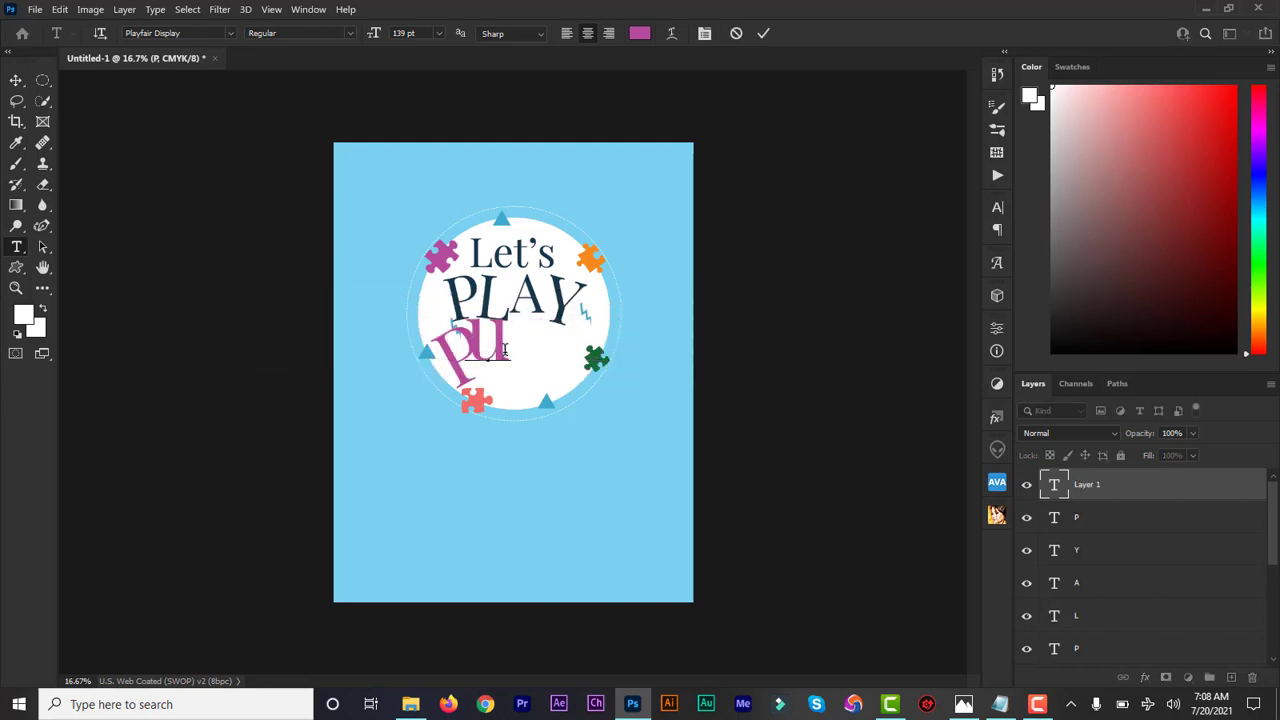
double_click(504, 345)
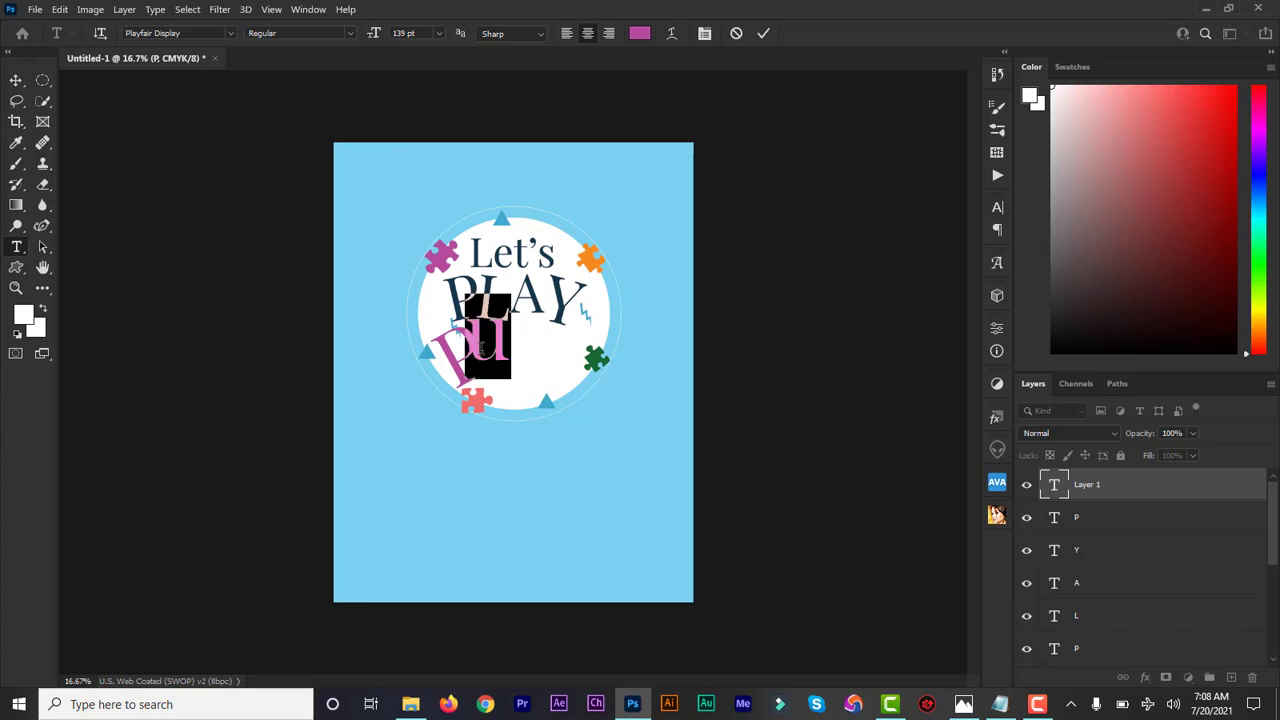
type("U")
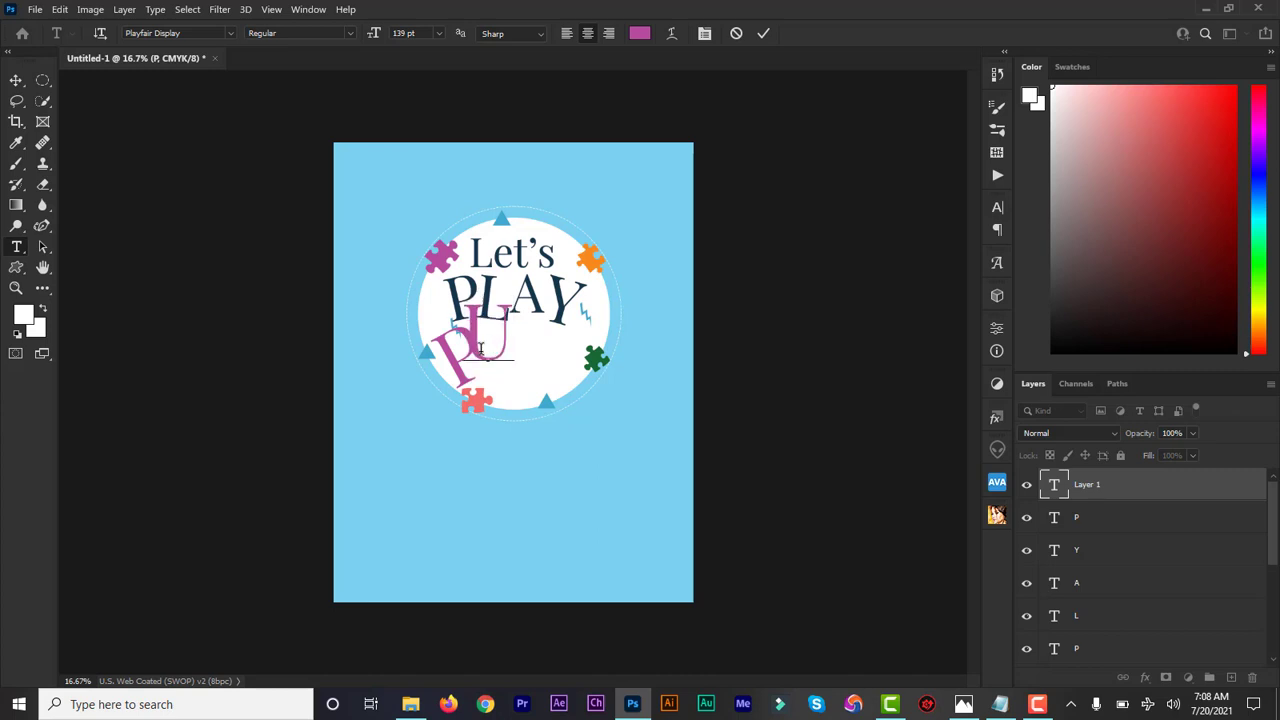
left_click(766, 34)
- Add a capital "Z" and a lowercase "z" as separate purple 139 pt letters following the "U"
left_click(523, 355)
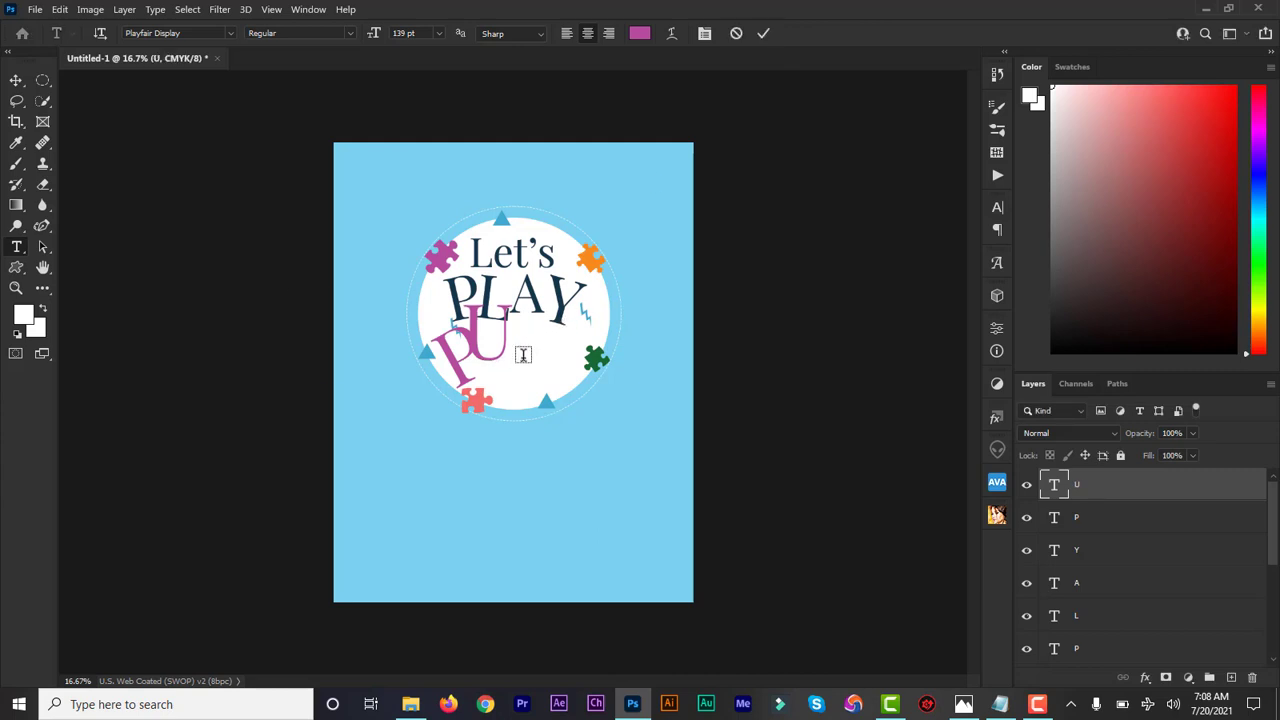
type("Z")
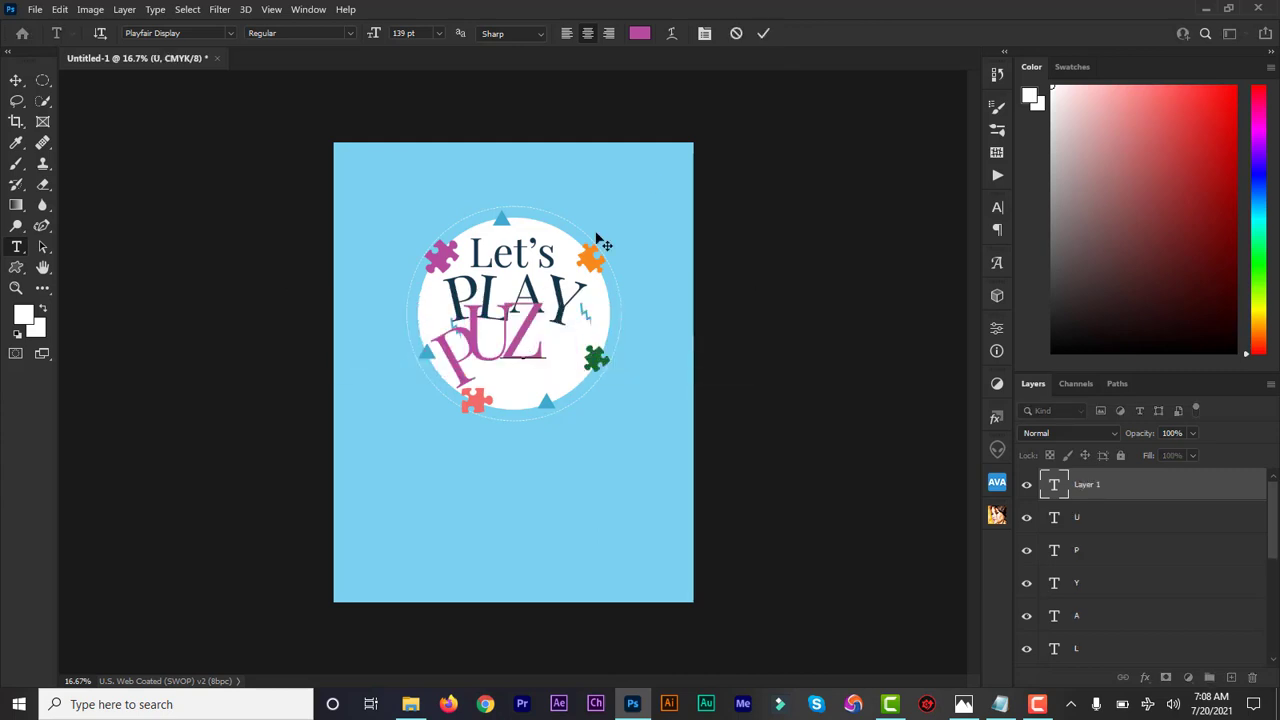
left_click(764, 34)
left_click(561, 341)
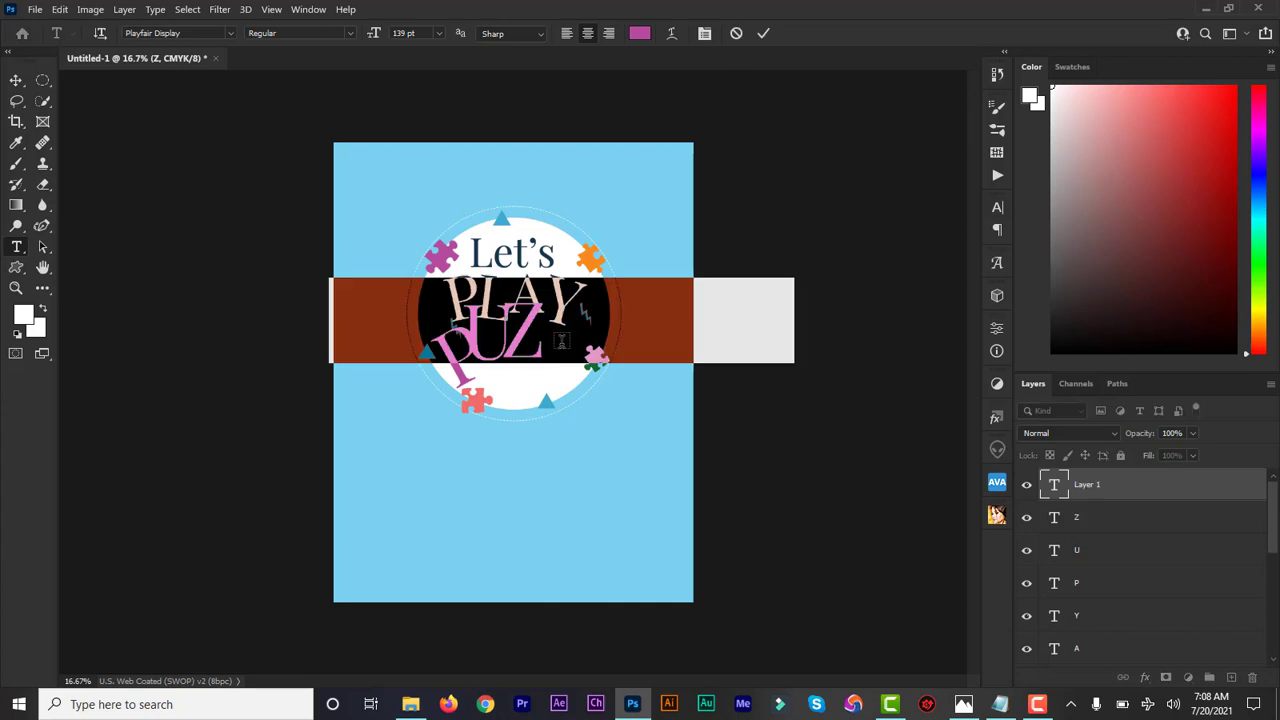
type("Z")
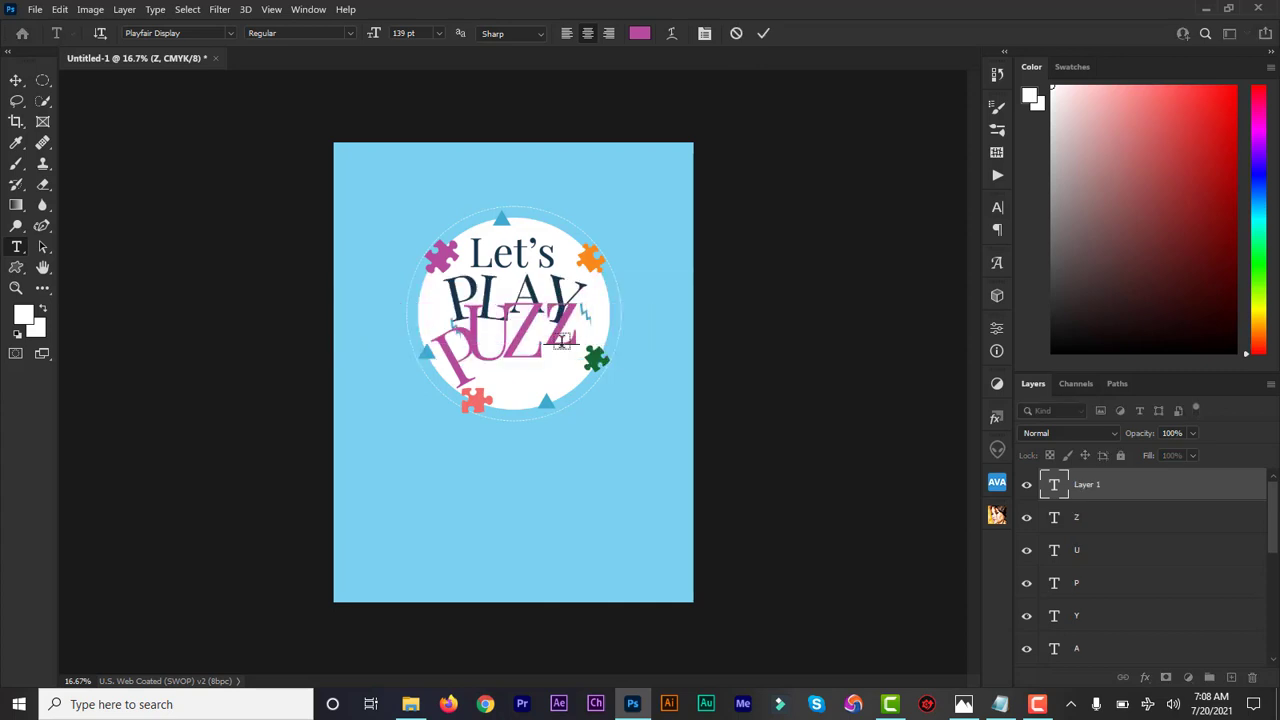
left_click(764, 32)
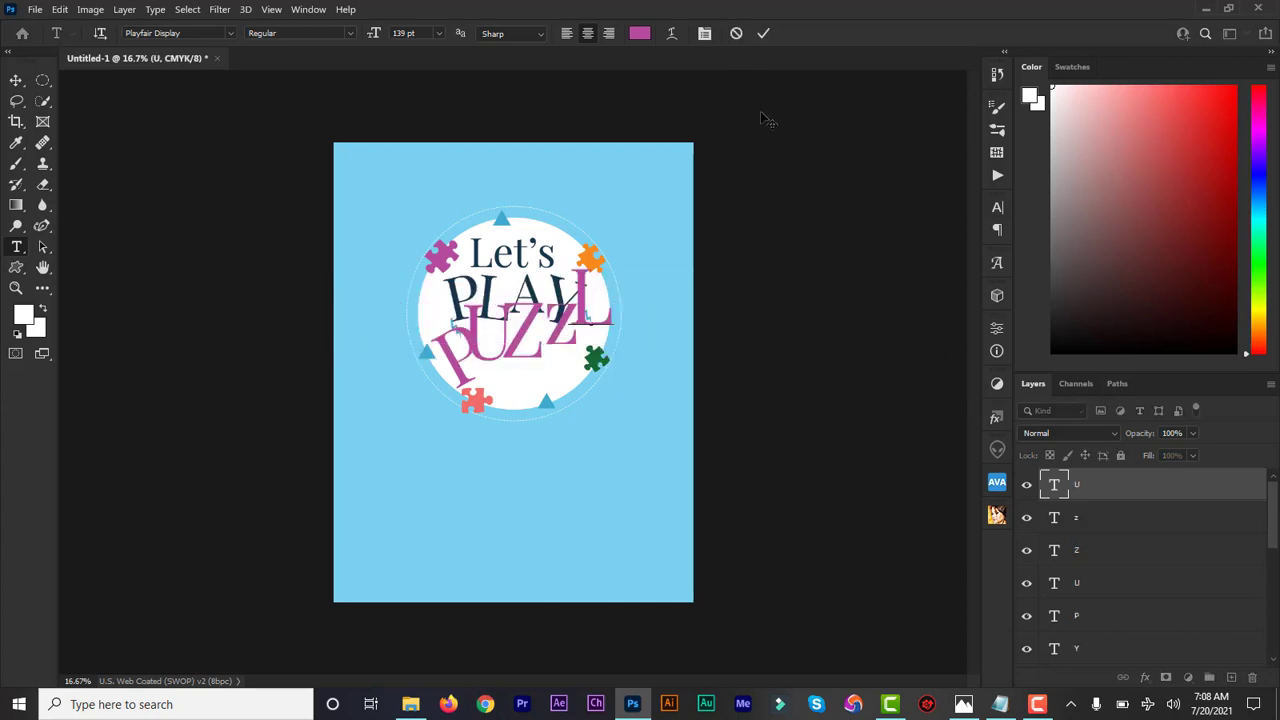
- Add the capital letters "L" and "E" as separate purple 139 pt texts, stepping up past the circle's edge
left_click(764, 34)
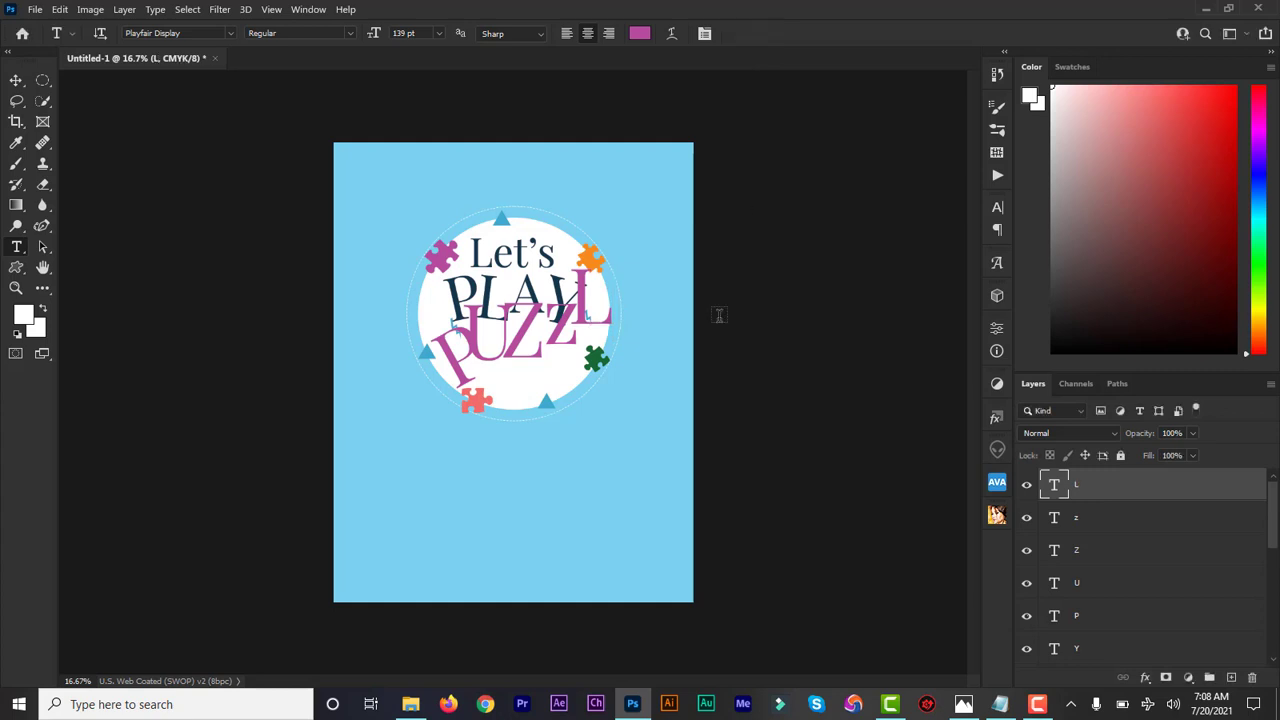
left_click(622, 295)
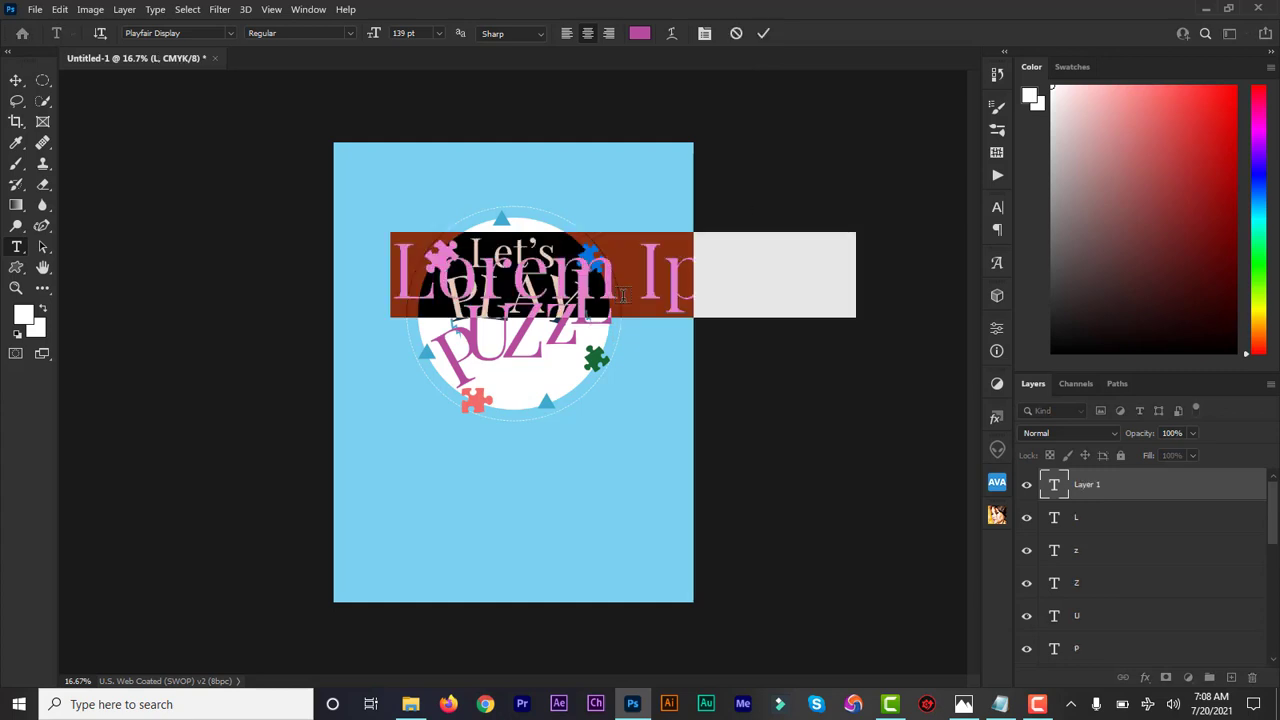
type("E")
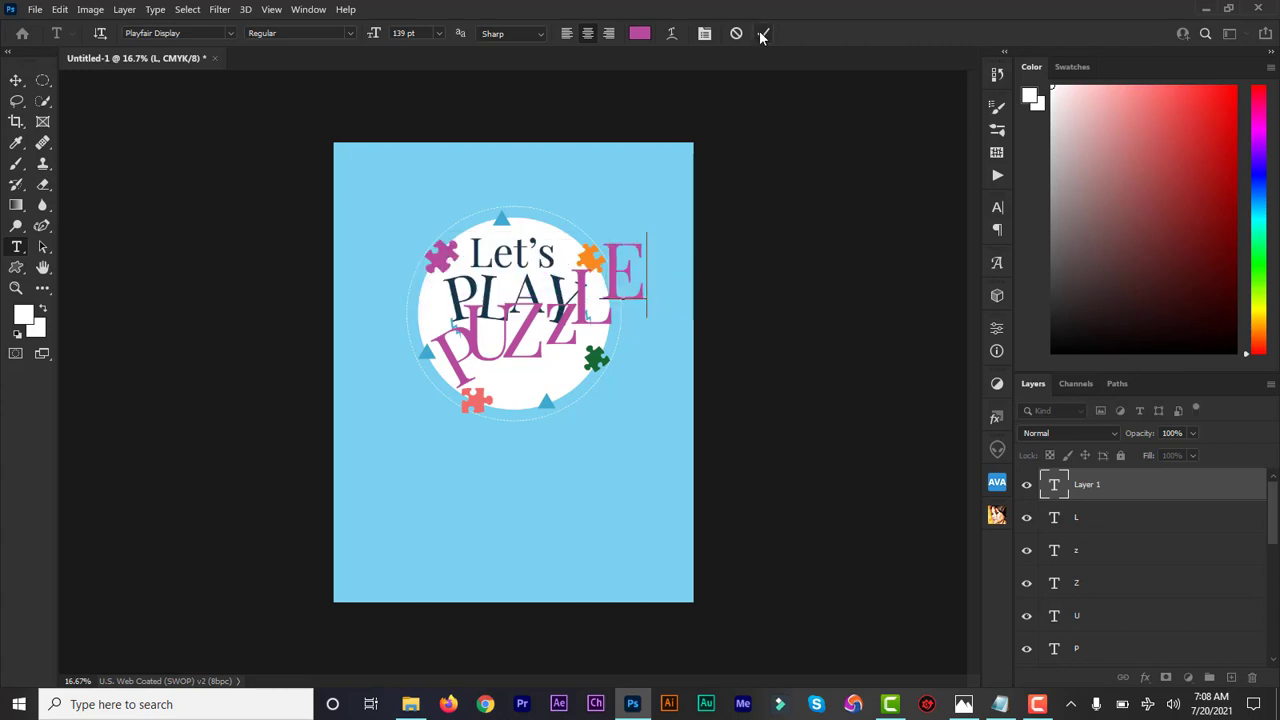
left_click(763, 34)
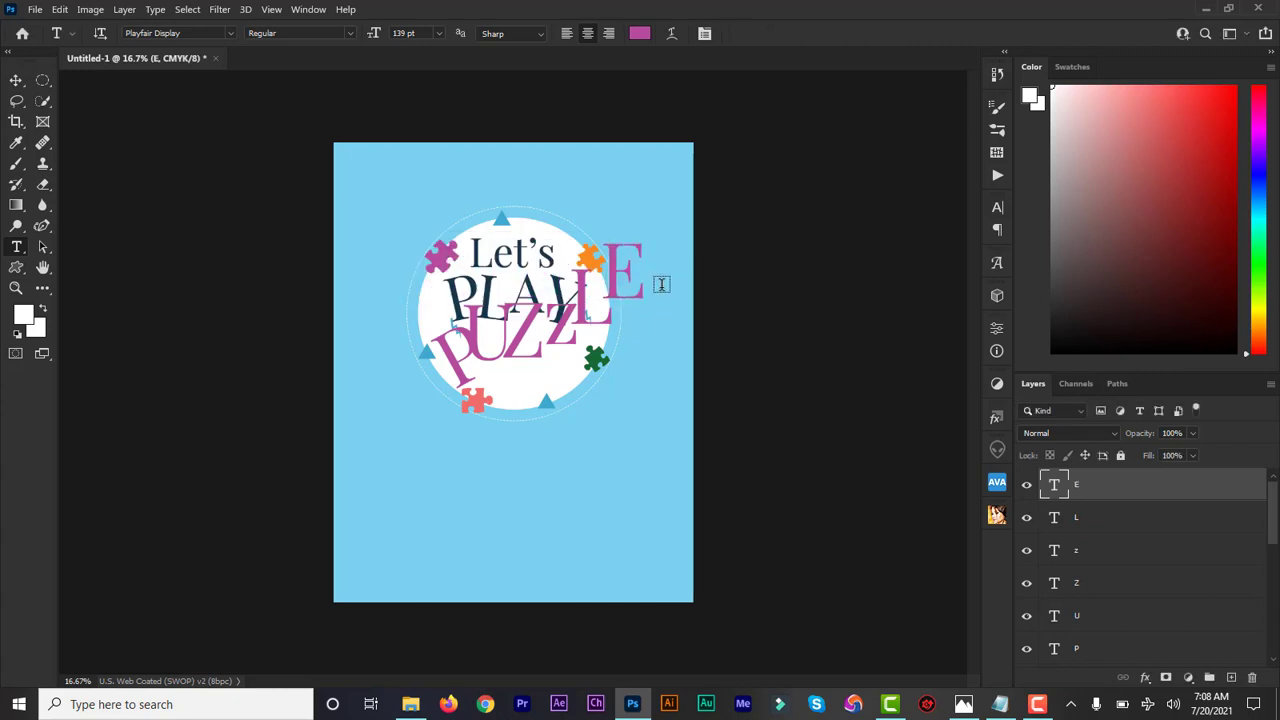
- Add a separate purple lowercase "s" at 139 pt after the "E" to finish spelling "PUZZLES"
left_click(661, 285)
type("S")
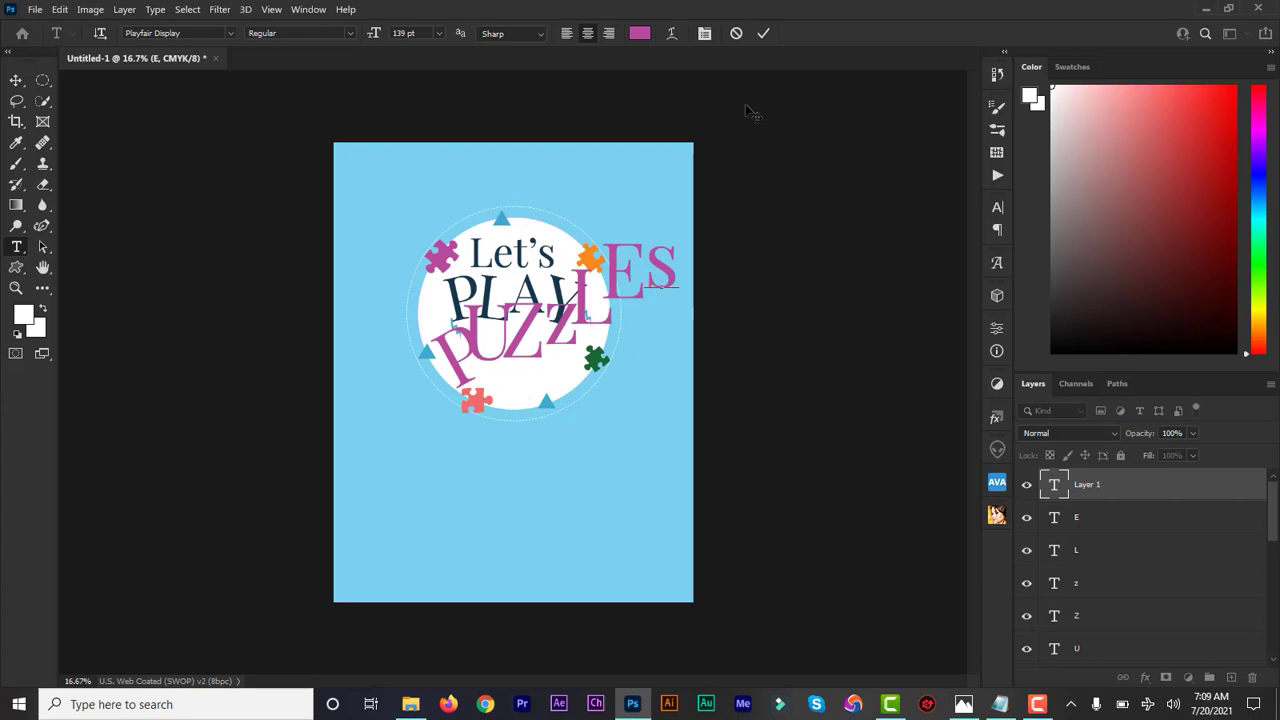
left_click(764, 33)
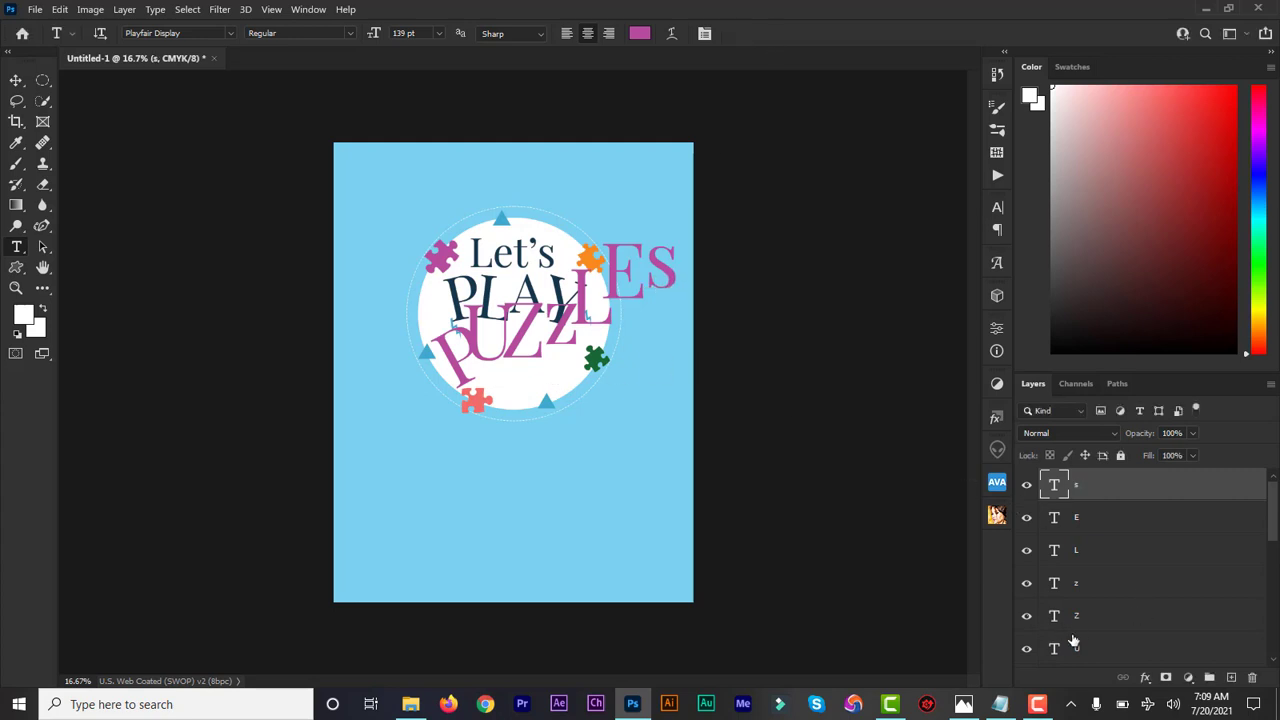
- Select the text layer of the purple "P" that starts "PUZZLES"
scroll(1272, 531, "down", 2)
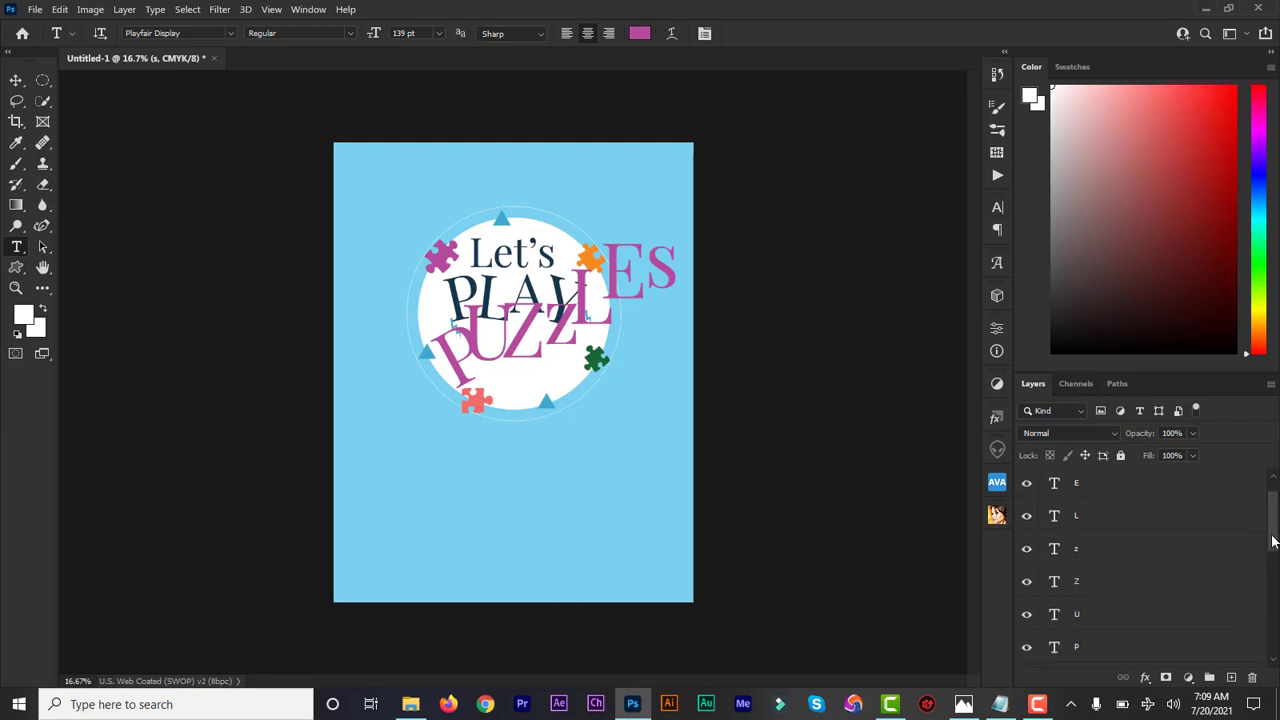
left_click(1056, 623)
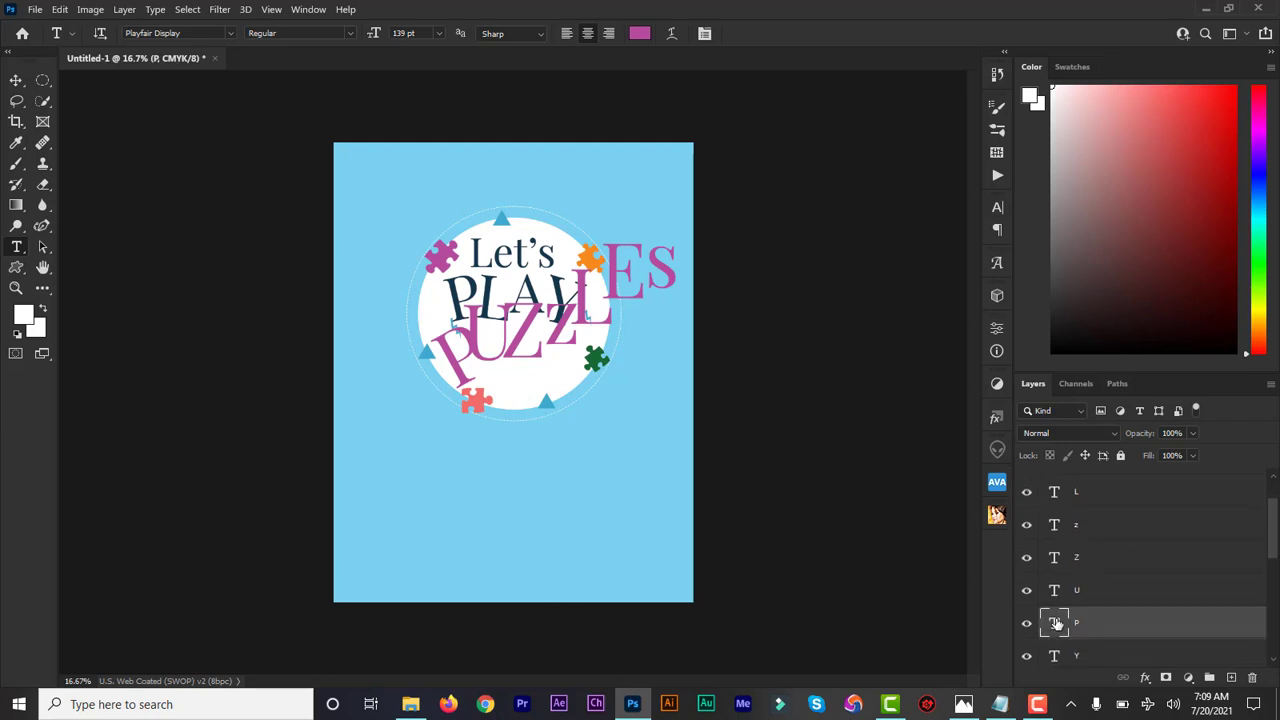
- Move the U of PUZZLES down inside the white circle, next to the tilted purple P
left_click(16, 82)
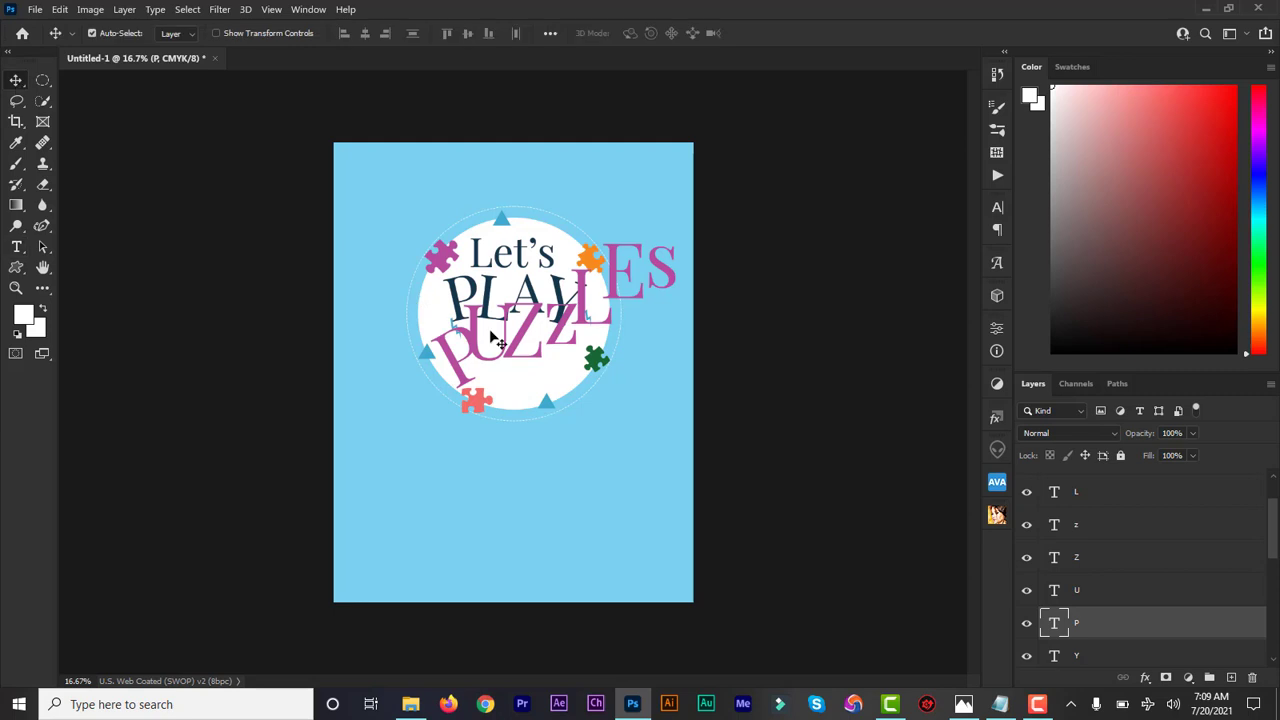
left_click(1071, 591)
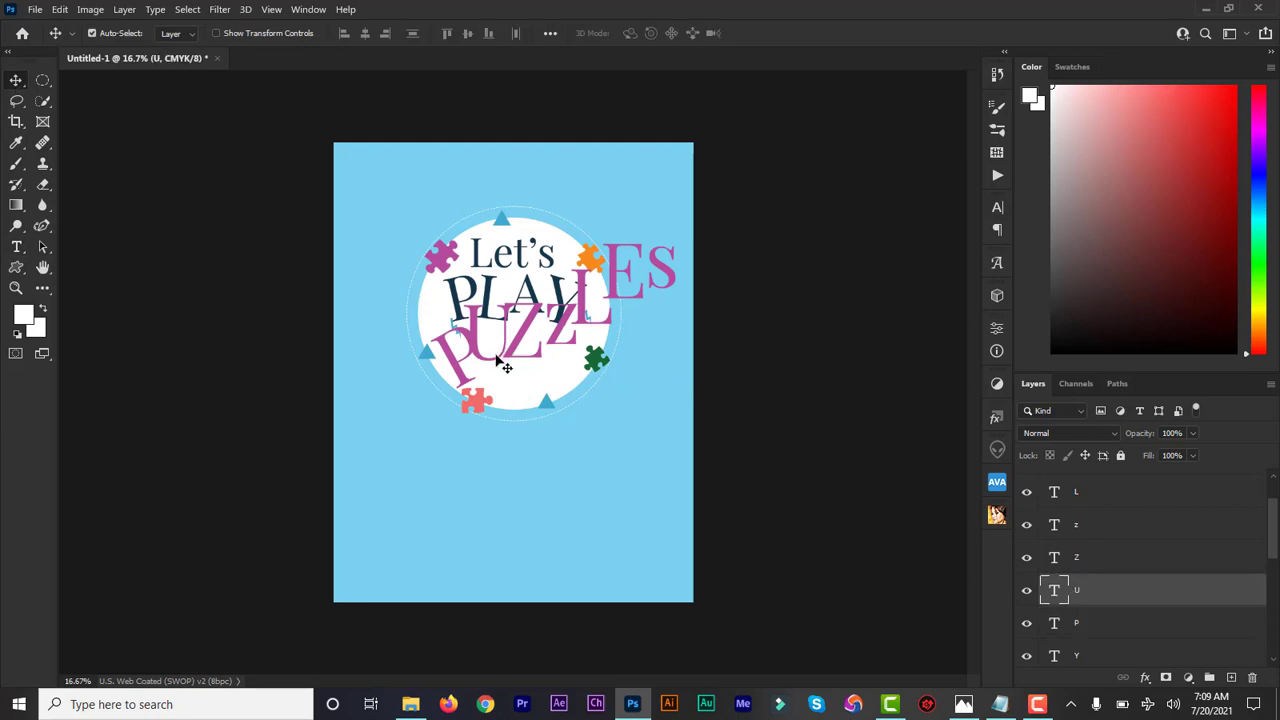
left_click_drag(502, 358, 504, 388)
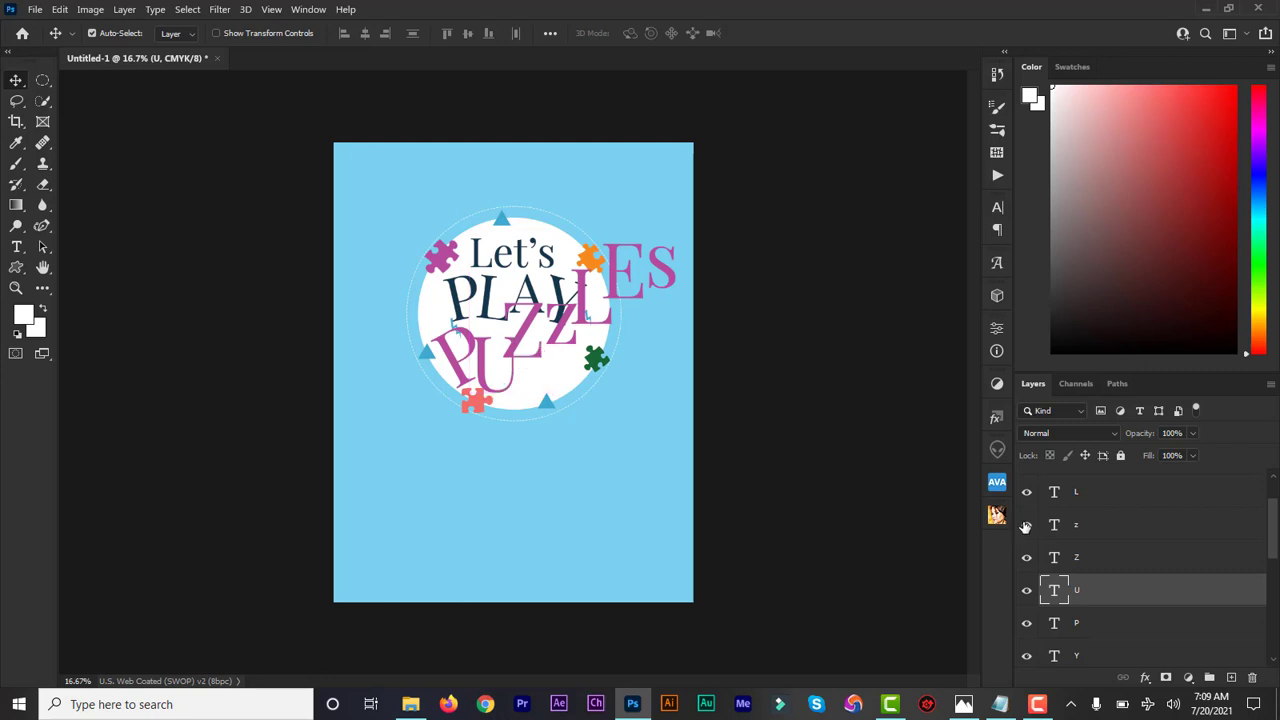
- Reduce the U to 110 pt and nudge it up and closer to the P of PUZZLES
double_click(1055, 594)
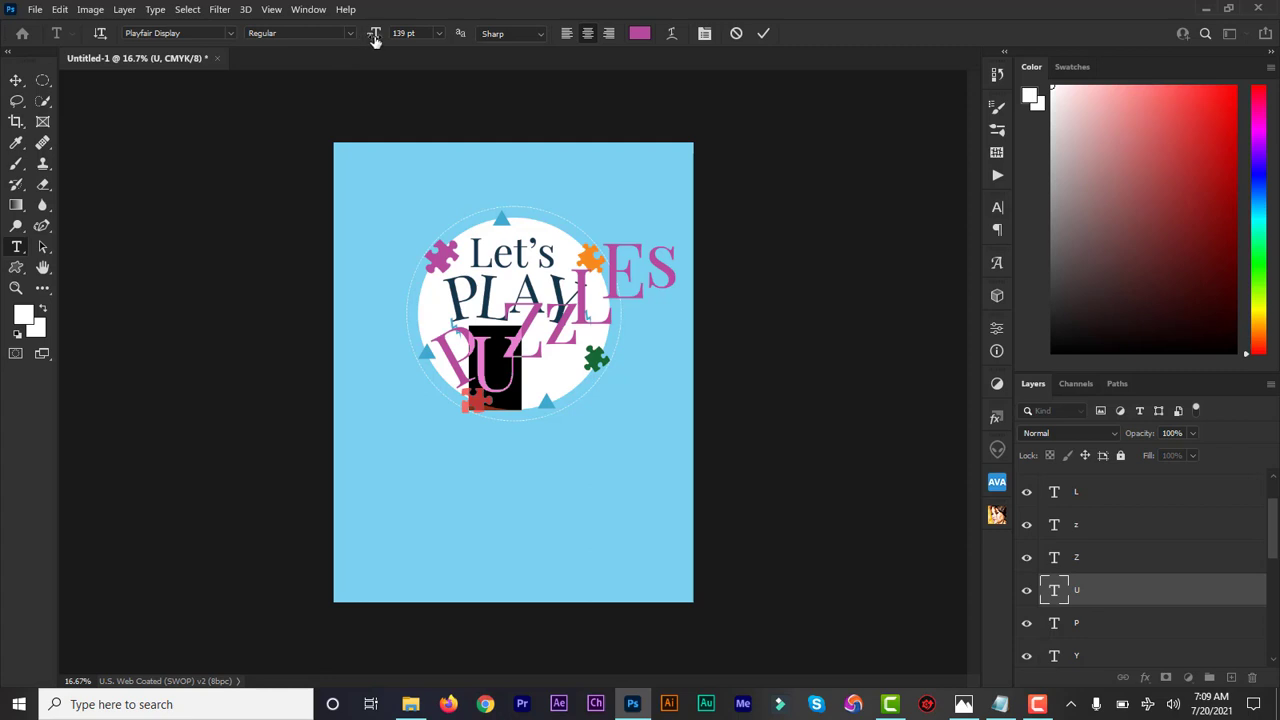
left_click_drag(375, 38, 352, 42)
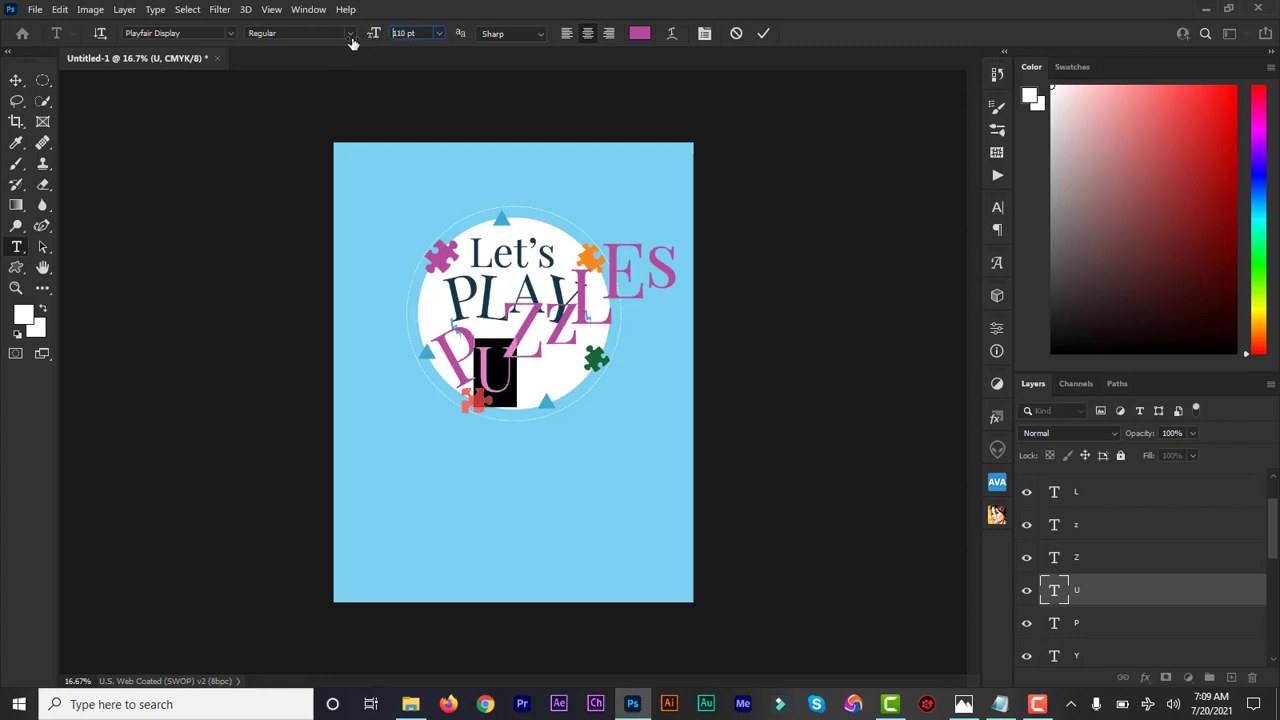
left_click(760, 34)
key("v")
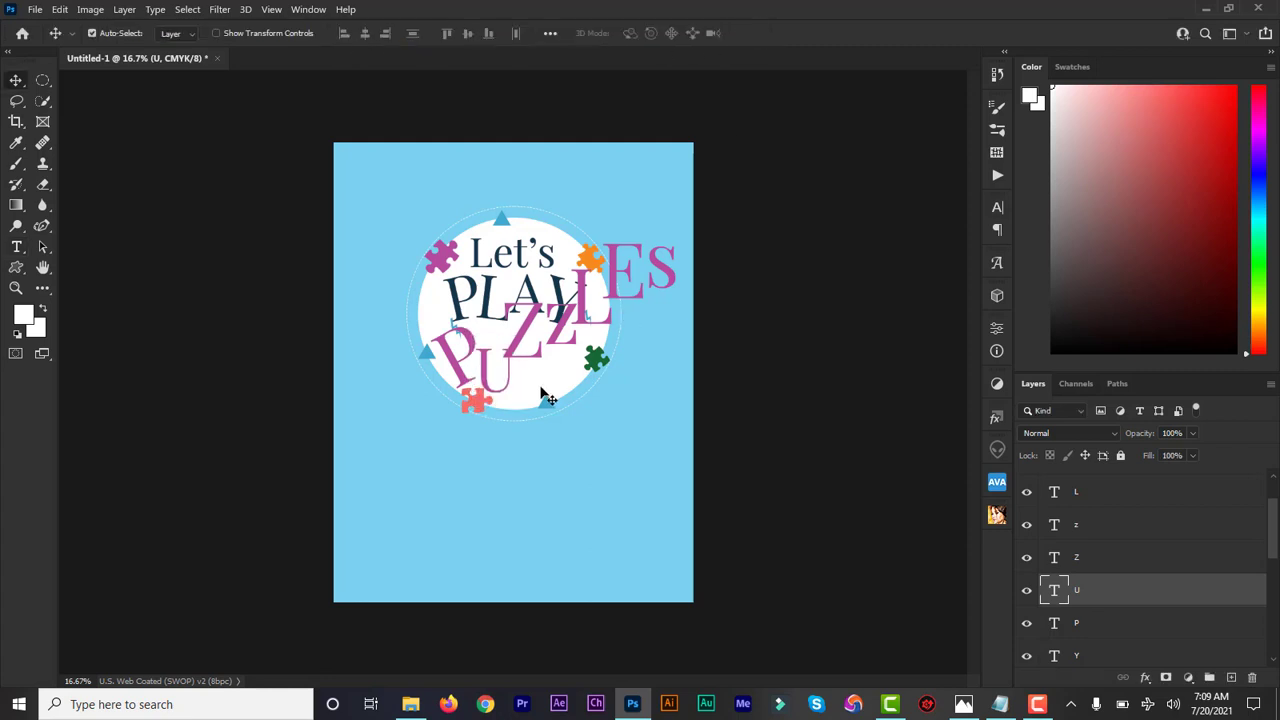
mouse_move(505, 392)
left_mouse_down()
mouse_move(490, 392)
mouse_move(500, 386)
left_mouse_up()
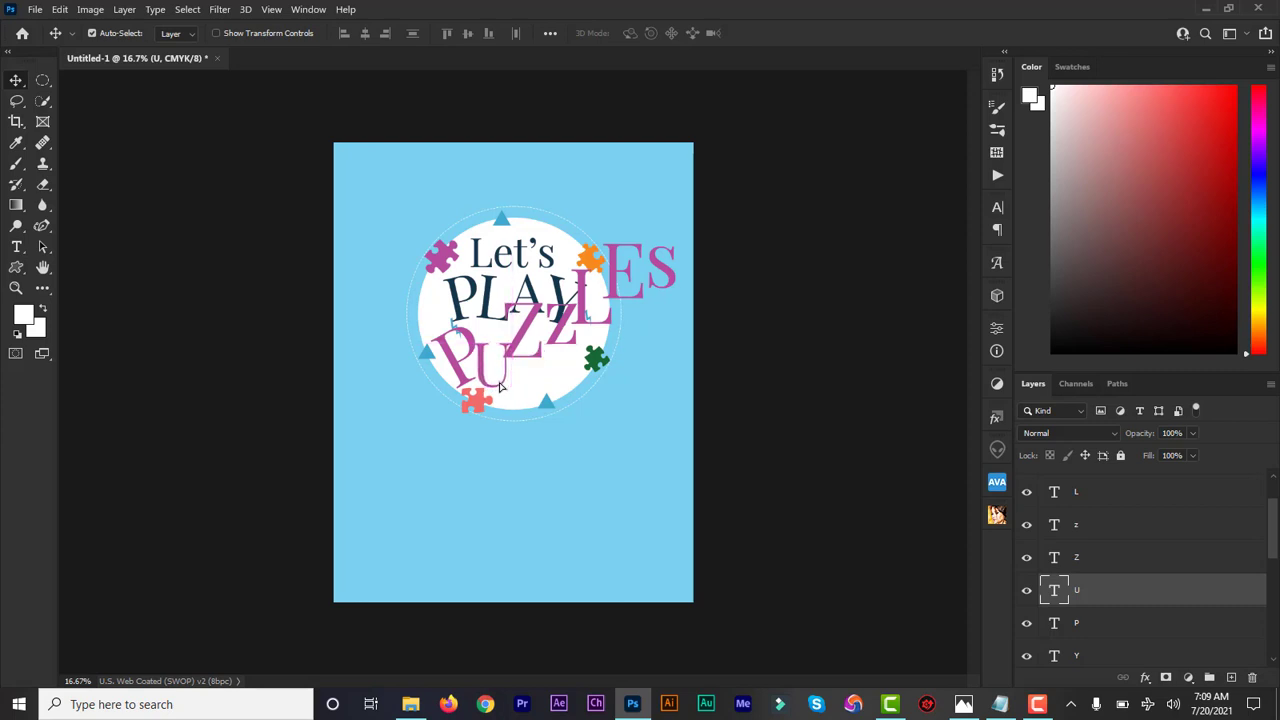
- Recolor the U of PUZZLES orange (f68a1f) by sampling the orange puzzle piece
double_click(1054, 592)
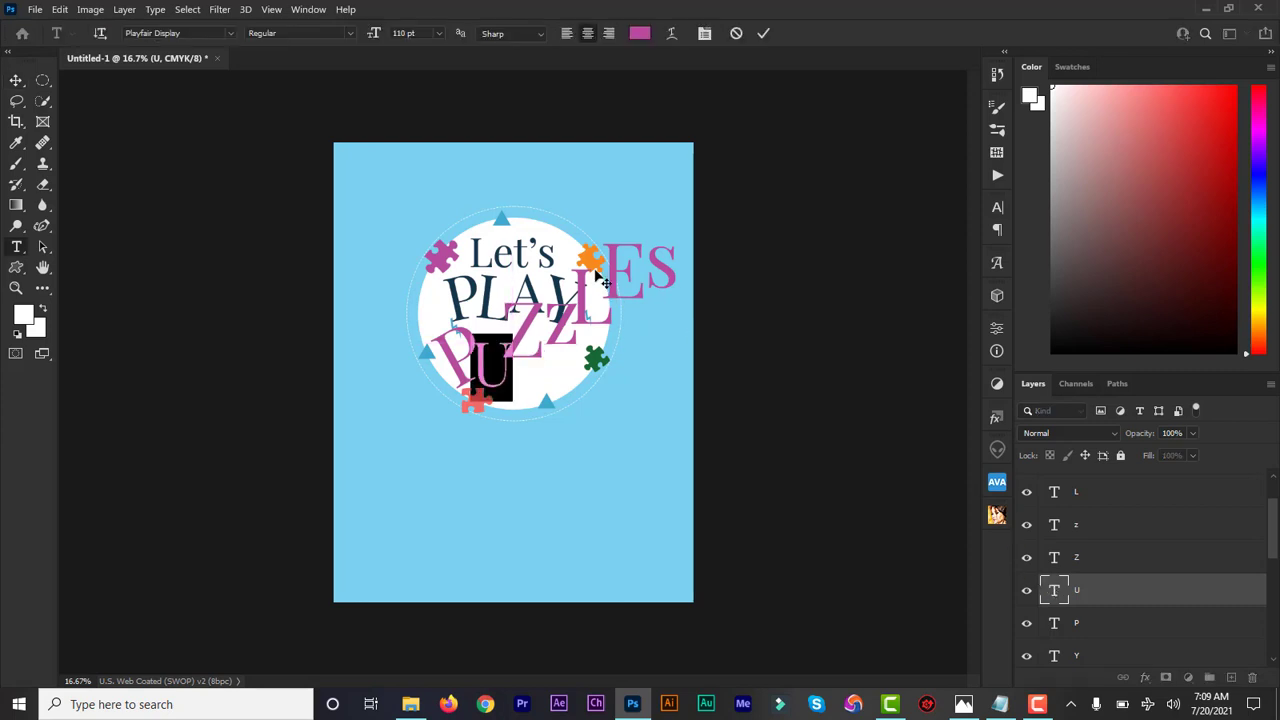
left_click(641, 34)
left_click(592, 258)
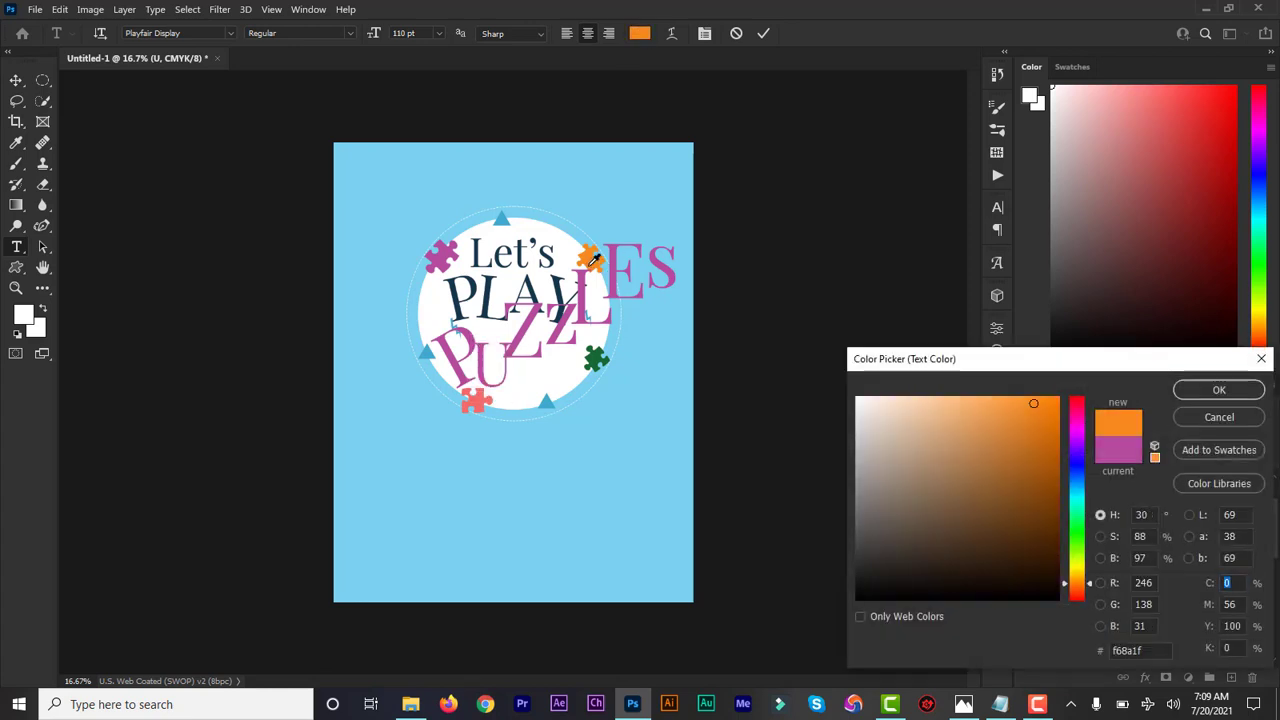
left_click(1219, 390)
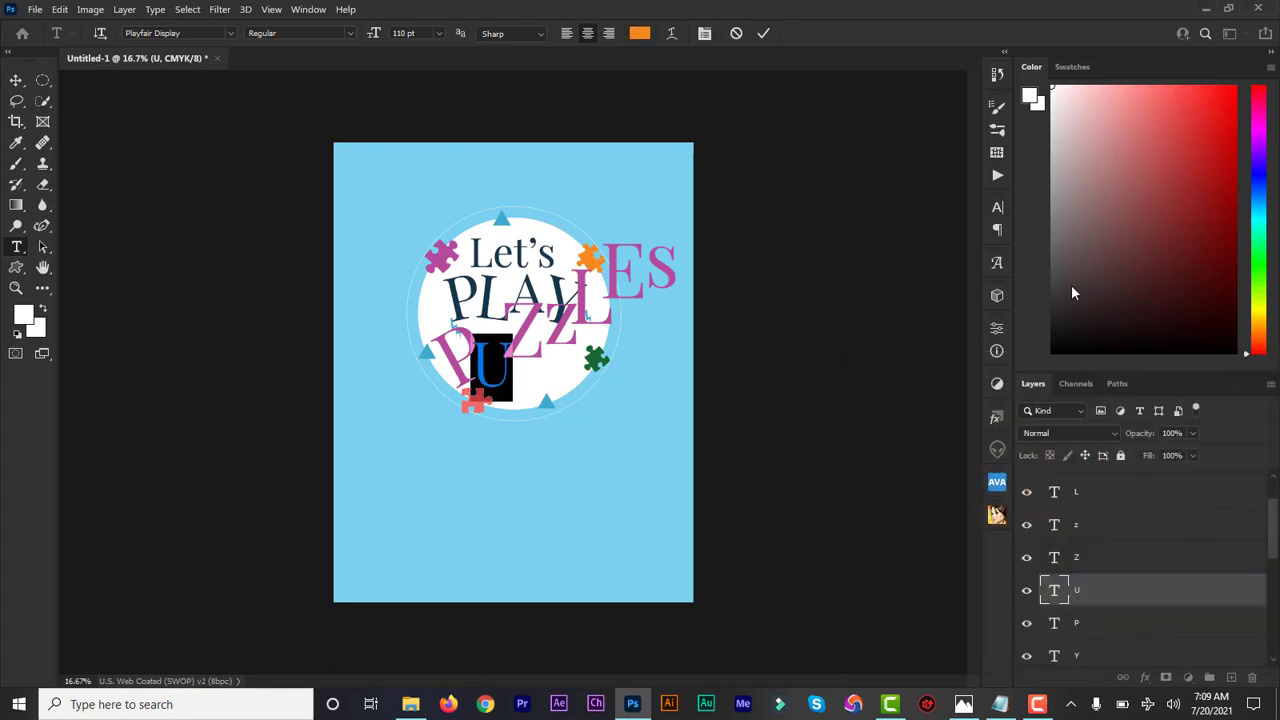
left_click(764, 34)
key("v")
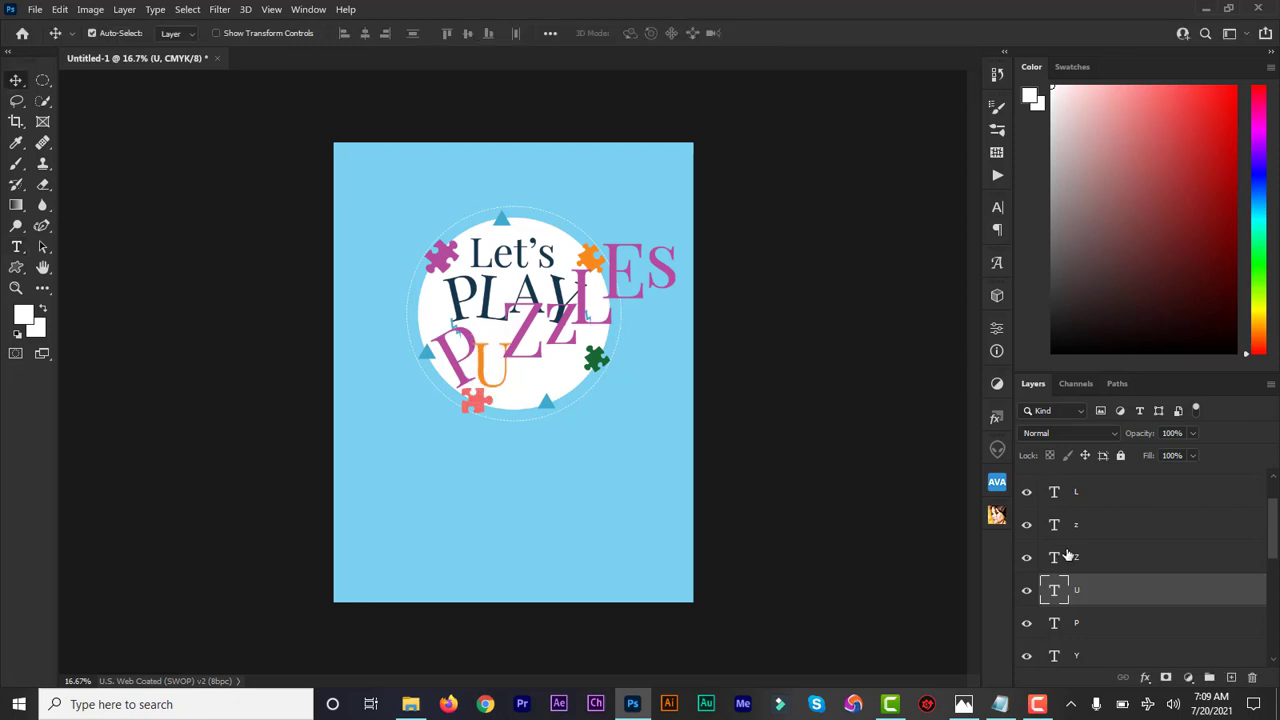
- Move the first and second Z of PUZZLES down to continue the word after the U, clear of PLAY
left_click(1065, 563)
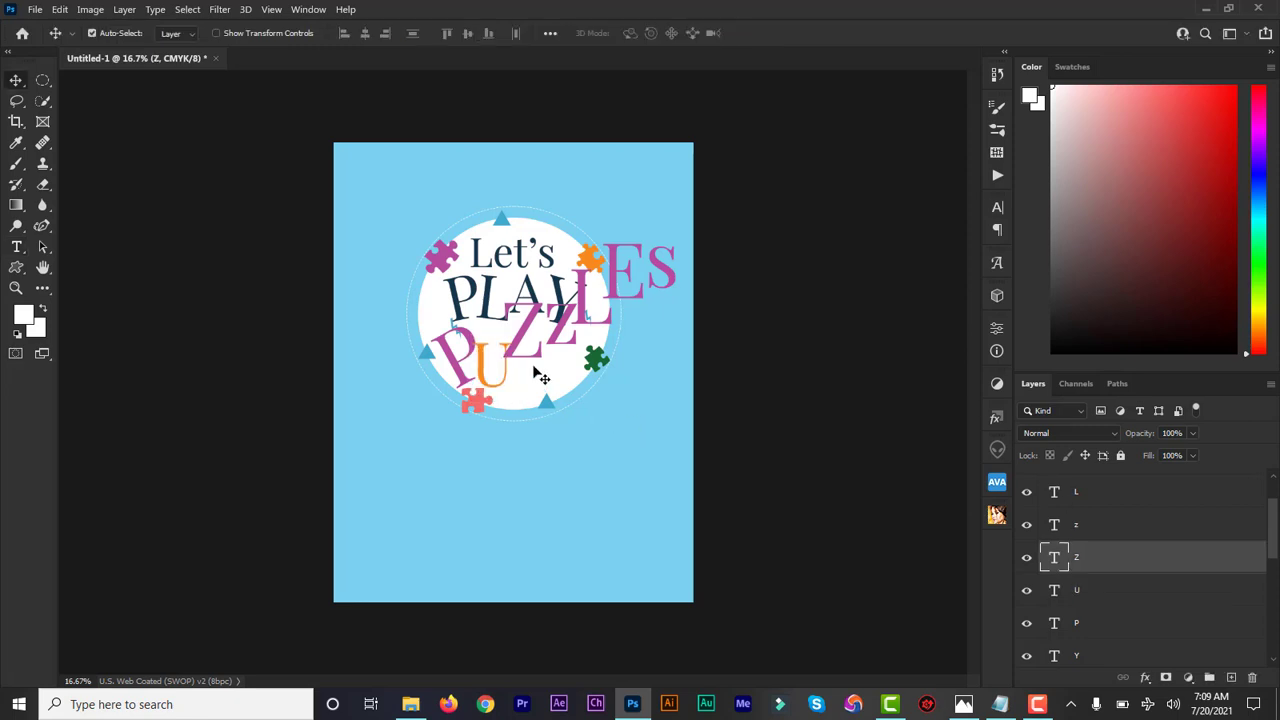
left_click_drag(533, 356, 536, 385)
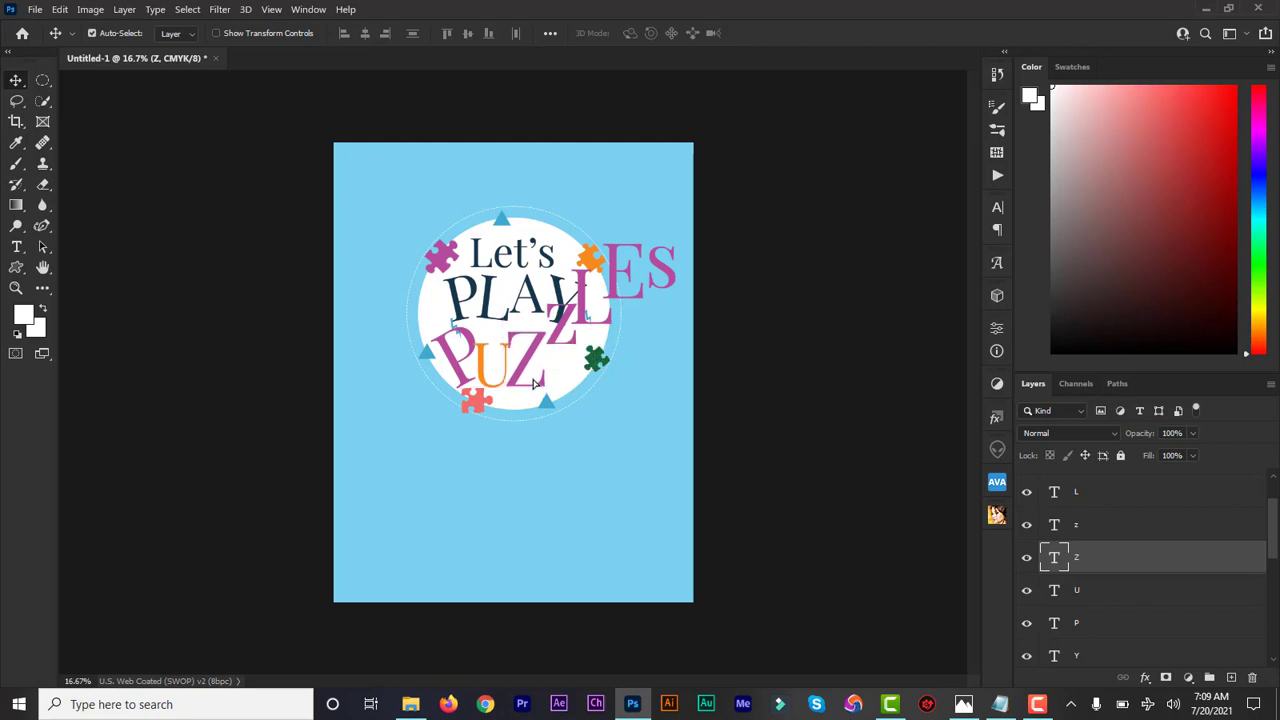
left_click(1077, 529)
left_click_drag(565, 352, 561, 369)
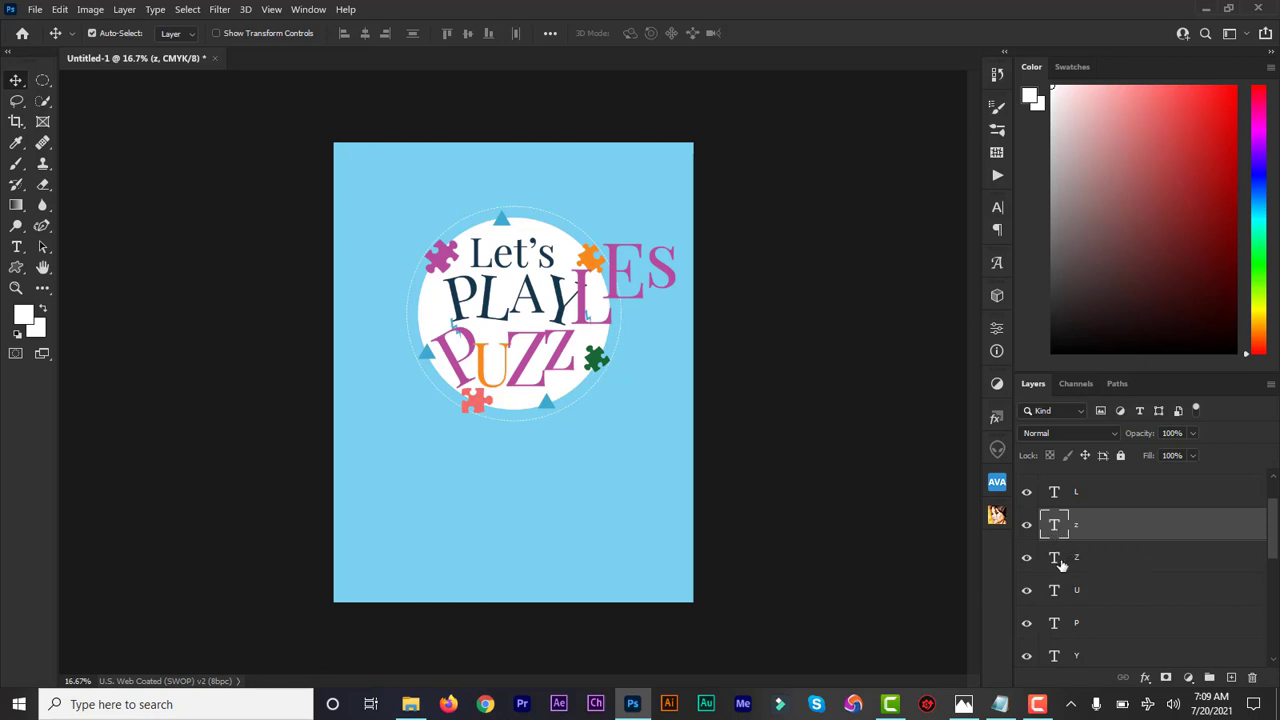
- Rotate the first Z of PUZZLES about 11.5° counterclockwise
left_click(1061, 564)
key("ctrl+t")
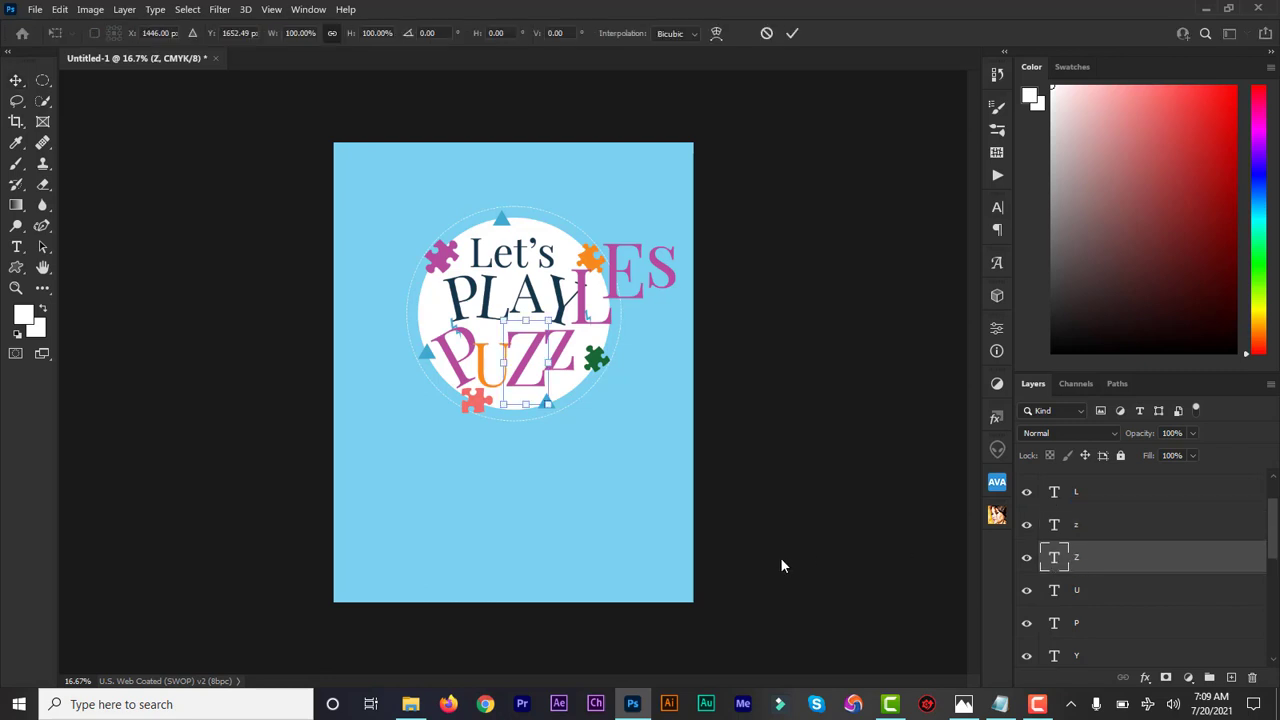
left_click_drag(614, 462, 628, 440)
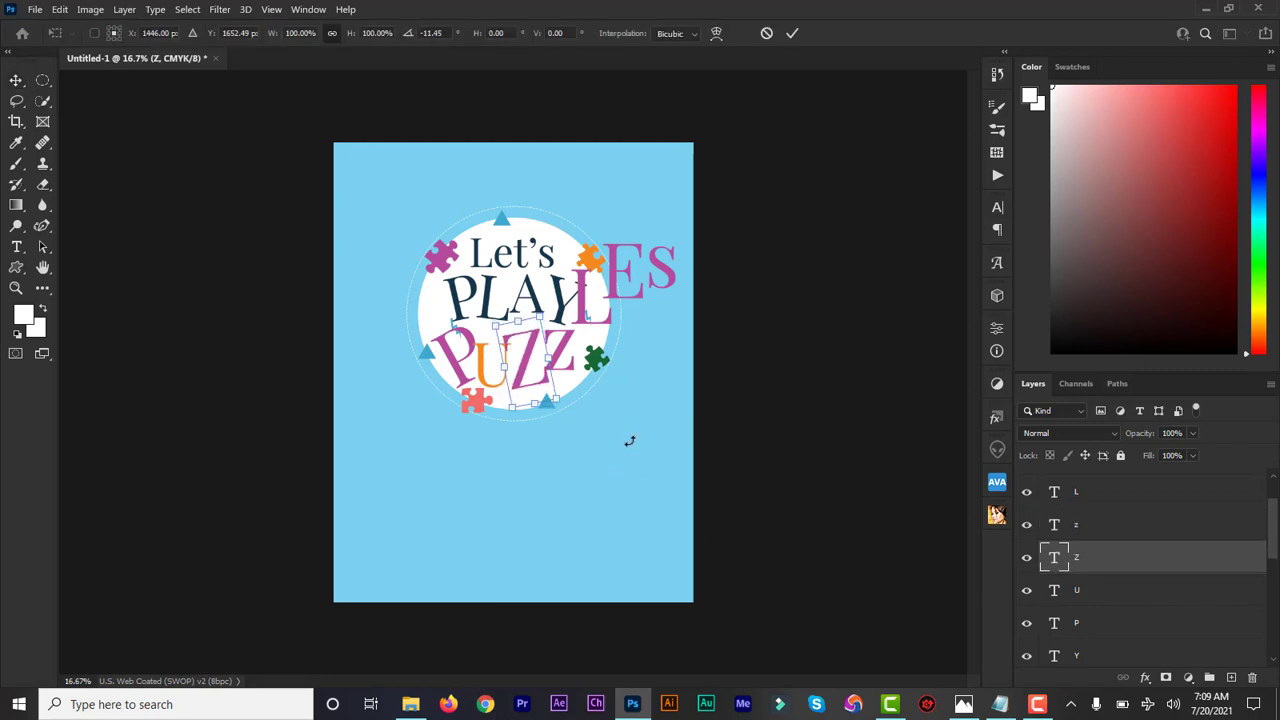
left_click(790, 35)
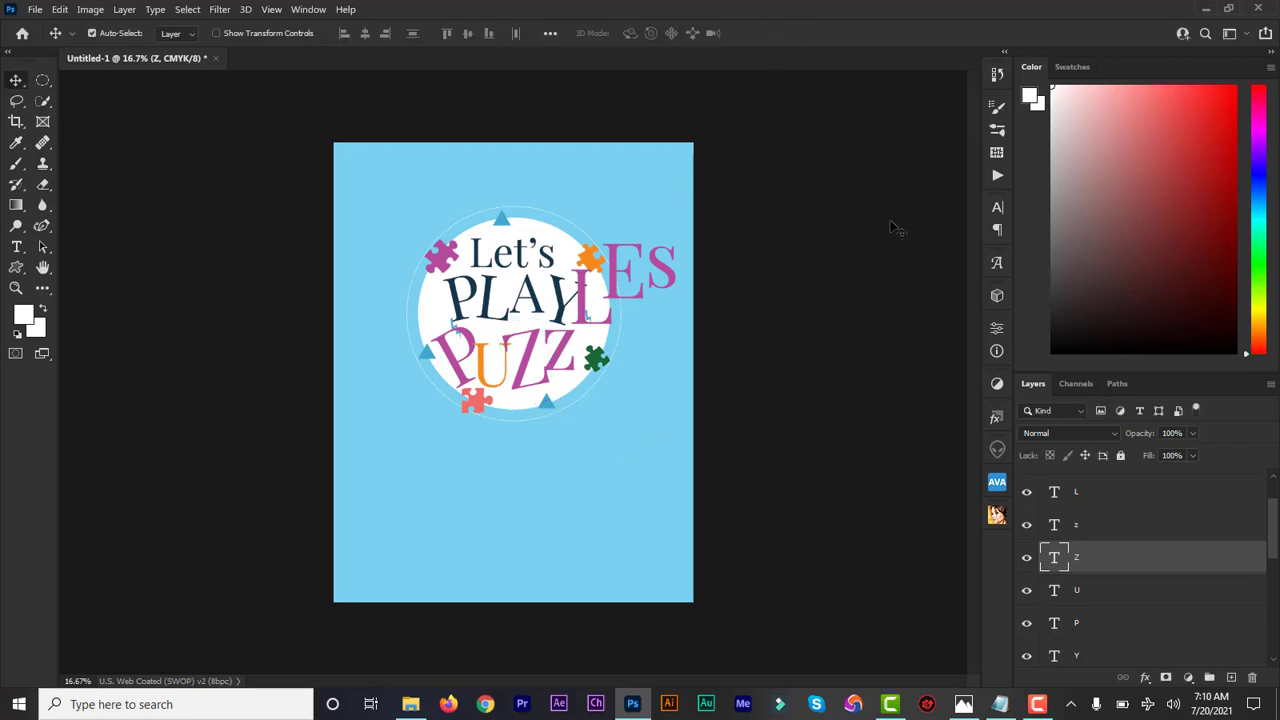
- Recolor the first Z of PUZZLES orange (f68a1f), sampling the color from the U
double_click(1053, 560)
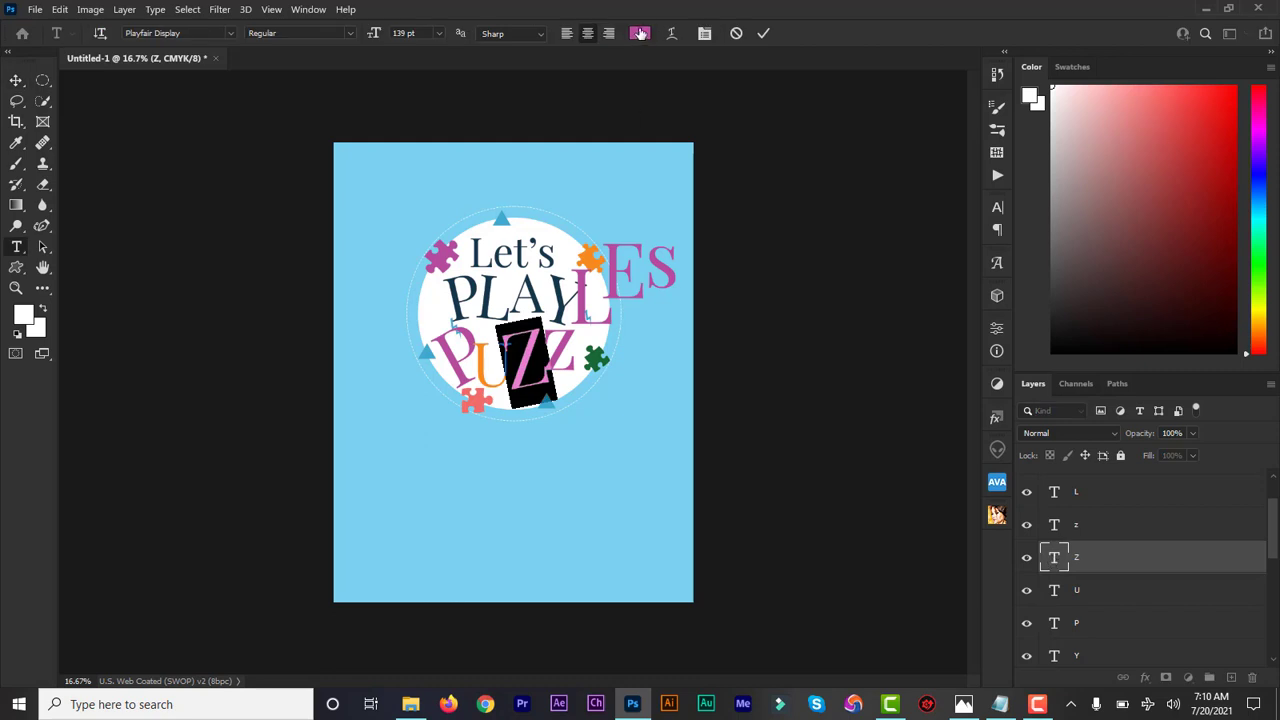
left_click(640, 33)
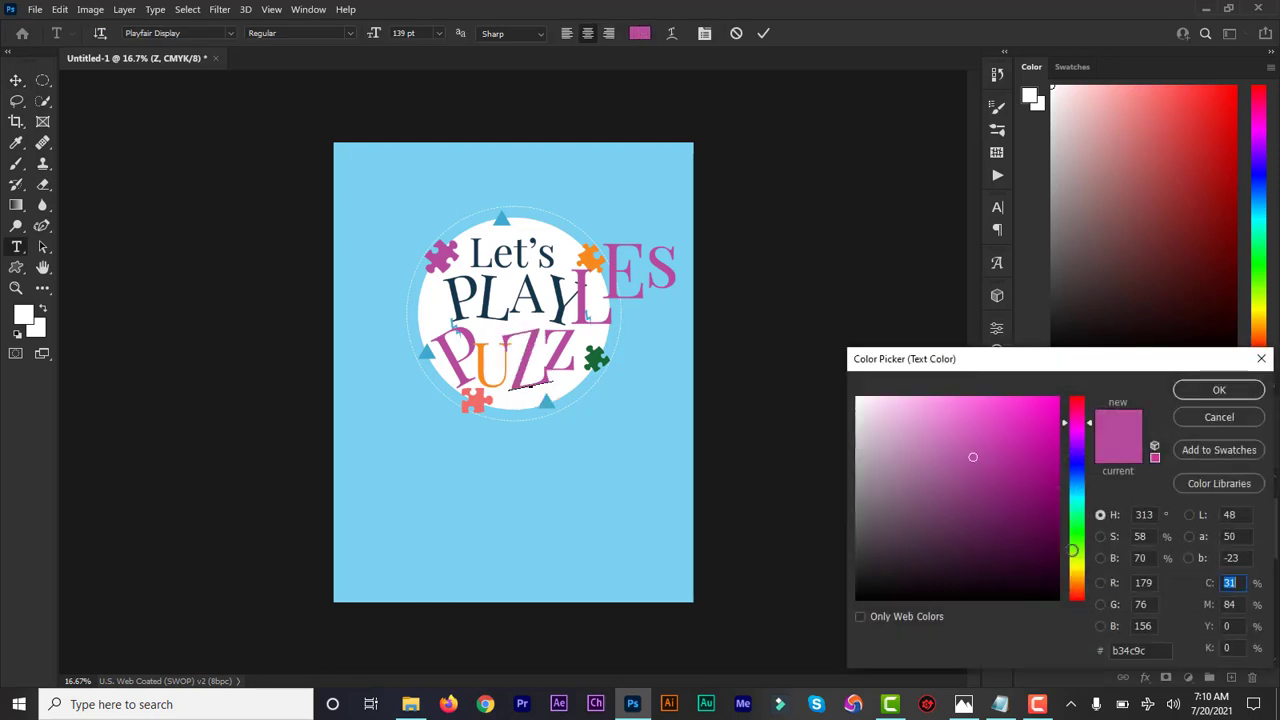
left_click_drag(1078, 578, 1078, 564)
left_click(1046, 402)
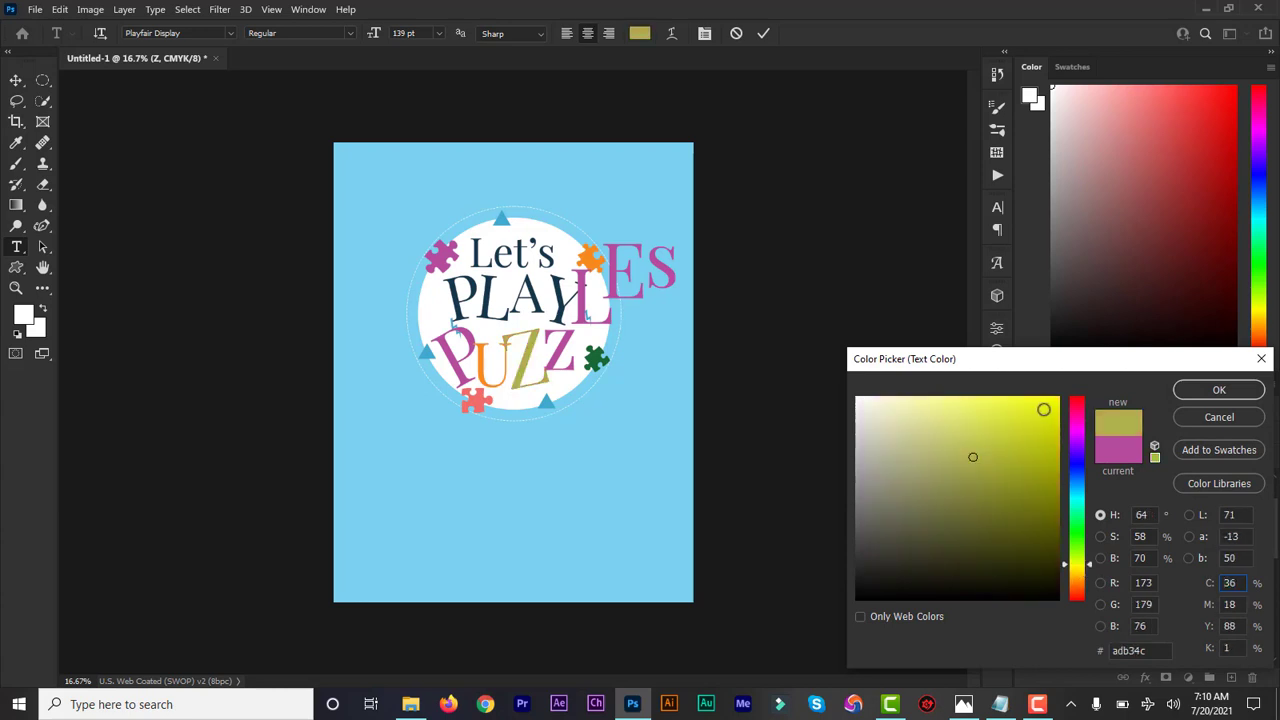
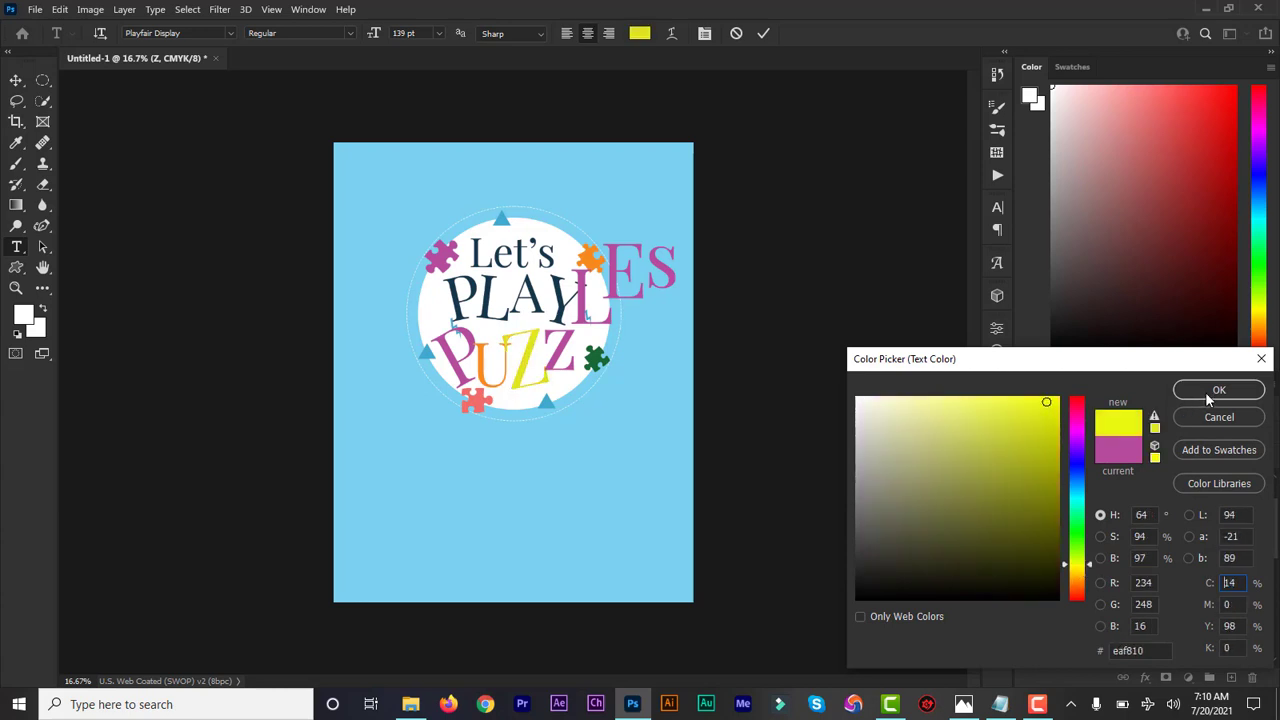
left_click(484, 369)
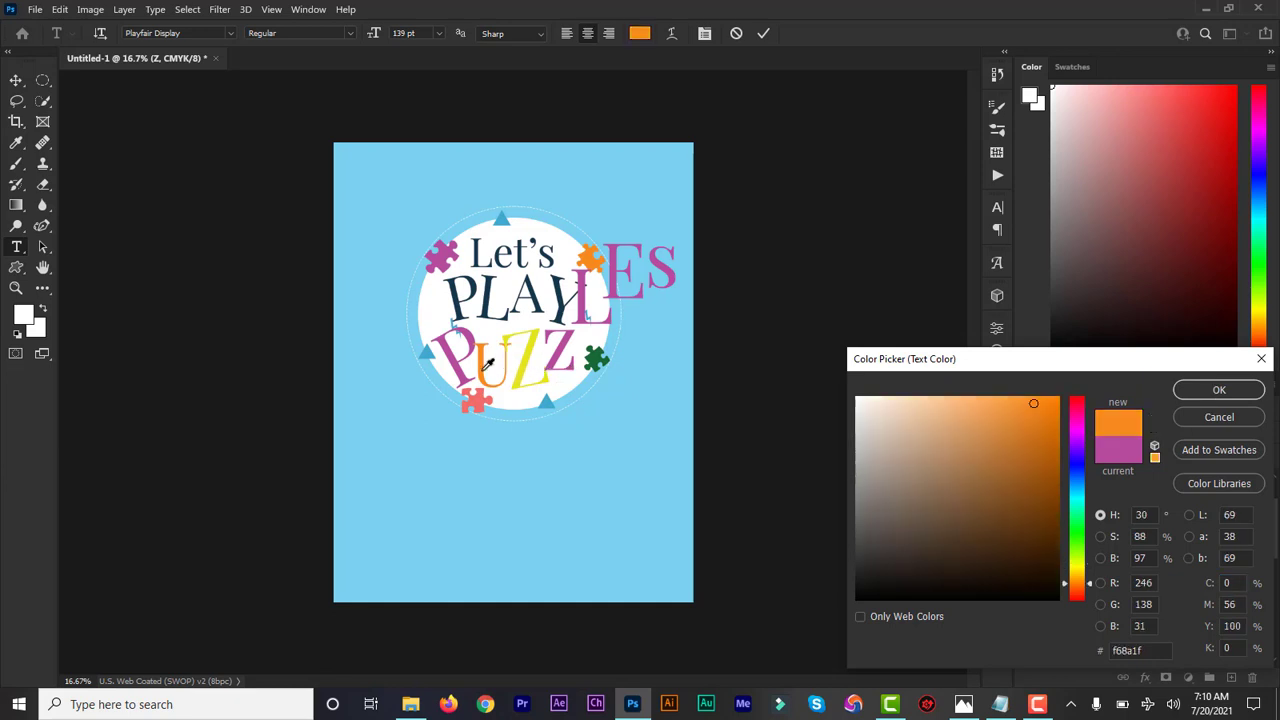
left_click(1219, 390)
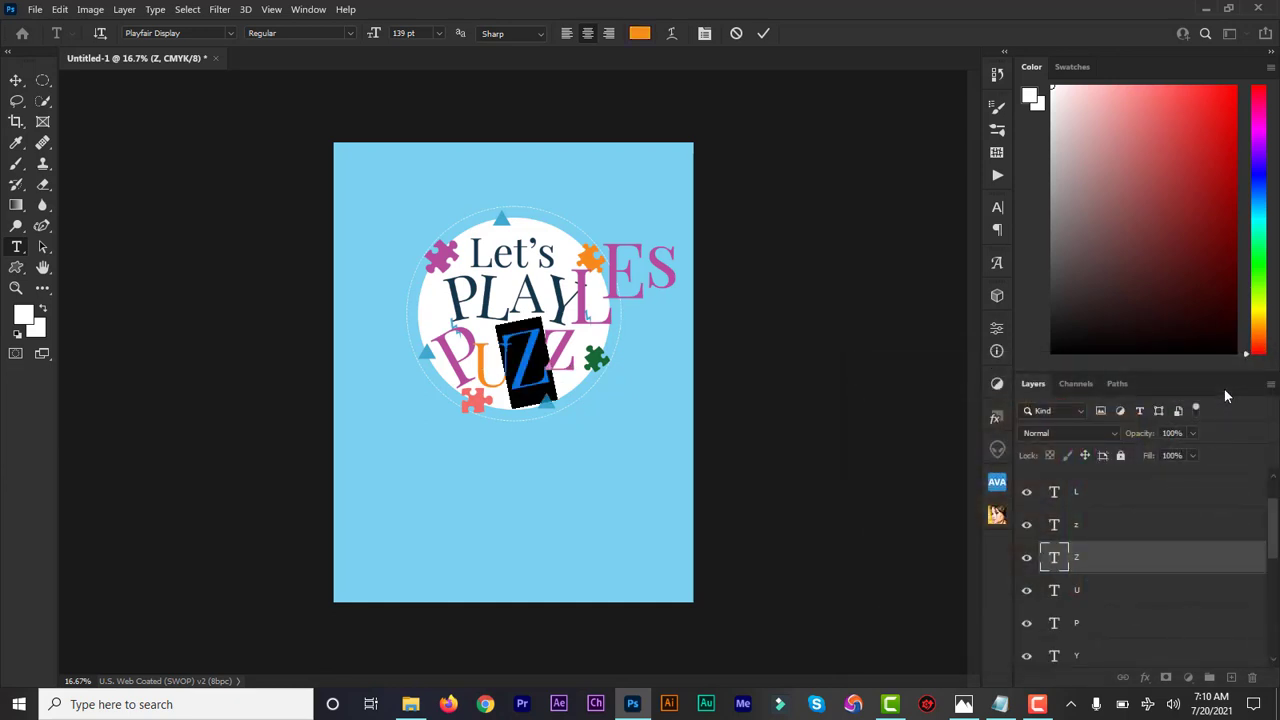
- Recolor the U of PUZZLES coral (f26b6c) by sampling the coral puzzle piece
left_click(1055, 598)
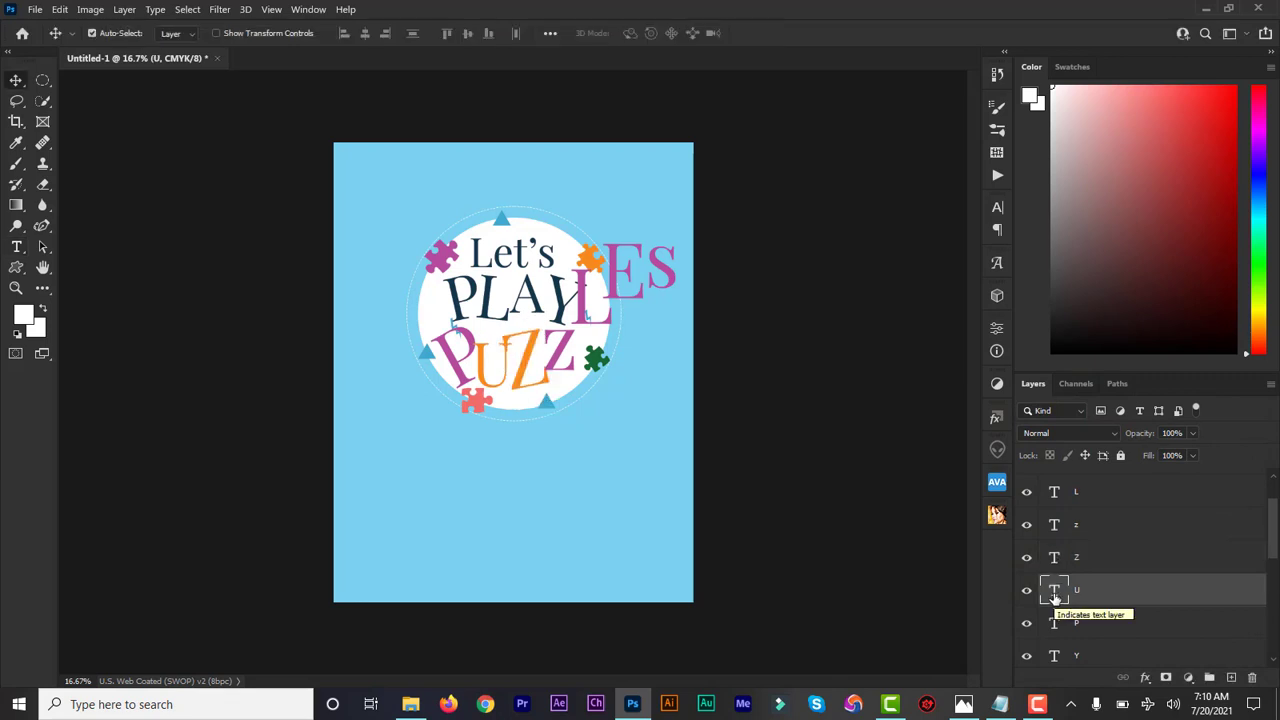
double_click(1054, 594)
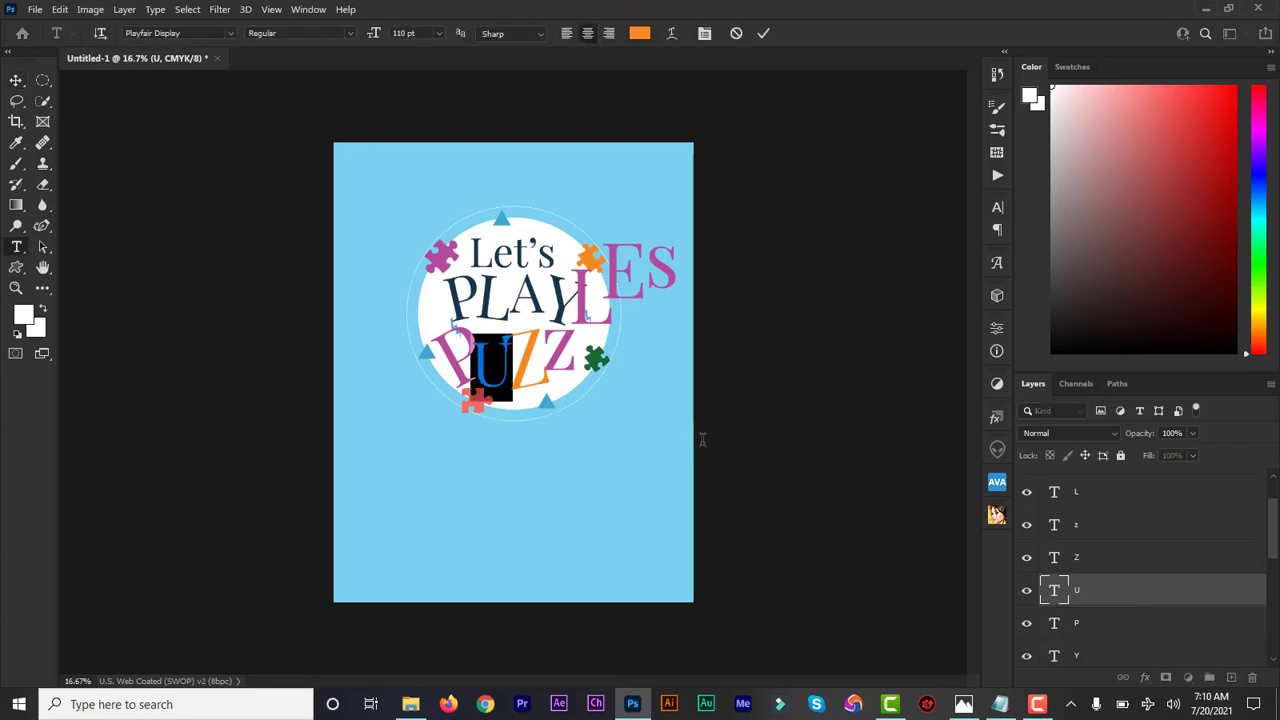
left_click(641, 37)
left_click(478, 402)
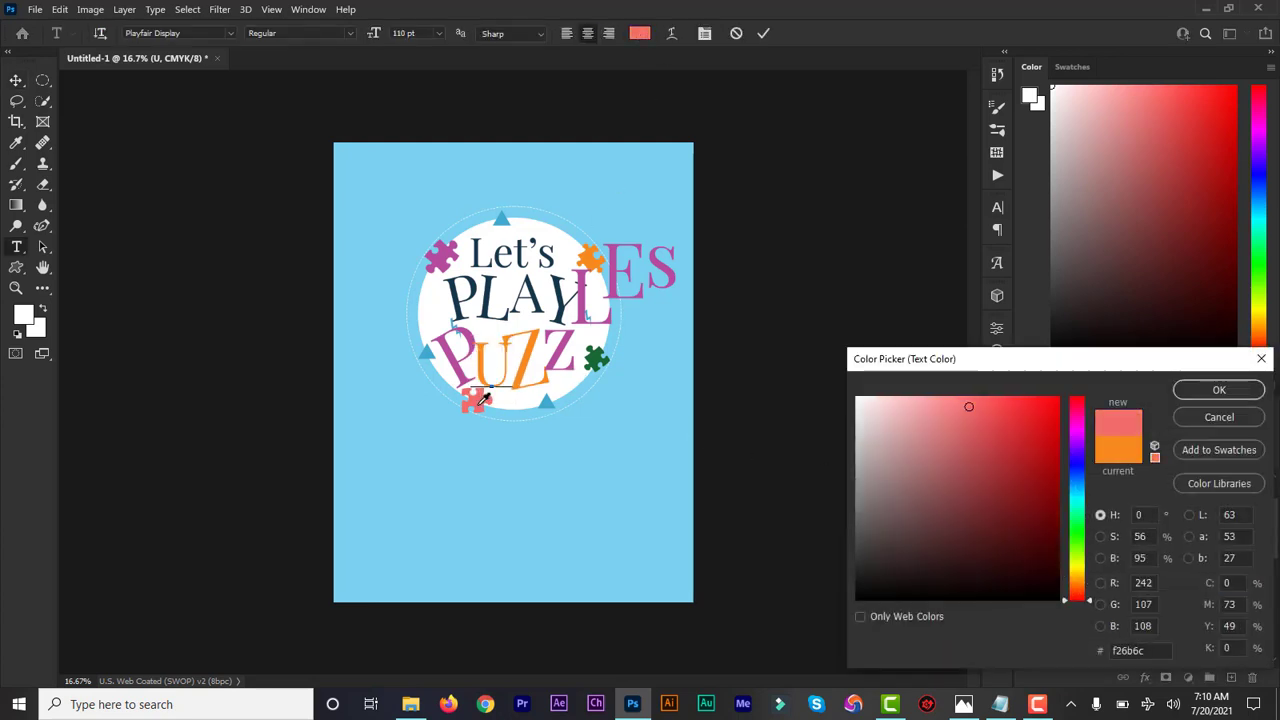
left_click(1218, 390)
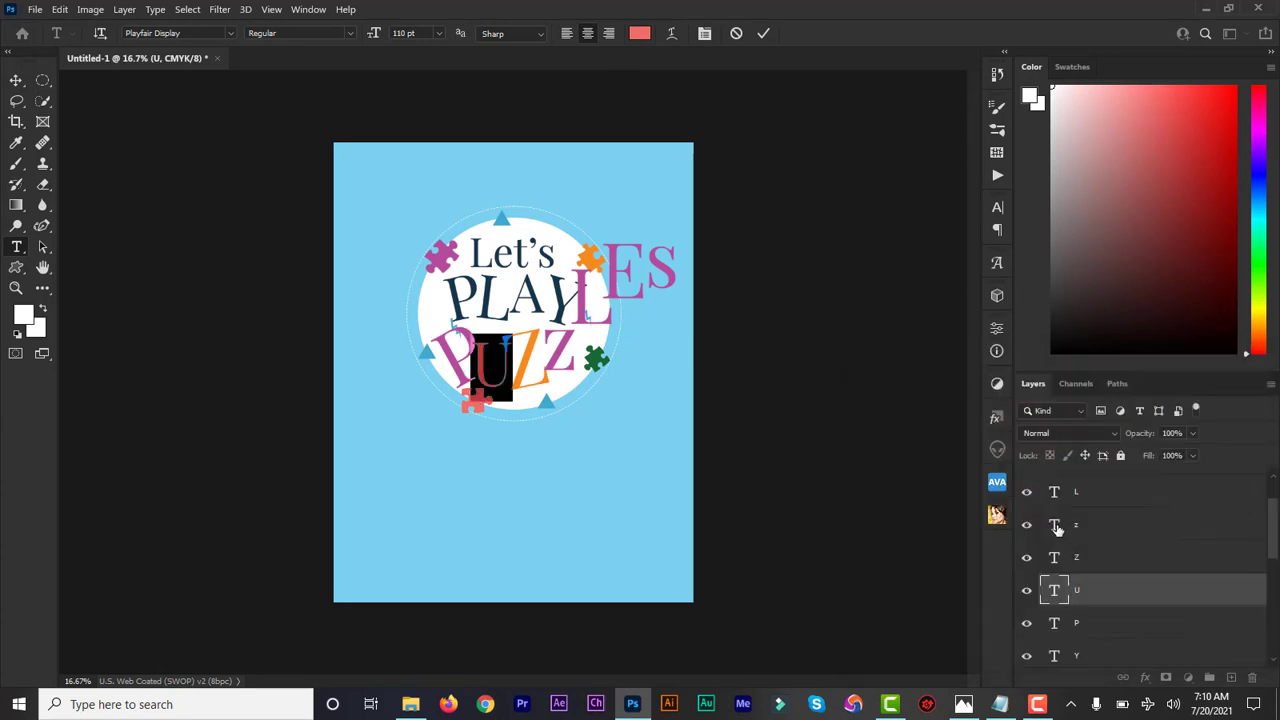
key("ctrl+Return")
- Recolor the second Z of PUZZLES dark green (176935) by sampling the green puzzle piece
left_click(1057, 528)
key("v")
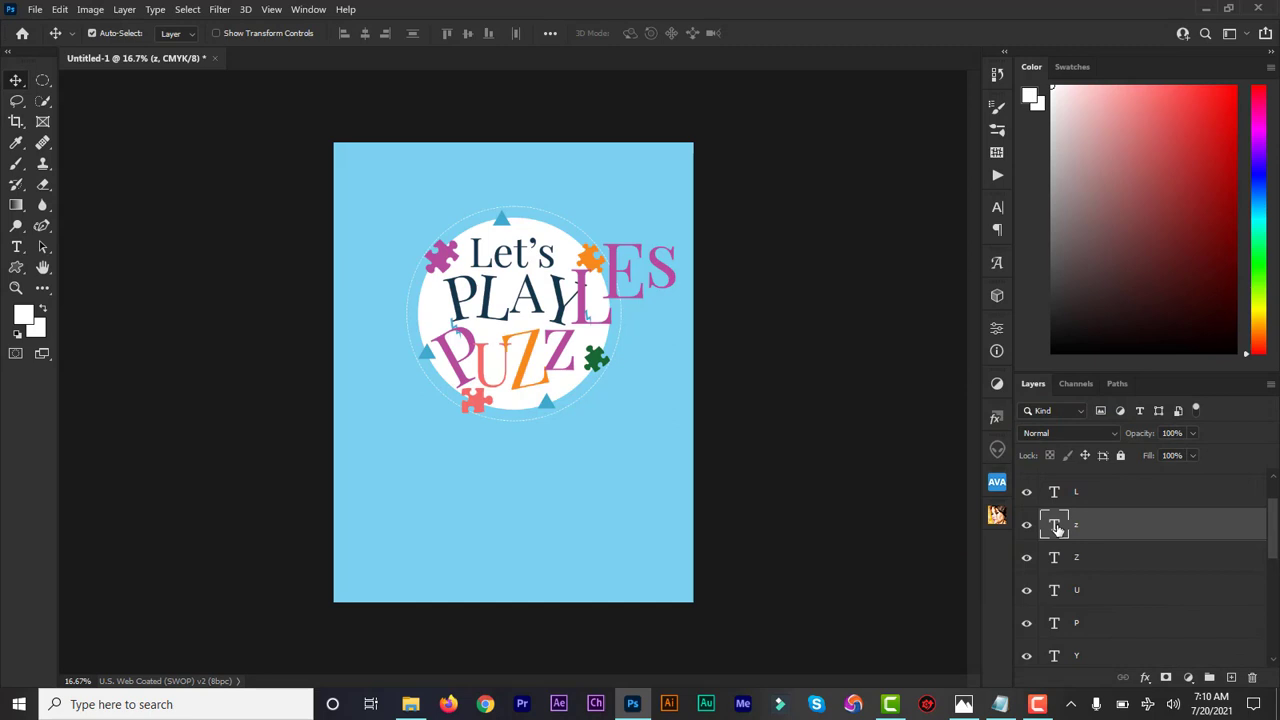
double_click(1055, 526)
left_click(640, 34)
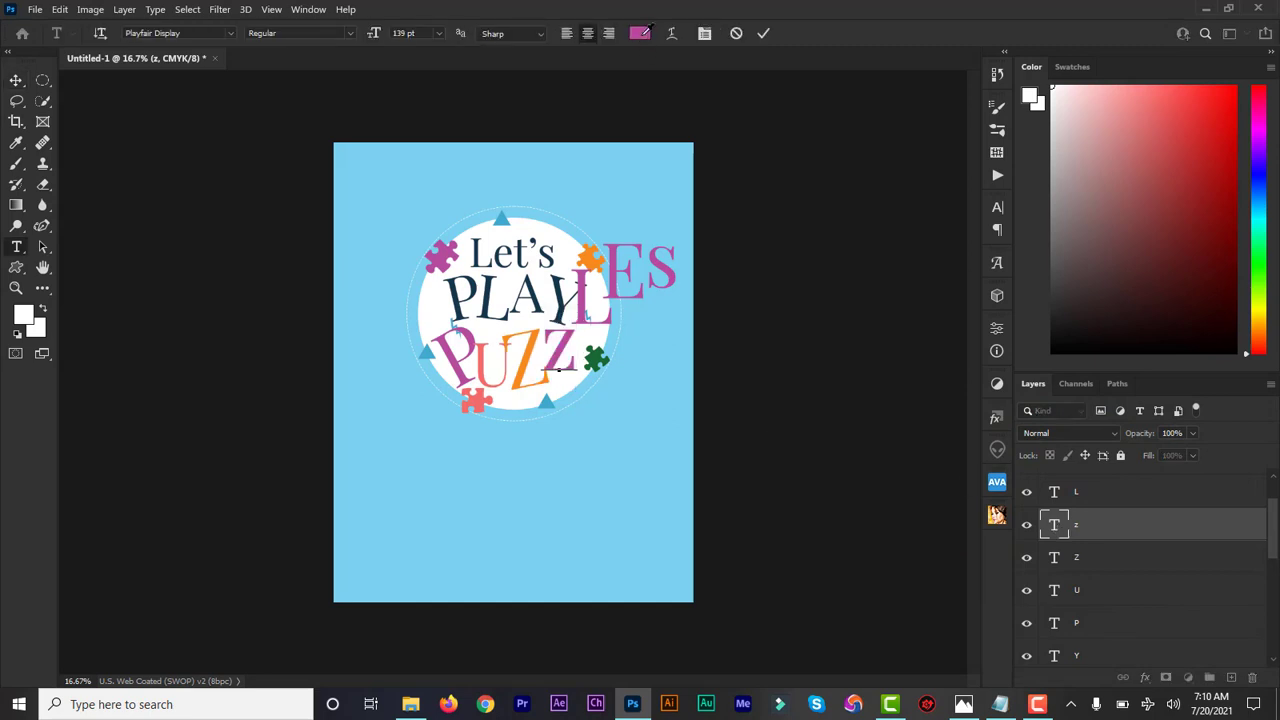
left_click(599, 358)
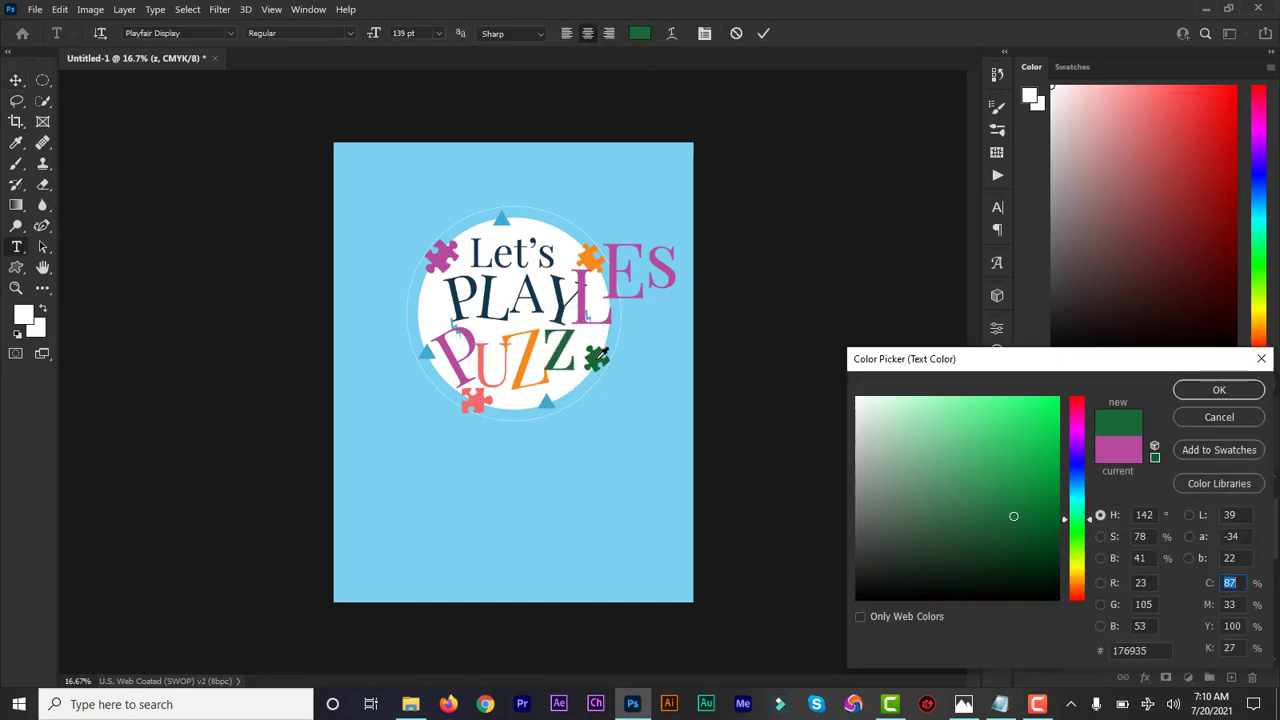
left_click(1189, 390)
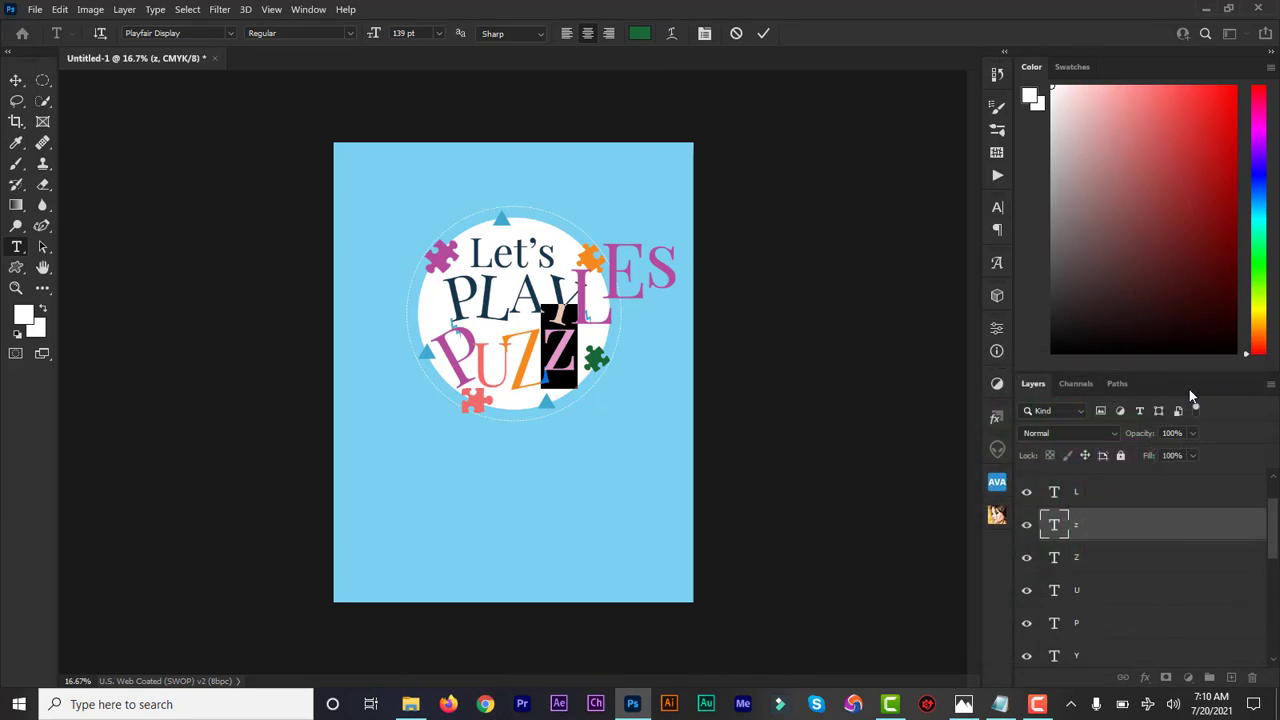
- Recolor the L of PUZZLES yellow (f6df1f), sampling the orange Z and shifting the hue to 54°
left_click(1056, 495)
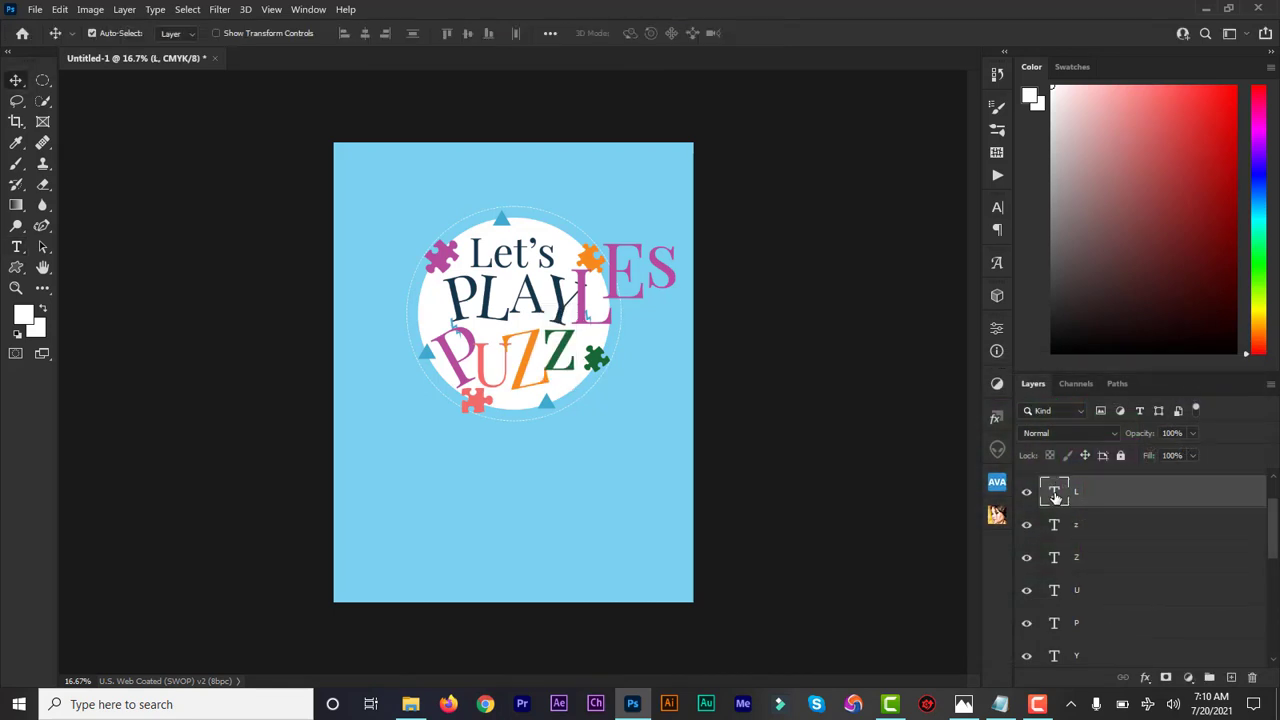
double_click(1056, 495)
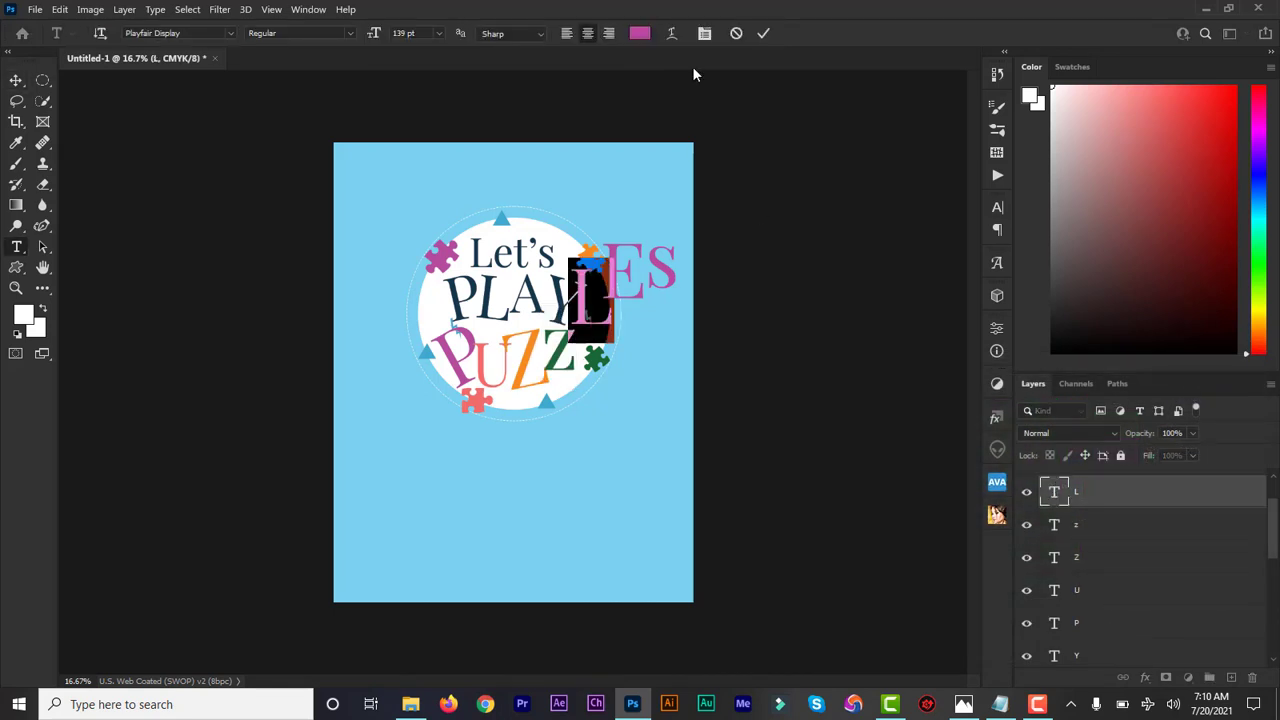
left_click(639, 34)
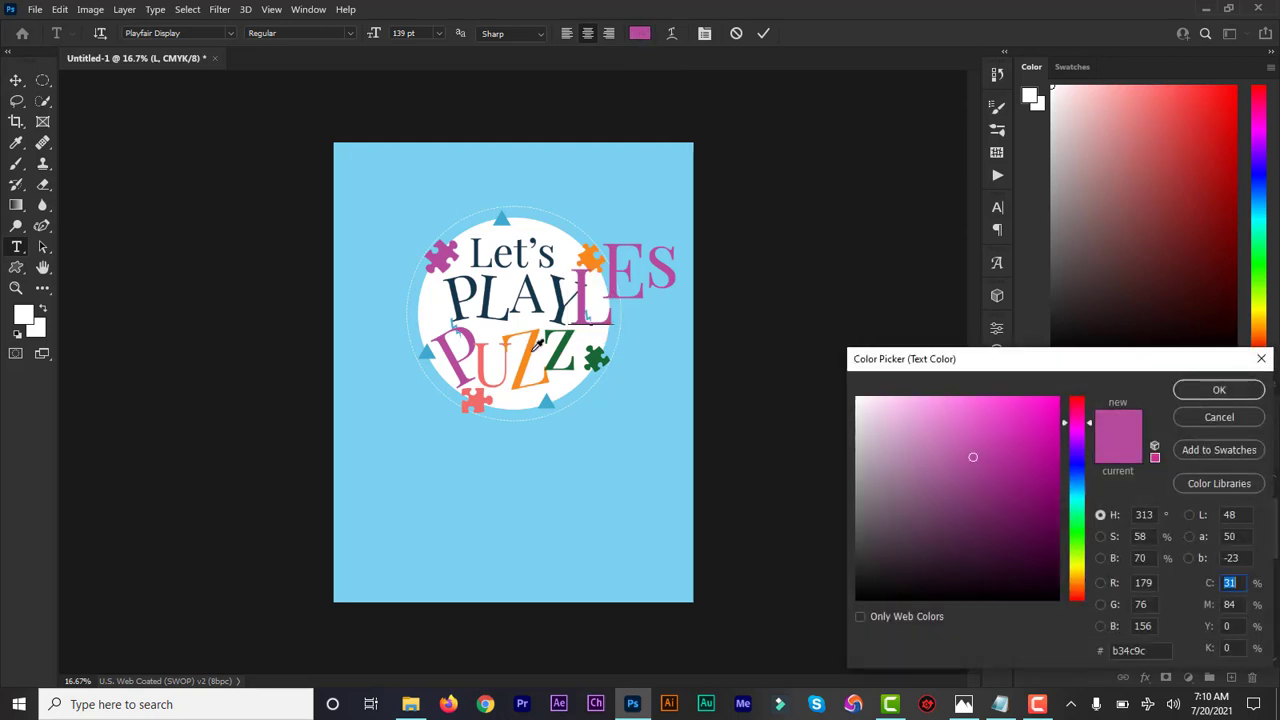
left_click(534, 341)
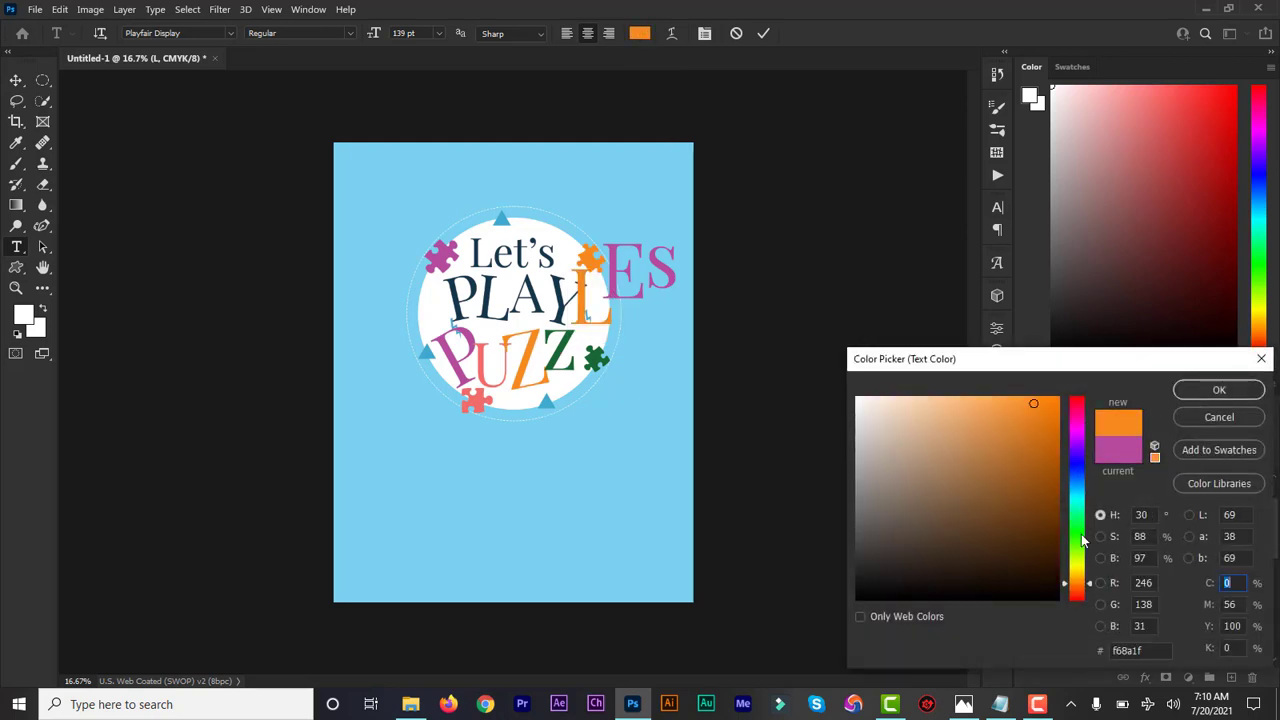
left_click(1077, 571)
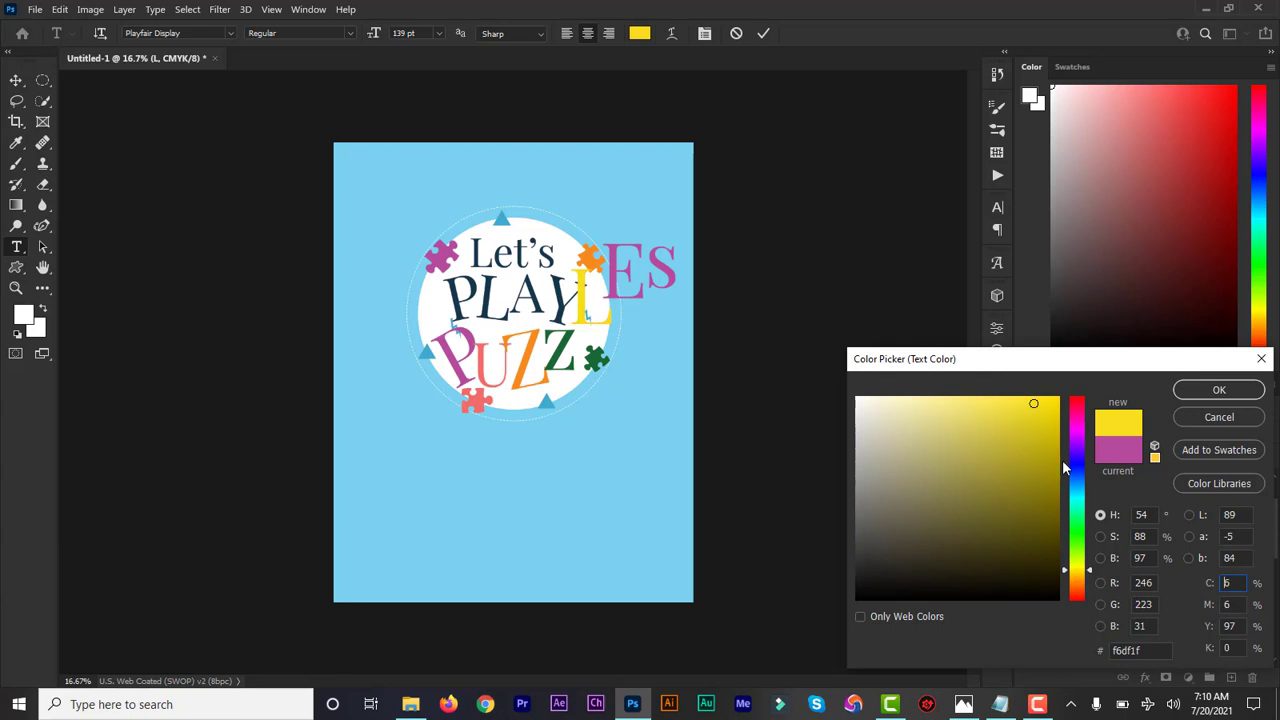
left_click(1216, 390)
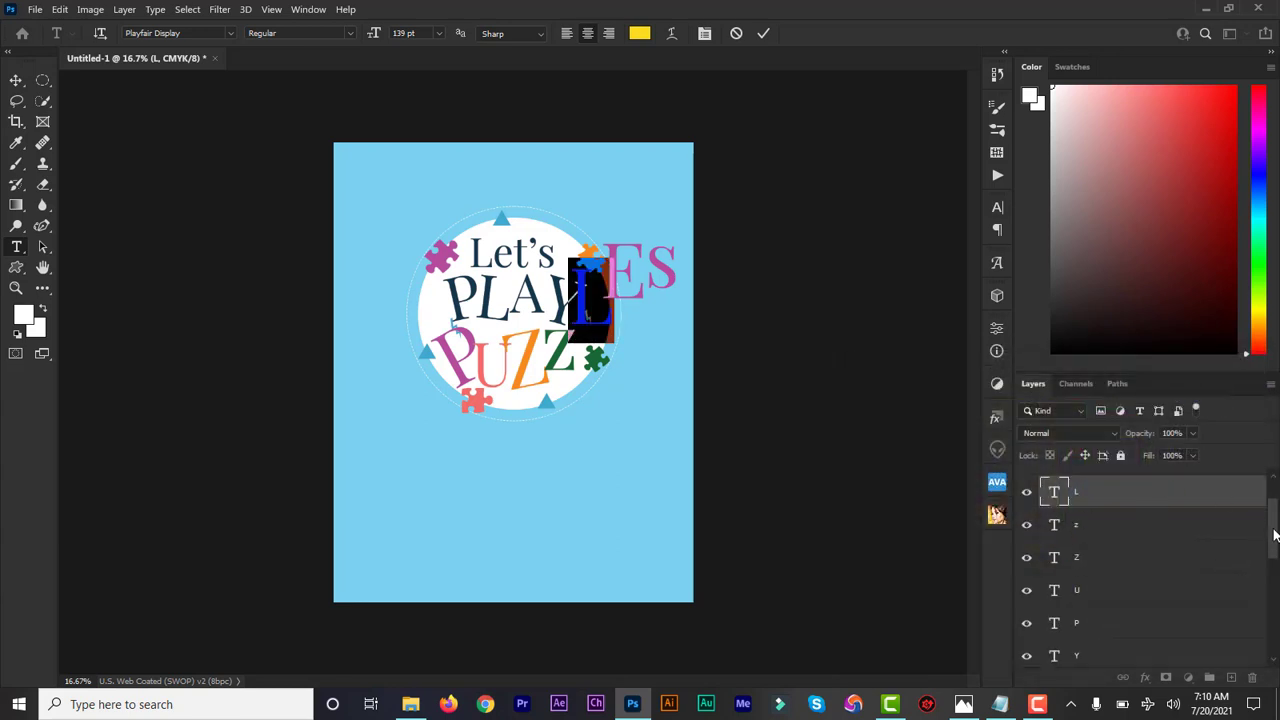
scroll(1150, 525, "up", 1)
key("ctrl+Return")
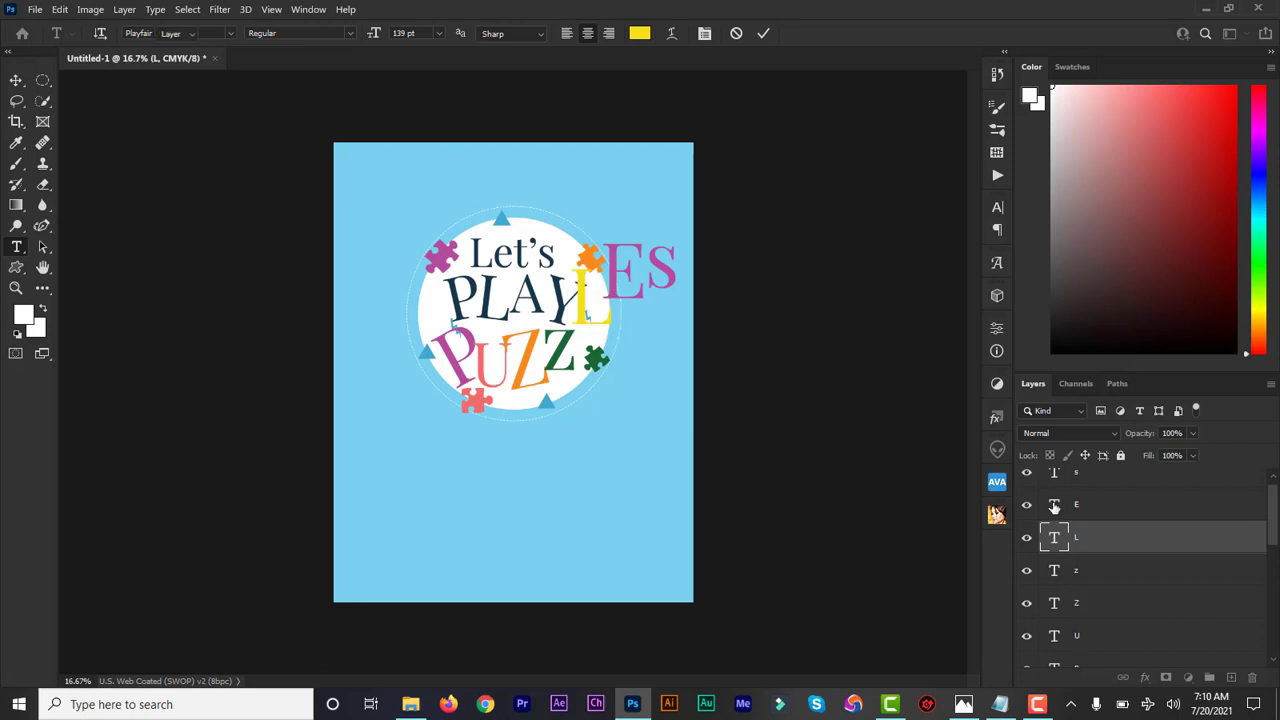
- Try a deeper purple (aa29af) as the text color of the E of PUZZLES
left_click(1054, 505)
double_click(1054, 505)
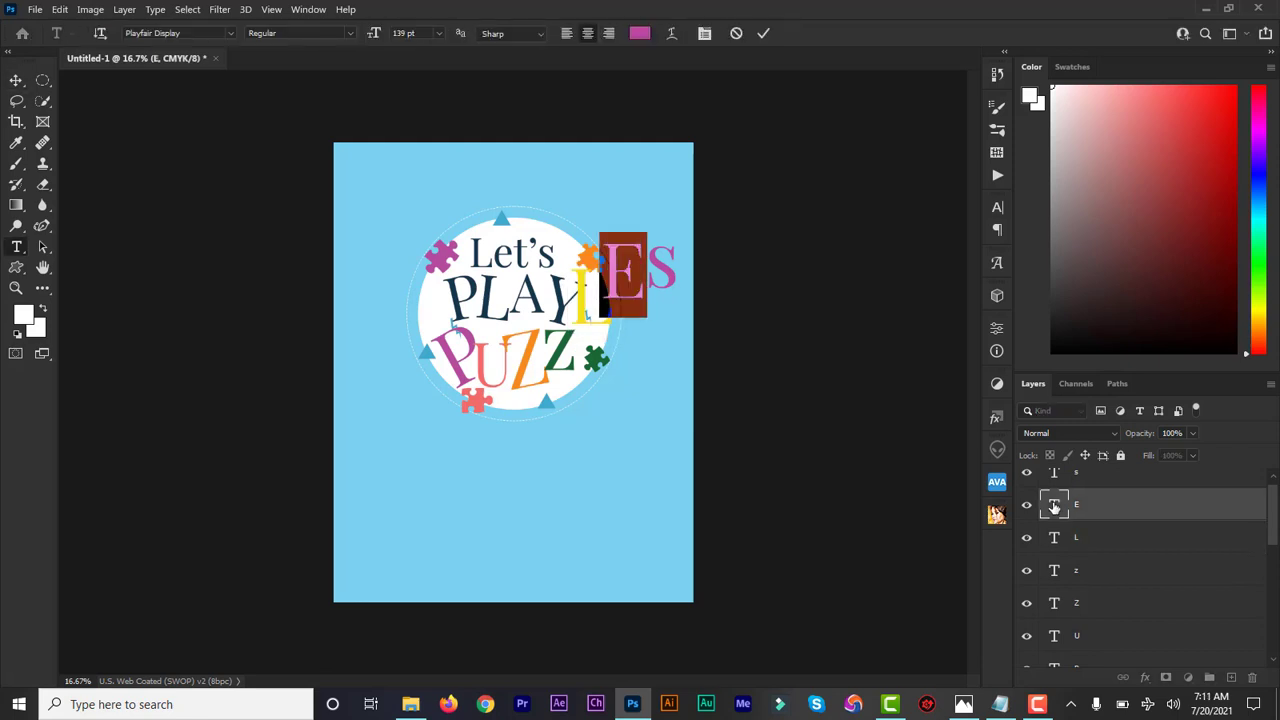
left_click(640, 34)
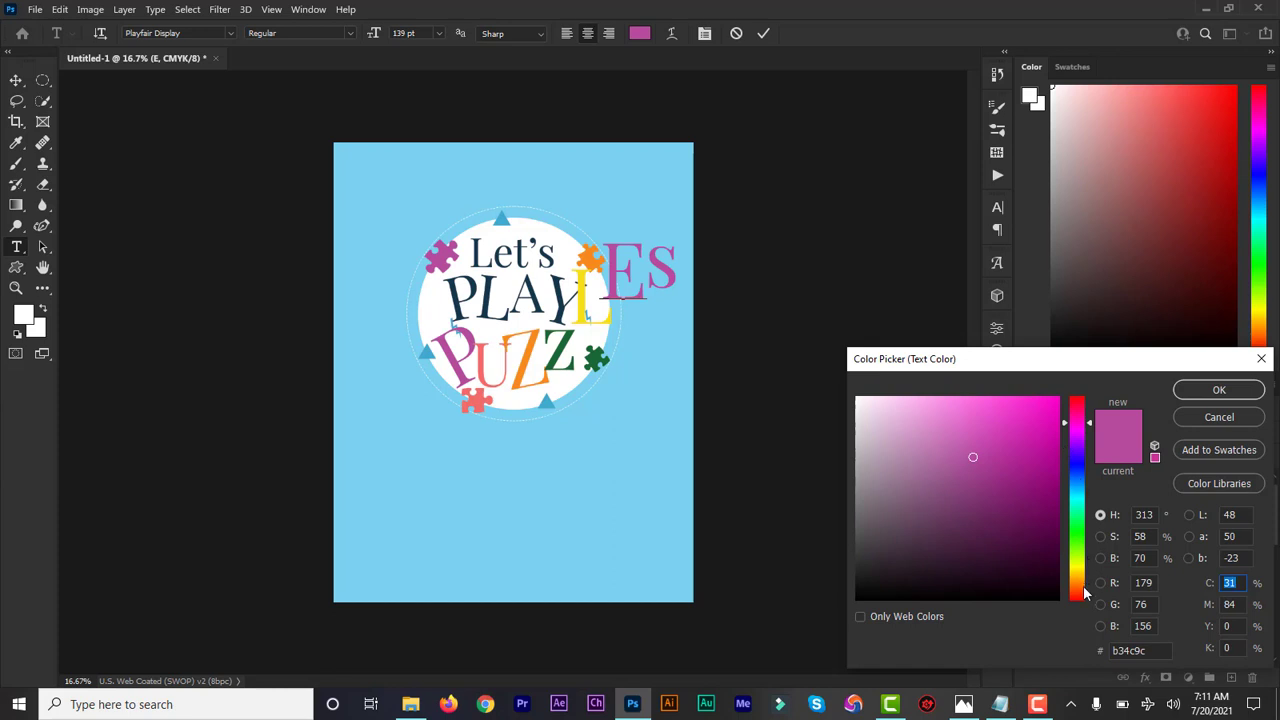
mouse_move(1090, 428)
left_mouse_down()
mouse_move(1091, 442)
mouse_move(1090, 424)
left_mouse_up()
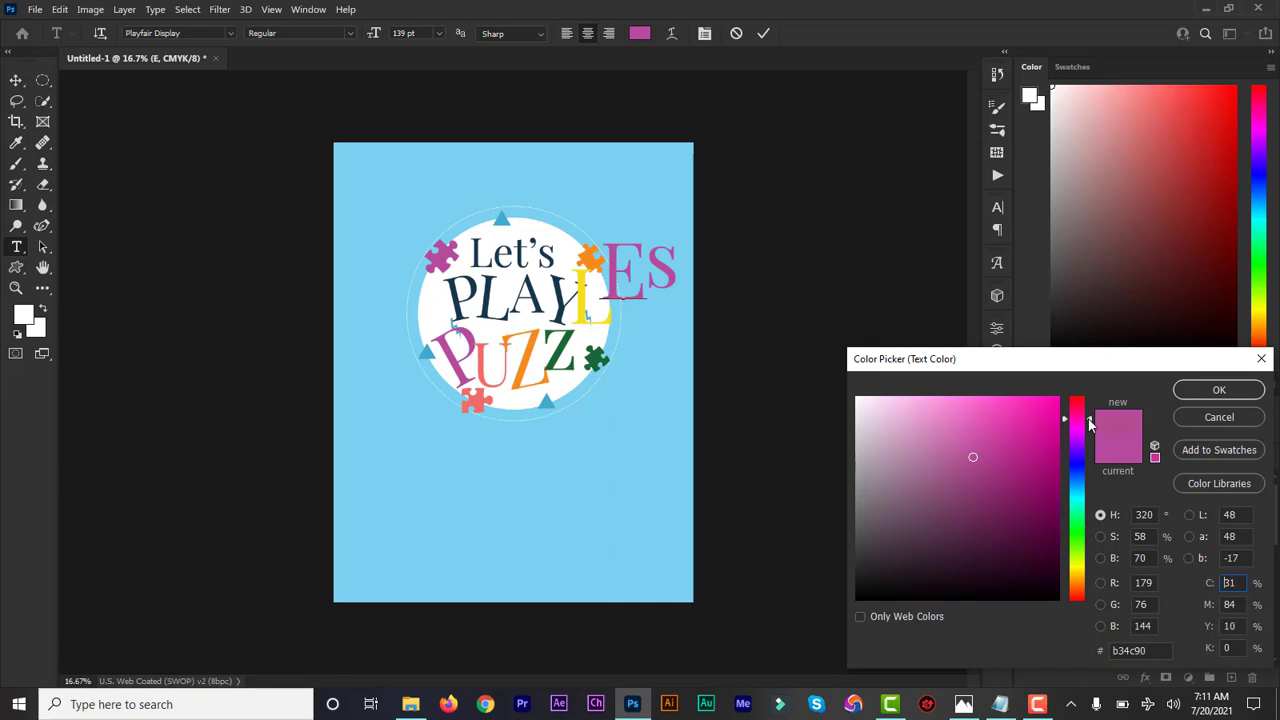
left_click_drag(1089, 578, 1088, 436)
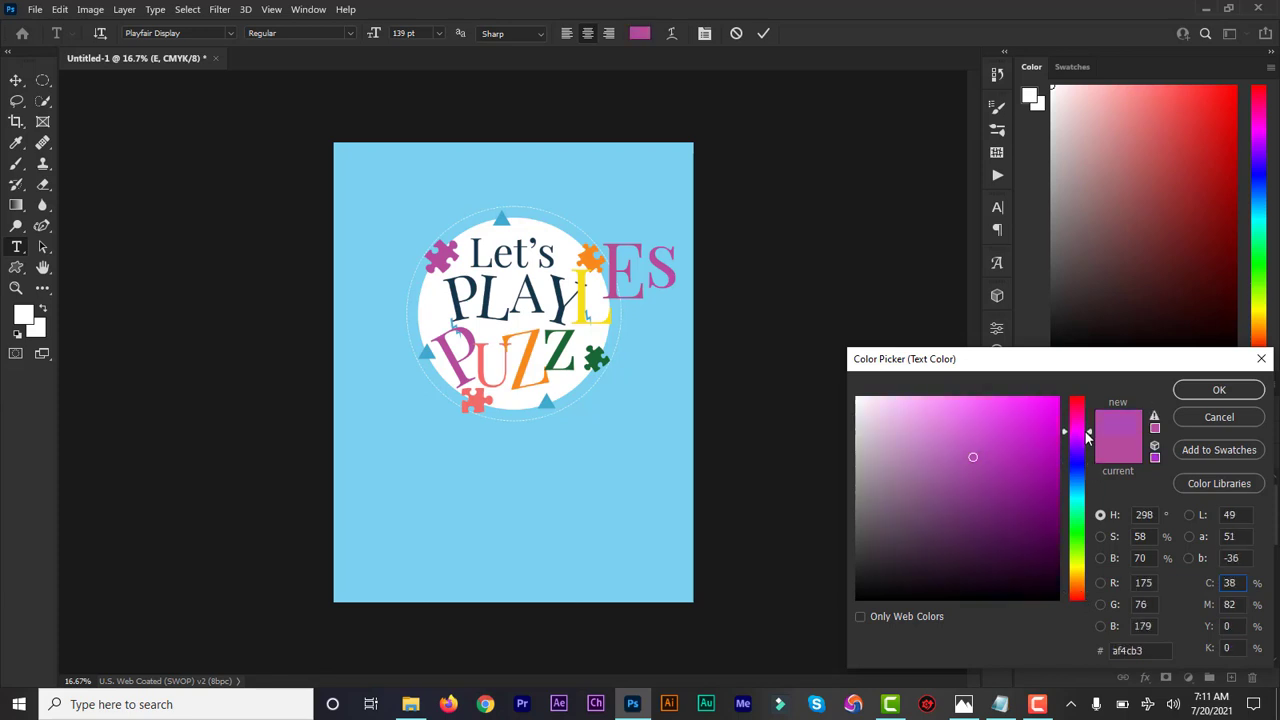
left_click(1043, 436)
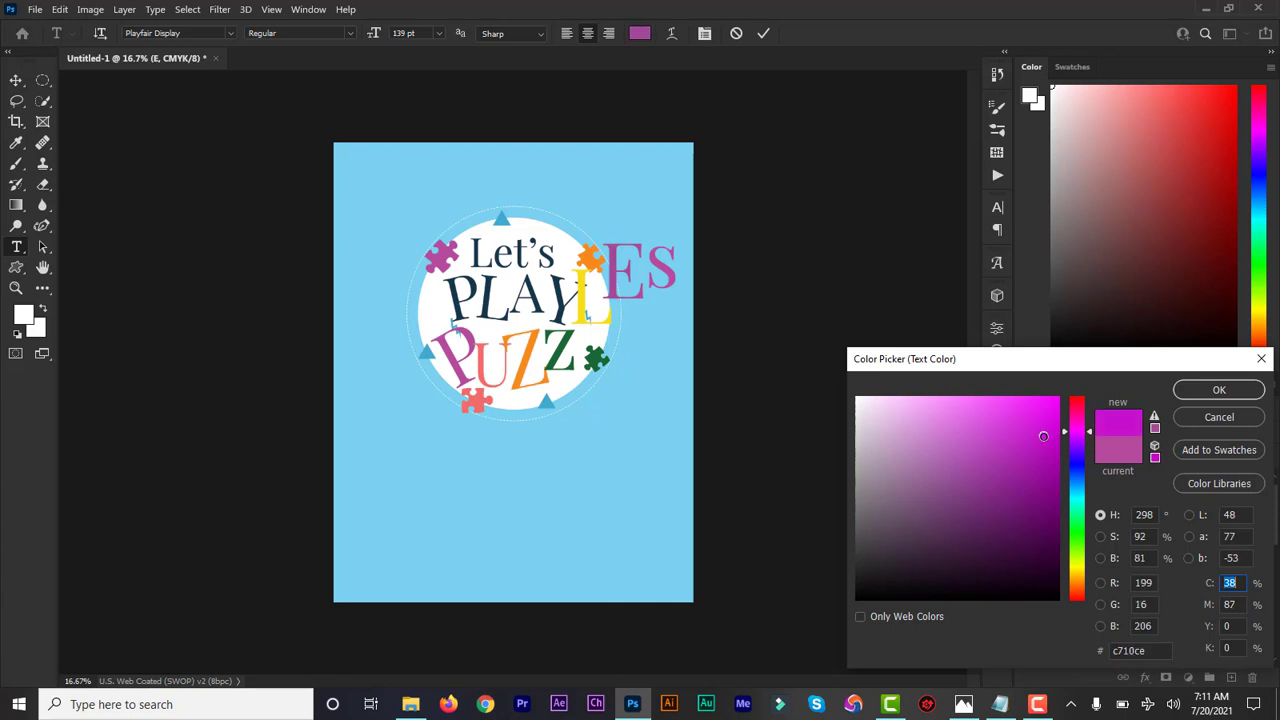
mouse_move(1043, 436)
left_mouse_down()
mouse_move(1039, 452)
mouse_move(1011, 460)
left_mouse_up()
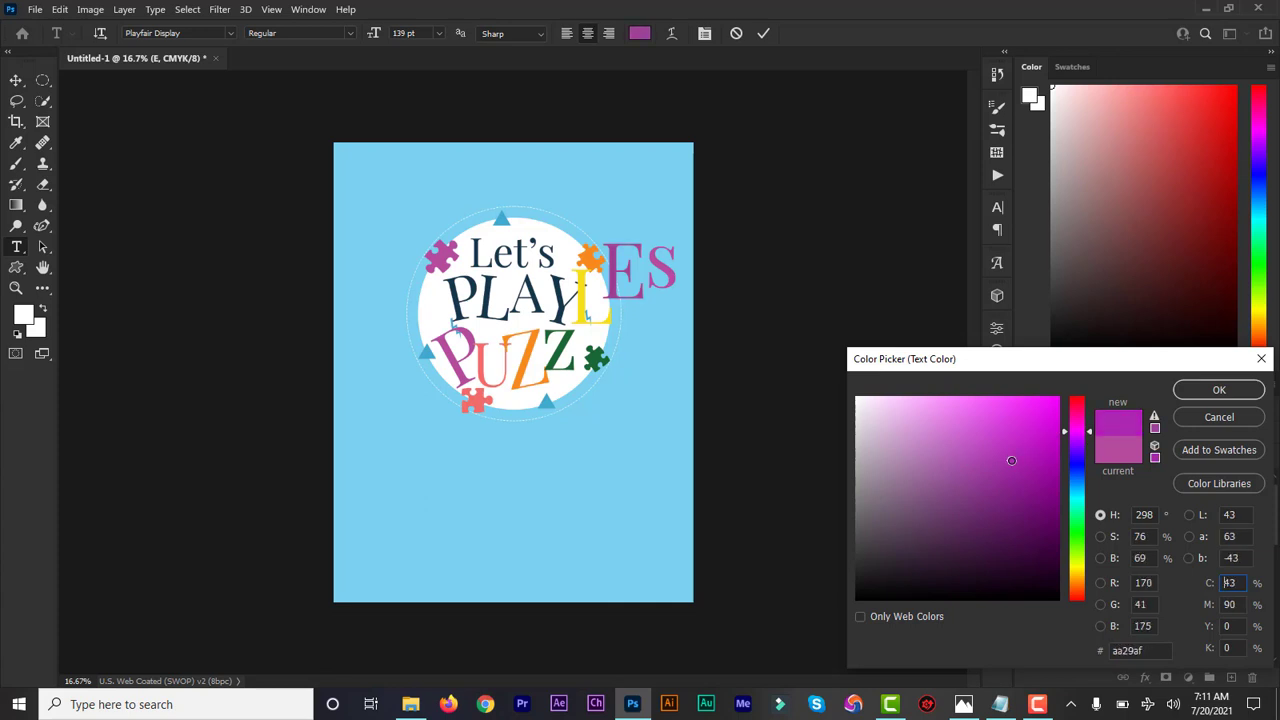
left_click(1210, 387)
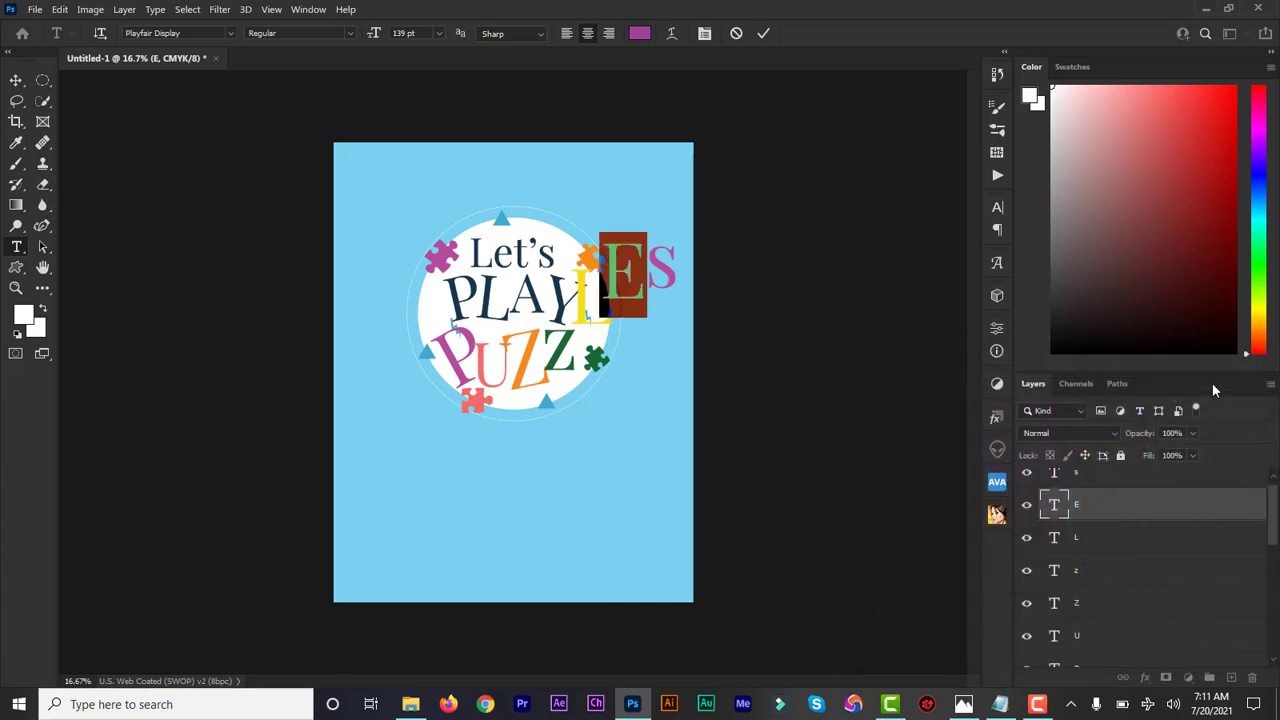
left_click(764, 33)
key("v")
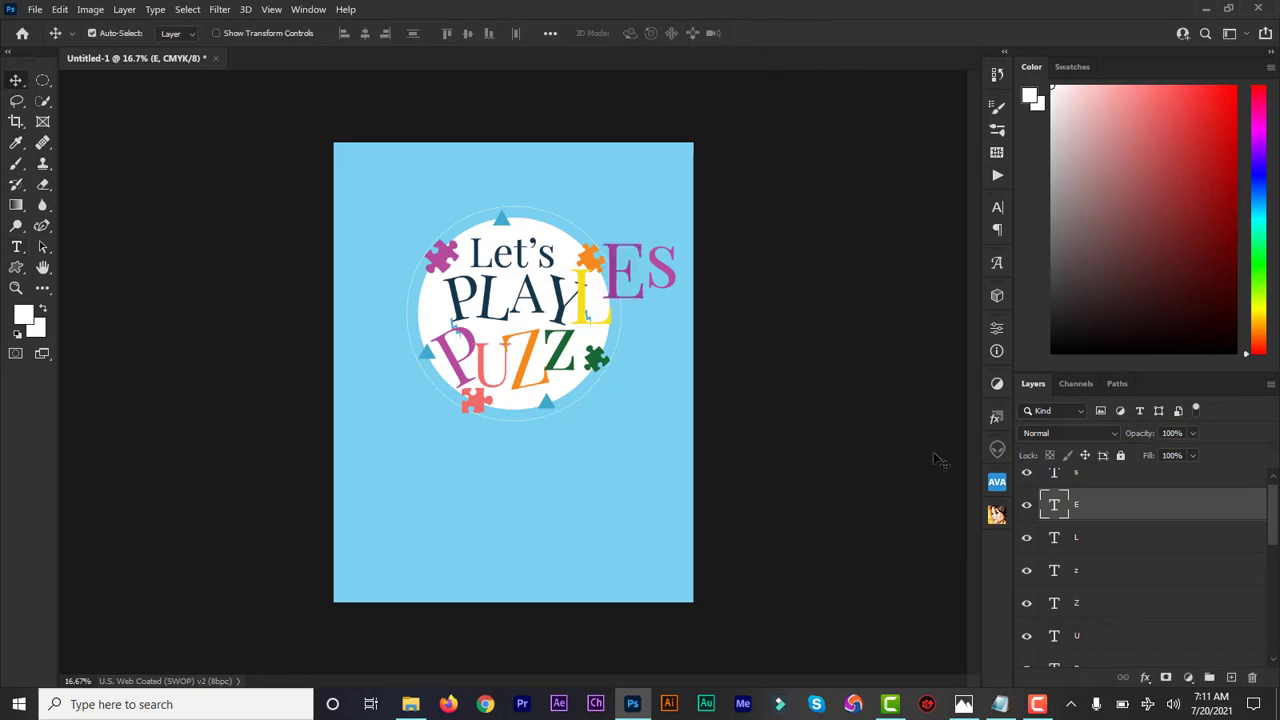
- Check the text color of the S of PUZZLES
left_click(1055, 480)
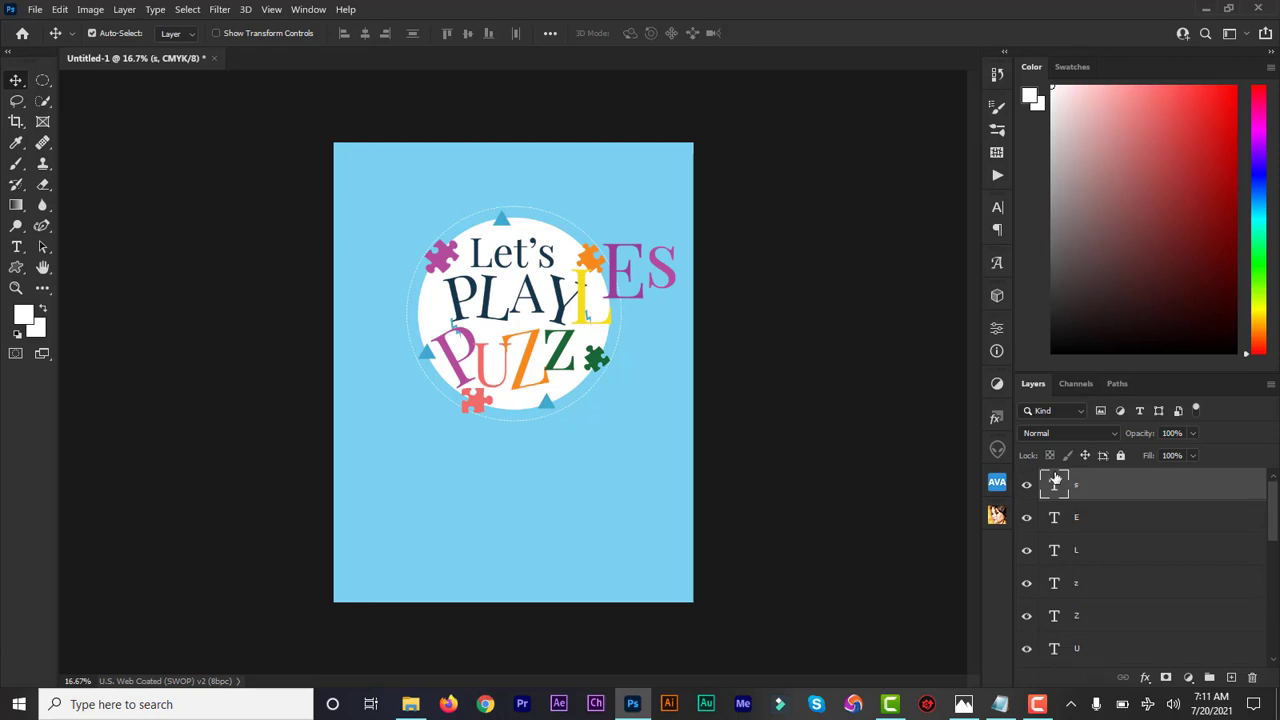
double_click(1053, 485)
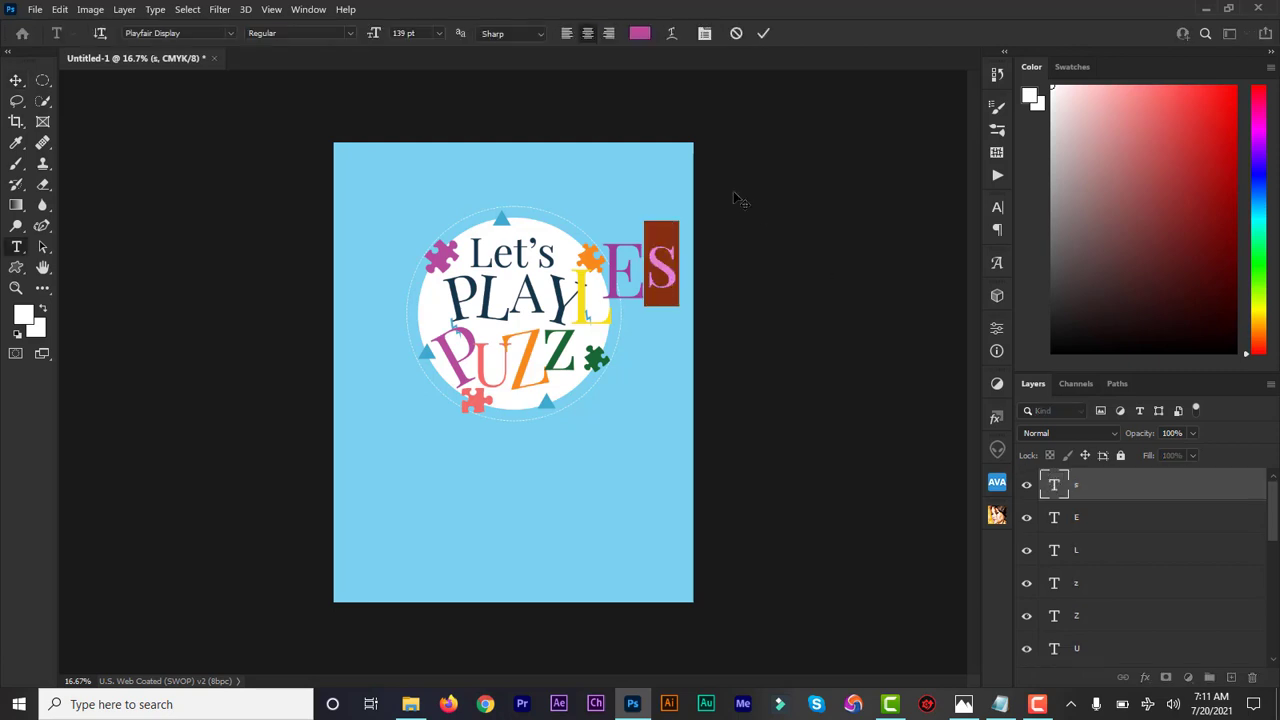
left_click(640, 33)
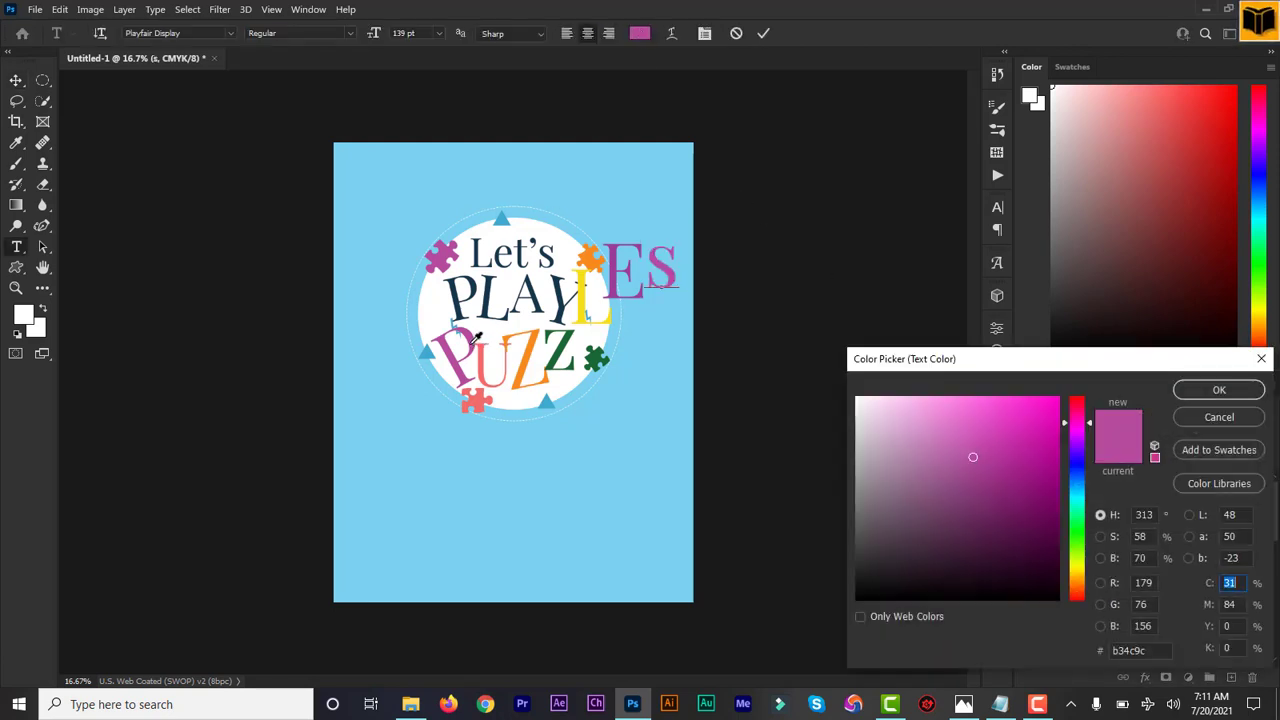
left_click(1219, 391)
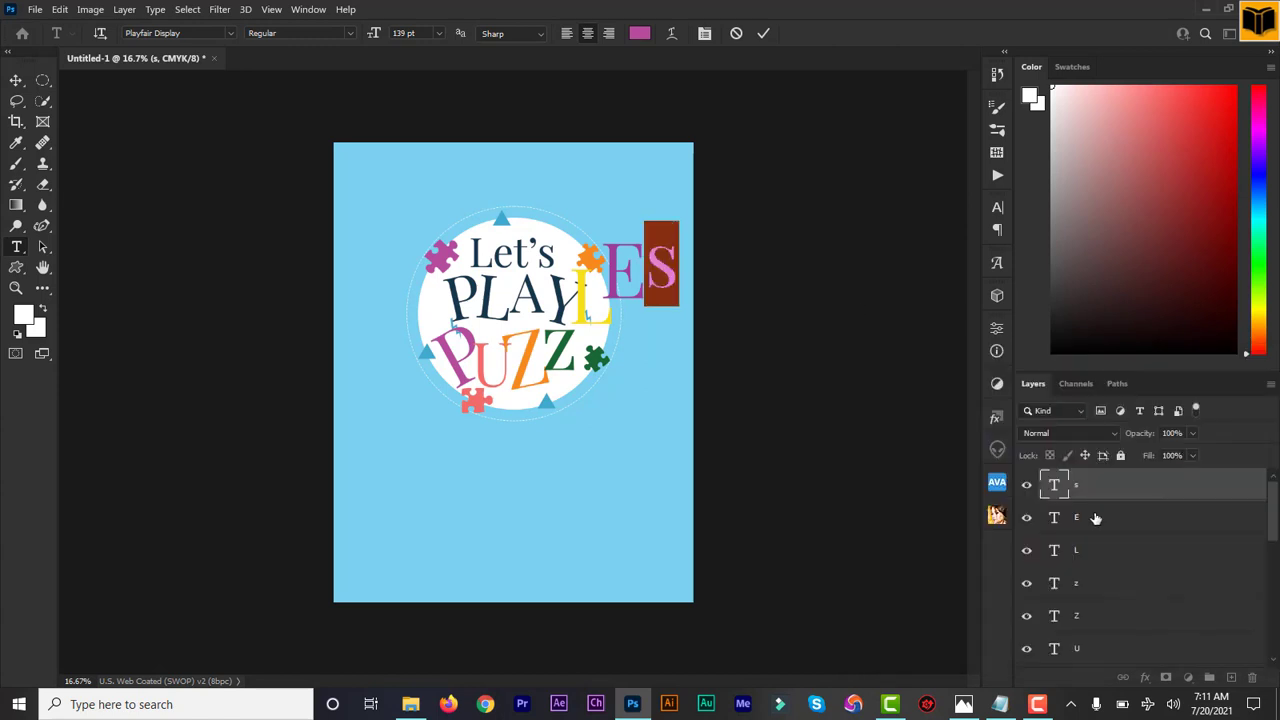
- Recolor the E of PUZZLES blue (3faacc) by sampling the triangle at the lower edge of the circle
left_click(1054, 518)
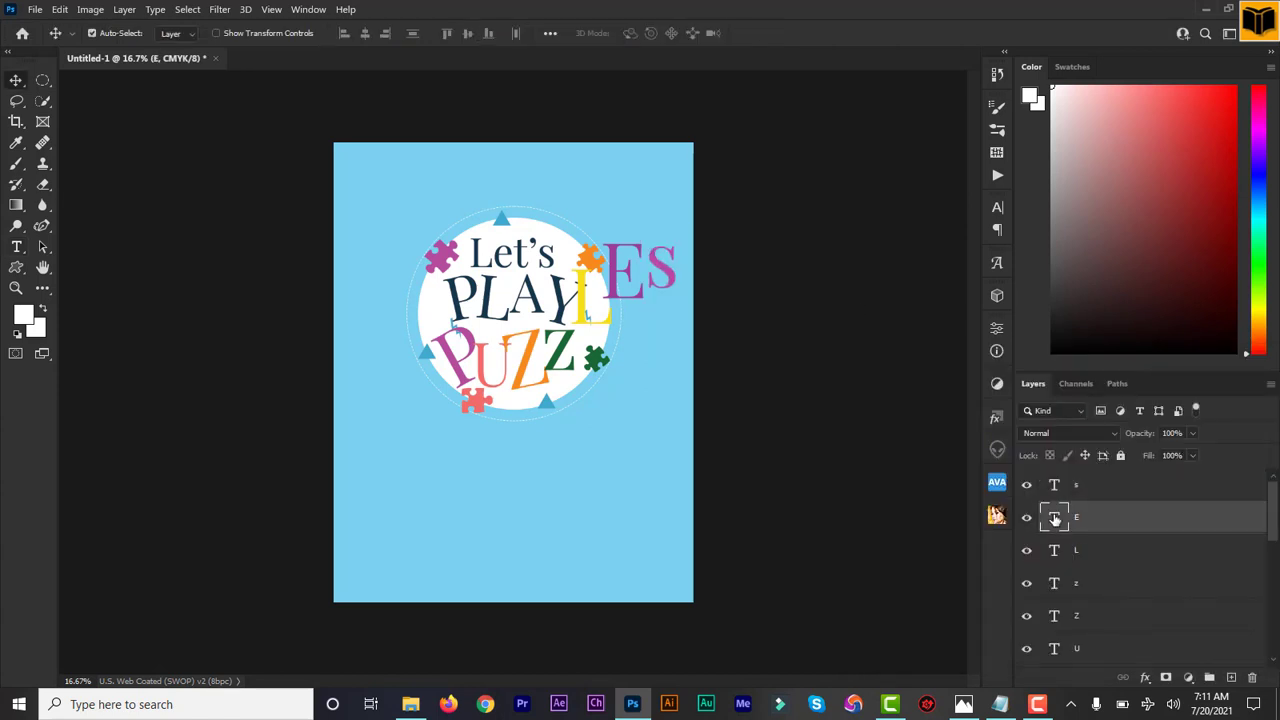
double_click(1054, 518)
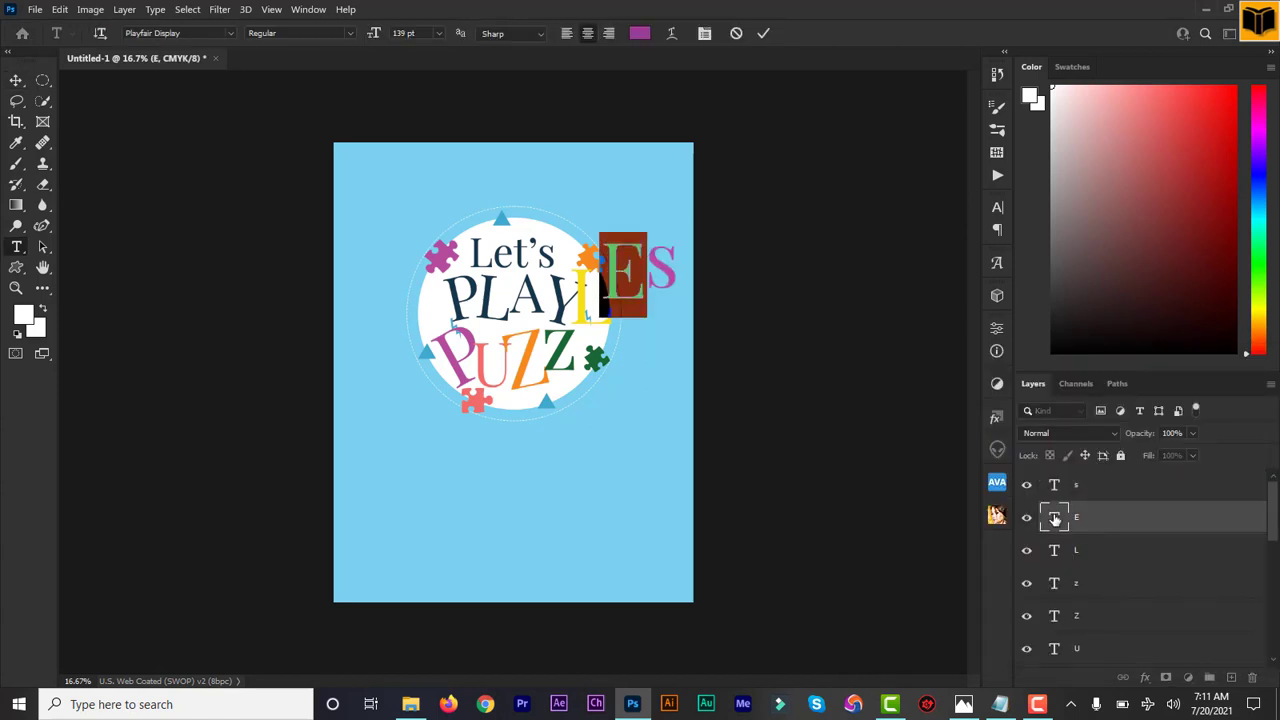
left_click(640, 34)
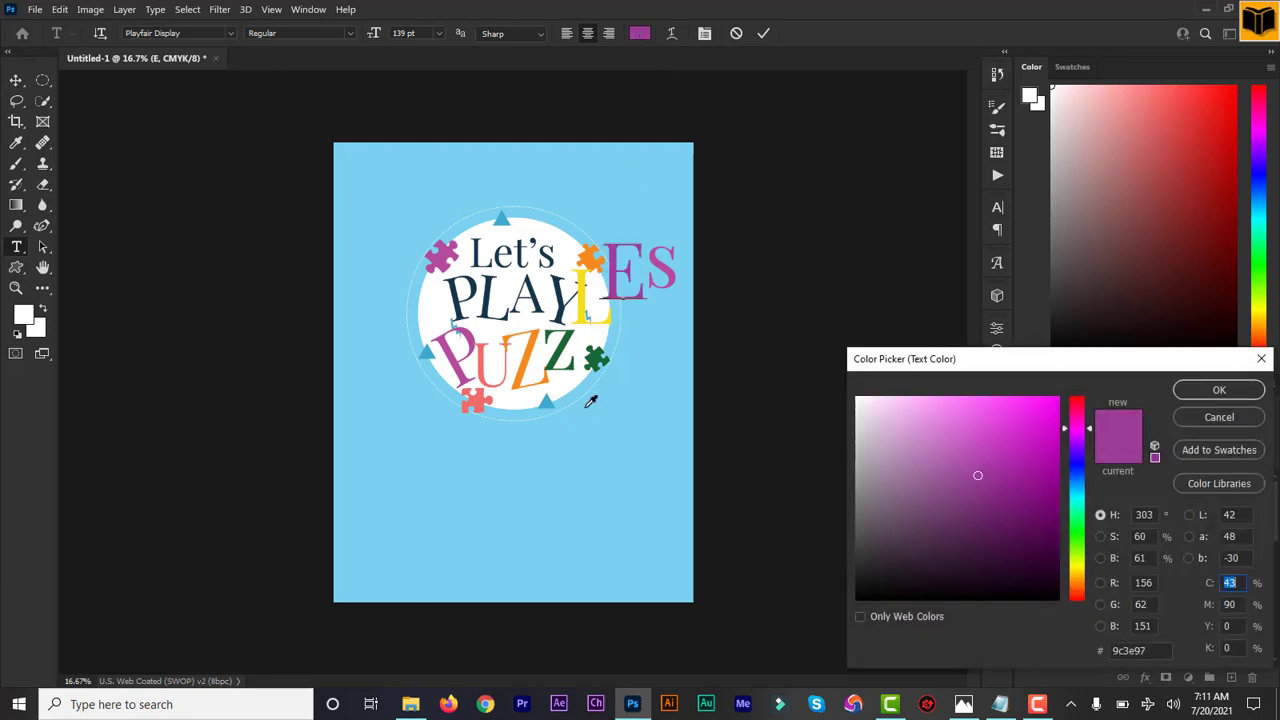
left_click(549, 403)
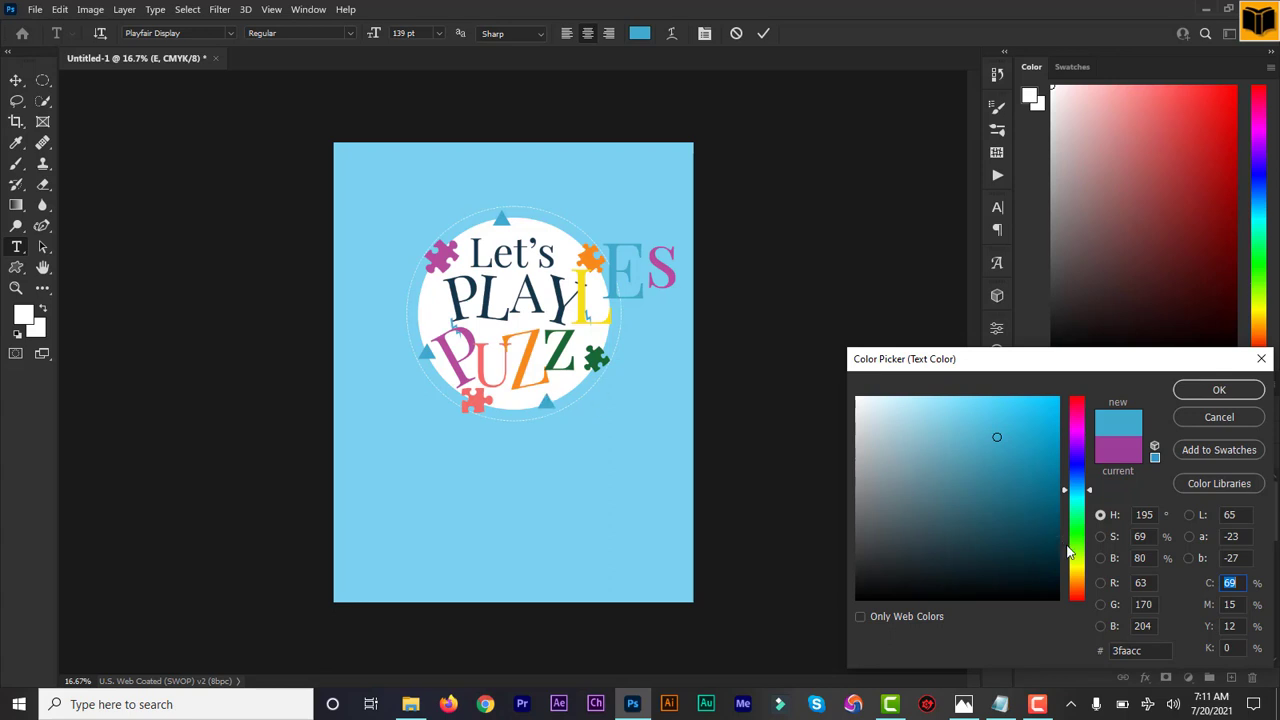
left_click(1194, 393)
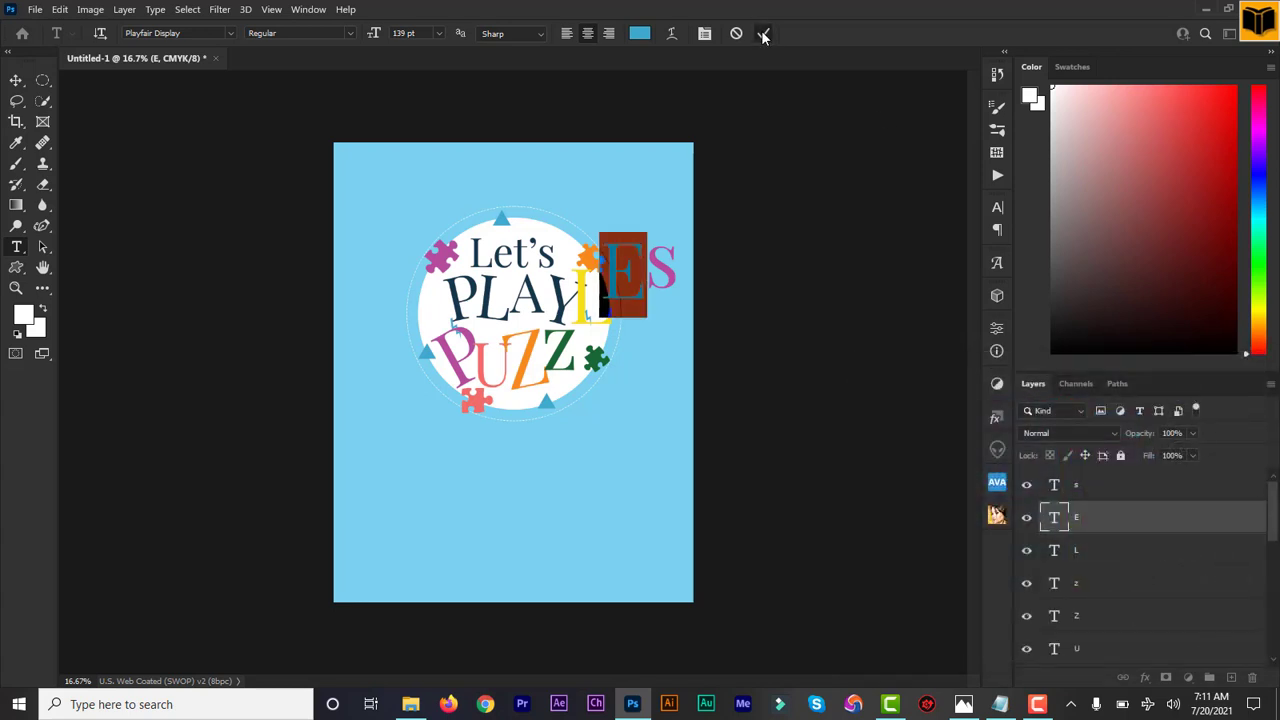
left_click(763, 35)
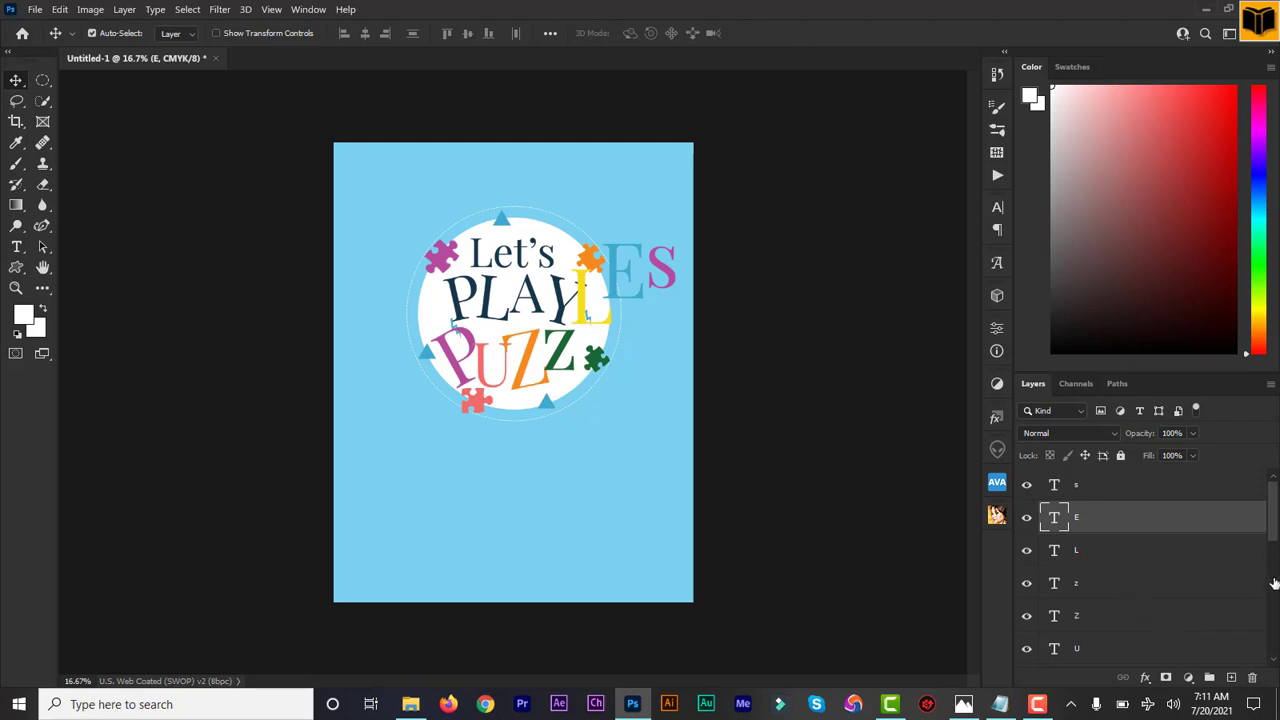
- Move the yellow L of PUZZLES down beside the dark green second Z
scroll(1274, 545, "down", 1)
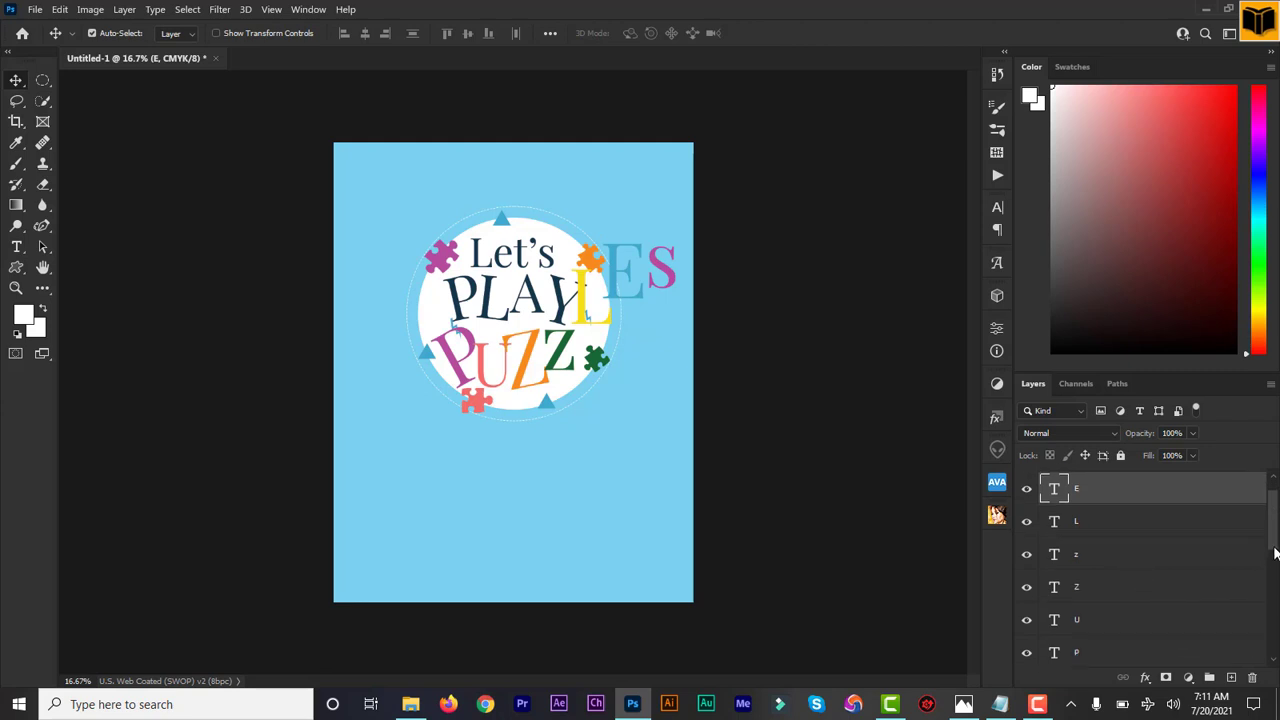
left_click(1061, 532)
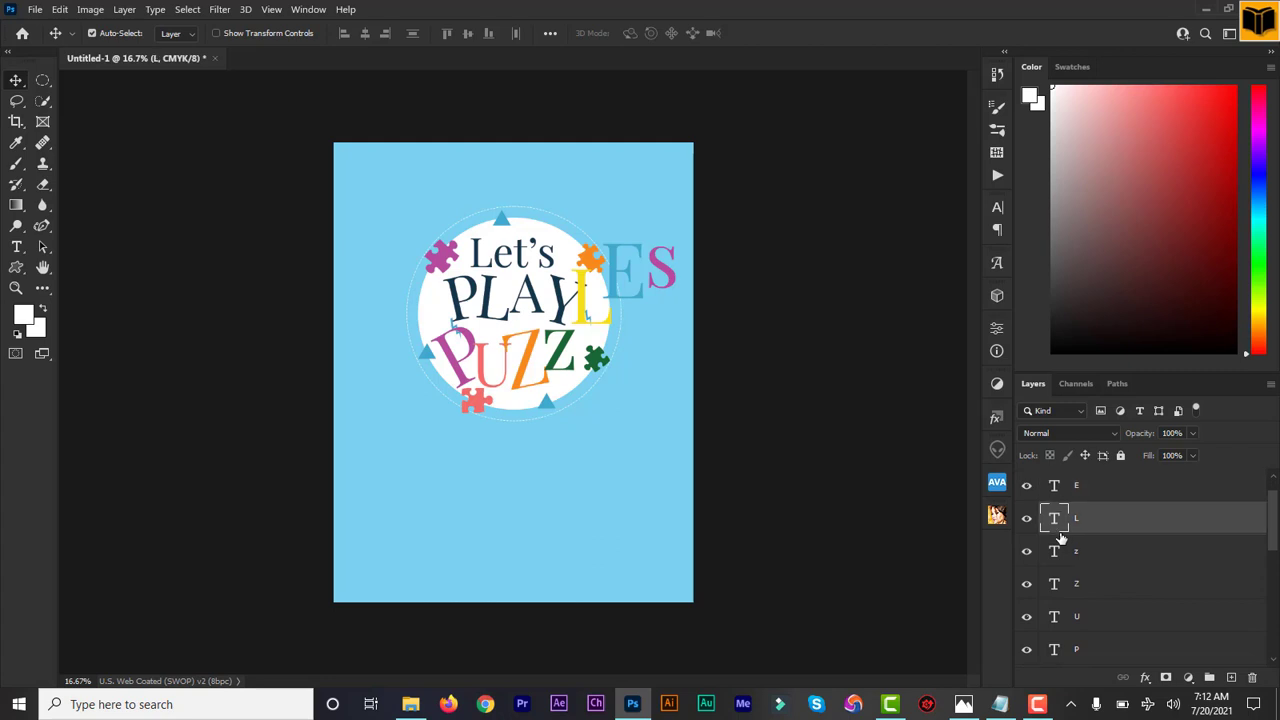
left_click_drag(600, 322, 594, 376)
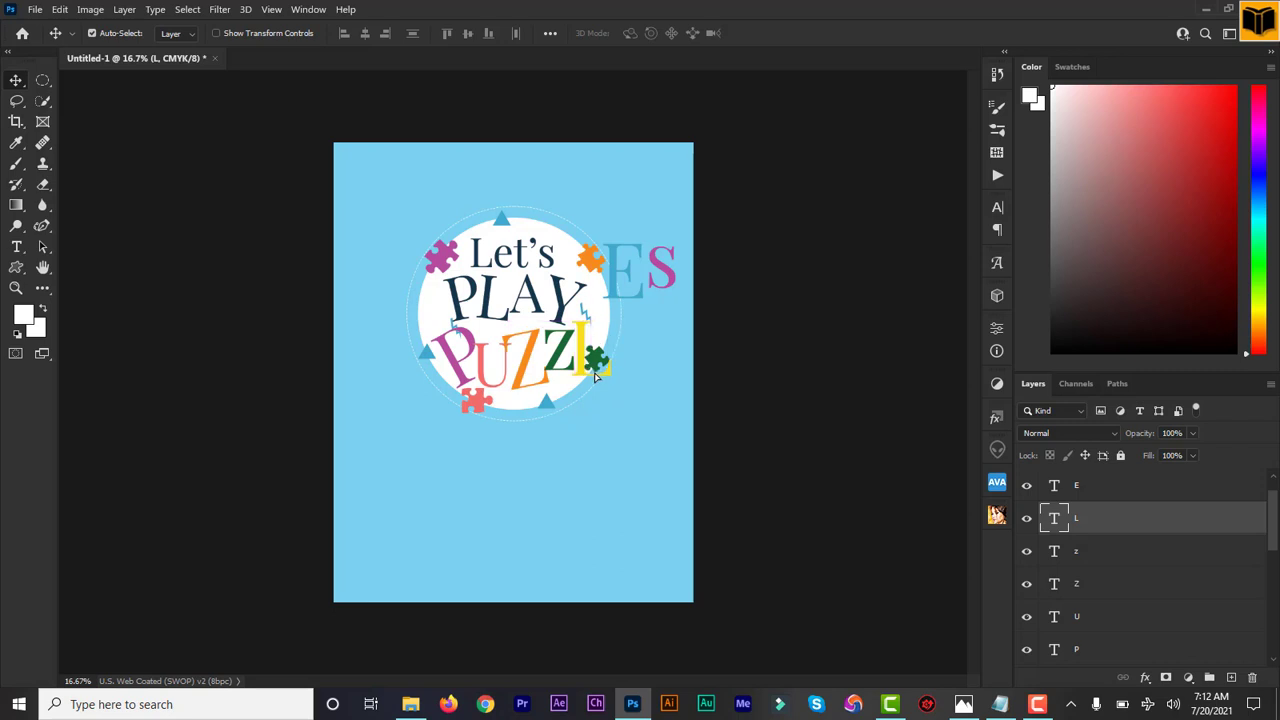
- Move the E of PUZZLES down beside the L and set its font size to 97 pt
left_click(1057, 489)
left_click_drag(634, 303, 627, 366)
double_click(1055, 487)
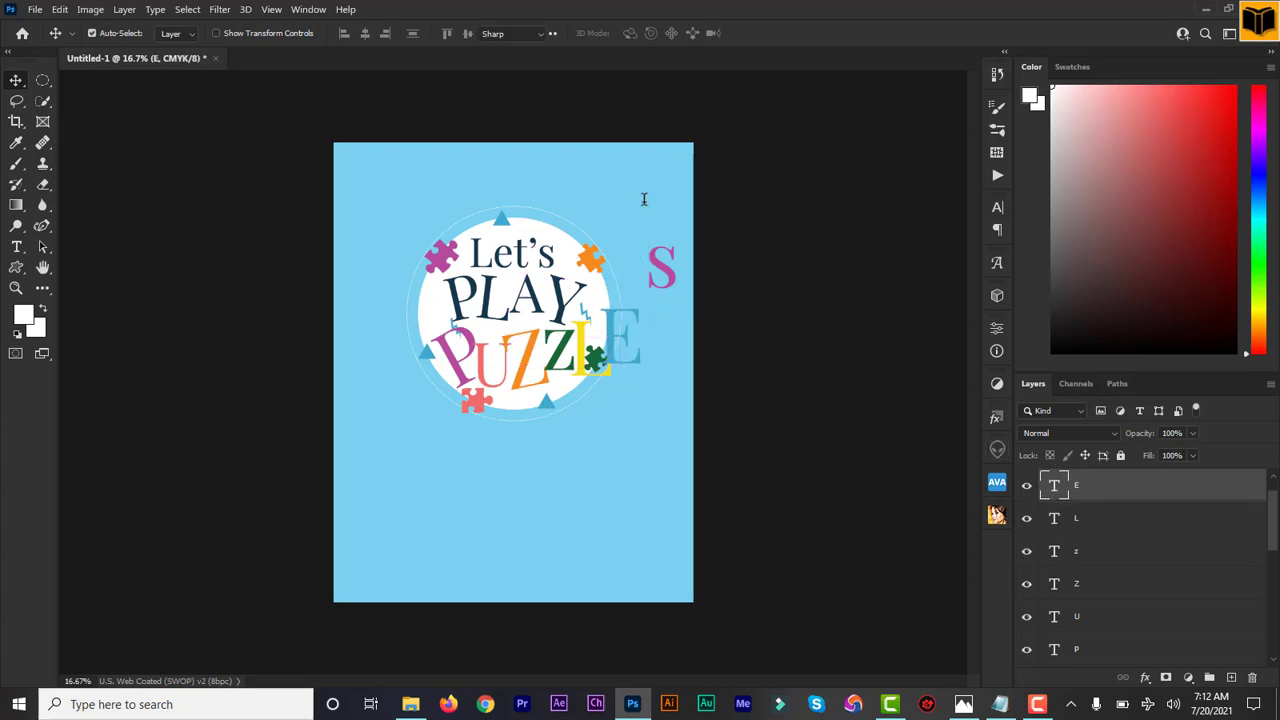
left_click_drag(373, 38, 330, 37)
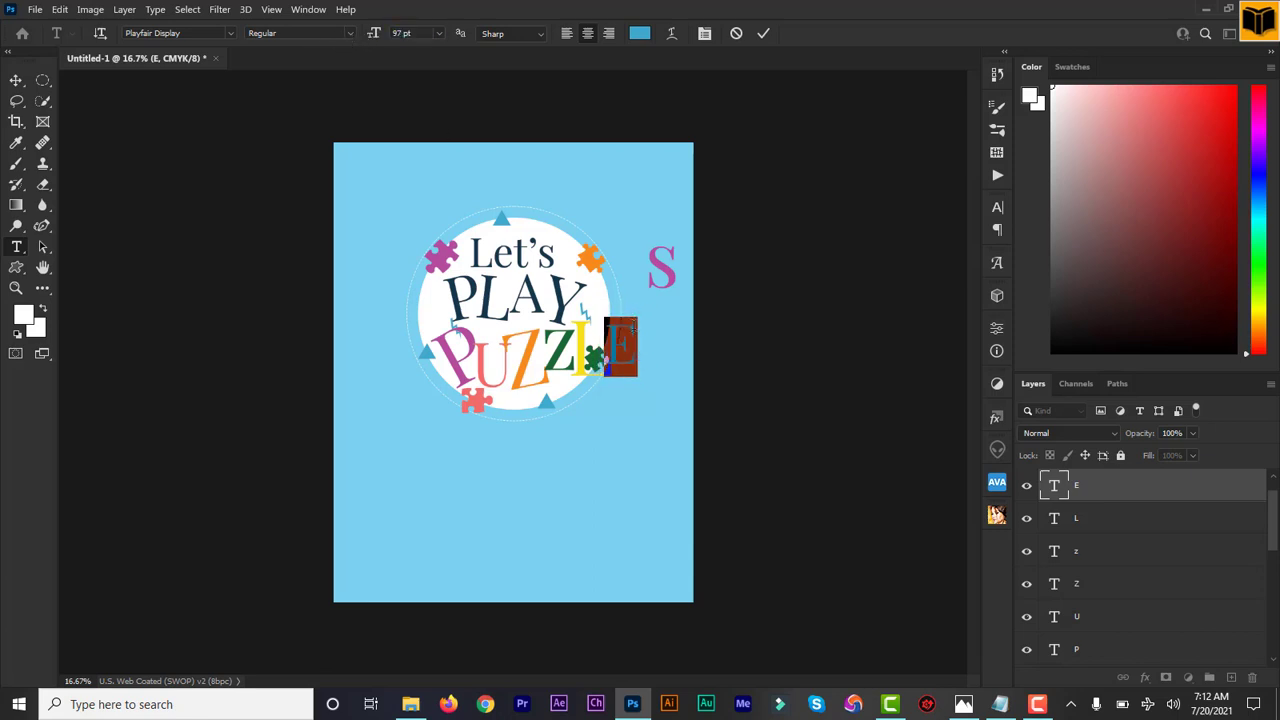
left_click(764, 35)
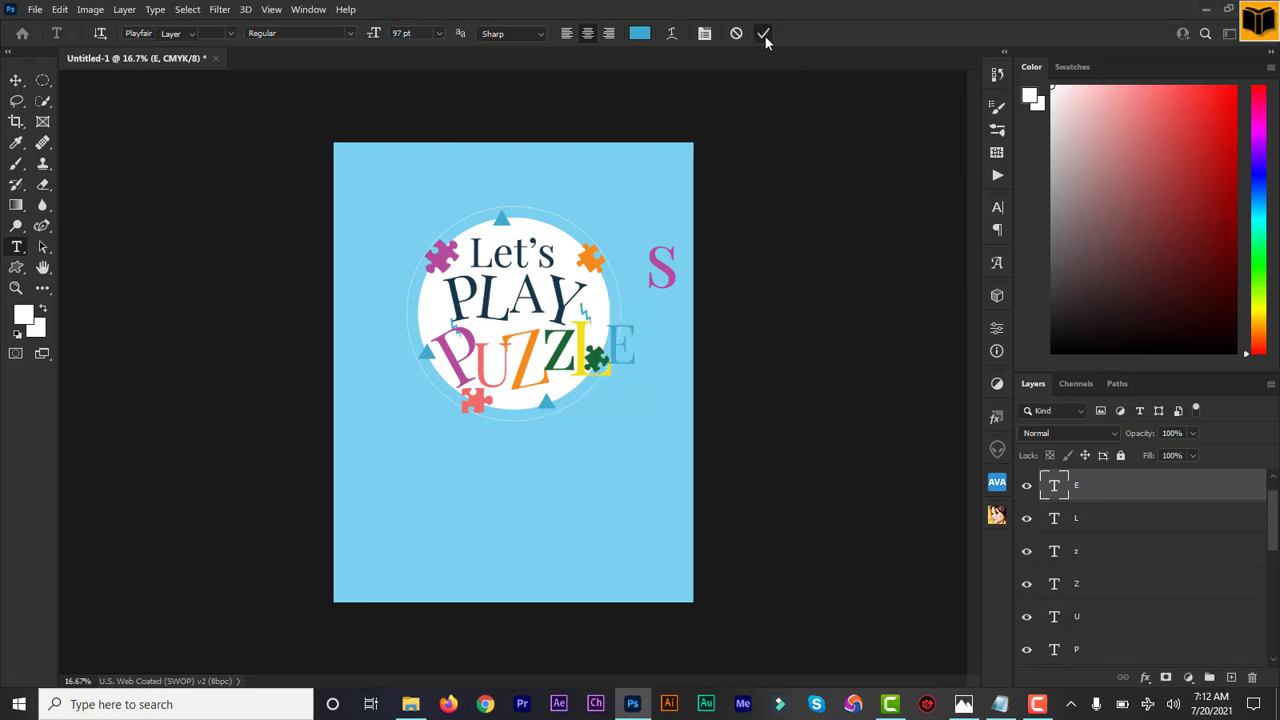
- Rotate the E of PUZZLES about 25.6° clockwise
key("v")
key("ctrl+t")
left_click_drag(687, 362, 685, 320)
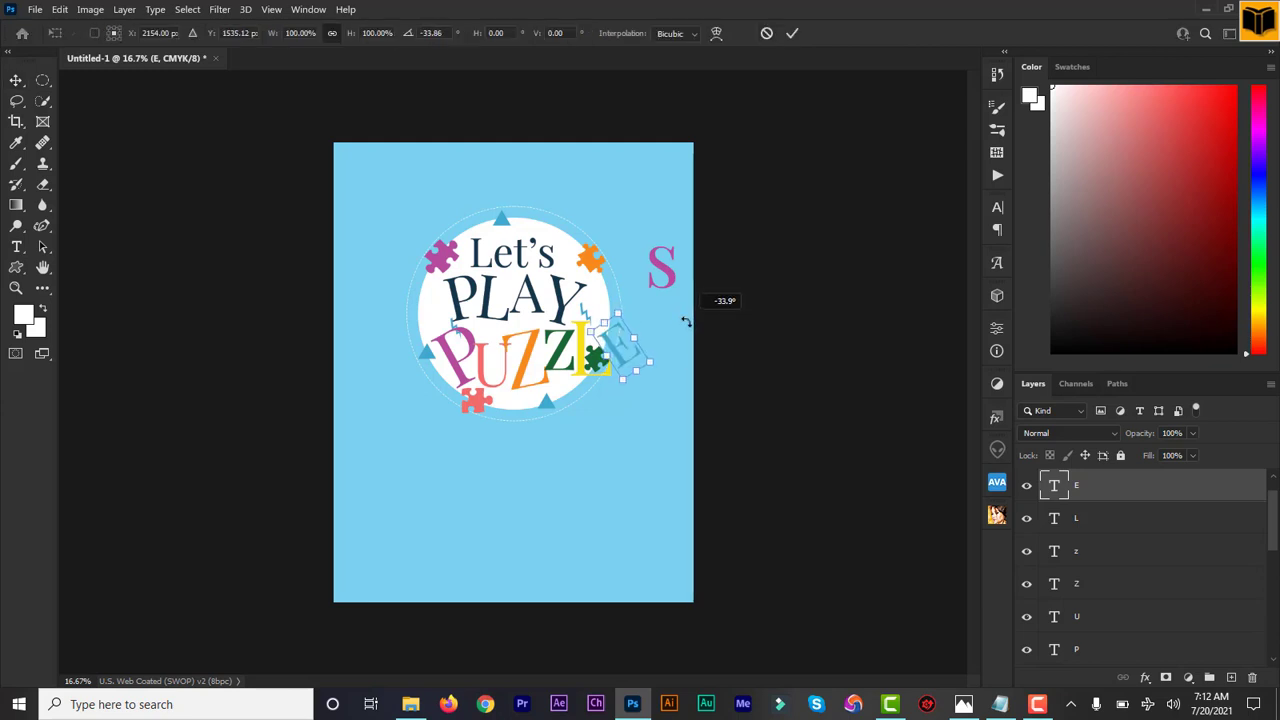
mouse_move(678, 376)
left_mouse_down()
mouse_move(632, 389)
mouse_move(674, 387)
left_mouse_up()
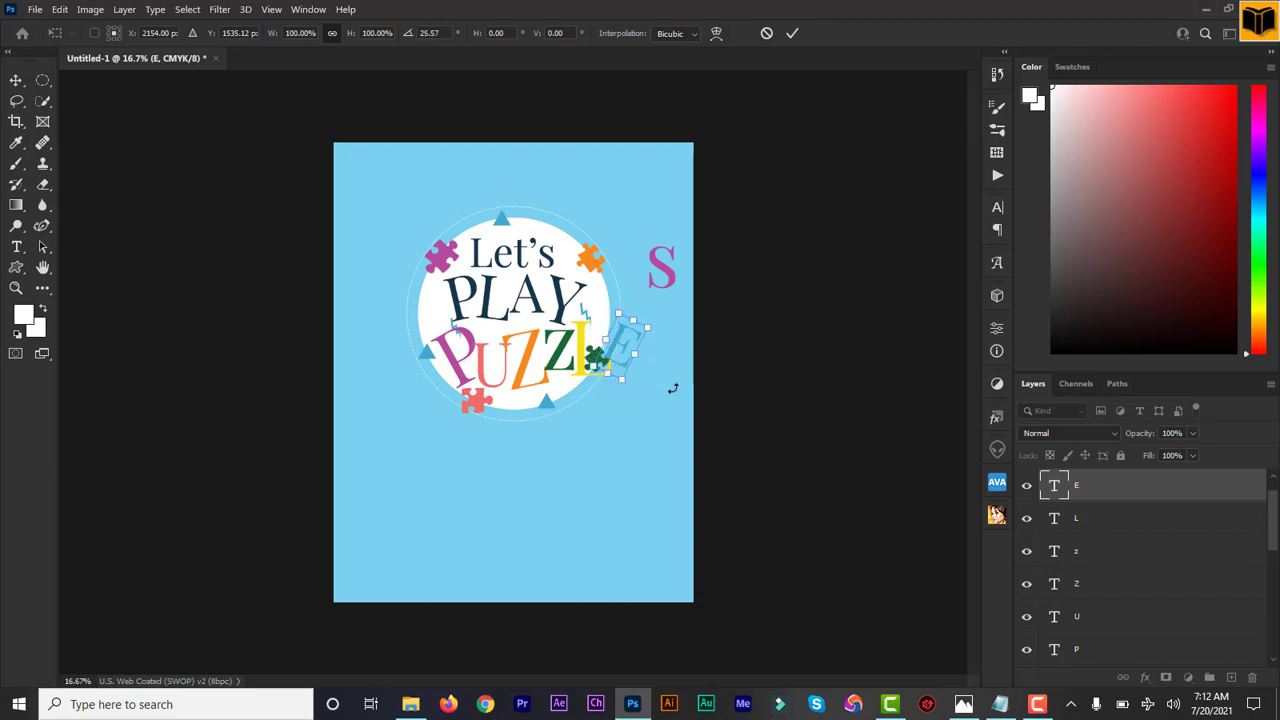
left_click(791, 36)
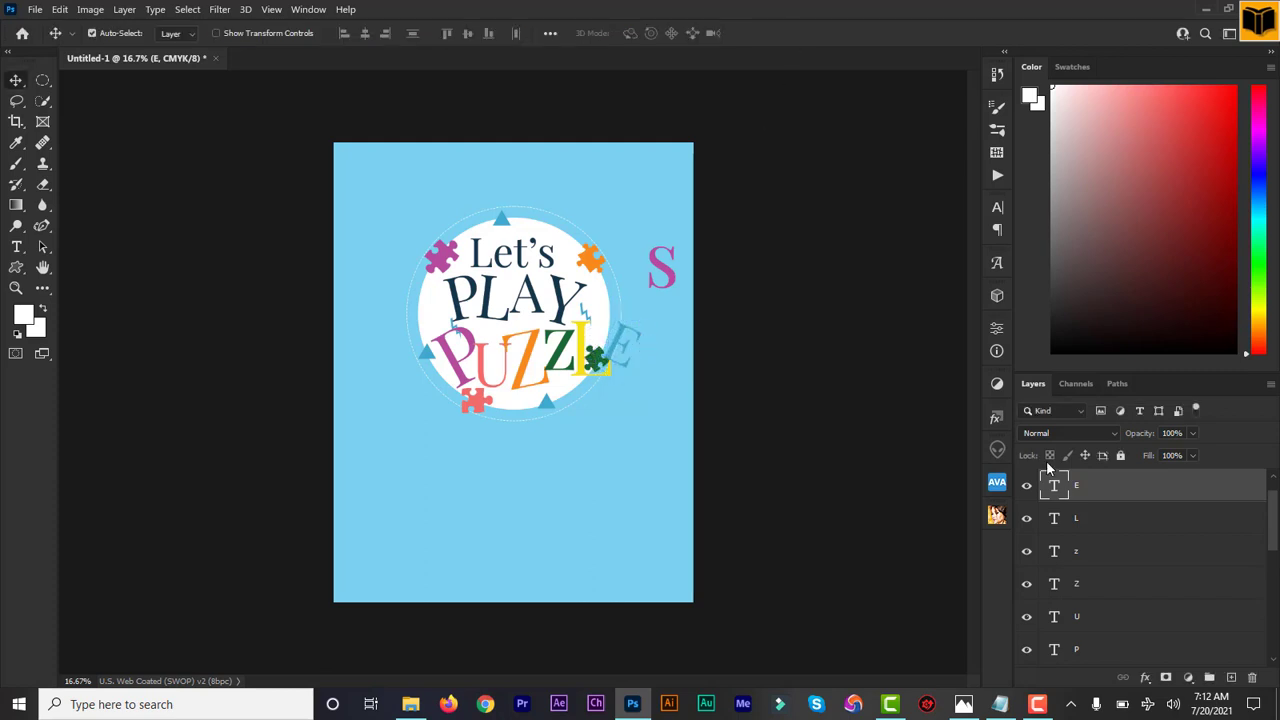
scroll(1094, 503, "up", 1)
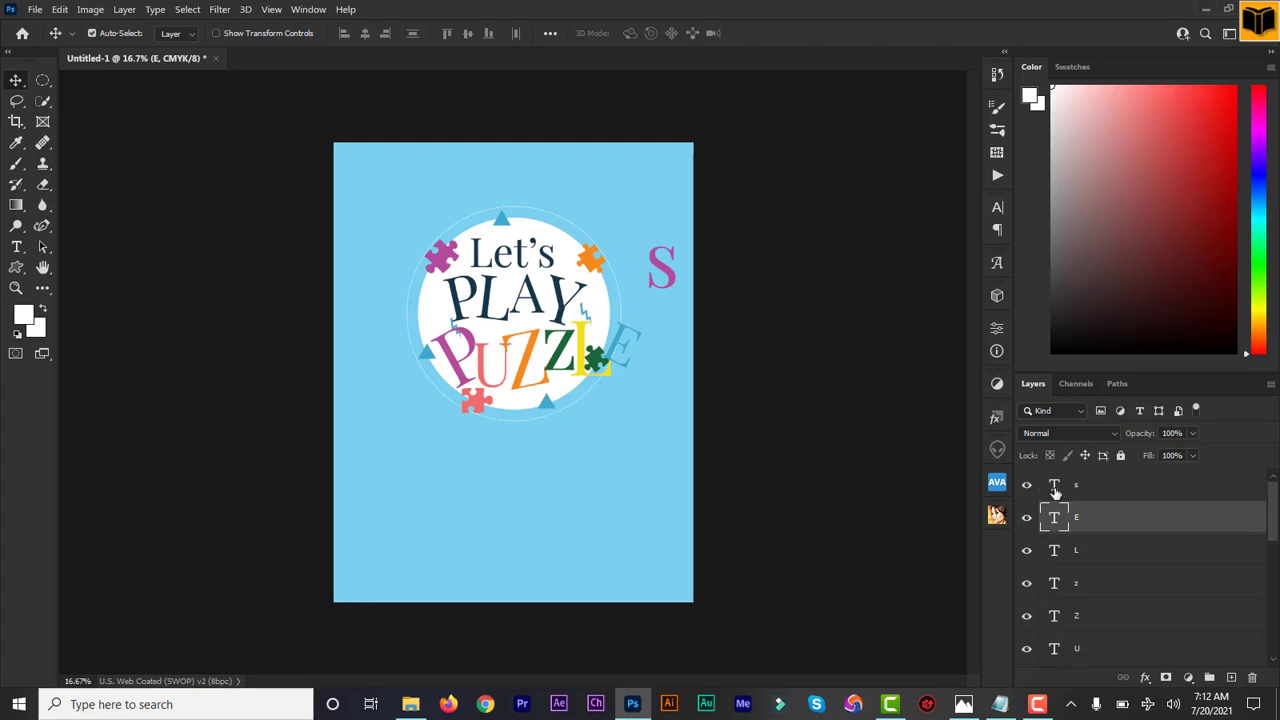
- Set the font size of the purple S of PUZZLES to 148 pt
left_click(1055, 488)
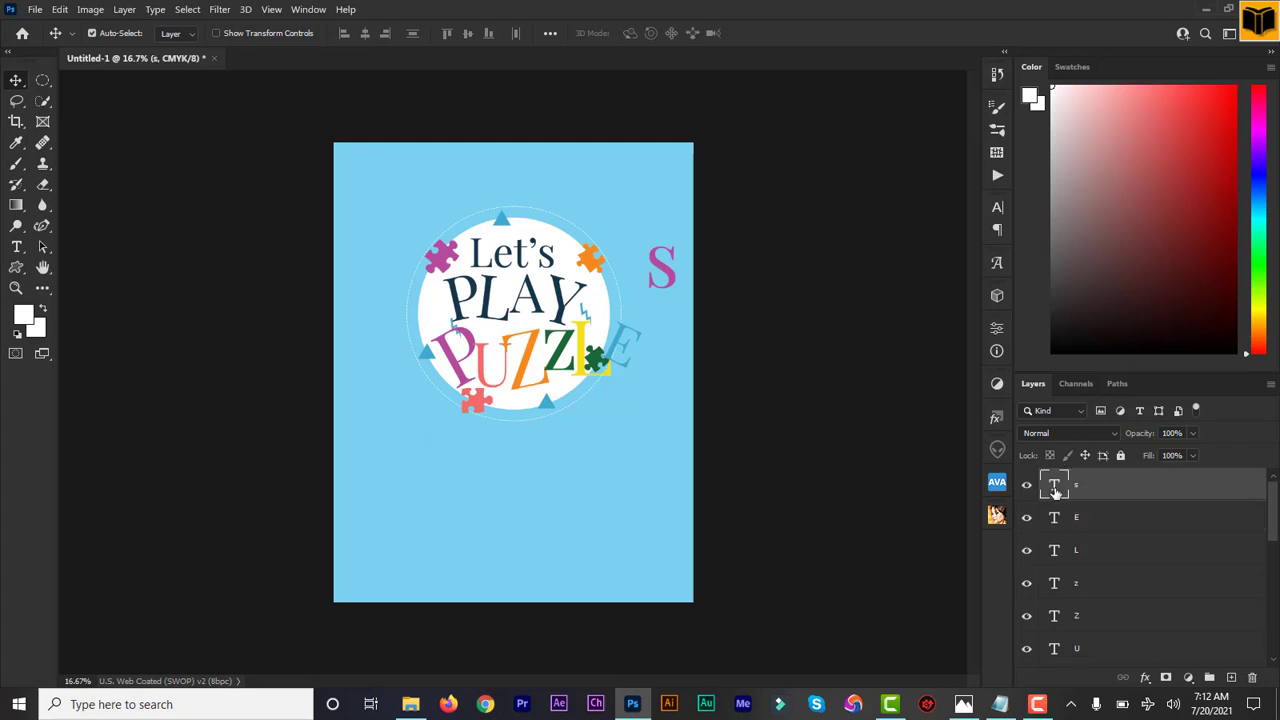
double_click(1055, 486)
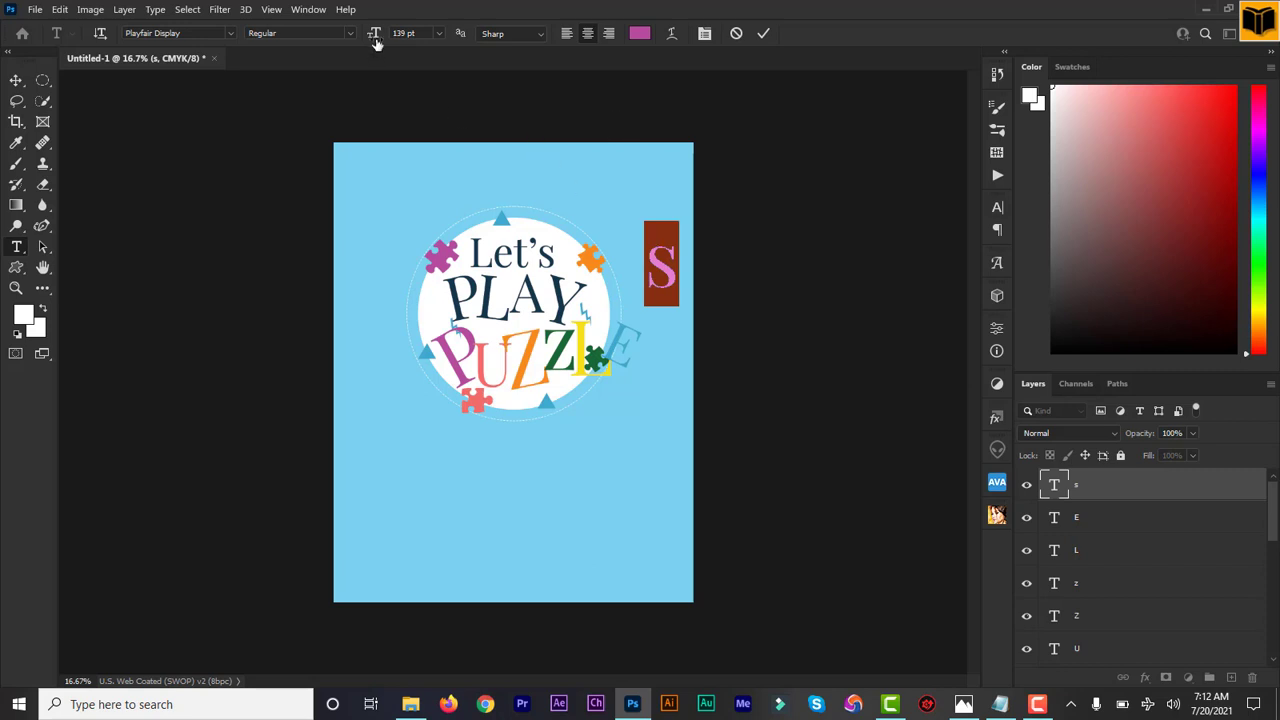
left_click_drag(374, 36, 383, 36)
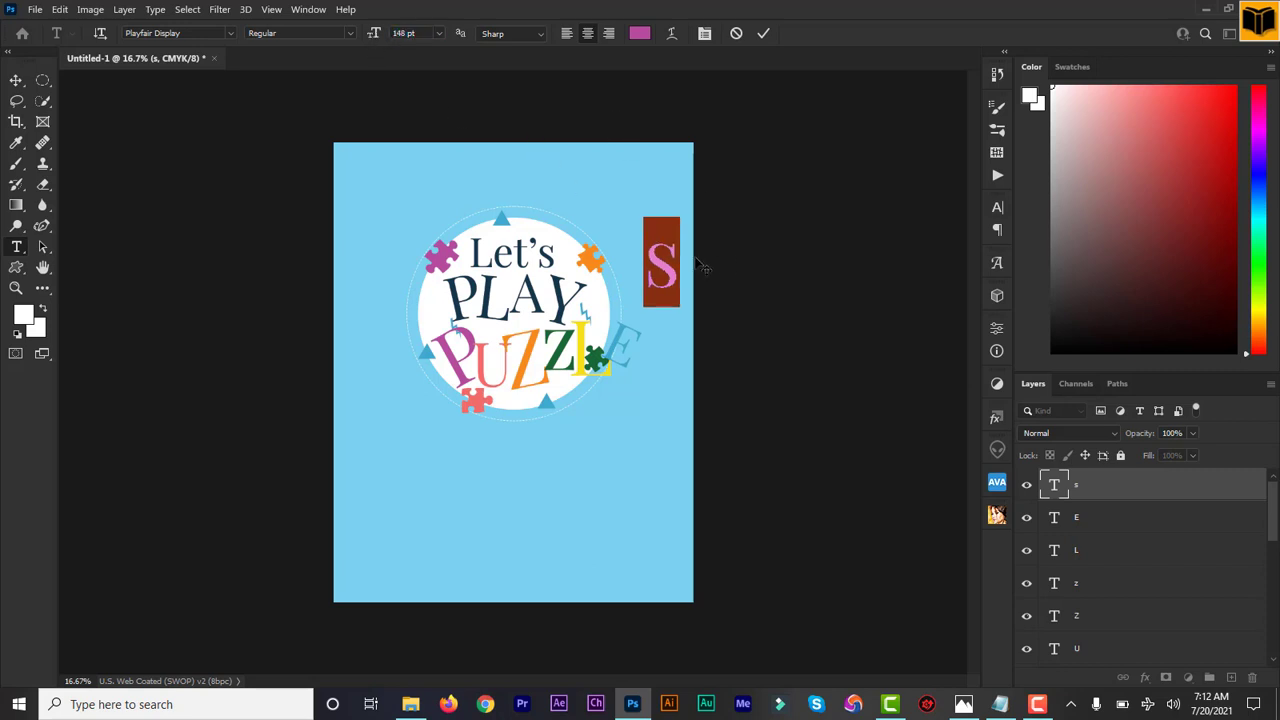
left_click(764, 33)
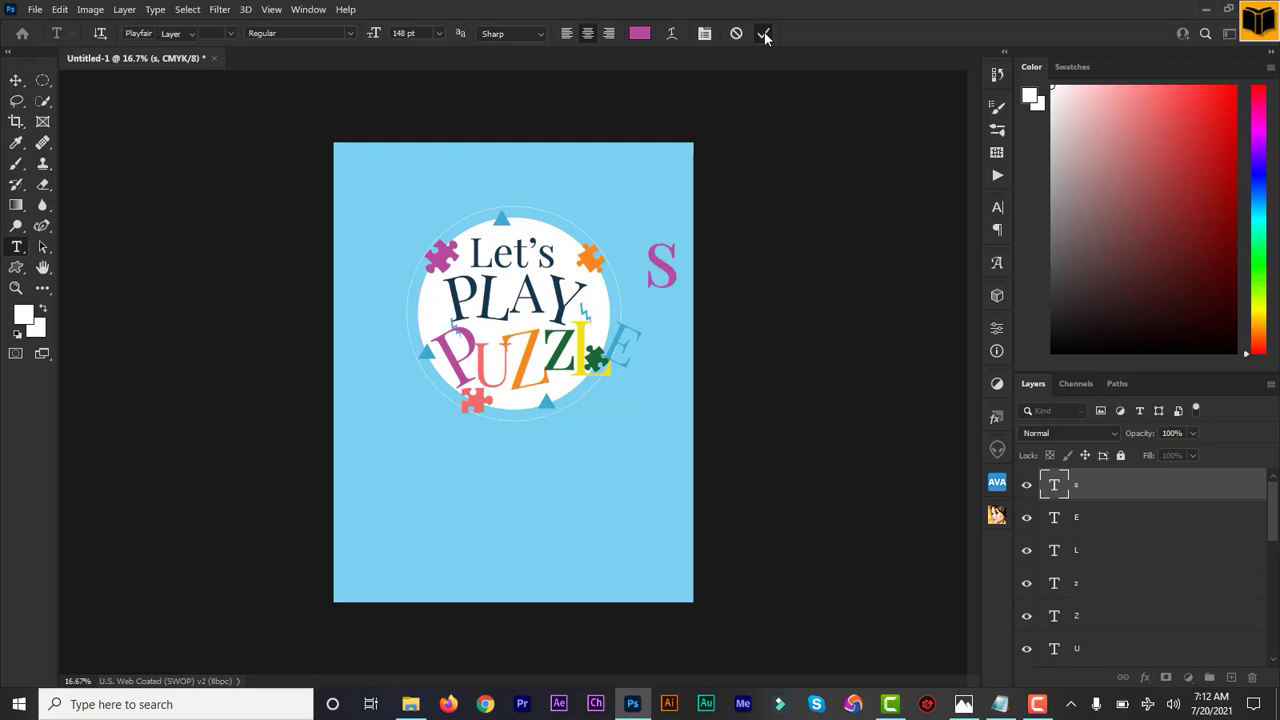
- Rotate the S of PUZZLES about 19.6° counterclockwise and move it down beside the blue E
key("ctrl+t")
left_click_drag(700, 300, 785, 317)
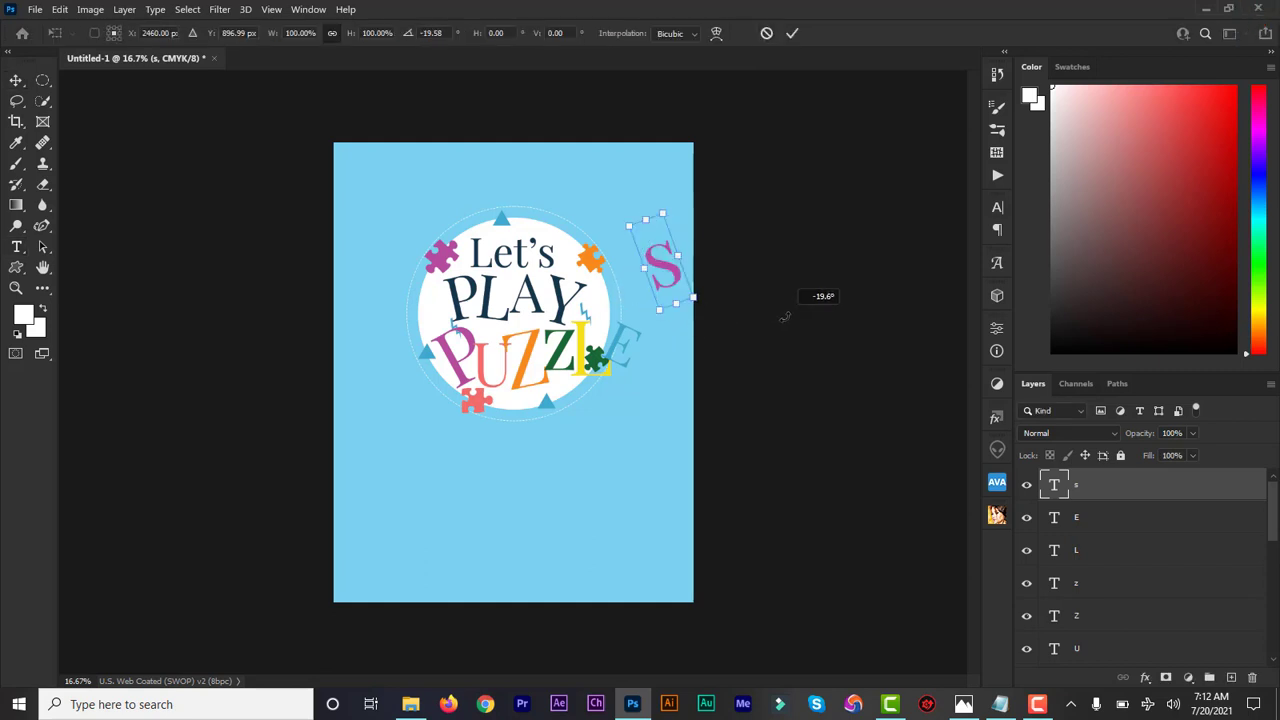
left_click(791, 35)
left_click_drag(663, 346, 664, 369)
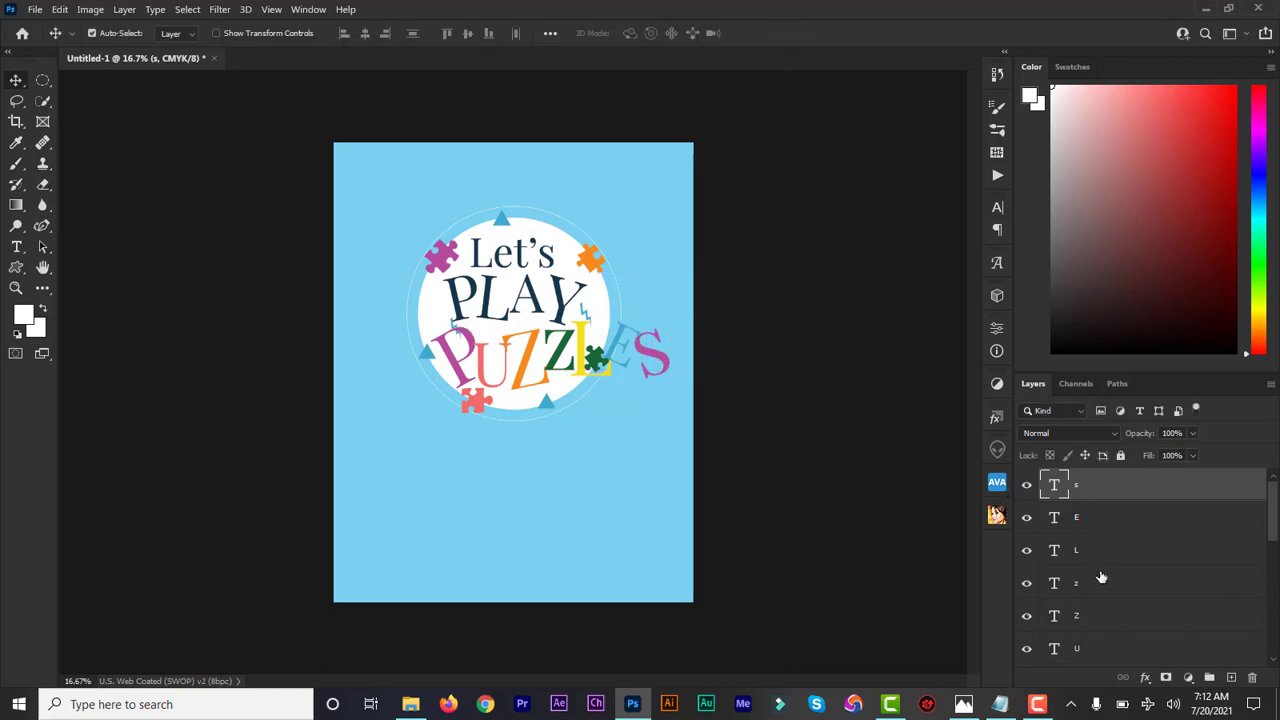
- Scale all the PUZZLES letters together to about 72% so the word fits inside the white circle
left_click_drag(1274, 530, 1274, 548)
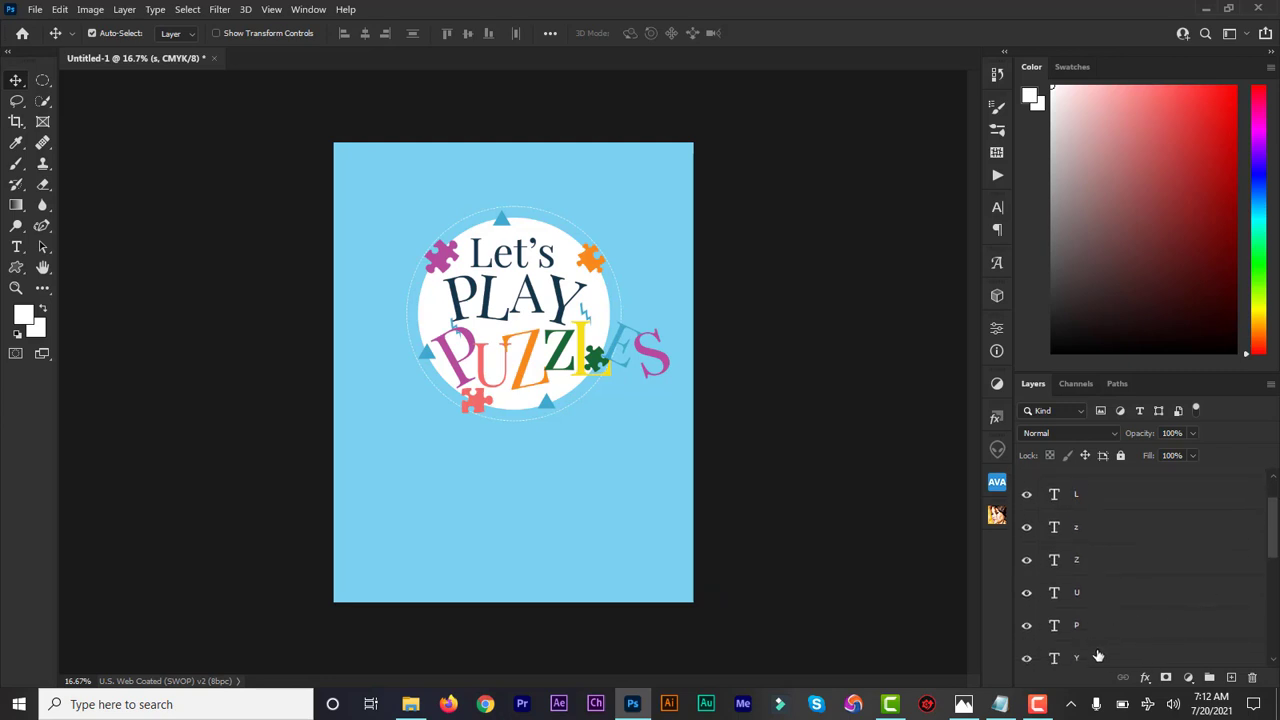
left_click(1088, 659, "shift")
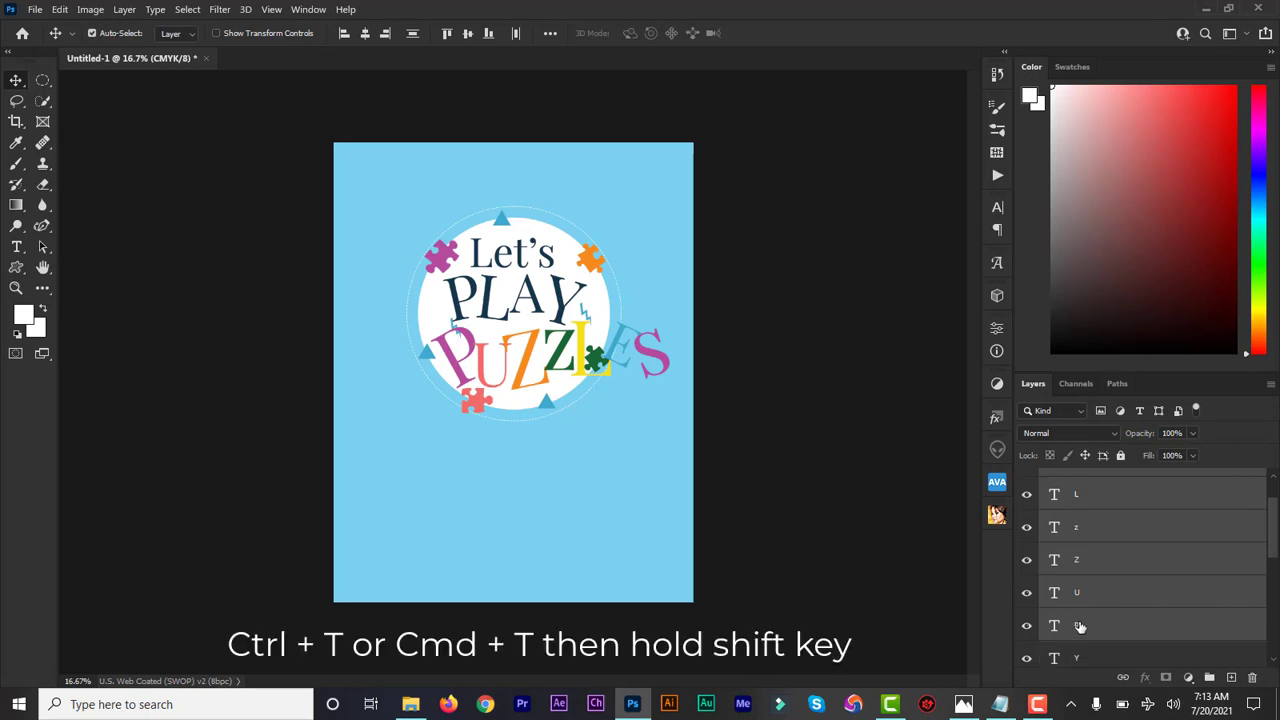
key("ctrl+t")
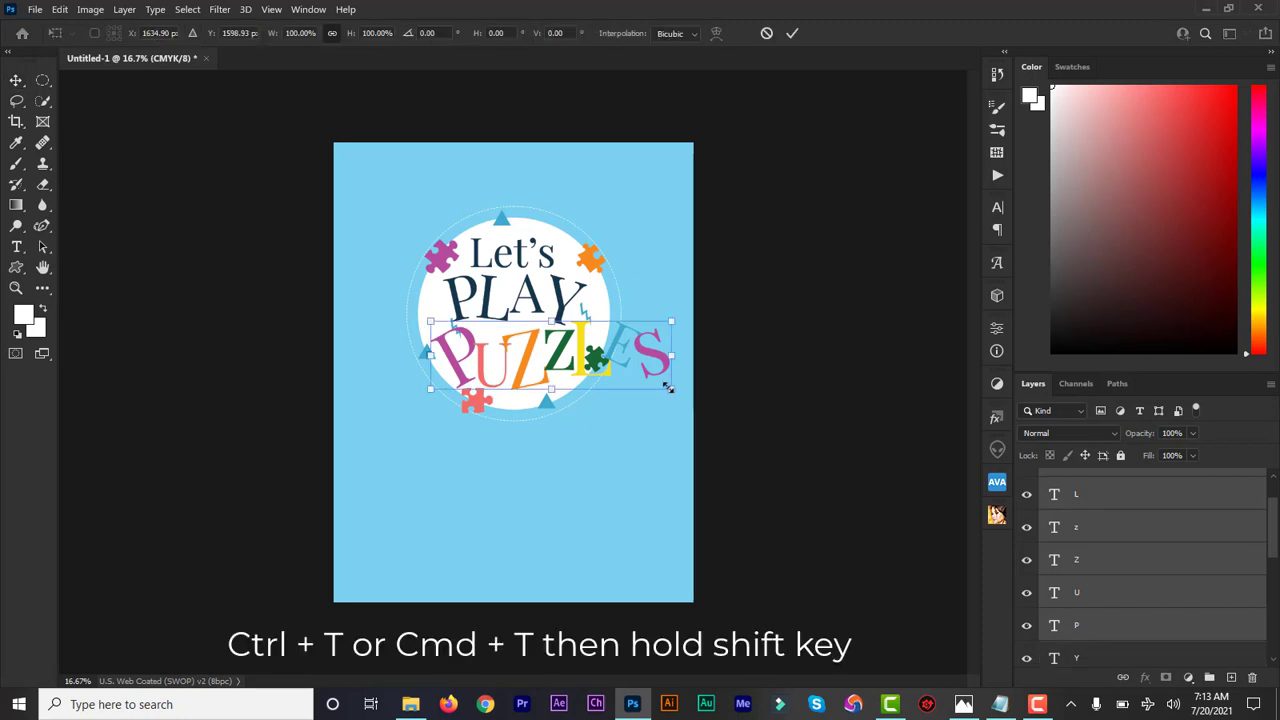
left_click_drag(668, 388, 599, 380)
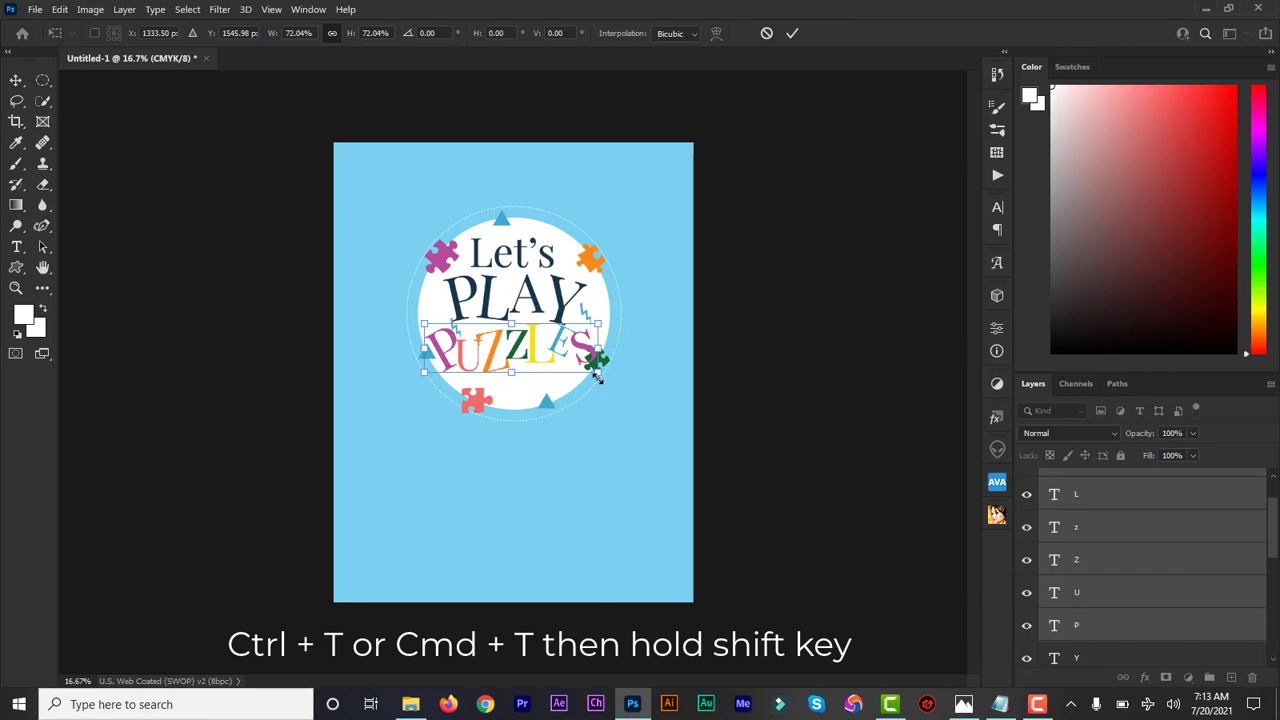
- Scale the four PLAY letters together to about 76%
scroll(1101, 522, "down", 4)
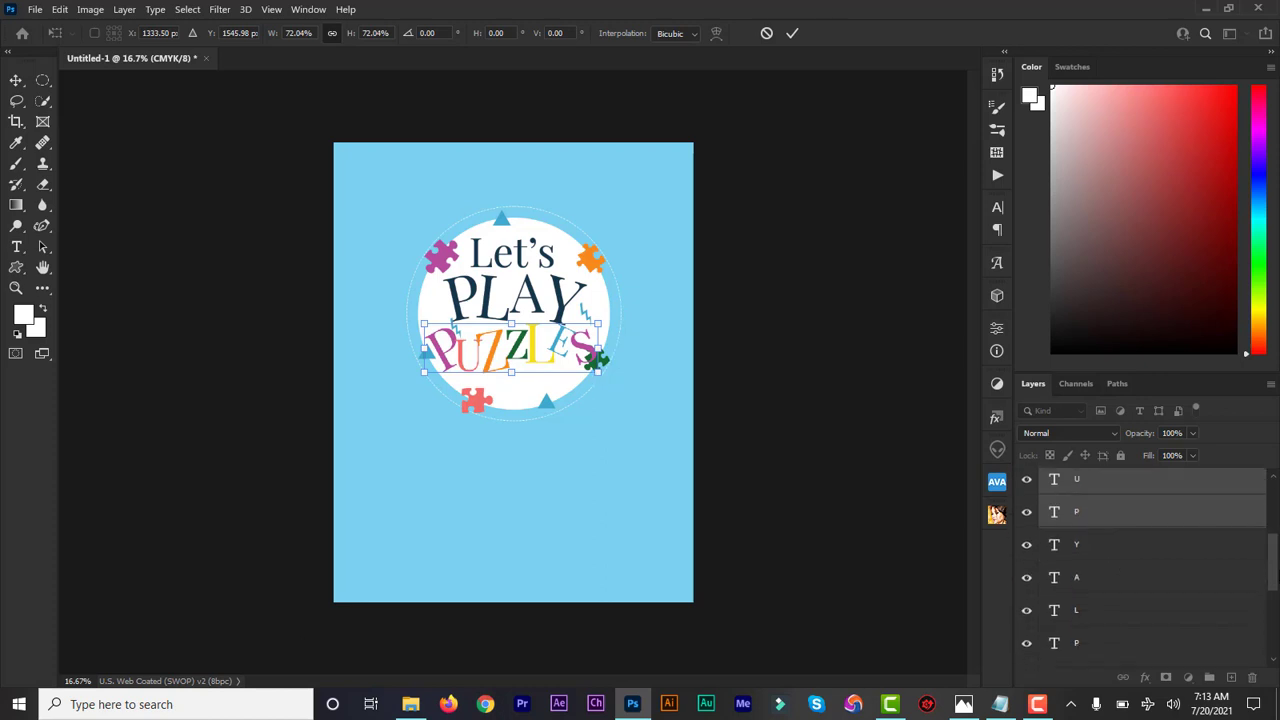
left_click(1097, 516)
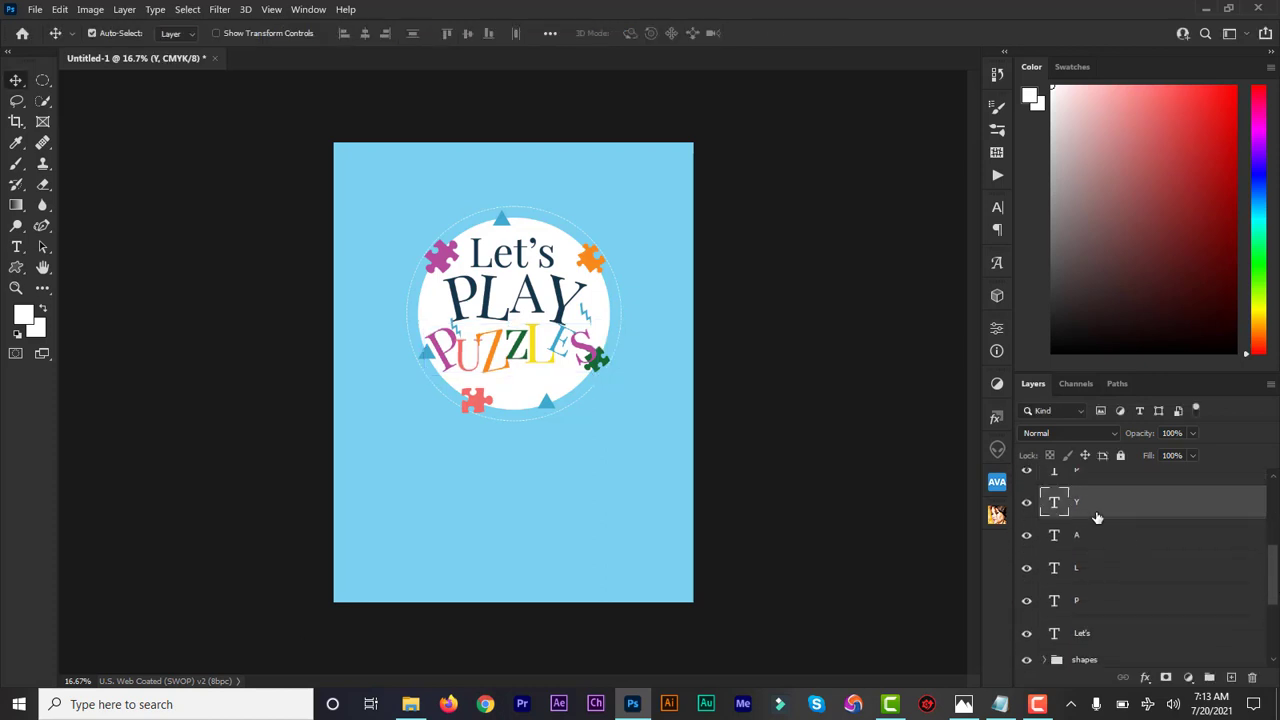
left_click(1090, 599, "shift")
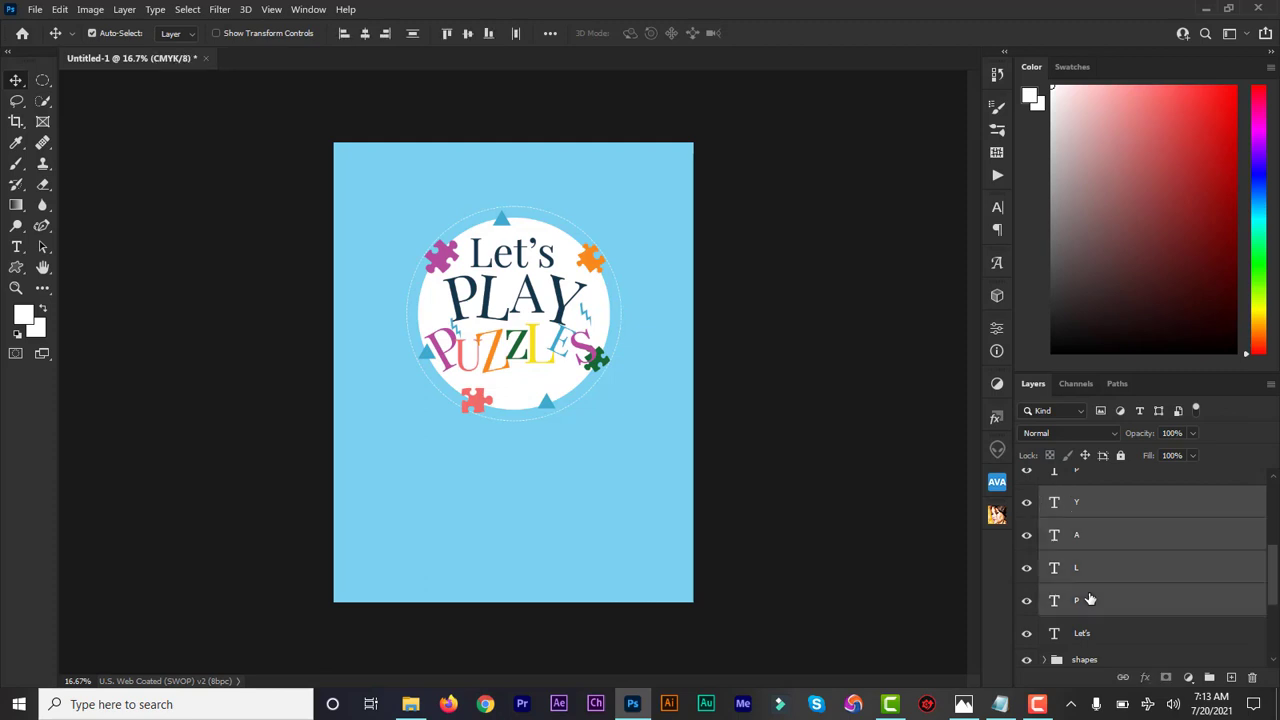
key("ctrl+t")
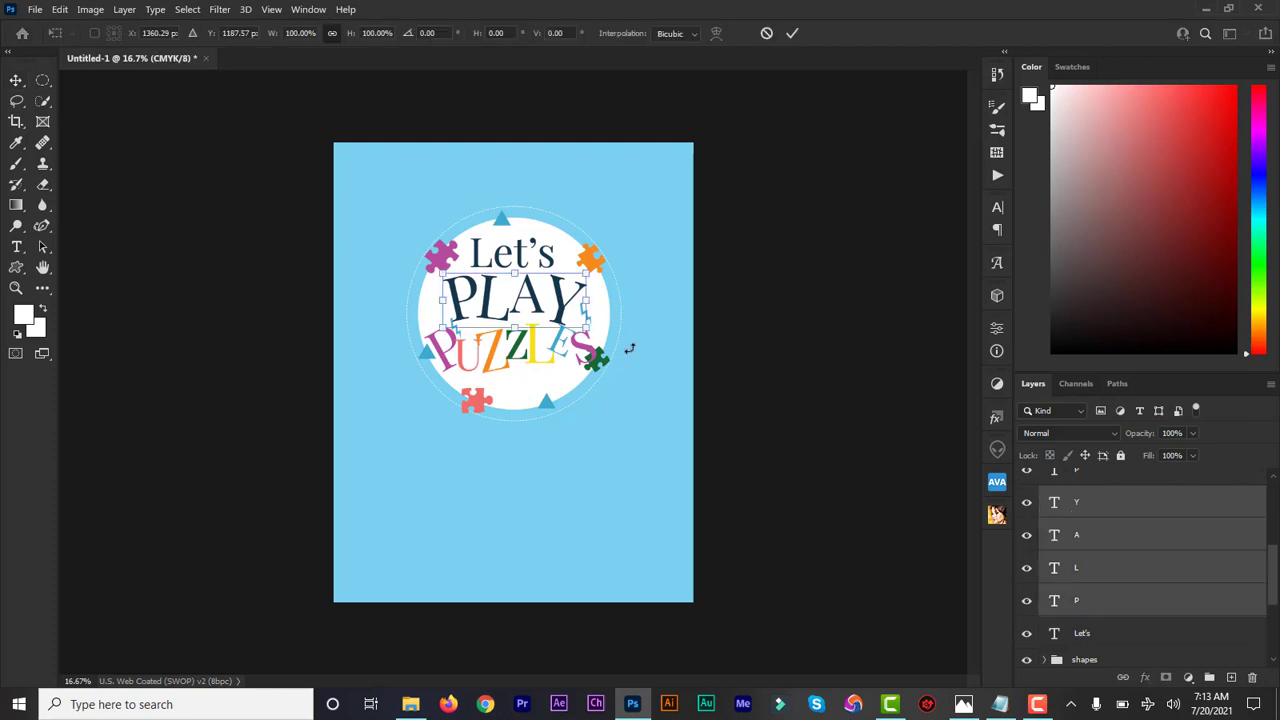
left_click_drag(587, 331, 551, 302)
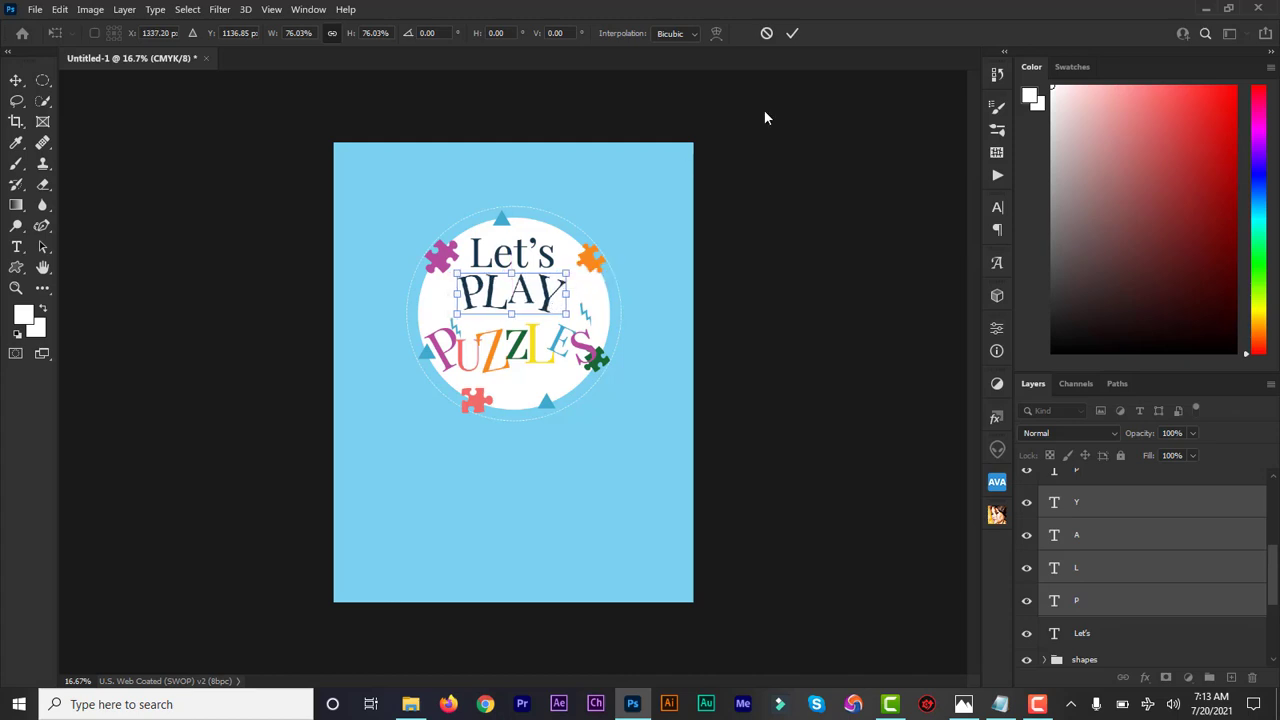
left_click(793, 34)
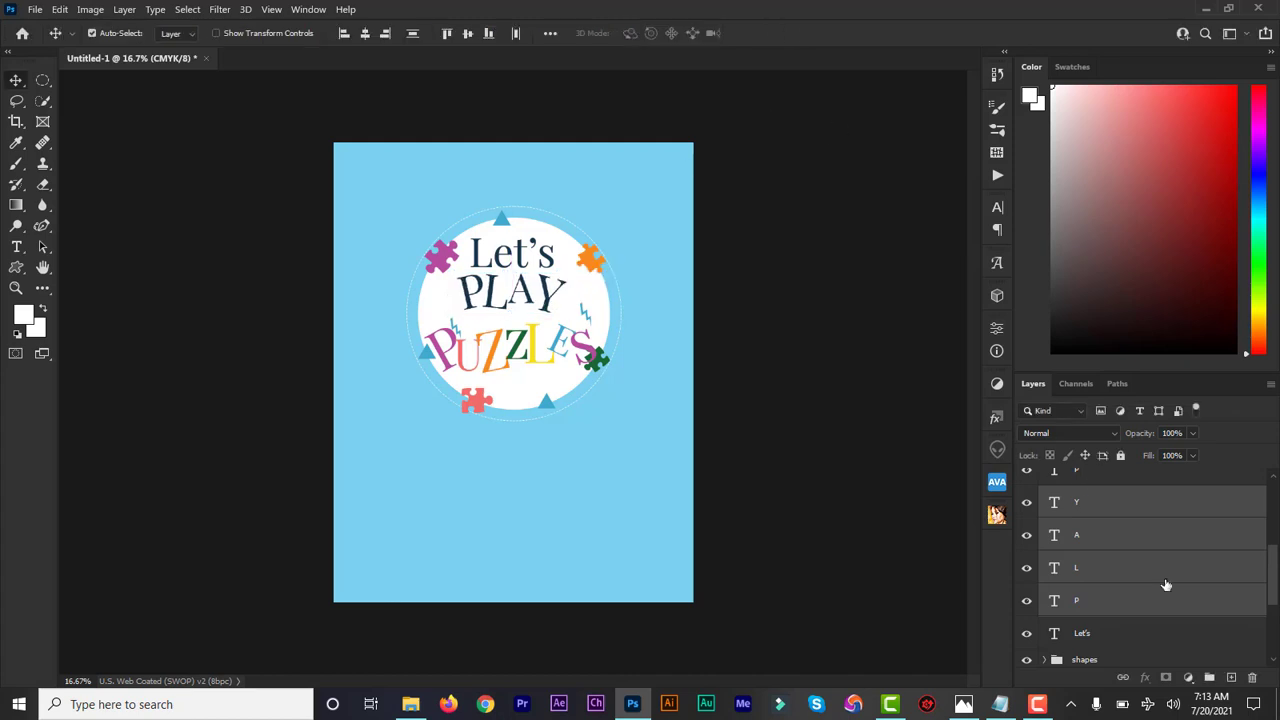
- Shift all the PUZZLES letters together slightly down and to the right within the white circle
scroll(1100, 580, "up", 3)
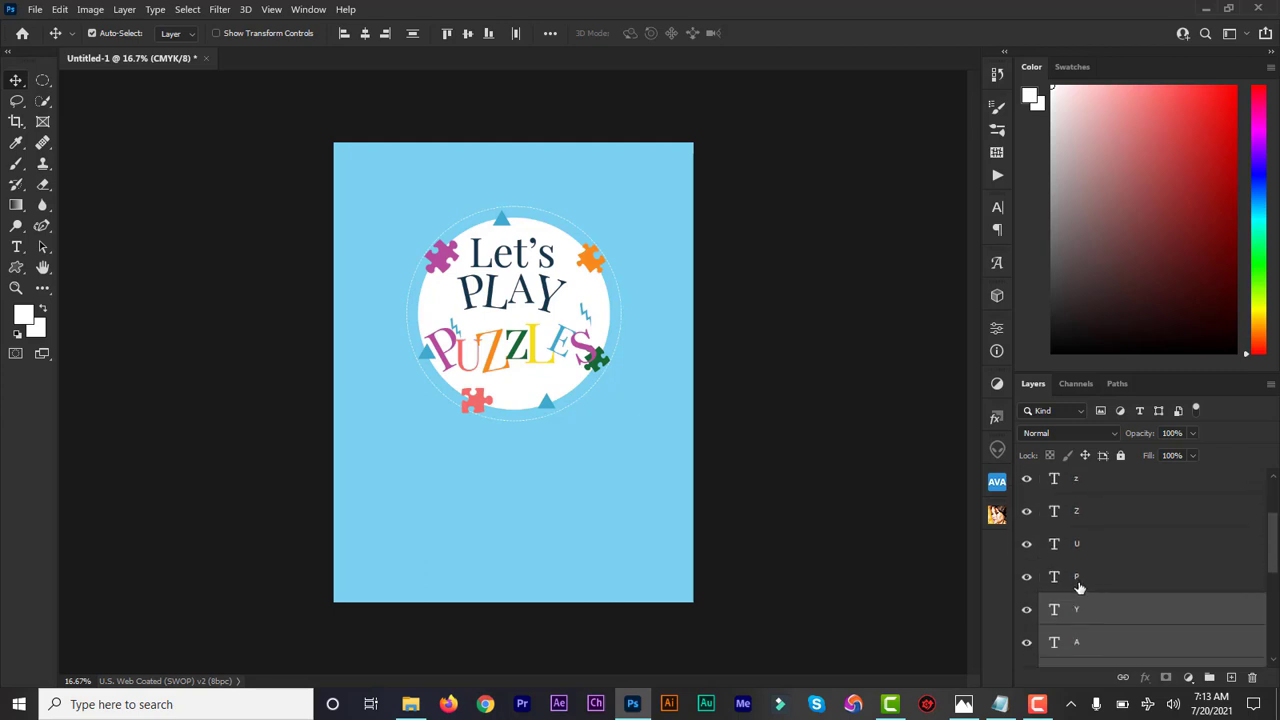
left_click(1080, 588)
left_click_drag(1273, 561, 1271, 515)
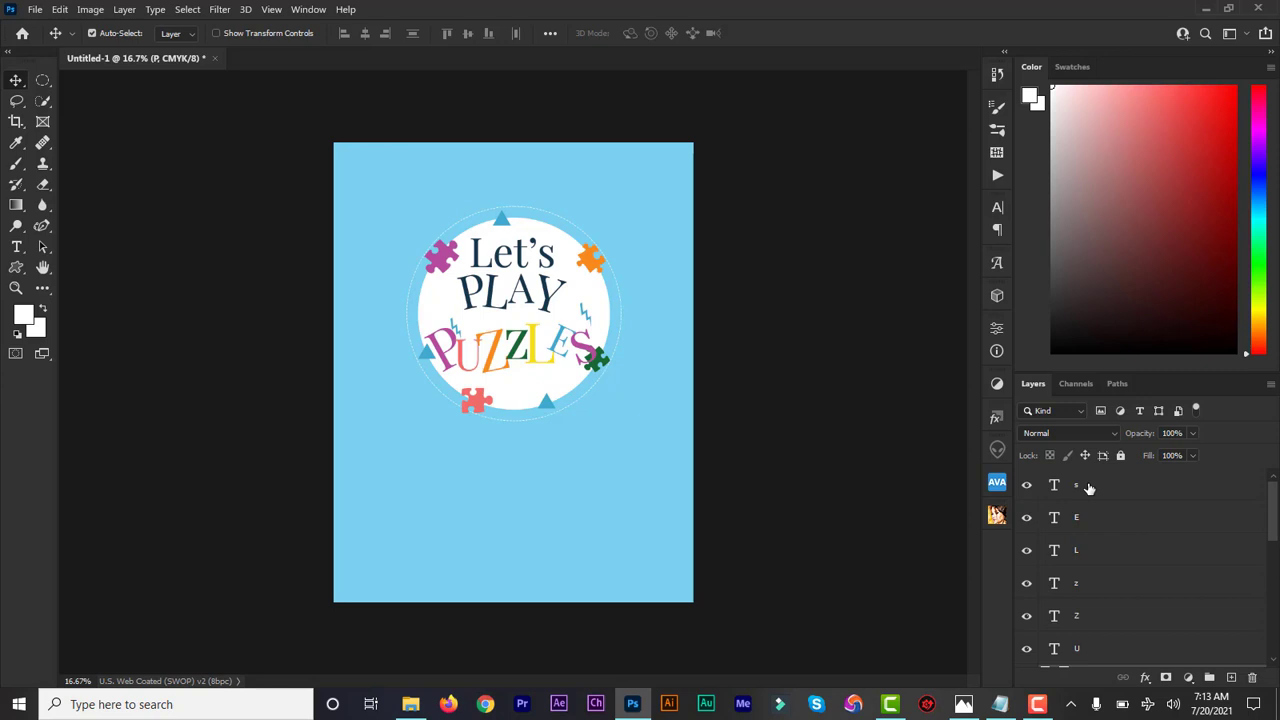
left_click(1089, 488, "shift")
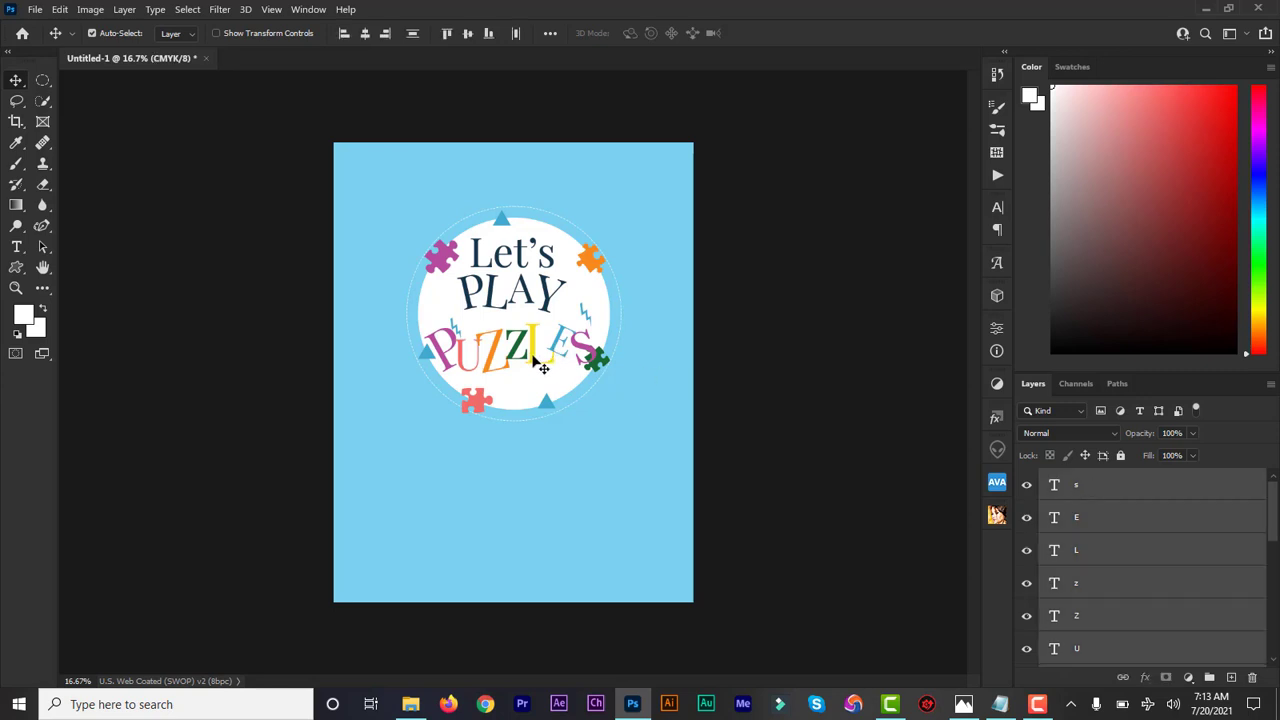
left_click_drag(541, 367, 538, 349)
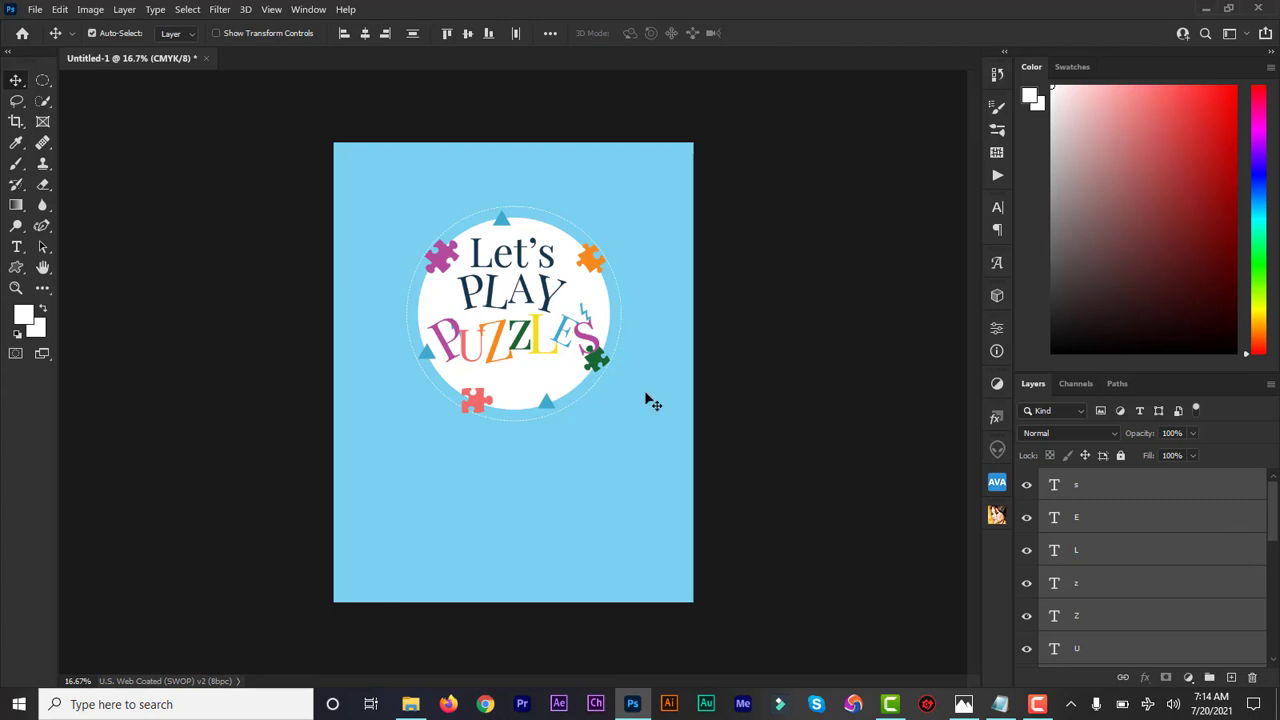
left_click_drag(540, 345, 543, 352)
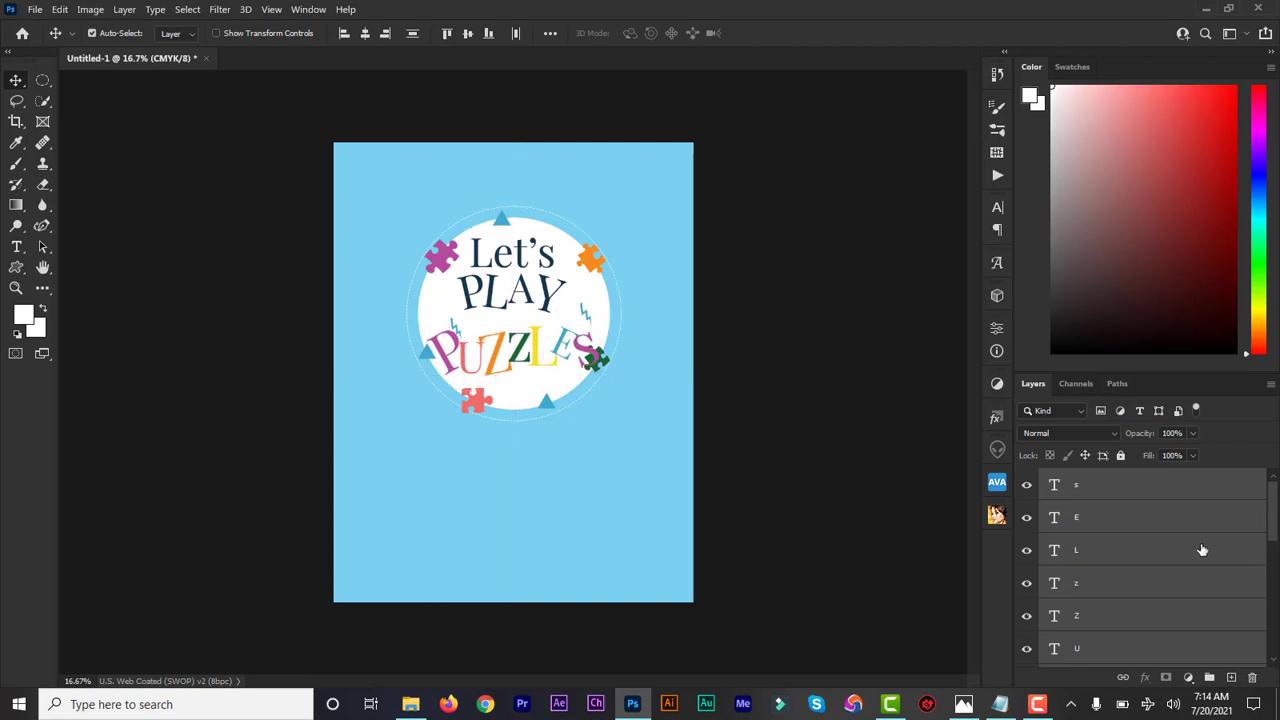
- Move the four PLAY letters together slightly down, between Let's and PUZZLES
scroll(1105, 525, "down", 5)
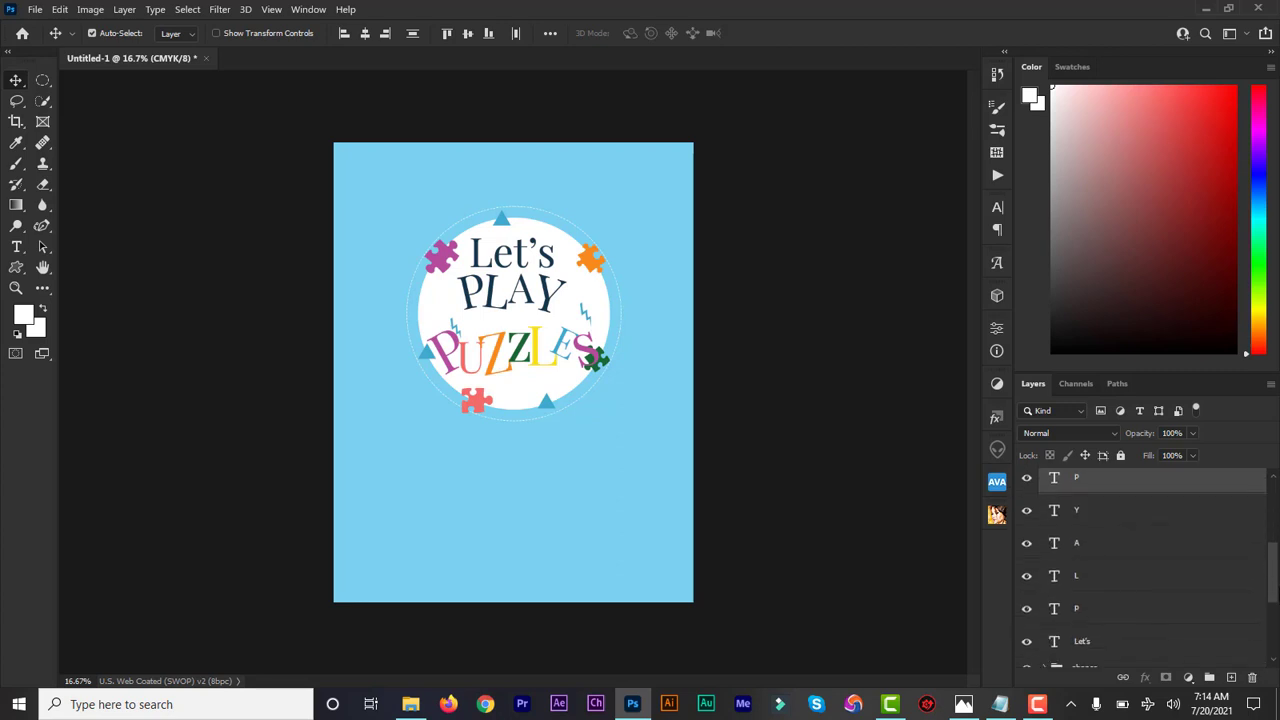
left_click(1103, 515)
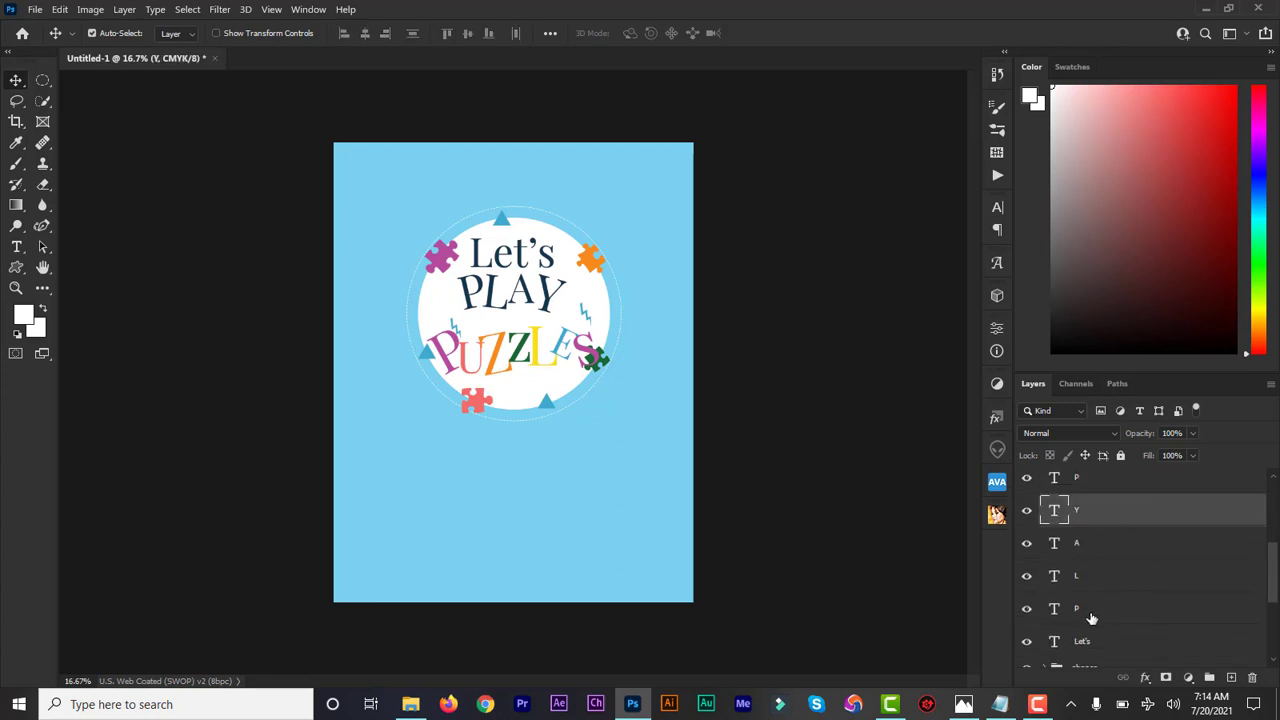
left_click(1091, 618, "shift")
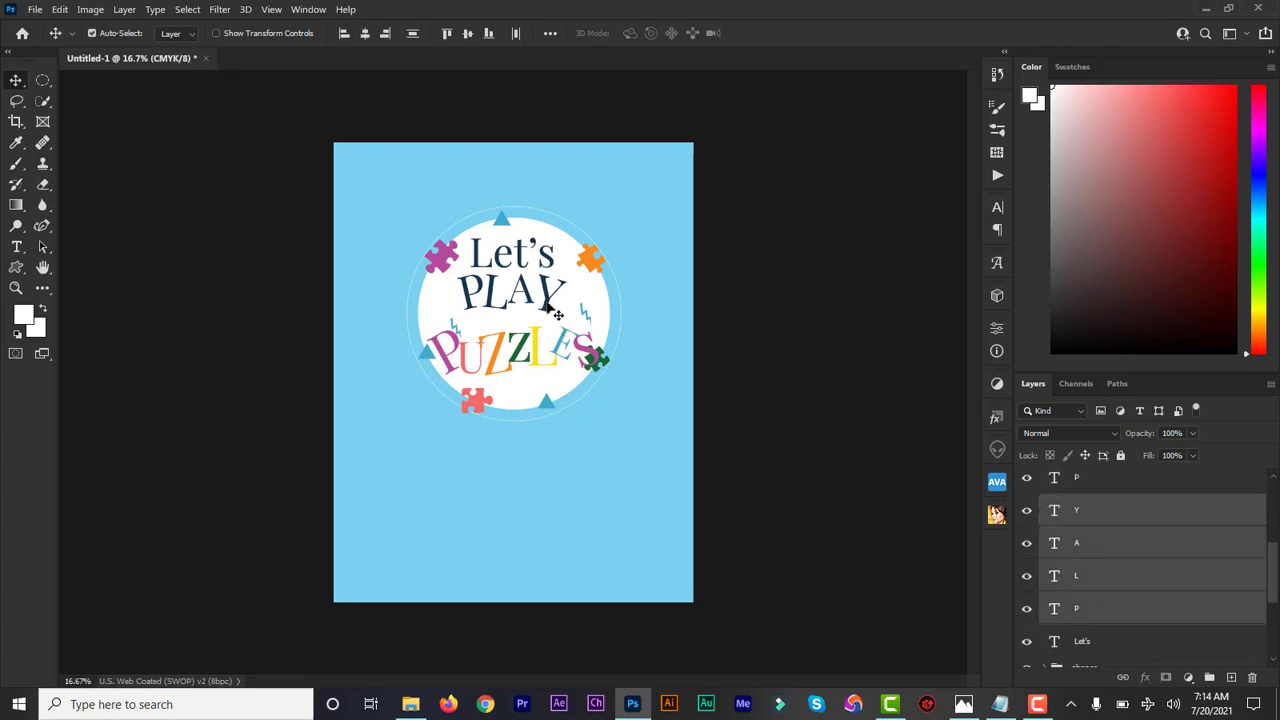
left_click_drag(553, 315, 547, 313)
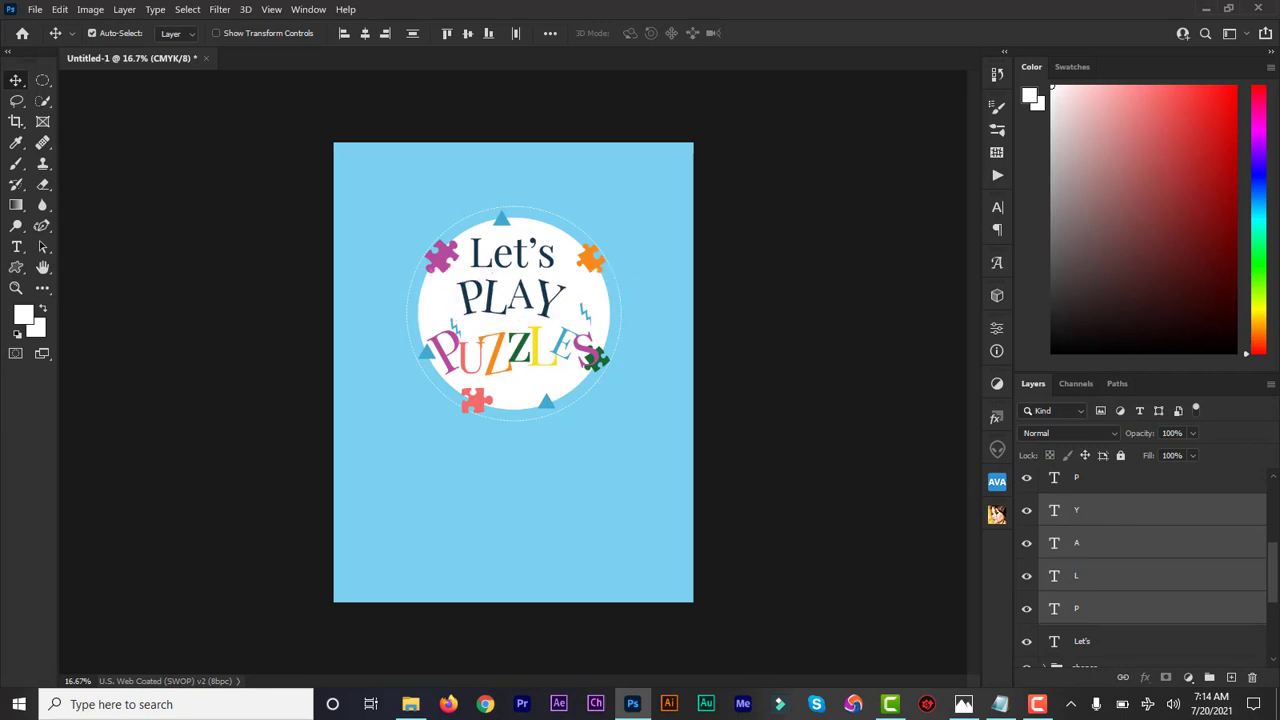
- Move the dark green puzzle piece (Puzzle 4 1) off the S, down and left along the circle's lower-right edge
scroll(1150, 575, "down", 3)
scroll(1130, 570, "up", 2)
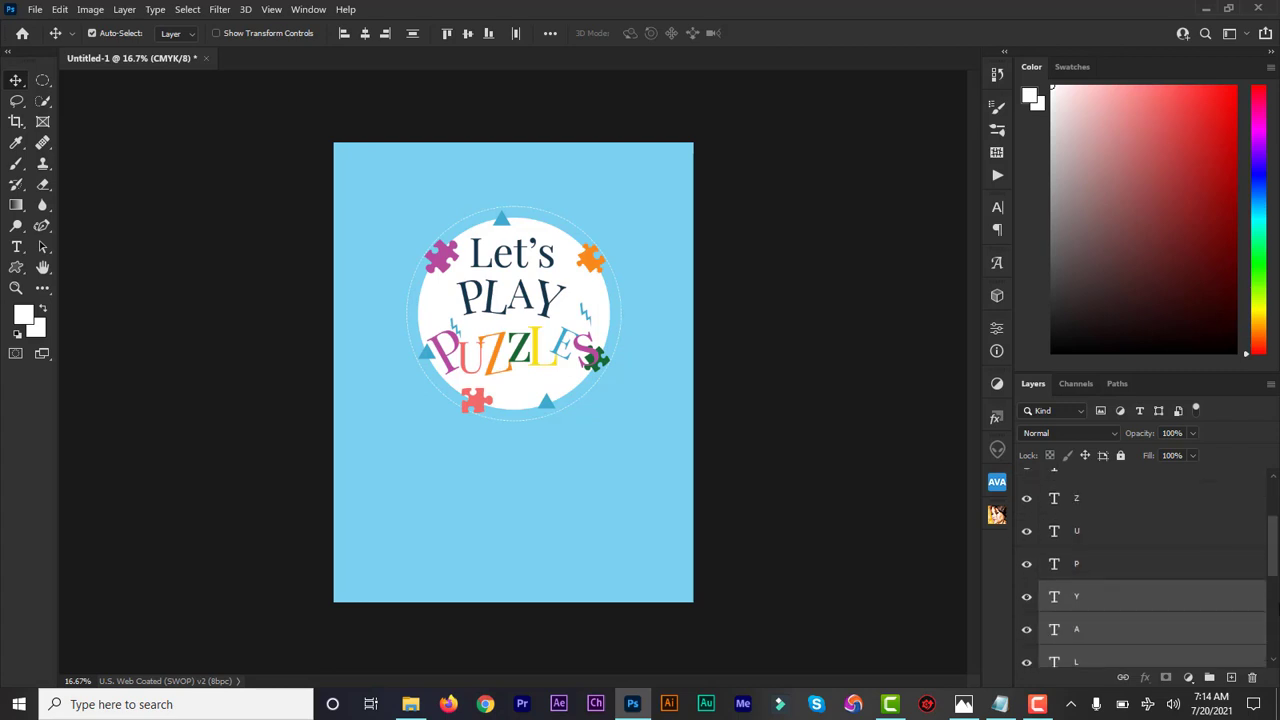
scroll(1122, 568, "down", 2)
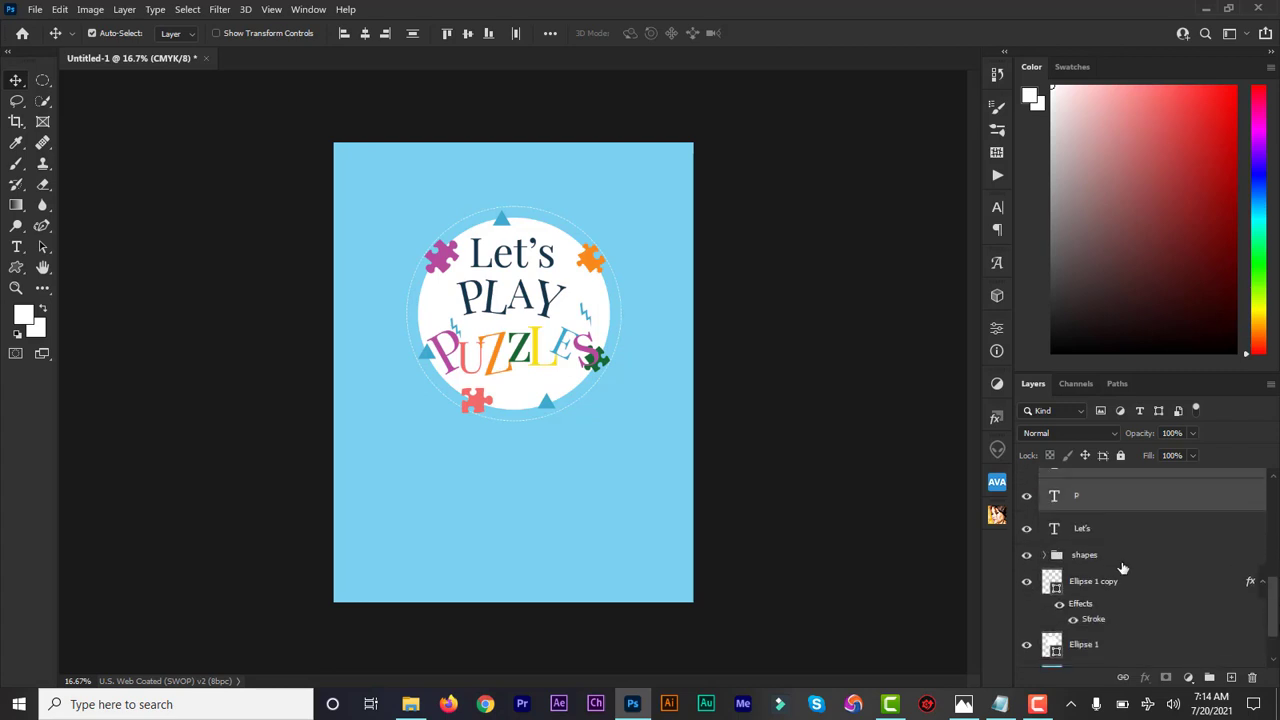
left_click(1047, 557)
left_click(605, 363)
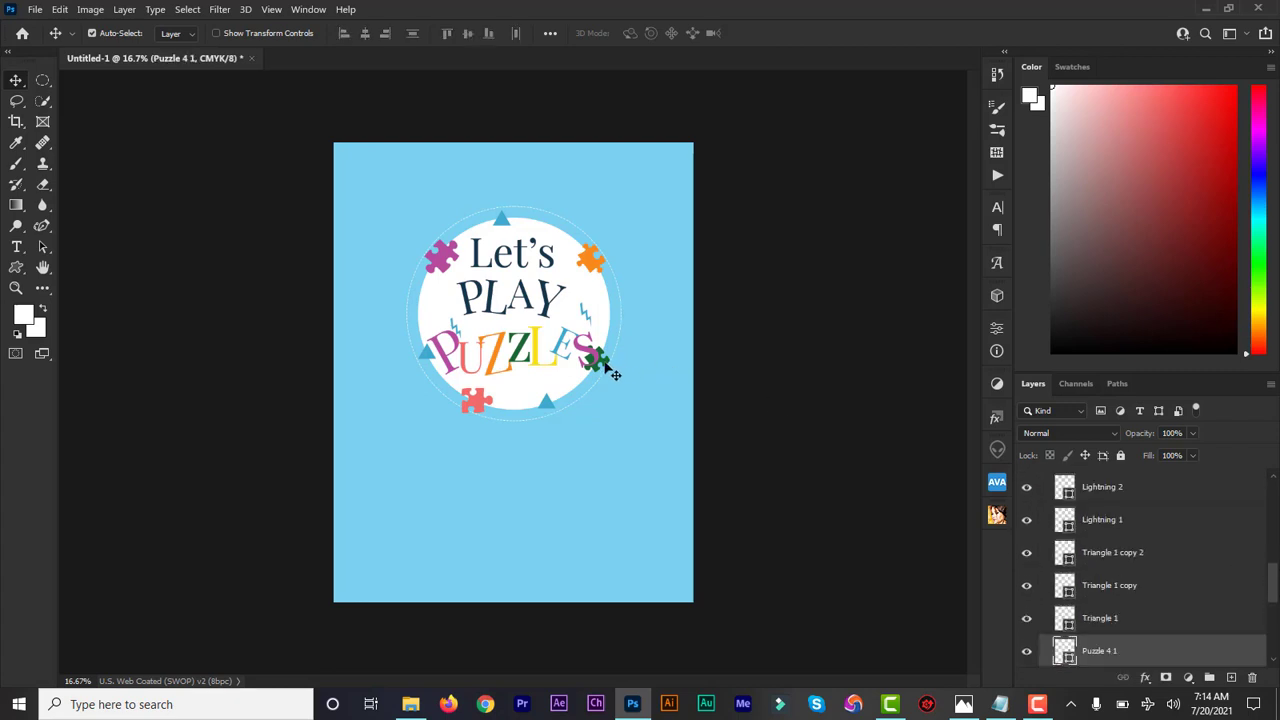
left_click(1027, 652)
left_click(1027, 652)
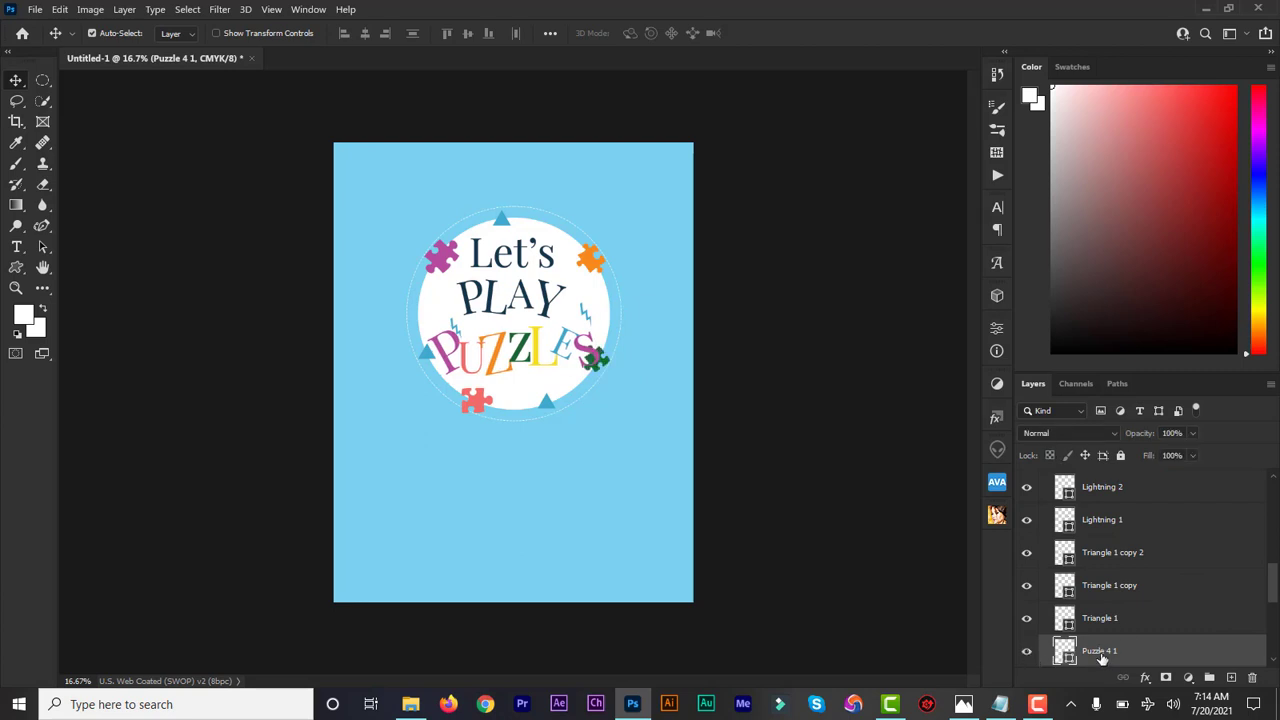
left_click_drag(603, 366, 582, 389)
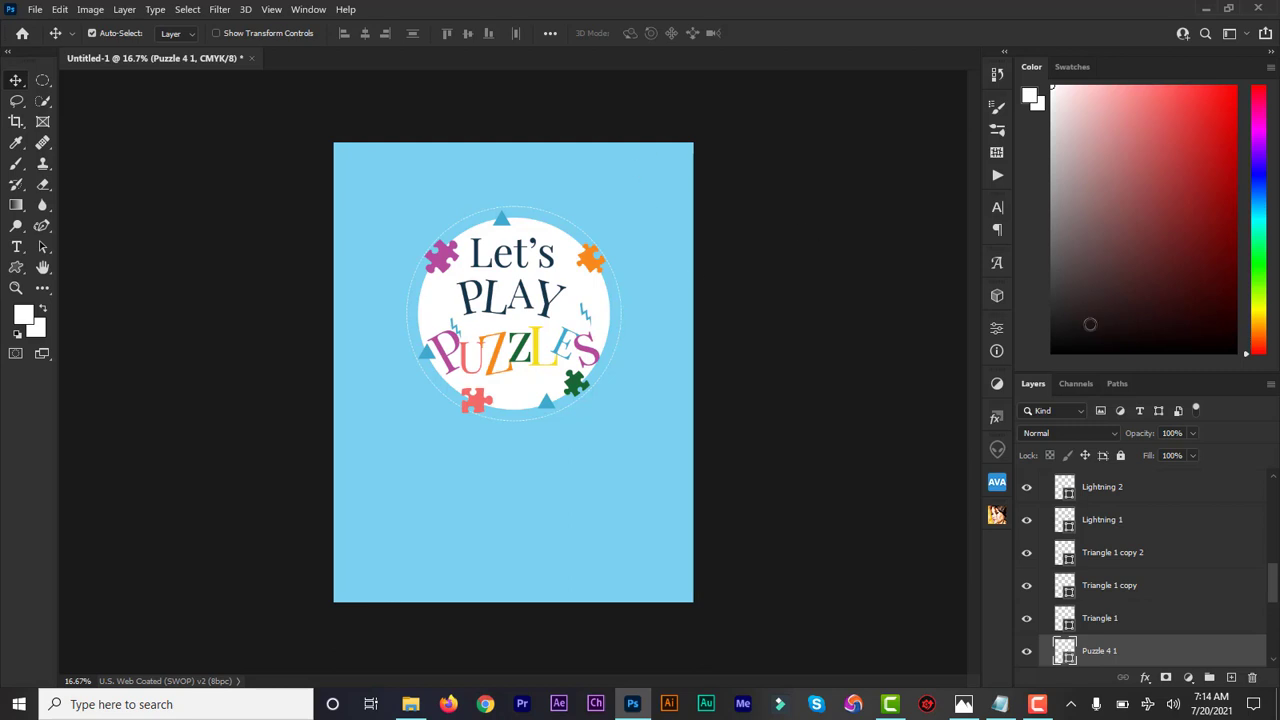
- Group all the title text layers, from Let's up to the S of PUZZLES, into one layer group
mouse_move(1276, 575)
left_mouse_down()
mouse_move(1277, 537)
mouse_move(1278, 569)
left_mouse_up()
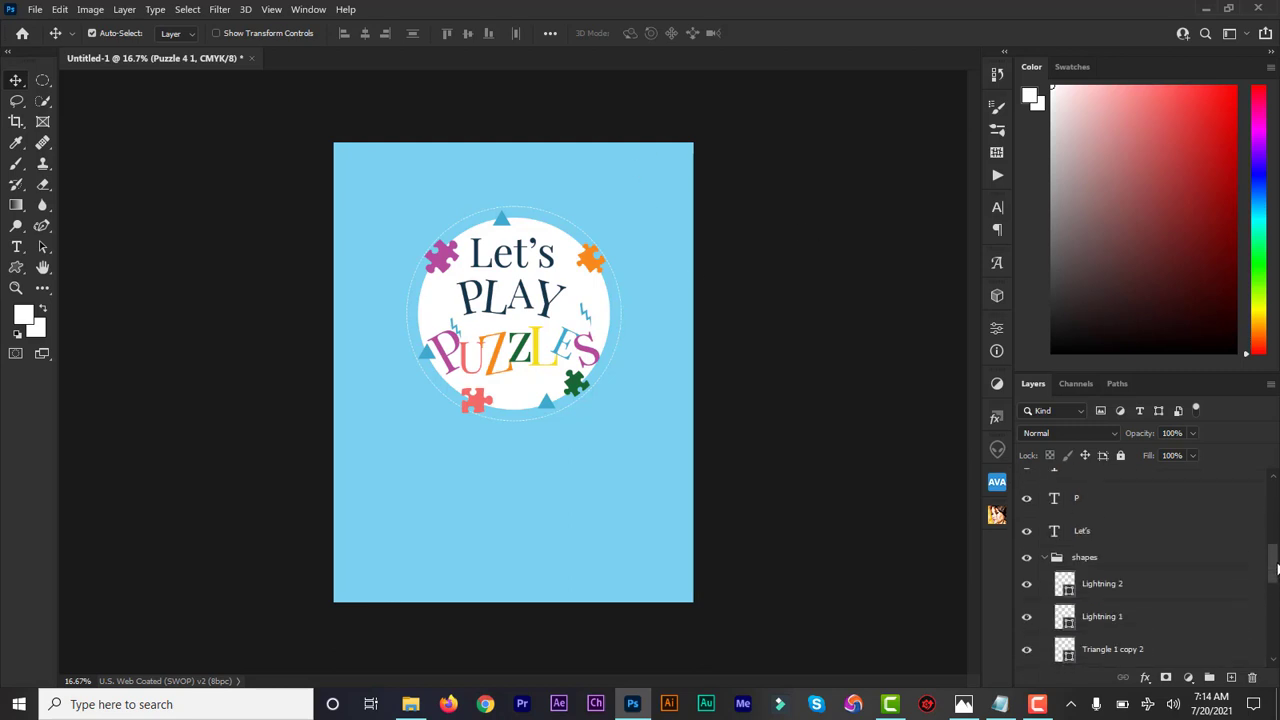
left_click(1088, 536)
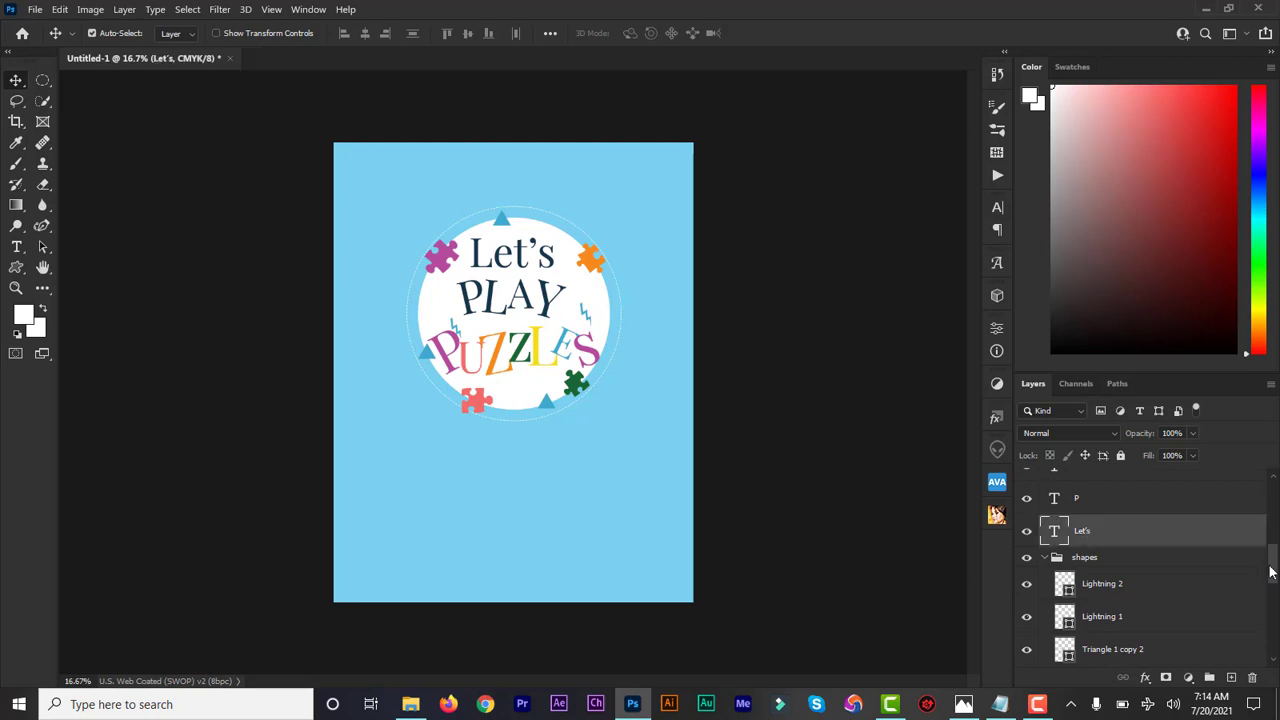
left_click_drag(1271, 572, 1274, 503)
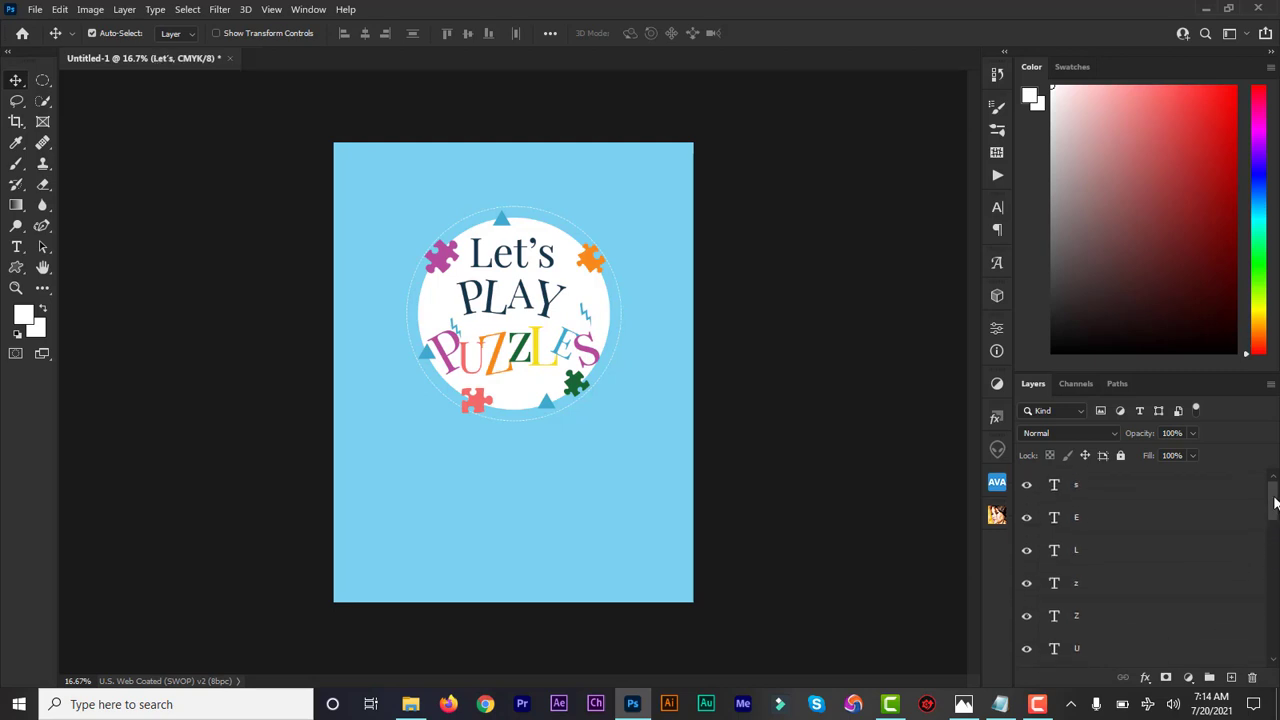
left_click(1099, 489, "shift")
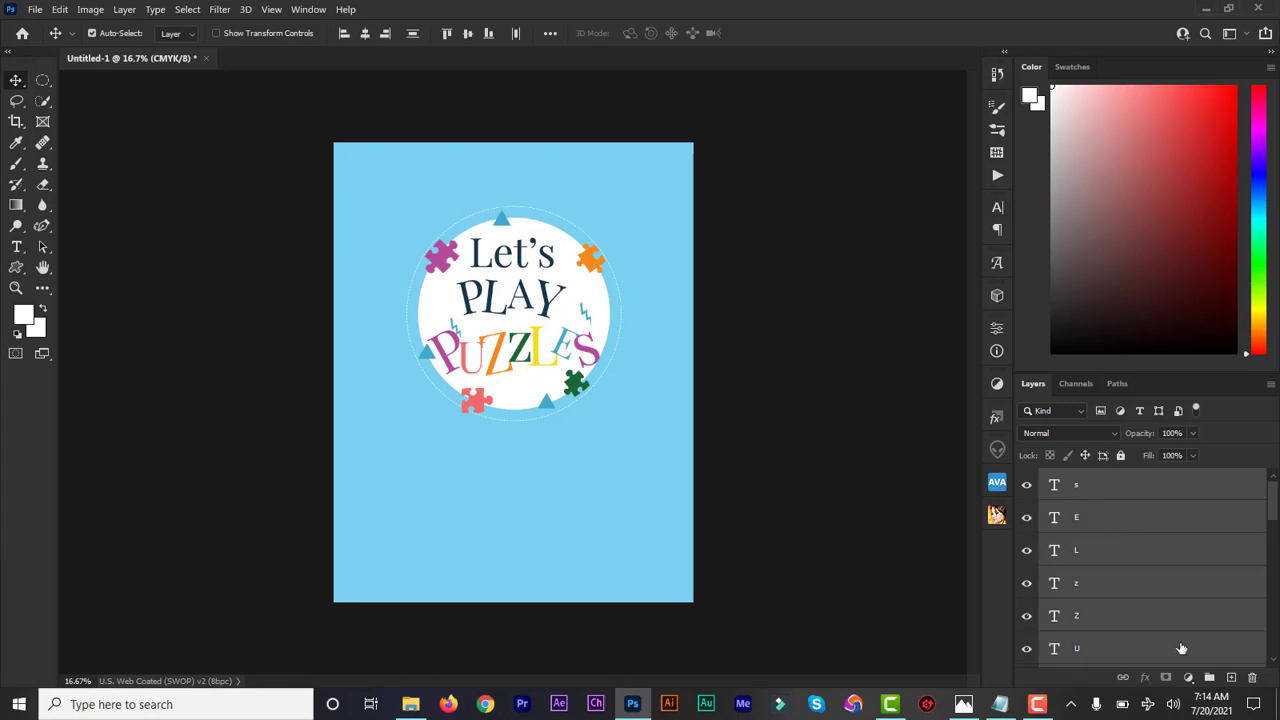
left_click(1211, 680)
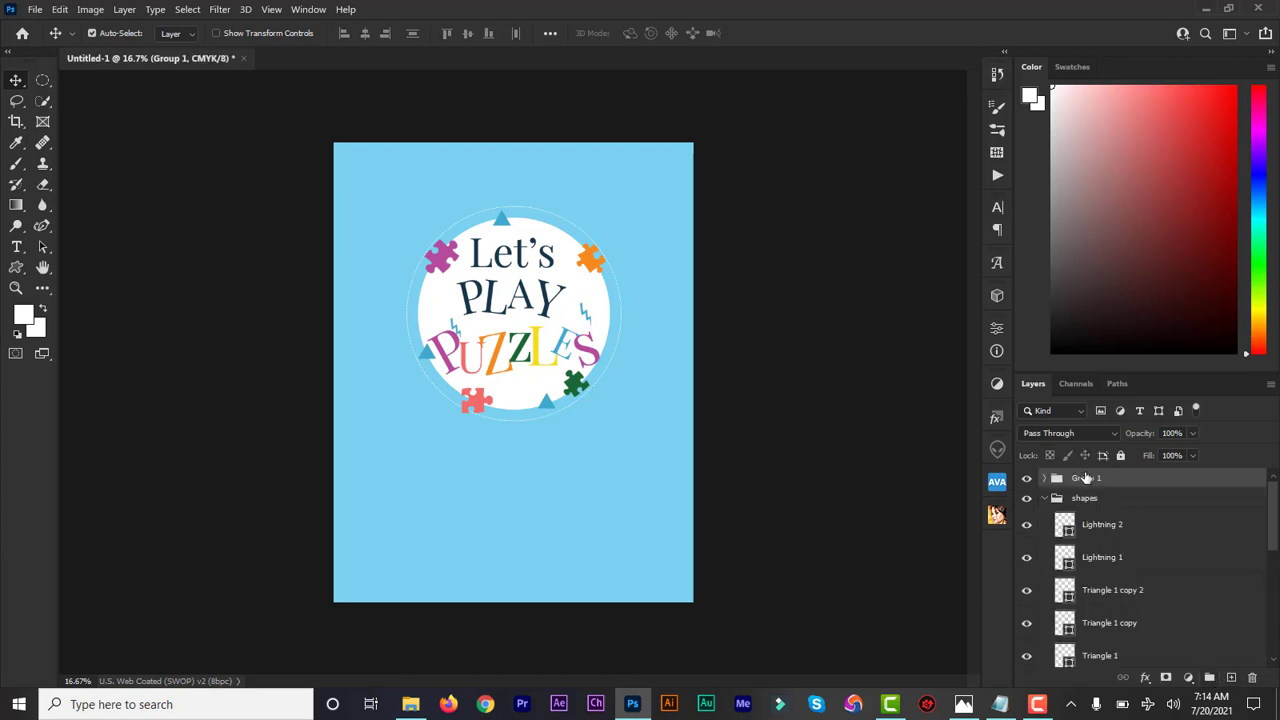
- Rename the new title layer group to Maintitle and collapse the shapes group
double_click(1086, 478)
type("Maintitle")
key("Return")
left_click(1044, 498)
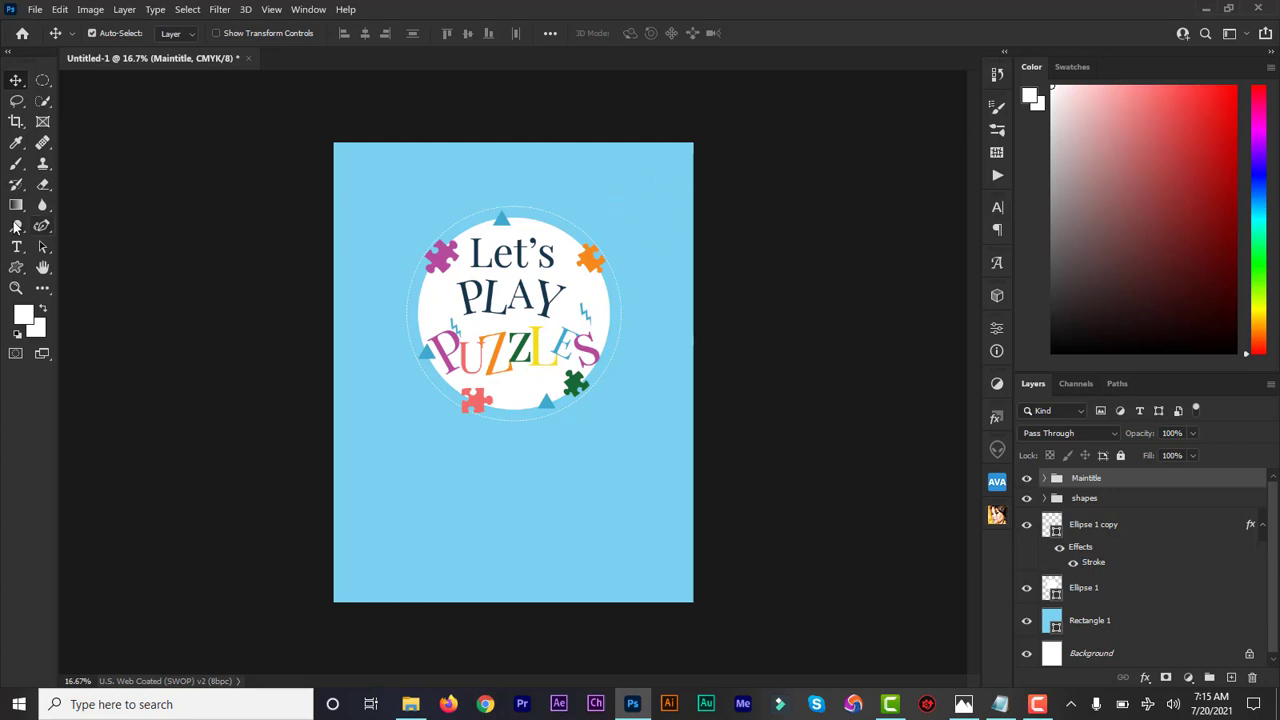
- Draw an orange circle about 423 px wide with the Ellipse tool and place it in the page's upper-right area, clear of the ringed white circle
left_click(17, 268)
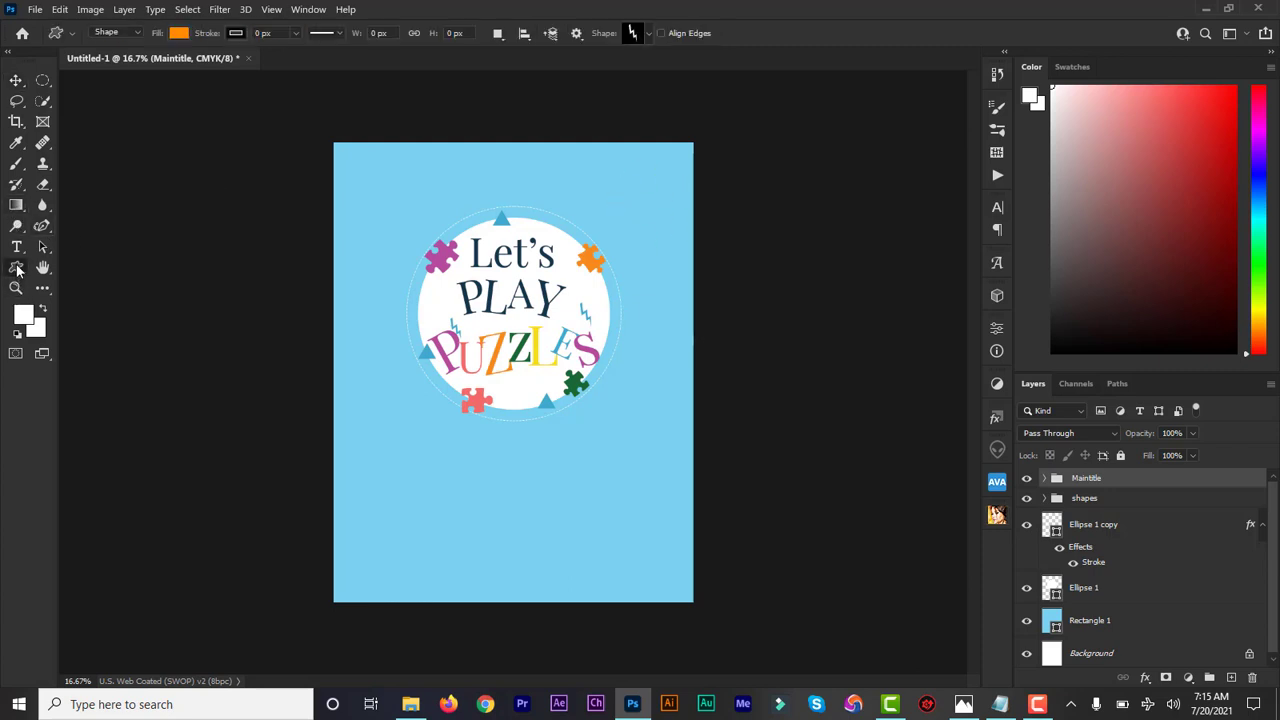
right_click(17, 268)
left_click(79, 300)
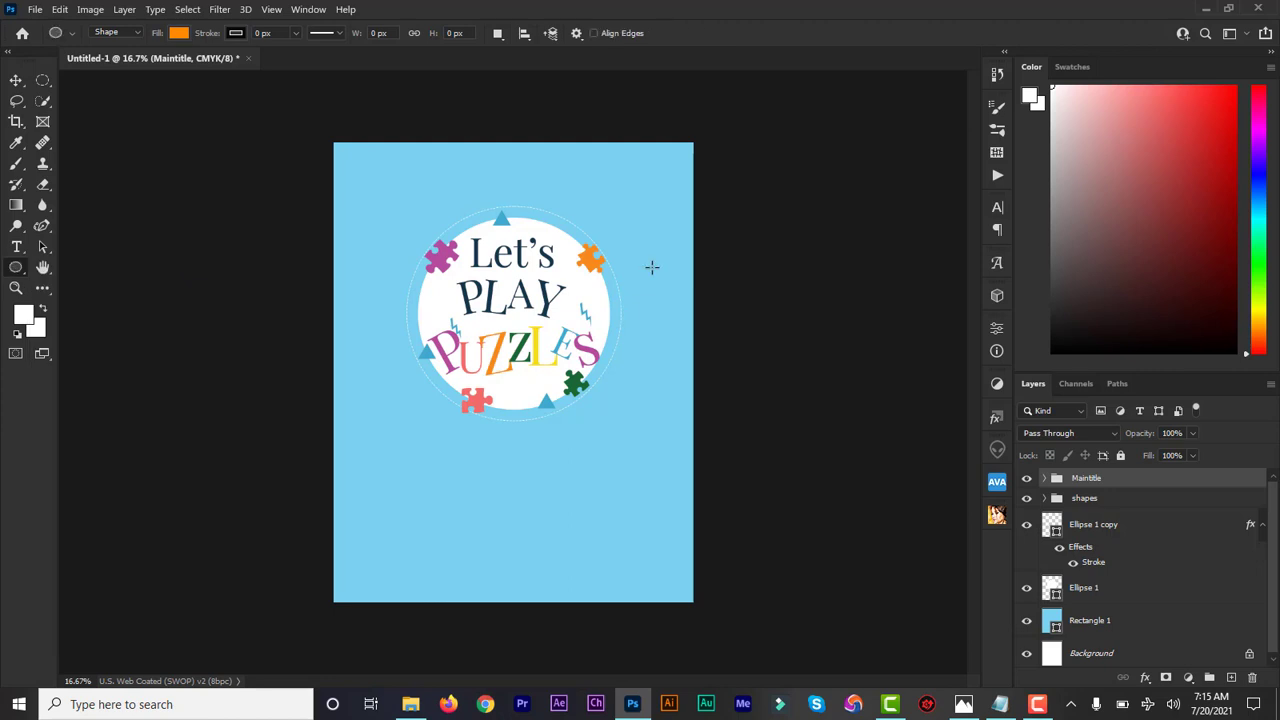
mouse_move(619, 177)
left_mouse_down()
mouse_move(666, 220)
mouse_move(634, 196)
left_mouse_up()
left_click(953, 322)
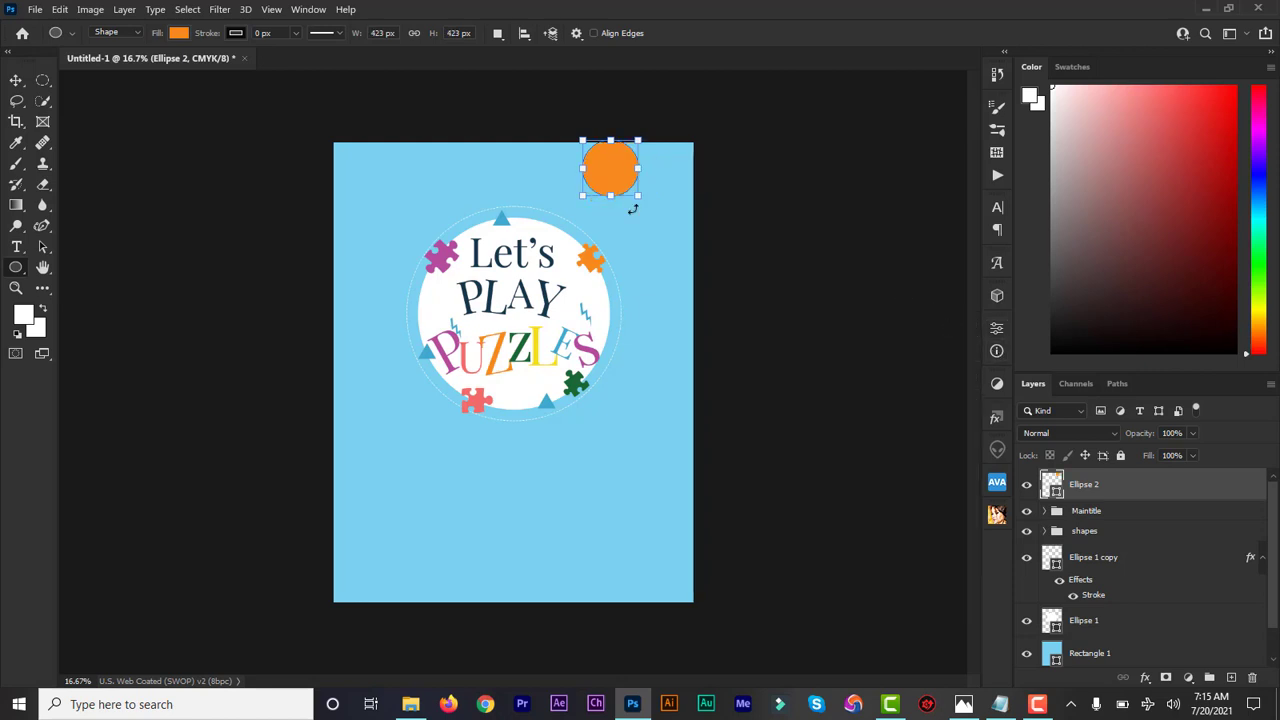
left_click(16, 80)
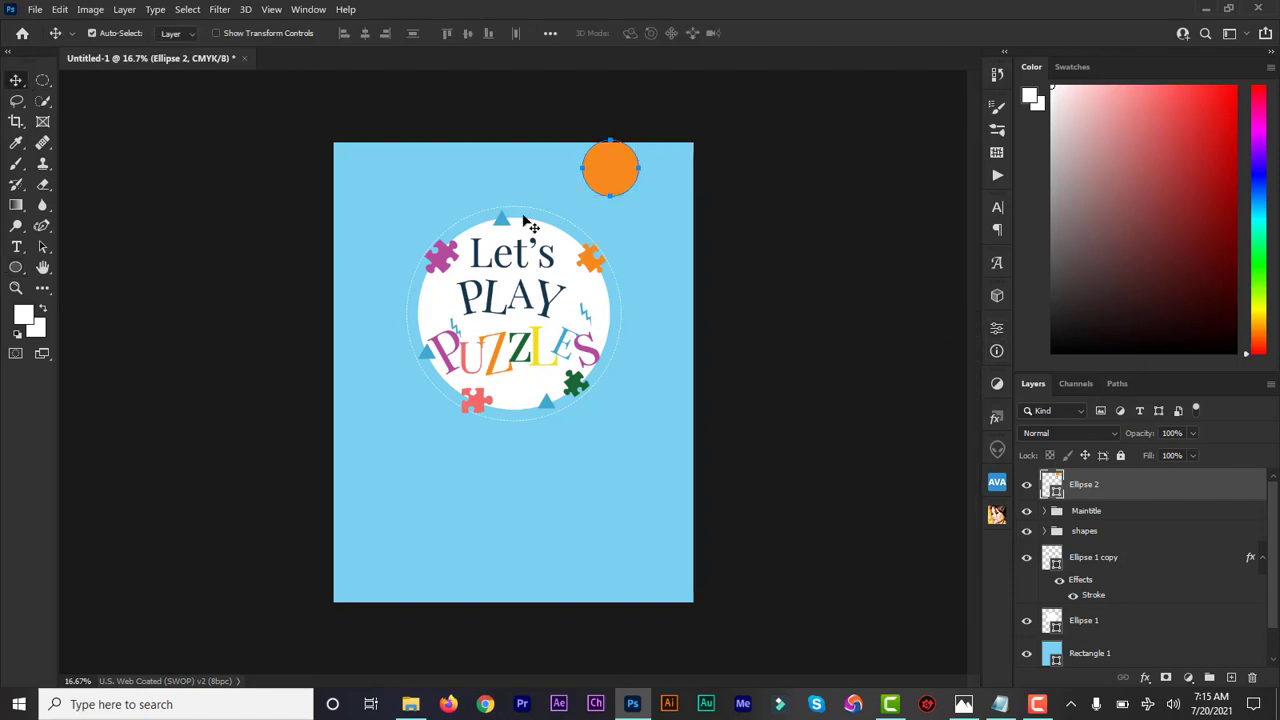
left_click_drag(609, 174, 635, 211)
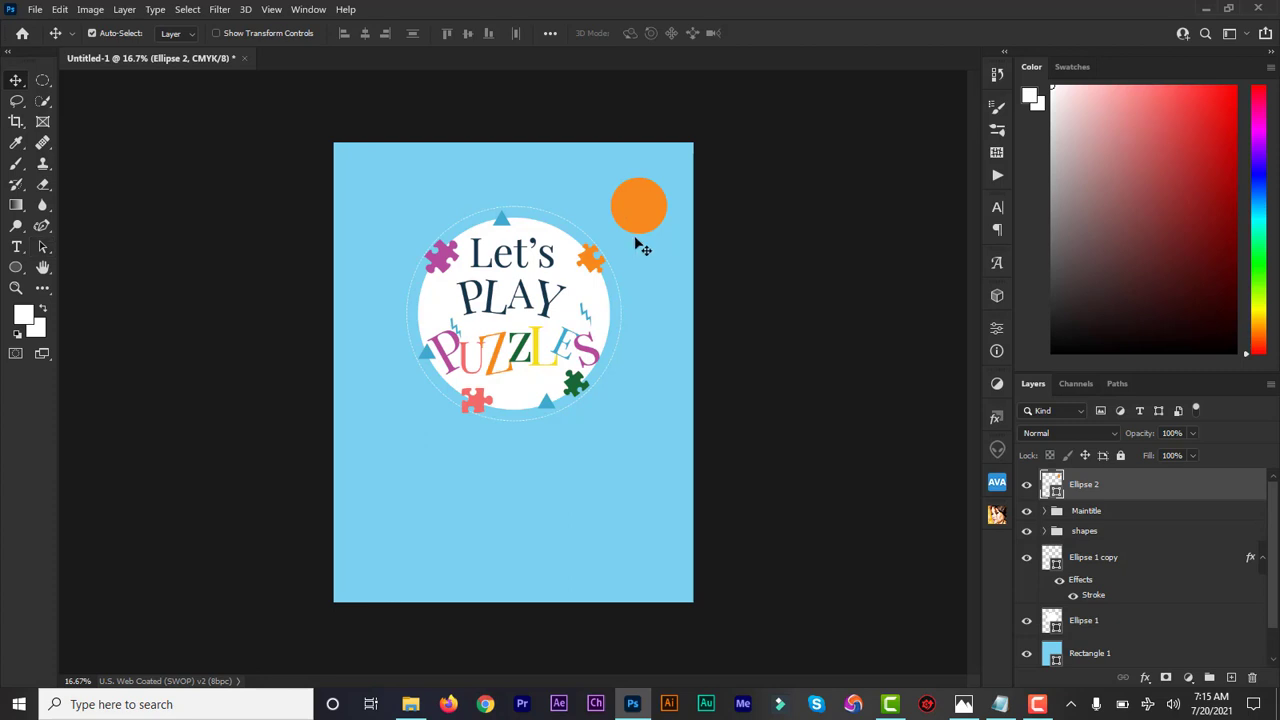
- Recolor the new orange circle to coral f26b6c, sampled from the coral puzzle piece
double_click(1052, 483)
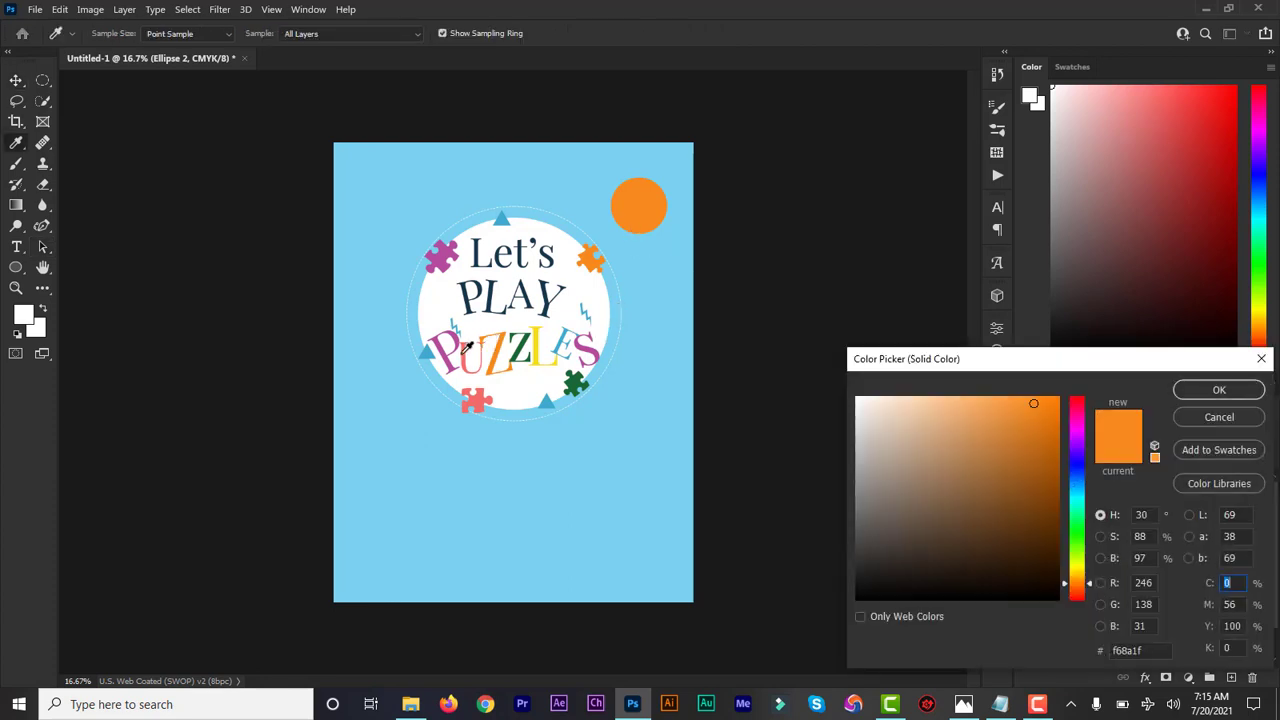
left_click(481, 401)
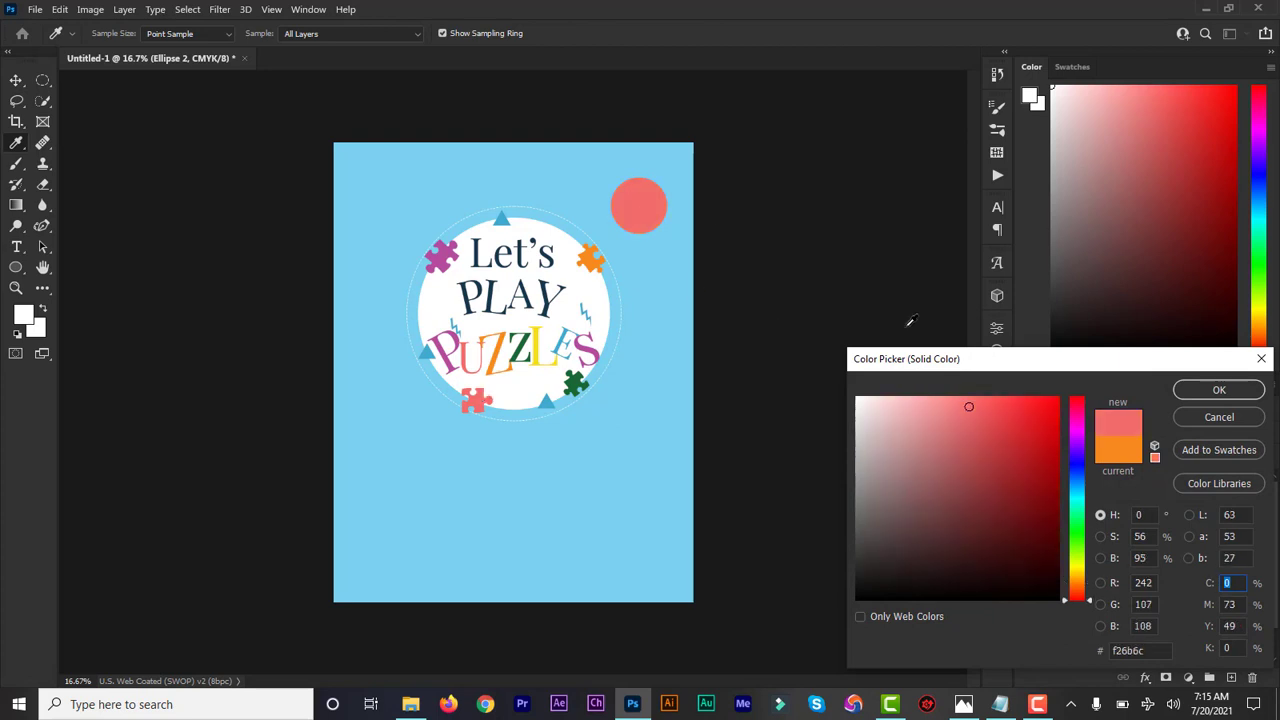
left_click(1205, 392)
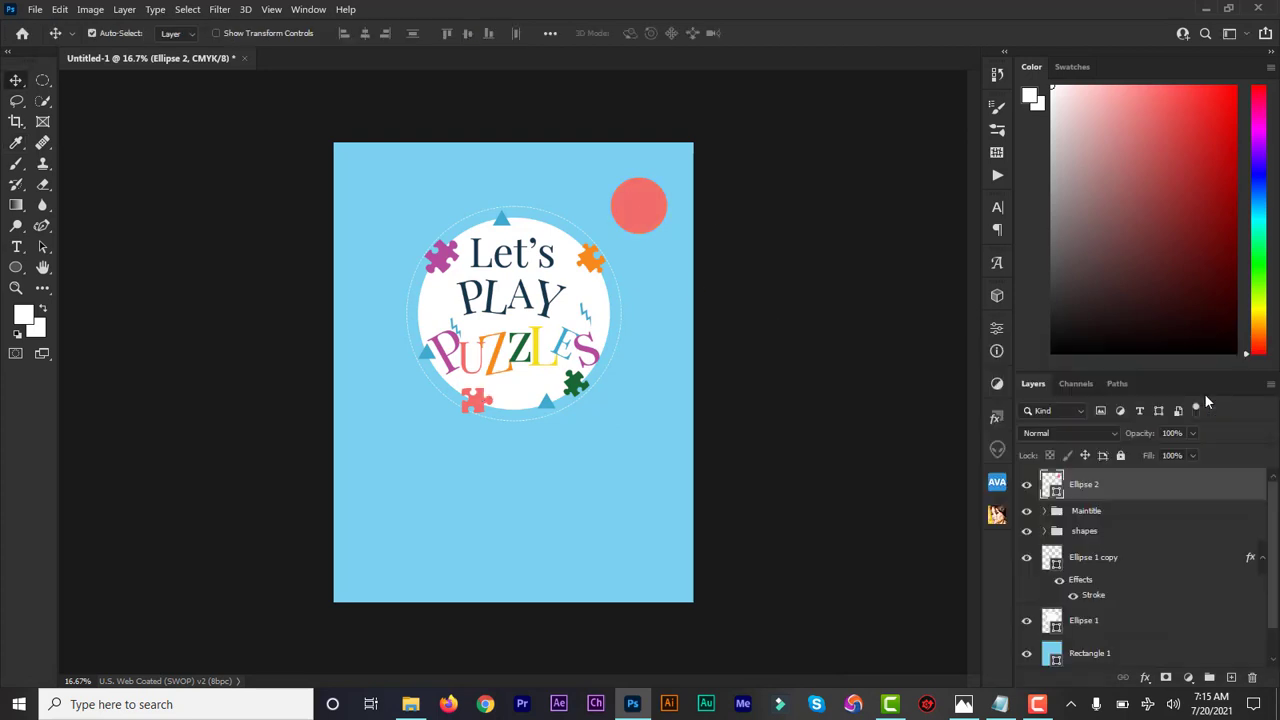
- Add a text layer reading Ages 7+ on two lines above the white circle
left_click(17, 251)
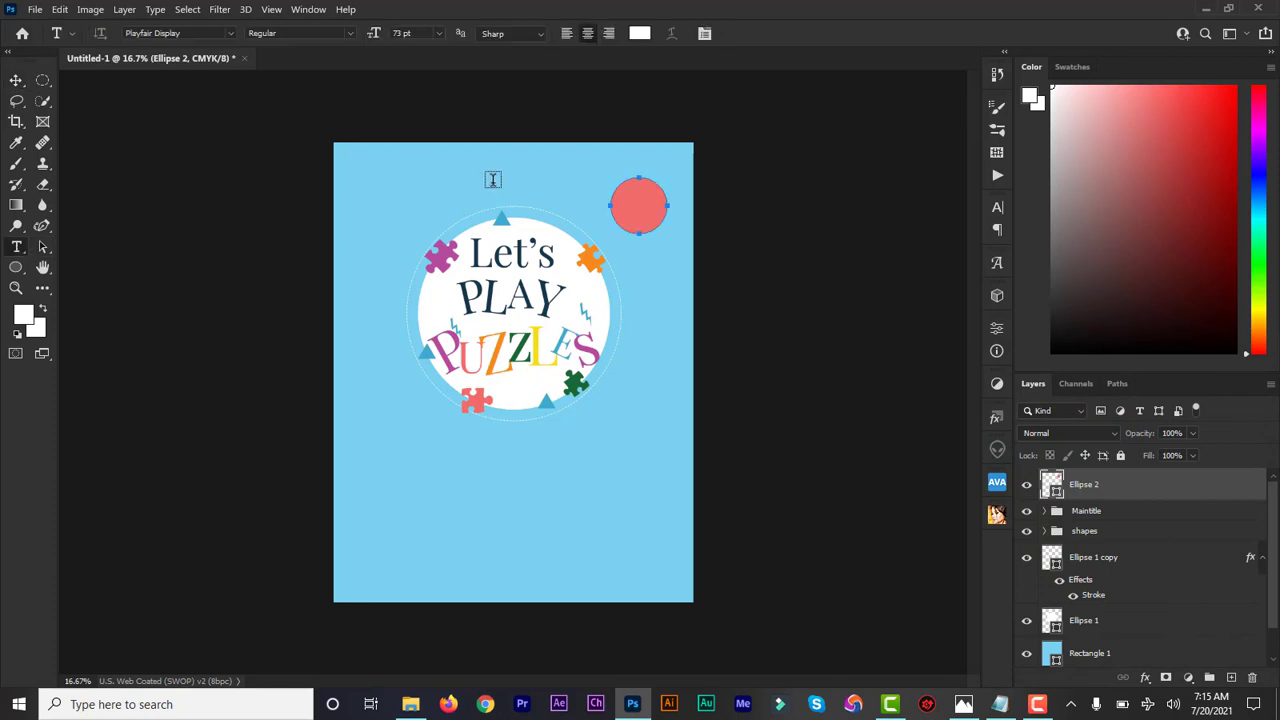
left_click(489, 180)
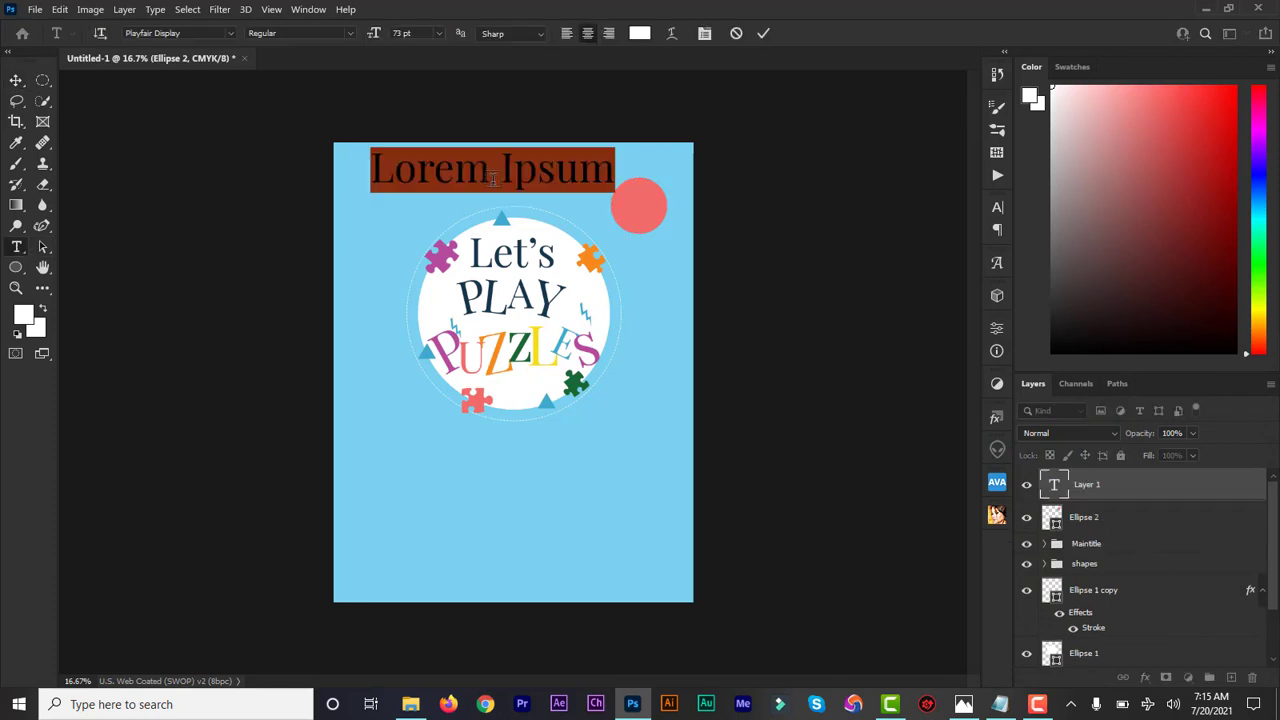
type("Ages")
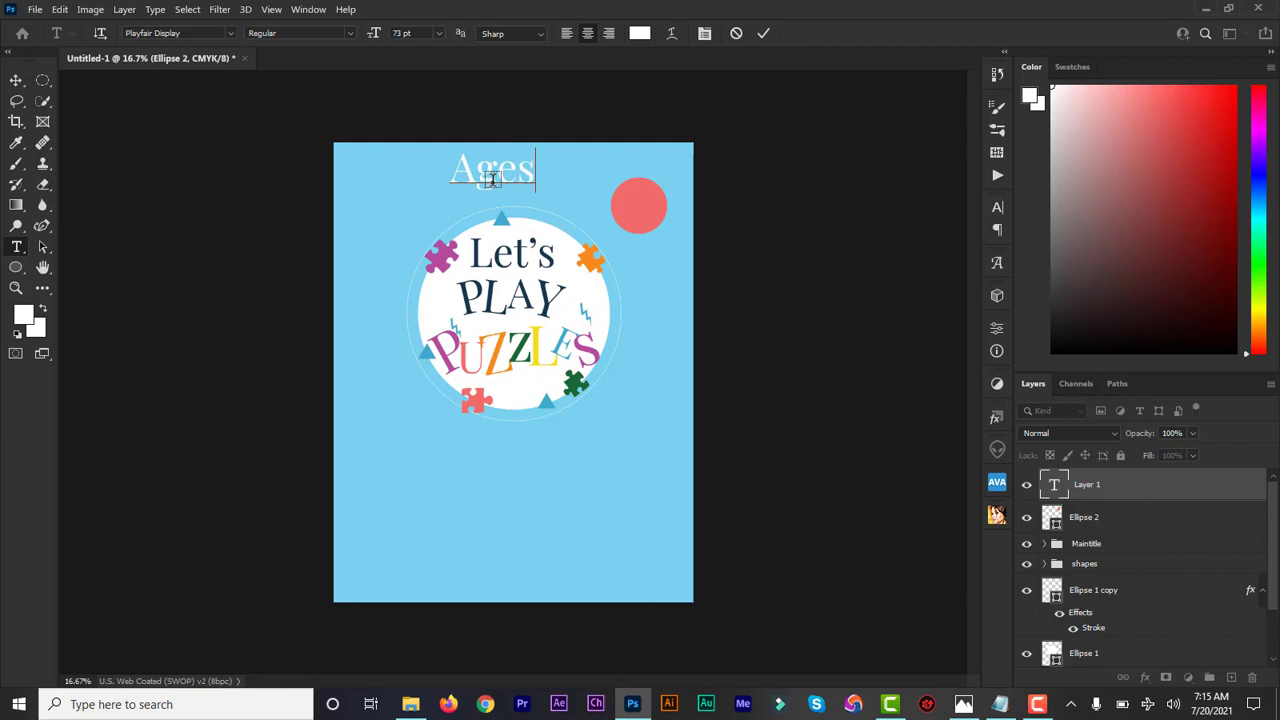
key("Return")
type("7+")
- Set the Ages 7+ text to Montserrat Regular at 29 pt and move it onto the coral circle
double_click(1052, 486)
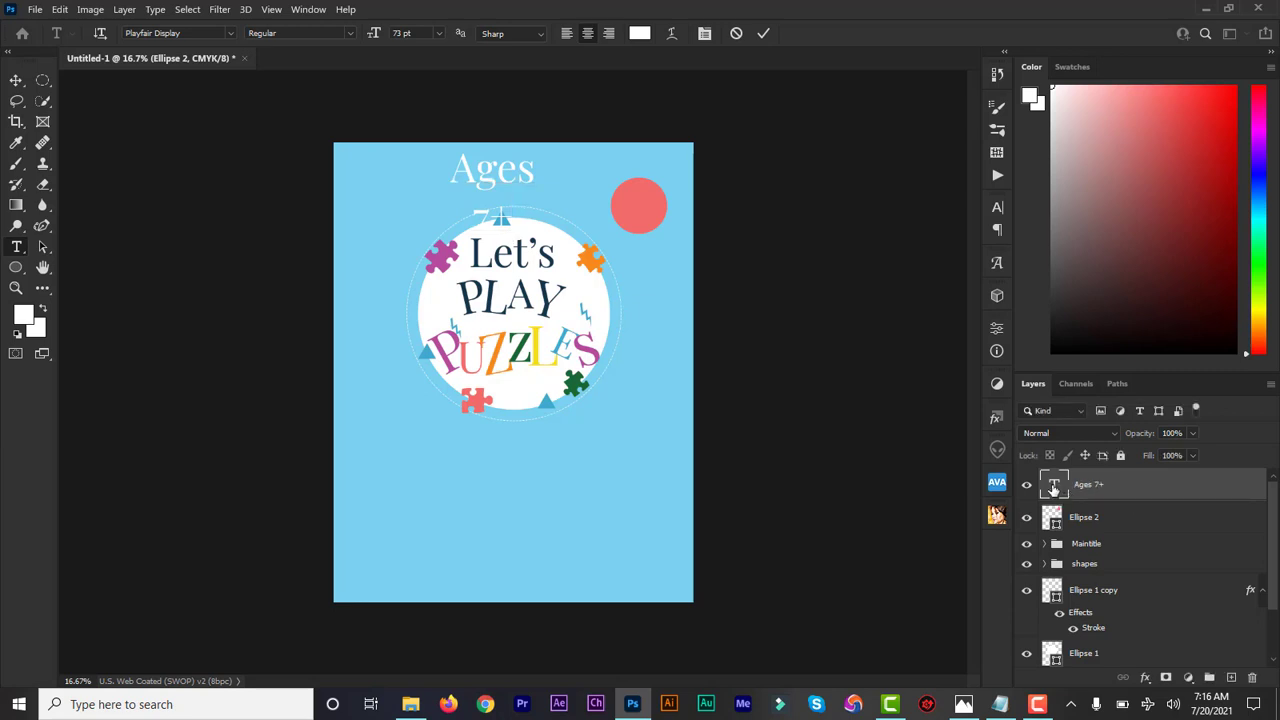
left_click(190, 33)
type("monts")
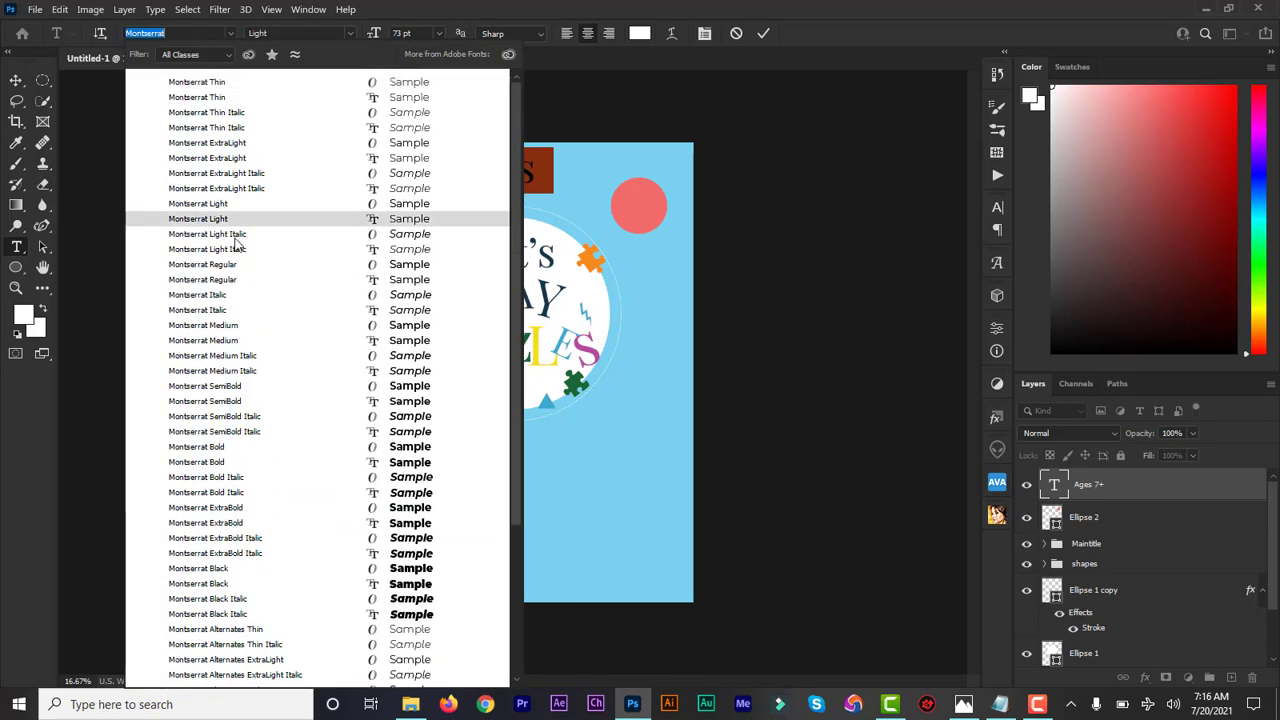
left_click(227, 265)
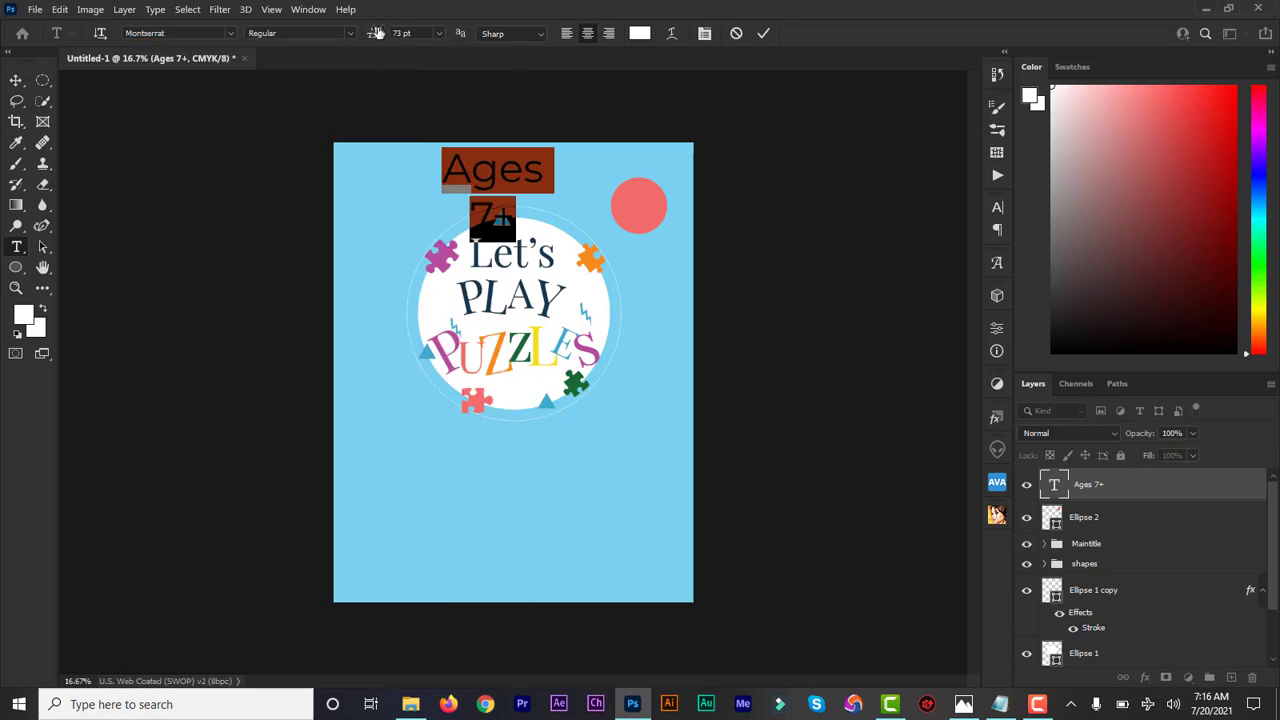
left_click_drag(375, 33, 342, 38)
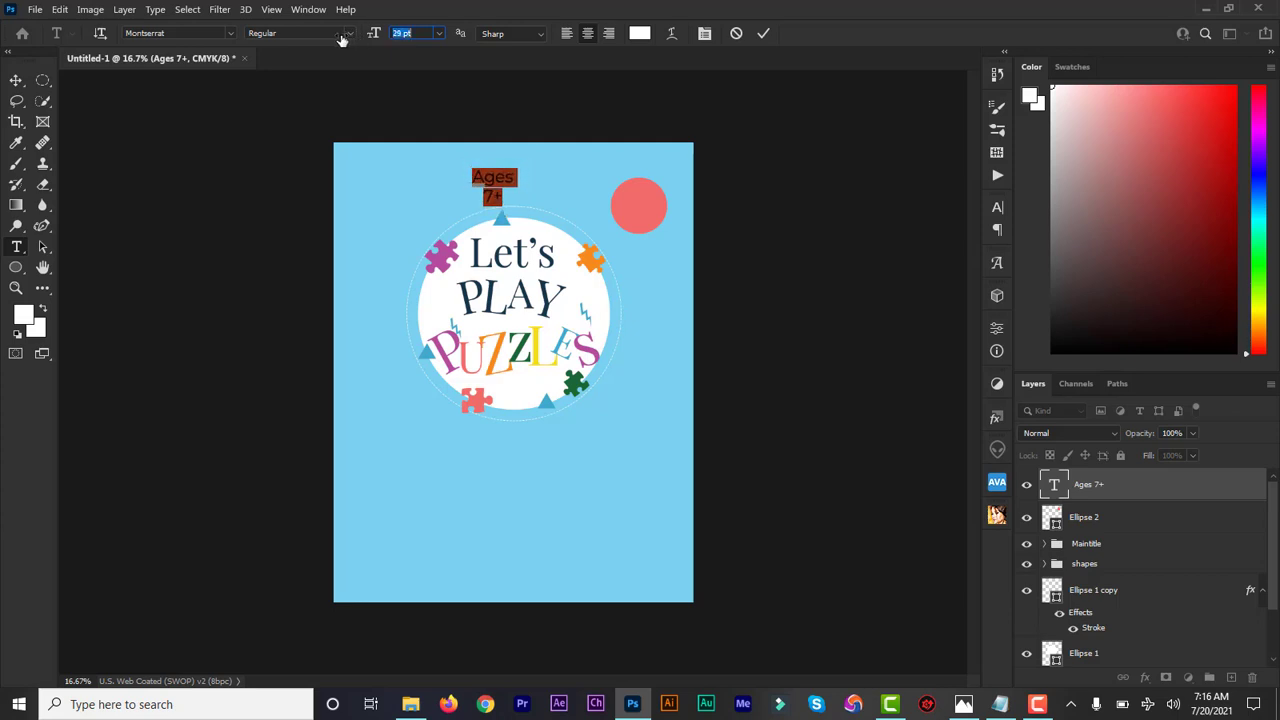
left_click_drag(530, 182, 673, 194)
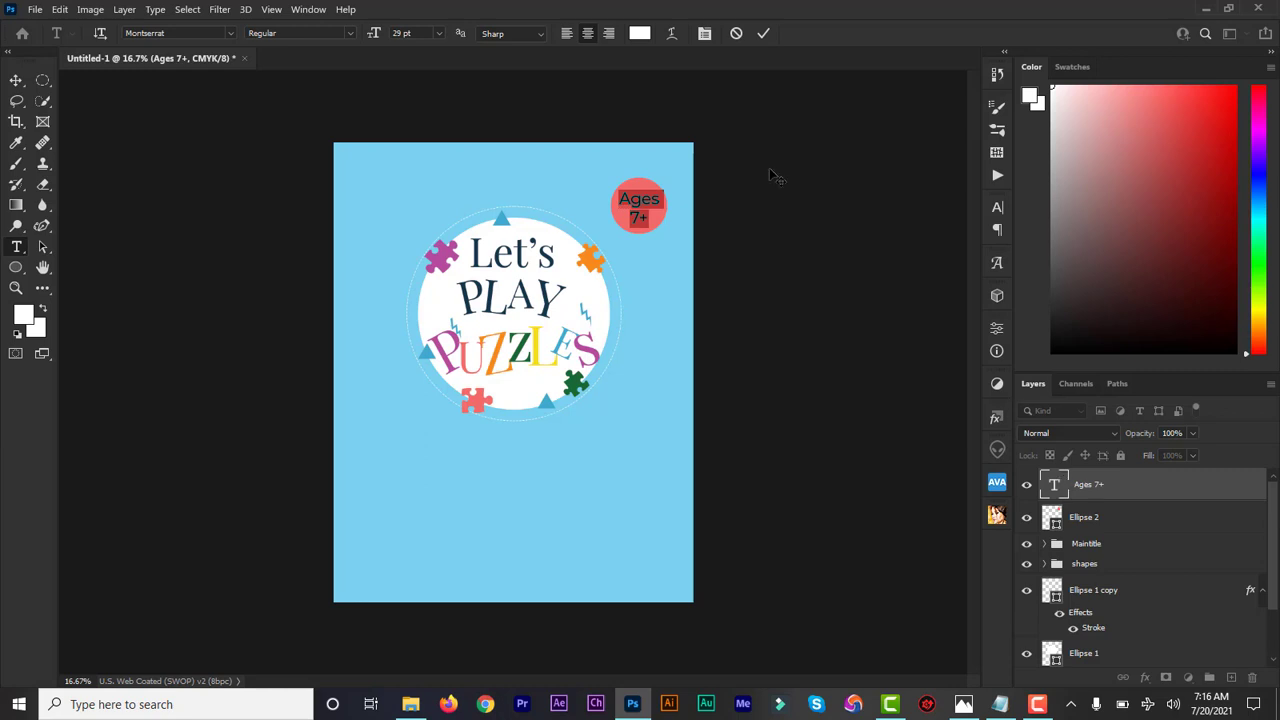
- Color the Ages 7+ text yellow f6df17, sampled from the L of PUZZLES
left_click(639, 33)
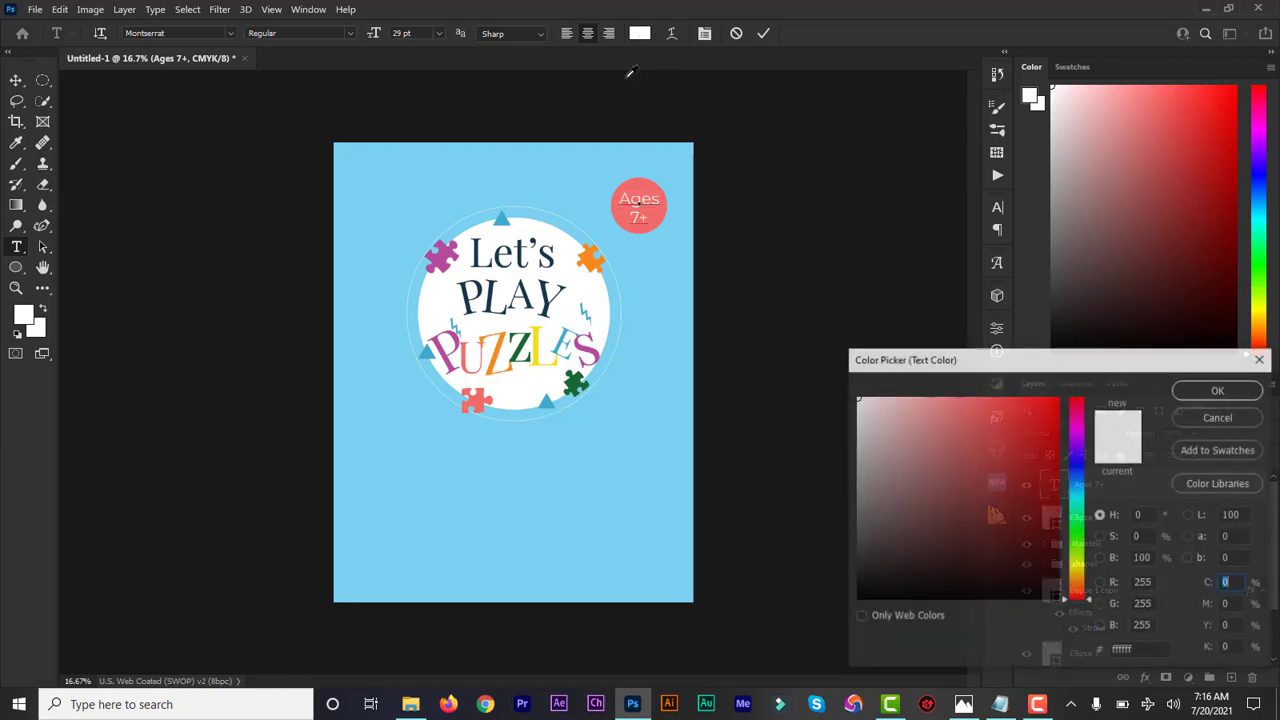
left_click(591, 260)
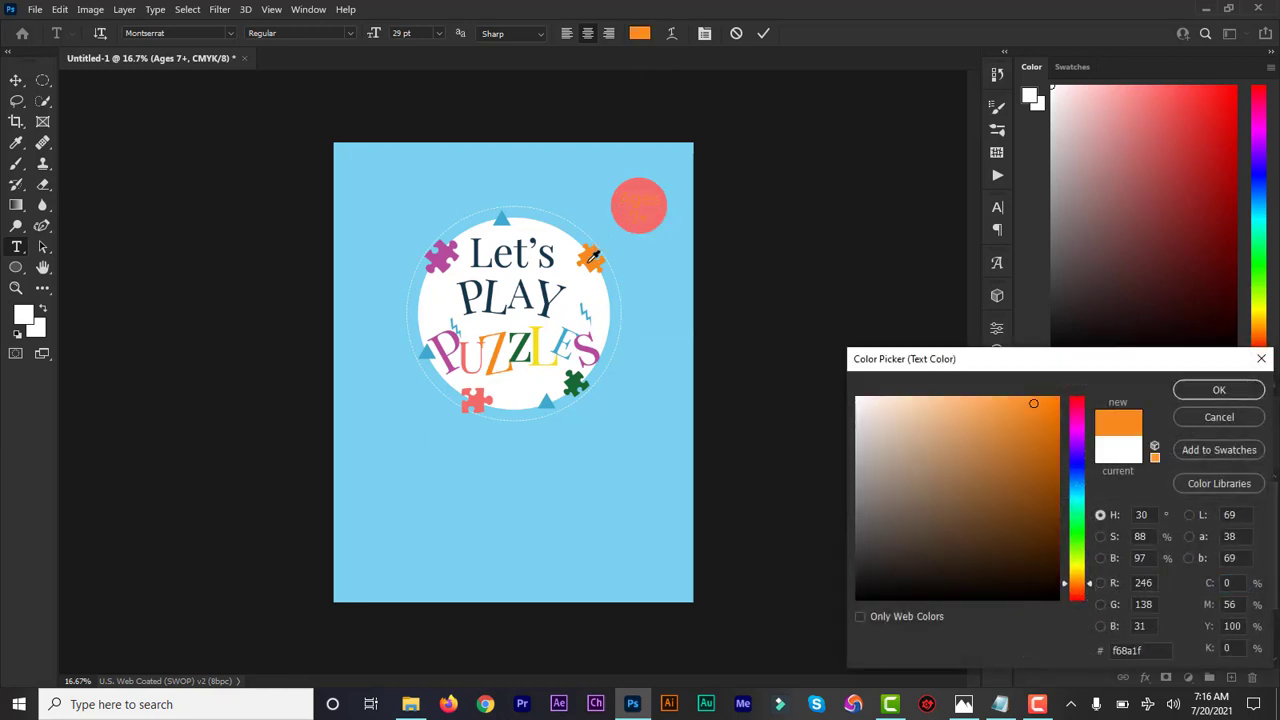
left_click(541, 336)
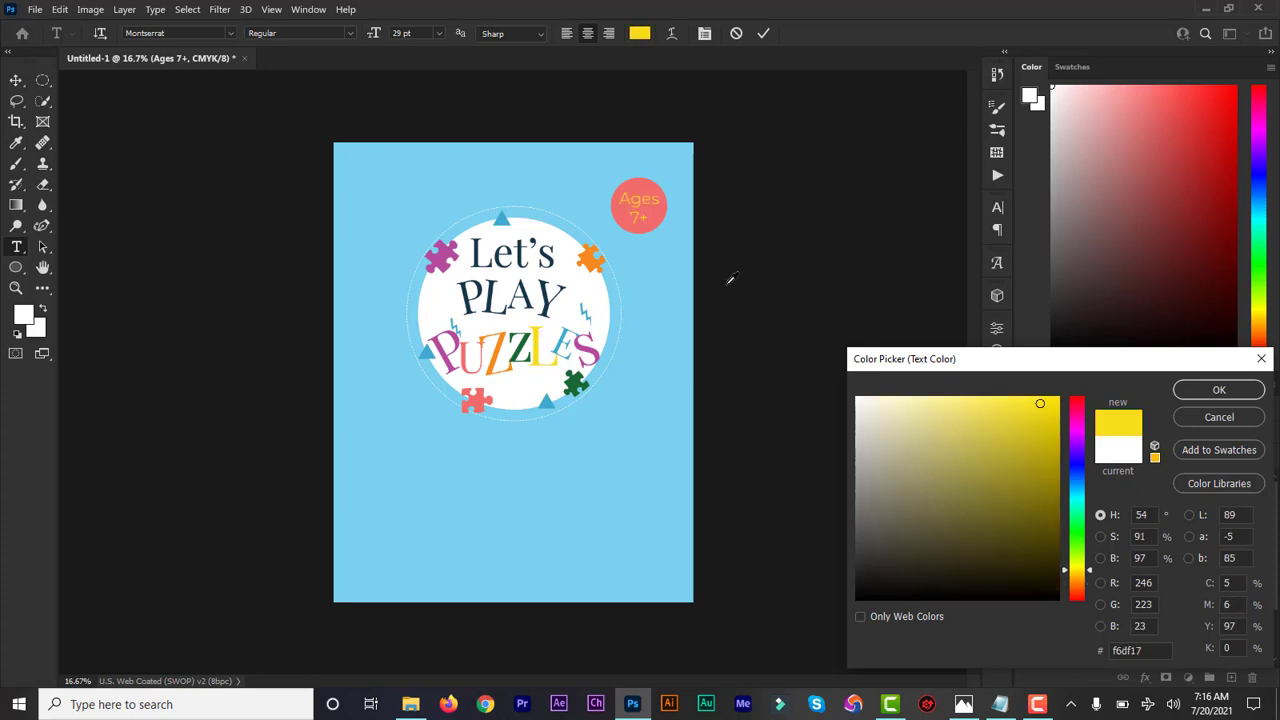
left_click(1219, 390)
left_click(763, 33)
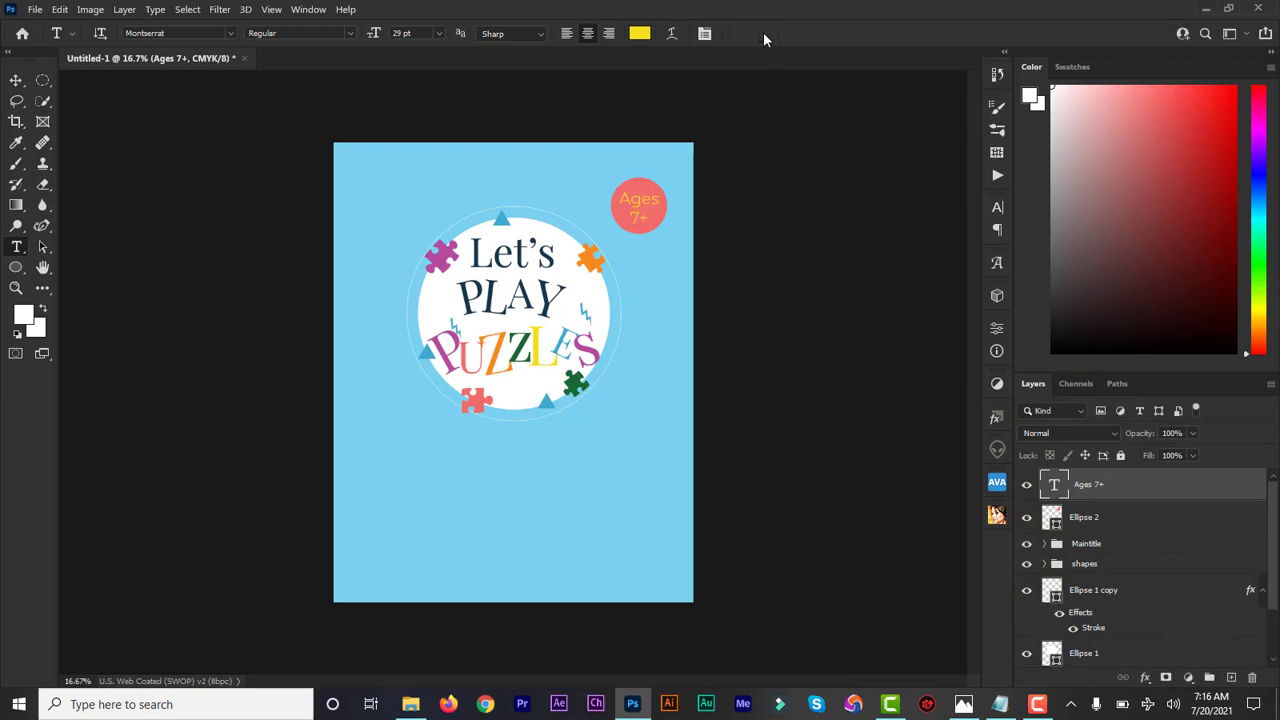
- Change the Ages 7+ text's font weight to Montserrat Medium
double_click(1057, 487)
left_click(348, 35)
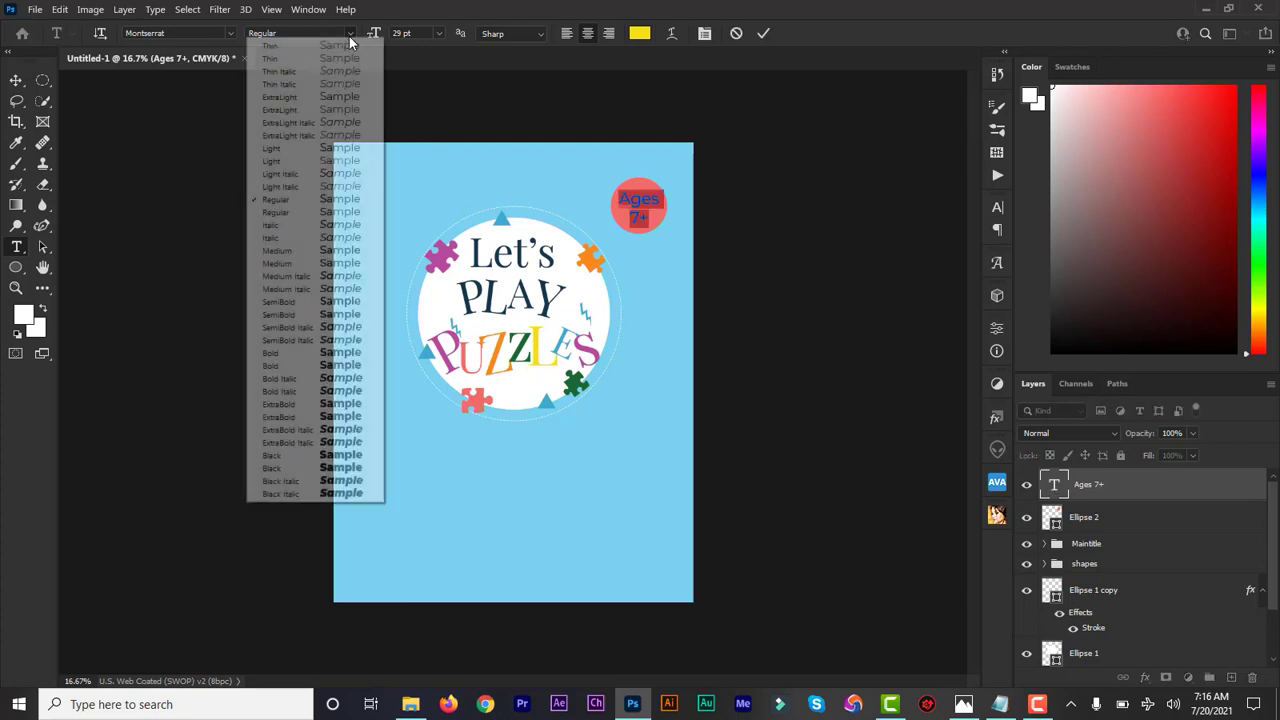
left_click(314, 263)
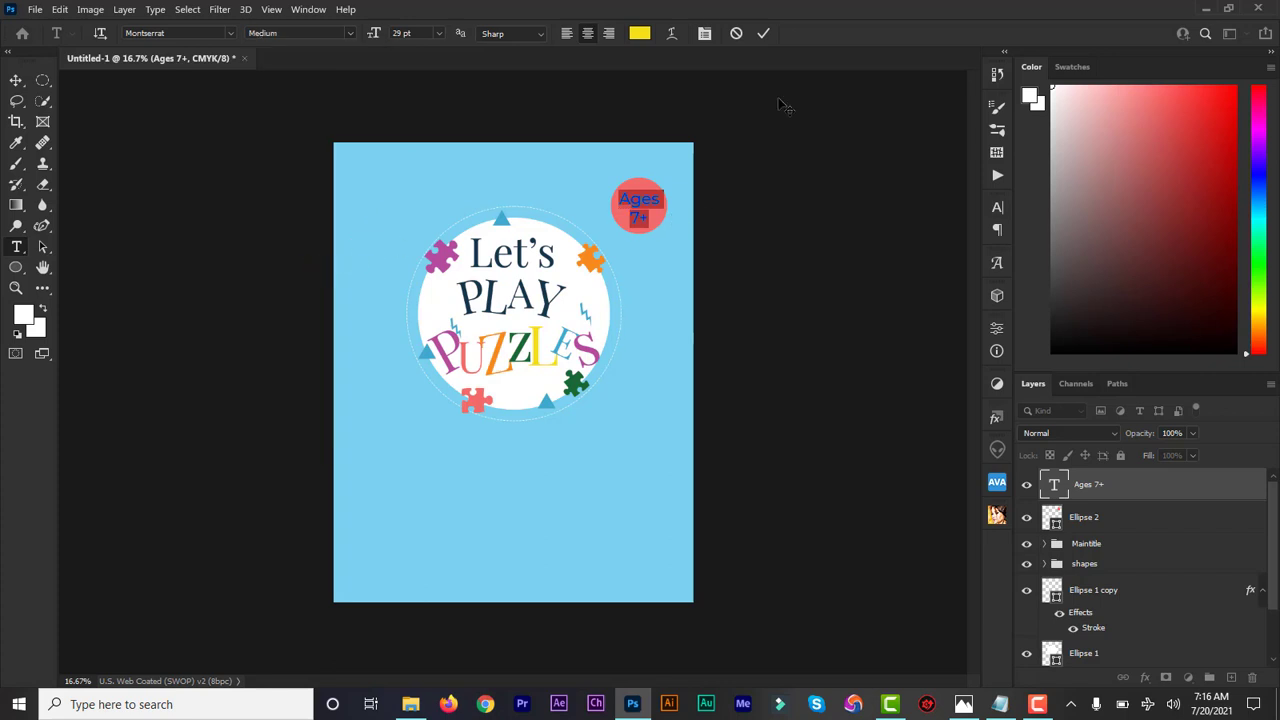
left_click(769, 34)
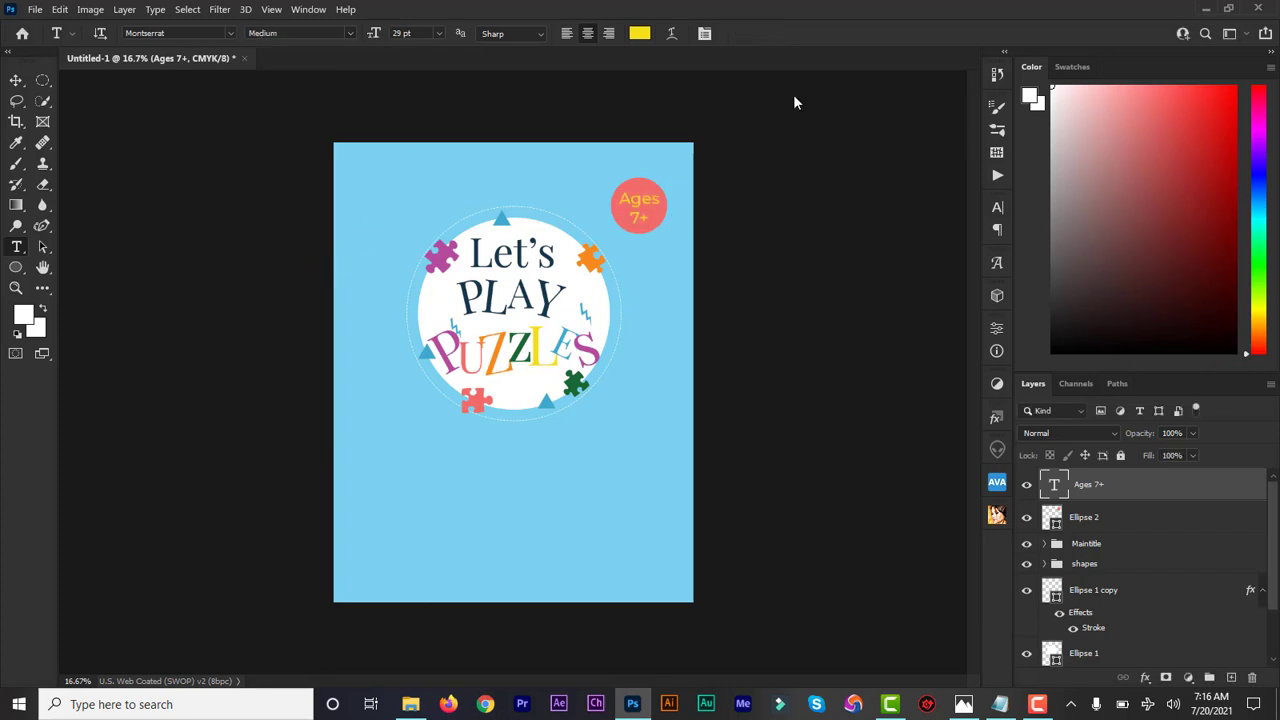
- Group the Ages 7+ text with the coral circle (Ellipse 2) and name the group age group
left_click(1083, 522, "shift")
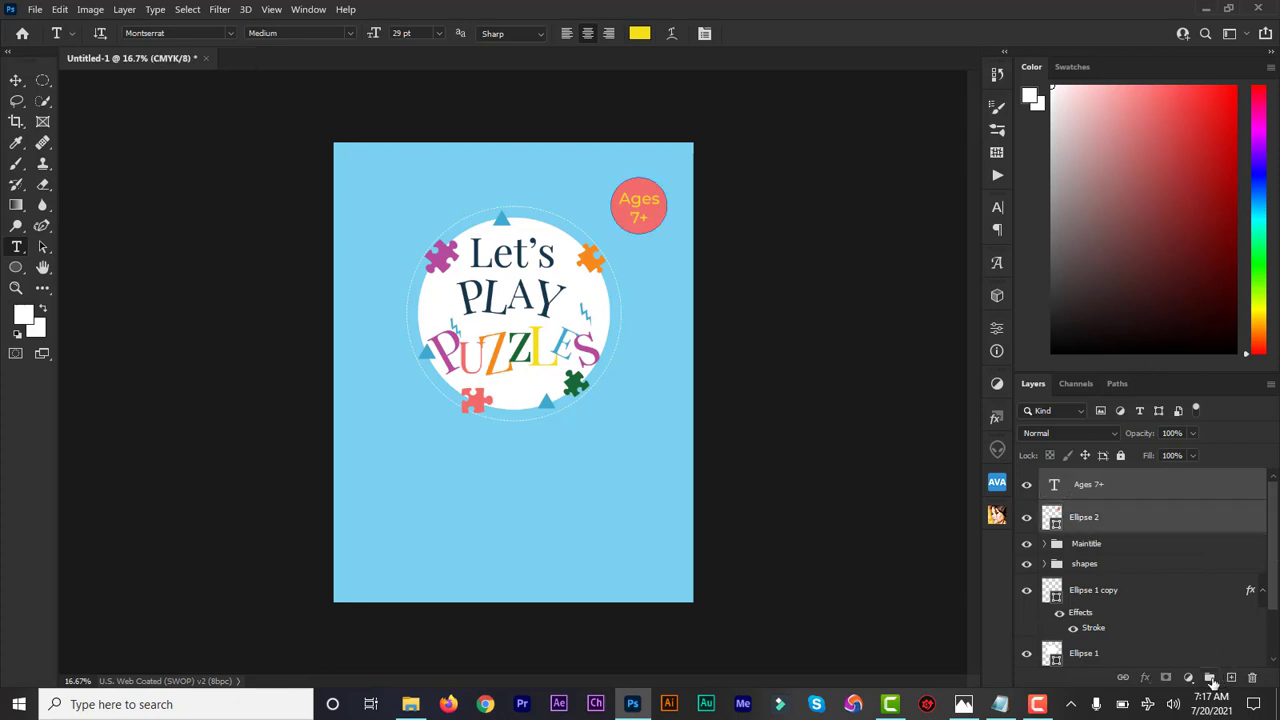
left_click(1210, 678)
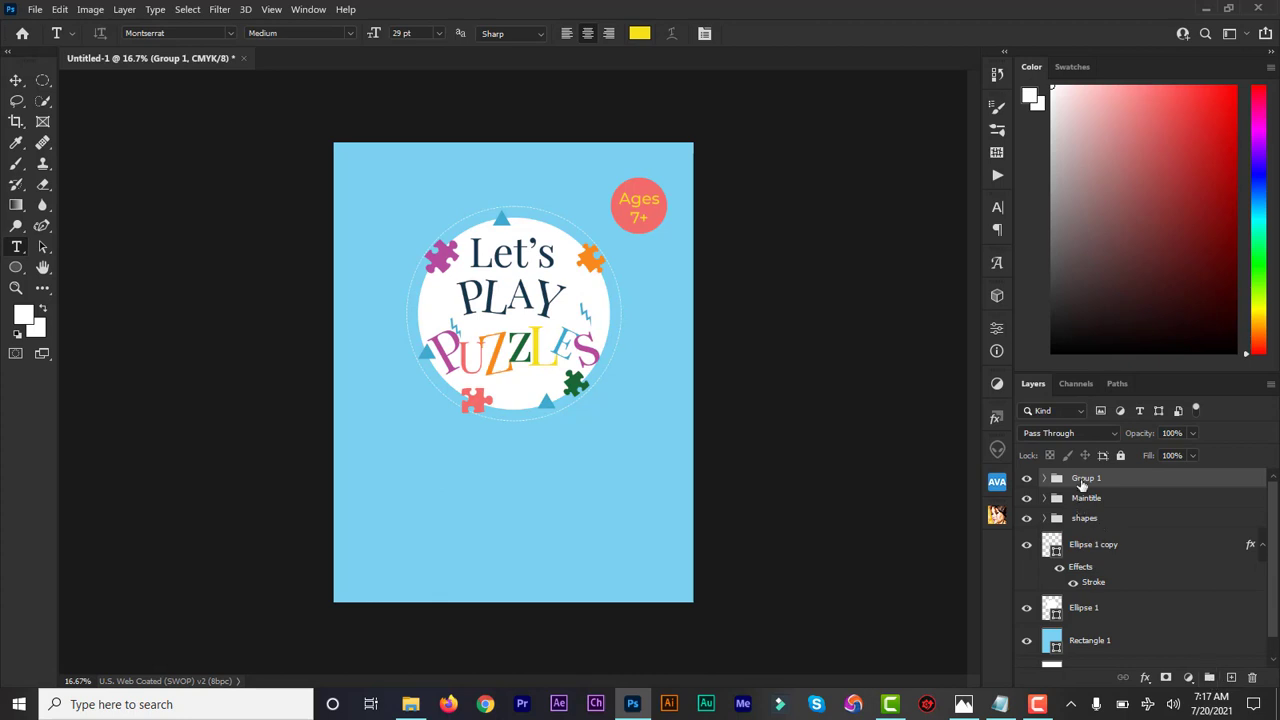
double_click(1085, 479)
type("age g")
key("Return")
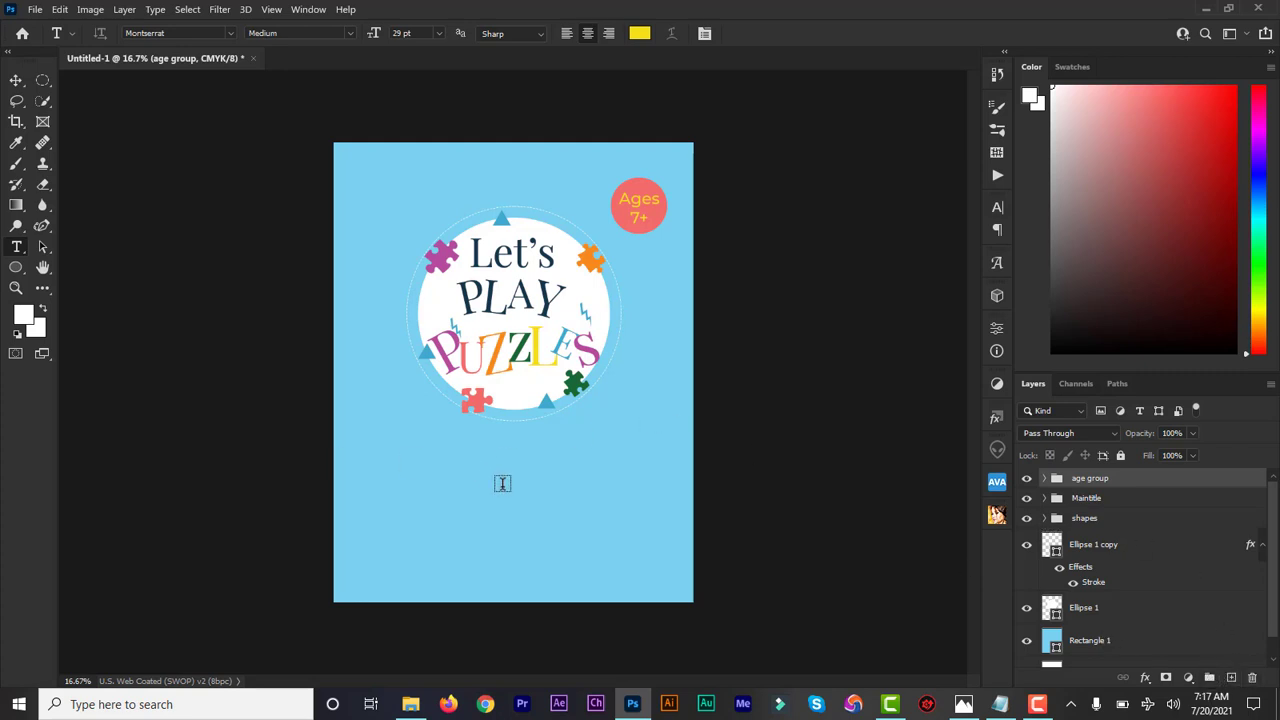
- Start a text layer below the white circle and paste in the subtitle Puzzle for Kids, copied from the design information file in Notepad
left_click(380, 474)
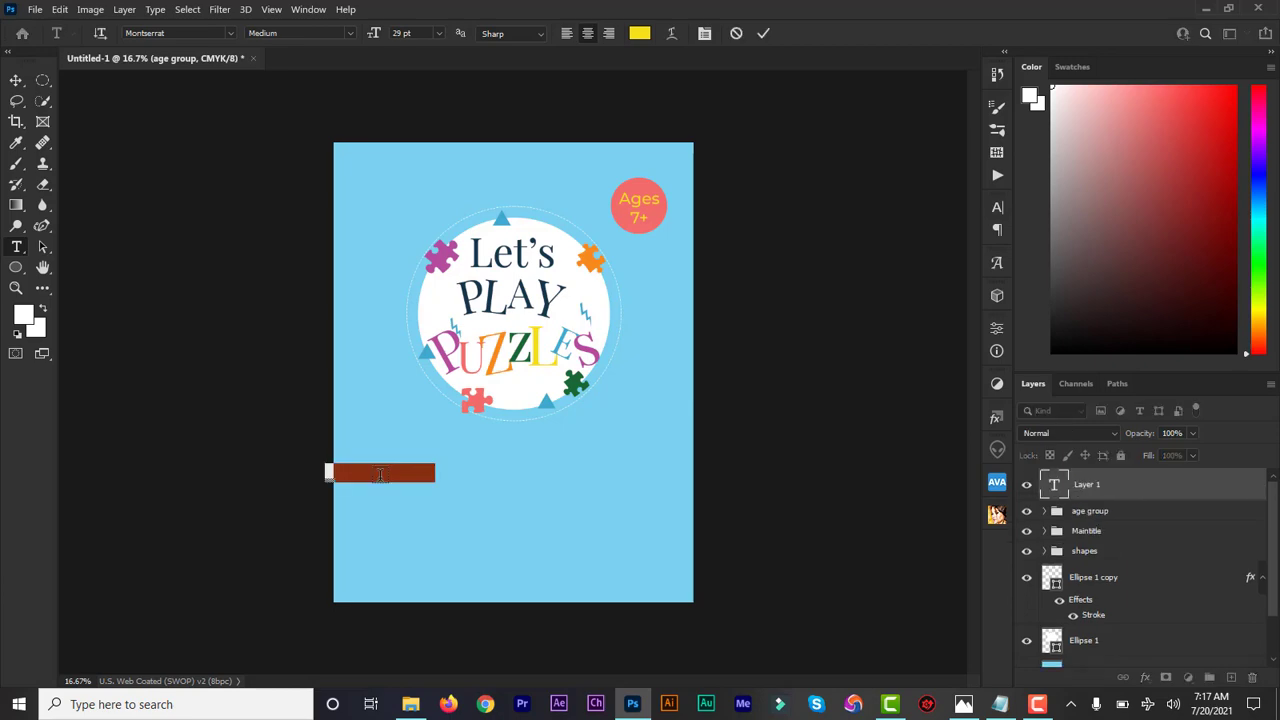
left_click(1000, 704)
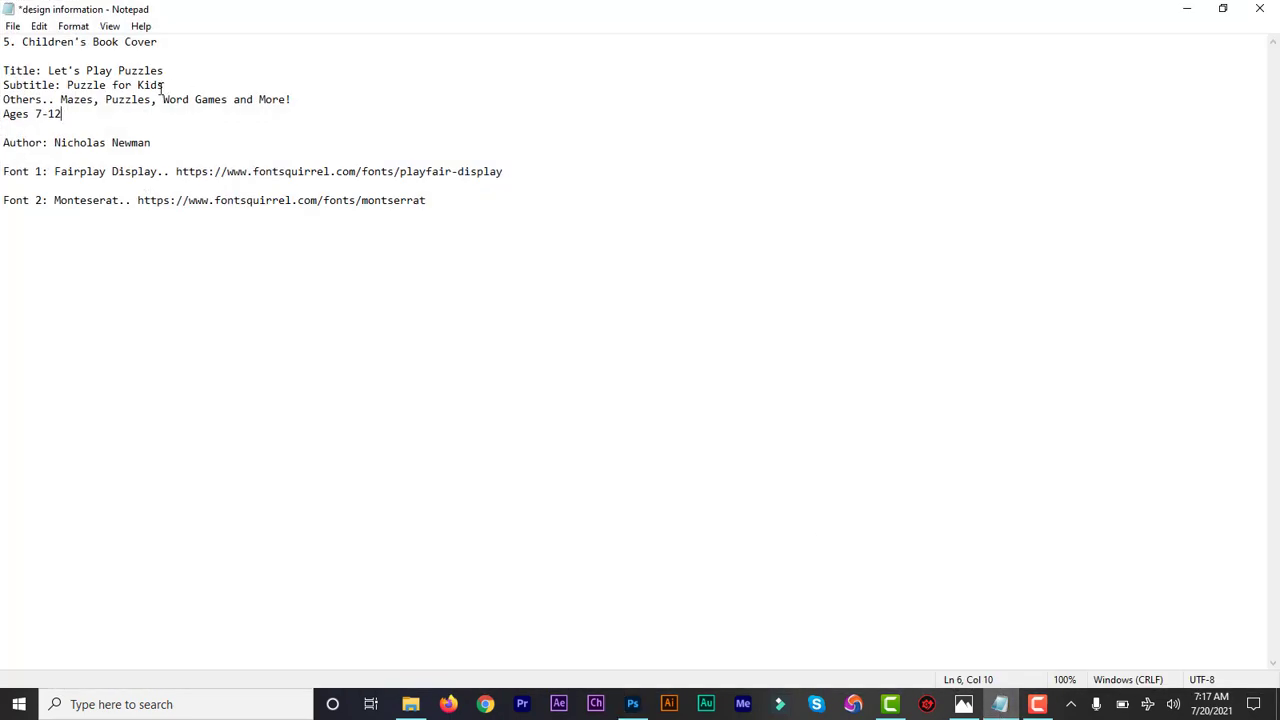
left_click_drag(168, 85, 67, 85)
key("ctrl+c")
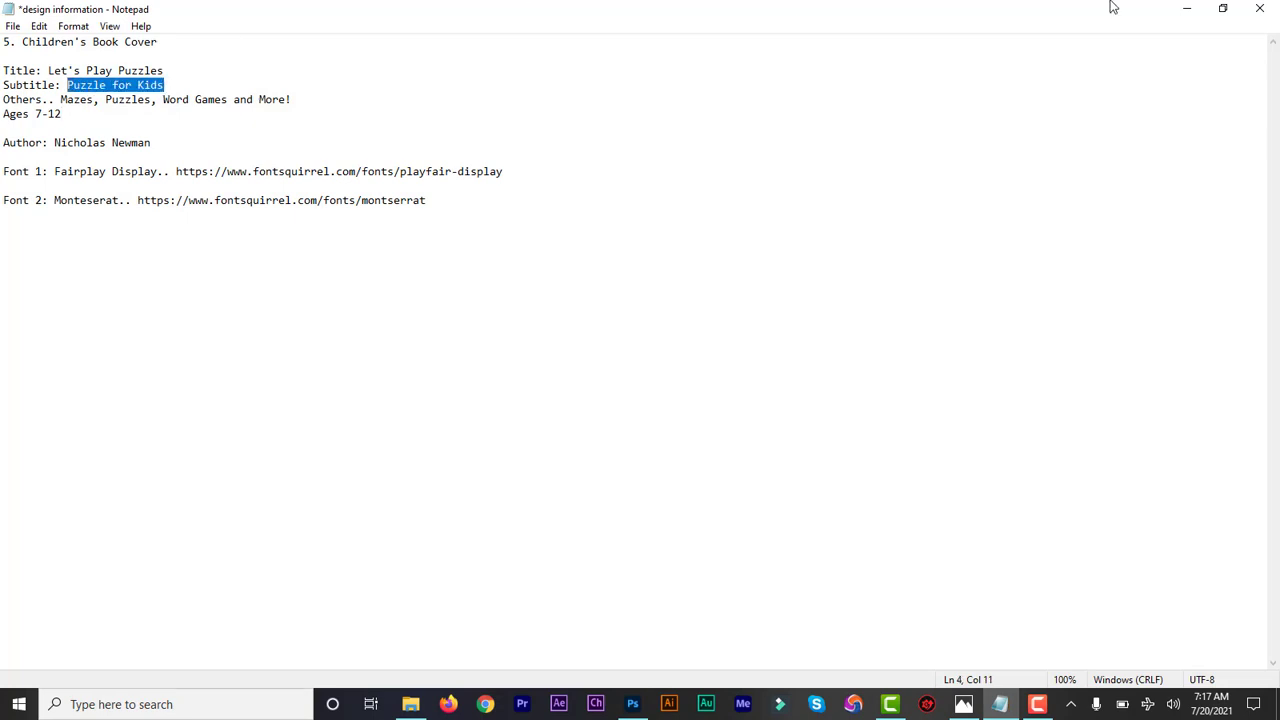
left_click(1186, 10)
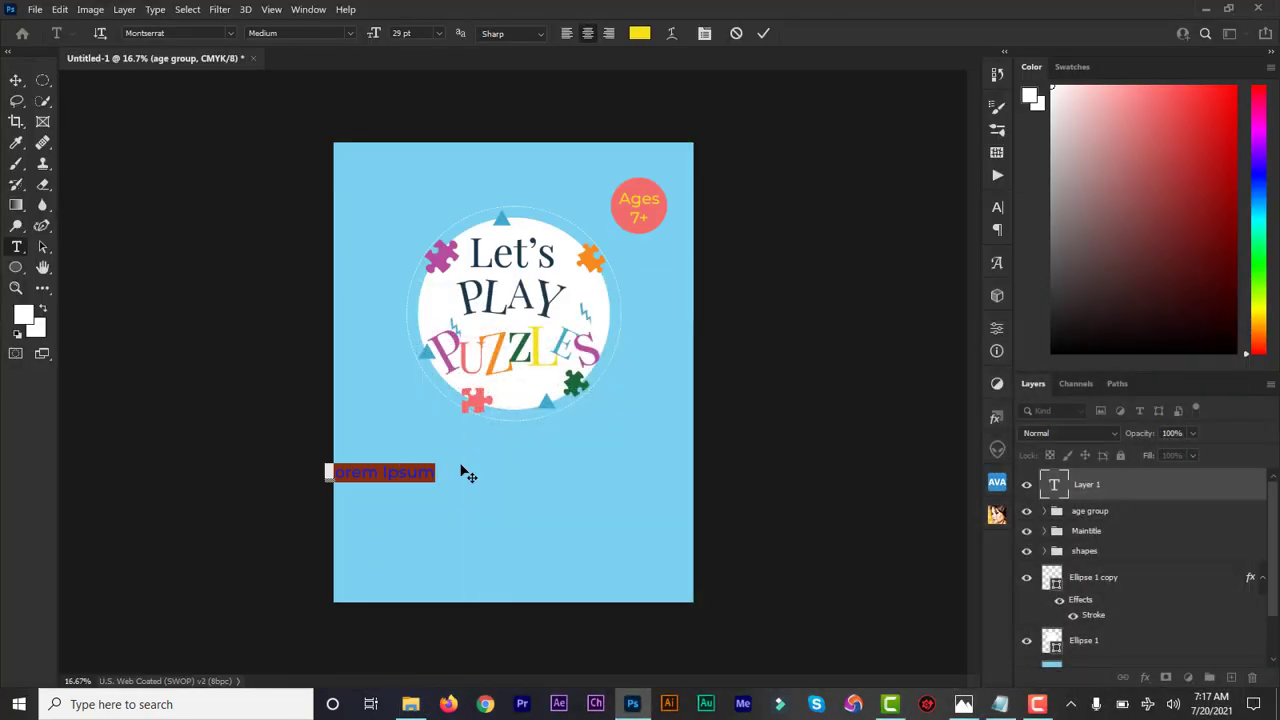
key("ctrl+v")
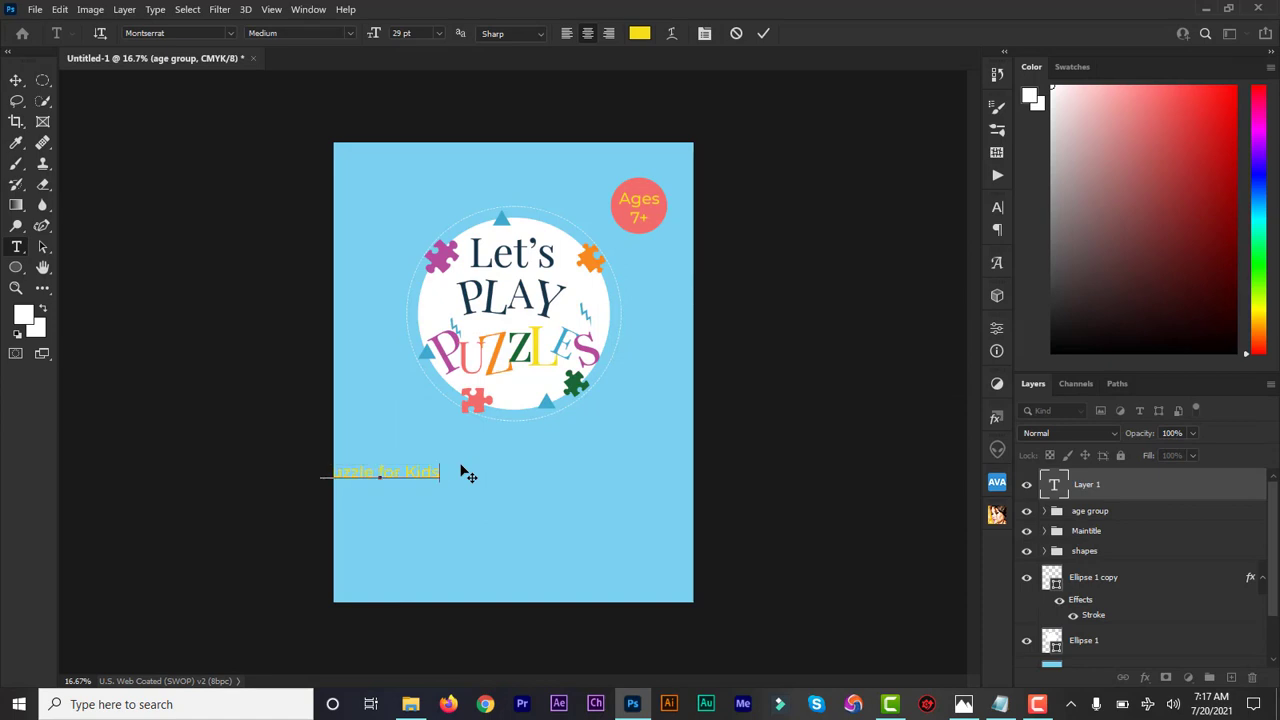
- Insert Book after Puzzle in the subtitle and move the text to the horizontal center of the page, below the white circle
left_click(379, 472)
type("Book")
left_click_drag(484, 481, 608, 480)
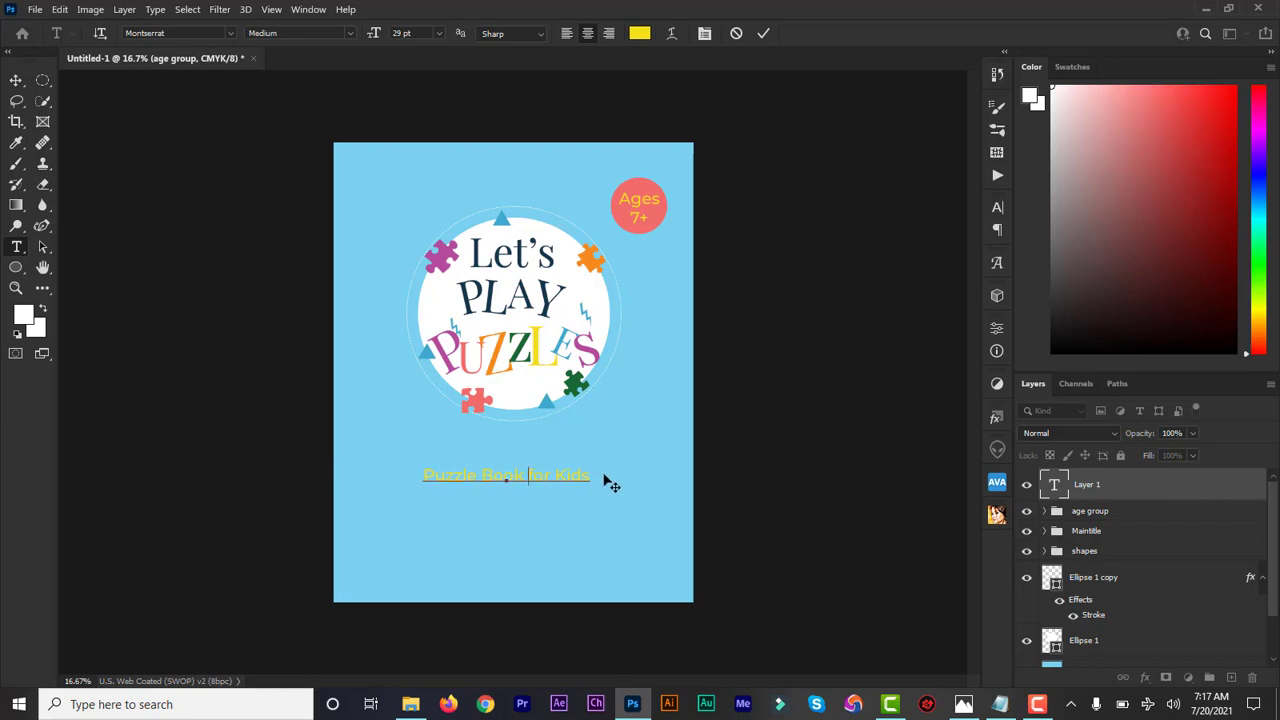
- Recolor the Puzzle Book for Kids subtitle to the dark navy (#13384c) sampled from the word PLAY
left_click(1057, 490)
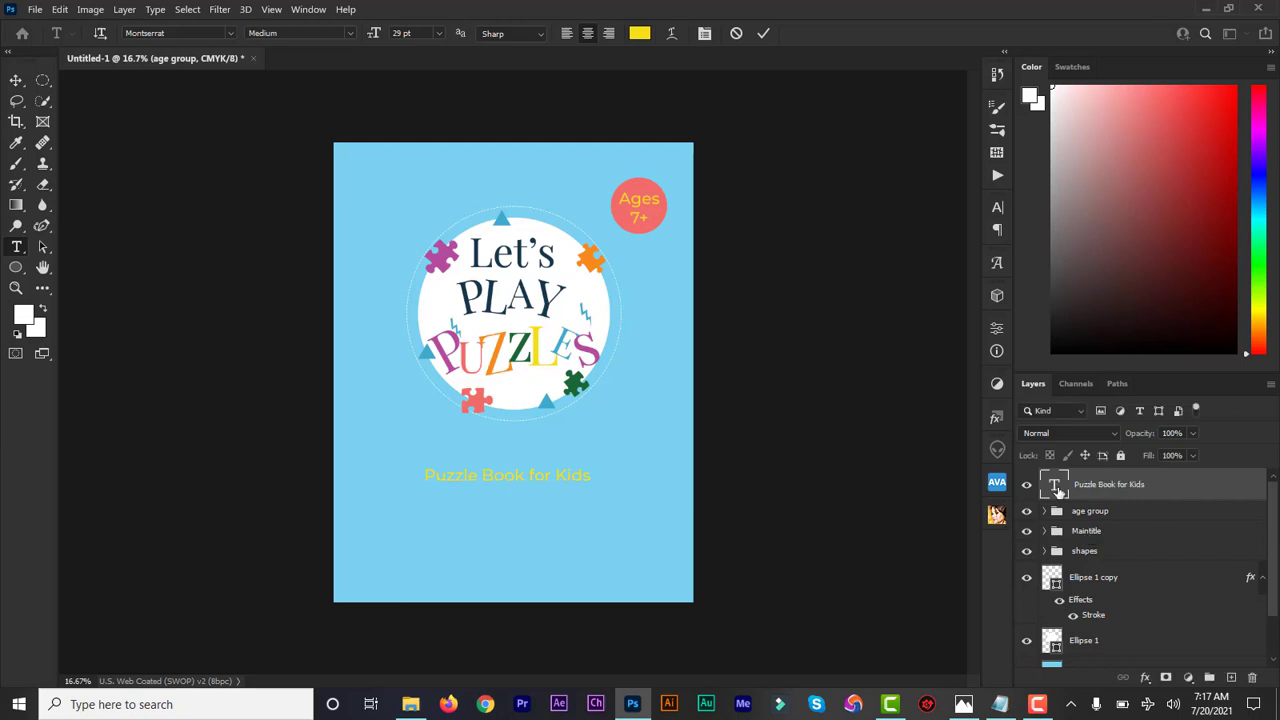
left_click(639, 34)
left_click(553, 291)
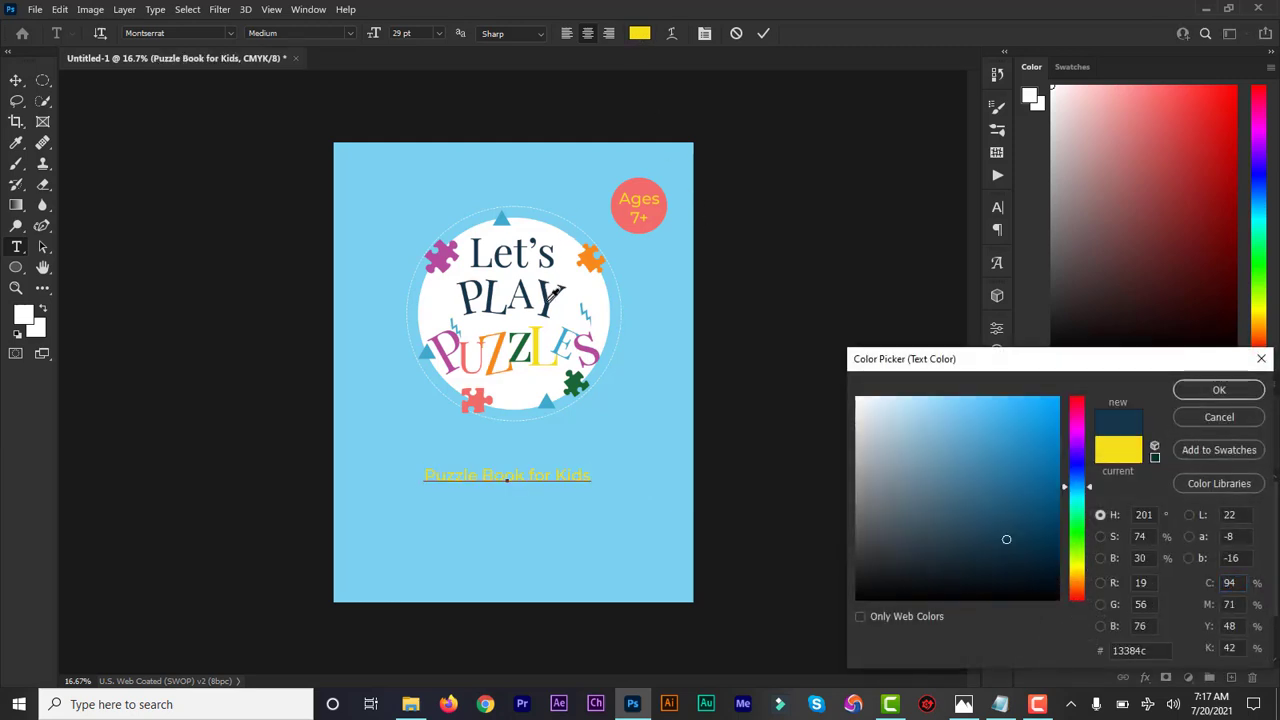
left_click(1218, 391)
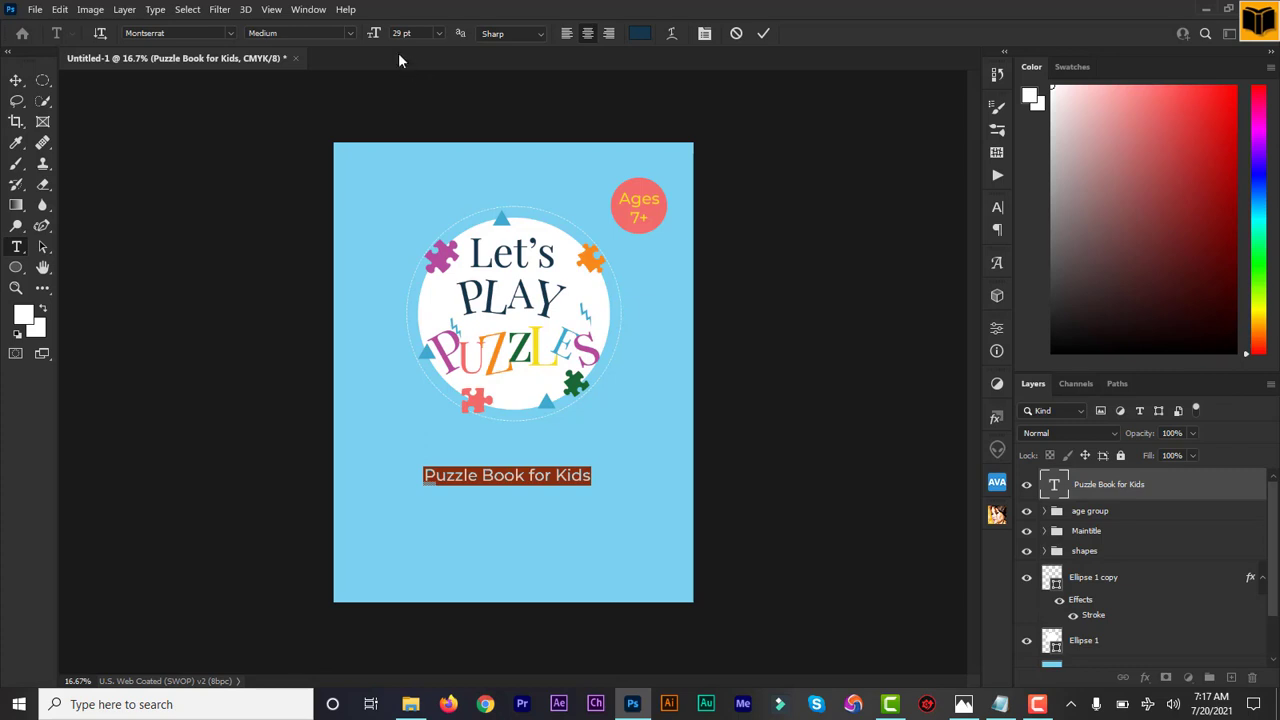
- Set the subtitle to 33 pt Montserrat Bold with wider letter spacing and commit the text
left_click_drag(374, 36, 376, 36)
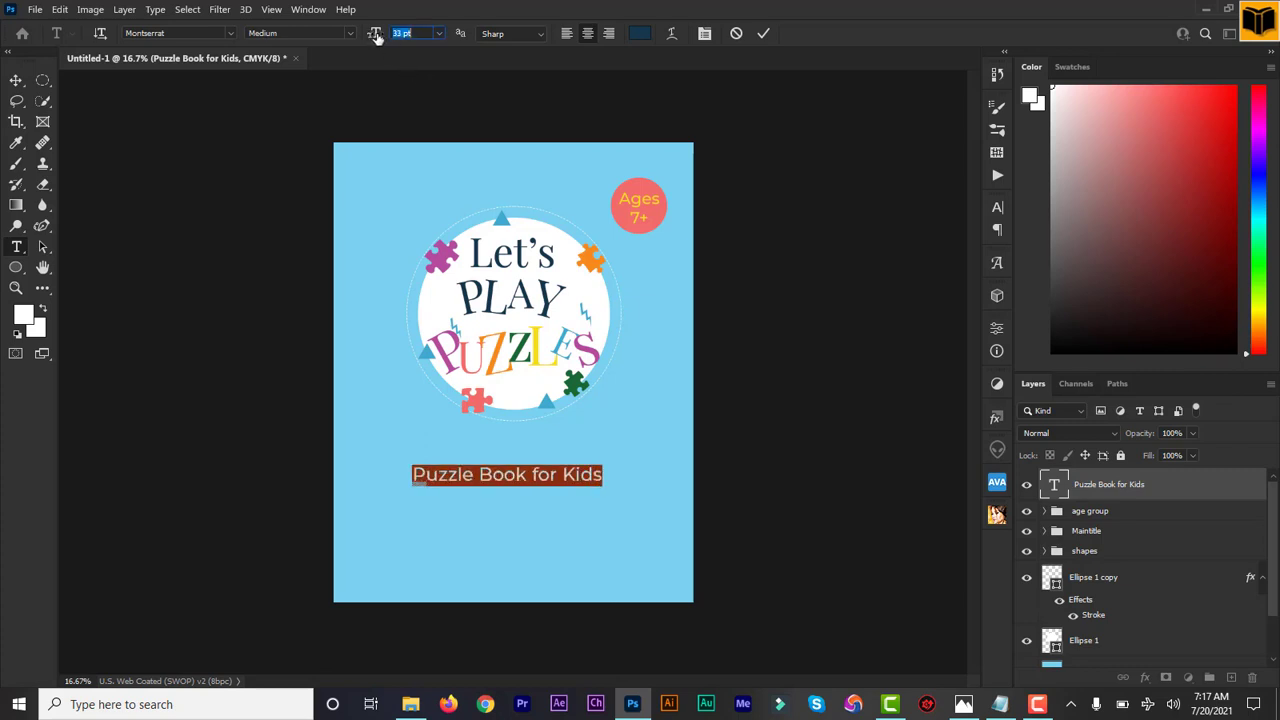
left_click(300, 33)
left_click(325, 366)
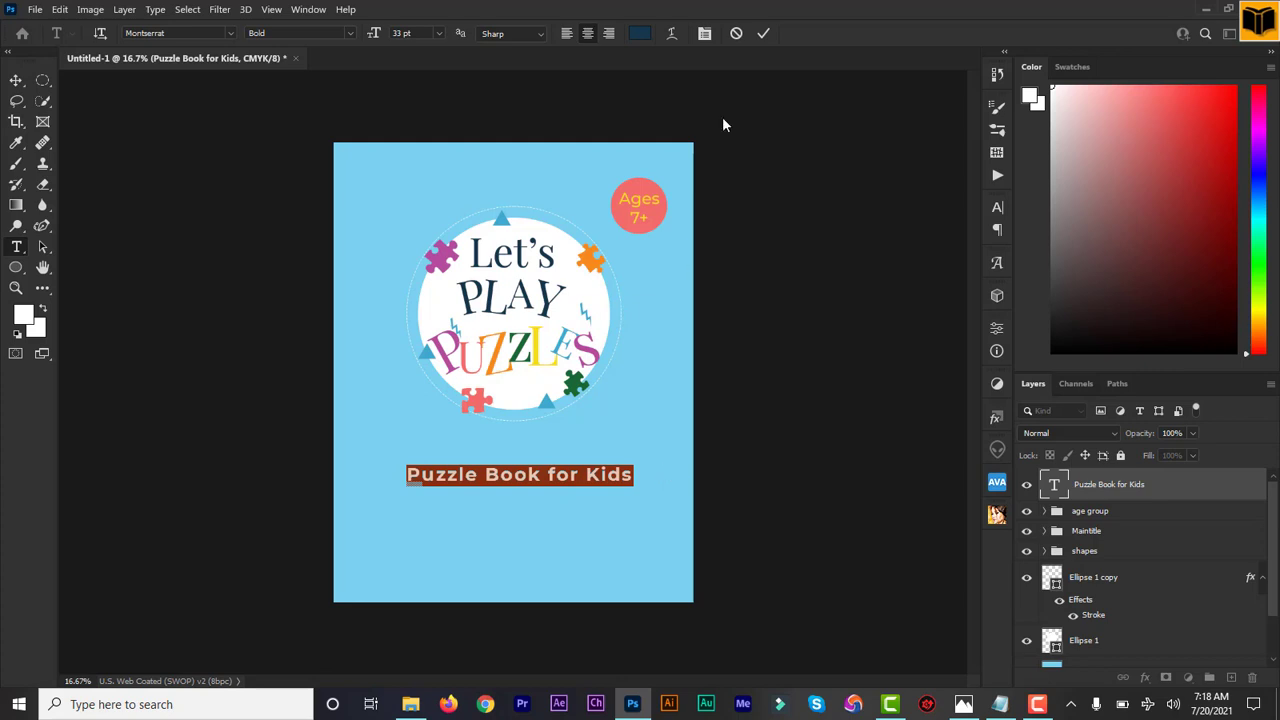
left_click(762, 36)
key("v")
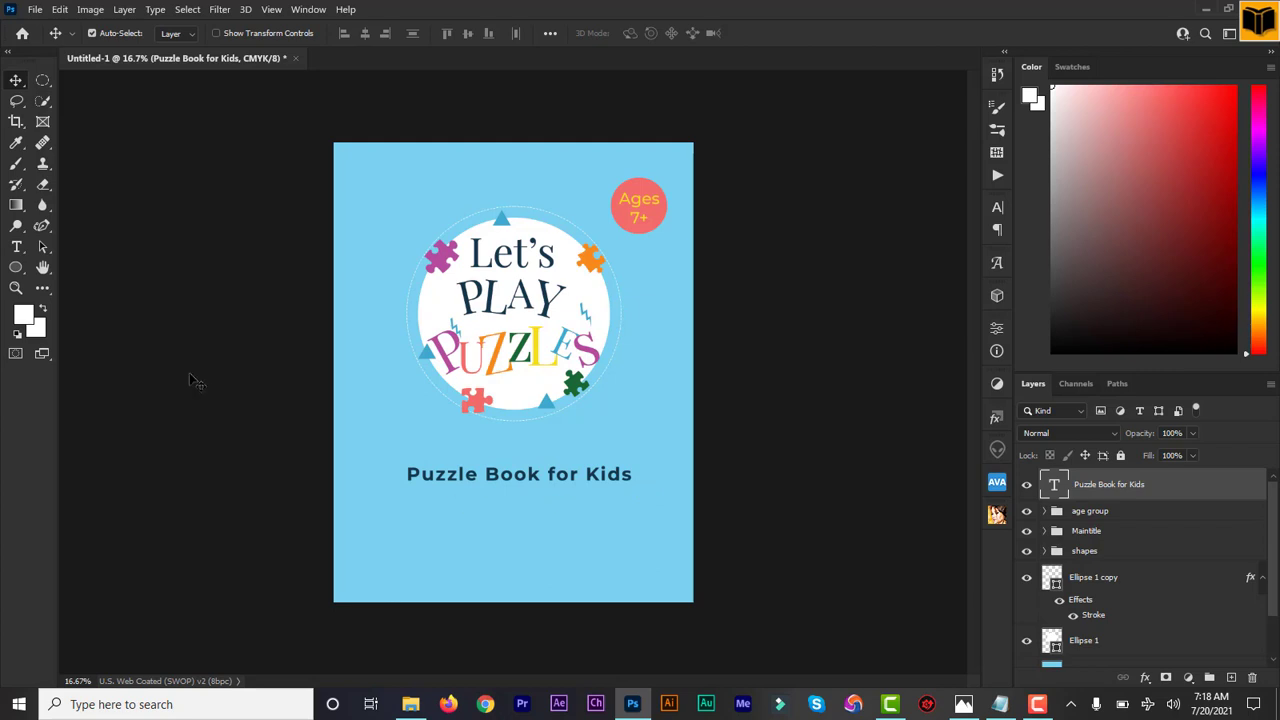
- Draw a horizontal line about 1824 px long with the Line tool just below the subtitle
left_click(16, 268)
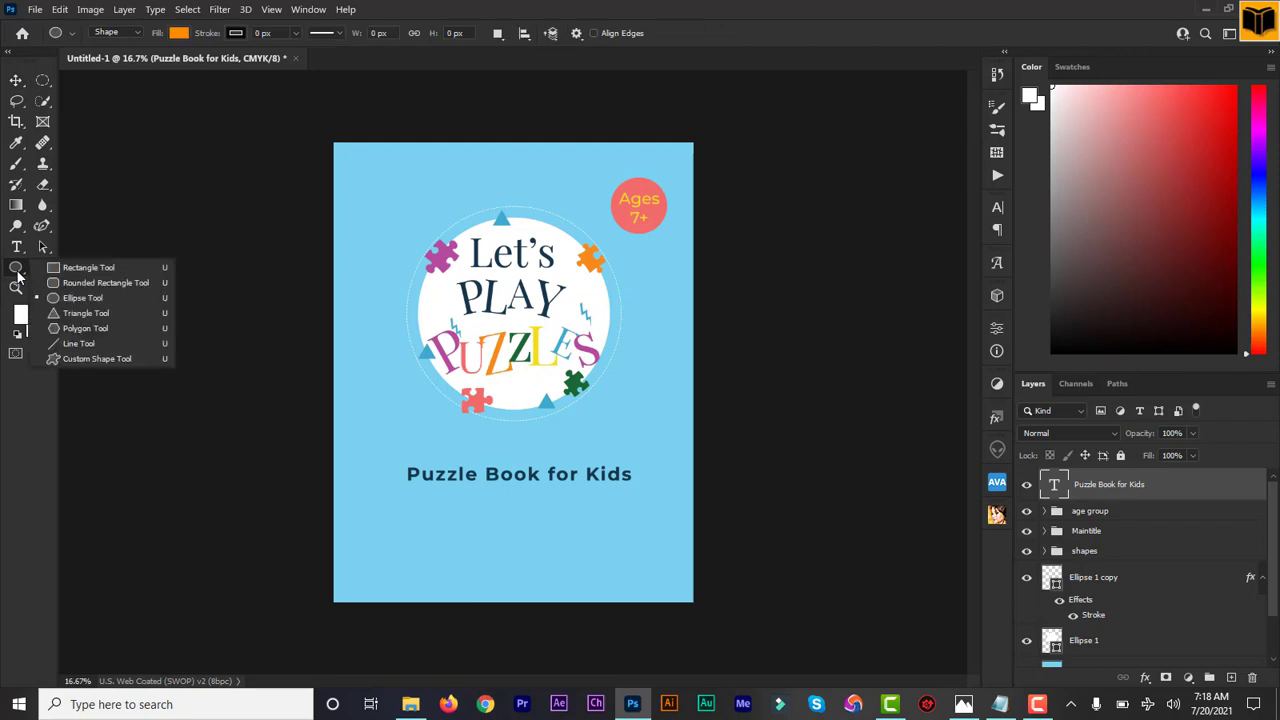
left_click(80, 344)
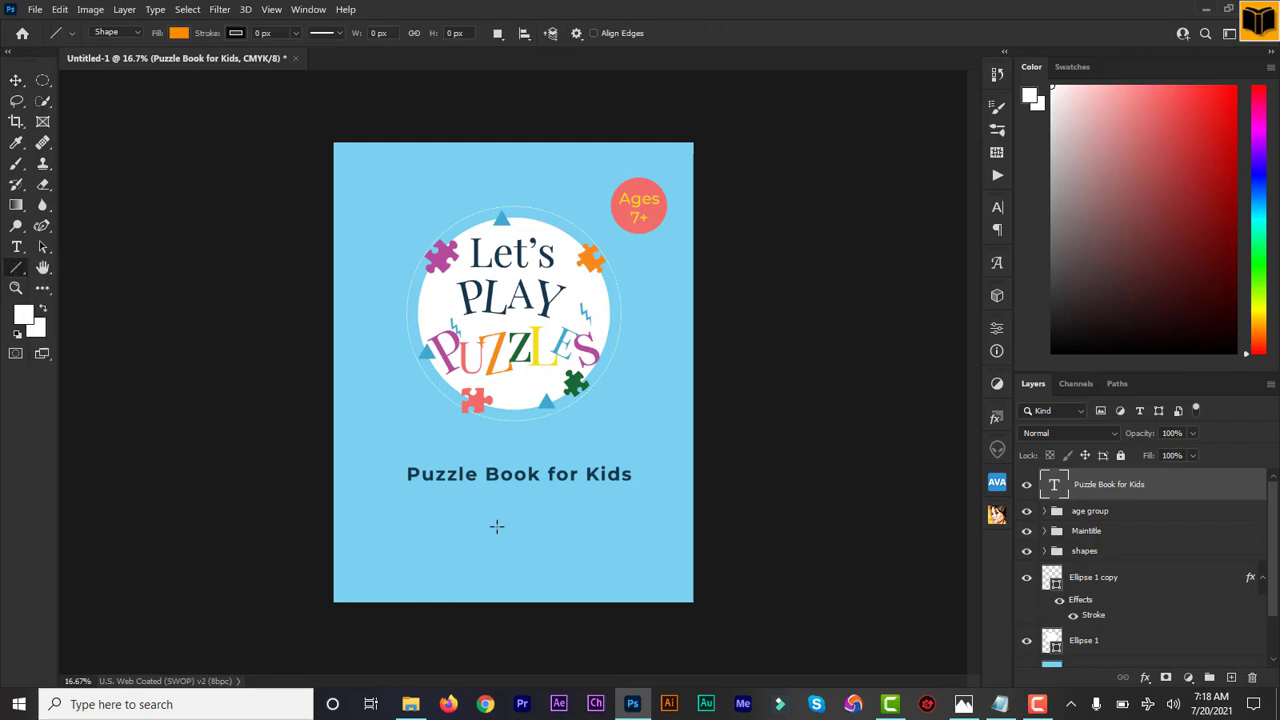
left_click(16, 268)
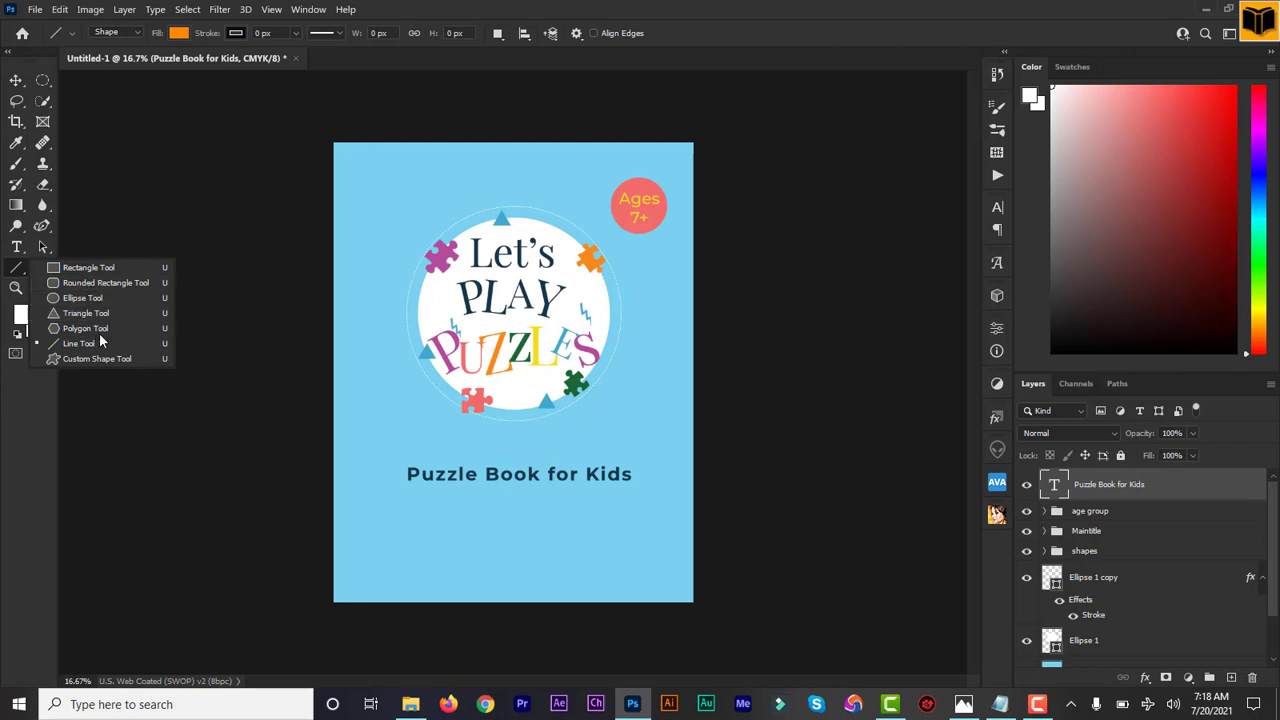
left_click(103, 341)
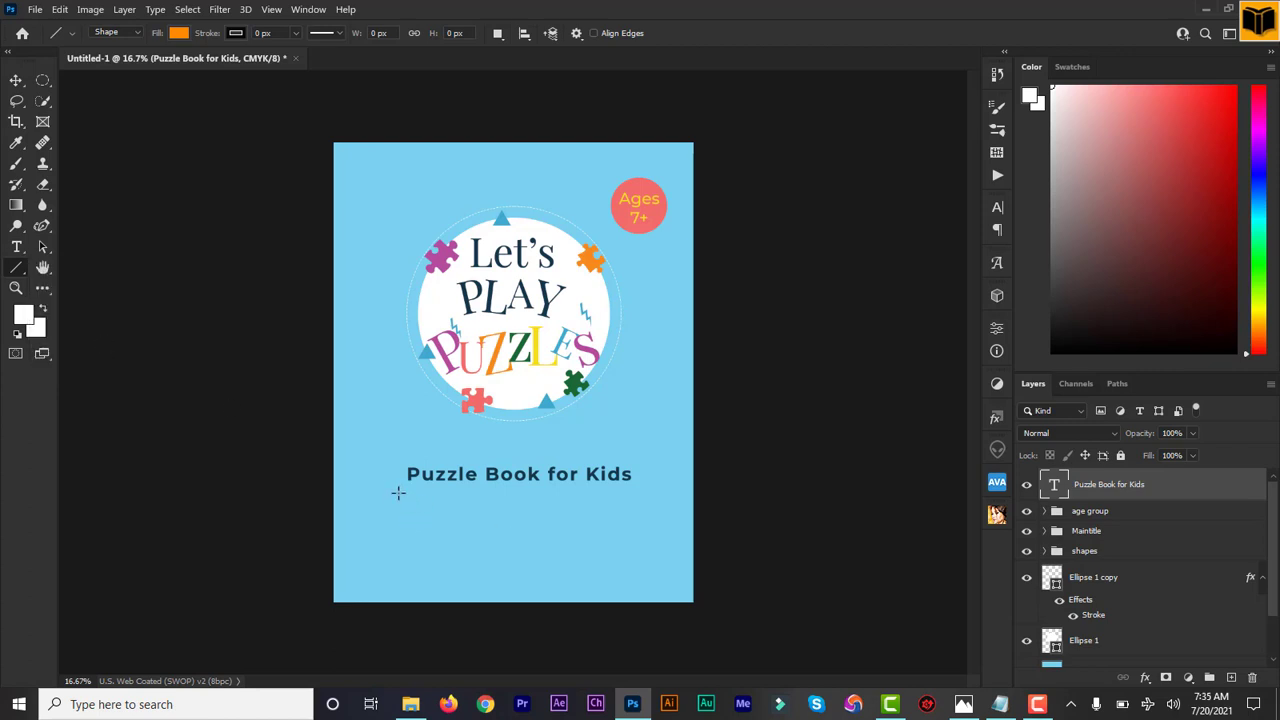
left_click_drag(398, 492, 641, 496)
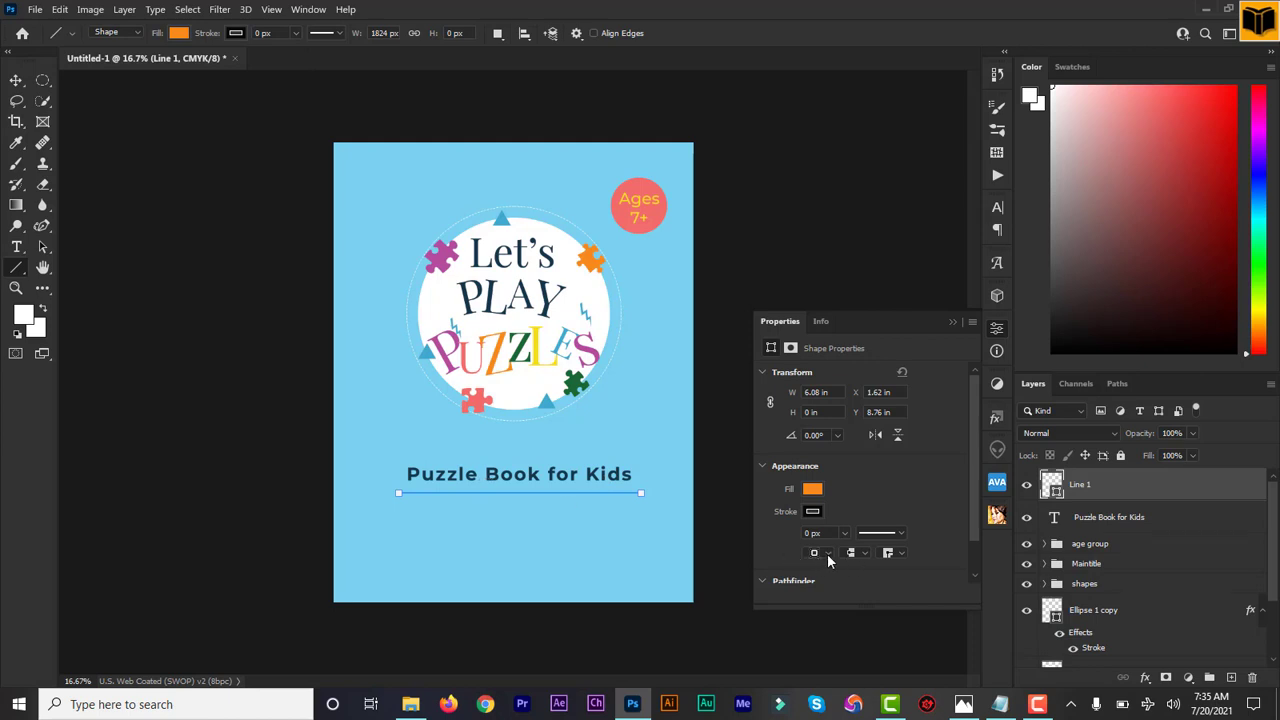
left_click(136, 36)
left_click(137, 37)
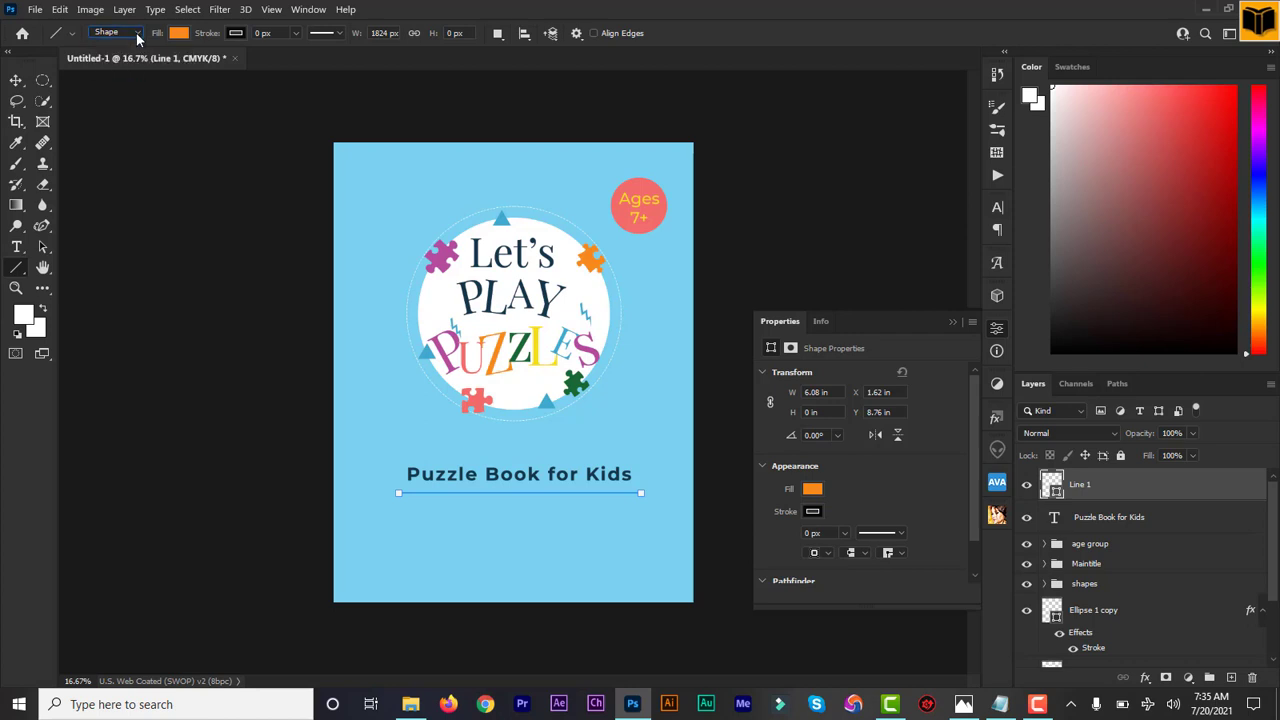
left_click(73, 35)
left_click(74, 37)
- Set the fill of the line below the subtitle to white
left_click(826, 553)
left_click(814, 492)
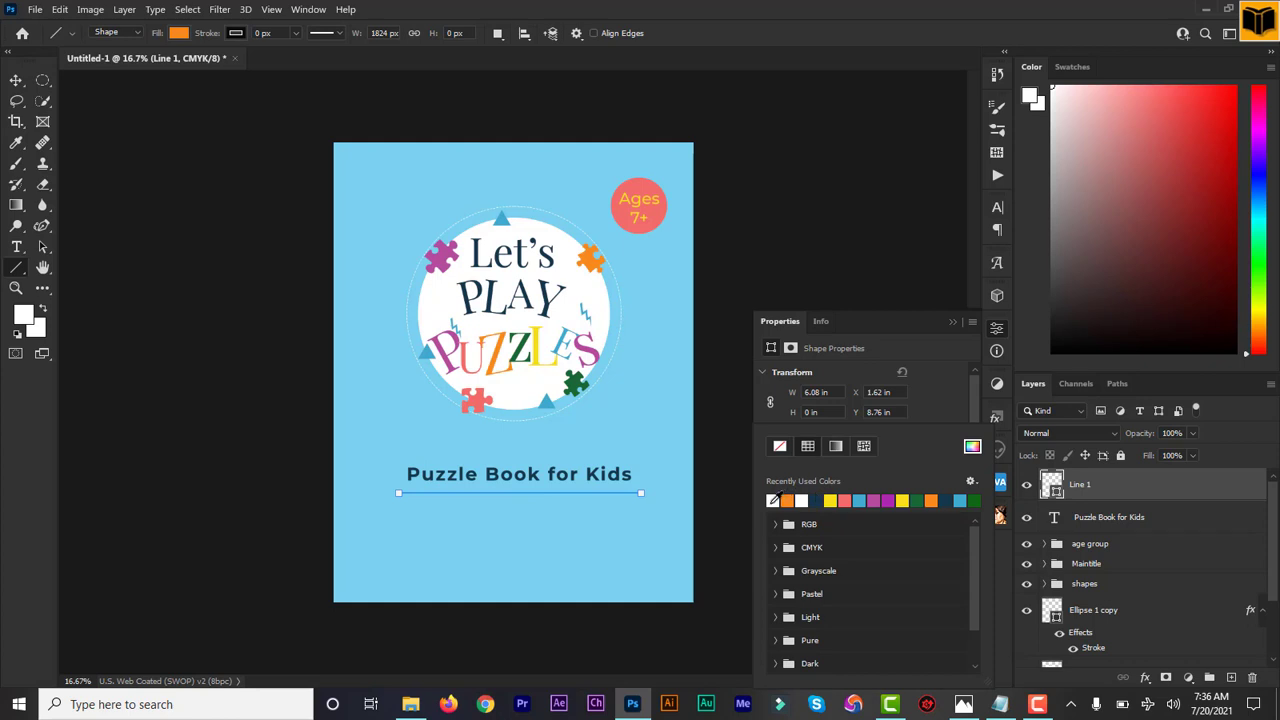
left_click(772, 500)
left_click(794, 325)
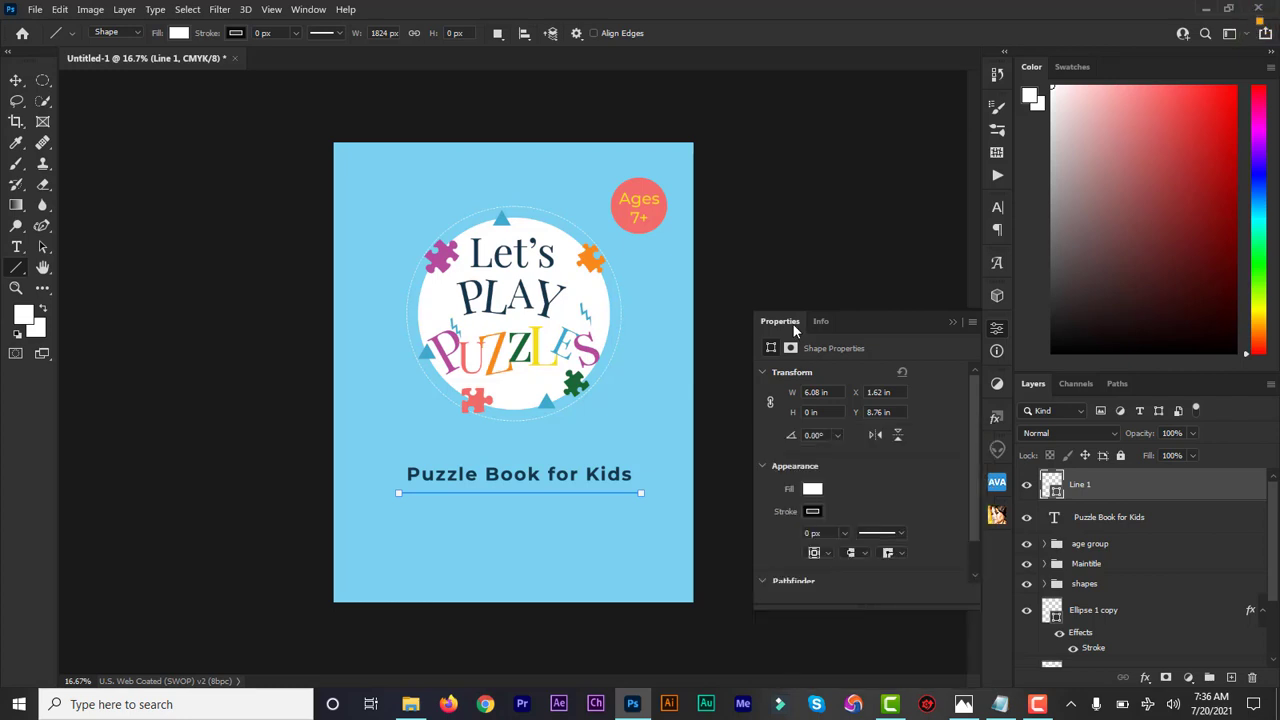
left_click(794, 325)
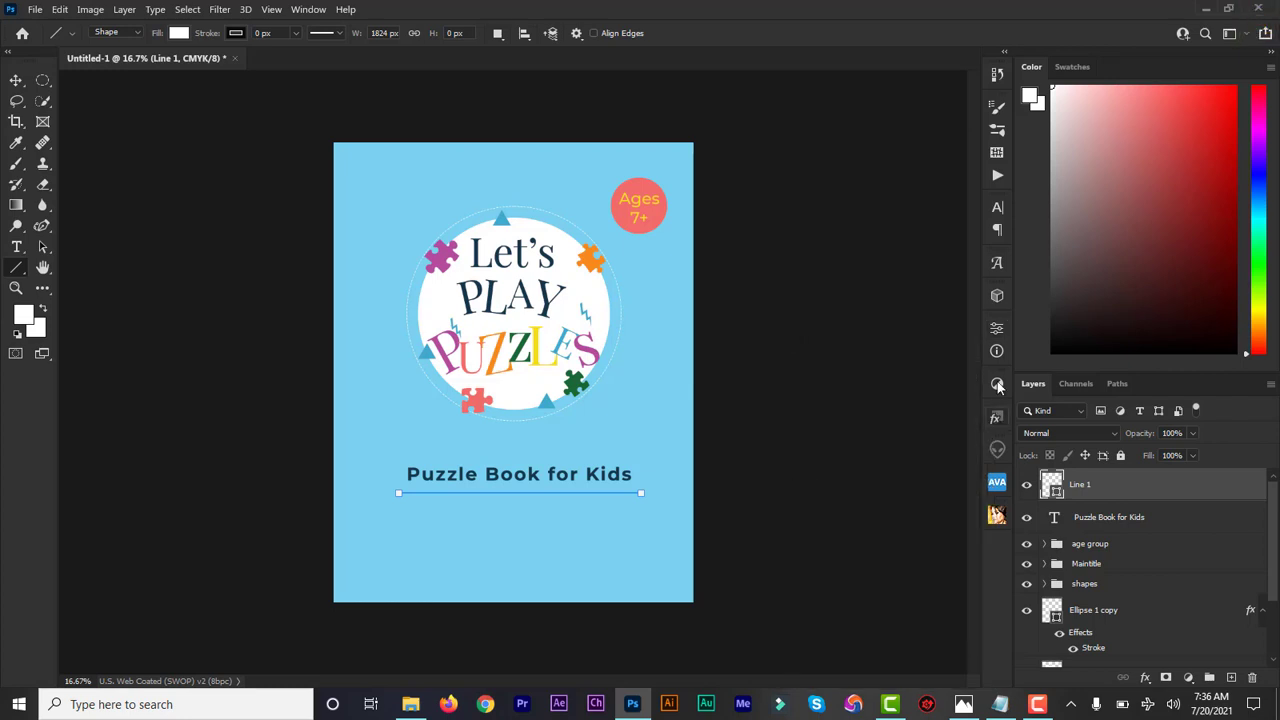
- Give the line below the subtitle a white stroke 21 px wide
left_click(997, 330)
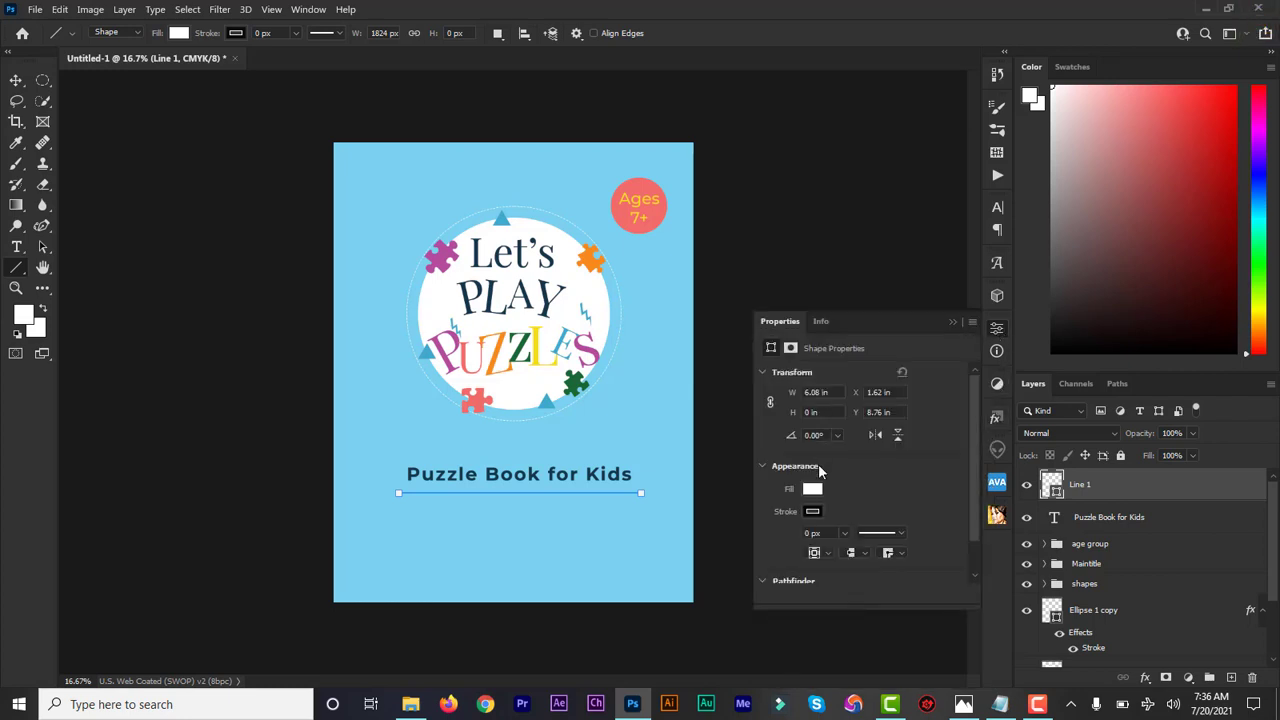
left_click(812, 513)
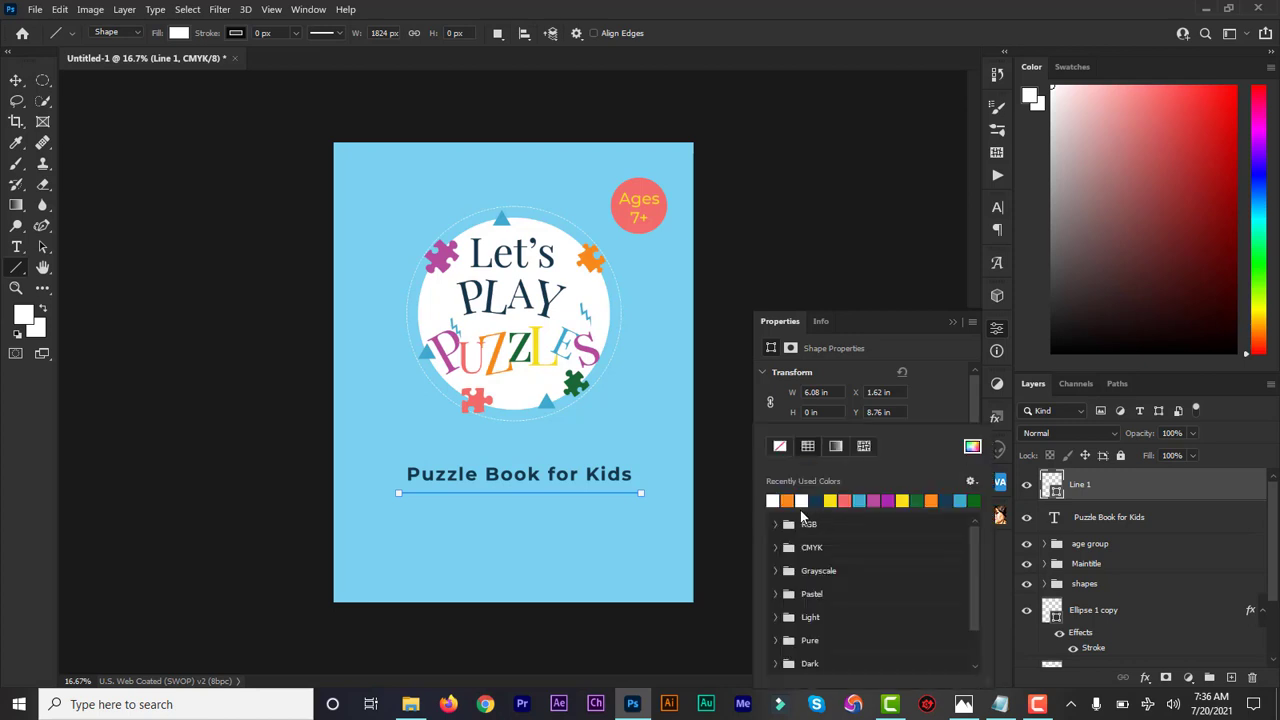
left_click(775, 501)
left_click(970, 404)
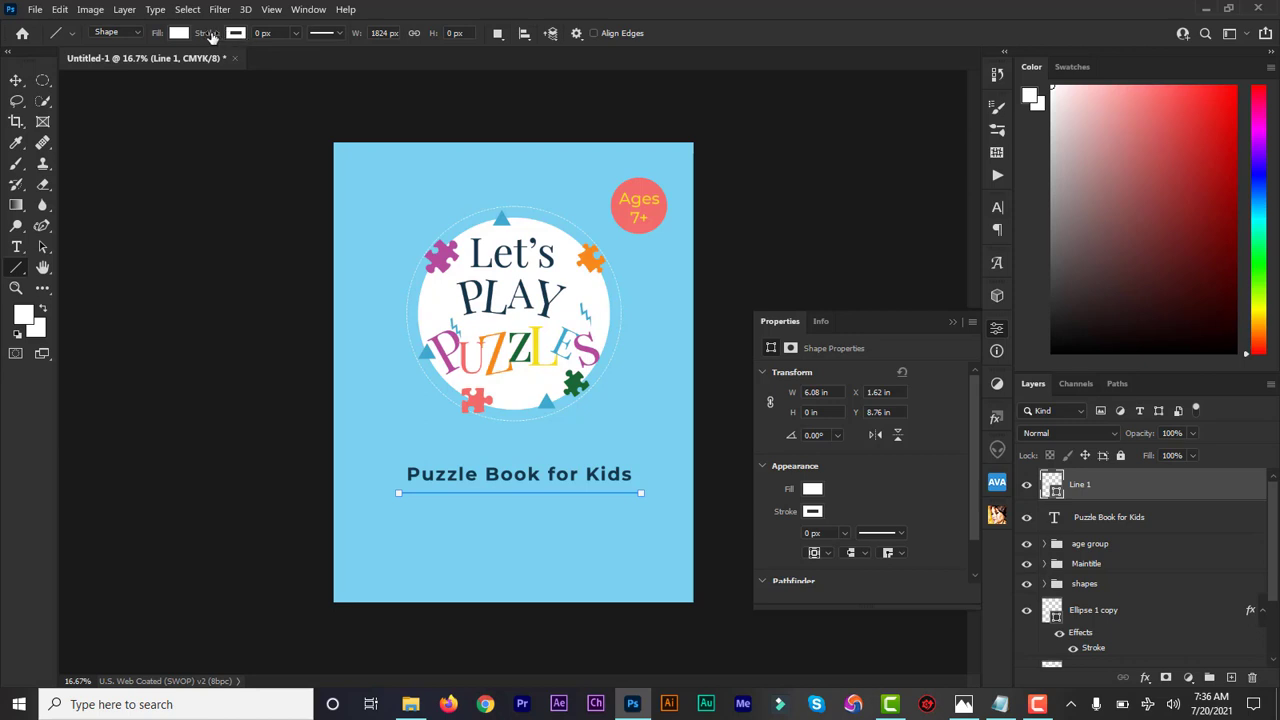
left_click_drag(218, 35, 232, 37)
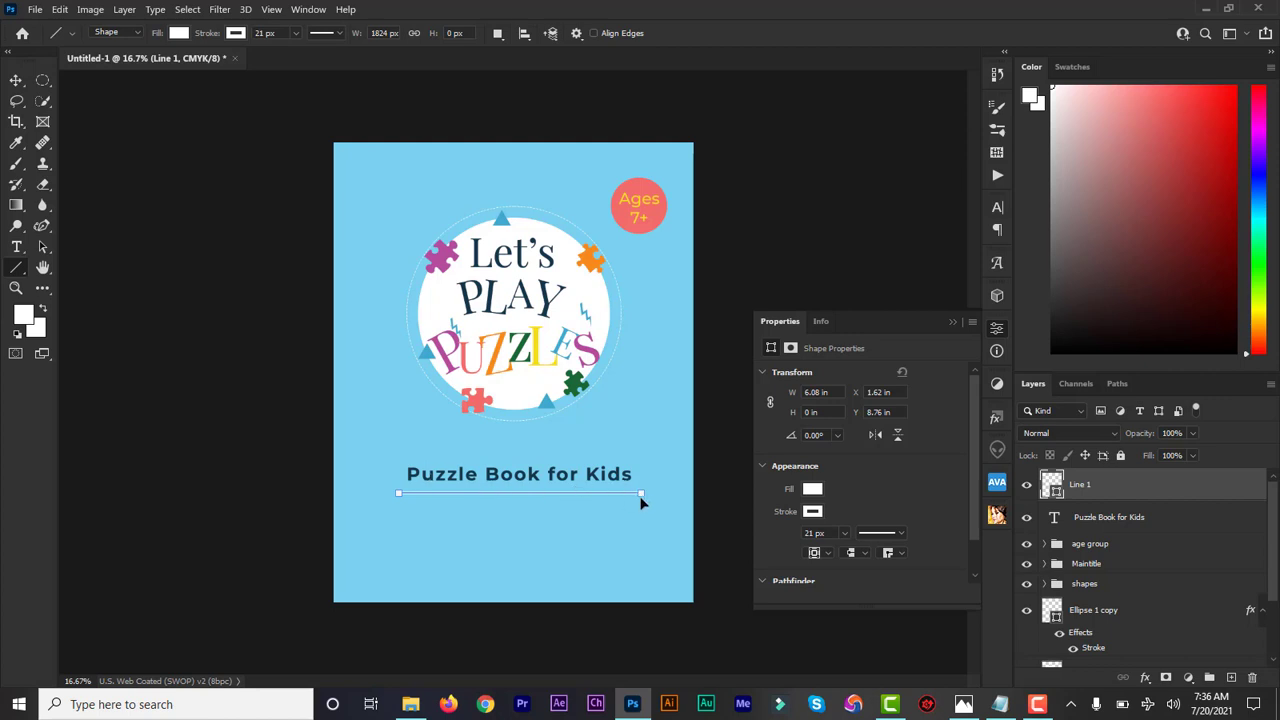
- Check the line deselected, then reselect the Line 1 layer and thin its stroke to 11 px
left_click(15, 80)
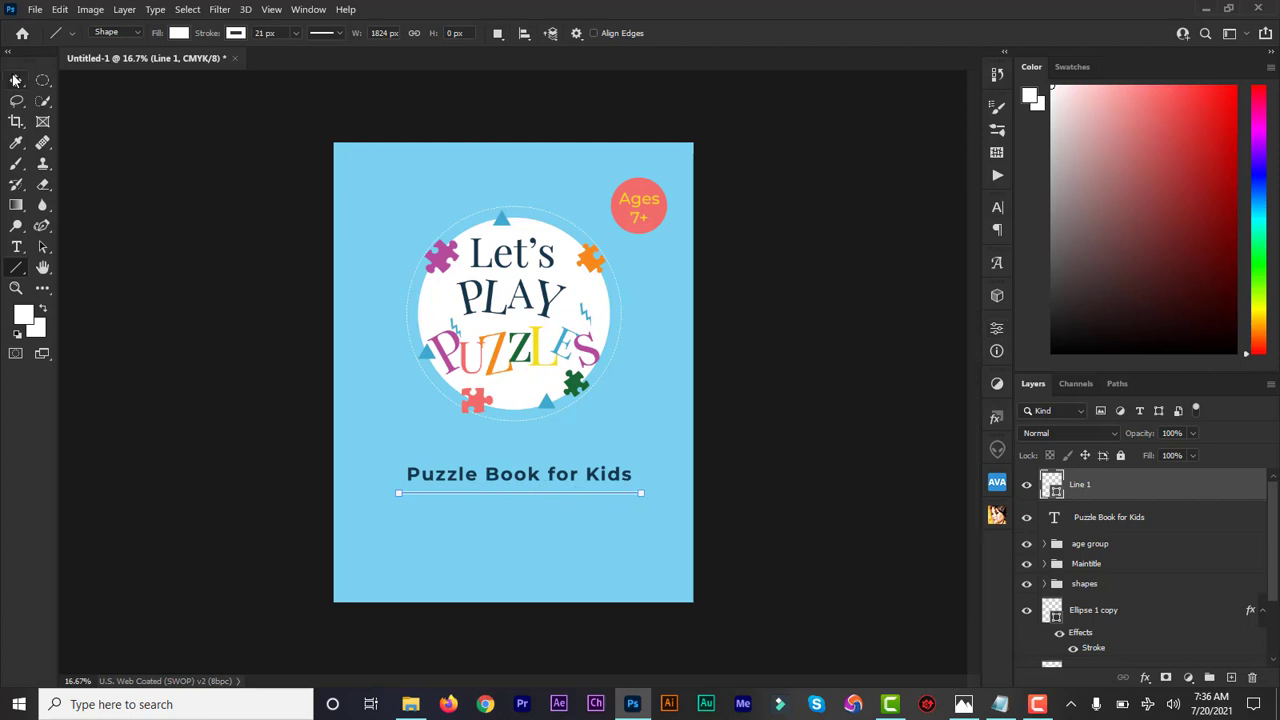
left_click(563, 544)
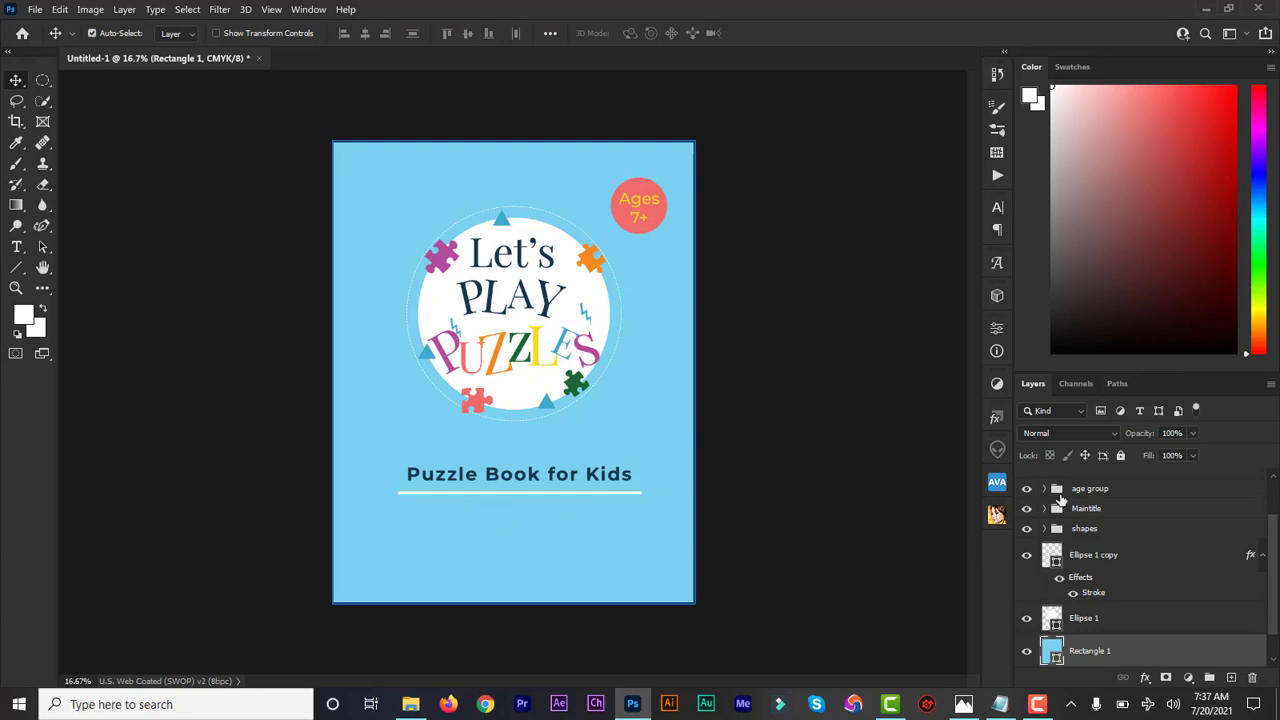
scroll(1155, 510, "up", 2)
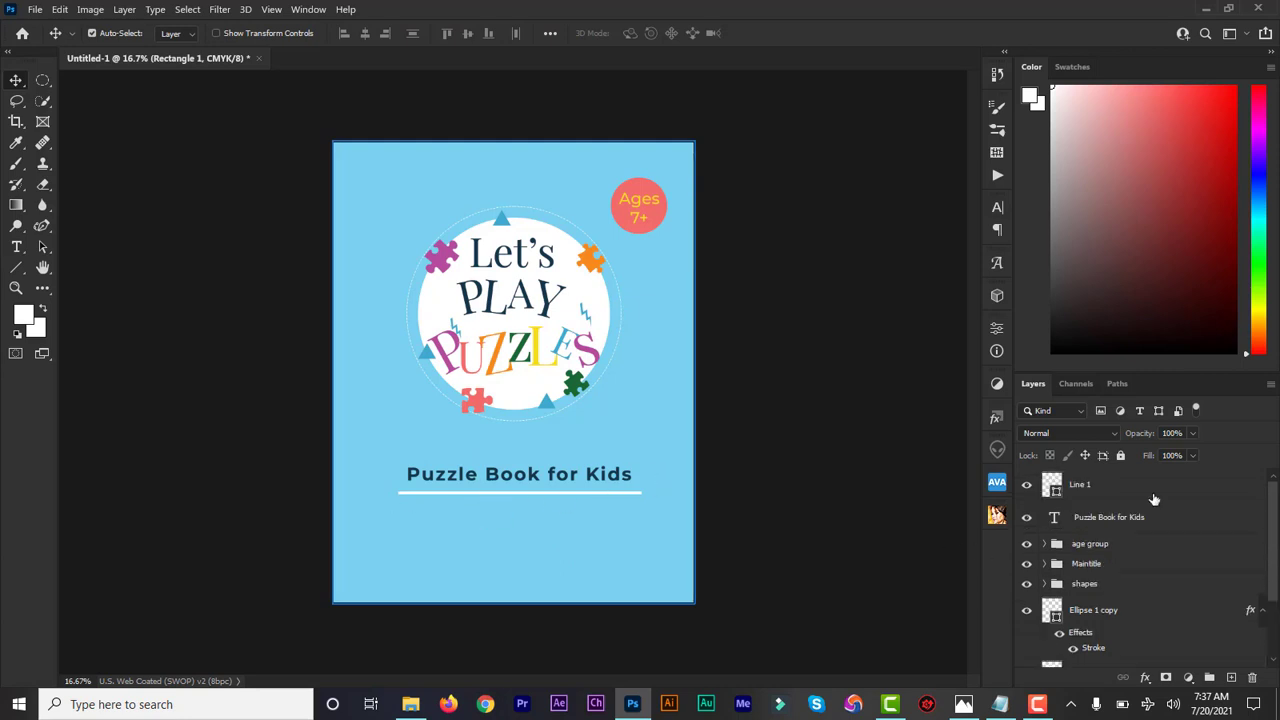
left_click(1076, 489)
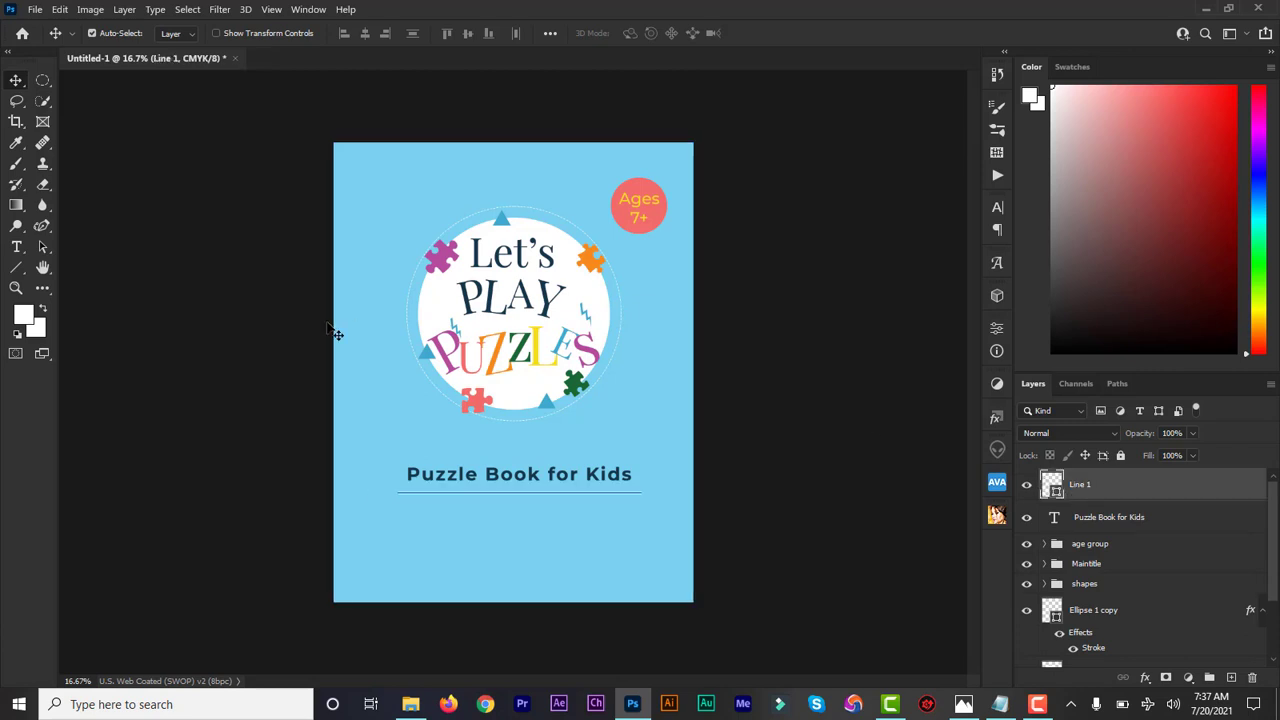
left_click(17, 268)
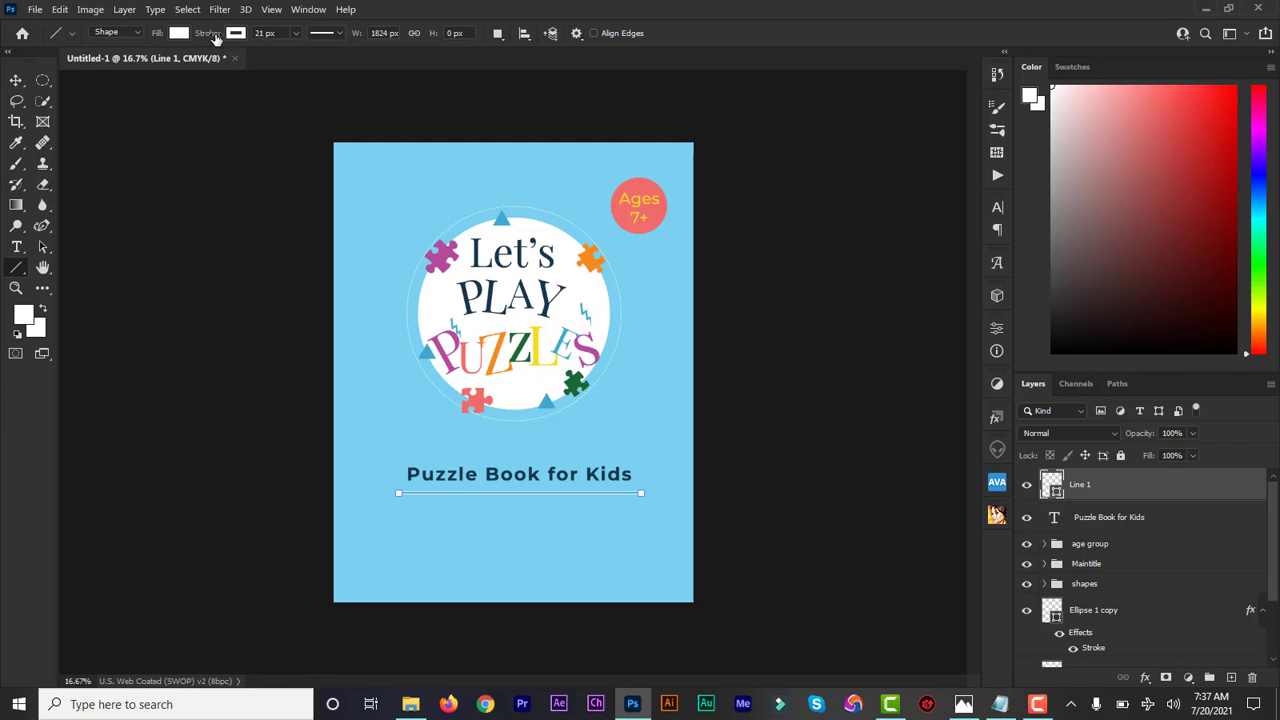
left_click_drag(214, 38, 208, 38)
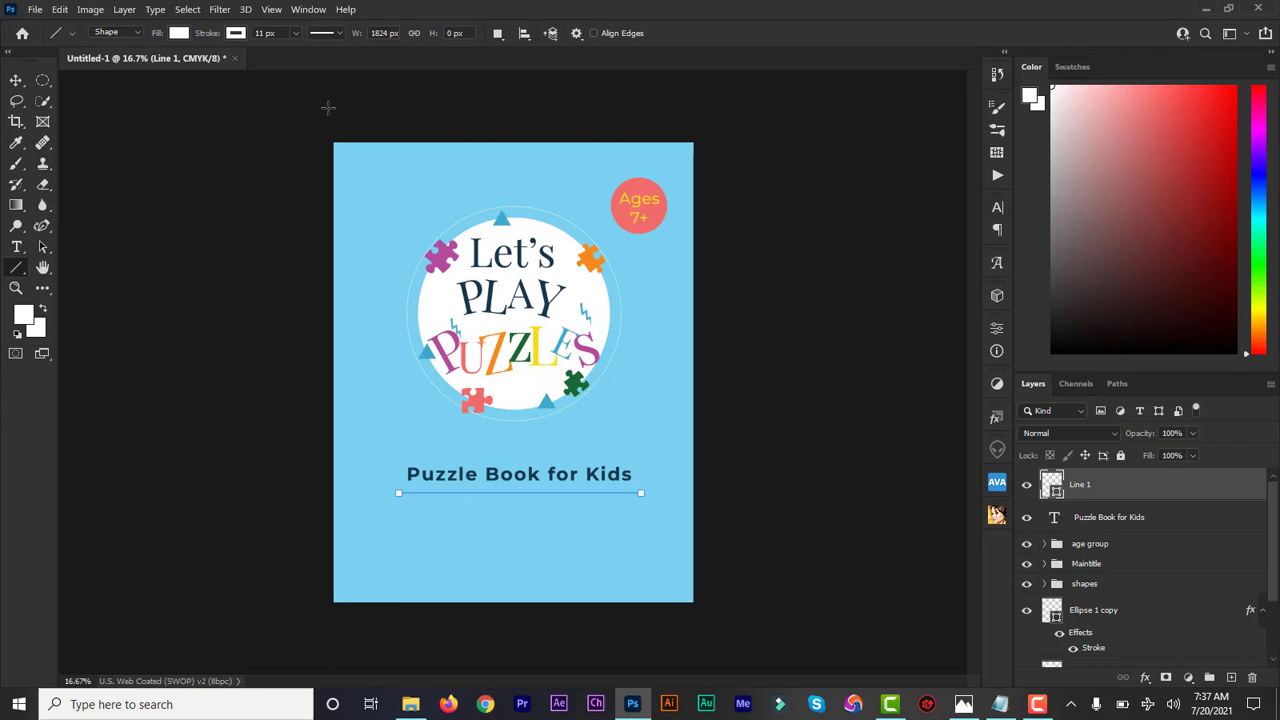
- Enlarge the Puzzle Book for Kids subtitle to 39 pt
right_click(19, 270)
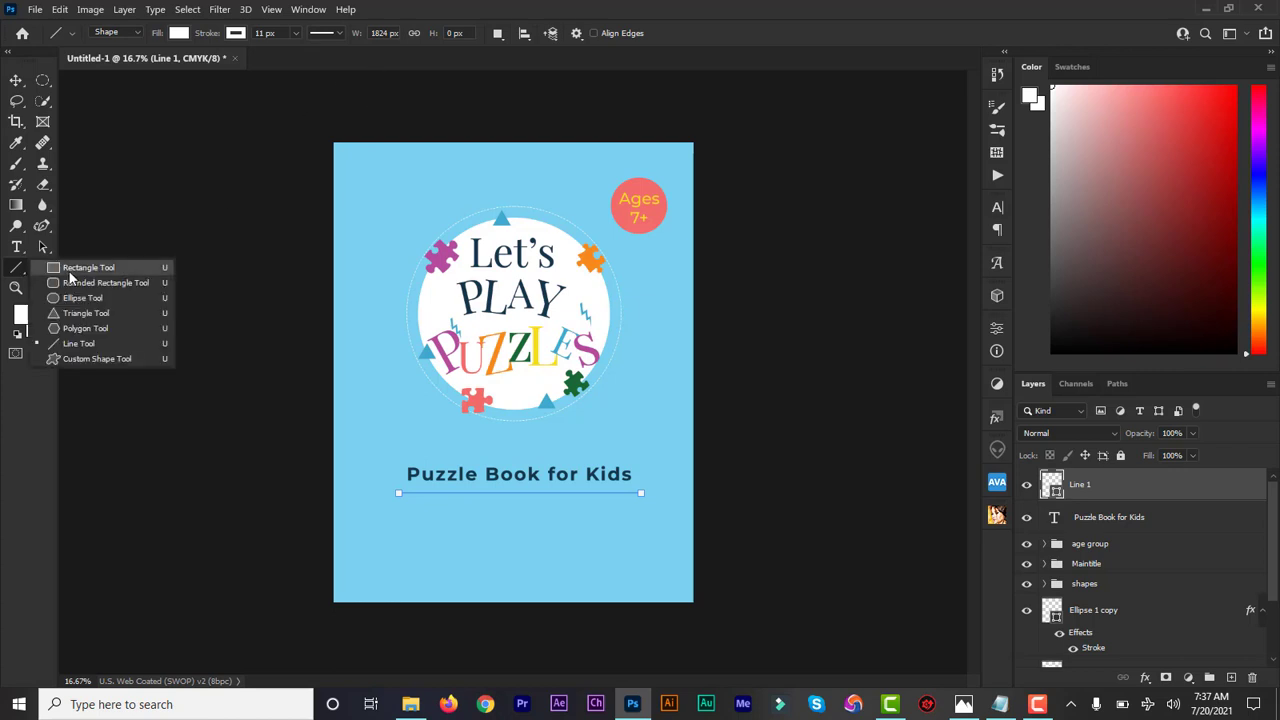
left_click(72, 266)
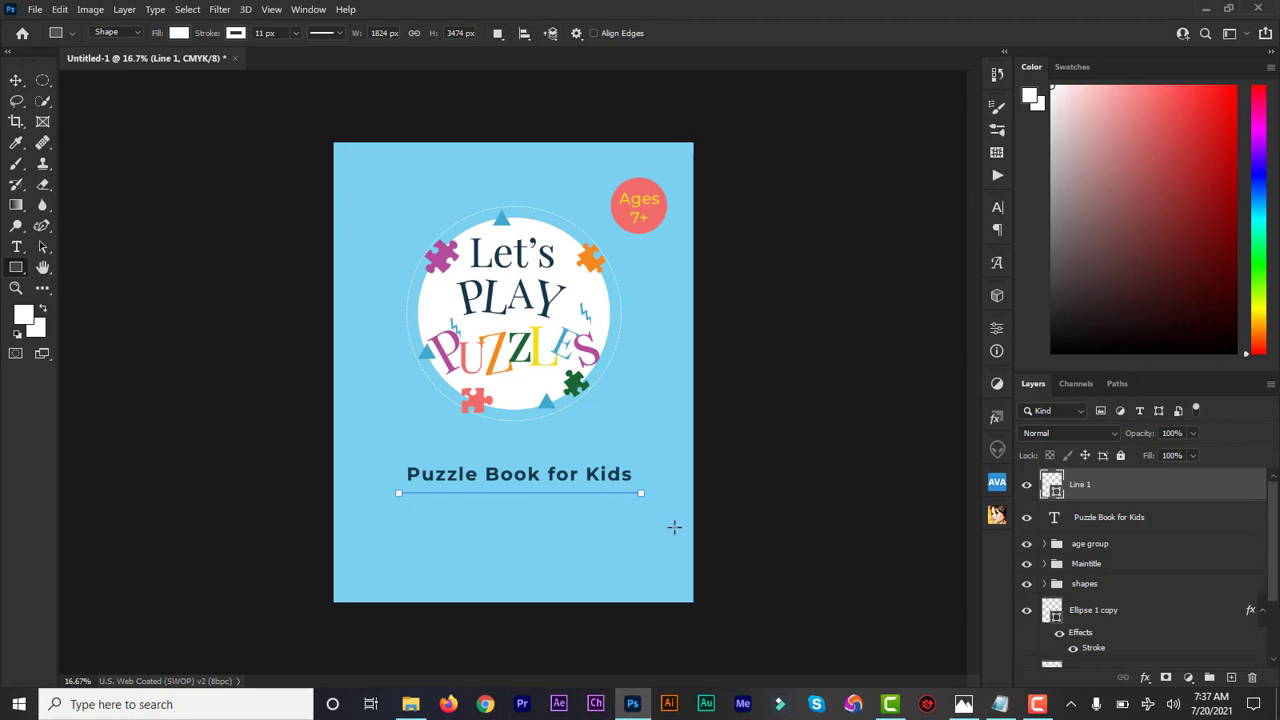
left_click(1110, 517)
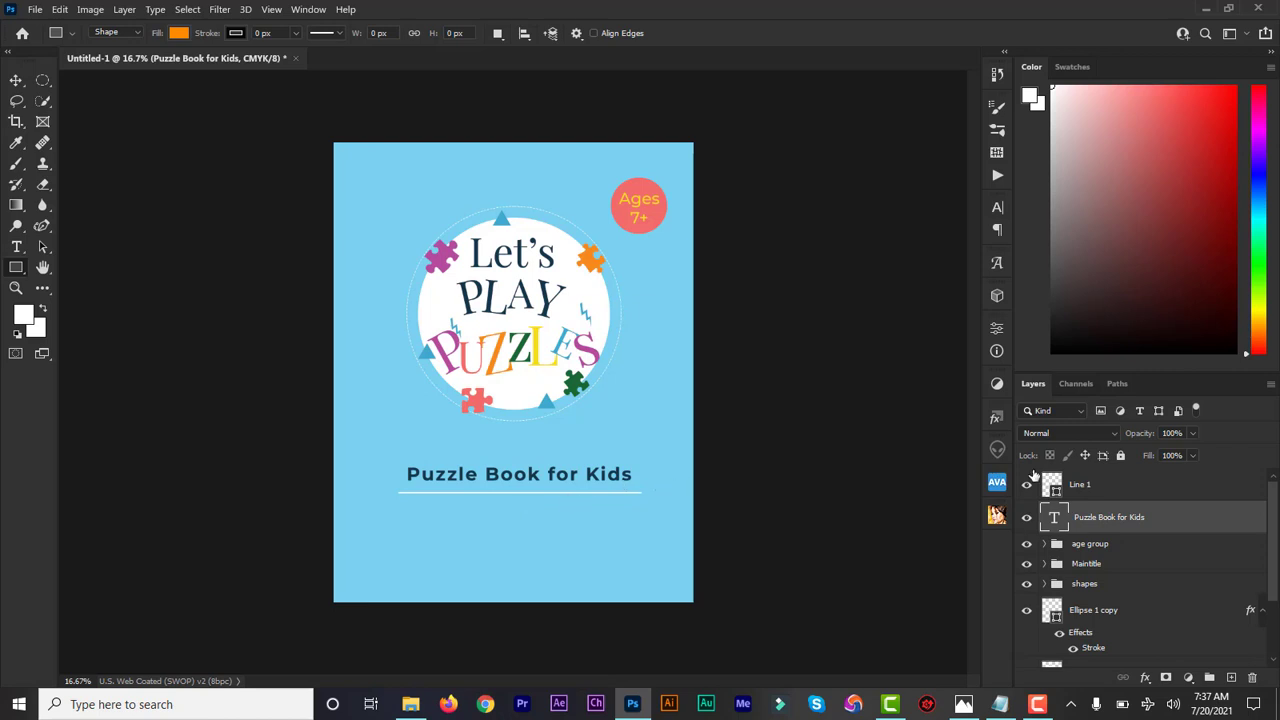
left_click(1080, 485)
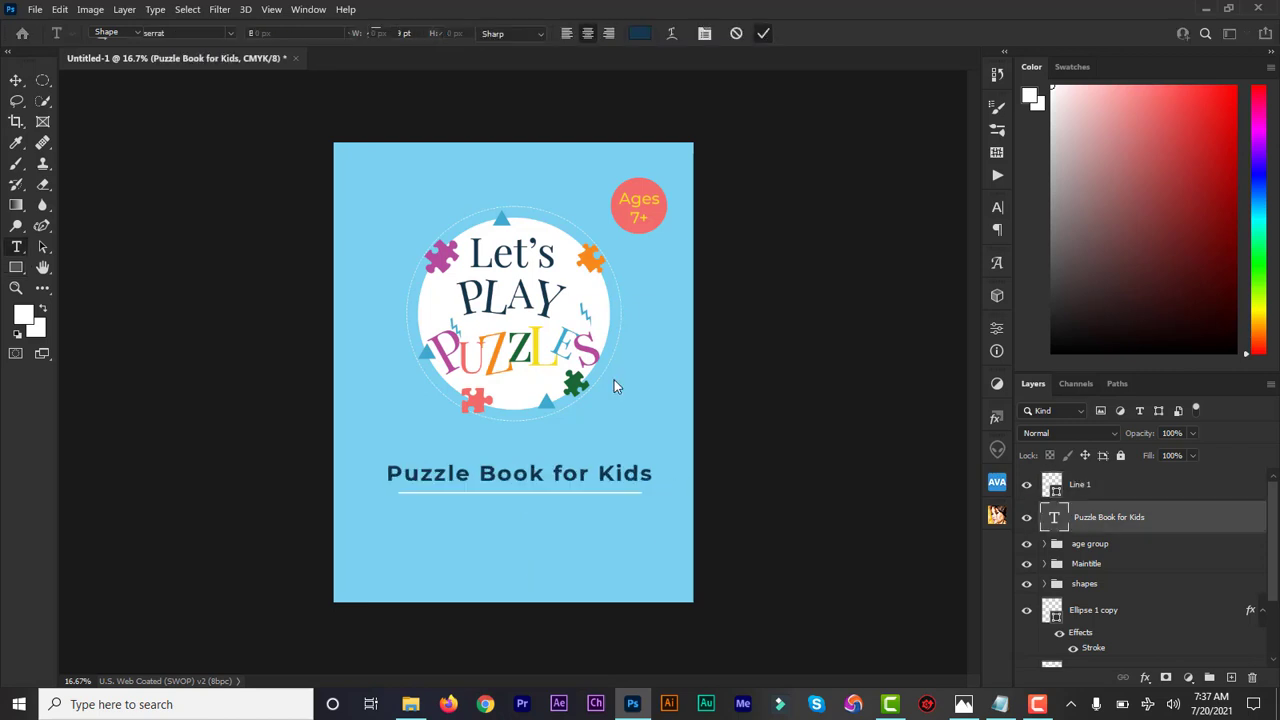
left_click(614, 381)
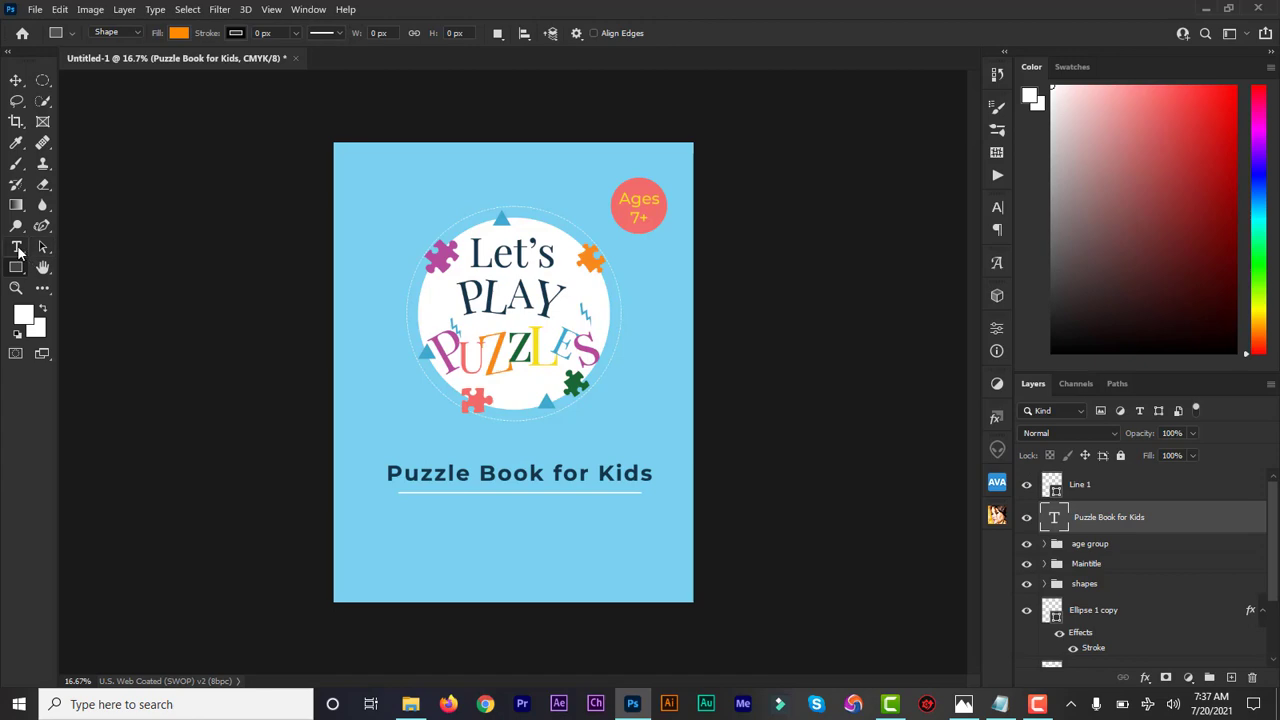
- Add a text layer below the white line and paste in Mazes, Puzzles, Word Games and More!, copied from the design information file in Notepad
left_click(17, 248)
left_click(425, 518)
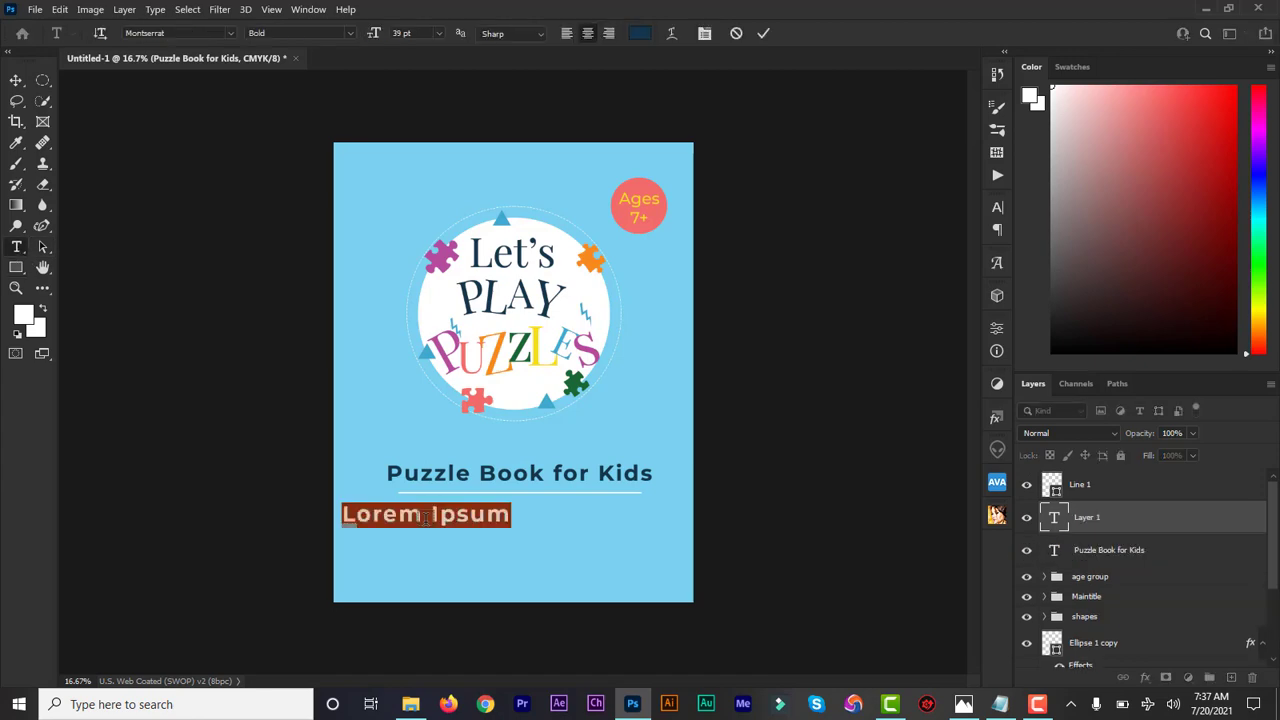
left_click(1002, 706)
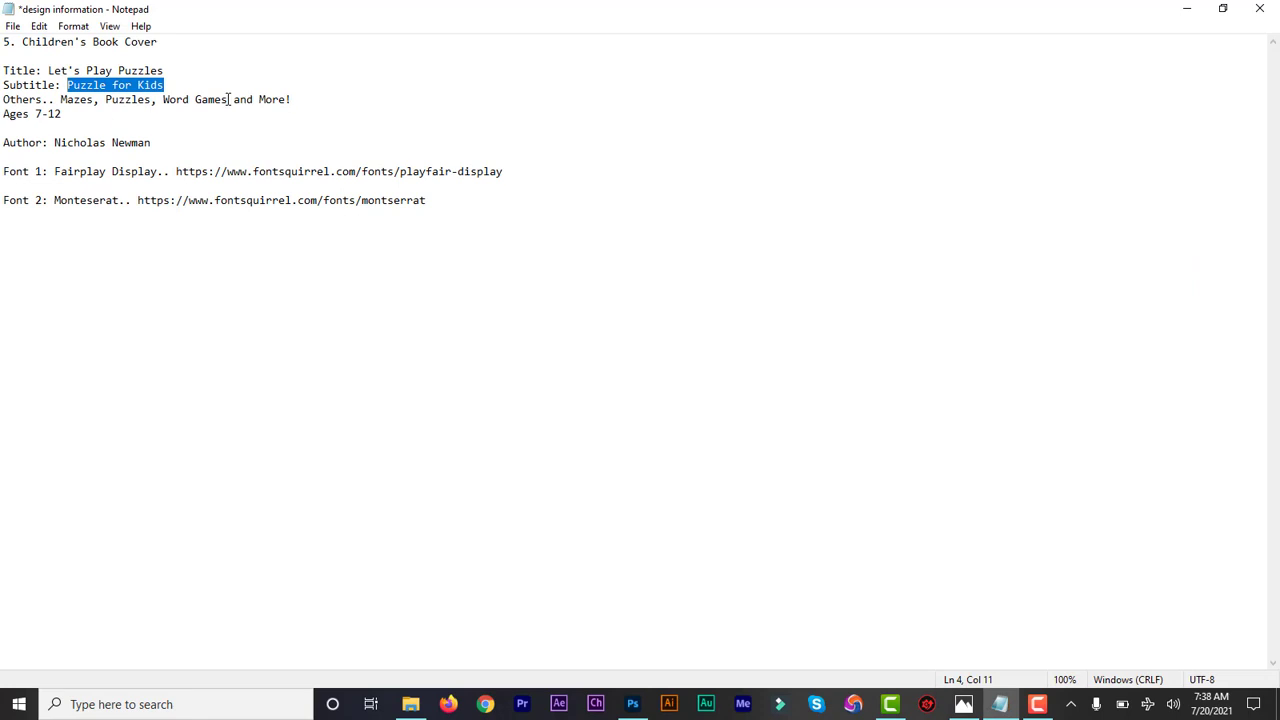
left_click_drag(300, 99, 61, 104)
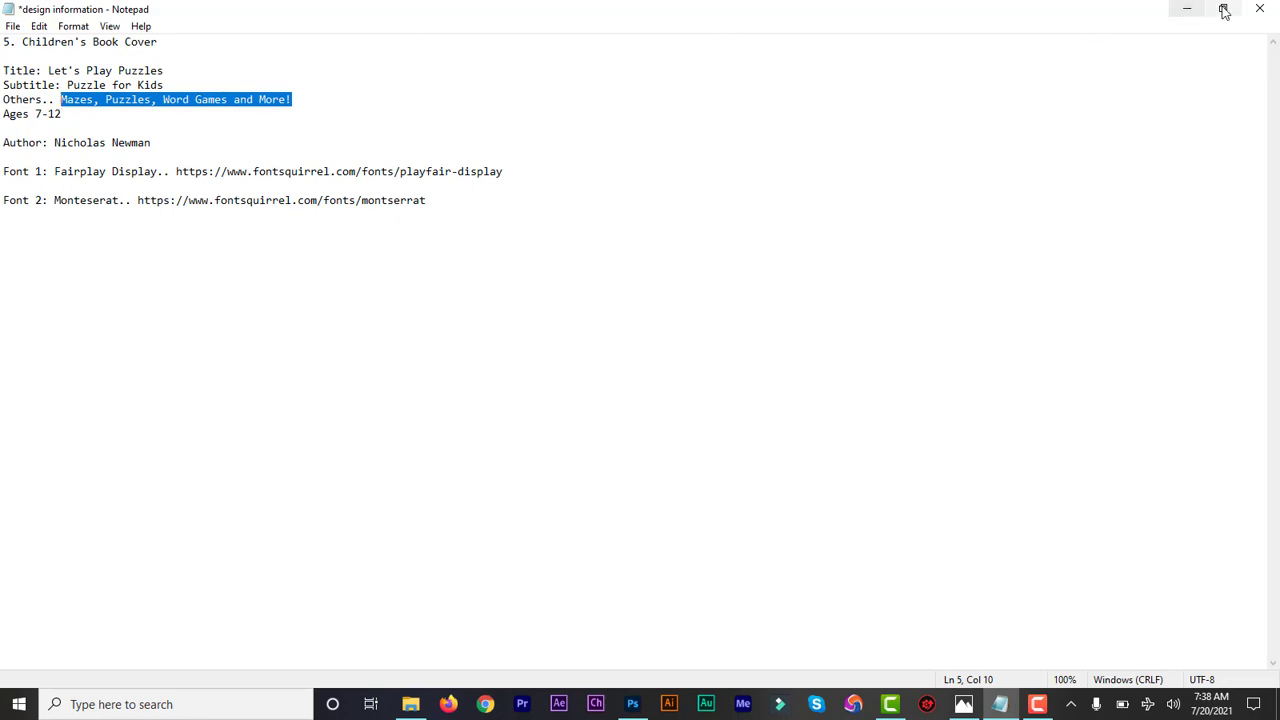
left_click(1187, 9)
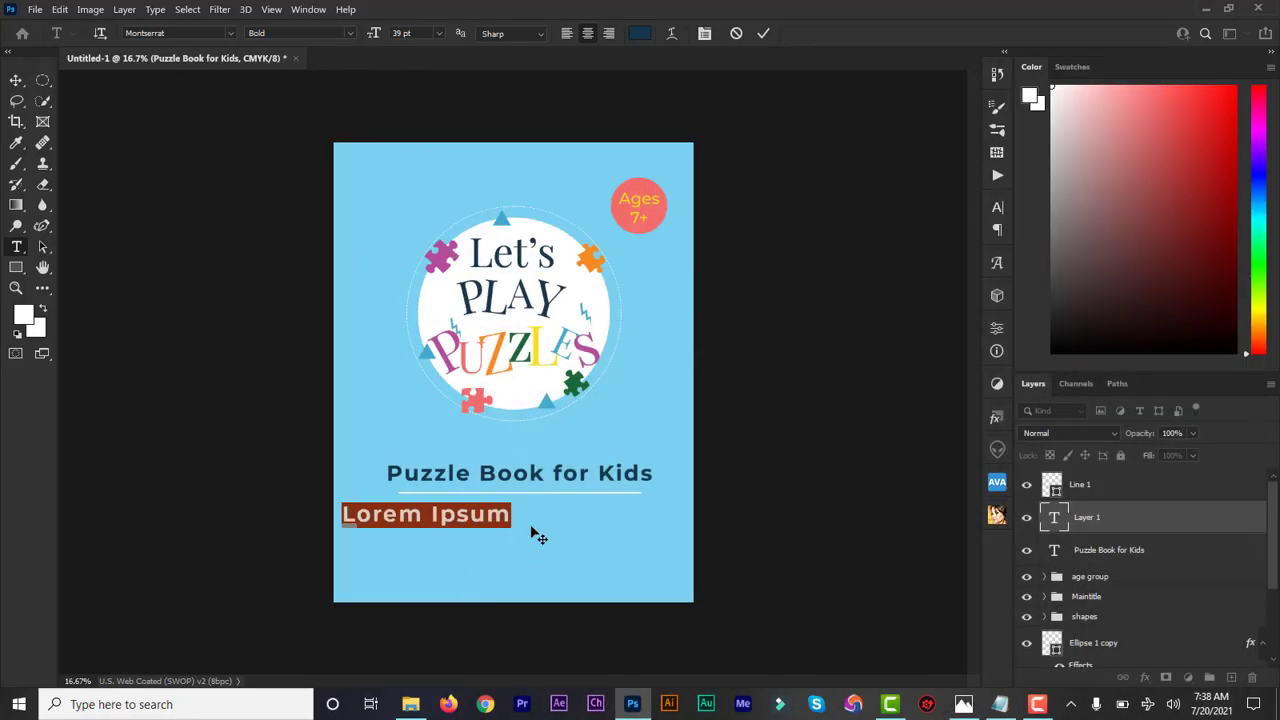
key("ctrl+v")
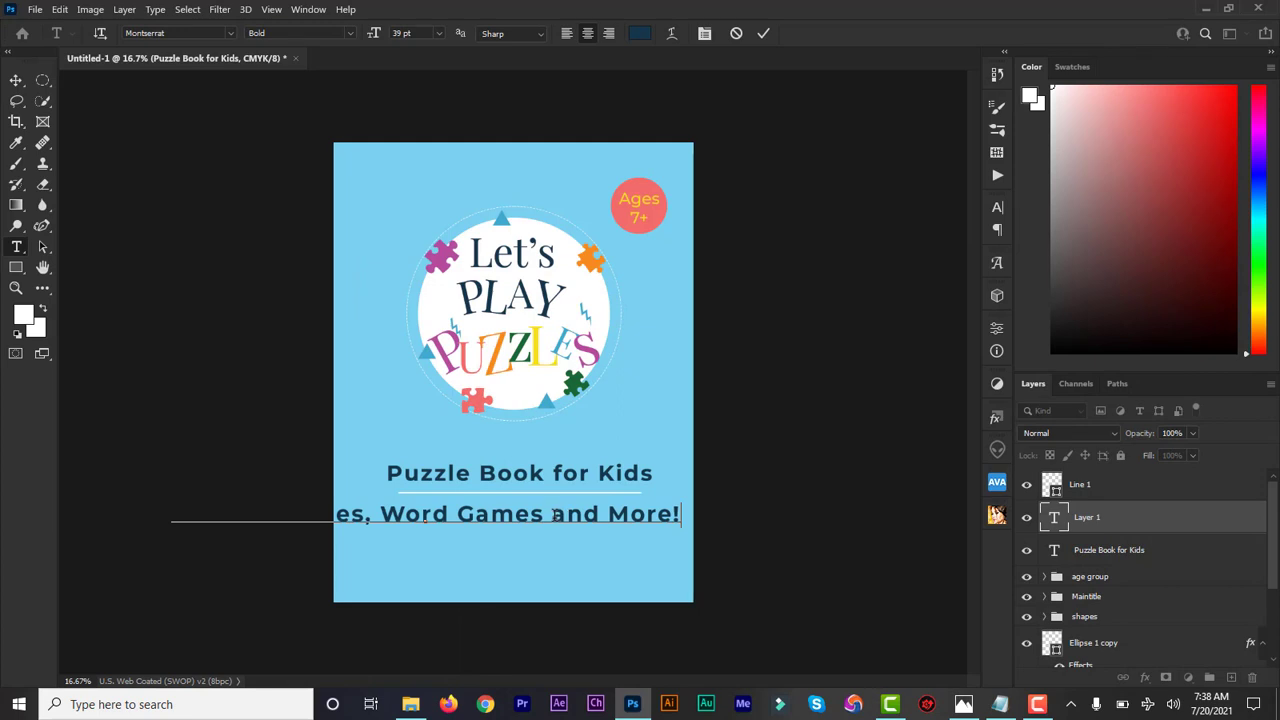
- Break the tagline onto a second line before "and More!" and fit it below the white line at 24 pt
key("Return")
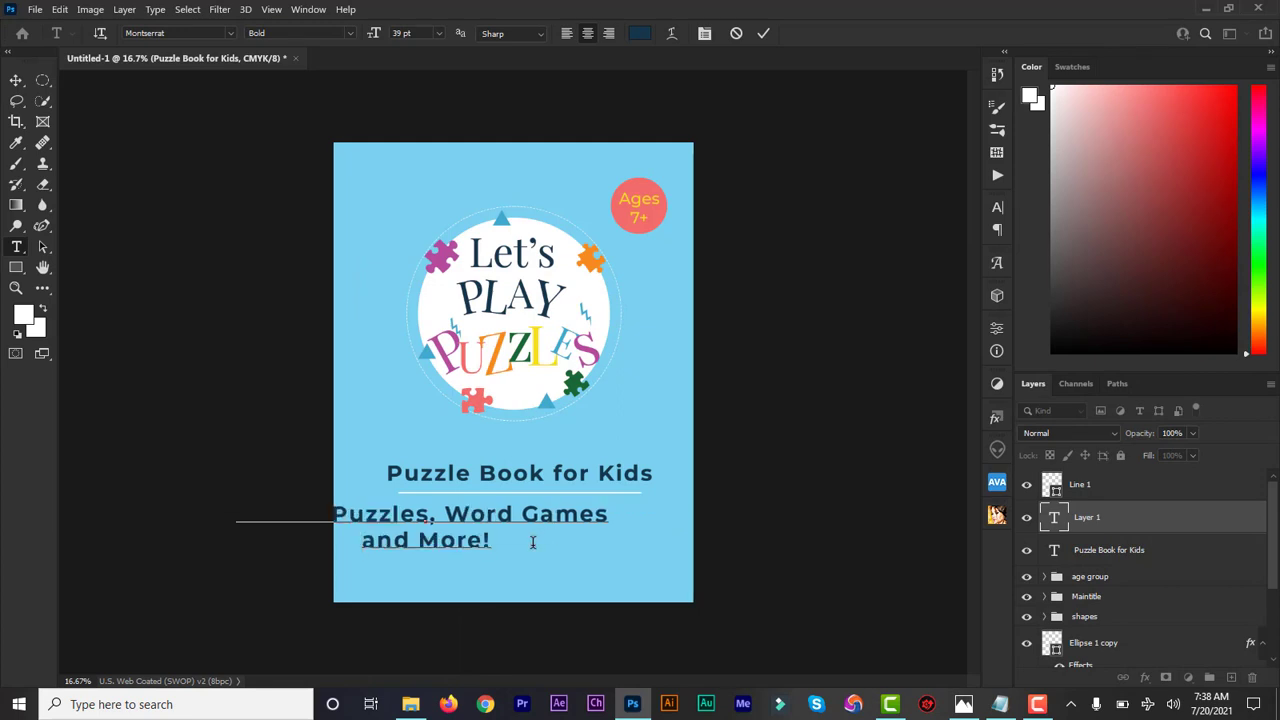
key("ctrl+a")
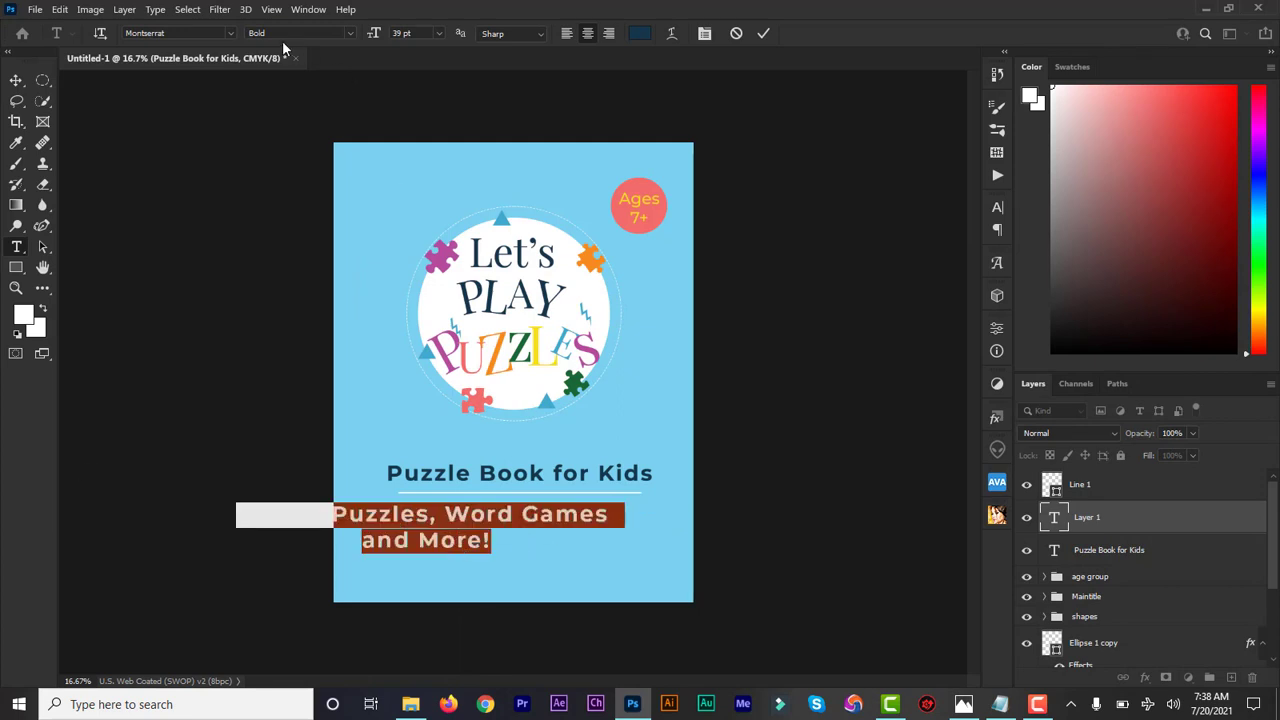
mouse_move(374, 34)
left_mouse_down()
mouse_move(356, 40)
mouse_move(370, 37)
left_mouse_up()
left_click_drag(557, 520, 655, 510)
key("ctrl+shift+period")
key("ctrl+shift+period")
key("ctrl+shift+period")
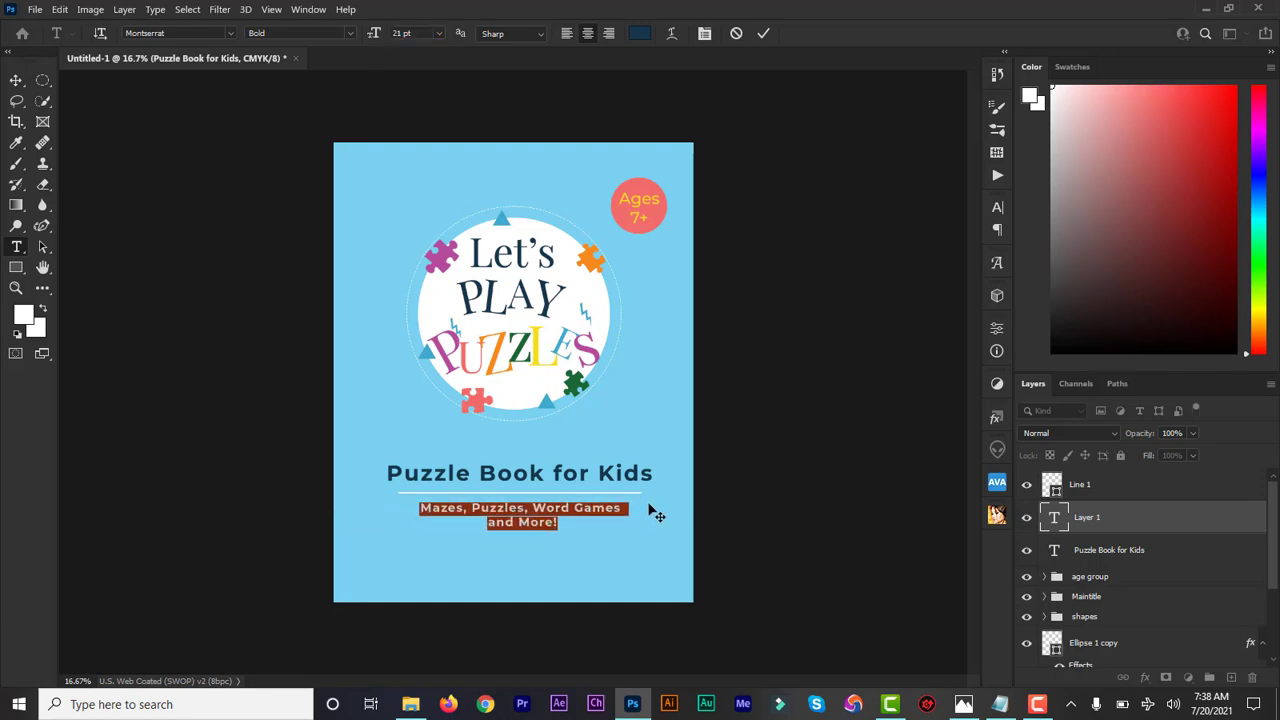
- Set the tagline in Playfair Display Medium at 25 pt and shift it slightly lower beneath the white line
left_click(178, 30)
type("p")
type("f")
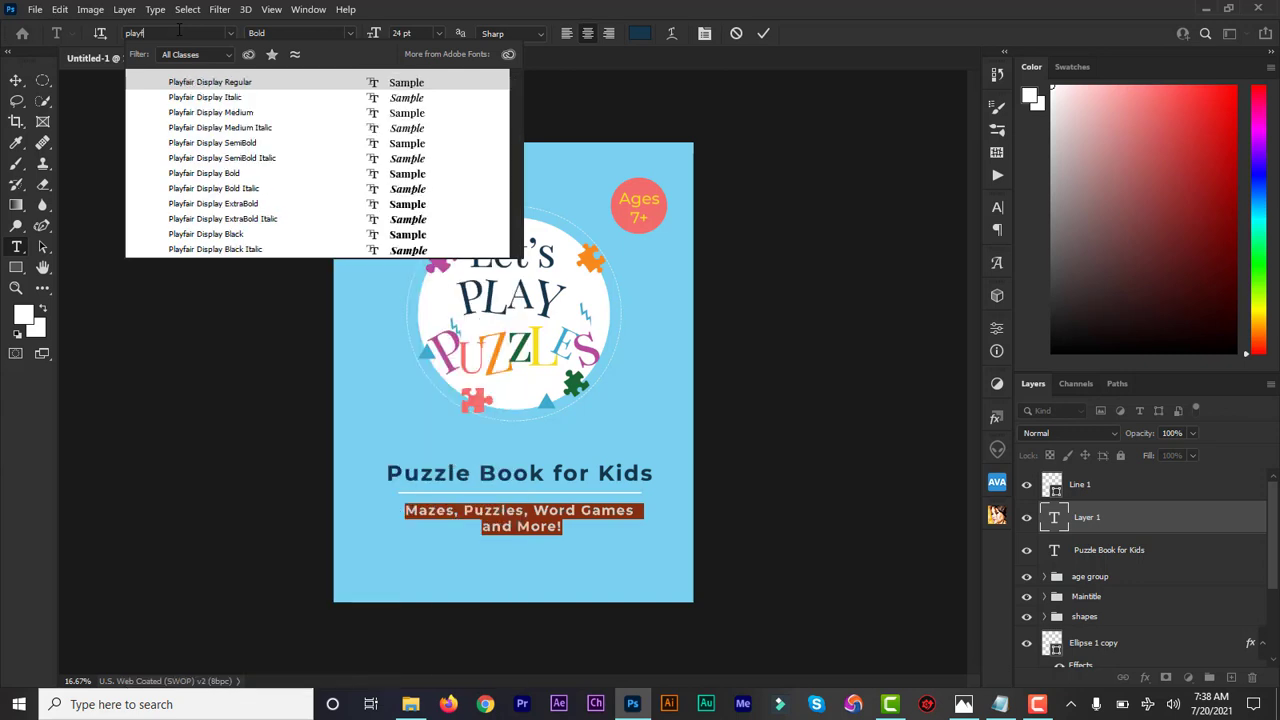
left_click(240, 114)
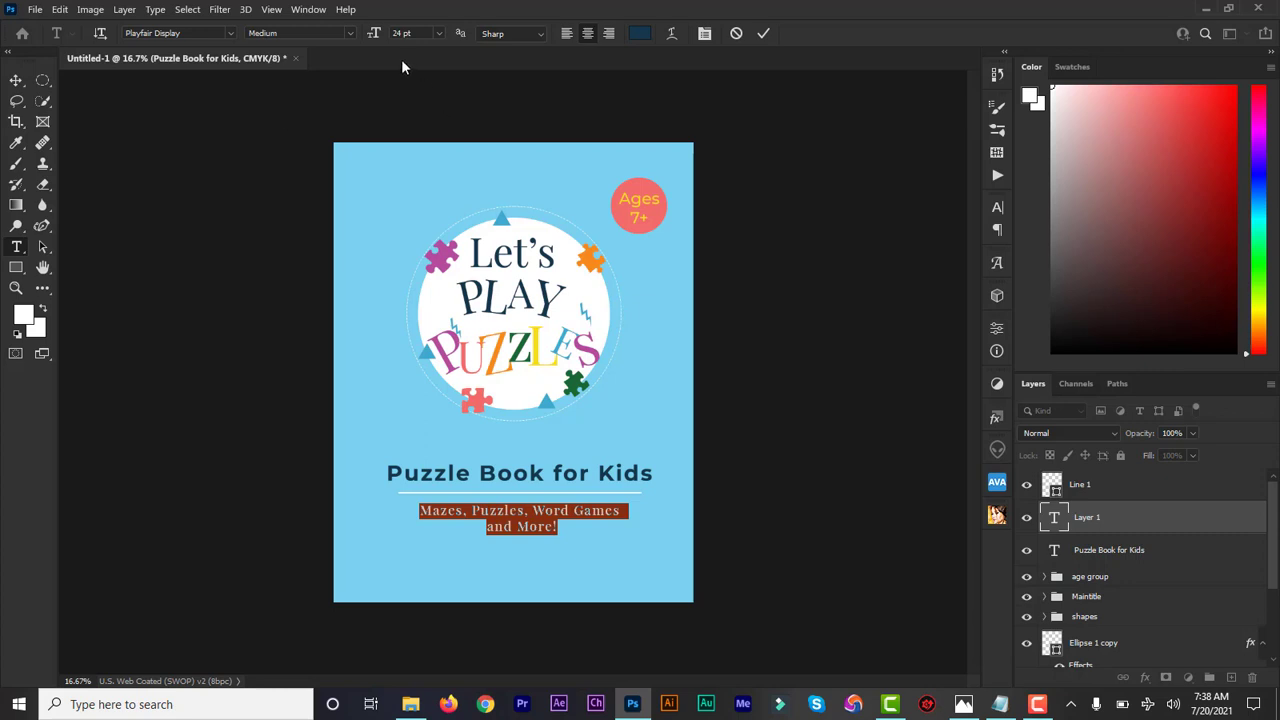
left_click_drag(374, 36, 380, 36)
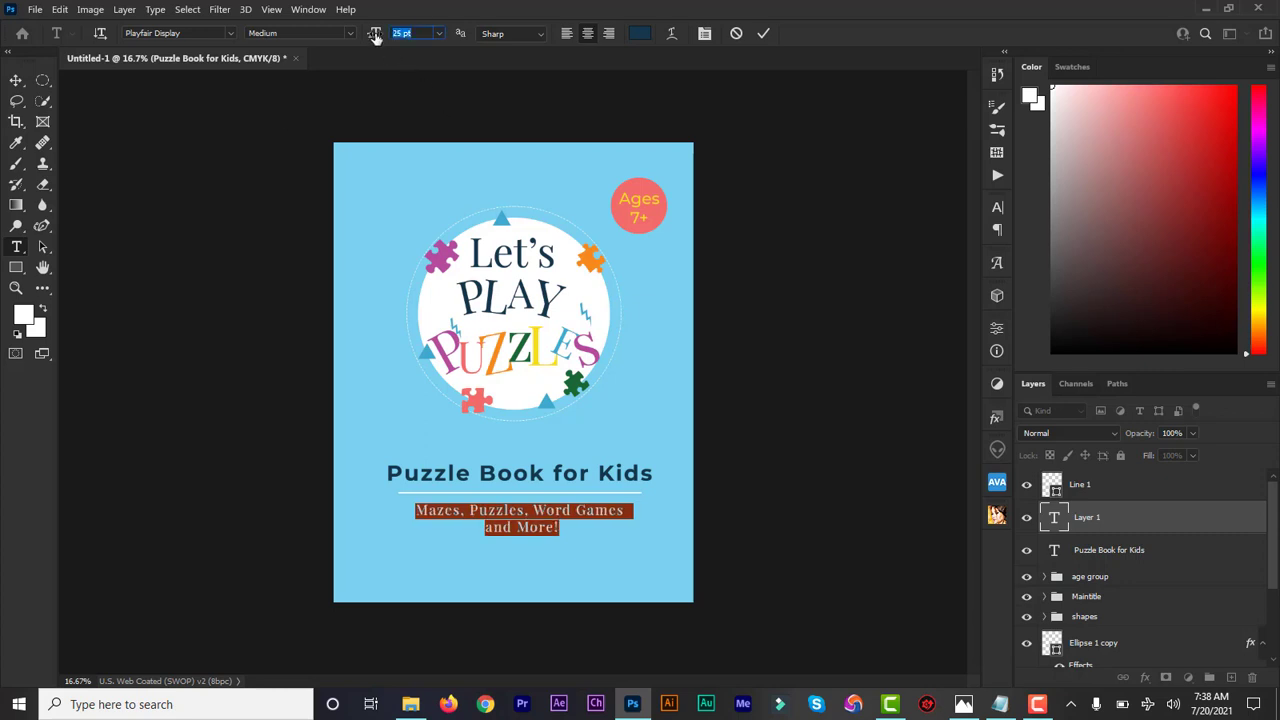
left_click(763, 35)
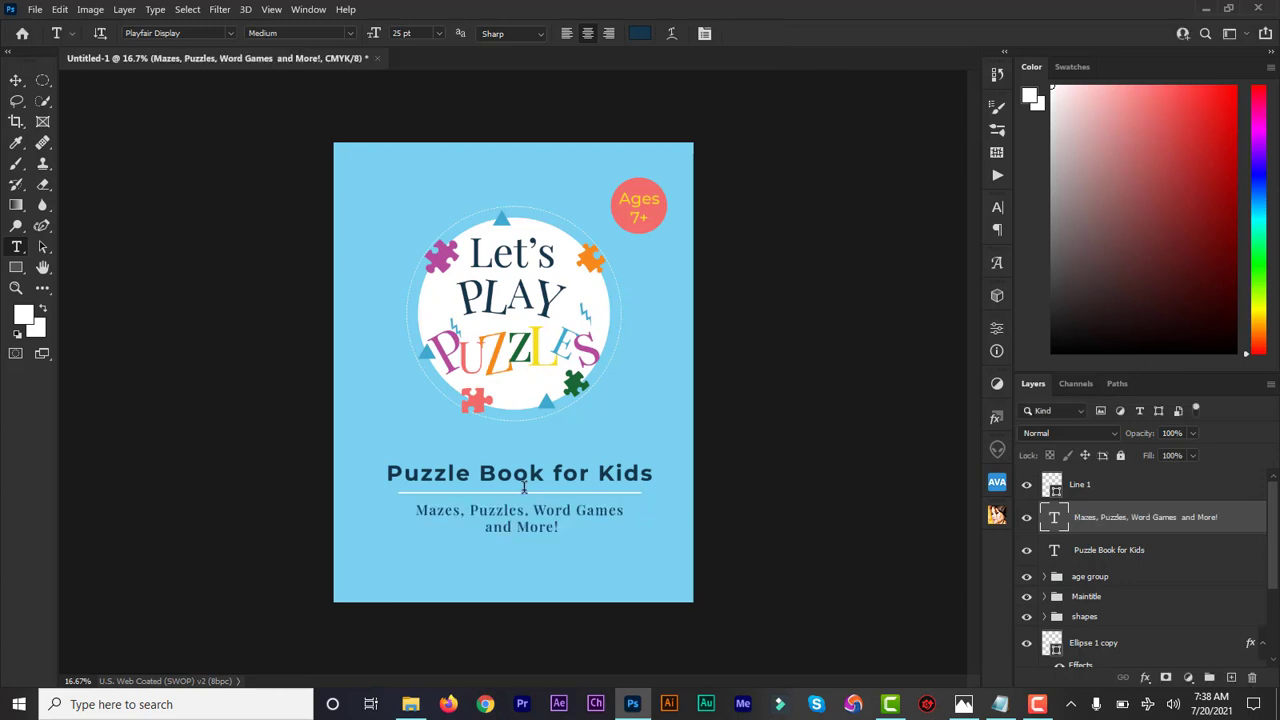
left_click(15, 80)
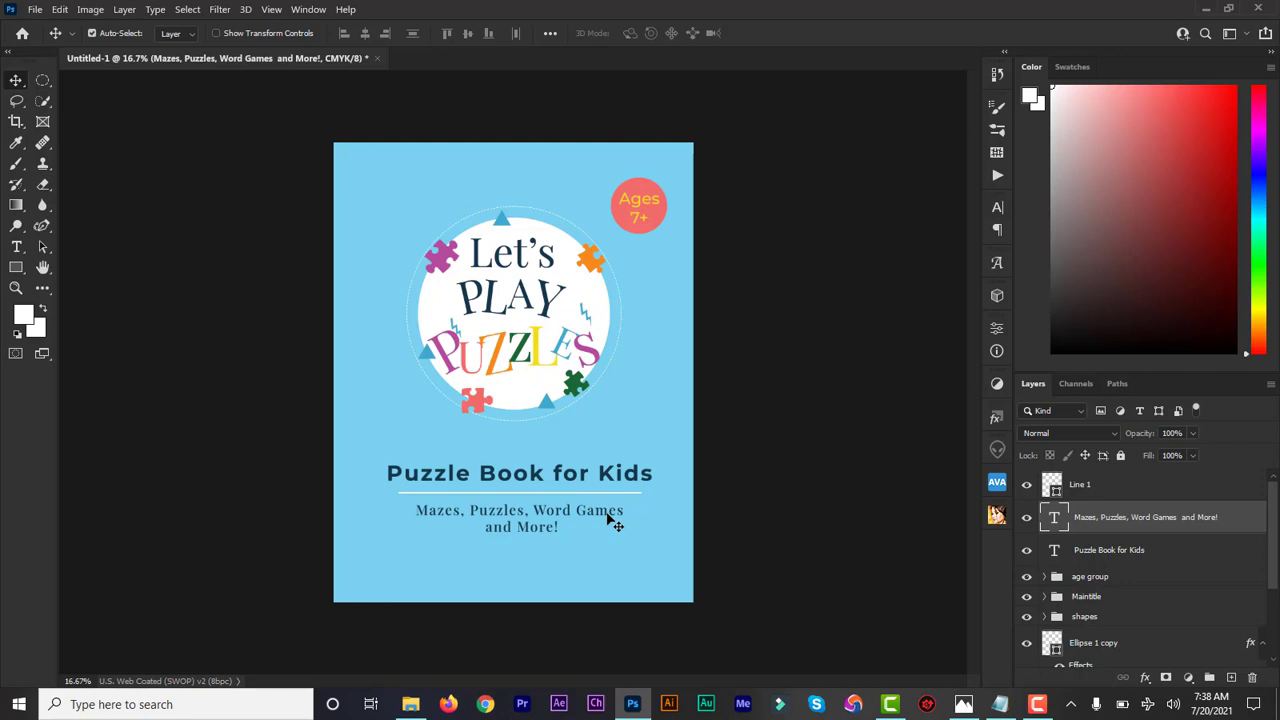
left_click_drag(608, 517, 608, 522)
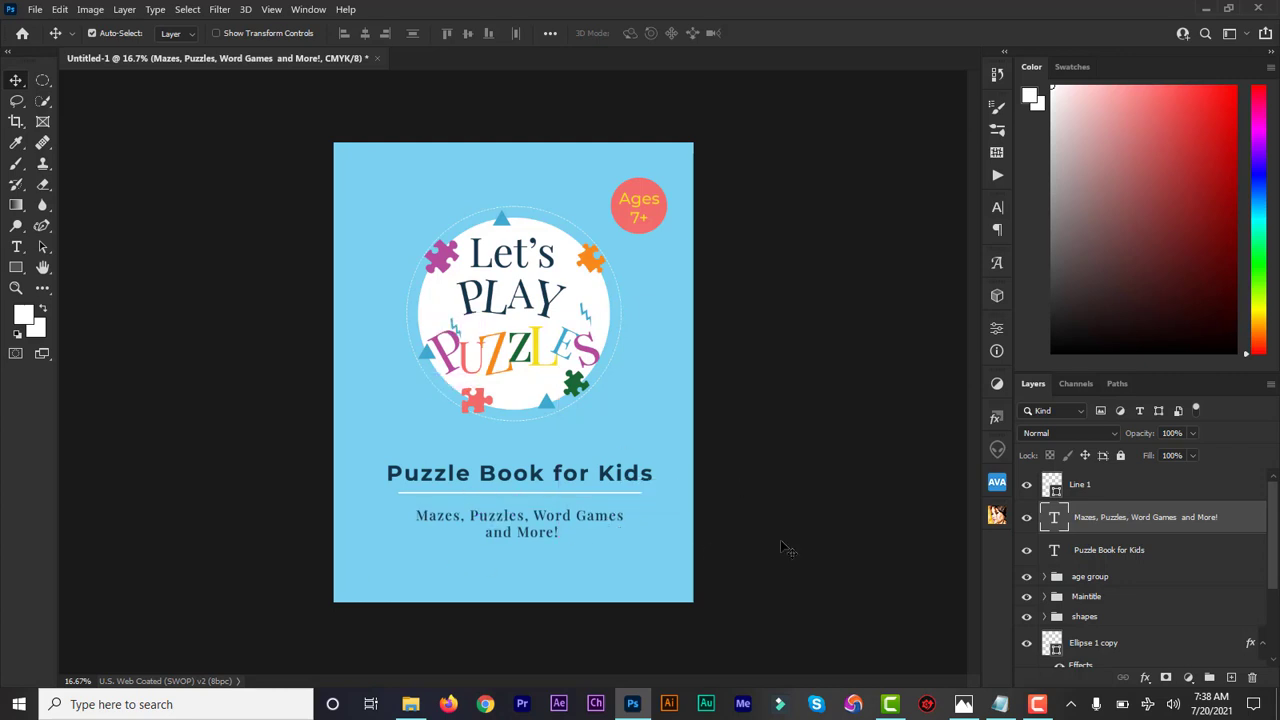
- Draw a full-width rectangle about 2712 x 390 px along the cover's bottom edge, layered above Line 1
left_click(1124, 490)
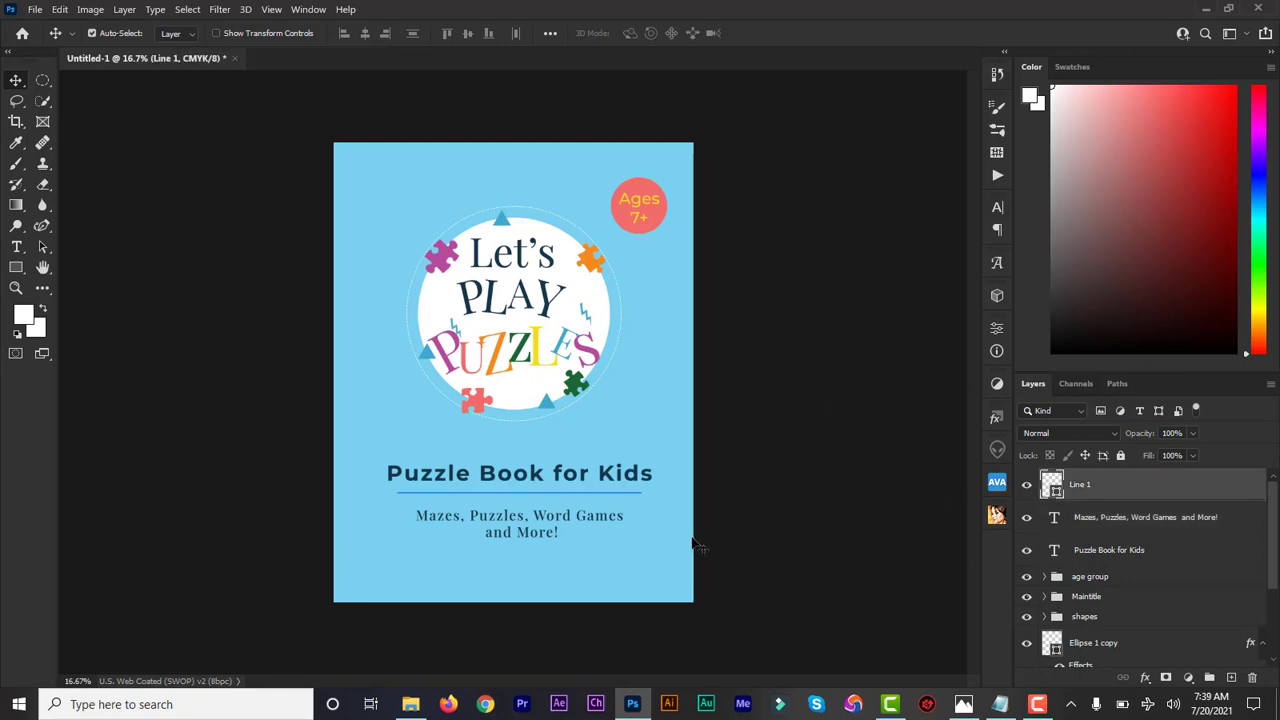
left_click(16, 268)
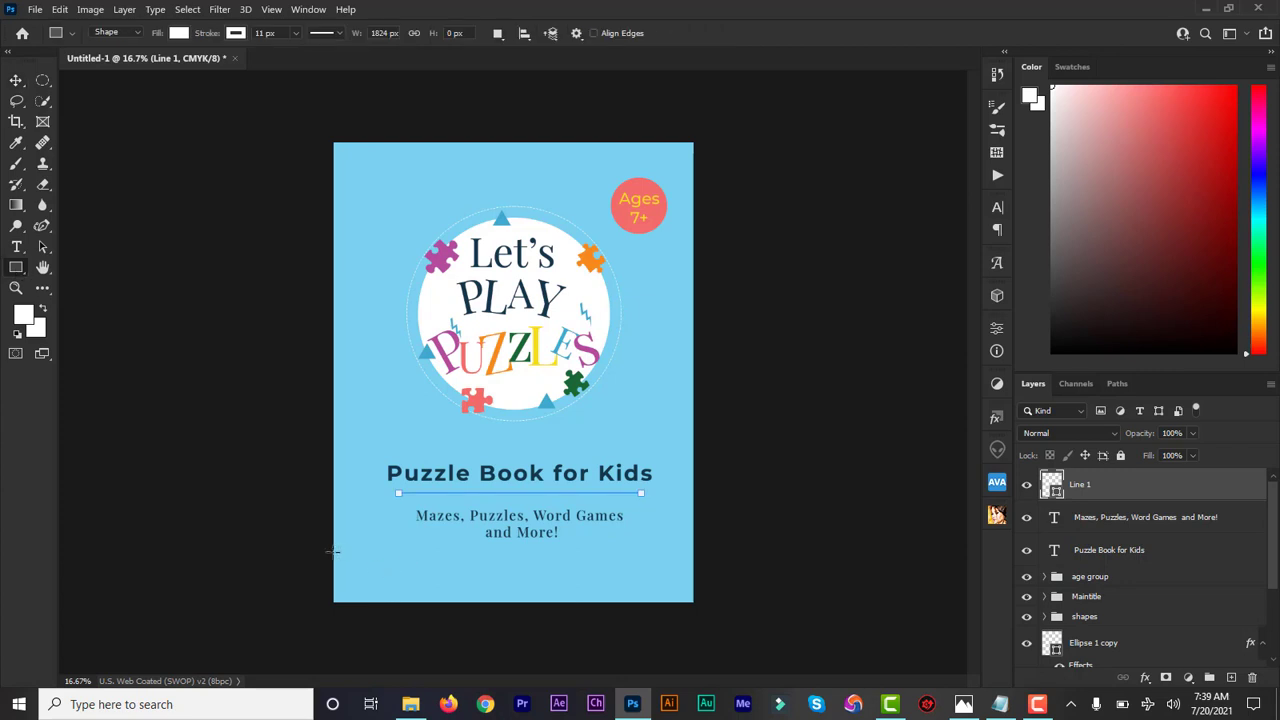
left_click_drag(333, 551, 694, 603)
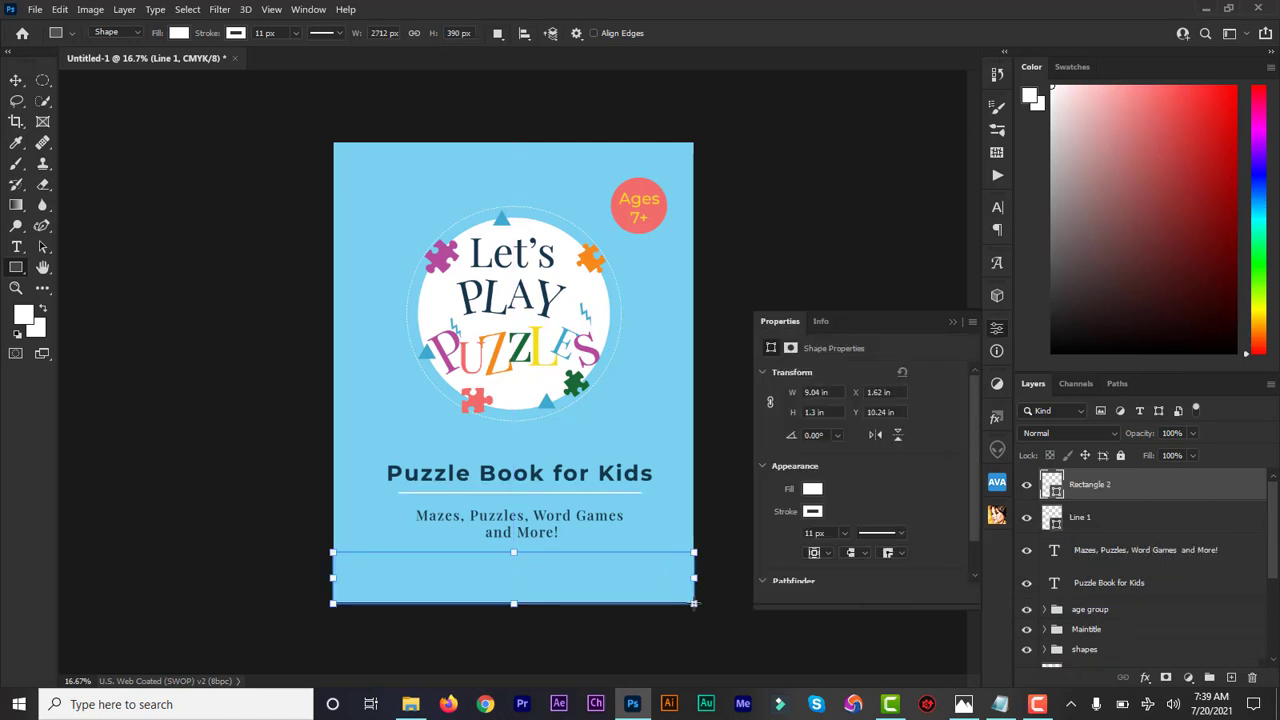
- Fill the bottom rectangle with the subtitle's dark blue, 13384c
double_click(1052, 484)
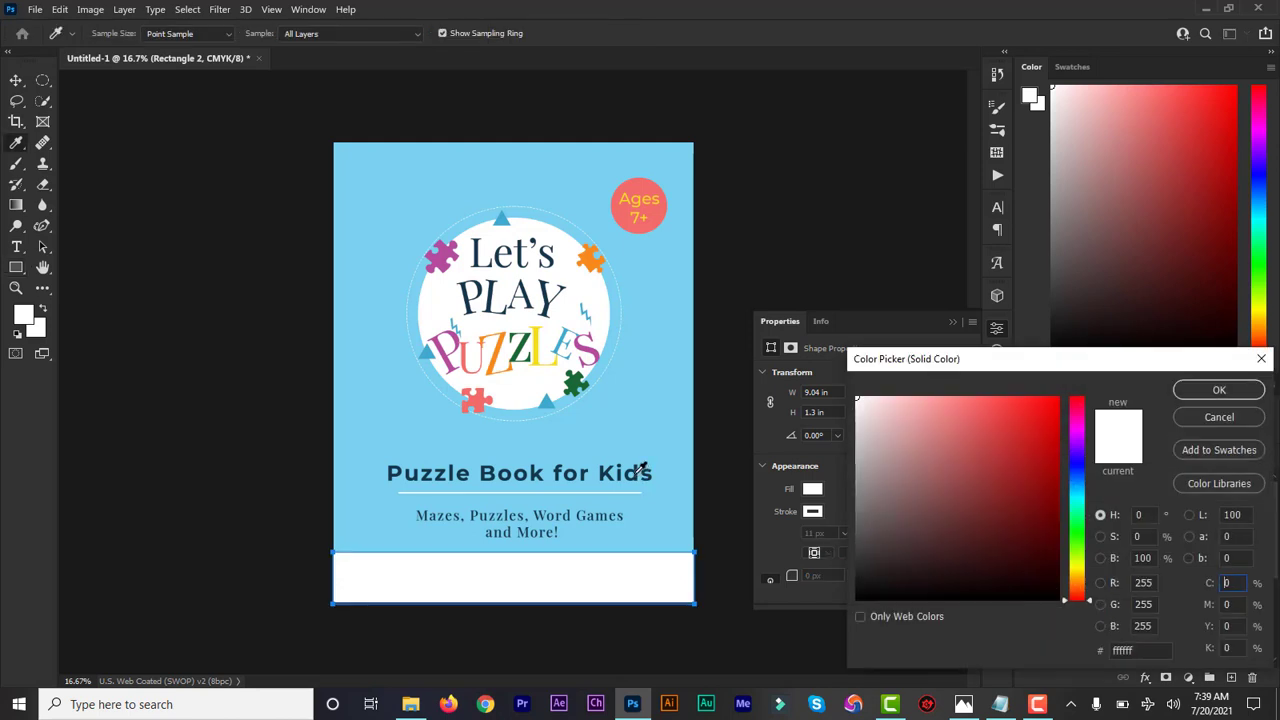
left_click(637, 475)
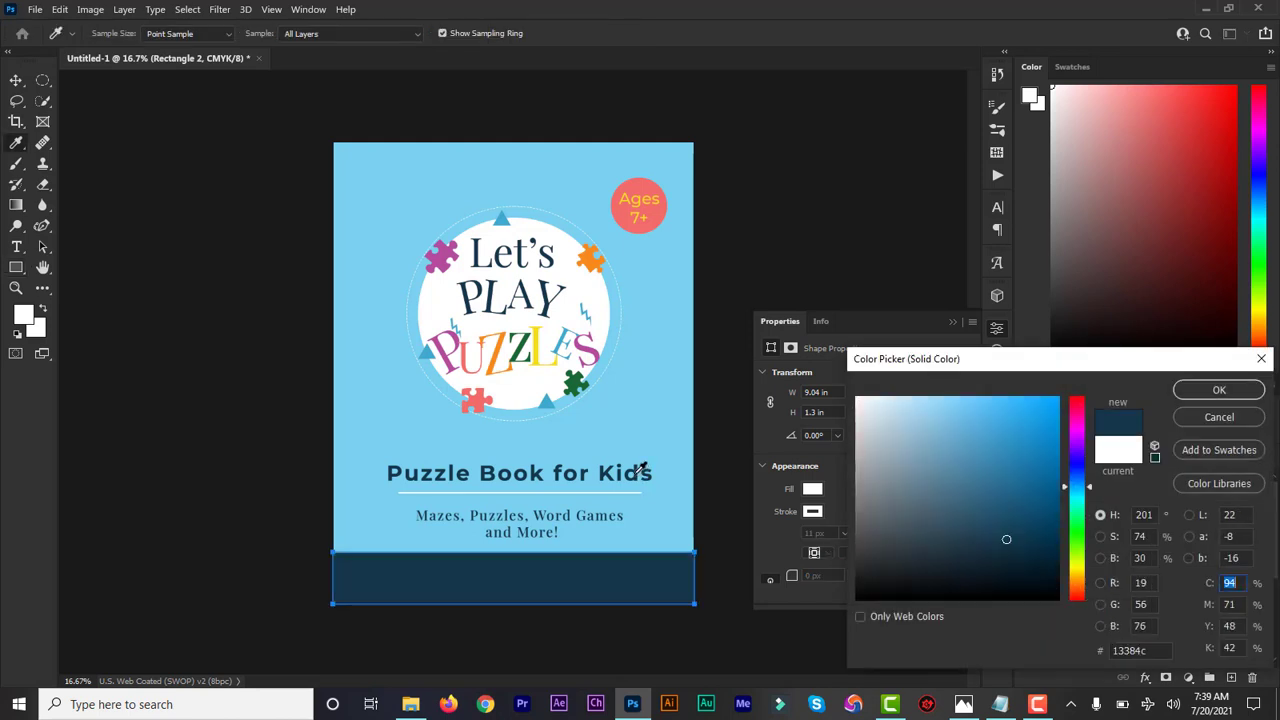
left_click(1217, 393)
left_click(953, 323)
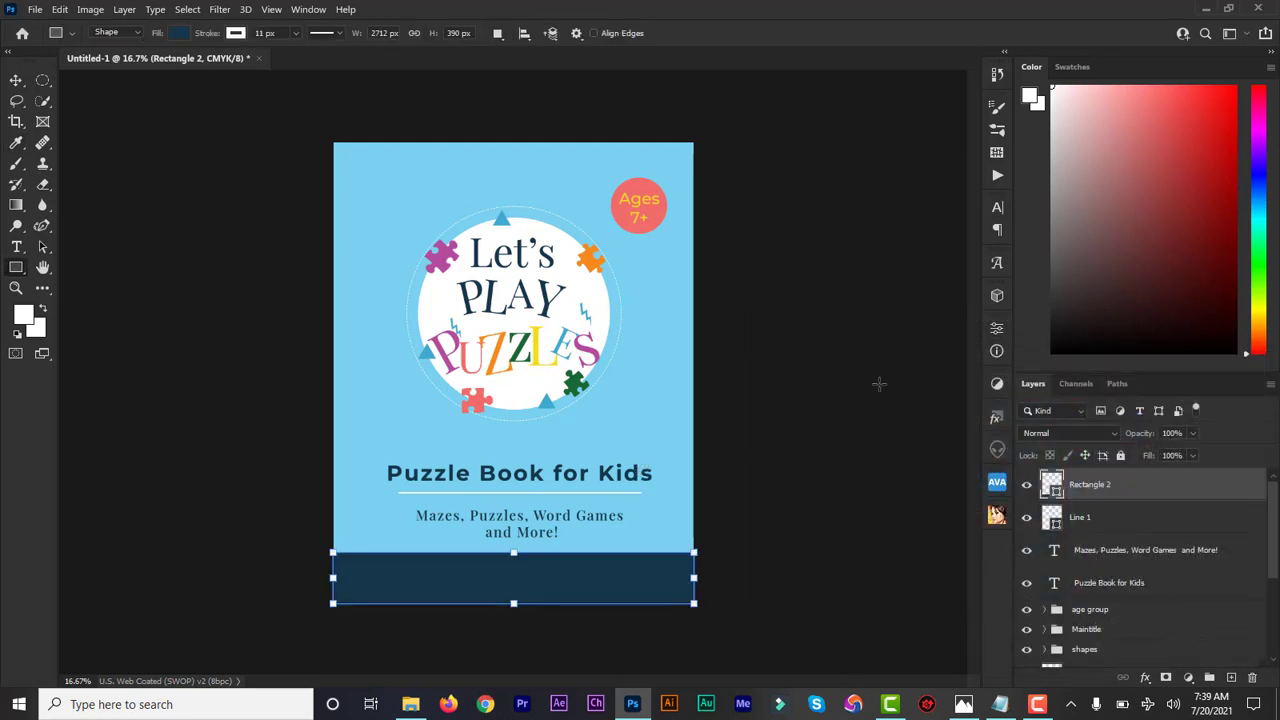
left_click(16, 82)
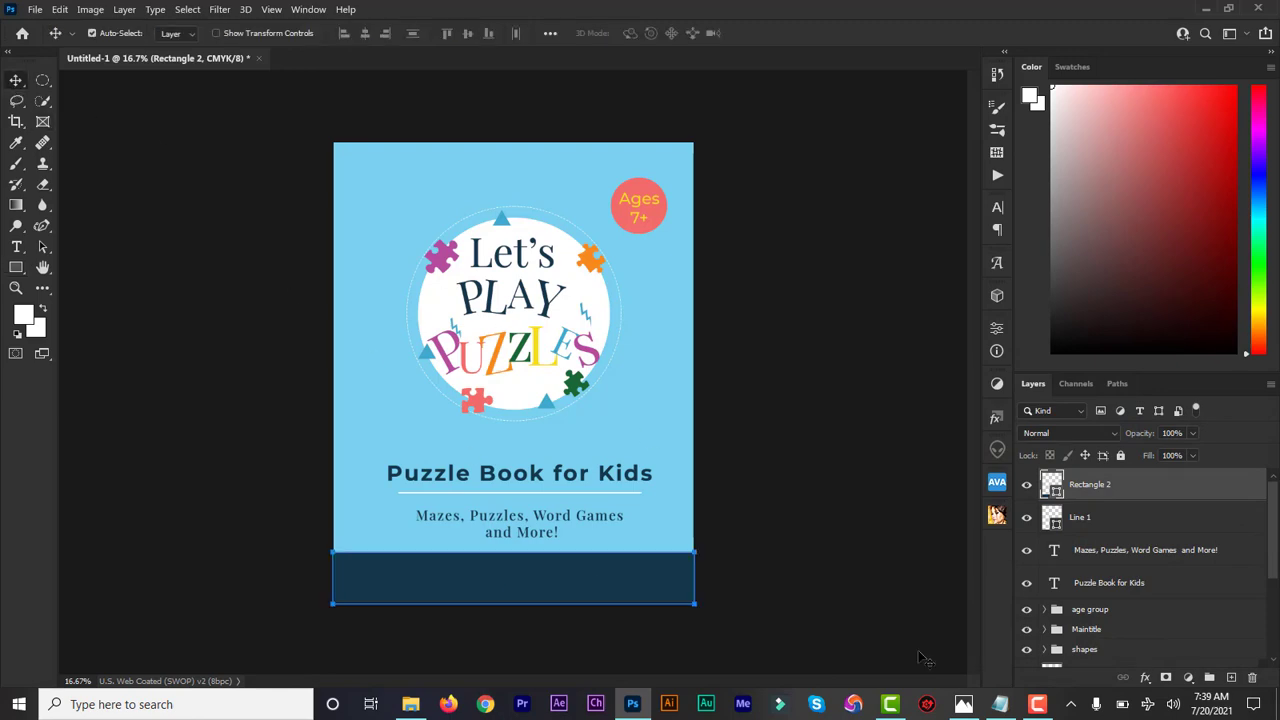
- Copy the author's name from the design information file in Notepad and paste it as a new text layer on Photoshop's dark band
left_click(1000, 704)
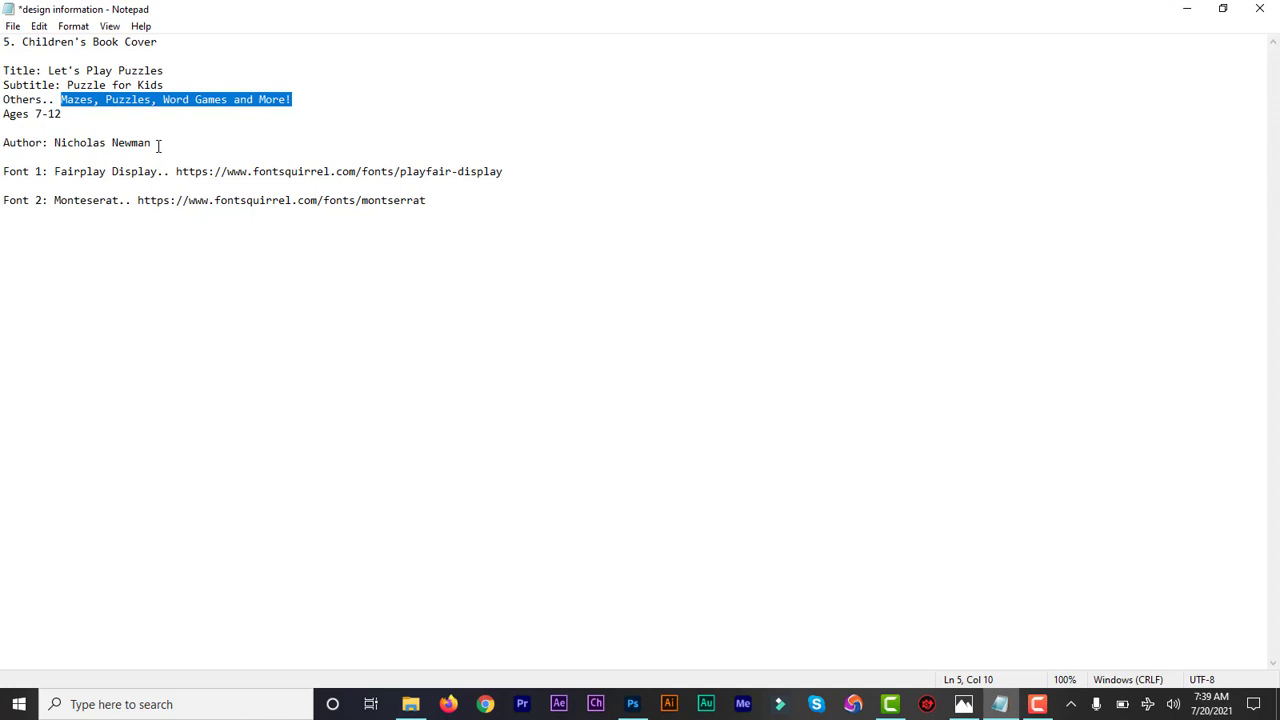
left_click_drag(158, 146, 55, 146)
key("ctrl+c")
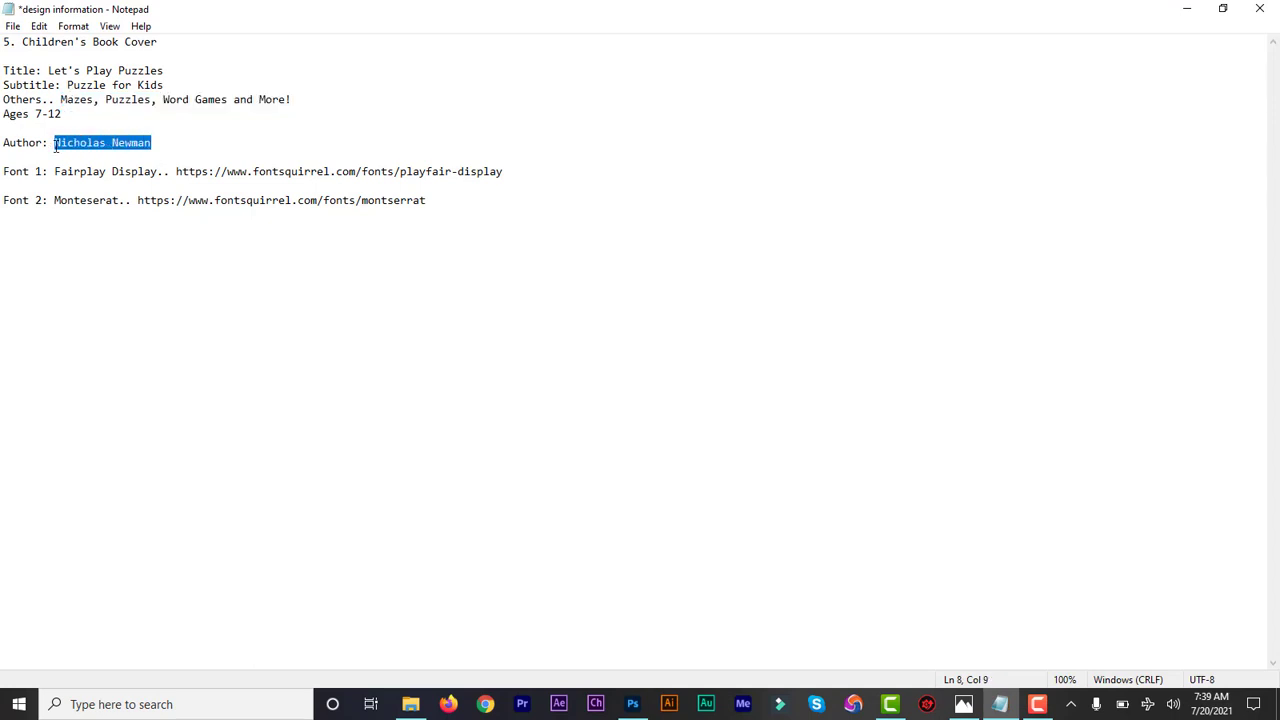
left_click(1184, 10)
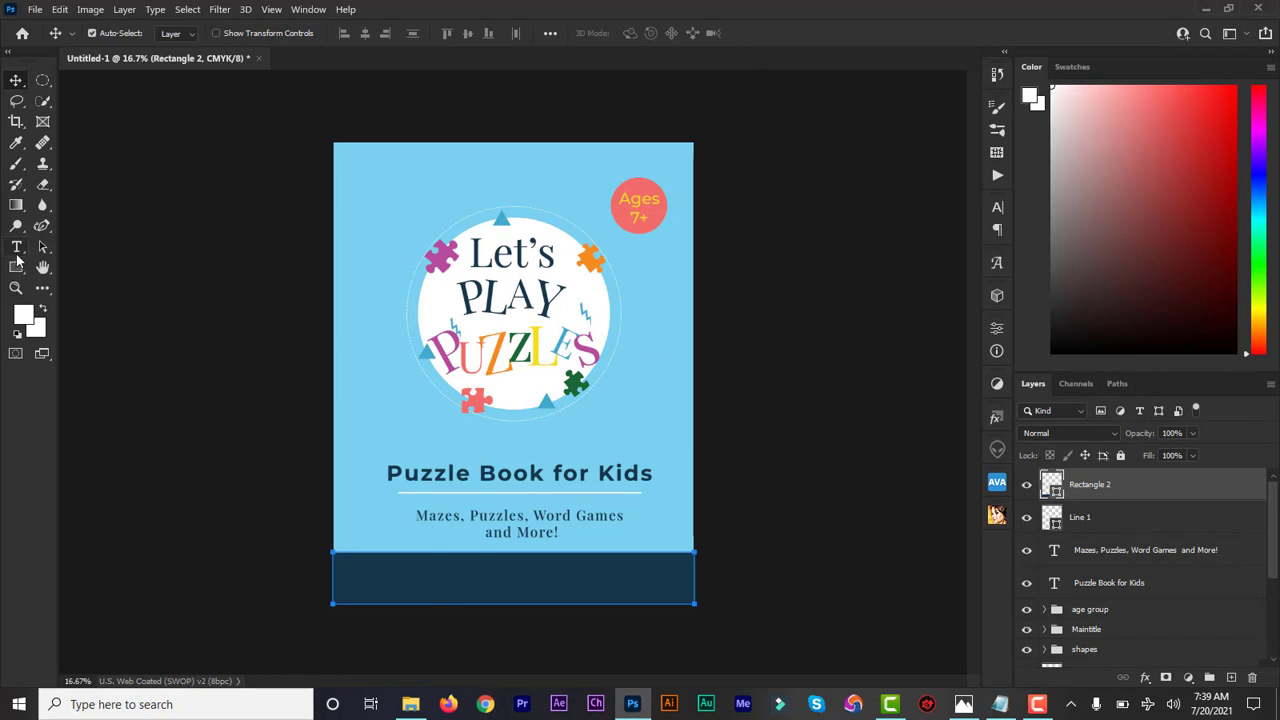
left_click(17, 250)
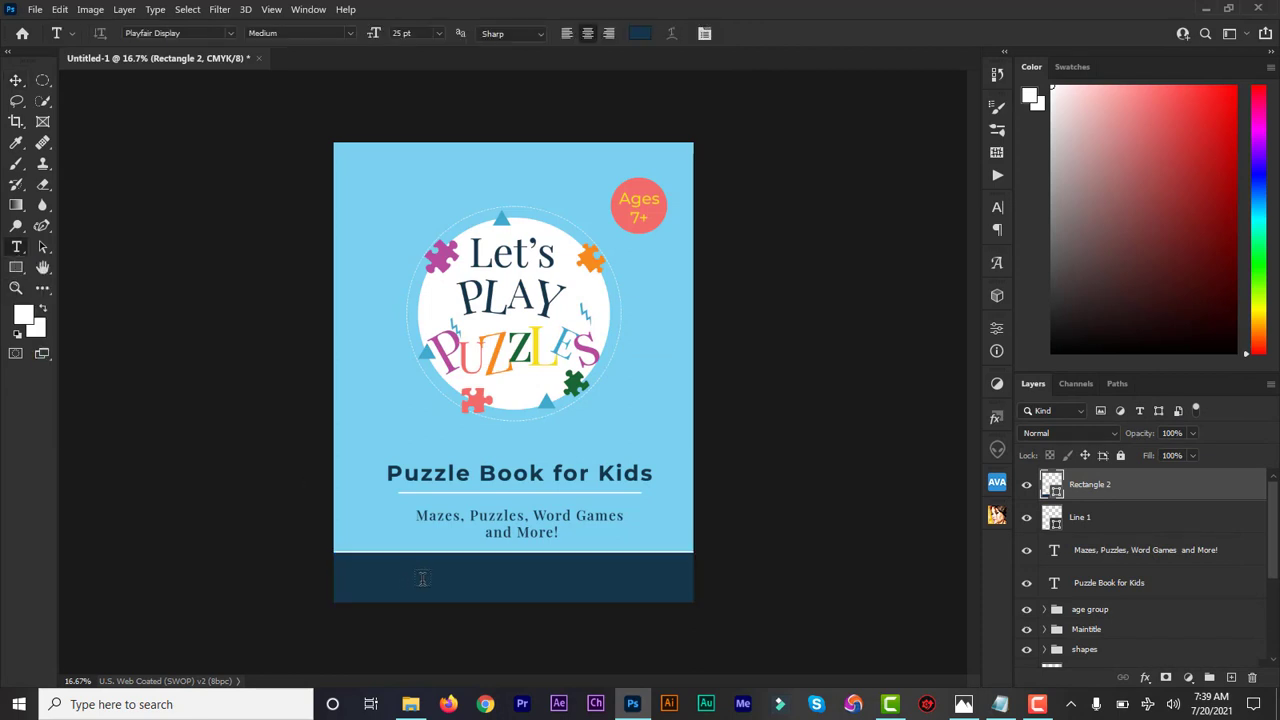
left_click(422, 578)
key("BackSpace")
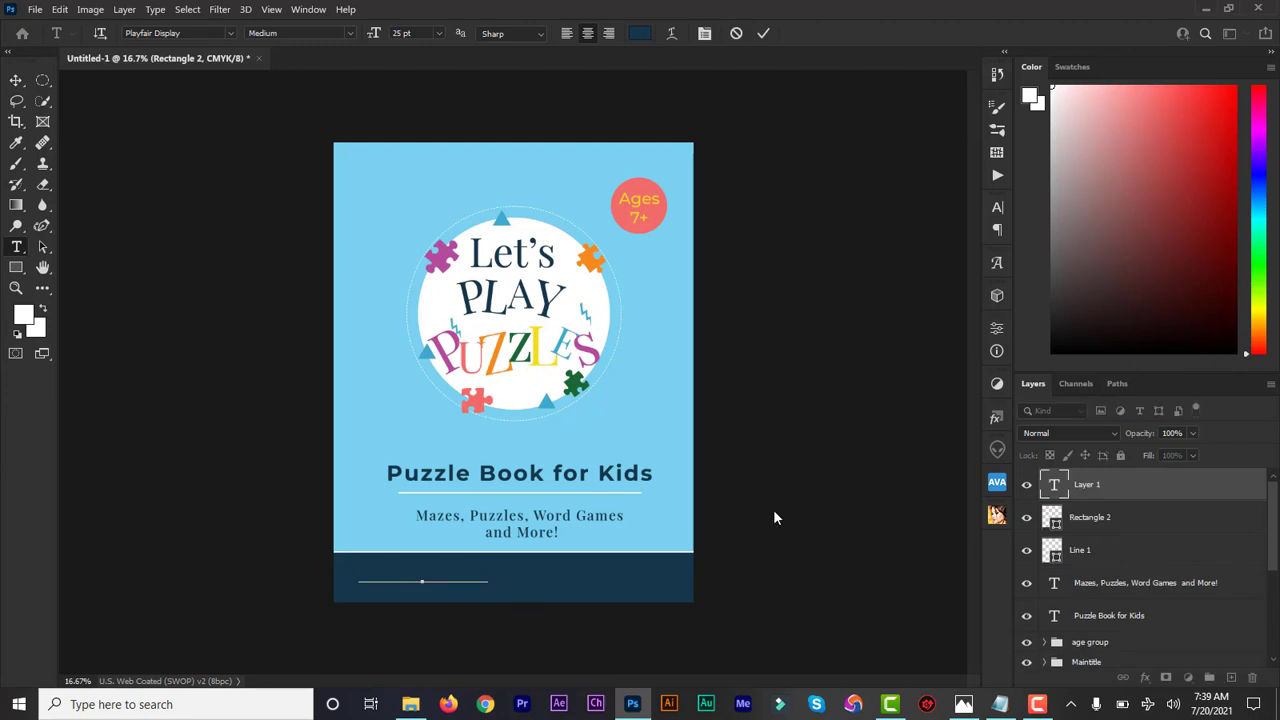
key("ctrl+v")
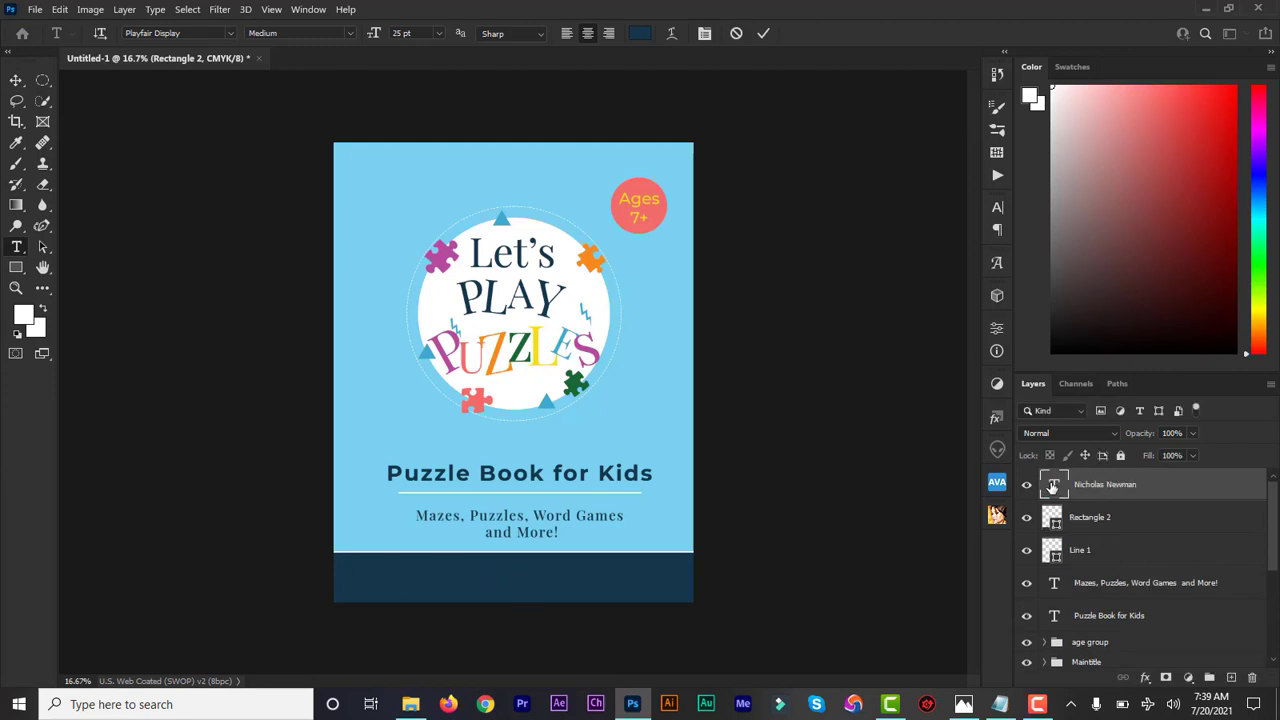
- Colour the author's name white, ffffff
key("ctrl+a")
left_click(640, 33)
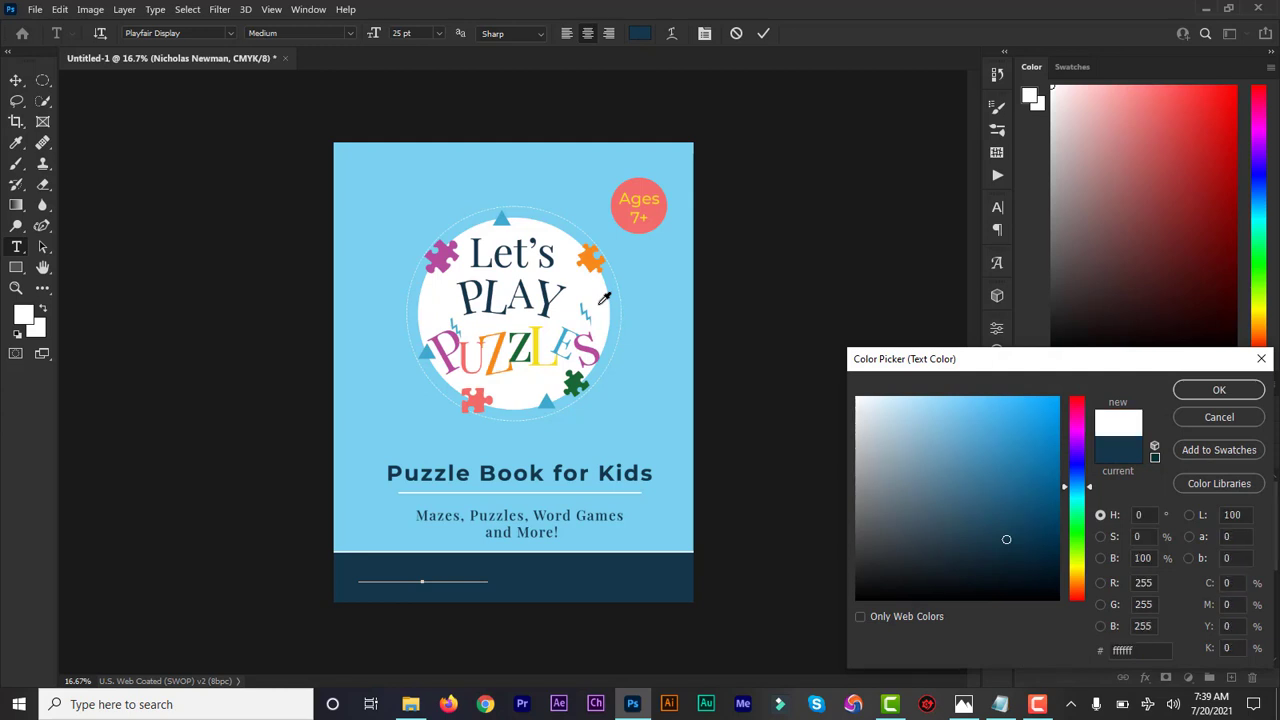
left_click(1219, 390)
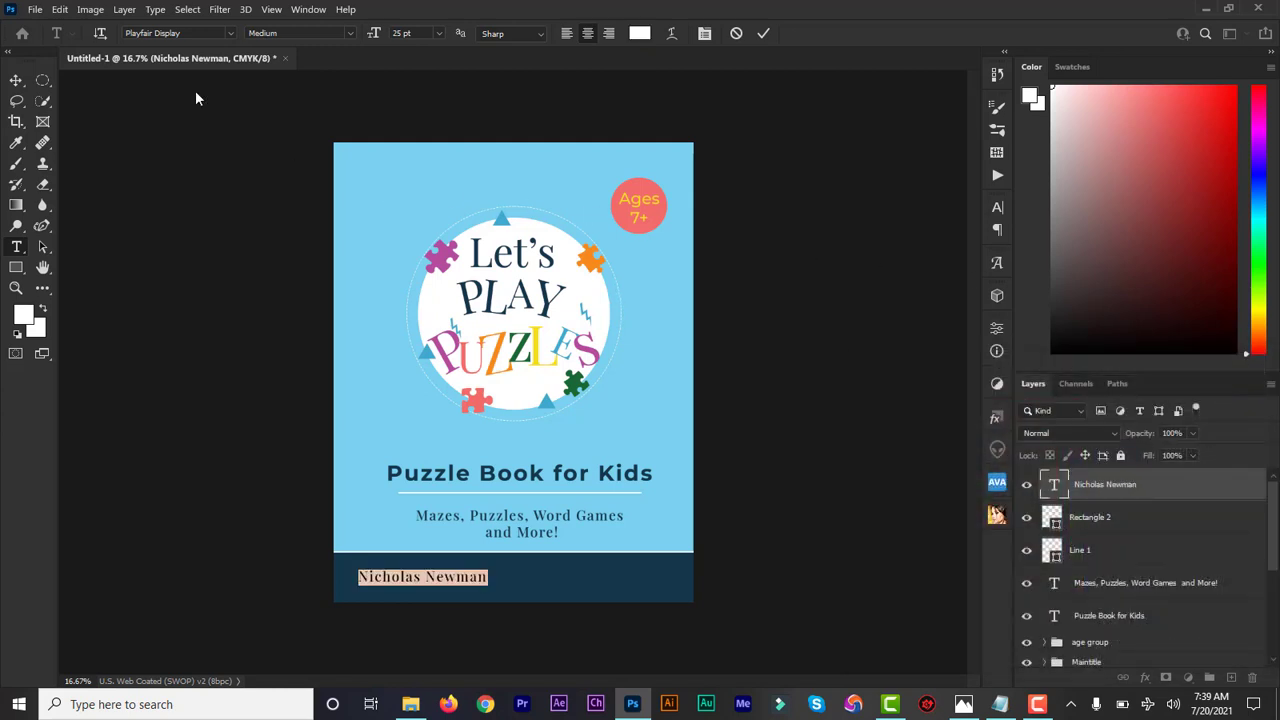
- Set the author's name in Montserrat SemiBold and centre it in the dark band
left_click(181, 33)
type("montserr")
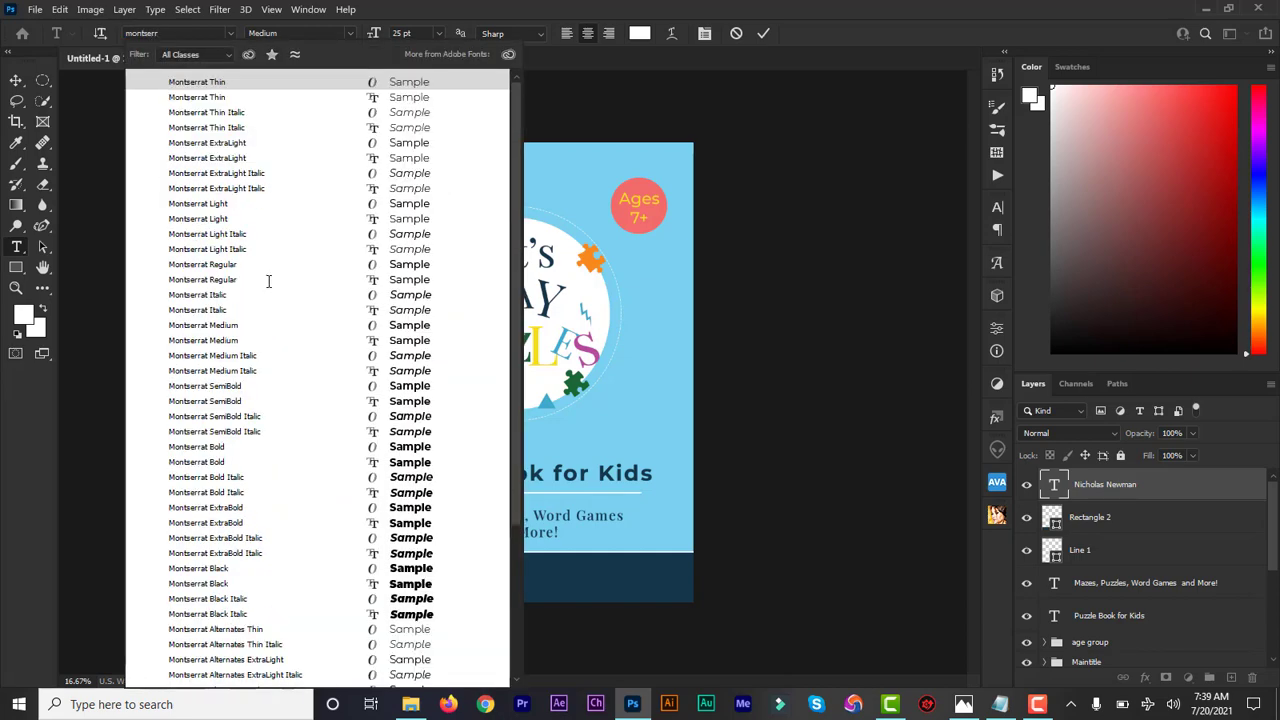
left_click(243, 386)
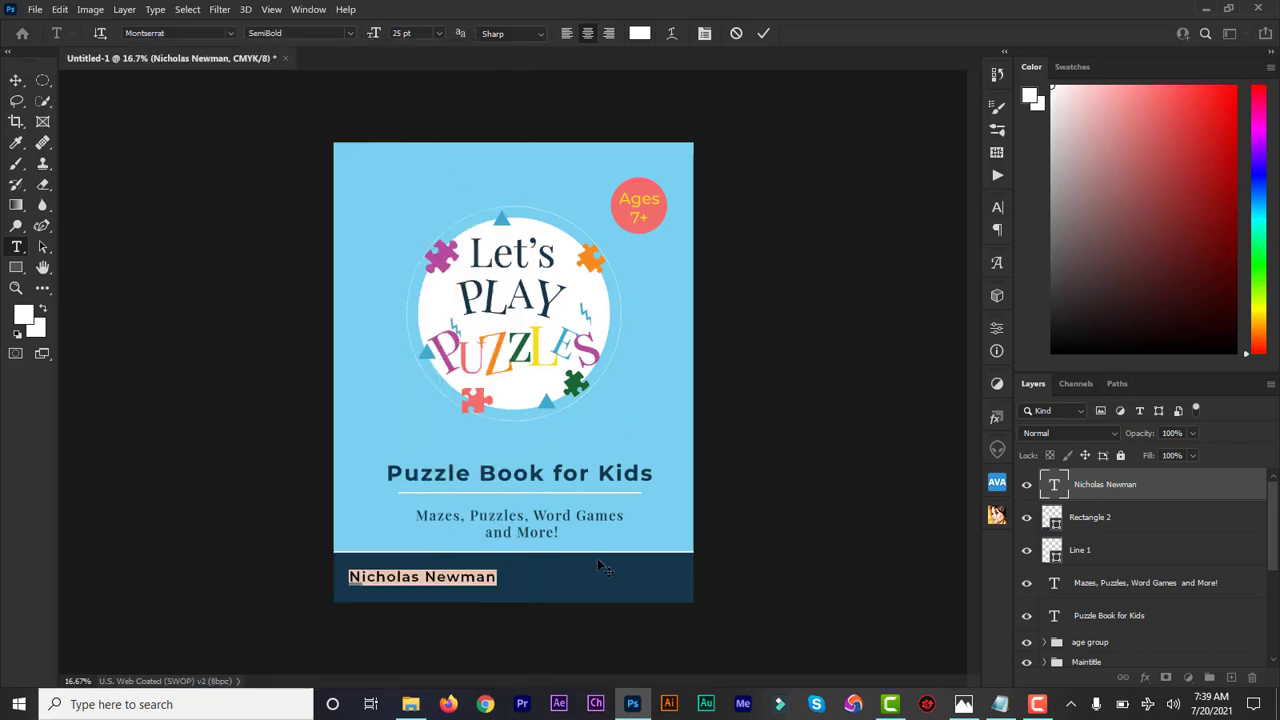
left_click_drag(619, 565, 673, 573)
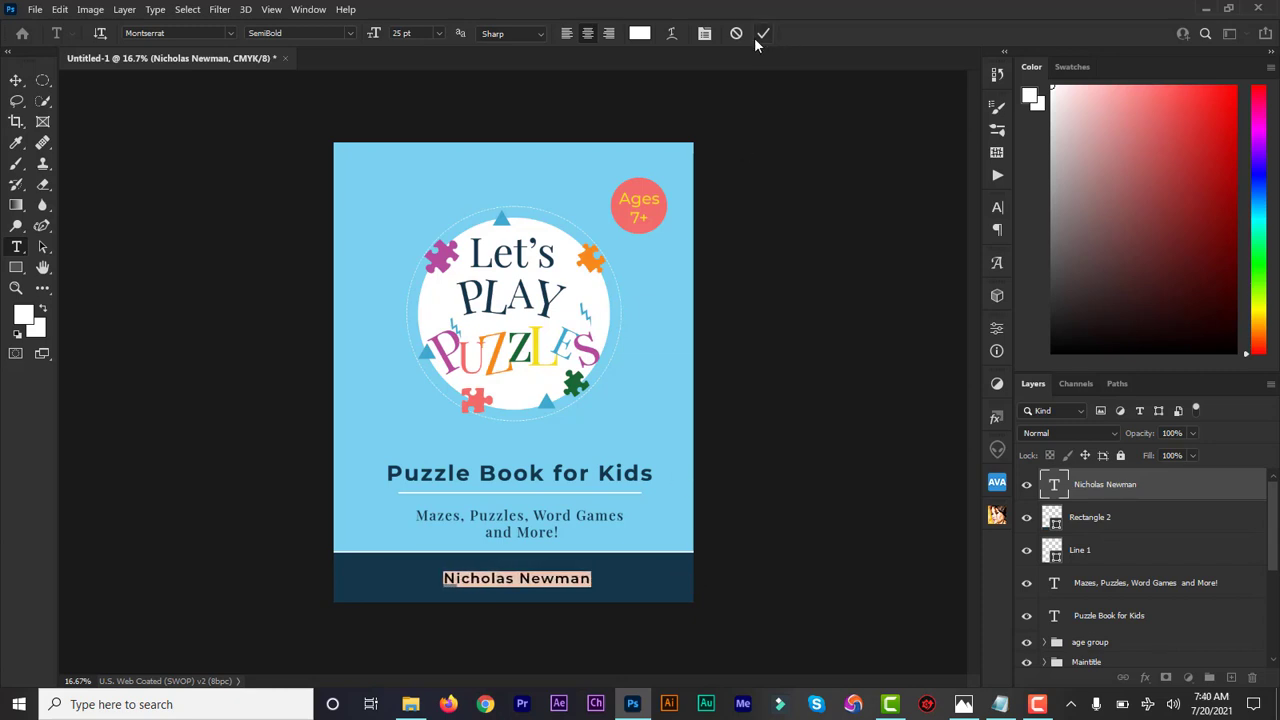
left_click(760, 36)
- Convert the Puzzle Book for Kids subtitle to all caps and reduce it to 34 pt
left_click(1057, 617)
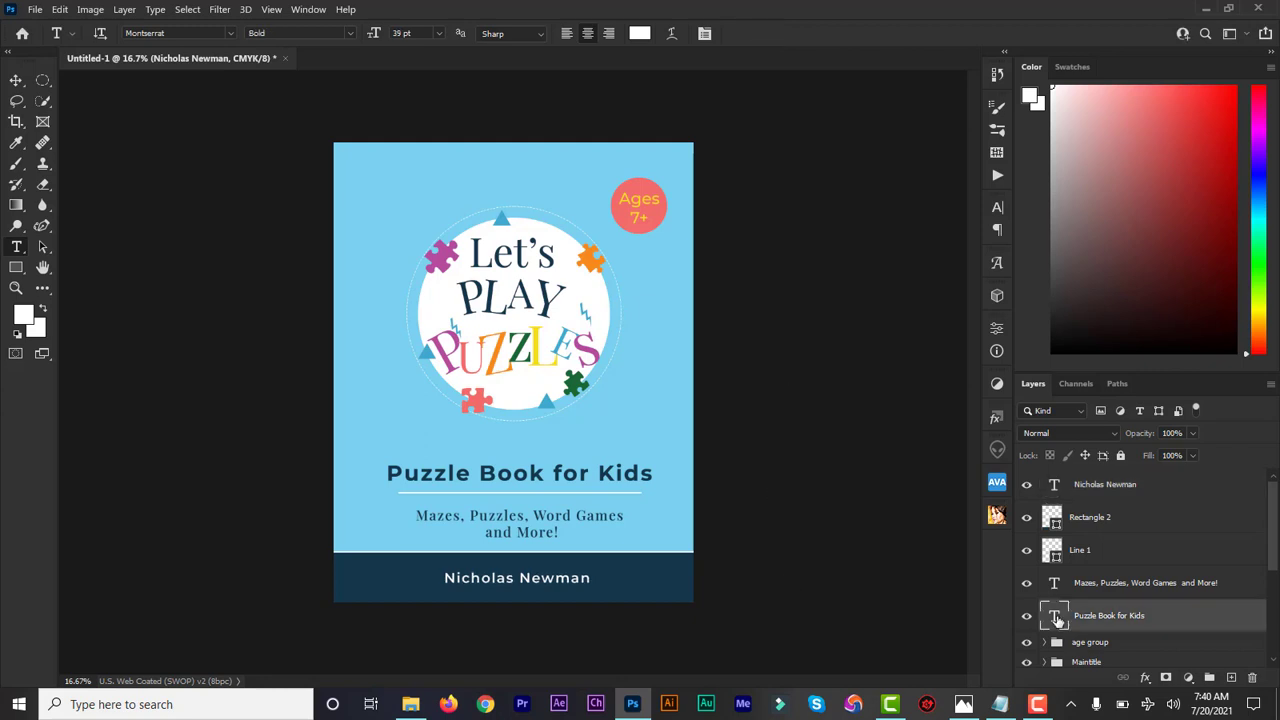
double_click(1057, 617)
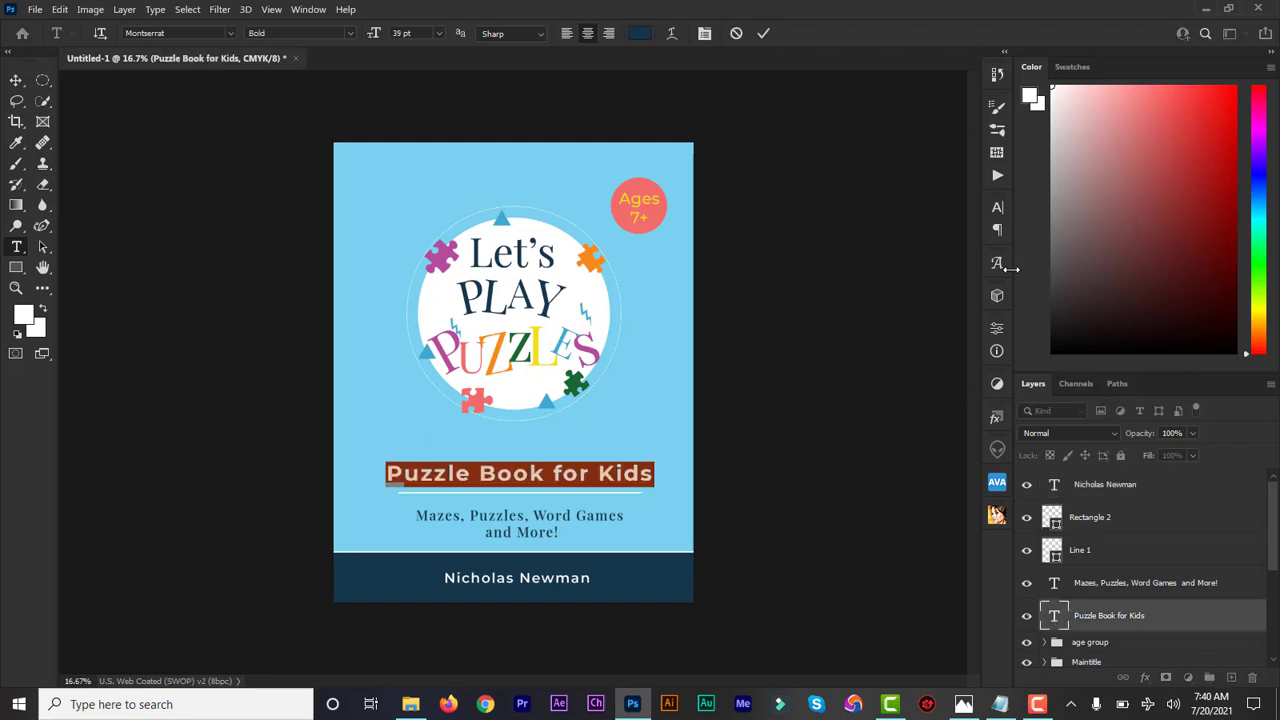
left_click(996, 207)
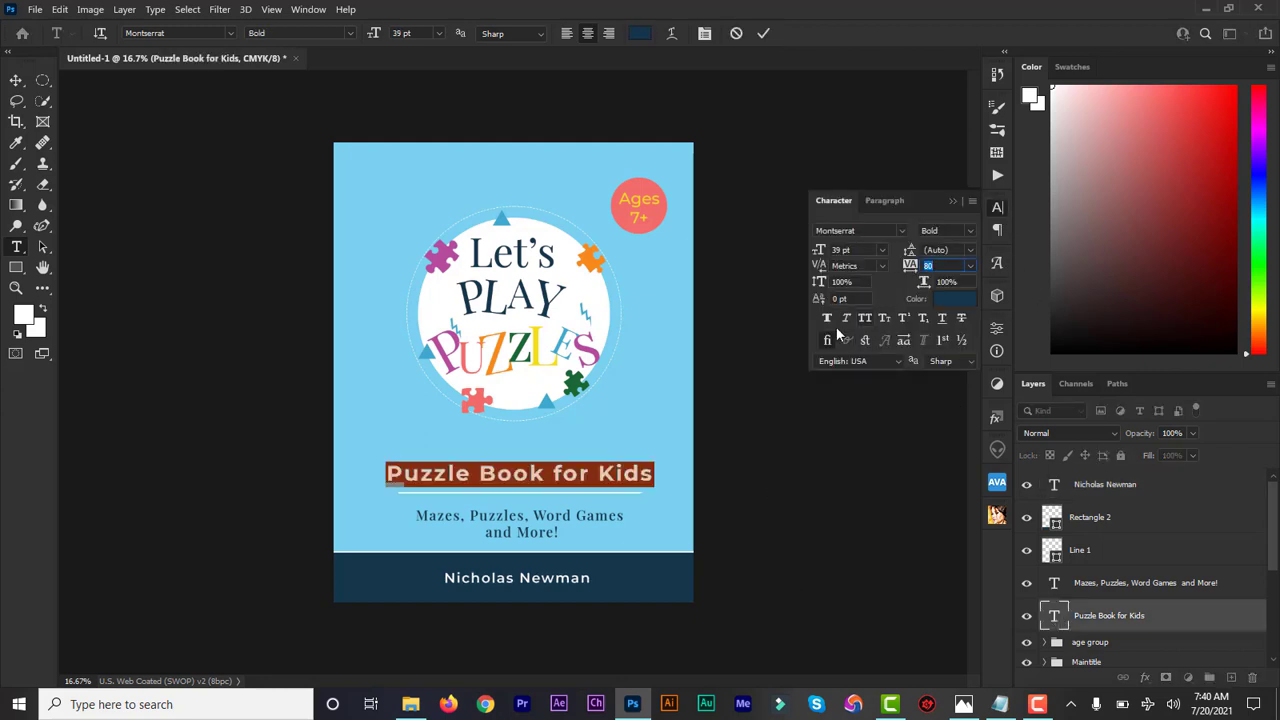
left_click(869, 322)
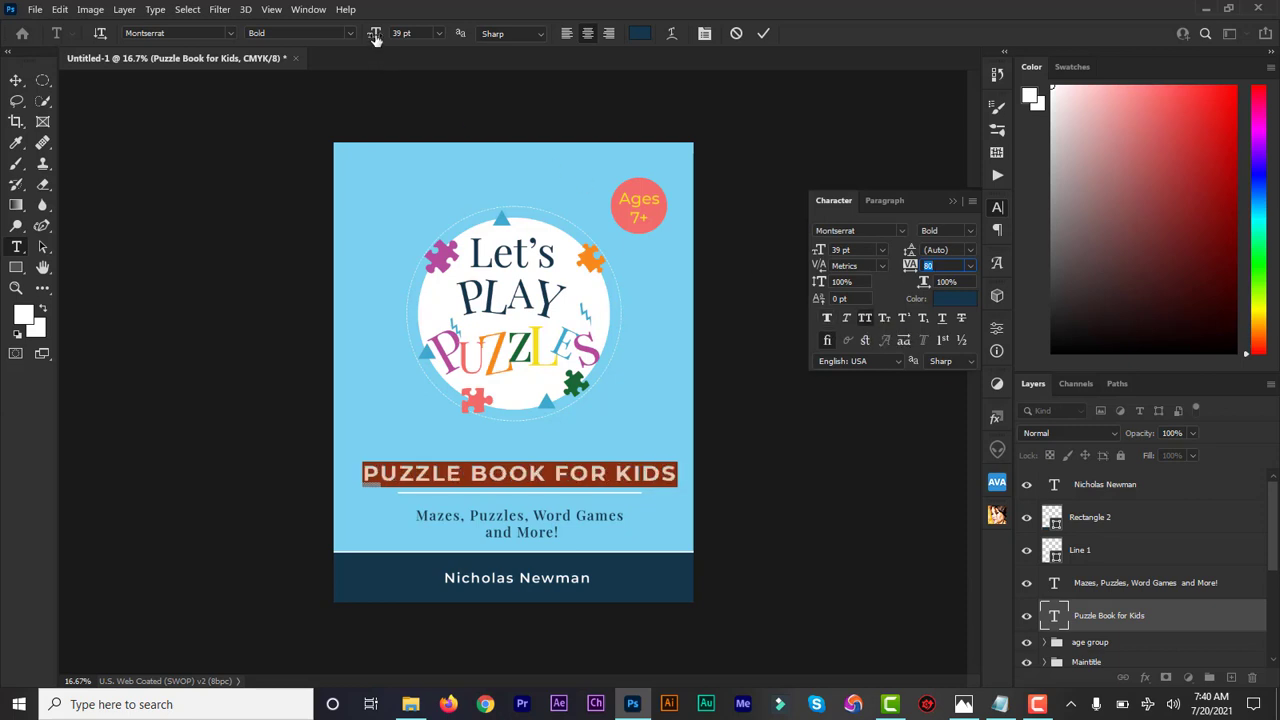
left_click_drag(375, 37, 371, 36)
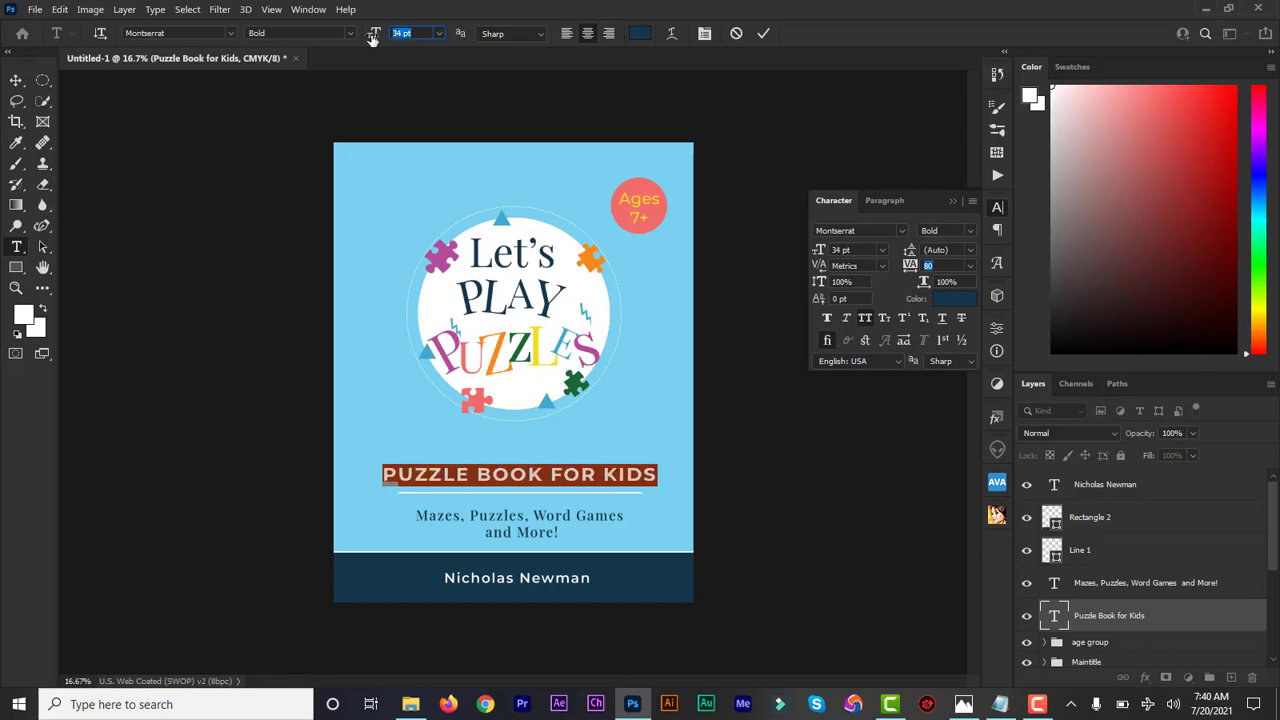
left_click(764, 34)
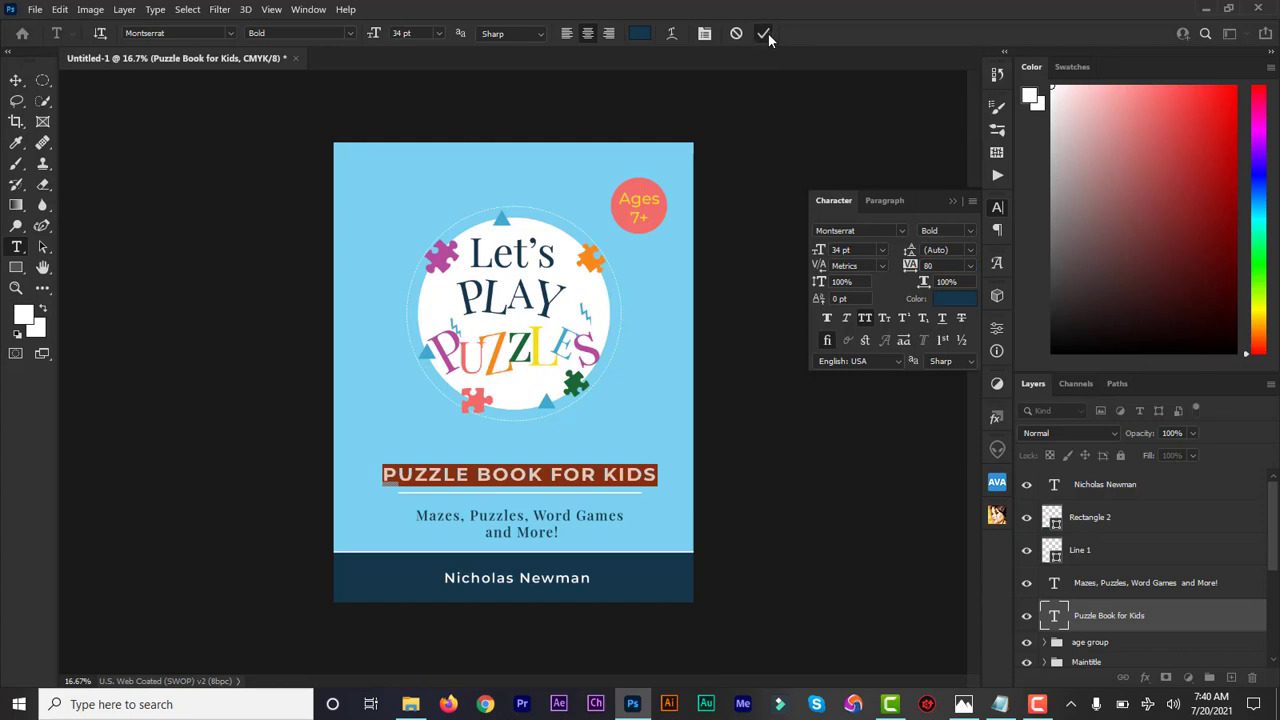
left_click(949, 197)
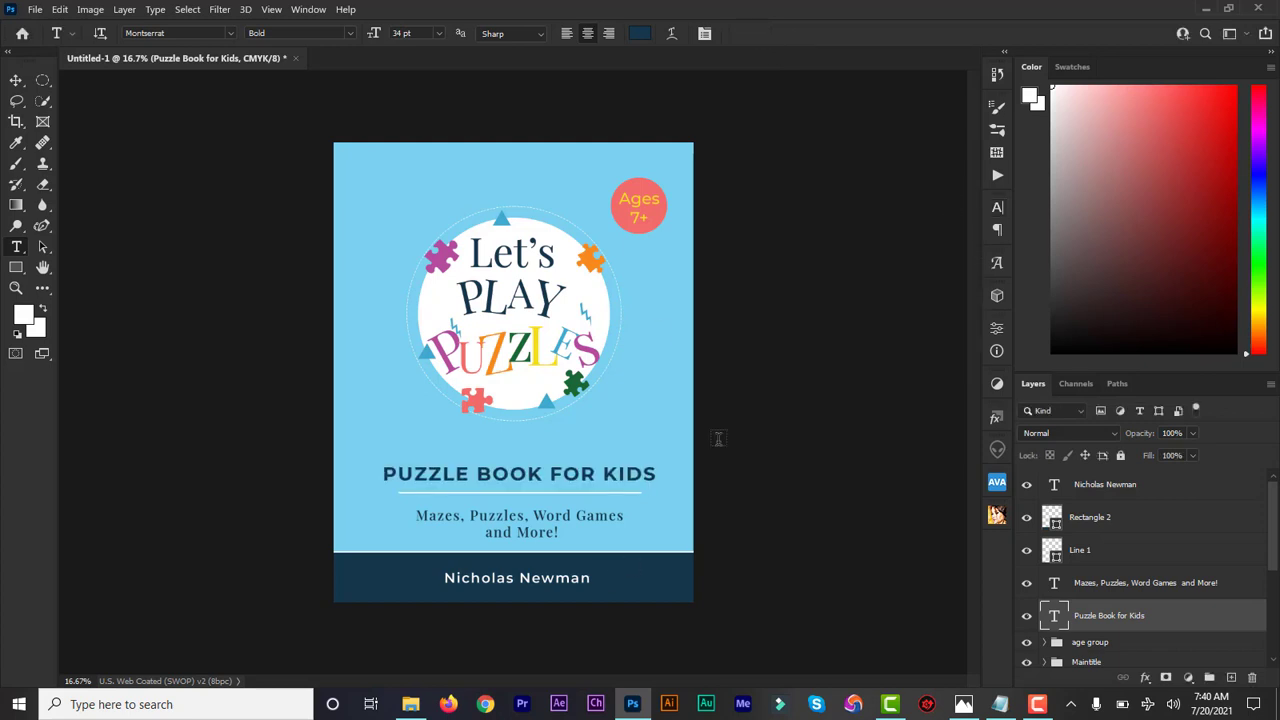
left_click(16, 81)
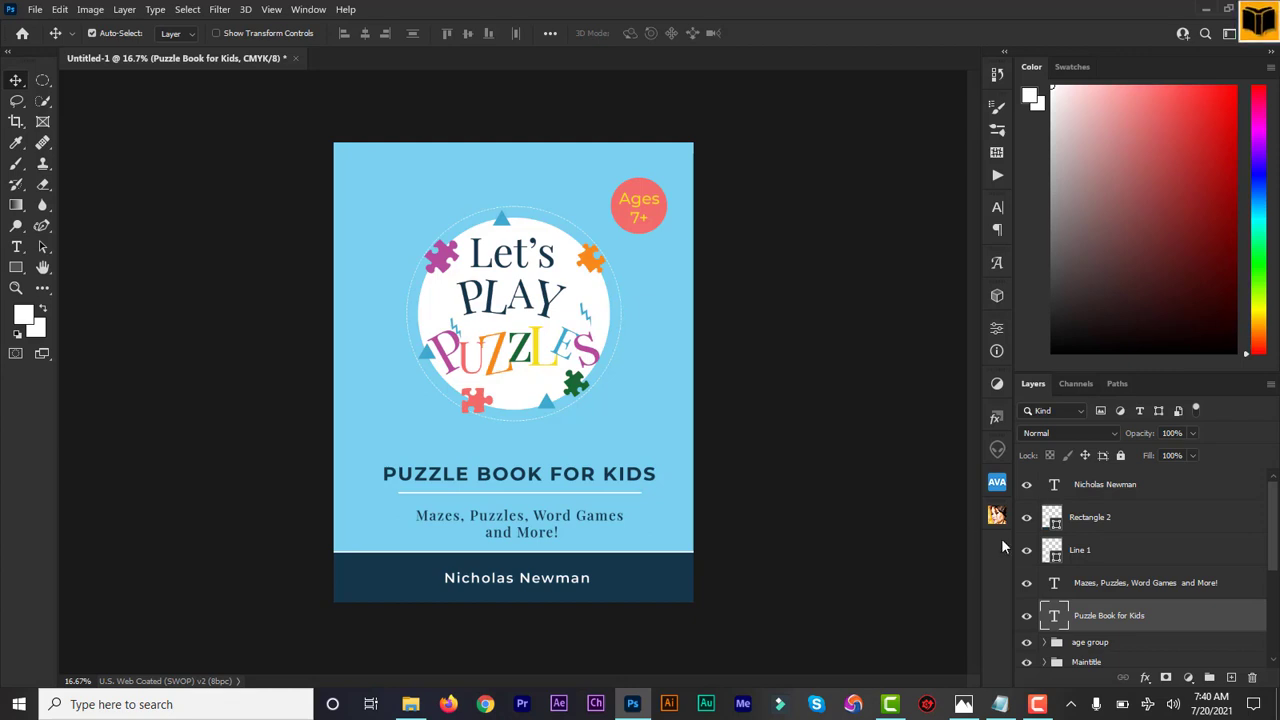
- Change the author's name in the dark band to the Bold weight of Montserrat
double_click(1055, 486)
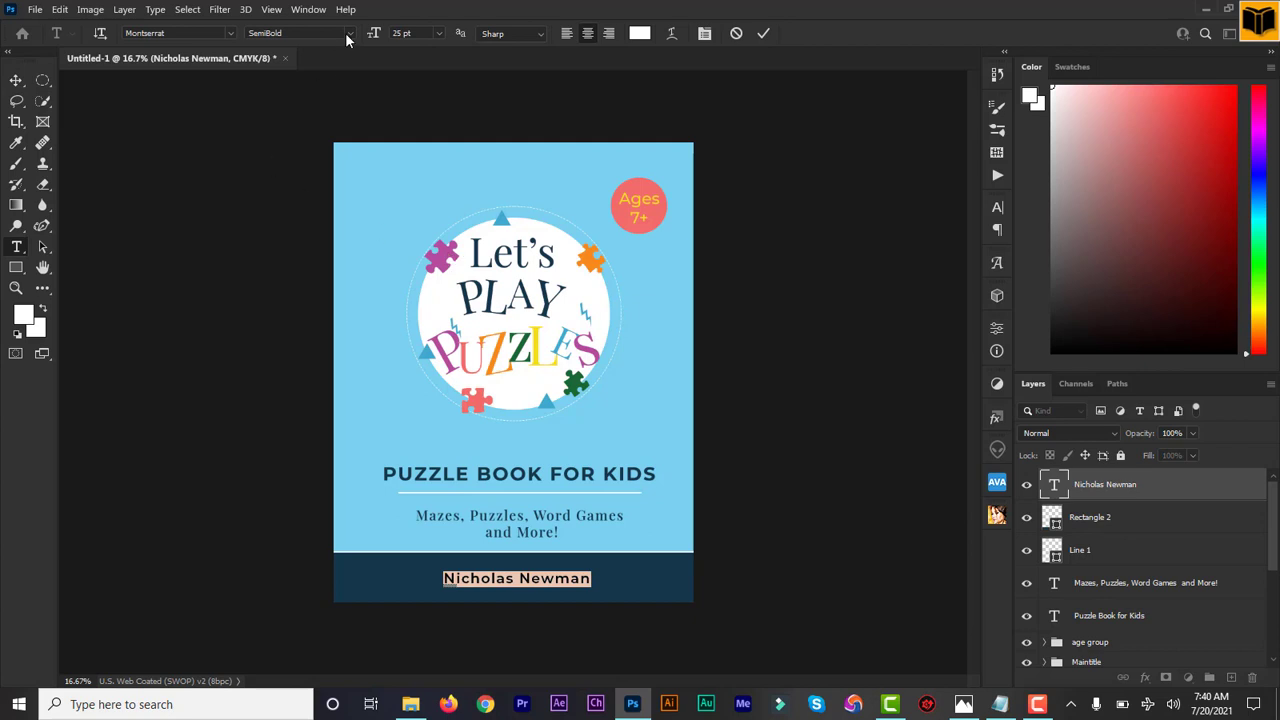
left_click(347, 33)
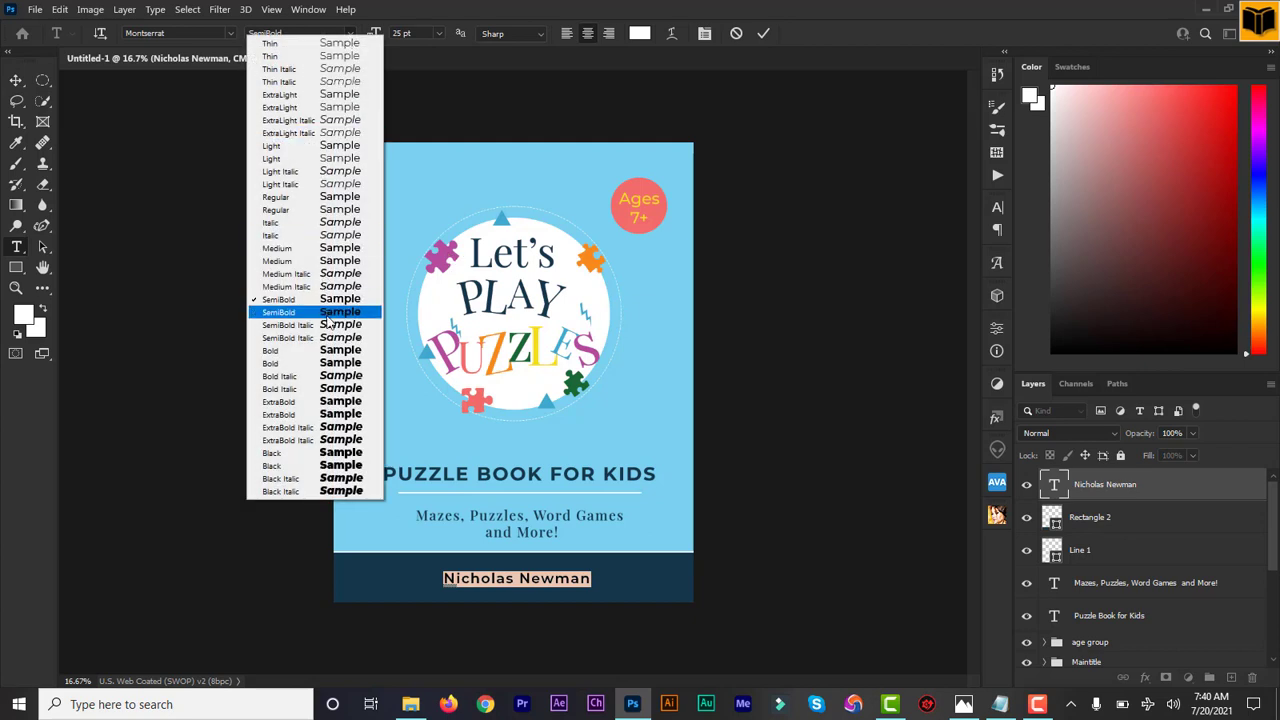
left_click(333, 352)
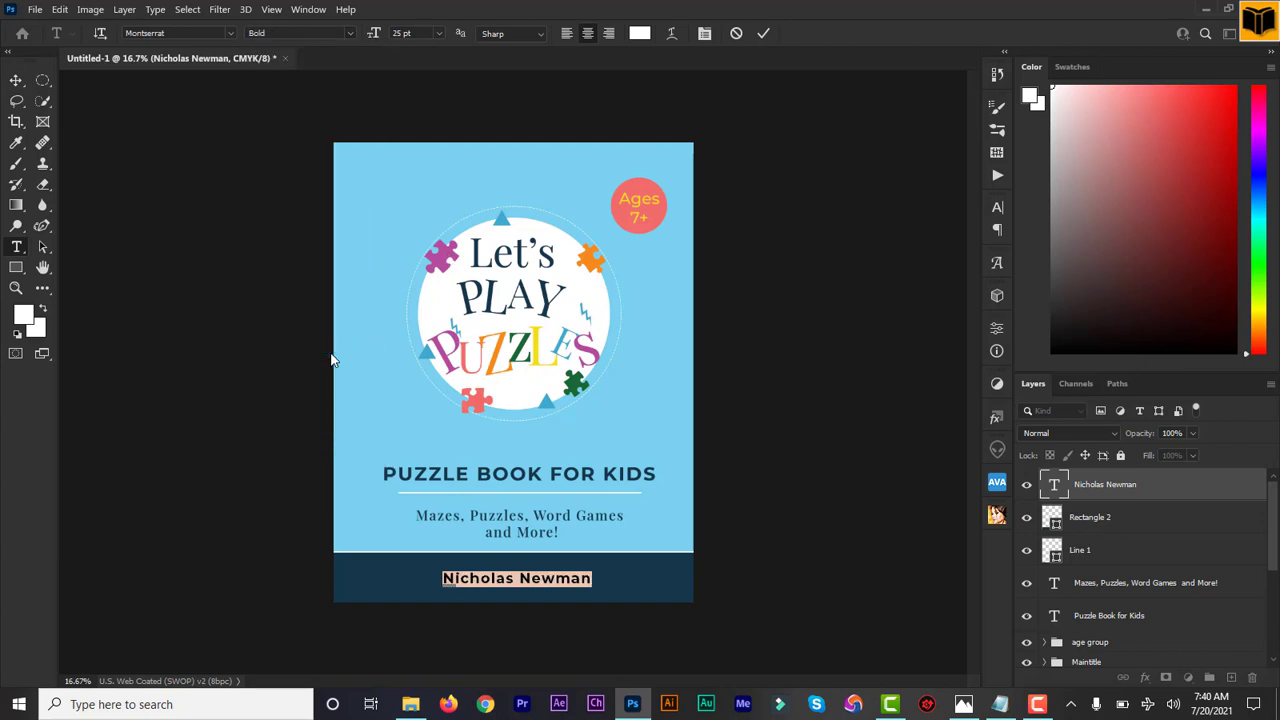
left_click(763, 35)
key("v")
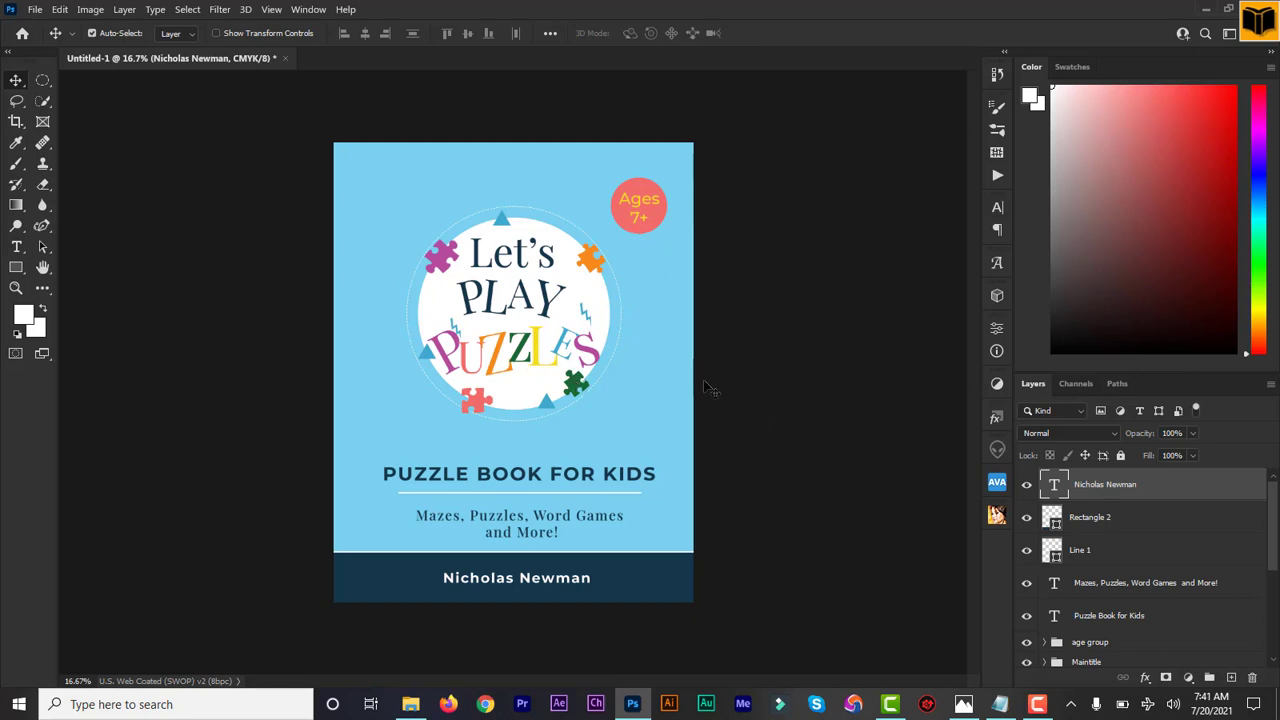
- Save the cover as a layered Photoshop file named childrens book cover and check for it in the project folder
key("ctrl+plus")
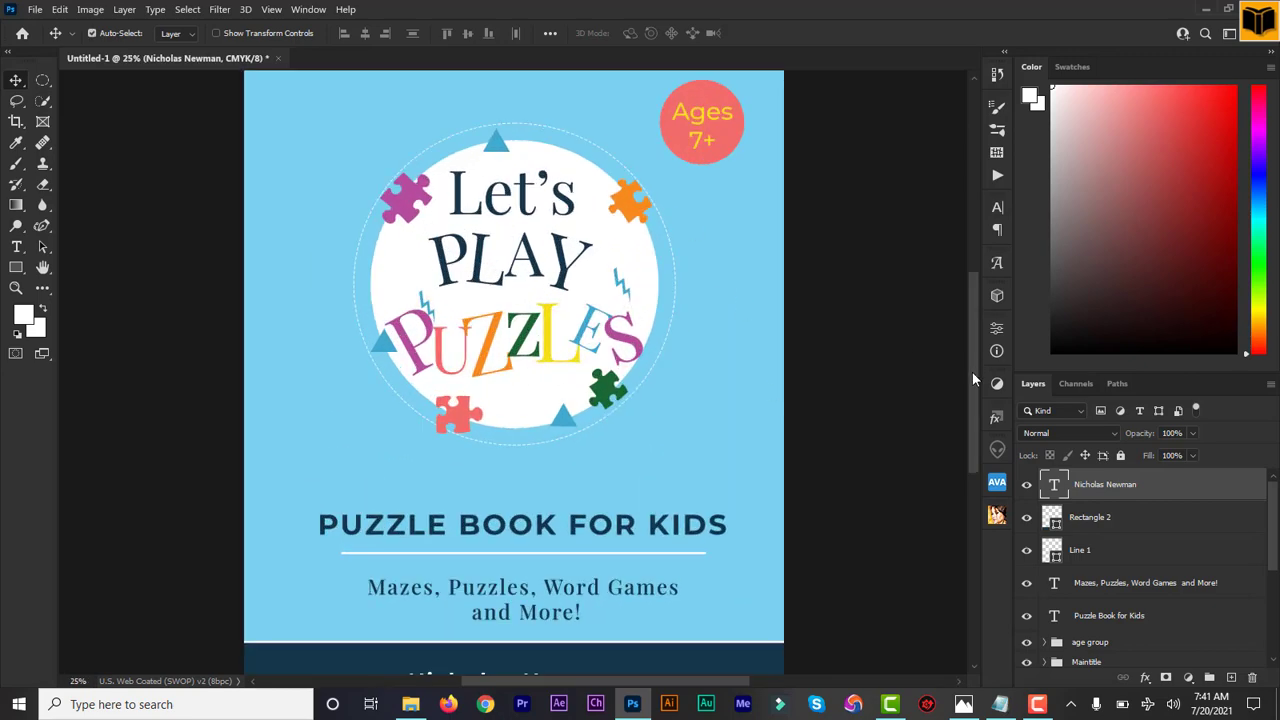
left_click_drag(972, 372, 971, 330)
key("ctrl+minus")
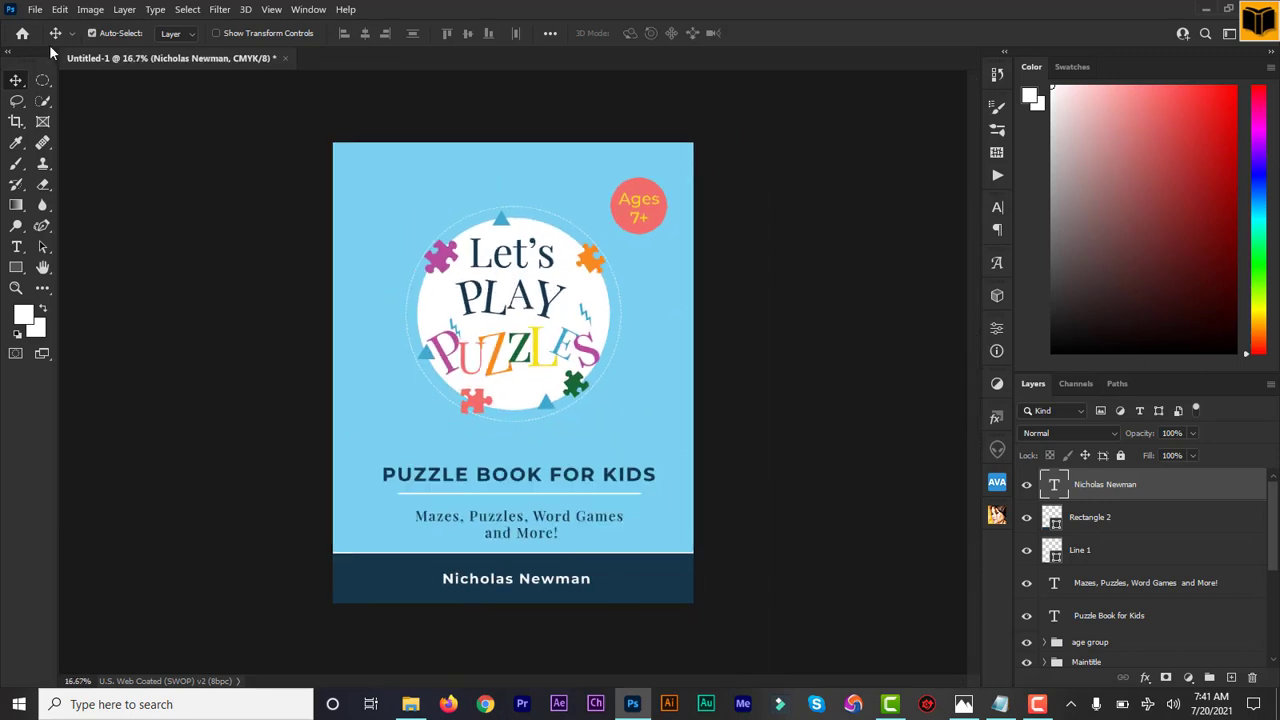
left_click(34, 10)
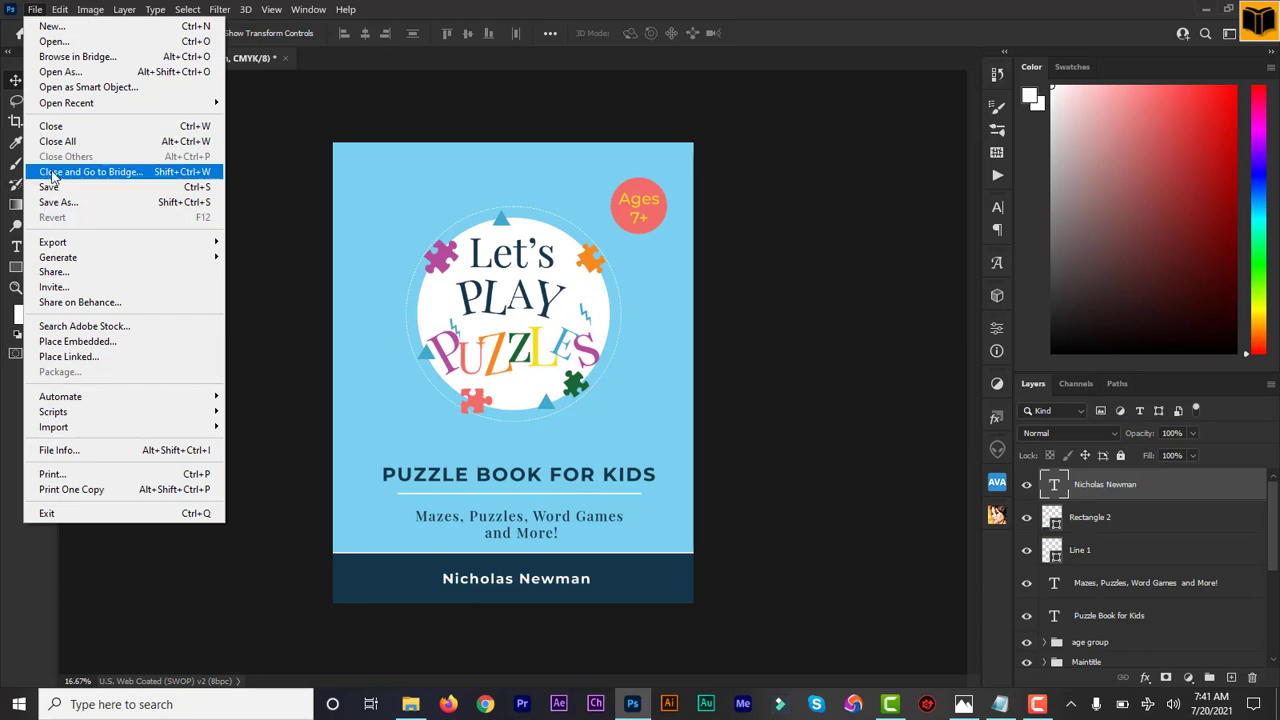
left_click(59, 202)
type("childrens")
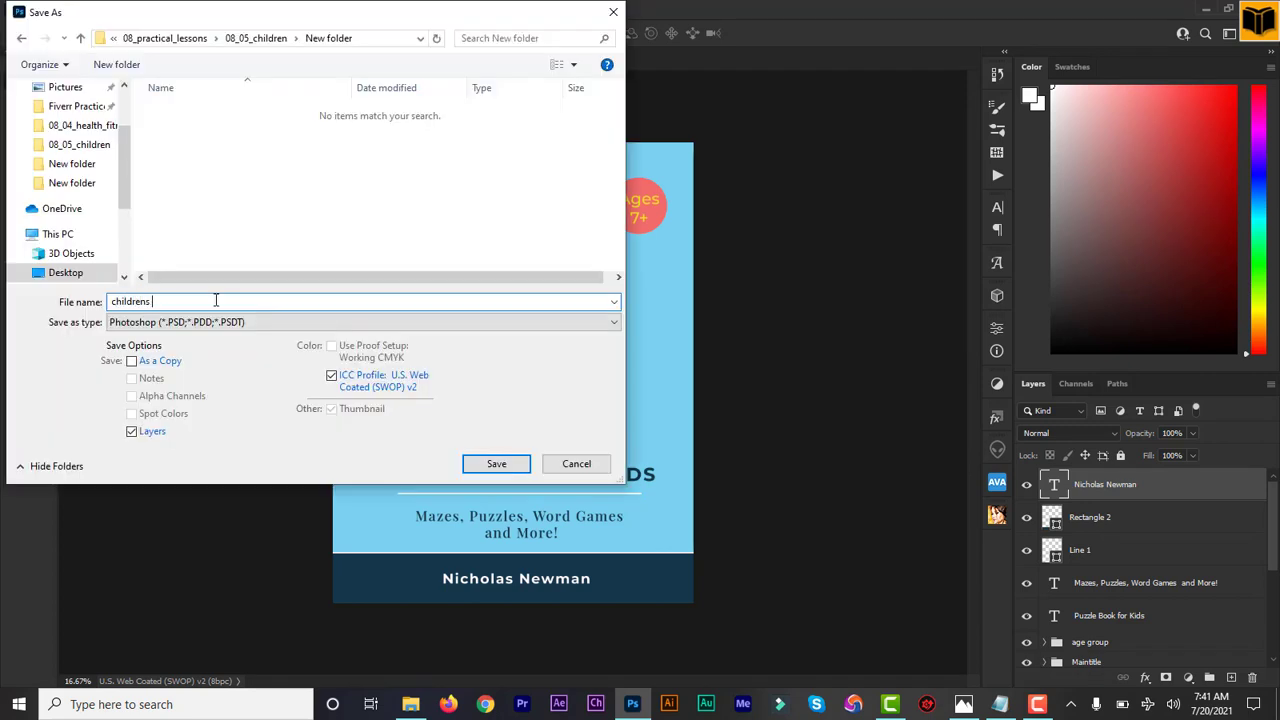
type(" book cover")
left_click(497, 463)
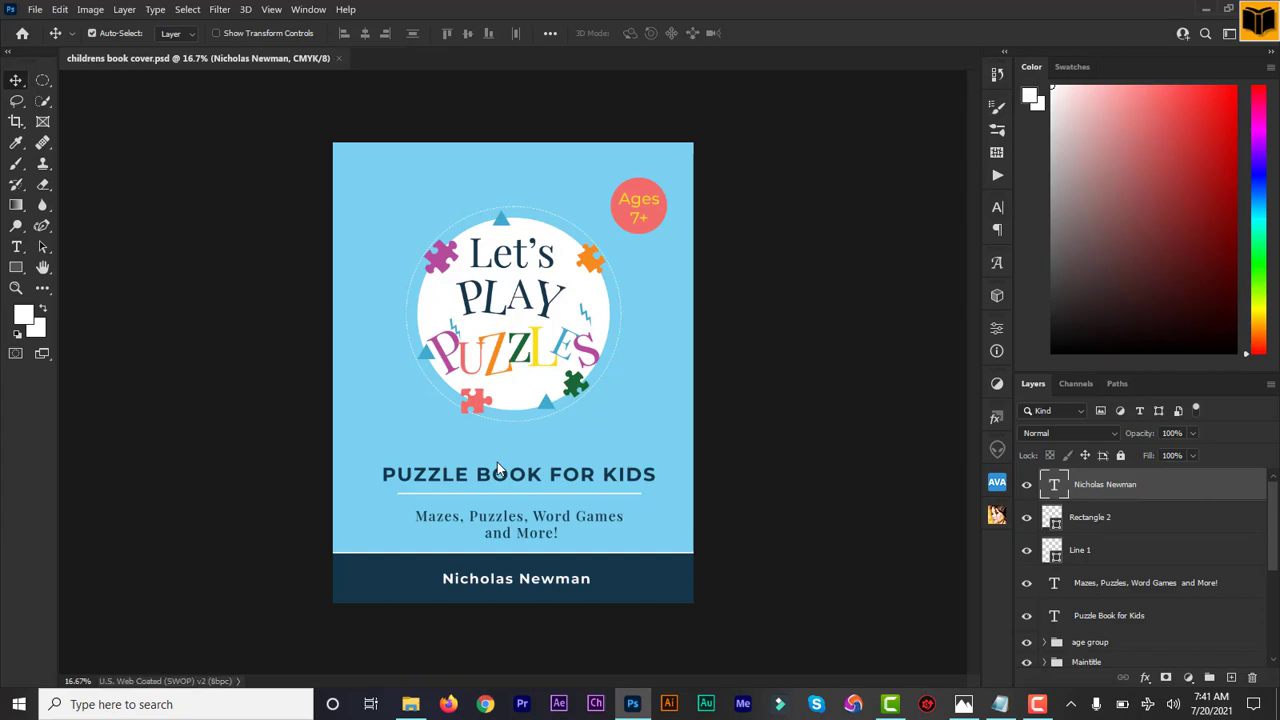
key("alt+Tab")
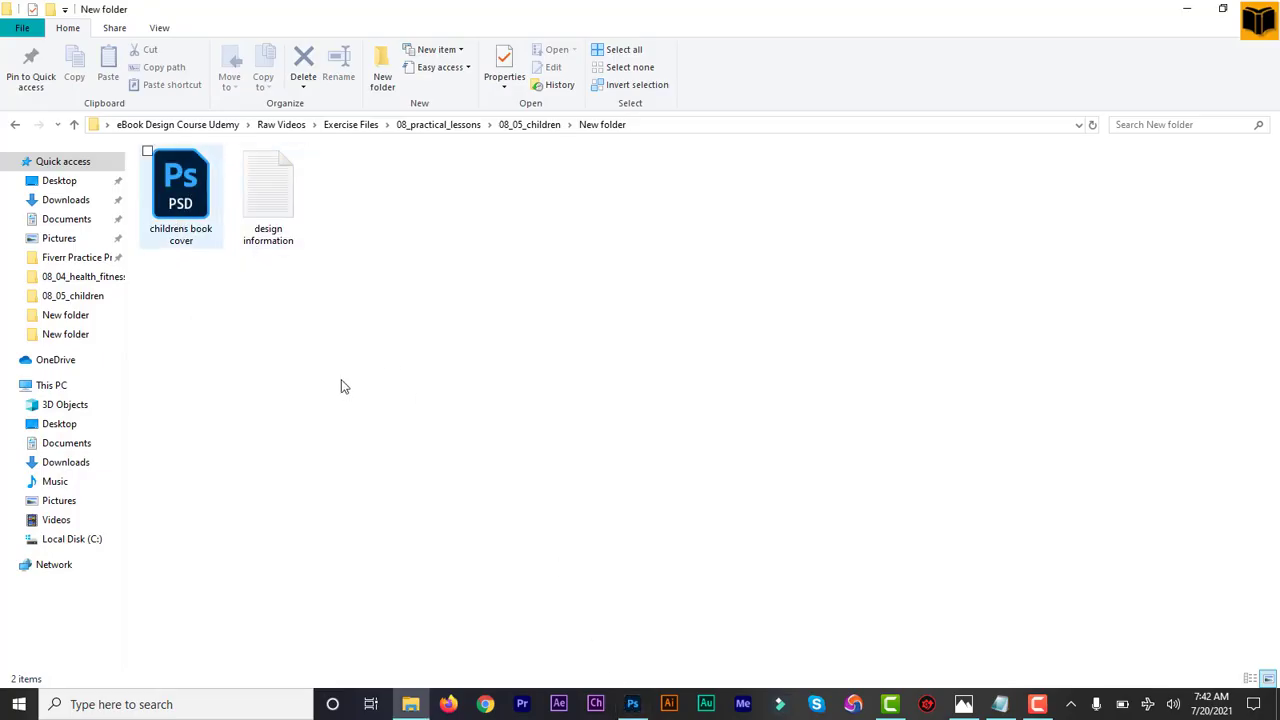
left_click(632, 704)
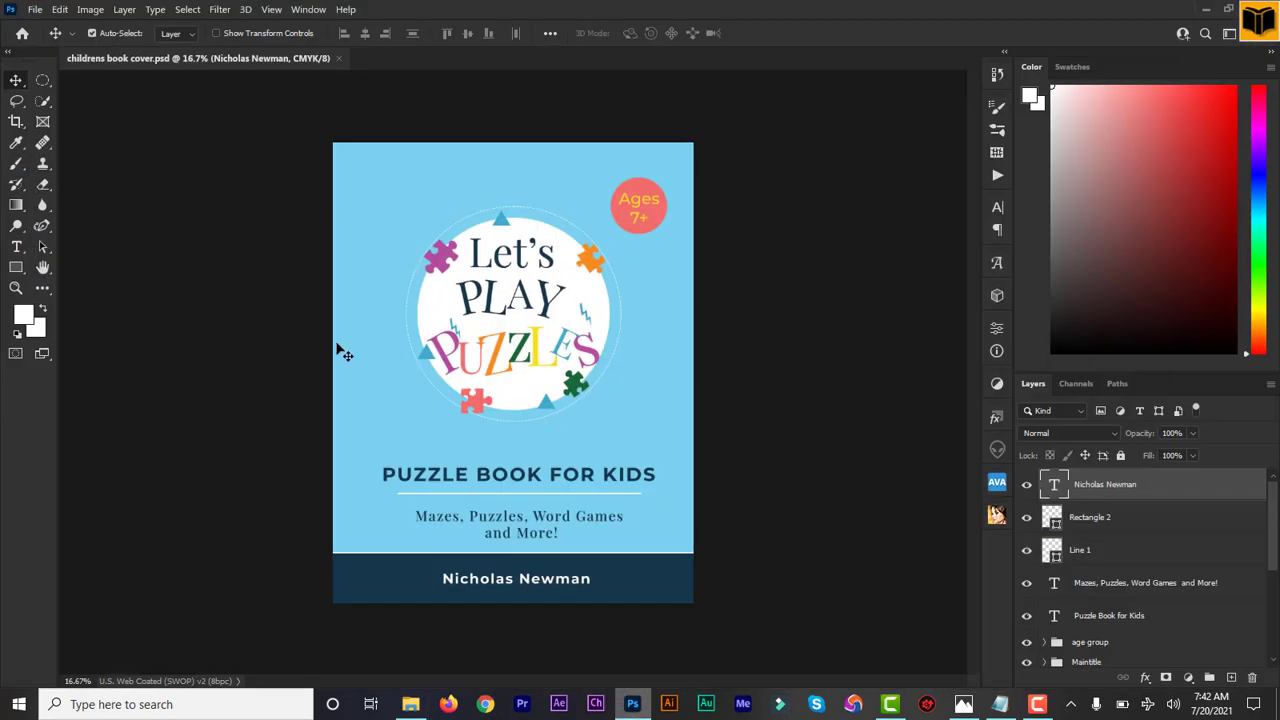
- Save a JPEG version of the cover as childrens book cover, at High quality 8 with the Progressive format option
left_click(34, 10)
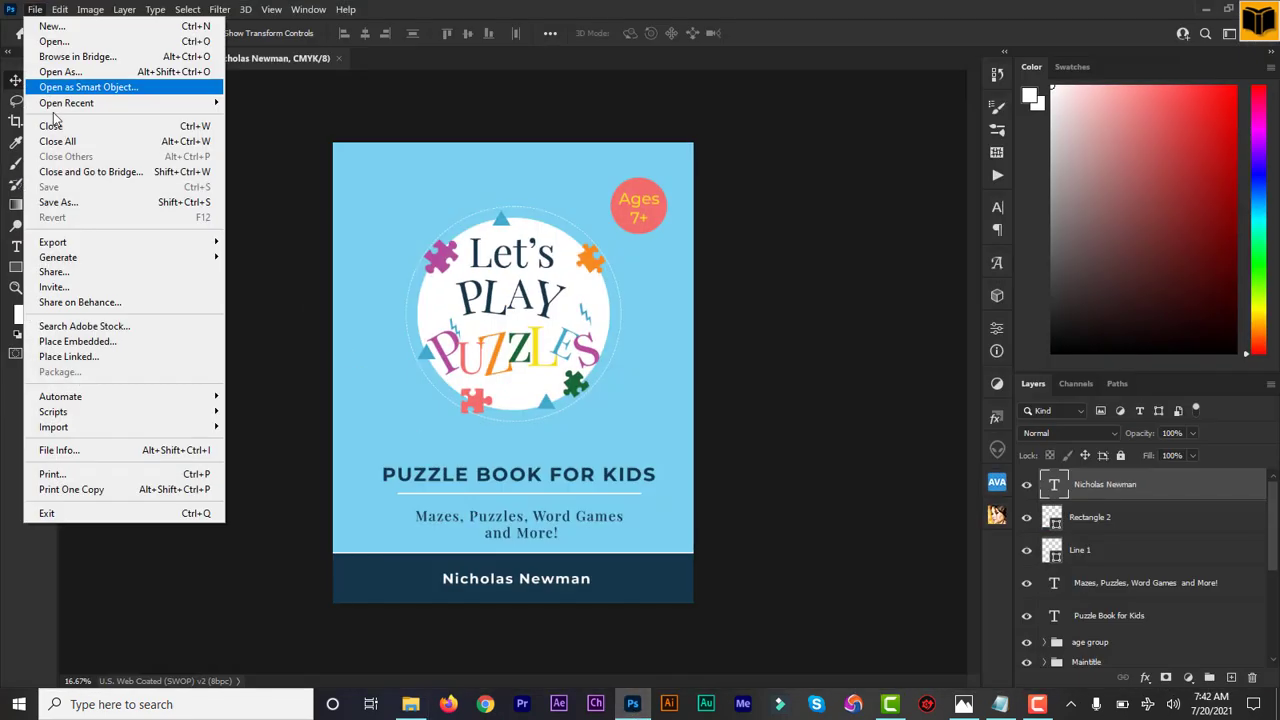
left_click(88, 201)
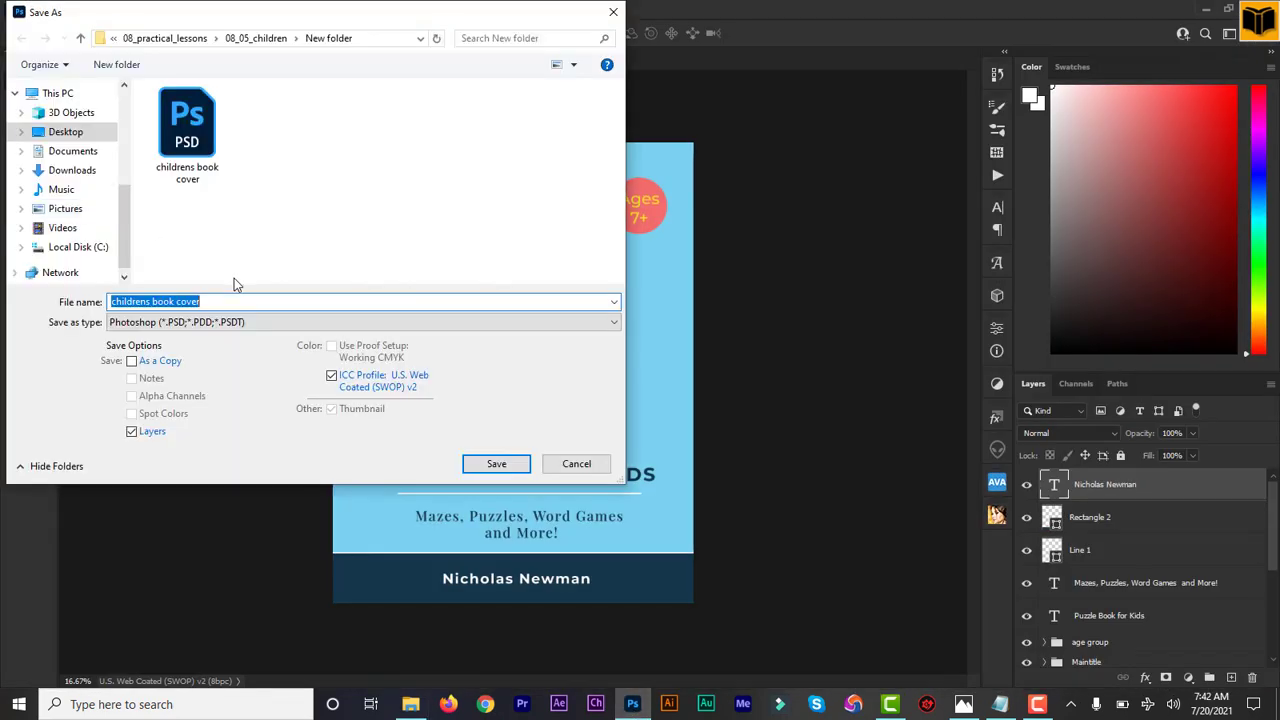
left_click(236, 322)
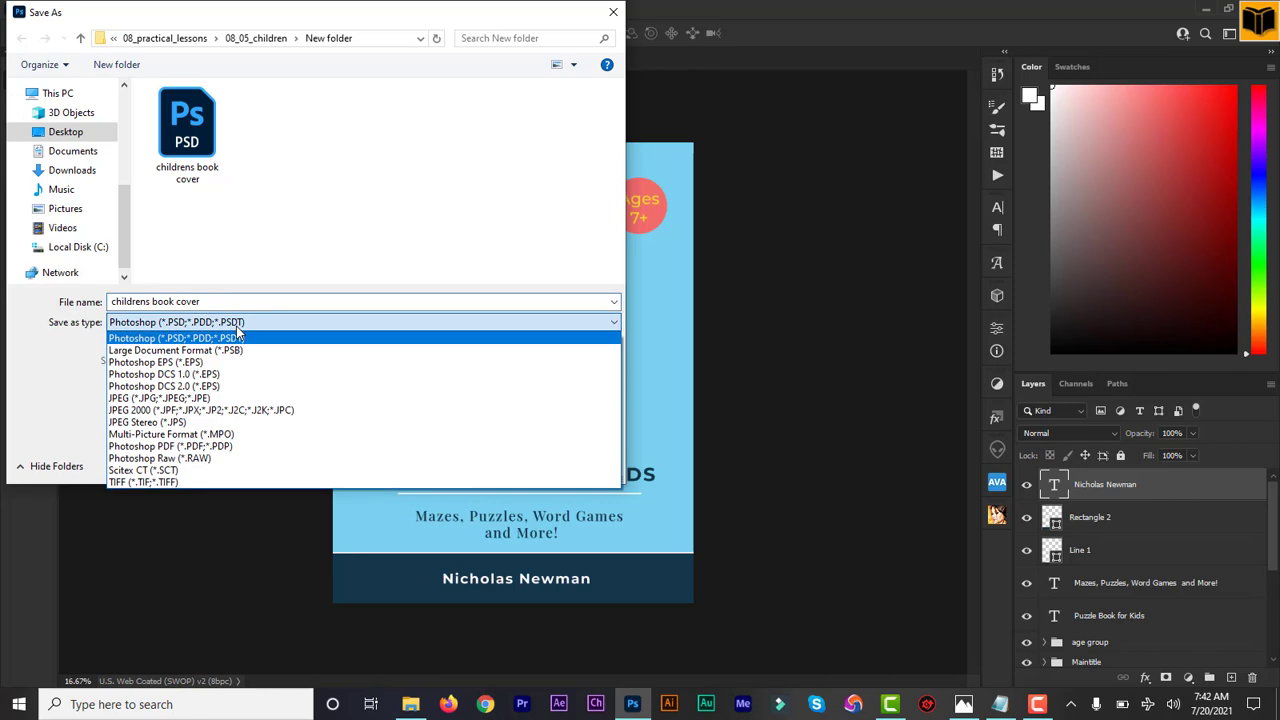
left_click(229, 399)
left_click(481, 466)
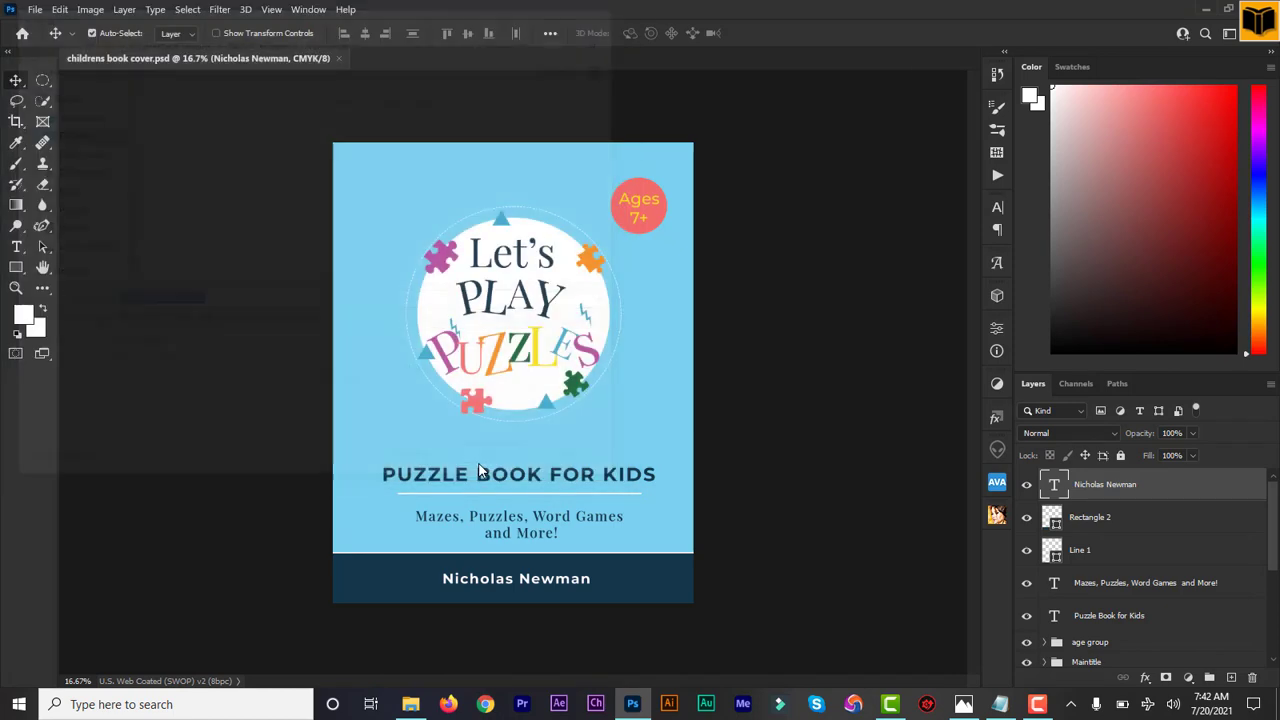
left_click(746, 166)
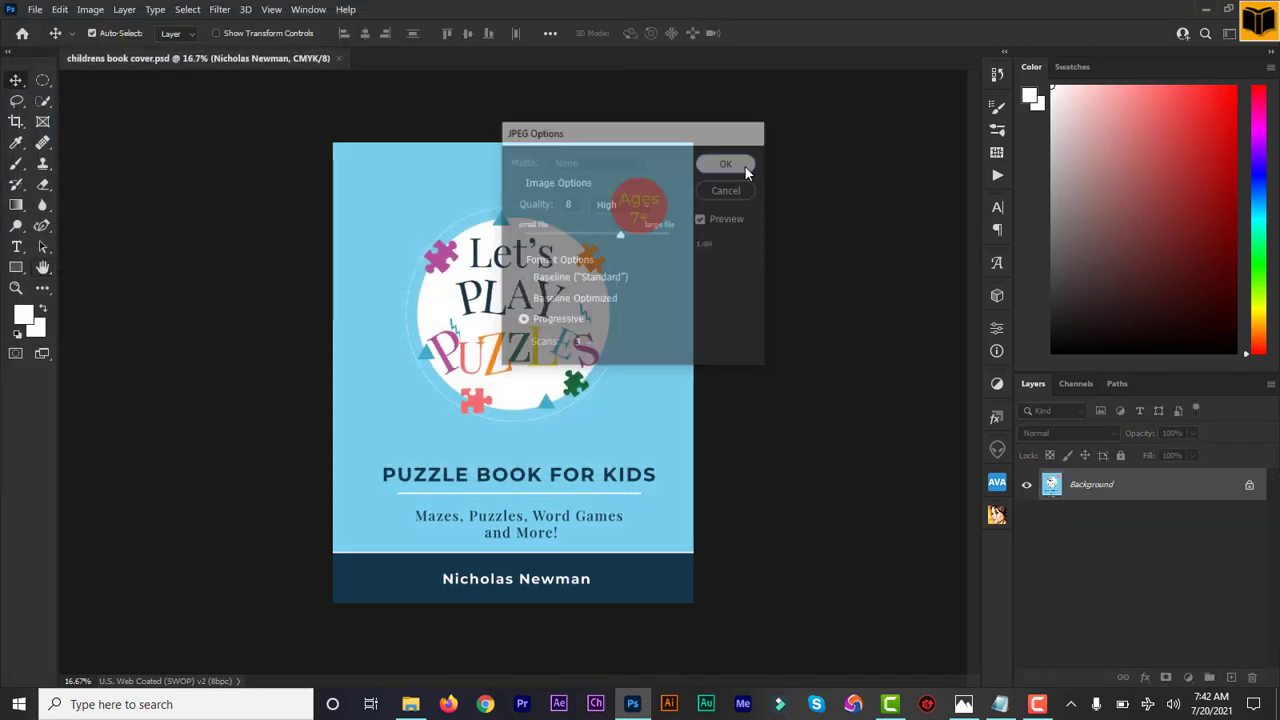
- Switch to File Explorer, view the JPEG childrens book cover in Photos, and close the viewer
left_click(410, 704)
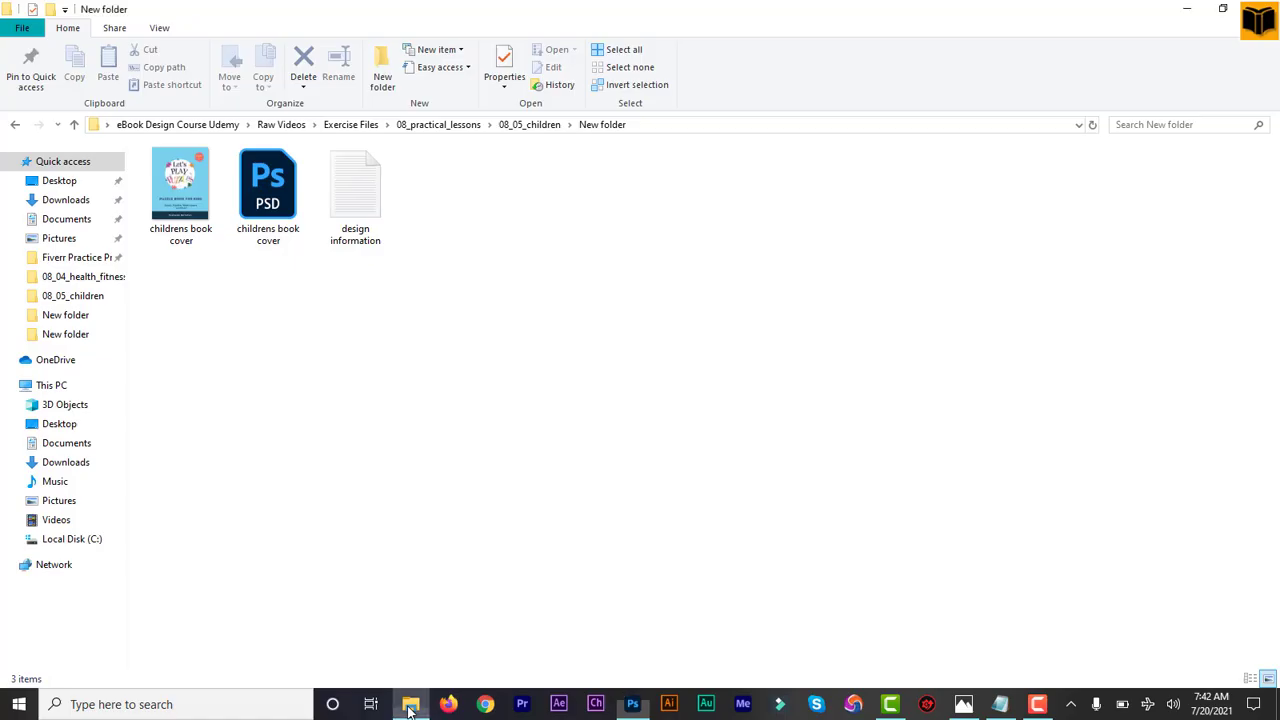
double_click(168, 200)
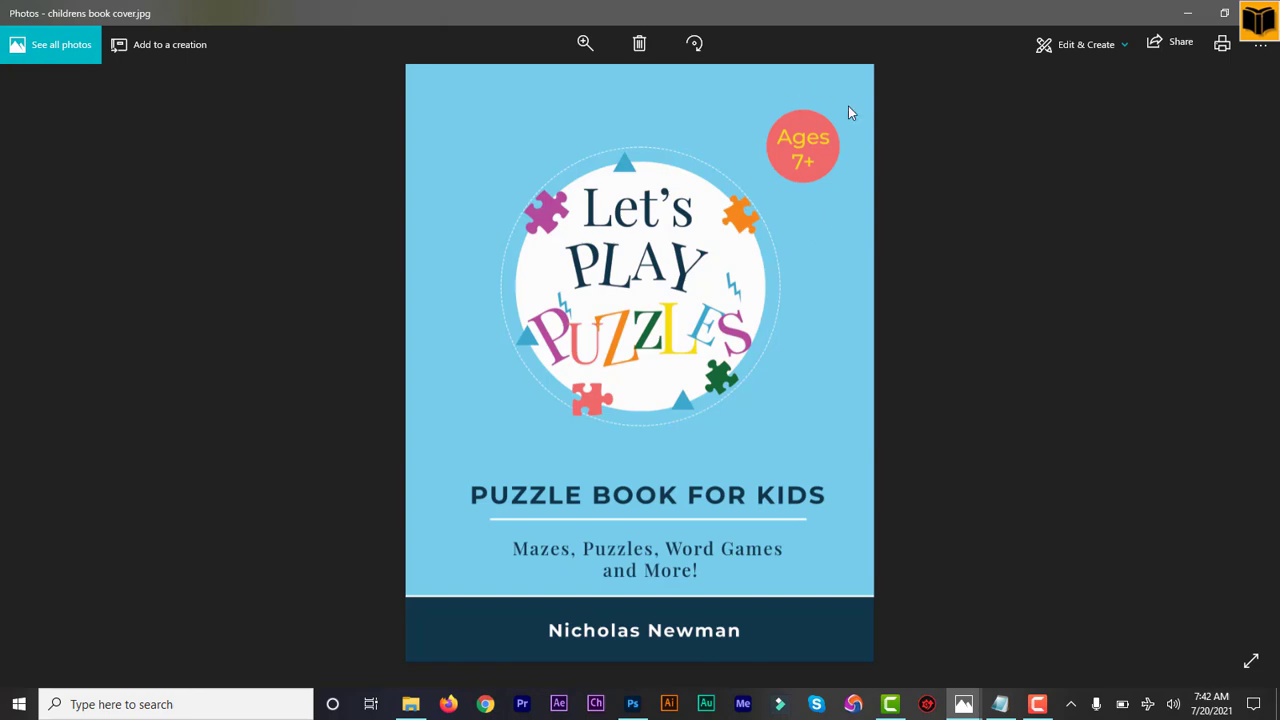
left_click(1260, 12)
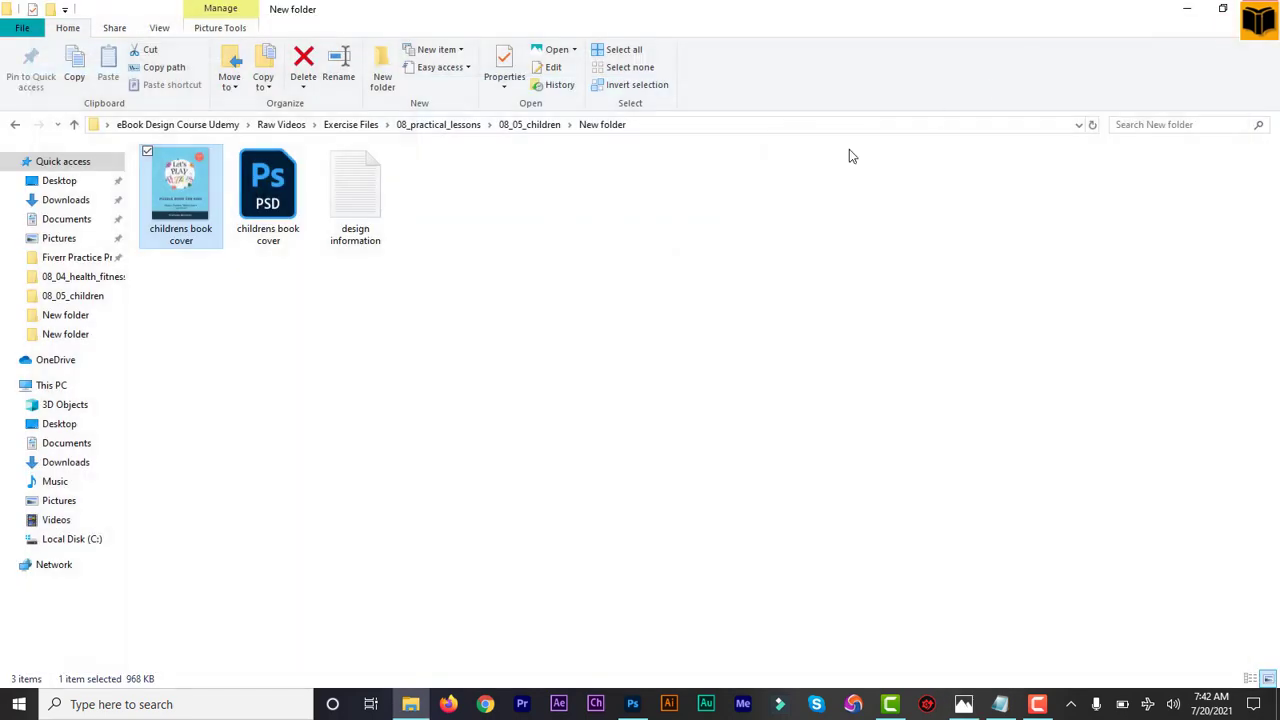